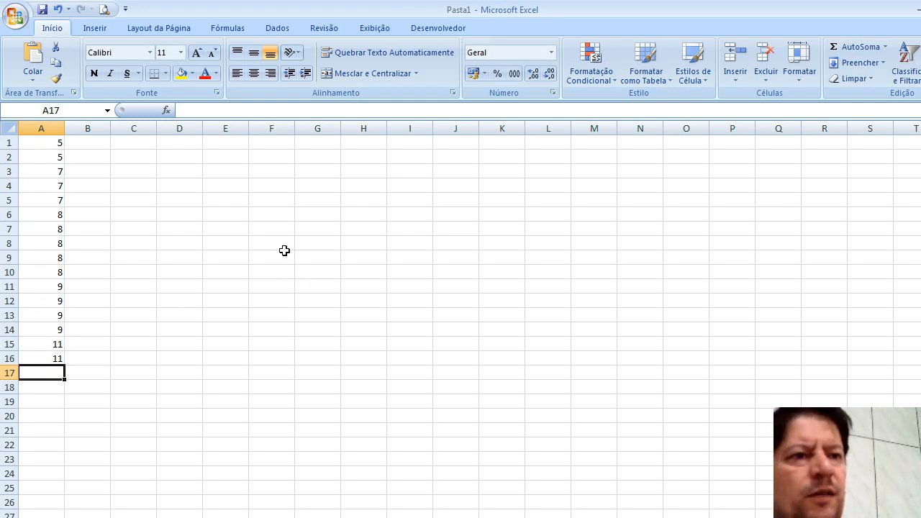
Enter the column headings i in cell F5 and Xi in cell G5
left_click(262, 199)
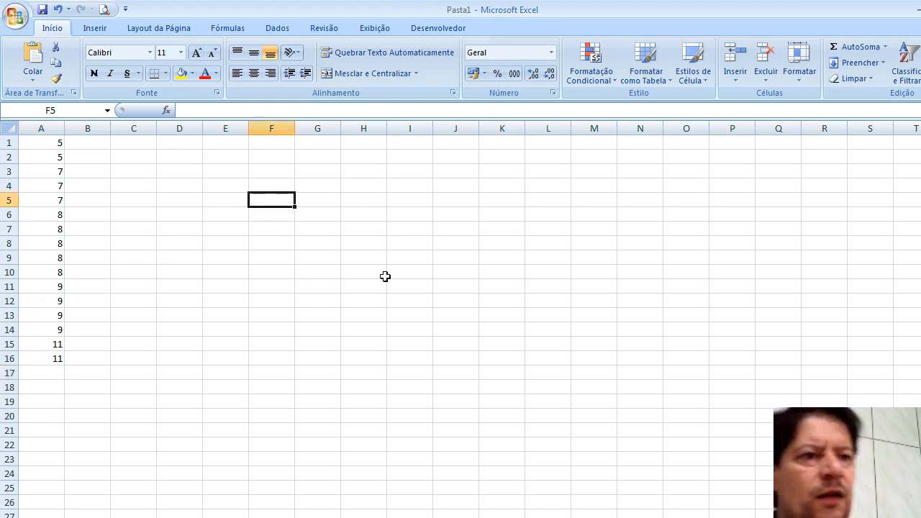
type("i")
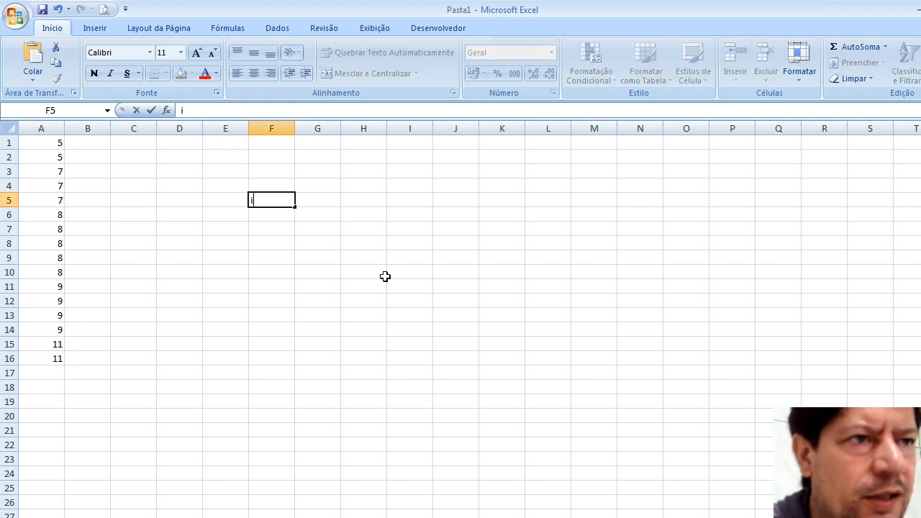
key("Tab")
type("X")
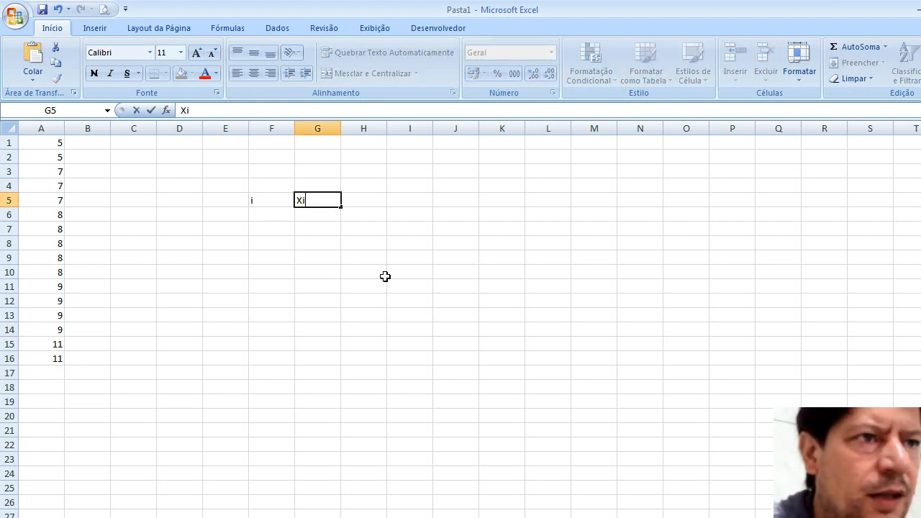
type("i")
List the values 5, 7, 8, 9 and 11 under Xi in G6:G10, with the label total in G11
left_click(332, 218)
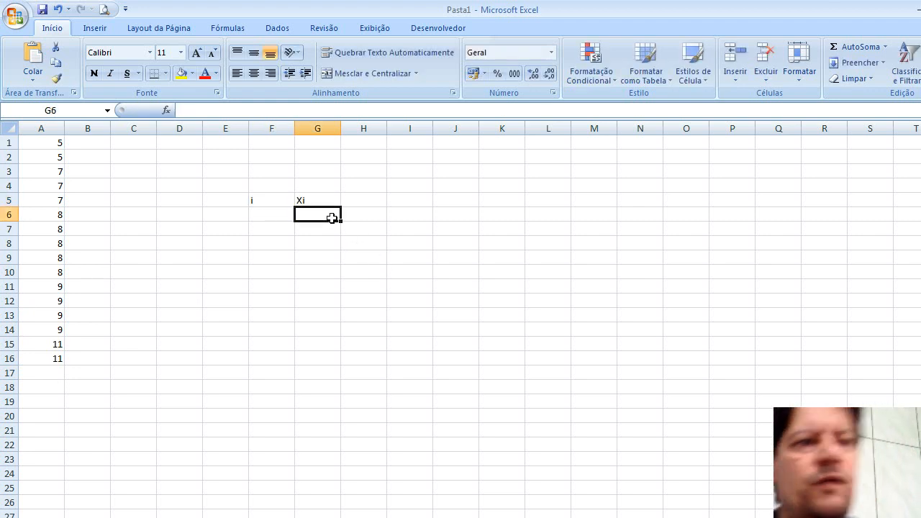
type("5")
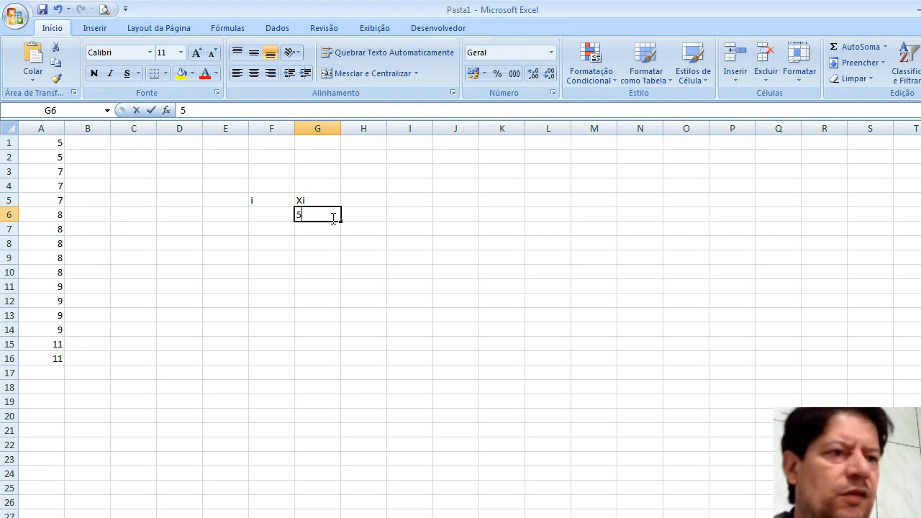
key("Return")
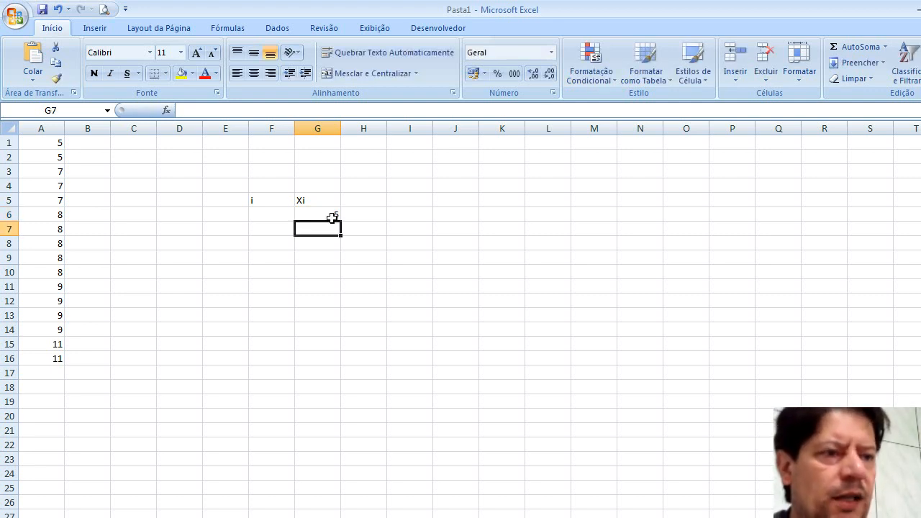
type("7")
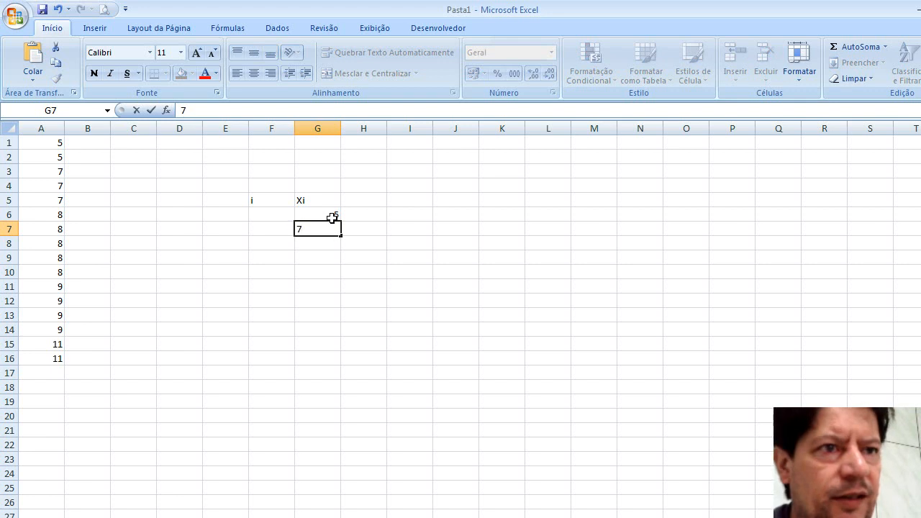
key("Return")
type("8")
key("Return")
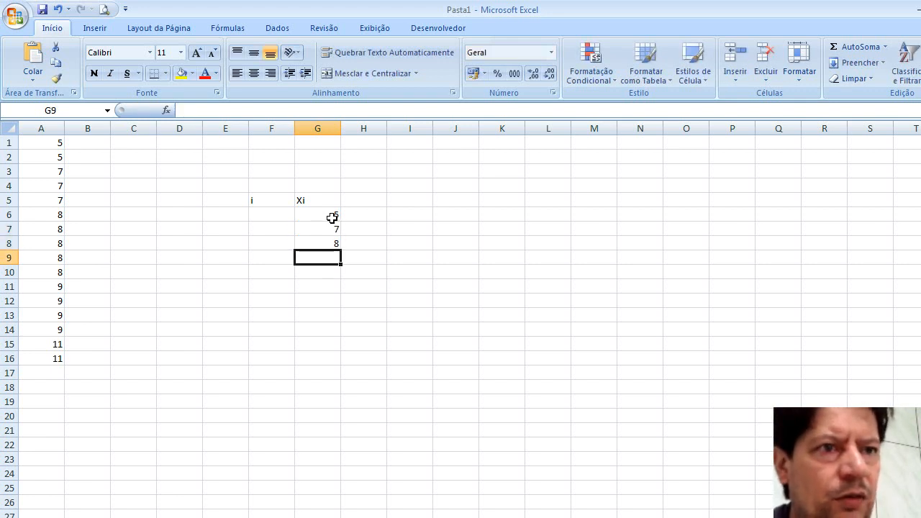
type("9")
key("Return")
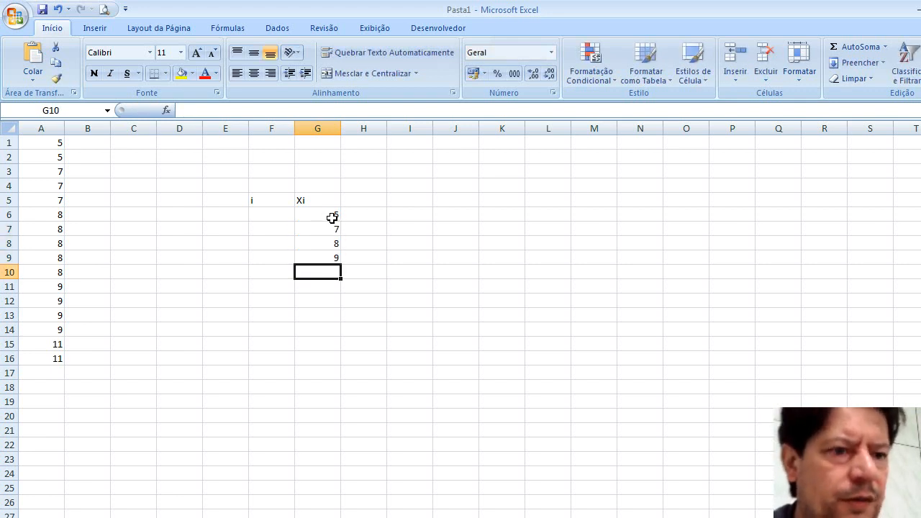
type("11")
key("Return")
type("total")
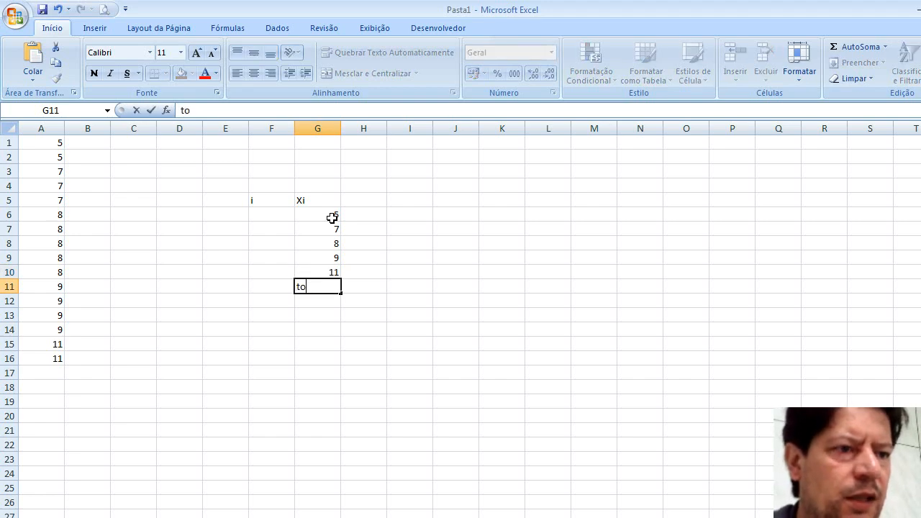
Number the rows under i in F6:F10 with a filled series from 1 to 5 and centre the numbers
left_click(291, 211)
type("1")
key("Return")
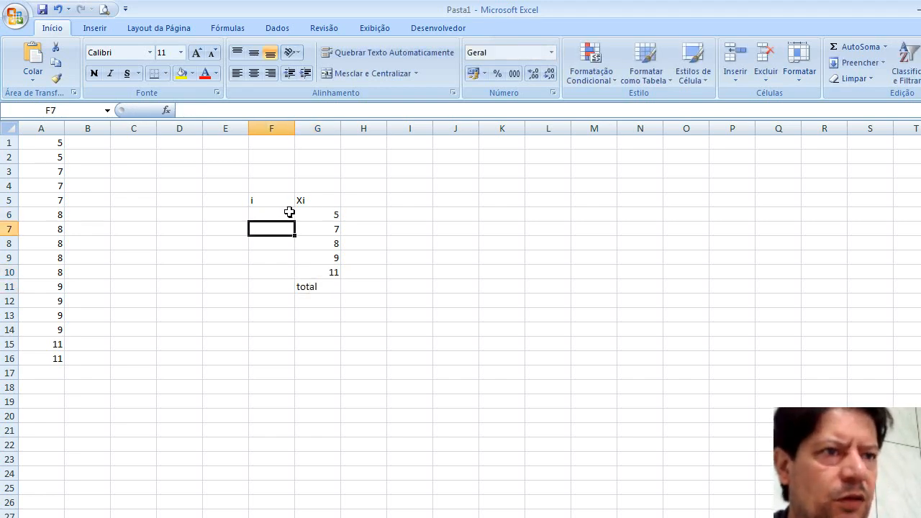
left_click(290, 212)
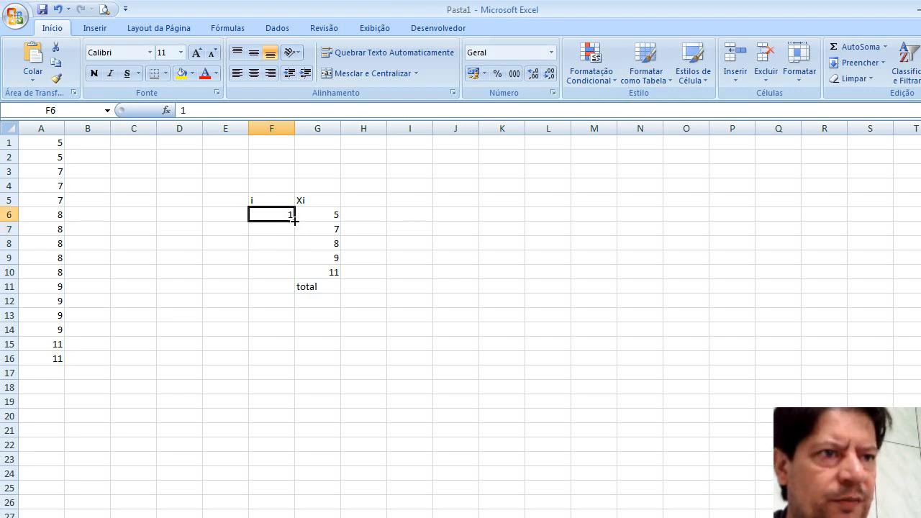
left_click_drag(294, 221, 295, 273)
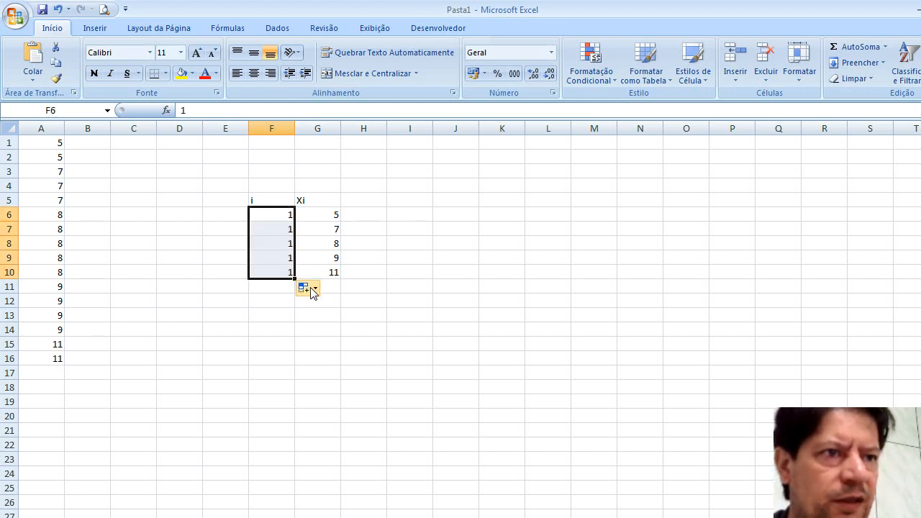
left_click(313, 291)
left_click(335, 320)
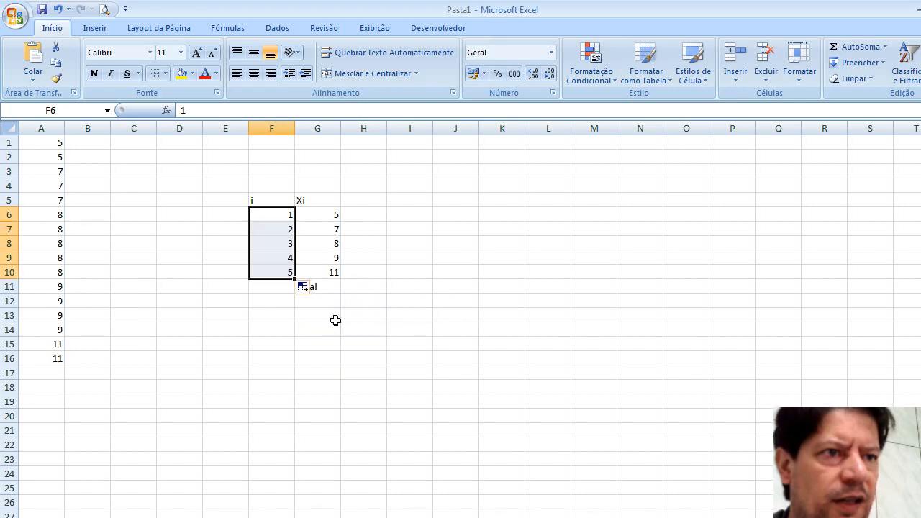
left_click(253, 73)
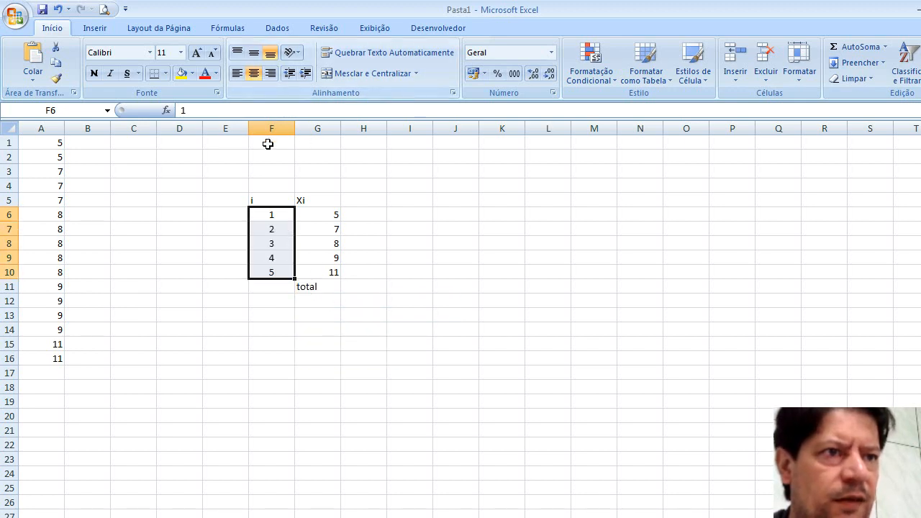
Make the i and Xi headings bold, italic and centred, and centre the total label in G11
left_click_drag(271, 200, 297, 202)
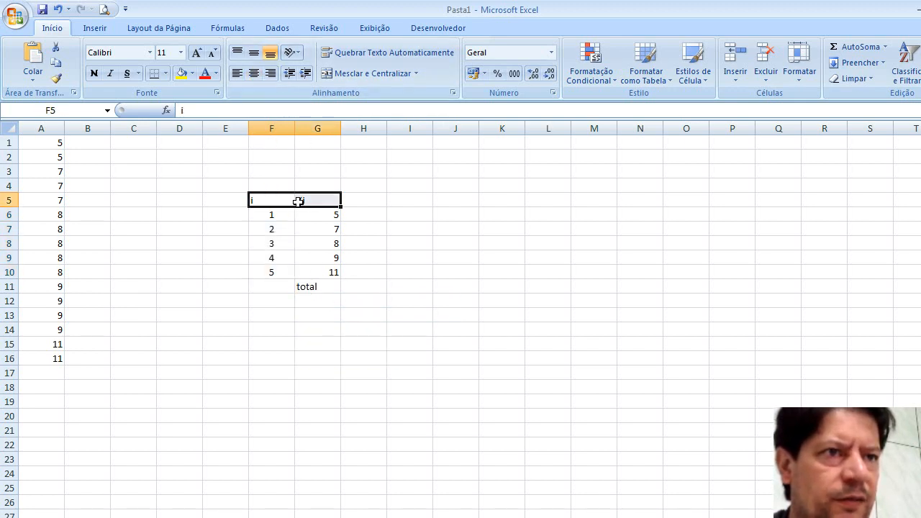
left_click(94, 74)
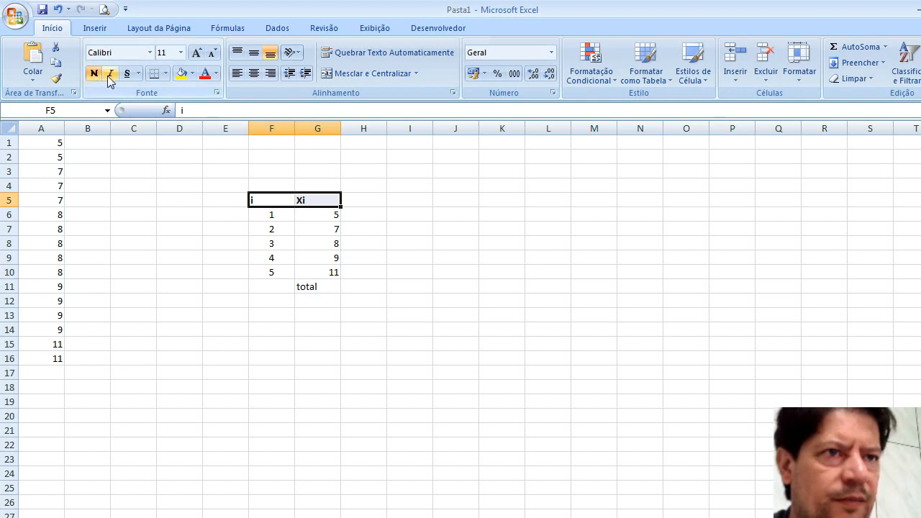
left_click(109, 74)
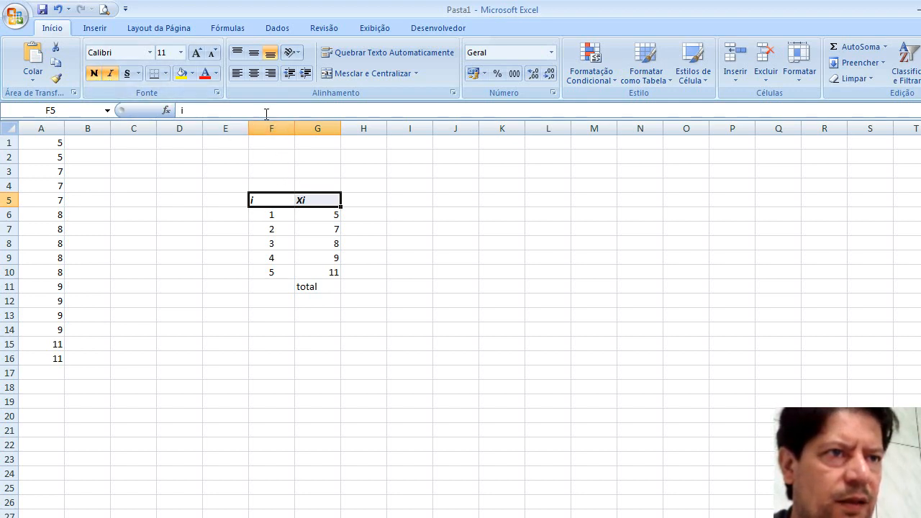
left_click(253, 74)
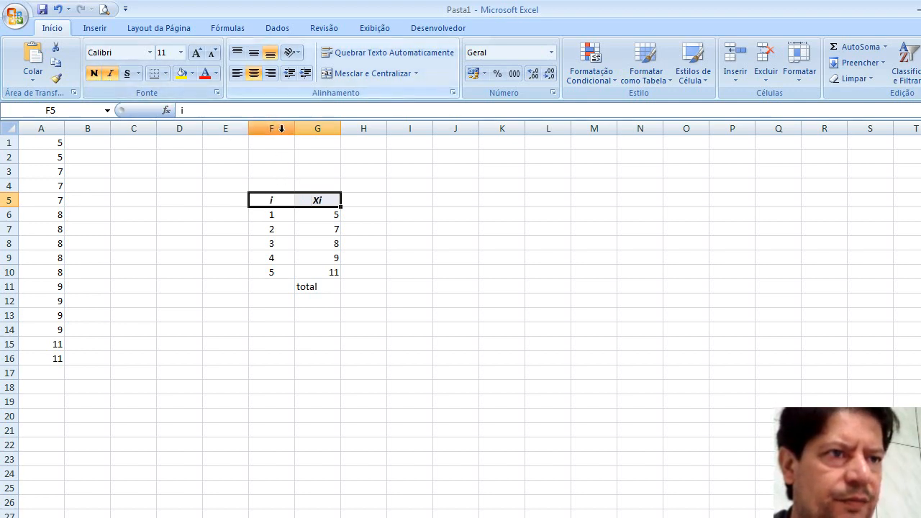
left_click(333, 282)
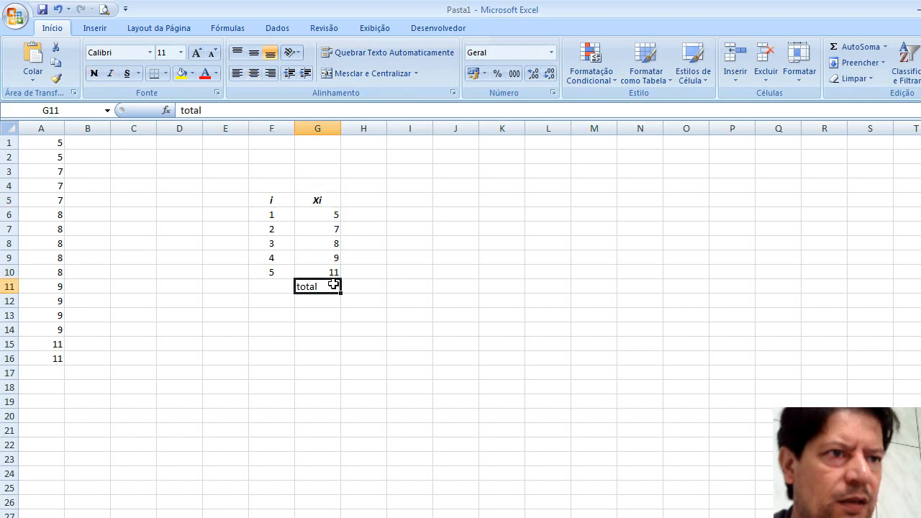
left_click(251, 74)
Add the heading Fi in H5 and copy the formatting of the Xi heading onto it
left_click(370, 199)
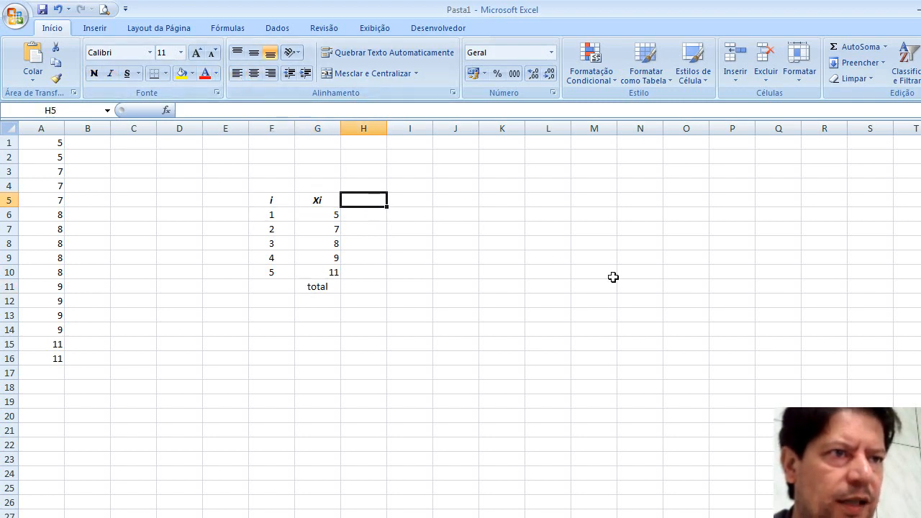
type("Fi")
key("Return")
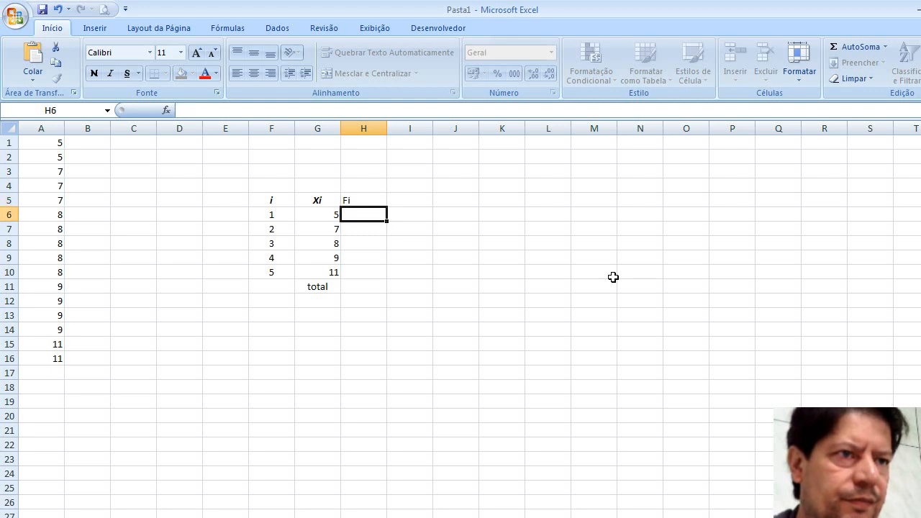
left_click(326, 196)
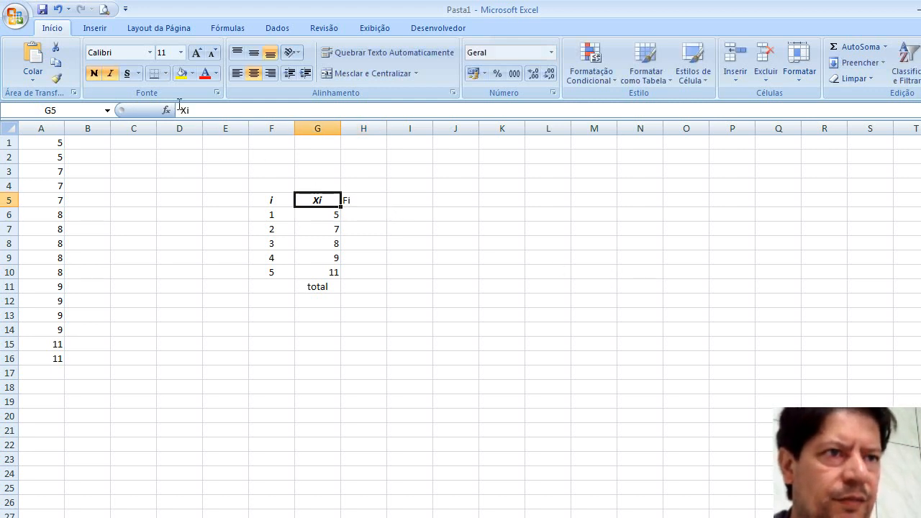
left_click(56, 78)
left_click(355, 200)
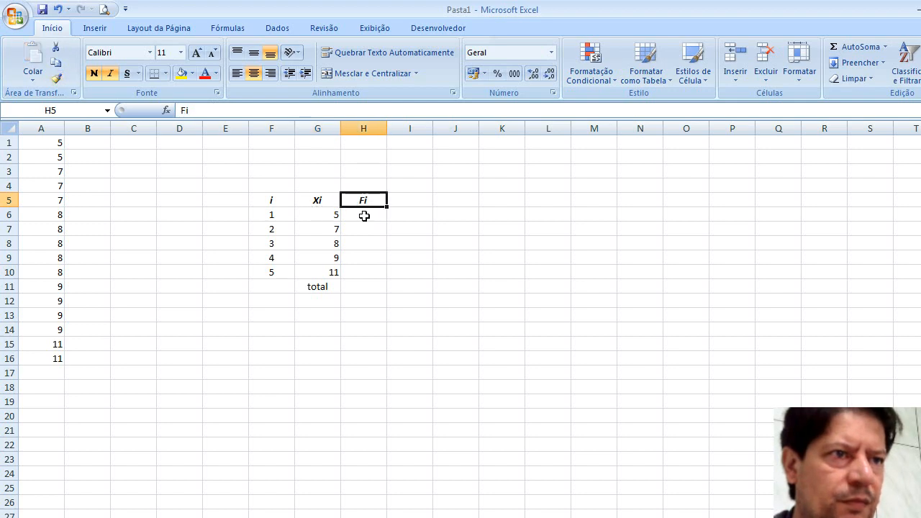
Enter the formula =cont.se(A1:A16;5) in H6 to count the occurrences of 5
left_click(363, 214)
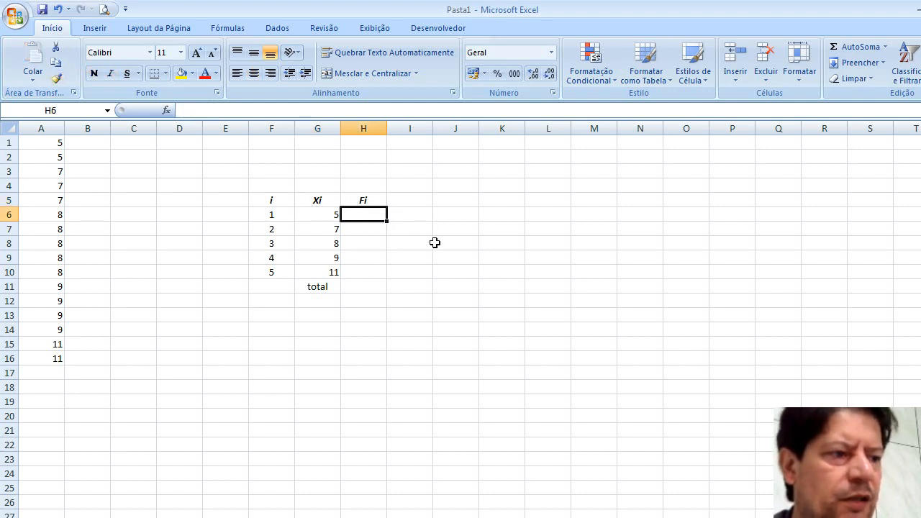
left_click(231, 111)
type("=c")
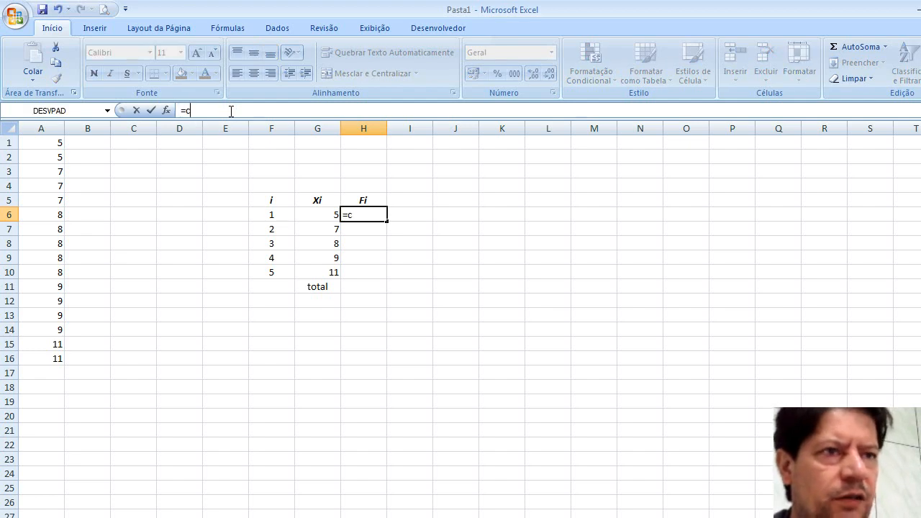
type("ont.")
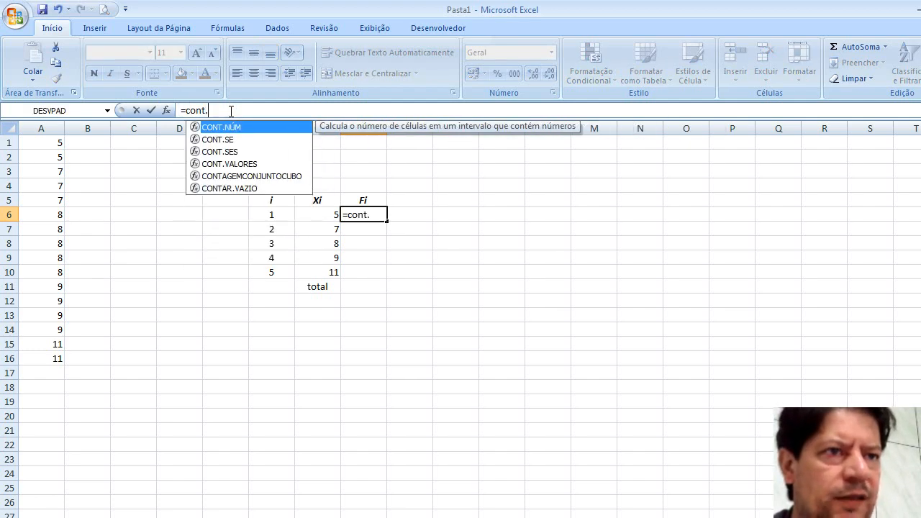
type("se(")
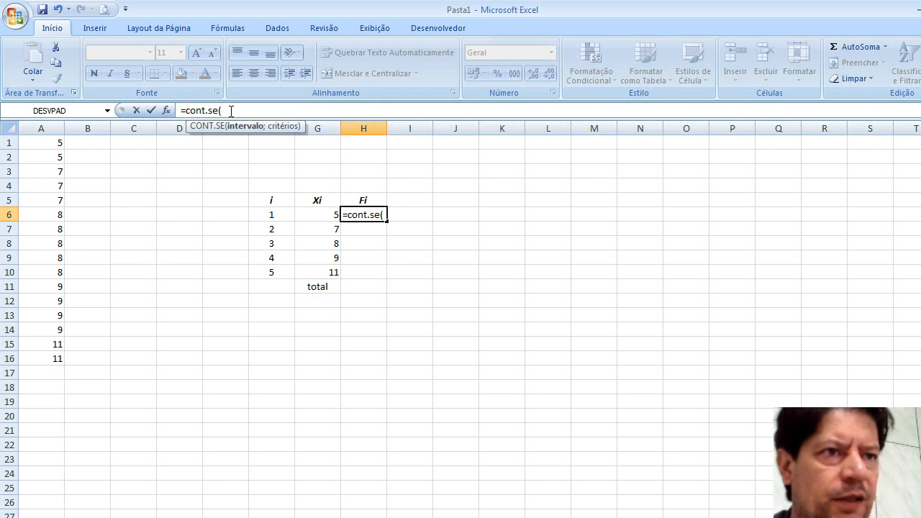
left_click_drag(62, 144, 55, 359)
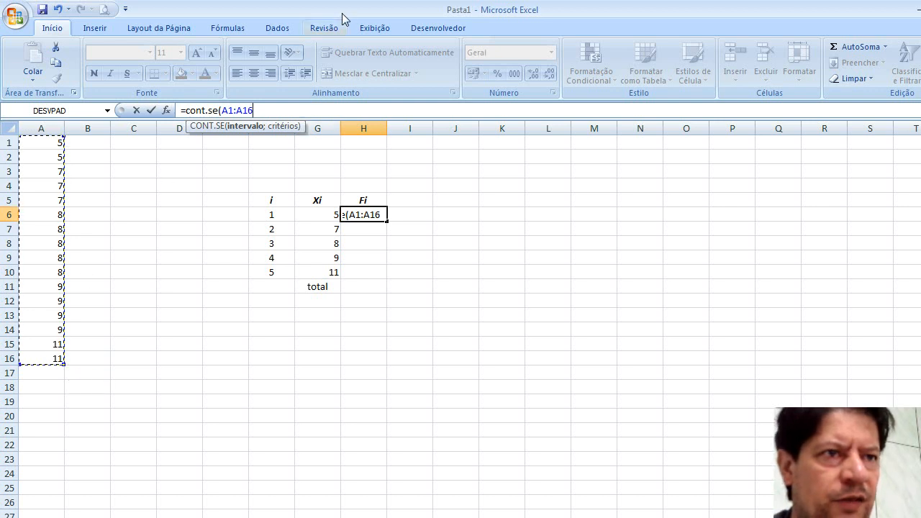
type(";")
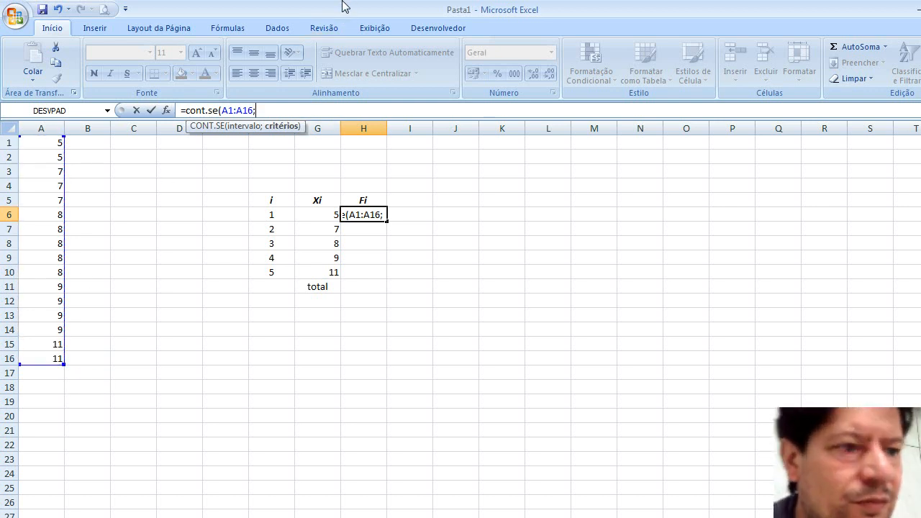
type("5)")
key("Return")
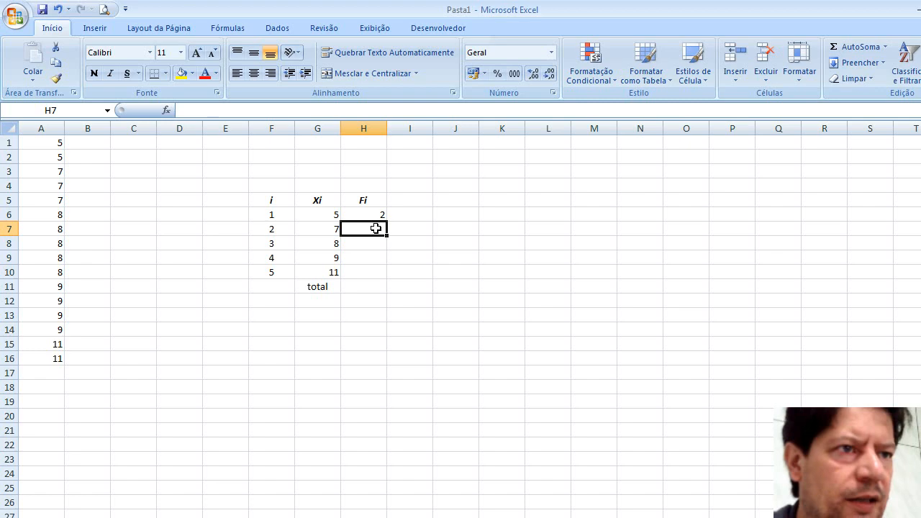
Enter the formula =cont.se(A1:A16;G7) in H7 to count the occurrences of the Xi value in G7
left_click(274, 113)
type("=c")
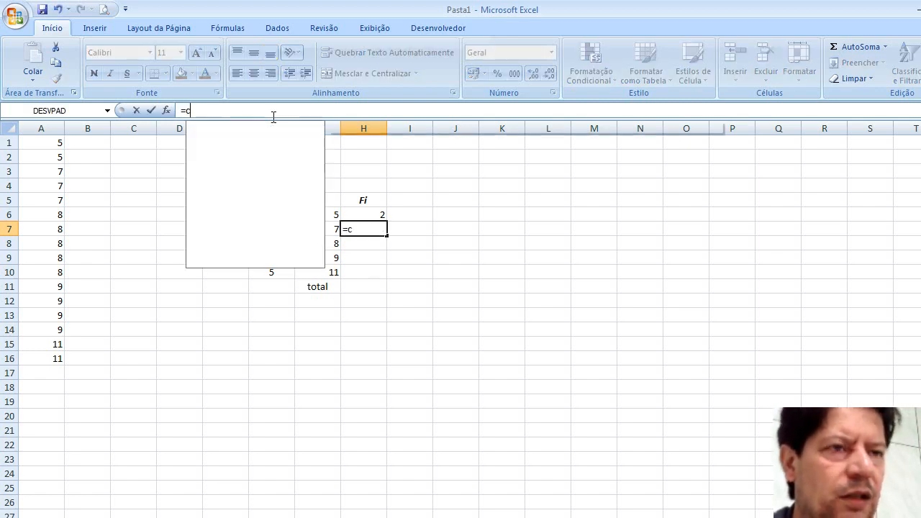
type("ont.se(")
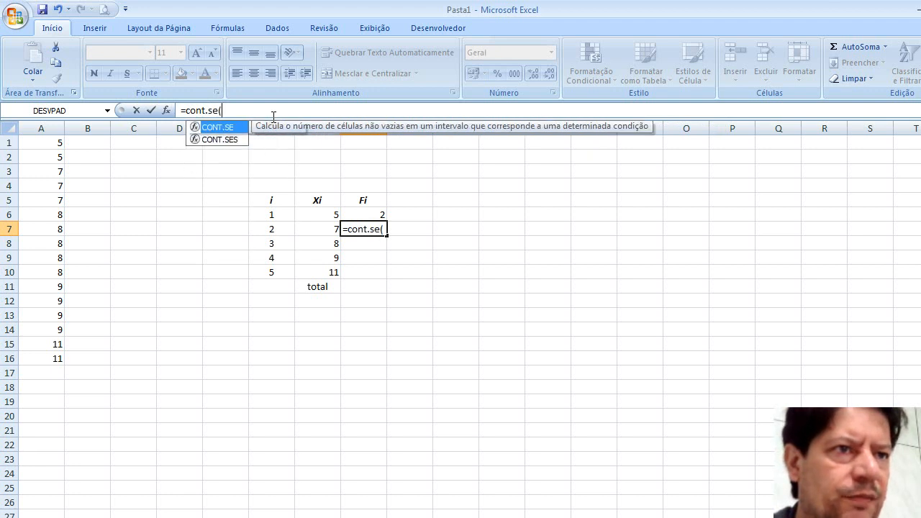
type("A1")
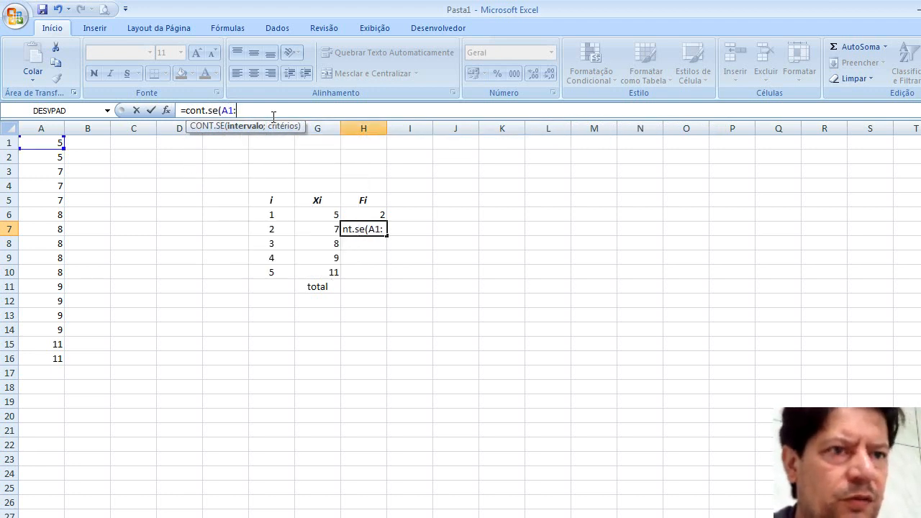
type(":A")
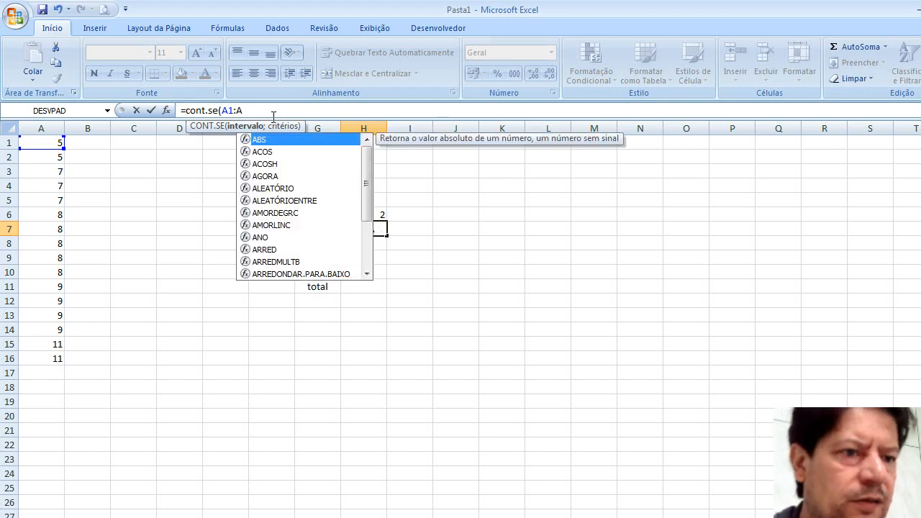
type("16")
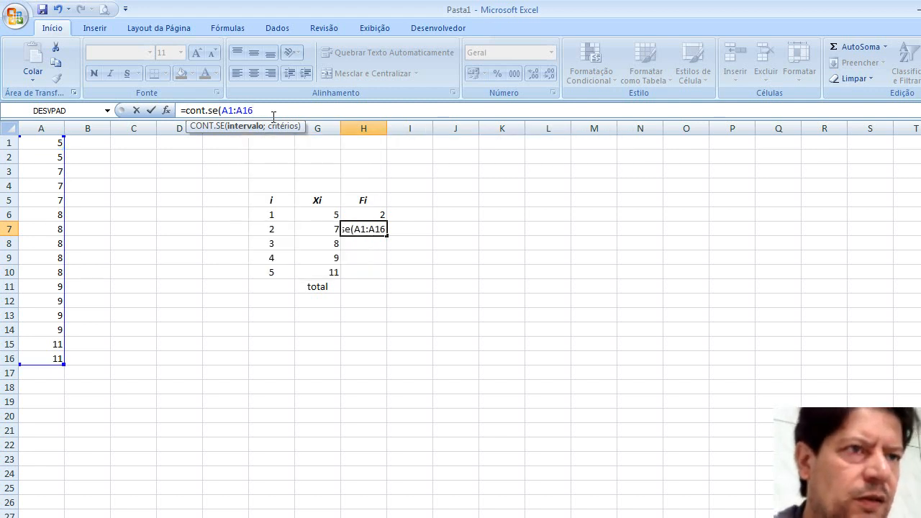
type(";")
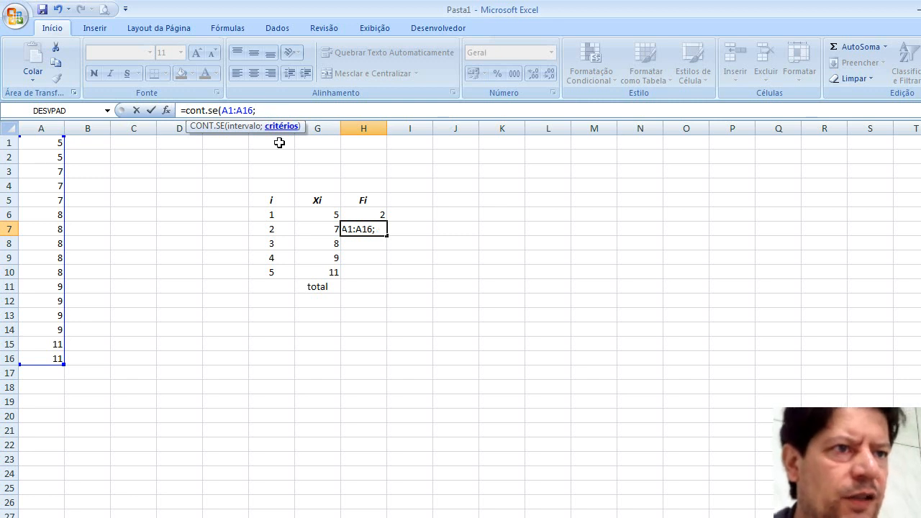
left_click(309, 233)
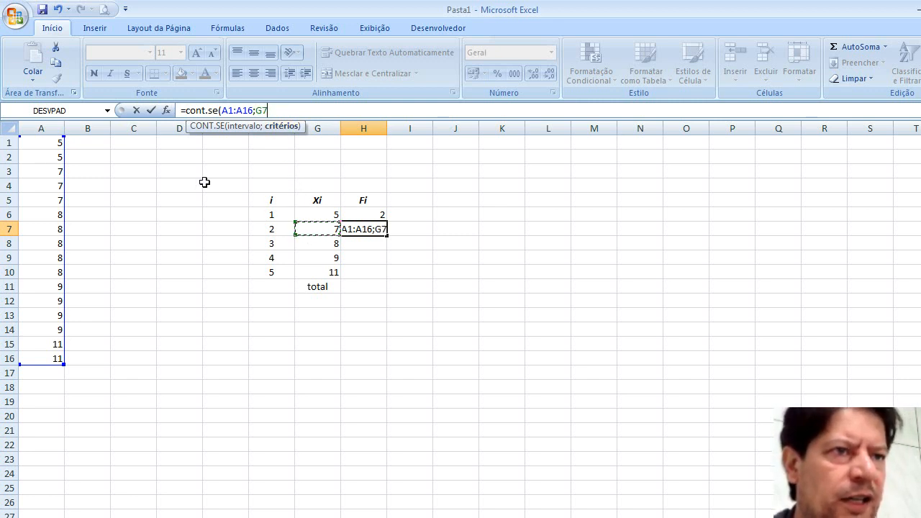
type(")")
key("Return")
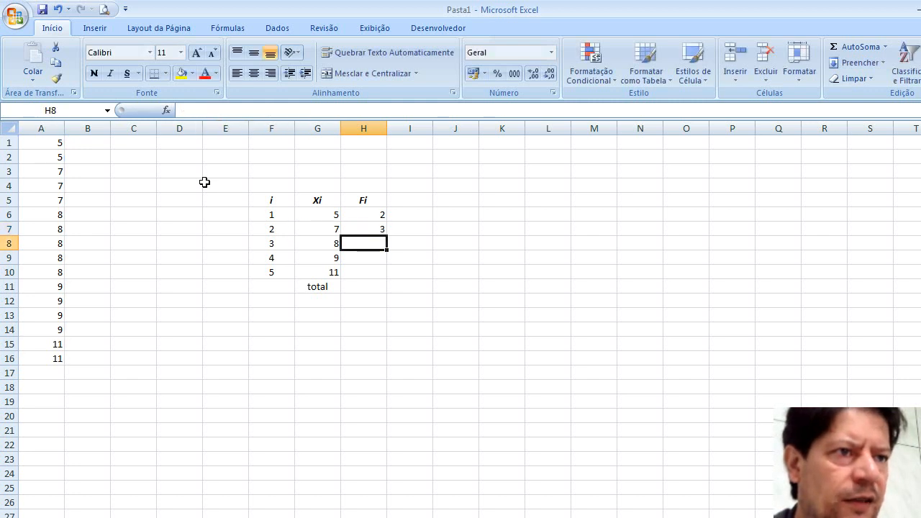
Fill the counting formula from H7 down to H10 and centre the values in H7:H10
left_click(376, 233)
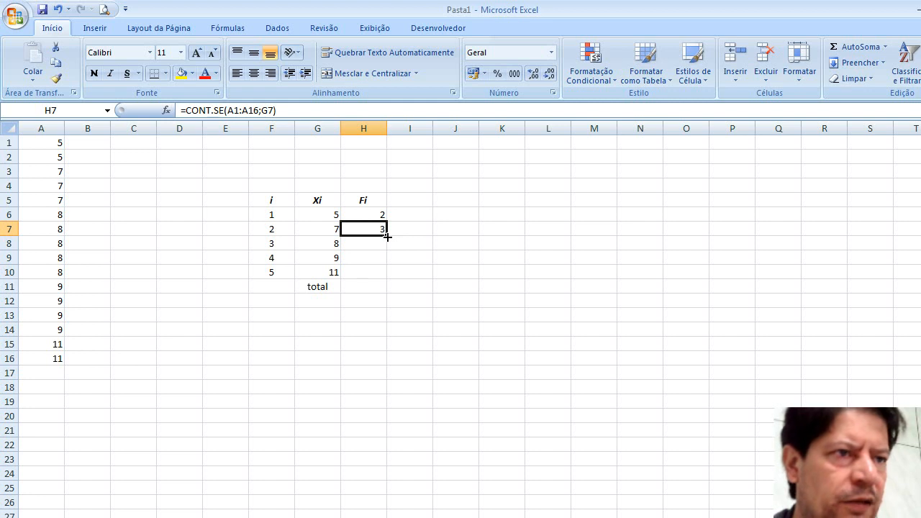
left_click_drag(387, 236, 388, 279)
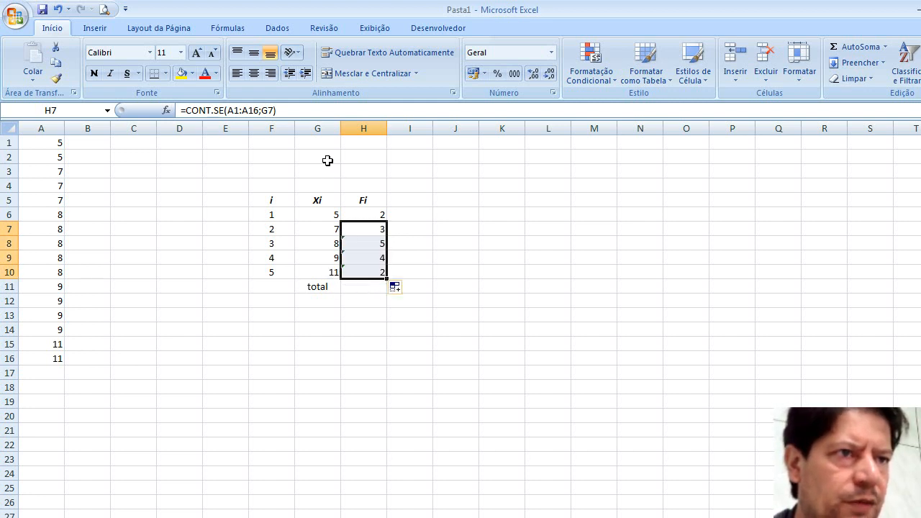
left_click(254, 73)
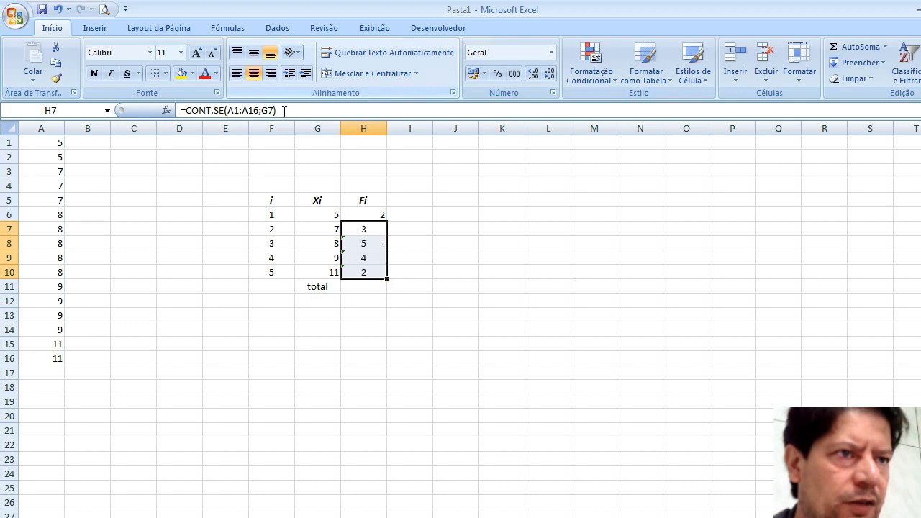
Ignore the omitted-adjacent-cells formula errors flagged in H8, H9 and H10
left_click(380, 244)
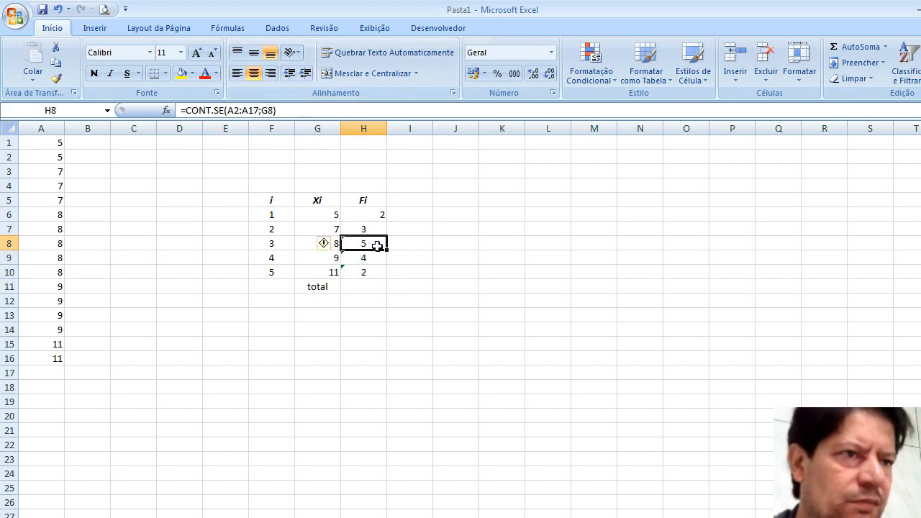
left_click(335, 245)
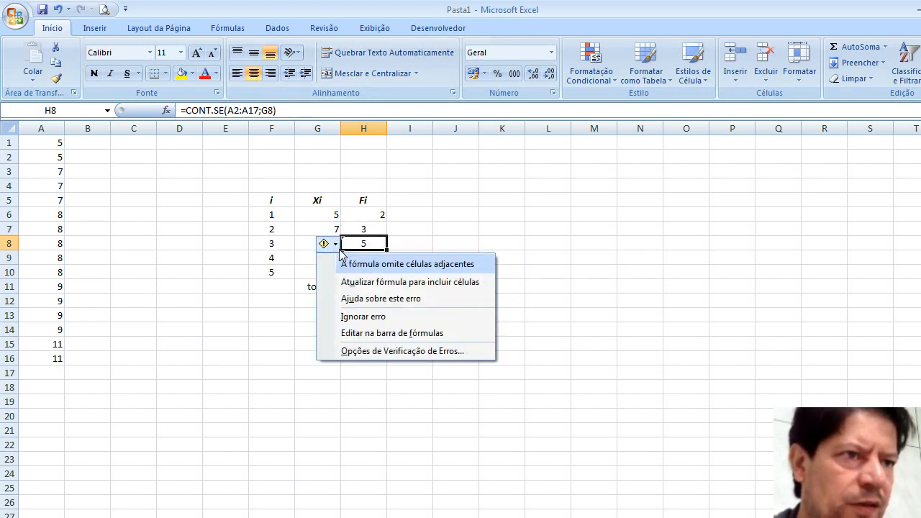
left_click(353, 316)
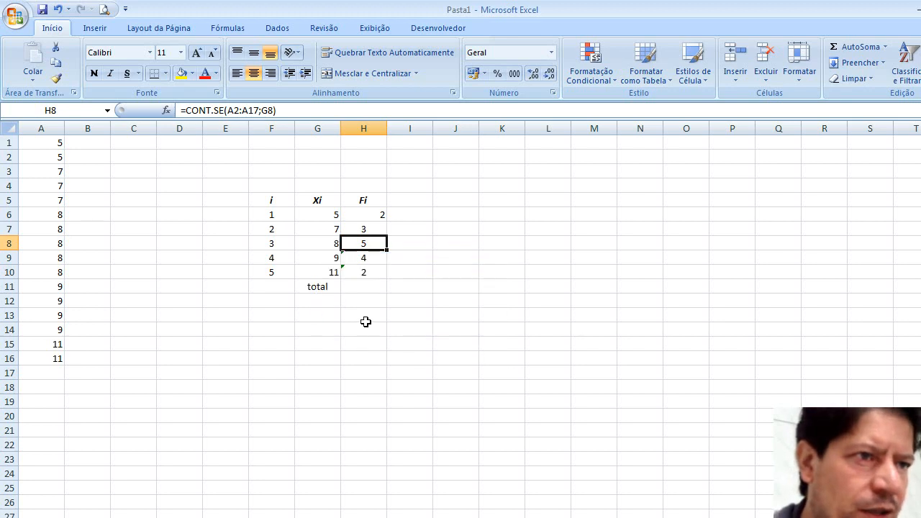
left_click(395, 348)
left_click_drag(365, 253, 359, 268)
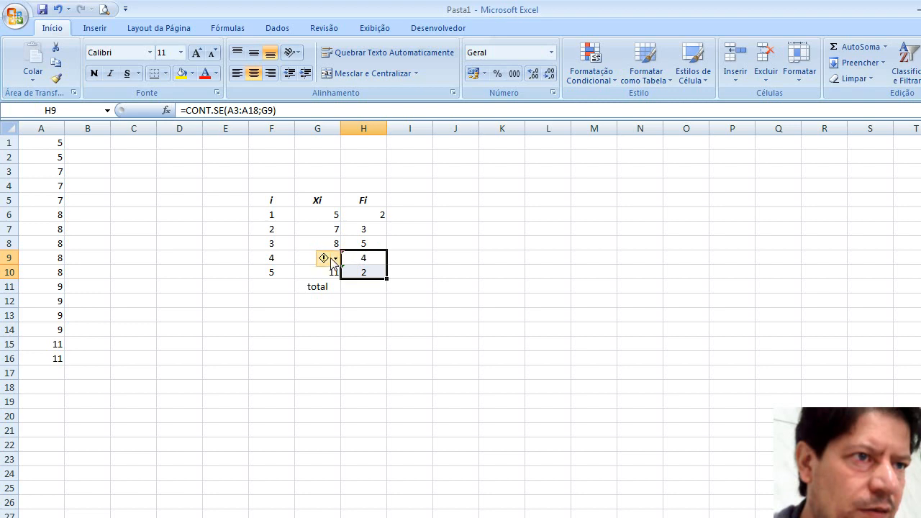
left_click(336, 260)
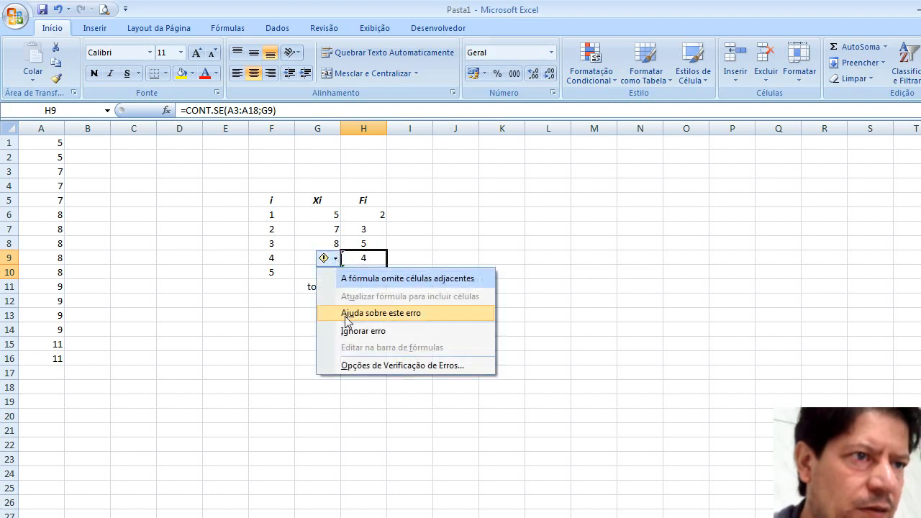
left_click(353, 336)
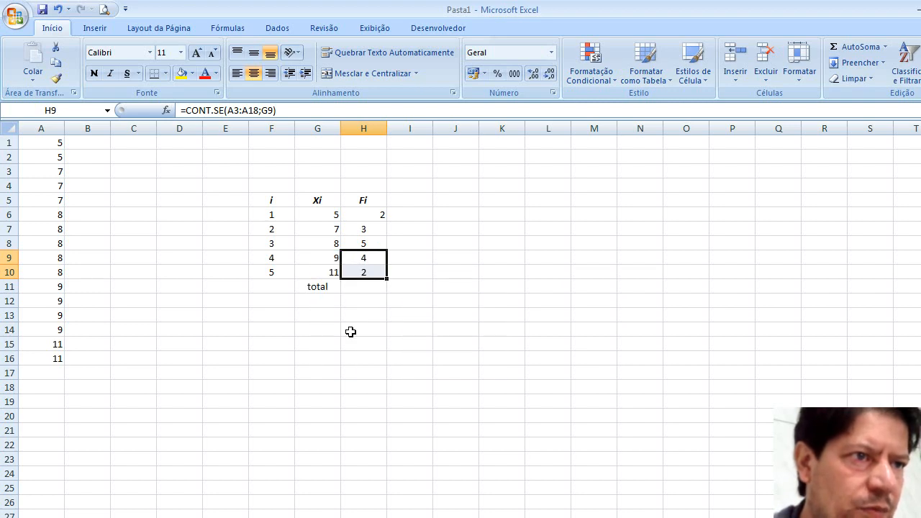
Centre the Xi values in G6:G10 and the first frequency in H6
left_click(371, 290)
left_click_drag(312, 218, 309, 269)
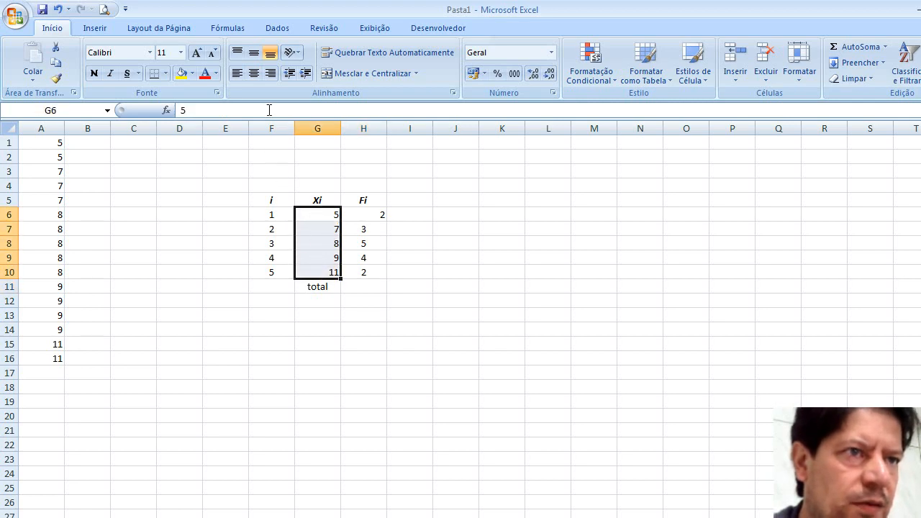
left_click(254, 74)
left_click(367, 288)
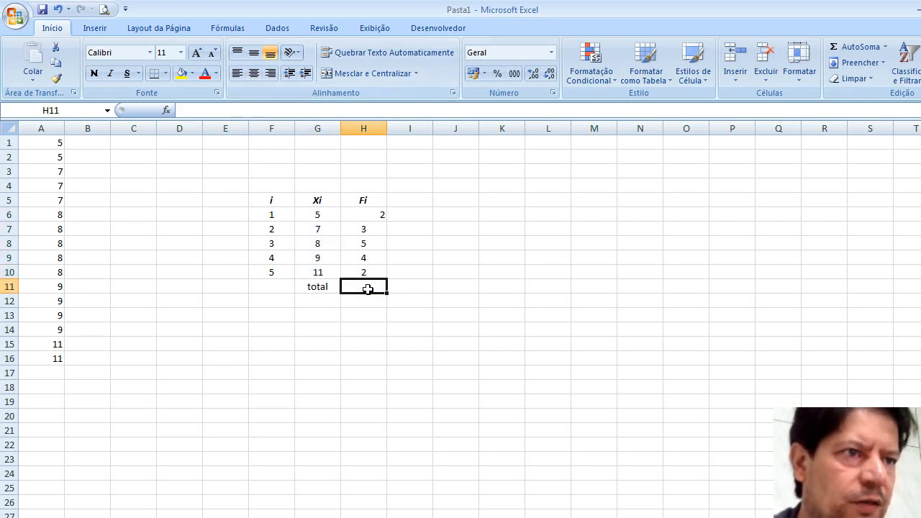
left_click(358, 215)
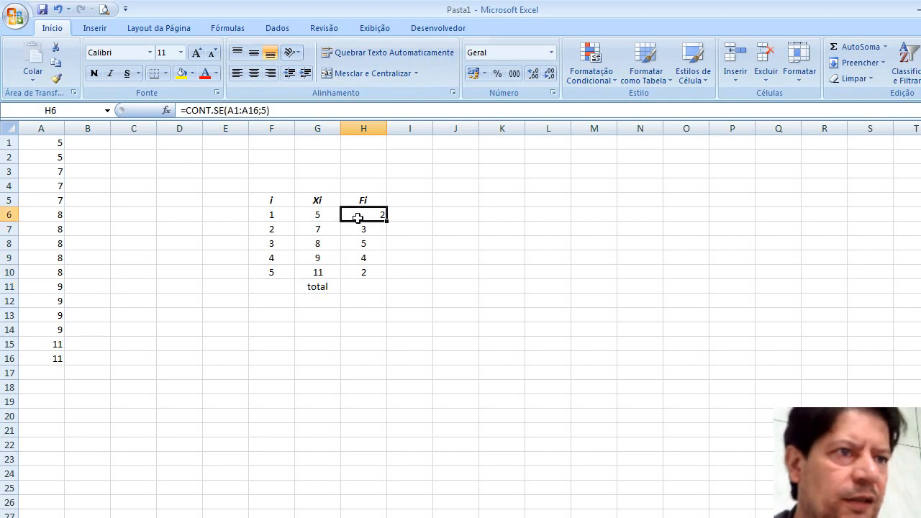
left_click(253, 74)
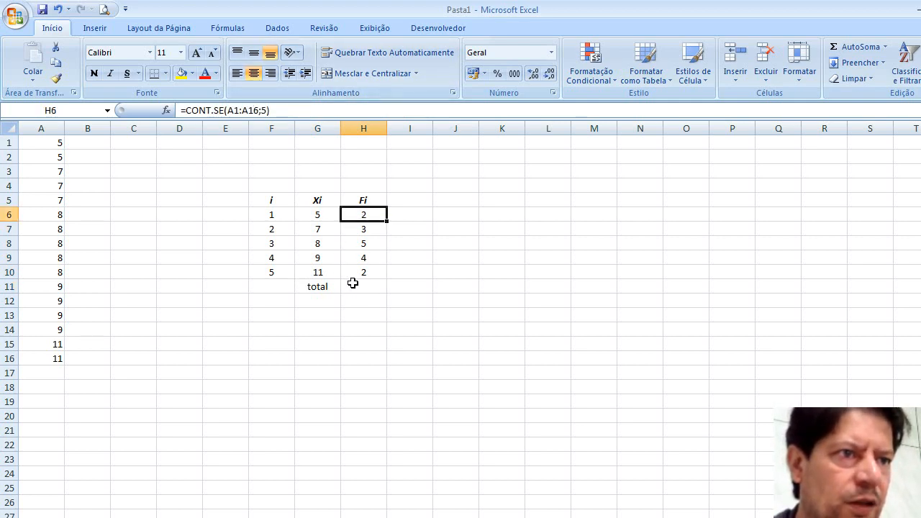
Insert an AutoSum of the Fi frequencies in H11, beside the total label
left_click(354, 284)
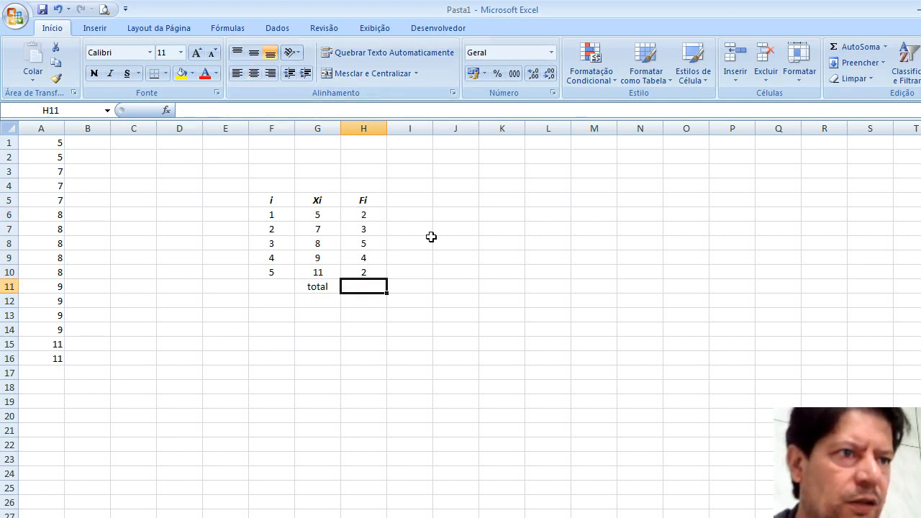
left_click(849, 49)
key("Return")
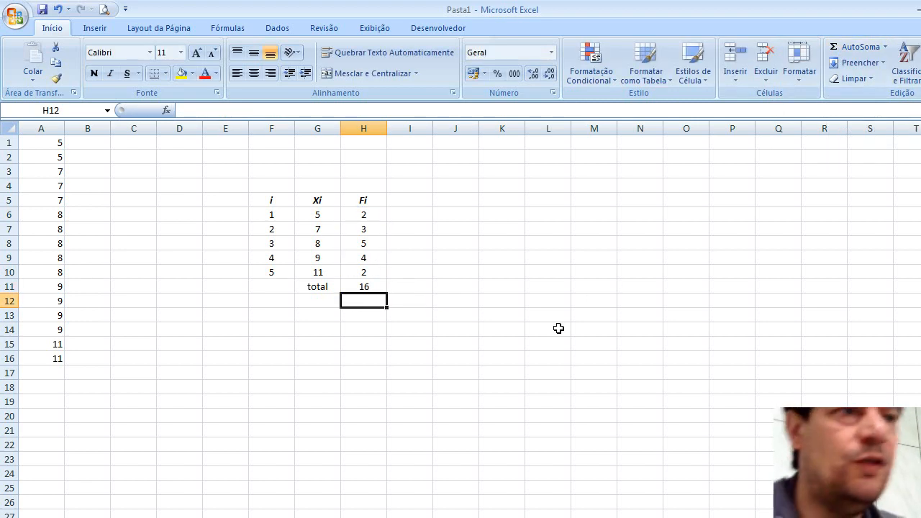
Add the heading FAi in I5, keeping the A capitalised
left_click(422, 205)
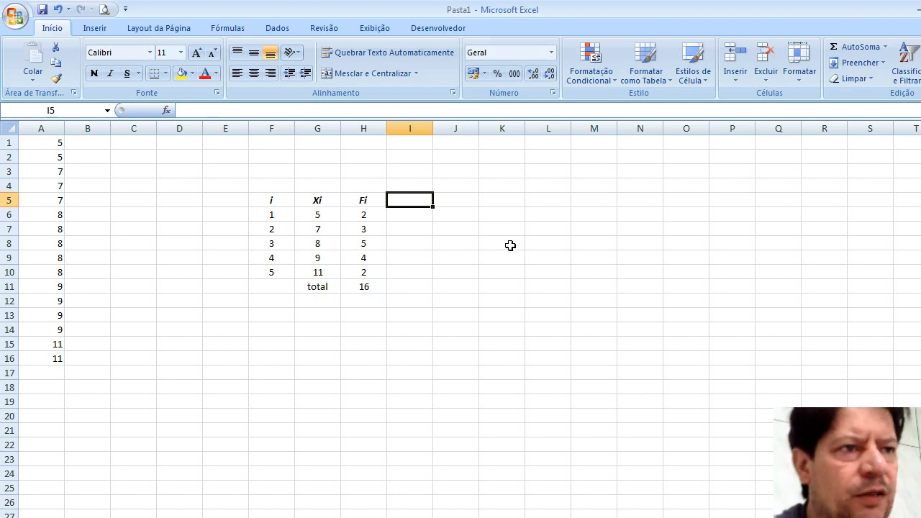
type("F")
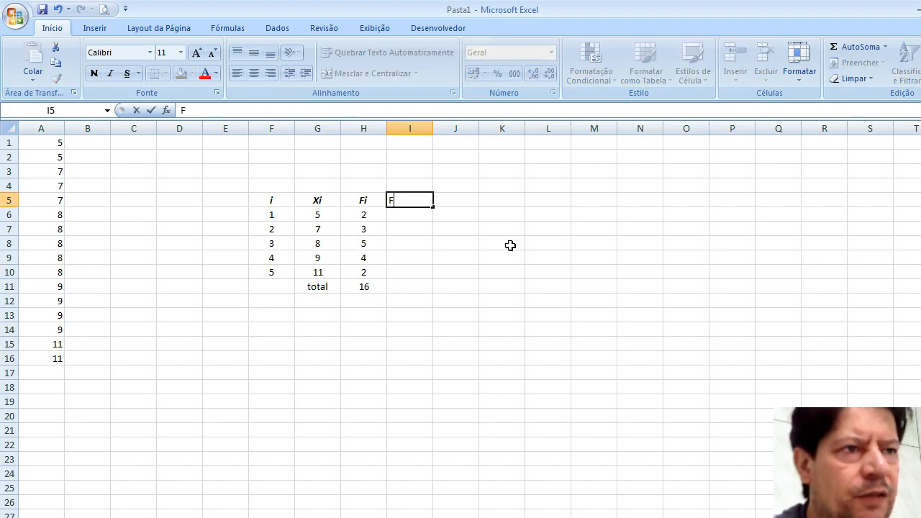
type("Ai")
key("Return")
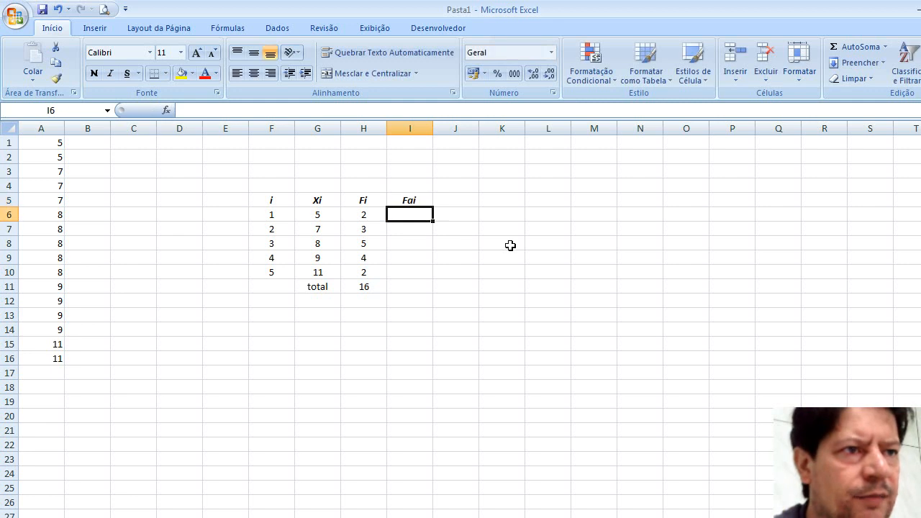
left_click(414, 200)
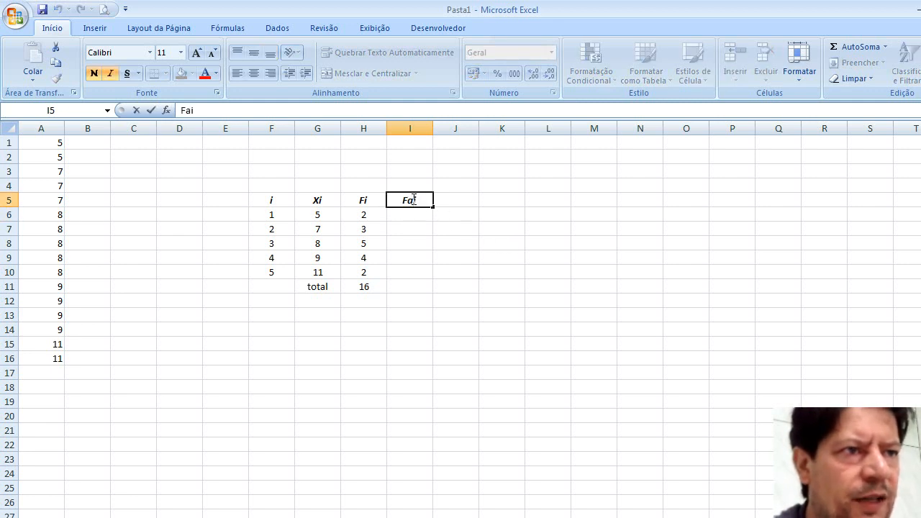
type("FAi")
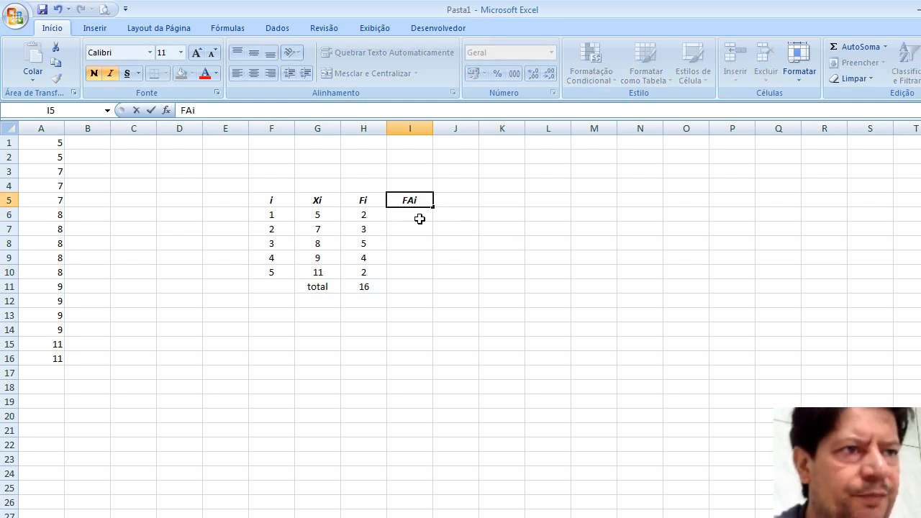
key("Return")
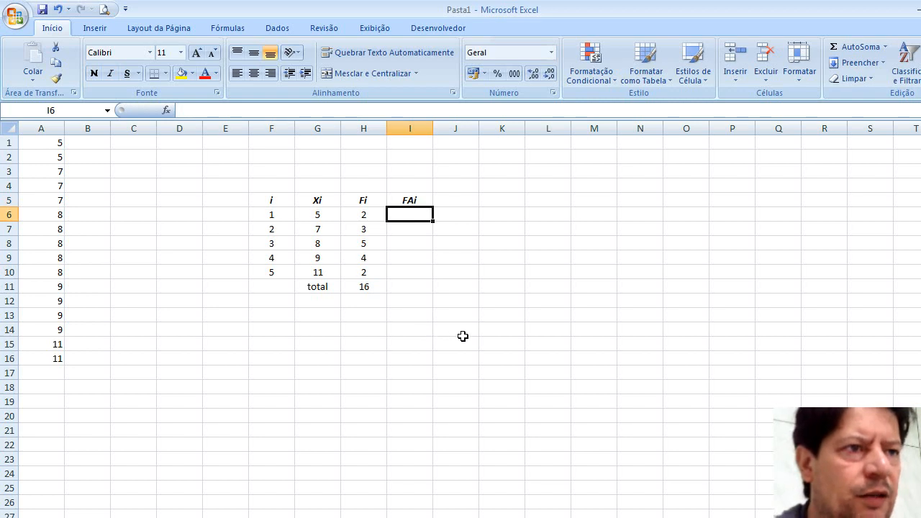
Enter 2 as the first accumulated frequency in I6 and begin a formula in I7
type("2")
key("Return")
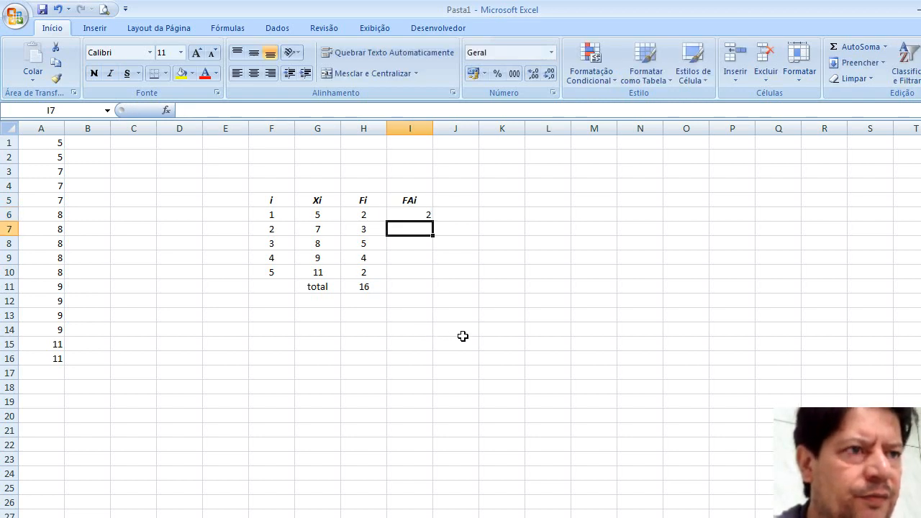
type("=")
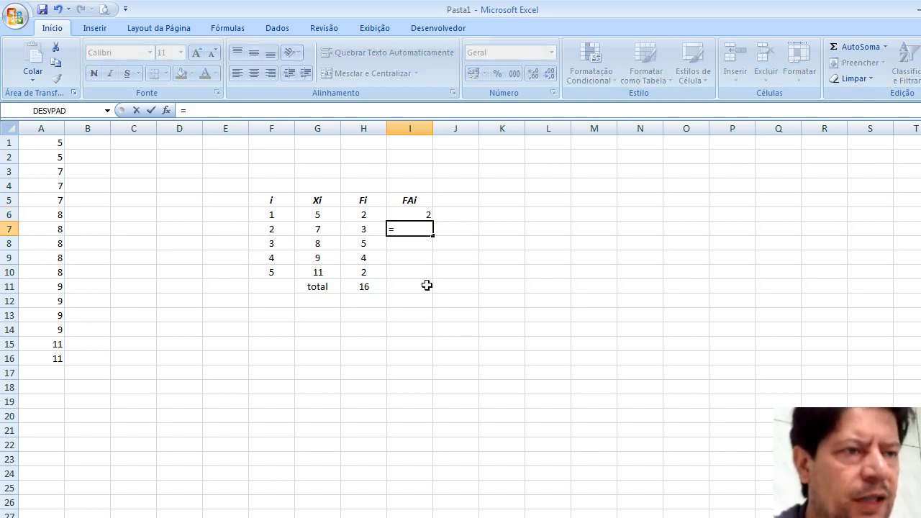
left_click(409, 215)
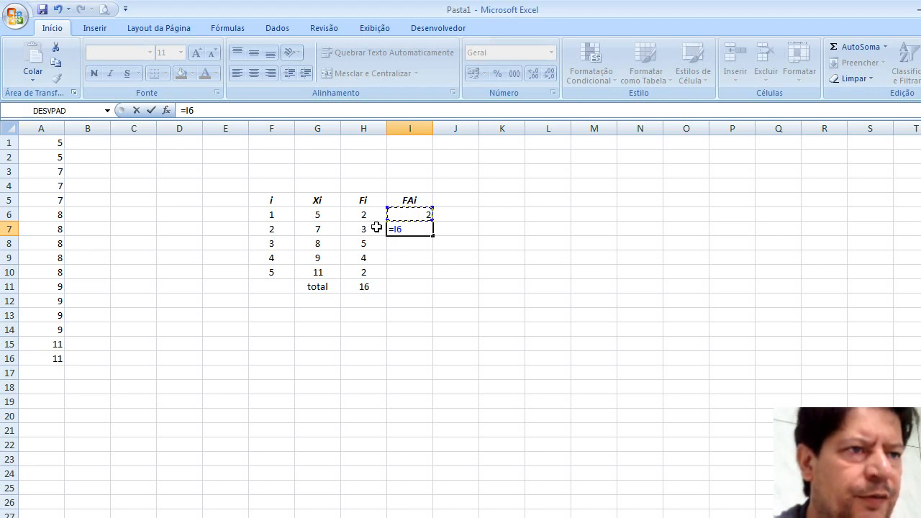
left_click(364, 228)
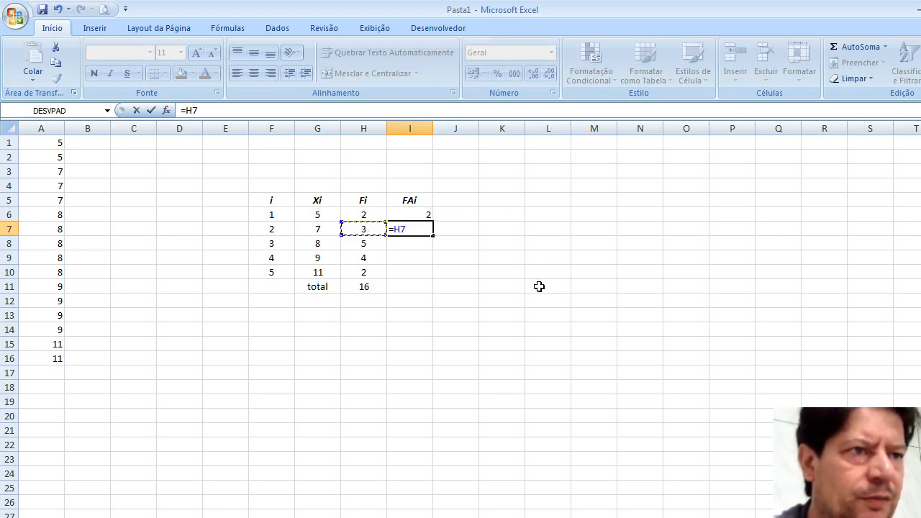
key("BackSpace")
key("BackSpace")
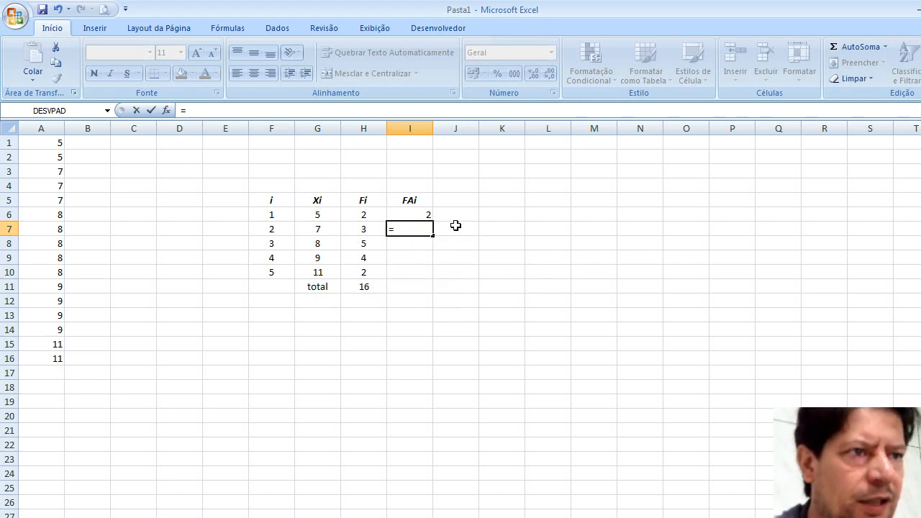
Complete the accumulated frequency formula in I7 as =I6+H7 and fill it down through I10
left_click(422, 214)
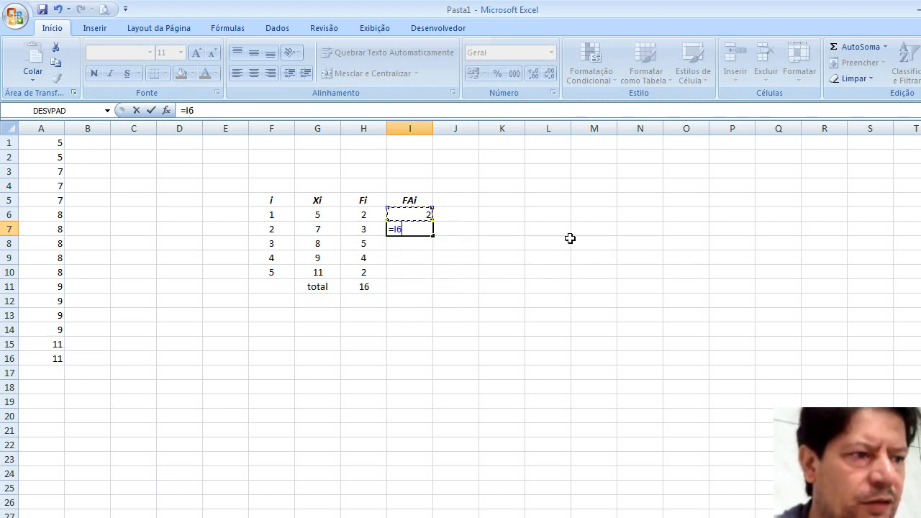
type("+")
left_click(362, 229)
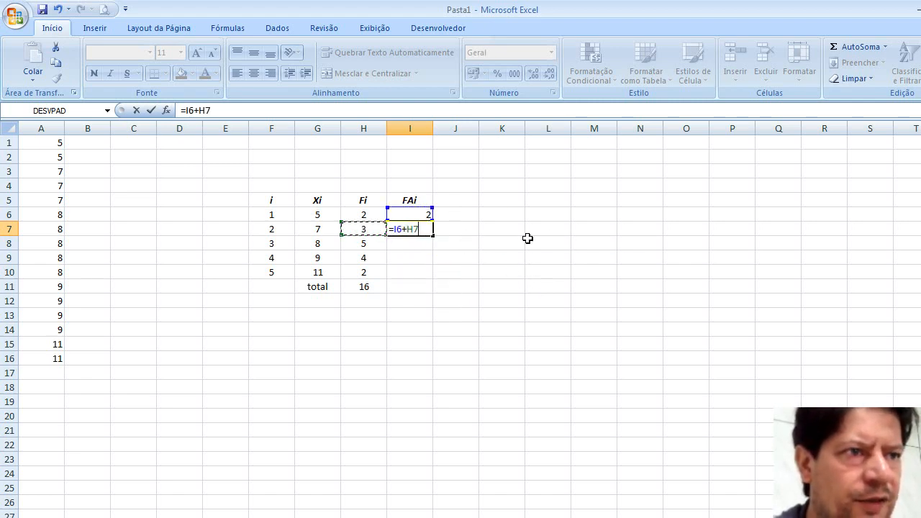
key("Return")
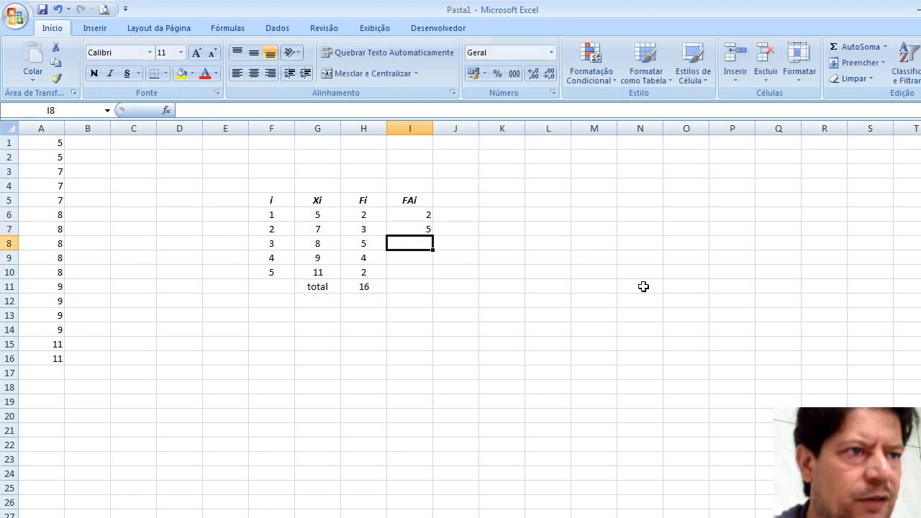
left_click(429, 228)
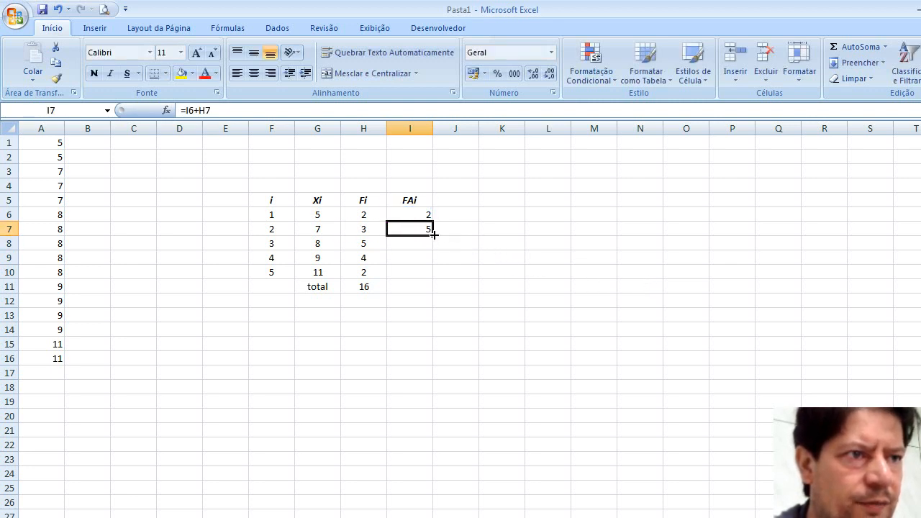
left_click_drag(434, 234, 434, 273)
Enter xxxx as the placeholder in total cell I11 and centre the FAi cells I6:I11
left_click(414, 292)
type("xxxx")
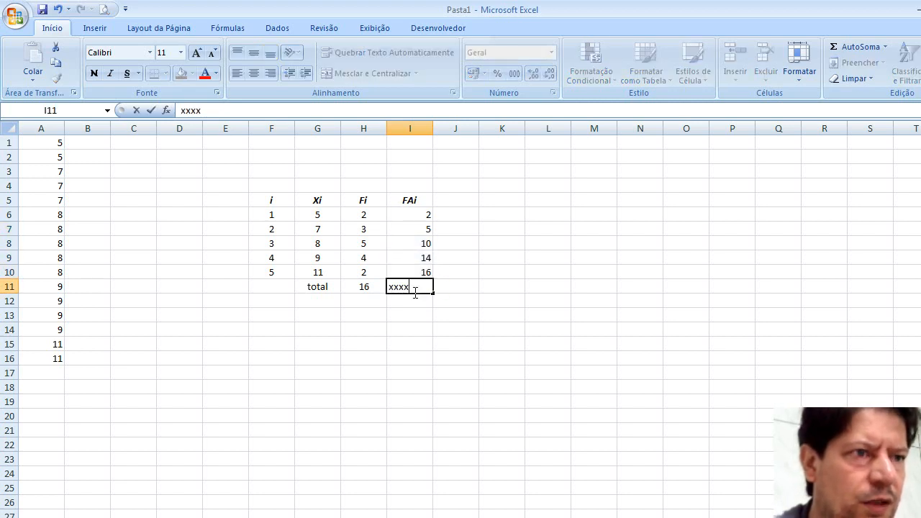
key("Return")
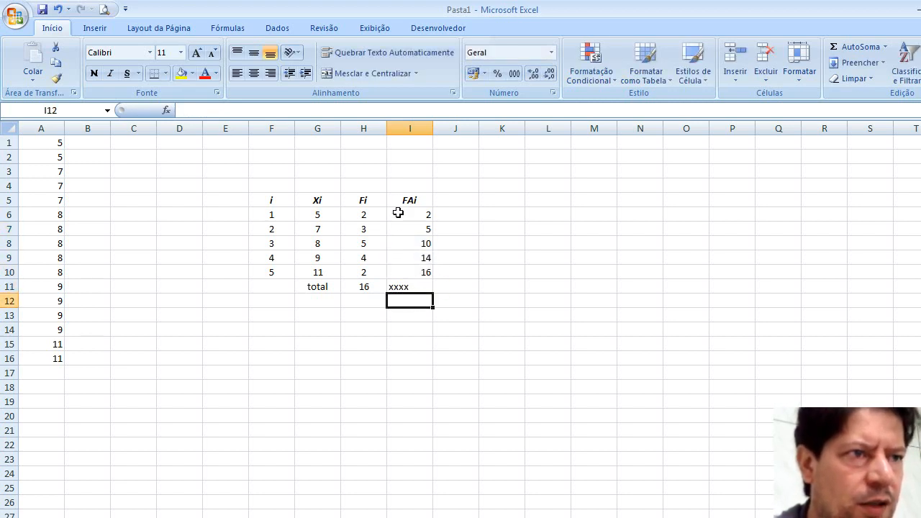
left_click_drag(399, 213, 404, 282)
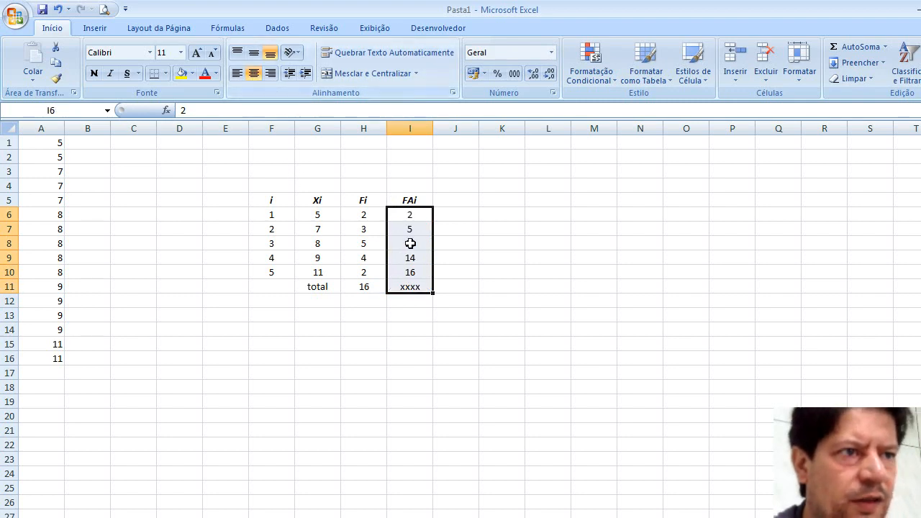
Add the column heading Xi*Fi in J5, beside the FAi heading
left_click(453, 201)
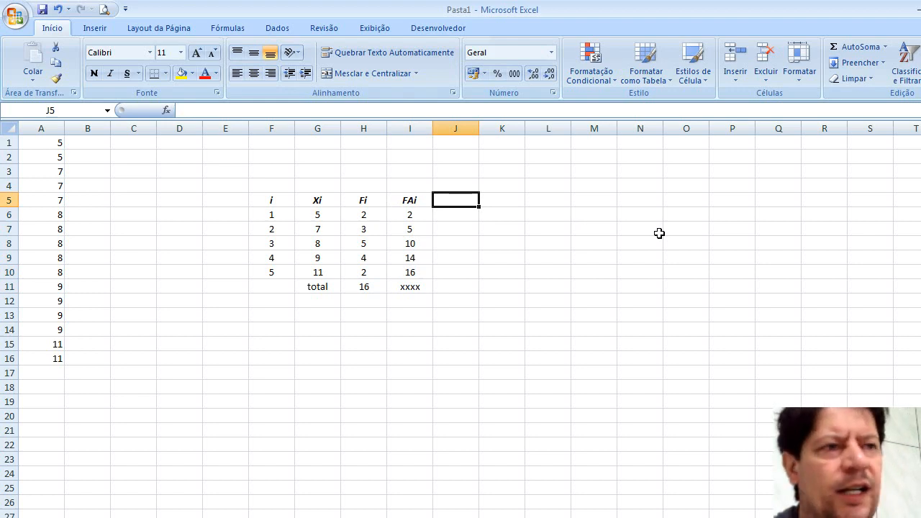
type("X")
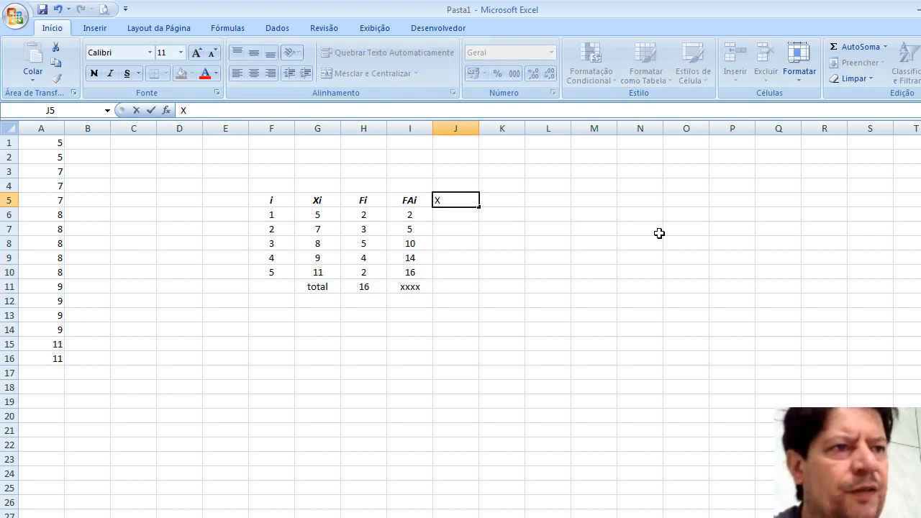
type("i*")
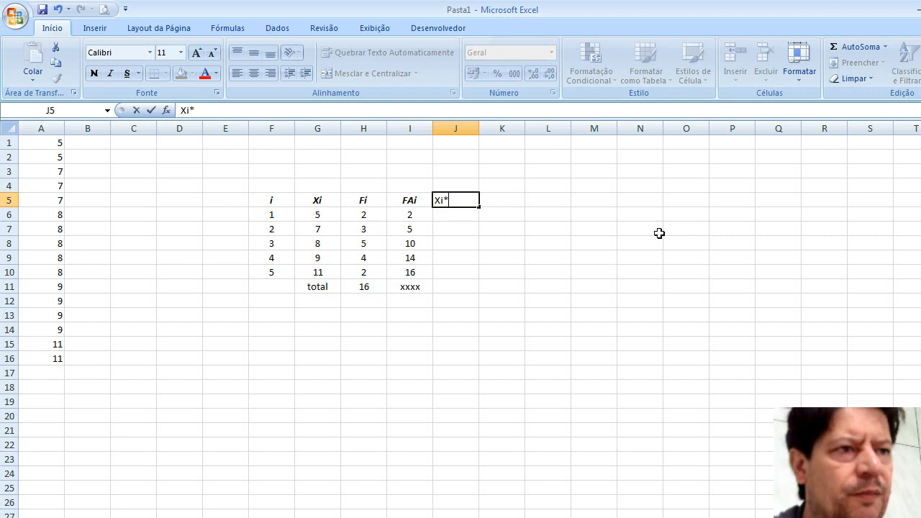
type("F")
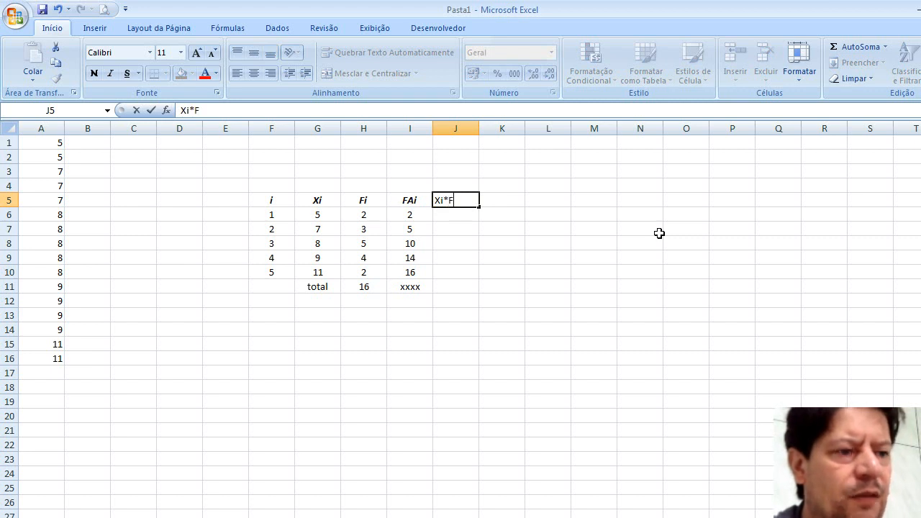
type("i")
key("Return")
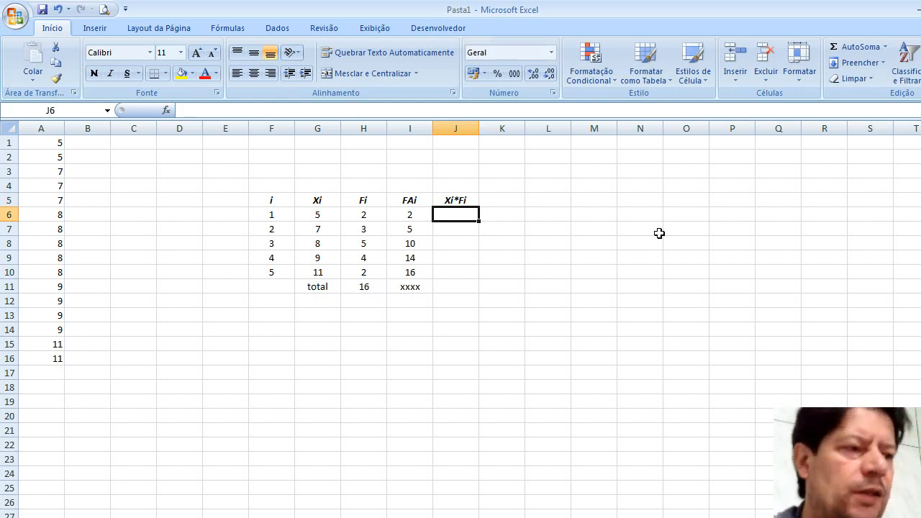
Enter the product formula =G6*H6 in J6 and fill it down through J10
type("=")
left_click(333, 214)
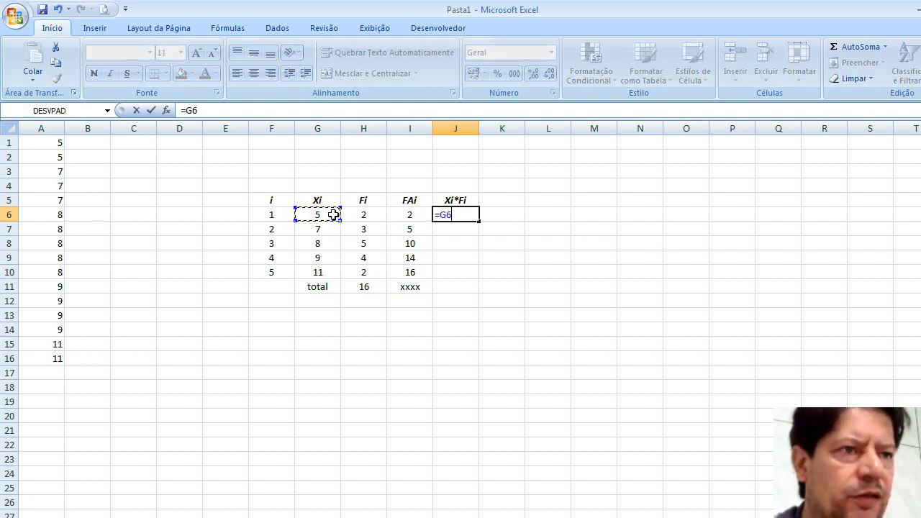
type("*")
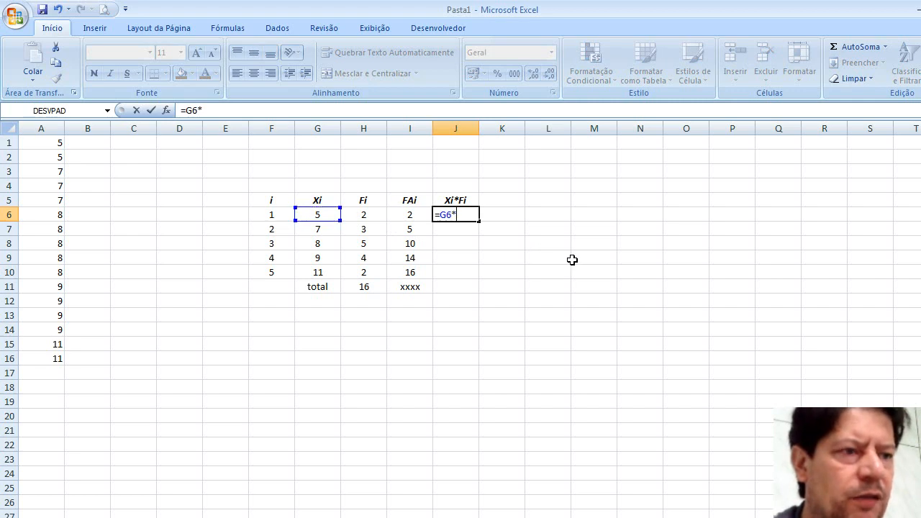
left_click(362, 216)
key("Return")
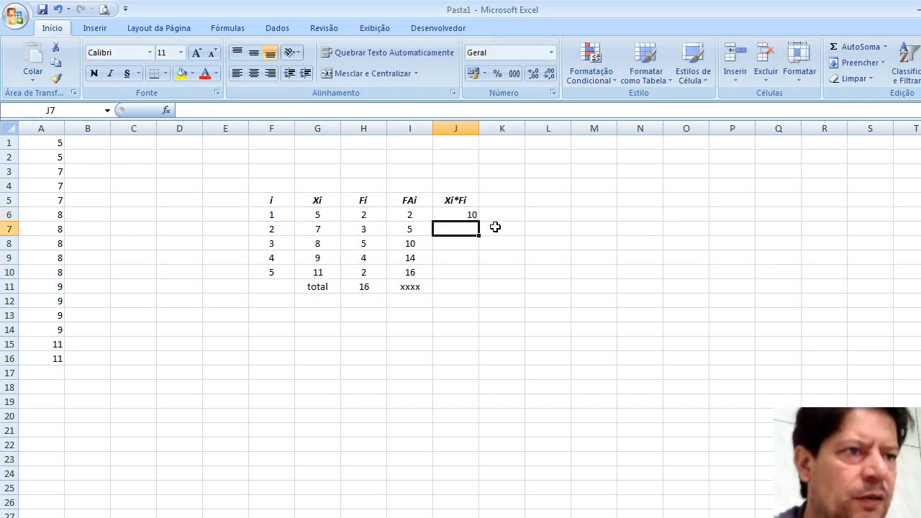
left_click(468, 215)
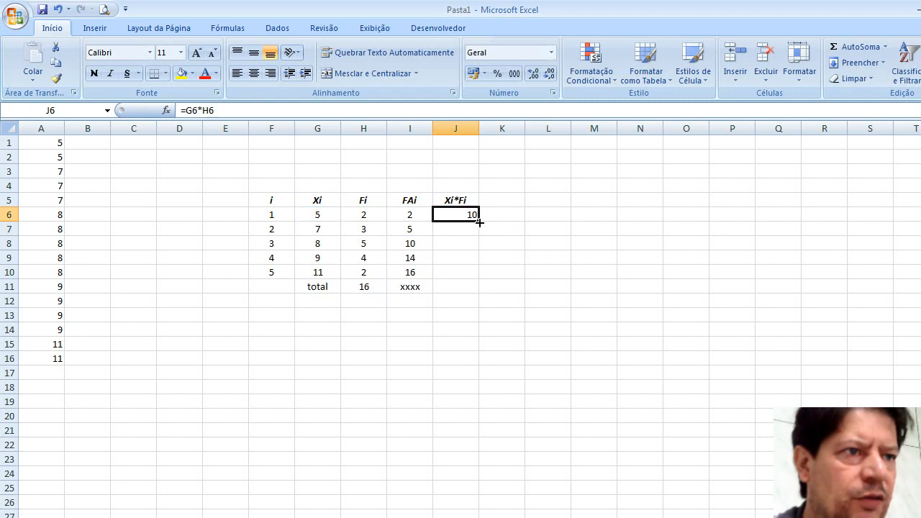
left_click_drag(480, 223, 476, 276)
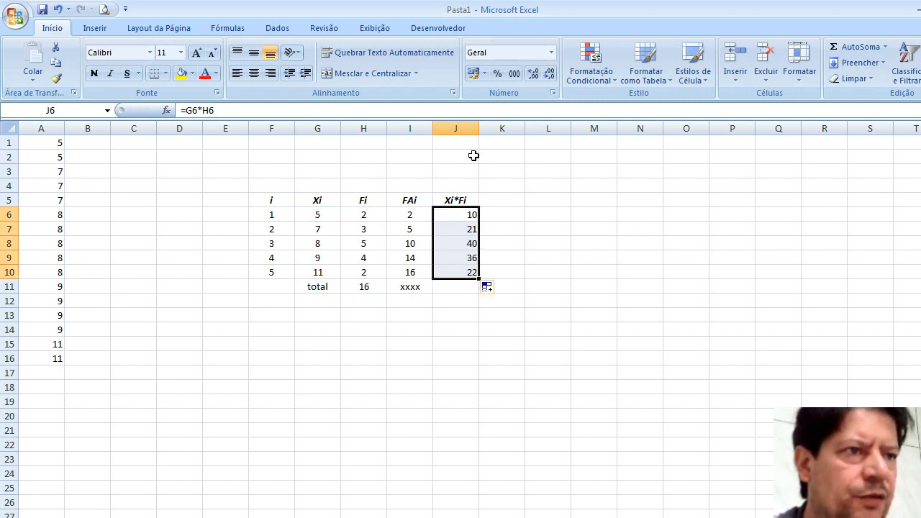
Centre the Xi*Fi products in J6:J10 and insert their AutoSum in J11
left_click(253, 72)
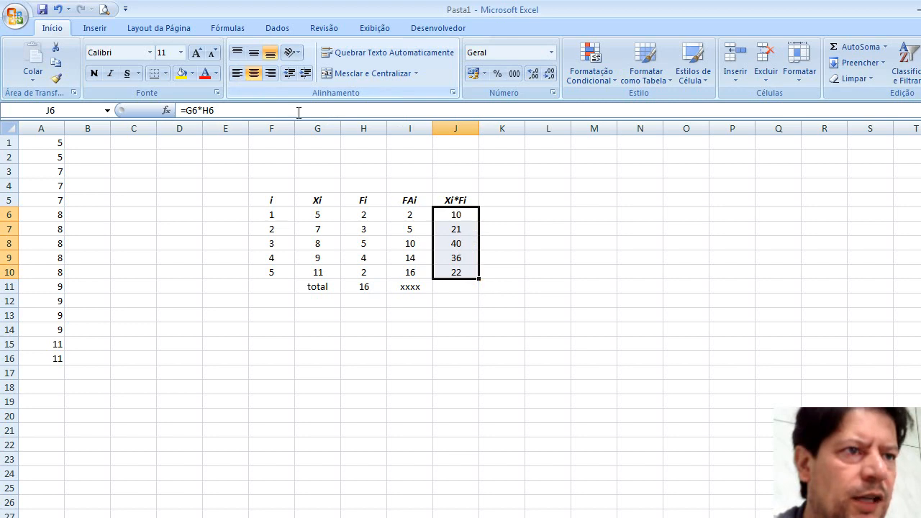
left_click(449, 285)
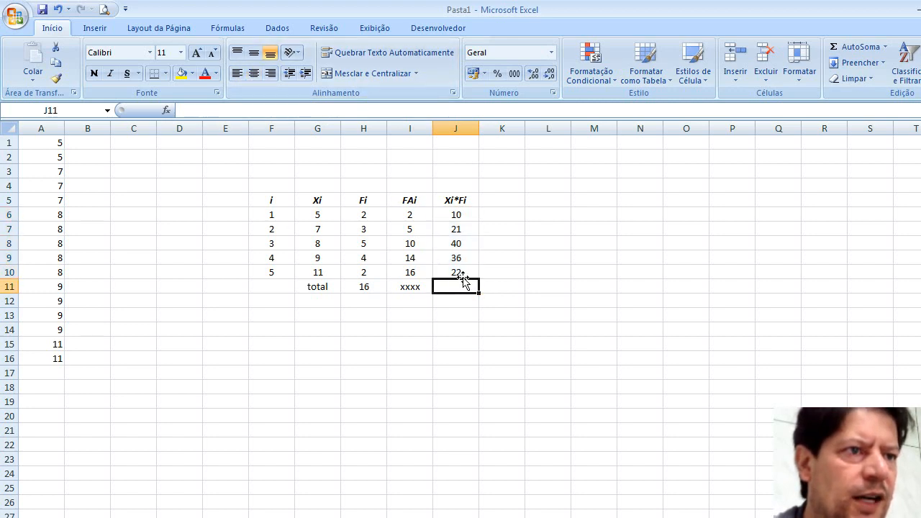
left_click(848, 48)
key("Return")
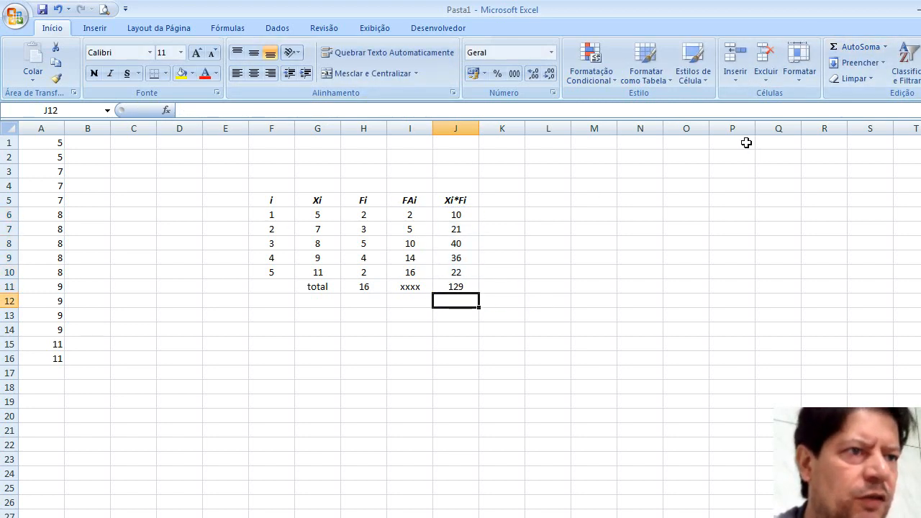
Enter the label "média =" in F14, below the frequency table
left_click(279, 328)
type("média")
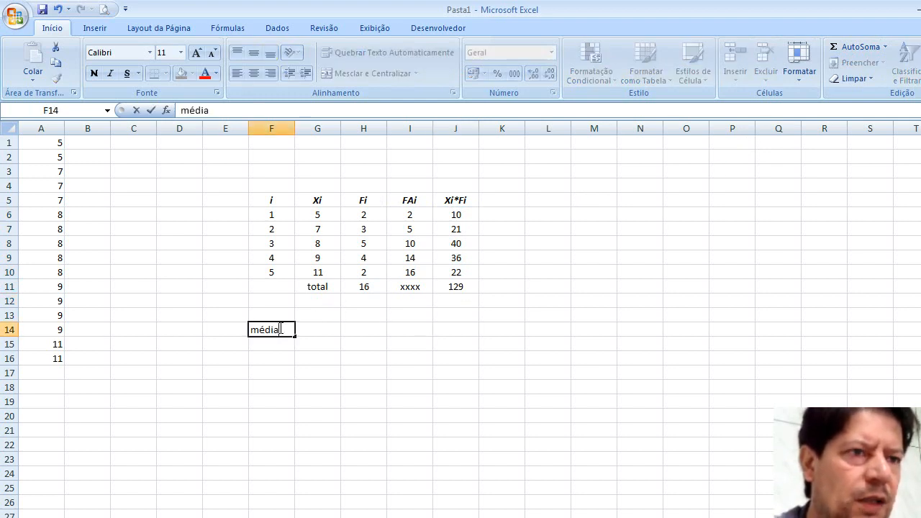
type(" =")
Calculate the mean in G14 with the formula =J11/H11, dividing the Xi*Fi total by the Fi total
left_click(322, 334)
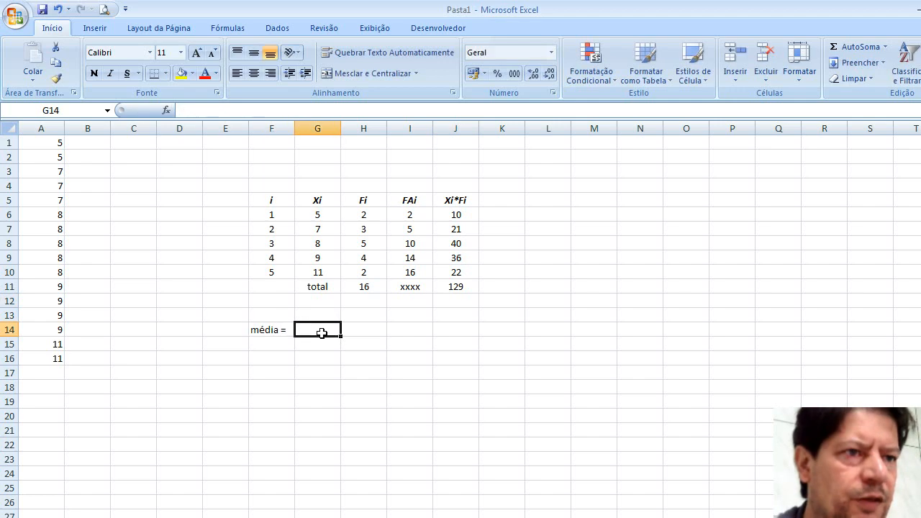
type("=")
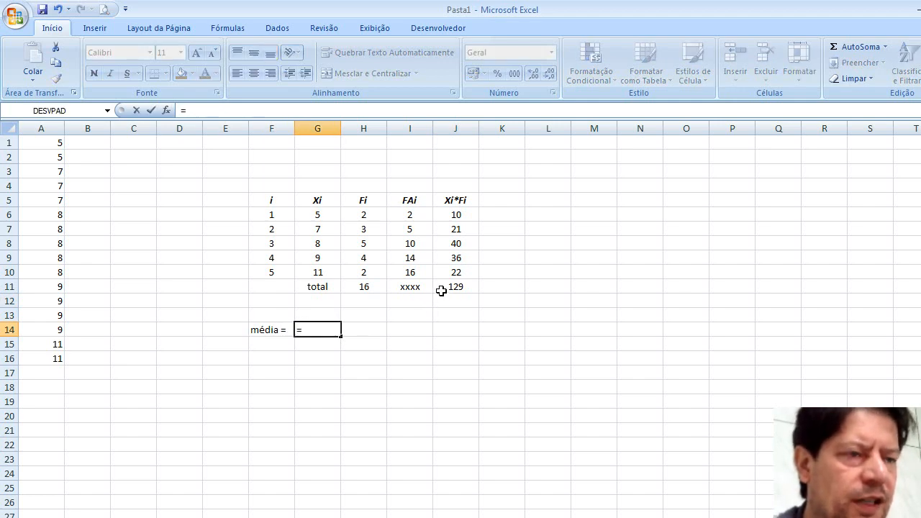
left_click(449, 290)
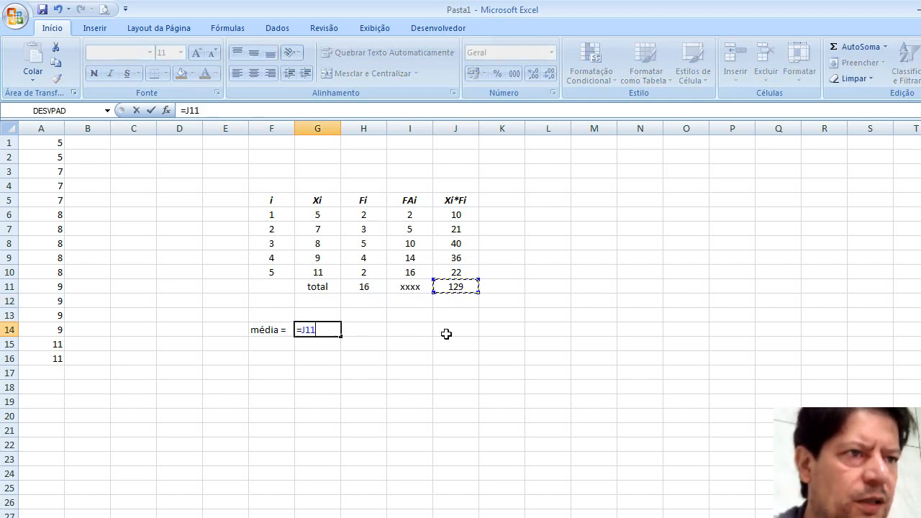
type("/")
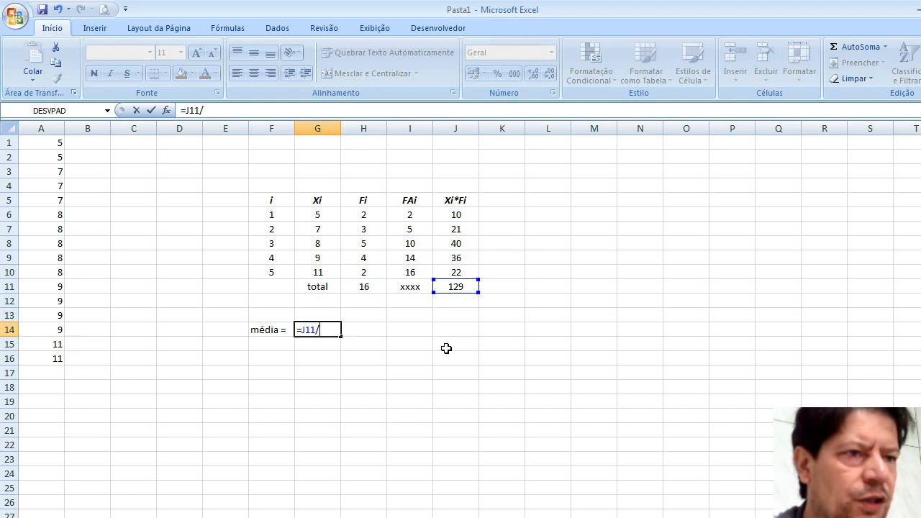
left_click(358, 290)
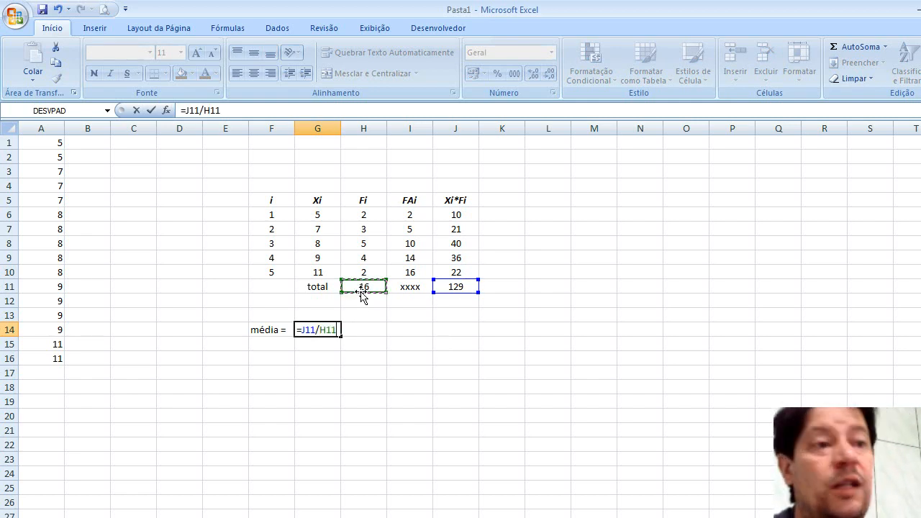
key("Return")
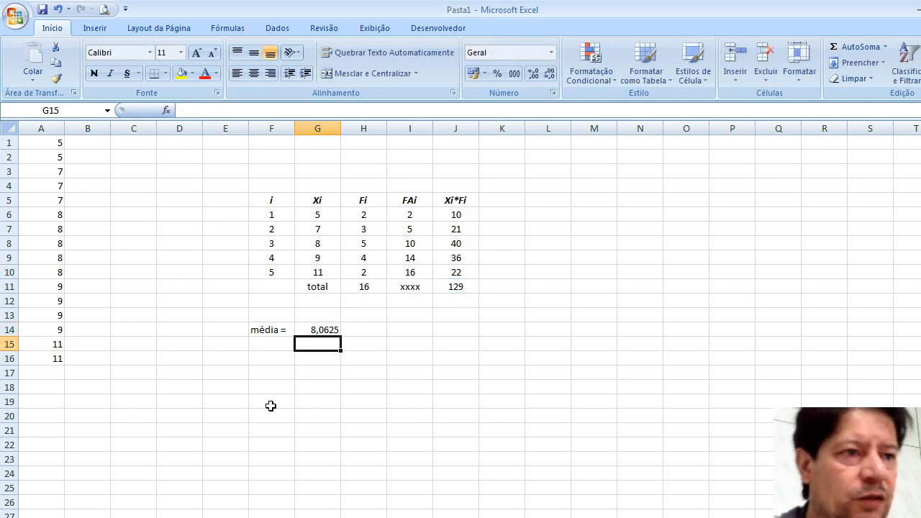
Check the mean in H14 by applying the MÉDIA function to the raw data in A1:A16
left_click(370, 334)
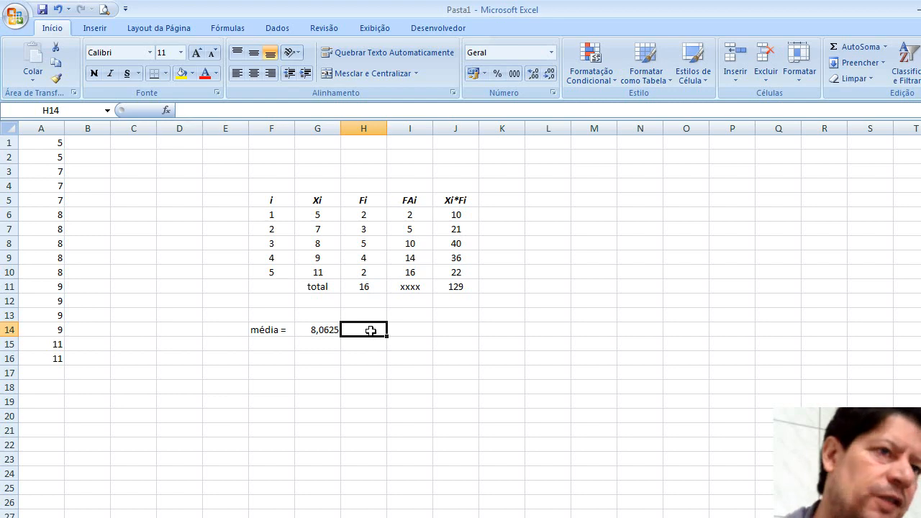
left_click(236, 113)
type("=")
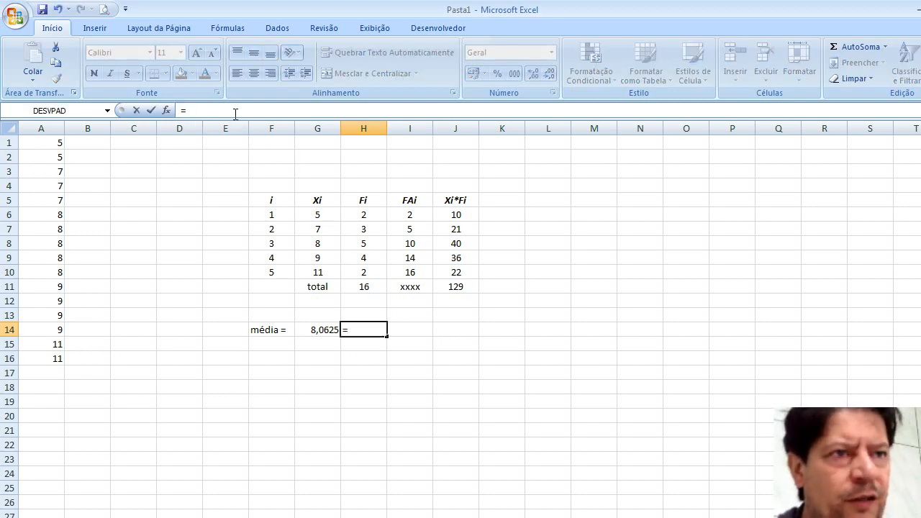
type("média")
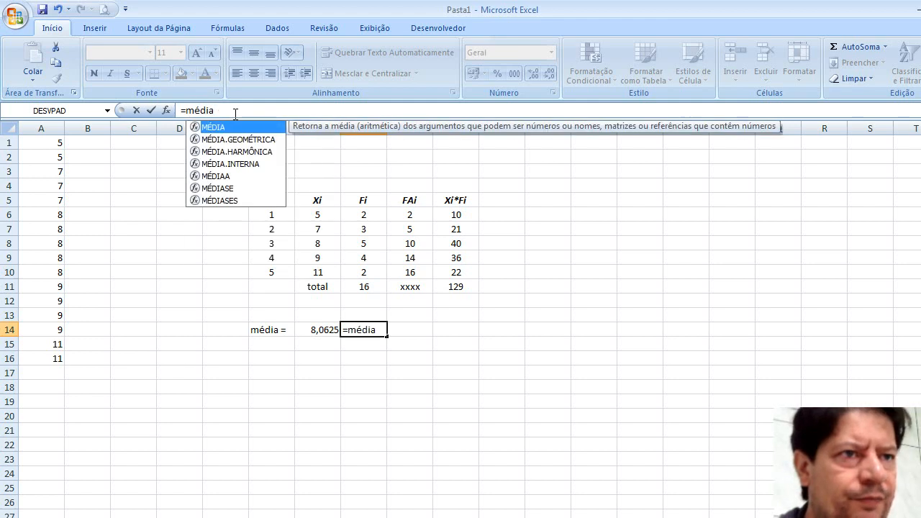
type("(")
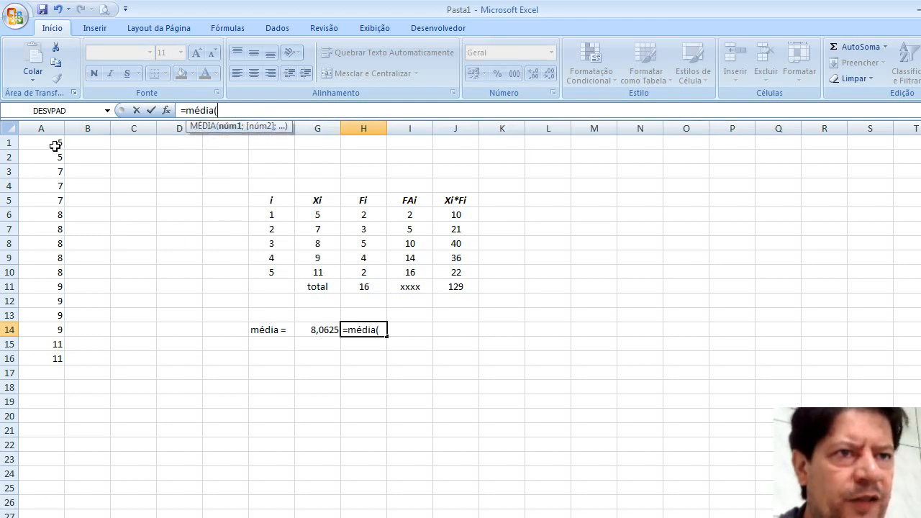
left_click_drag(55, 146, 39, 352)
key("Return")
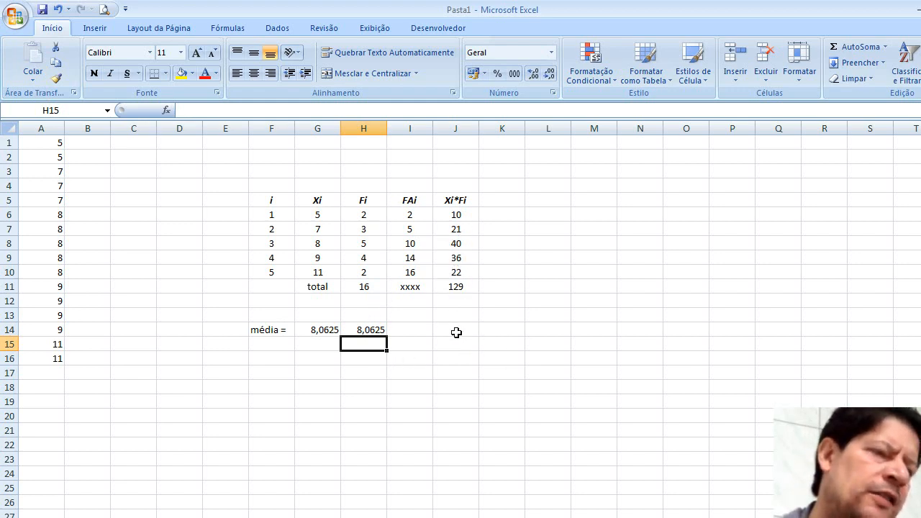
Enter the label "mediana" in F15, below the "média =" label
left_click(283, 351)
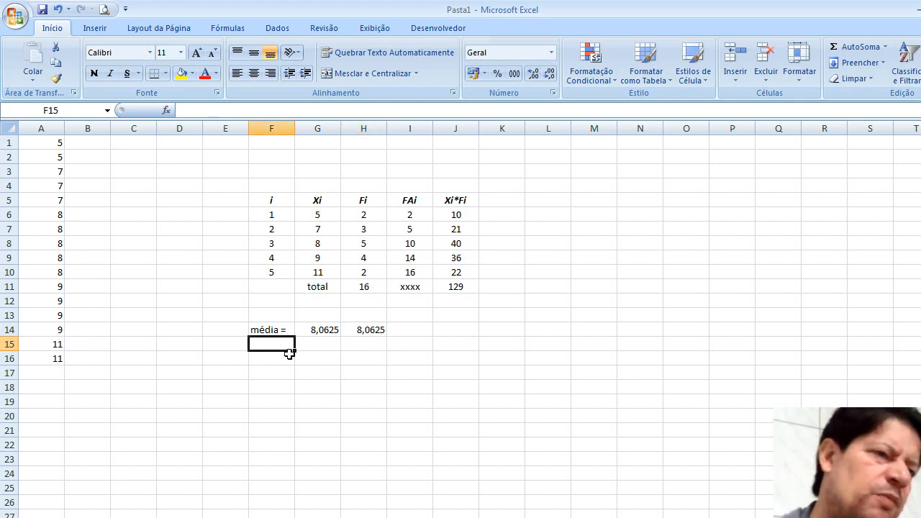
type("m")
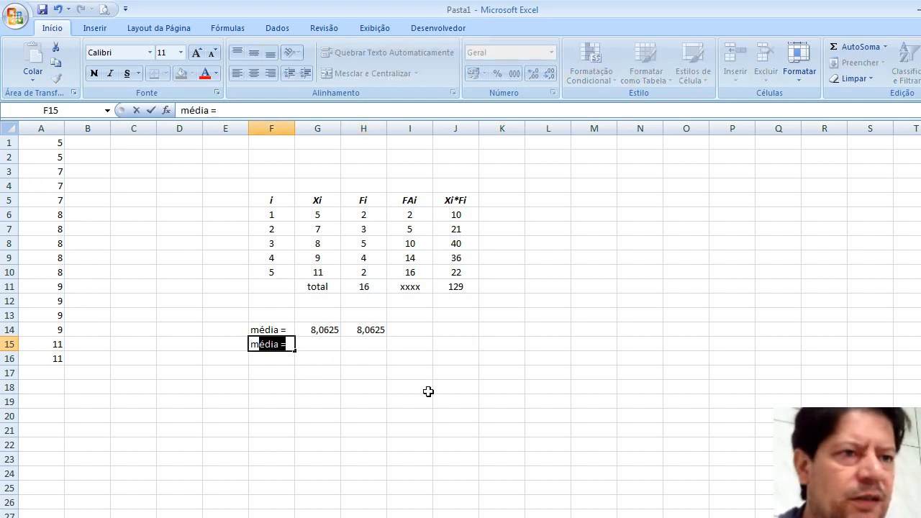
type("é")
key("BackSpace")
key("BackSpace")
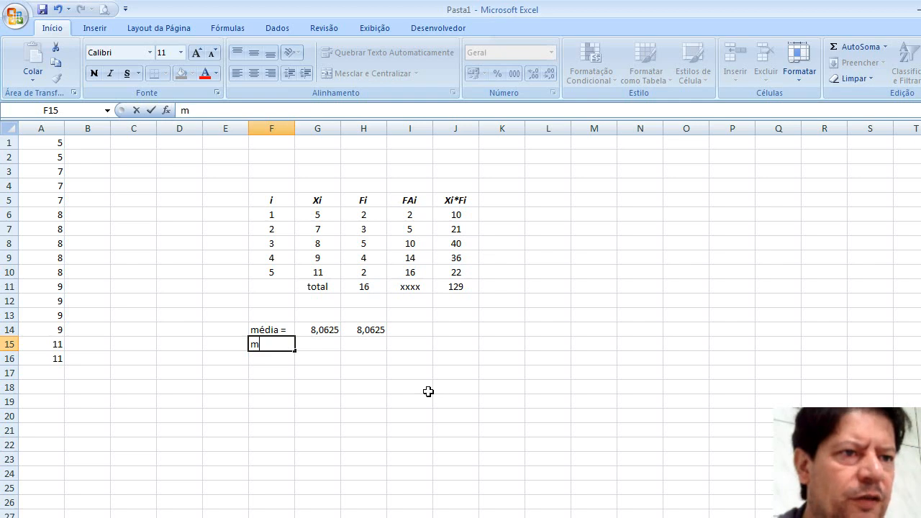
type("ediana")
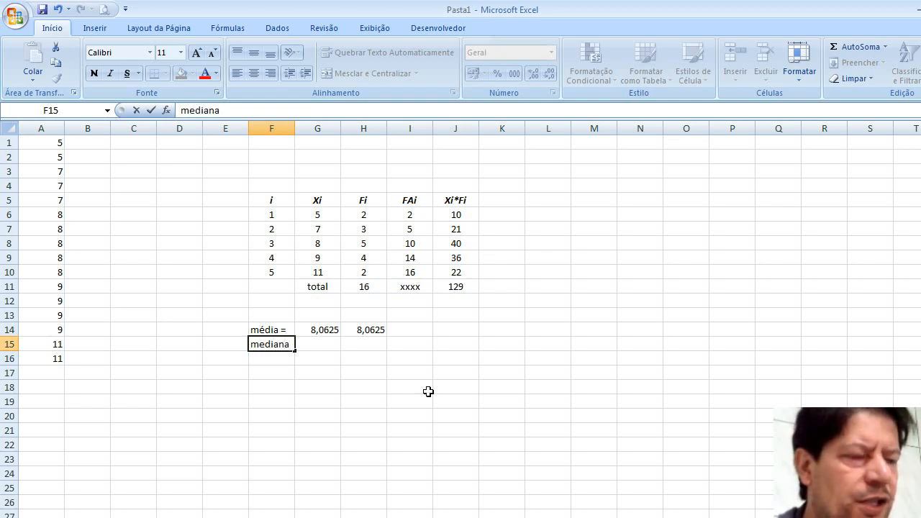
key("Tab")
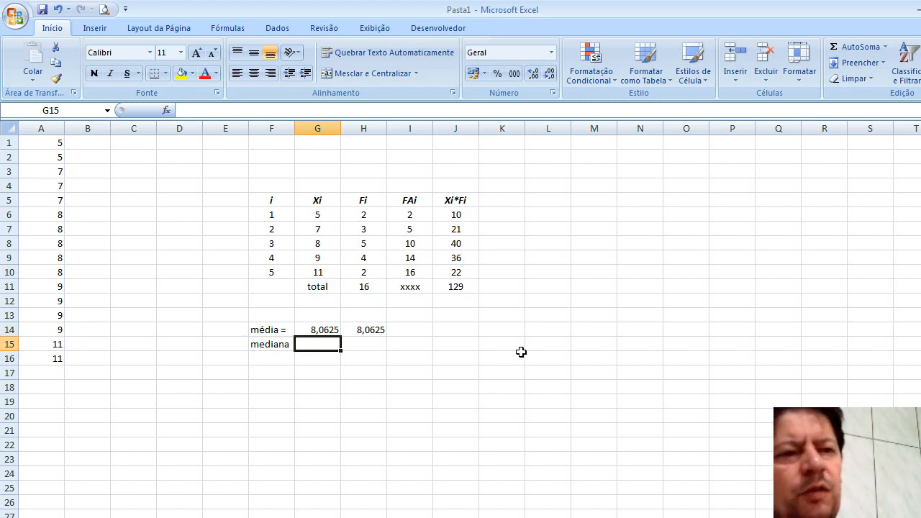
Locate the median class by comparing half of the Fi total with the cumulative FAi values and reading the matching Xi
left_click(380, 289)
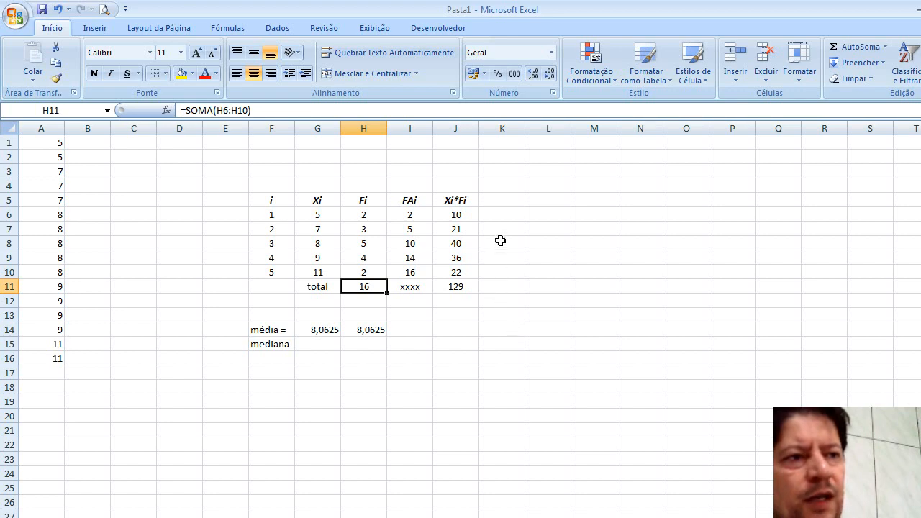
left_click(413, 217)
key("Down")
key("Down")
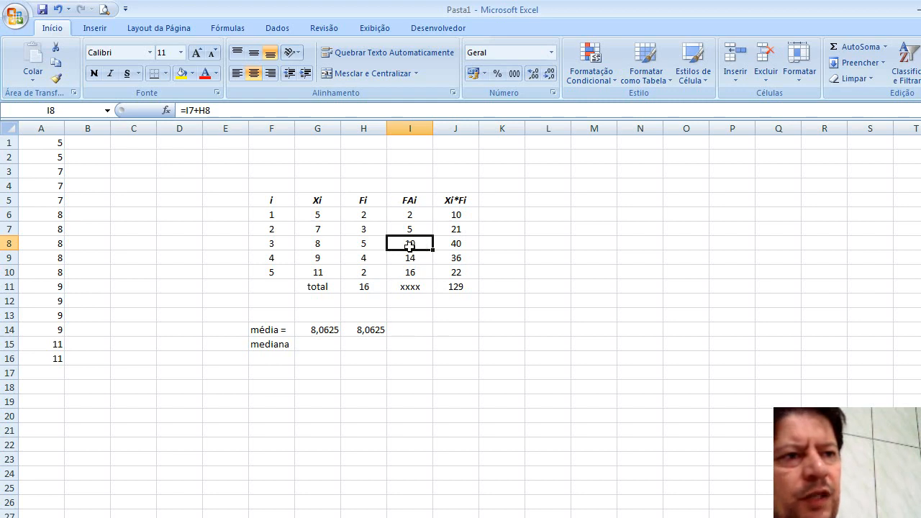
left_click(320, 244)
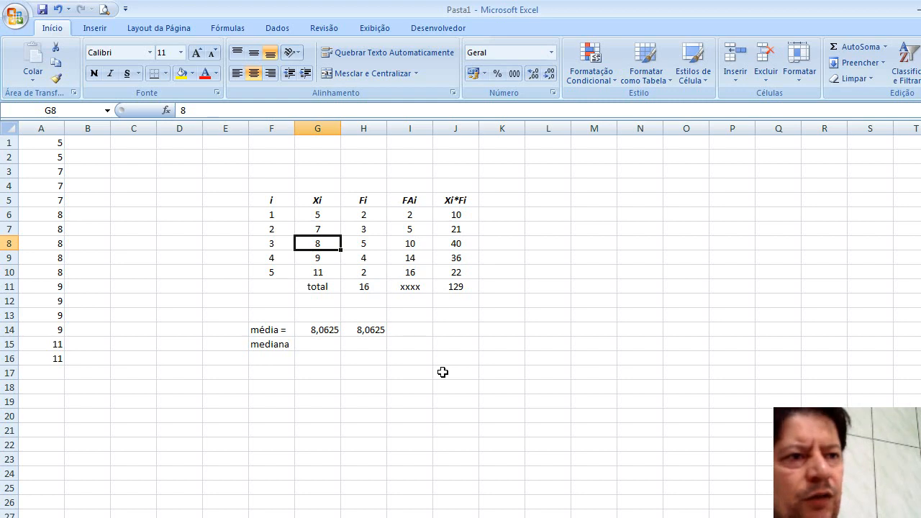
Replace the label in F15 with "mediana =" and widen column F slightly to fit it
left_click(291, 344)
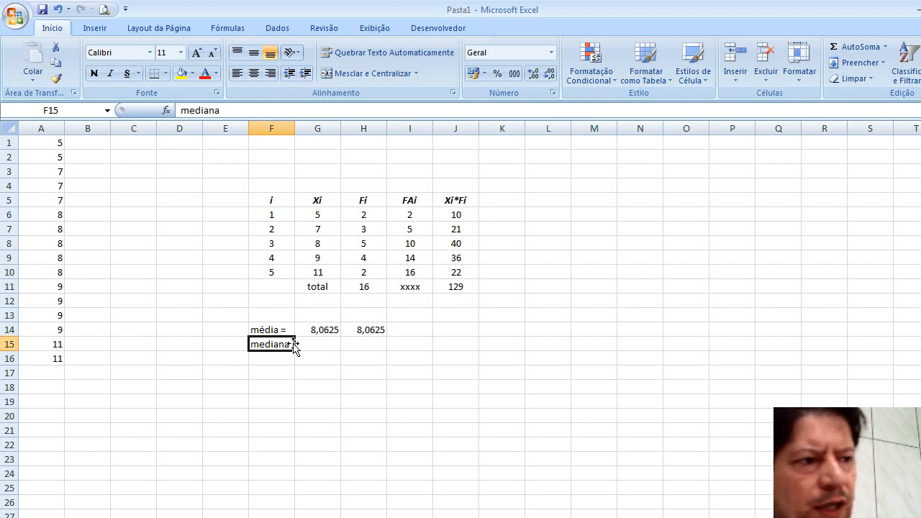
type("=")
key("BackSpace")
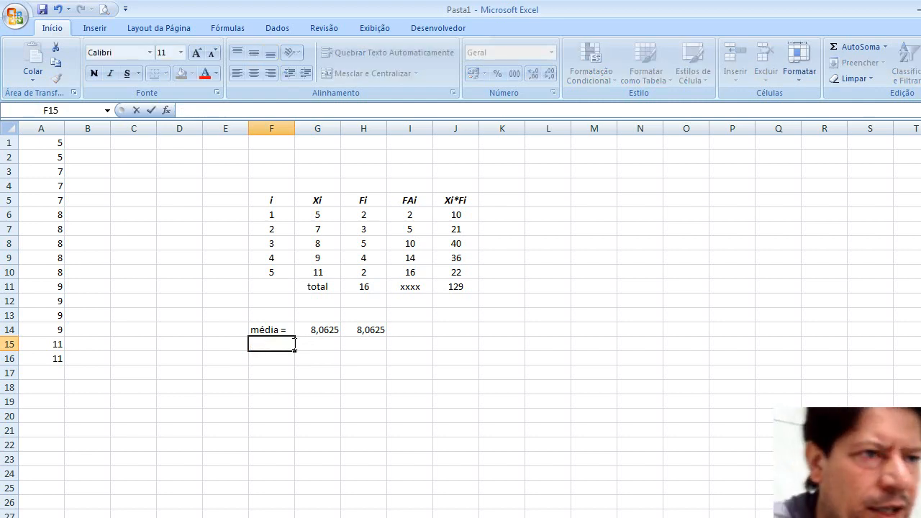
type("mediana =")
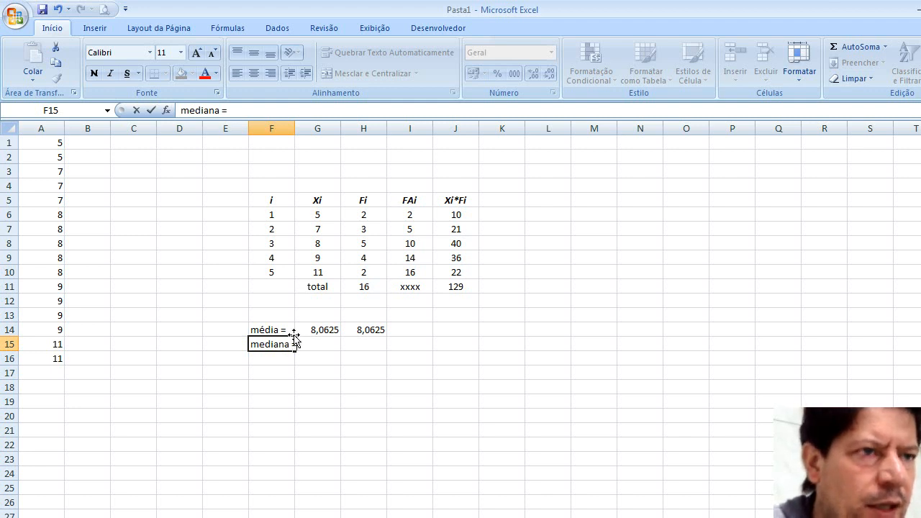
left_click(290, 129)
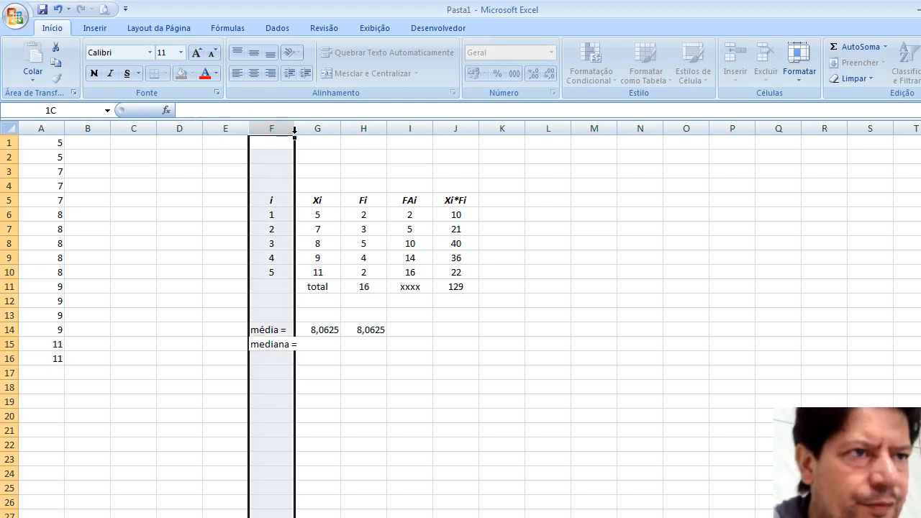
left_click(387, 394)
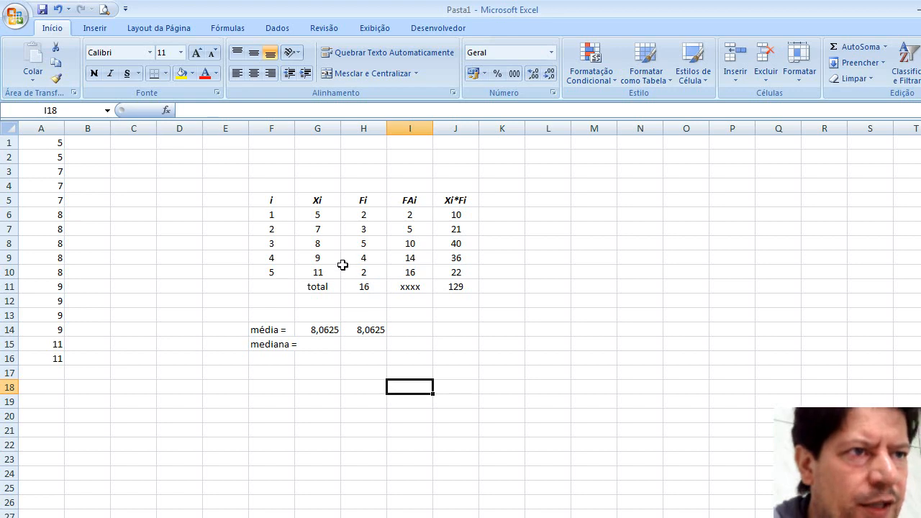
left_click_drag(295, 132, 302, 131)
Enter 8 in G15 as the median read from the frequency table
left_click(323, 344)
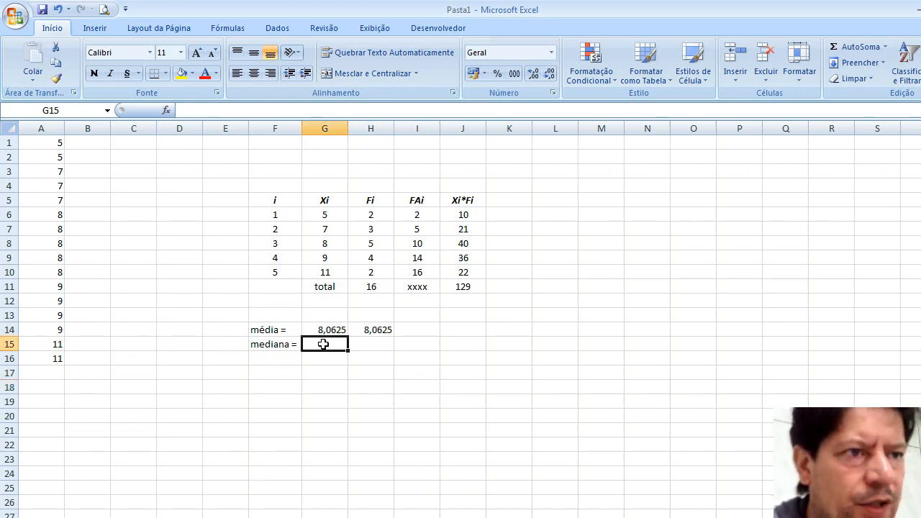
type("8")
key("Return")
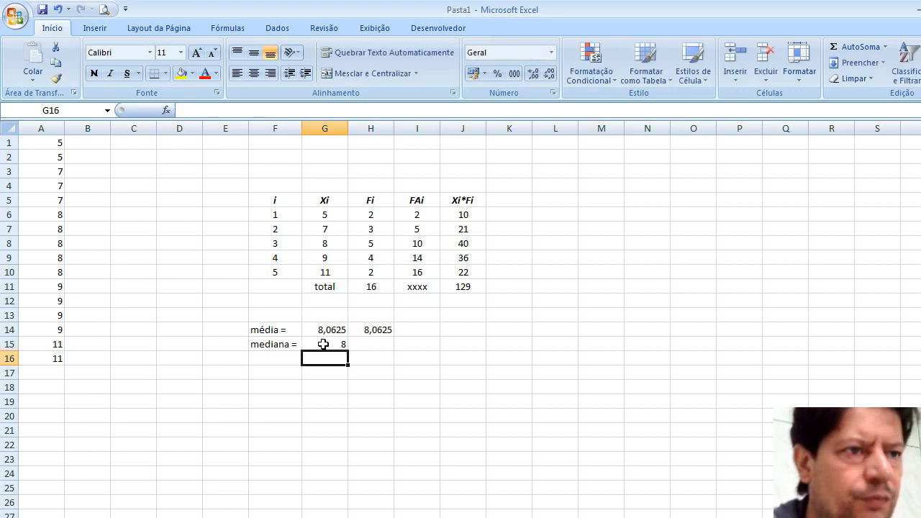
left_click(369, 346)
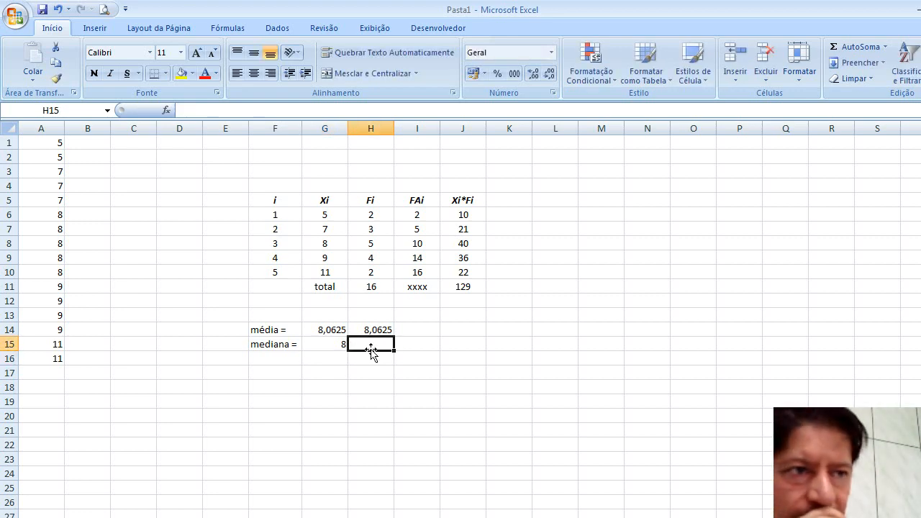
left_click(165, 111)
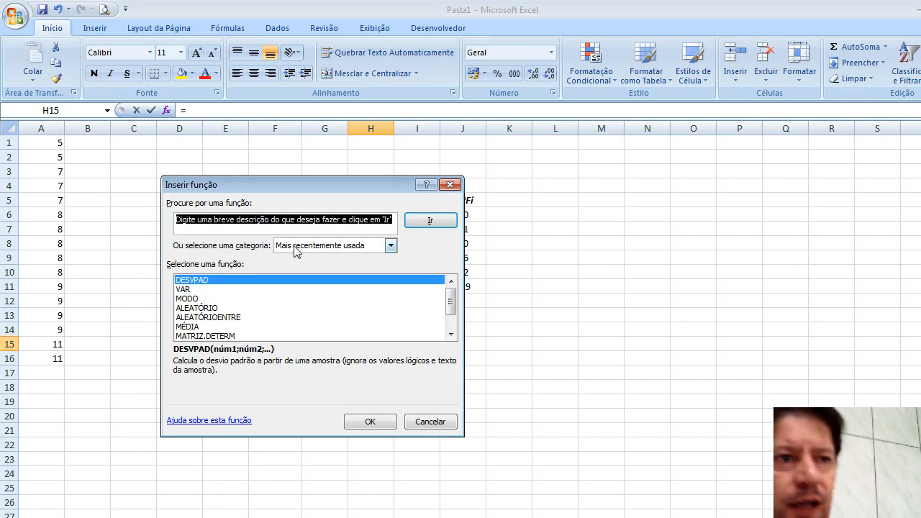
left_click(391, 245)
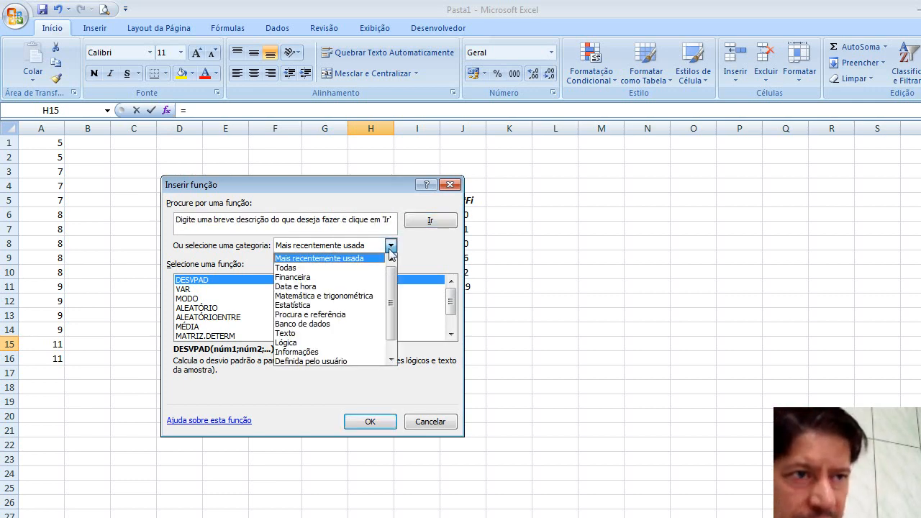
left_click(364, 305)
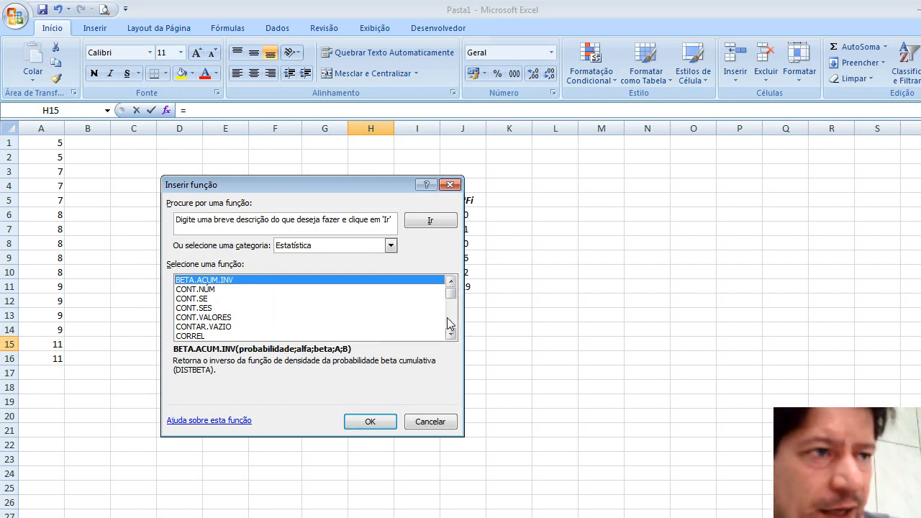
scroll(452, 327, "down", 2)
scroll(452, 327, "down", 12)
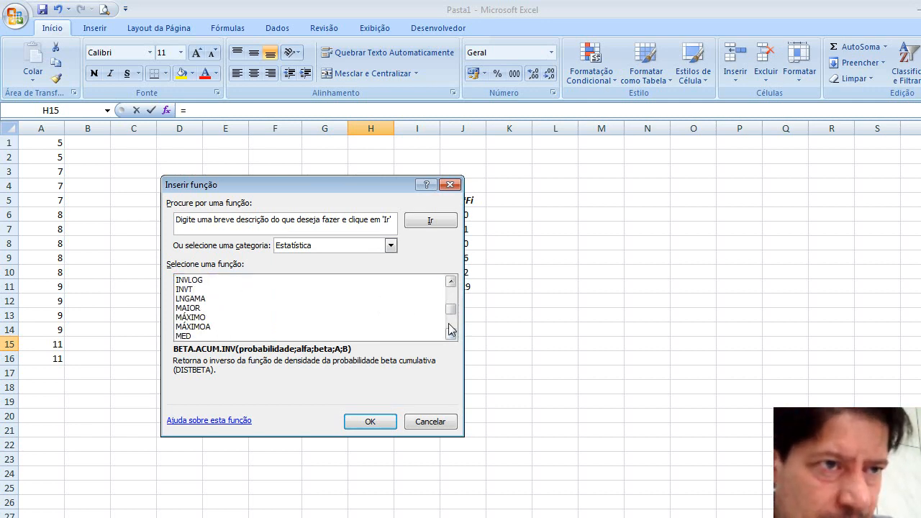
left_click(188, 337)
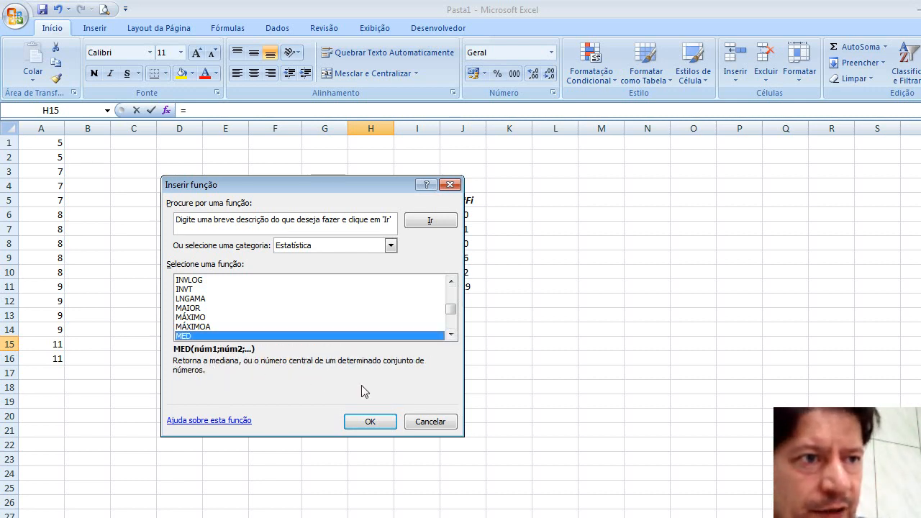
left_click(381, 421)
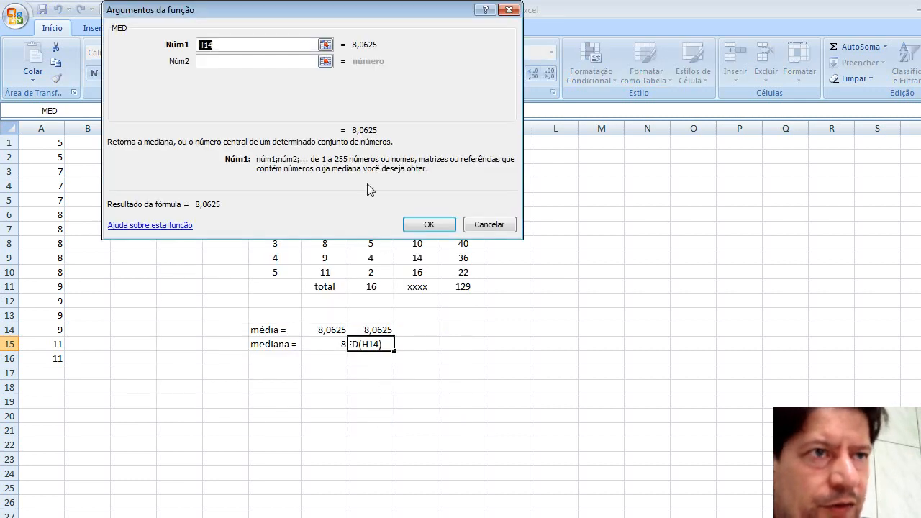
left_click(481, 225)
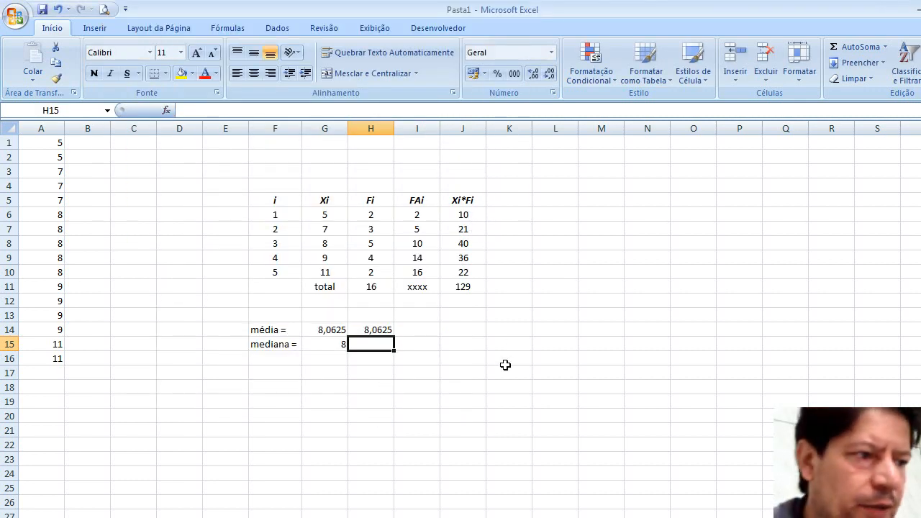
Check the median in H15 with the formula =MED(A1:A16) over the raw data and review that formula
type("=")
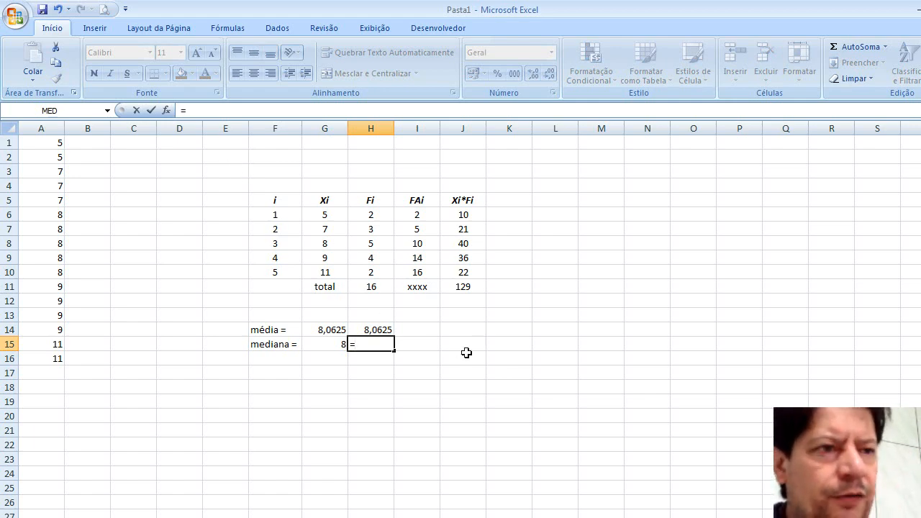
type("ME")
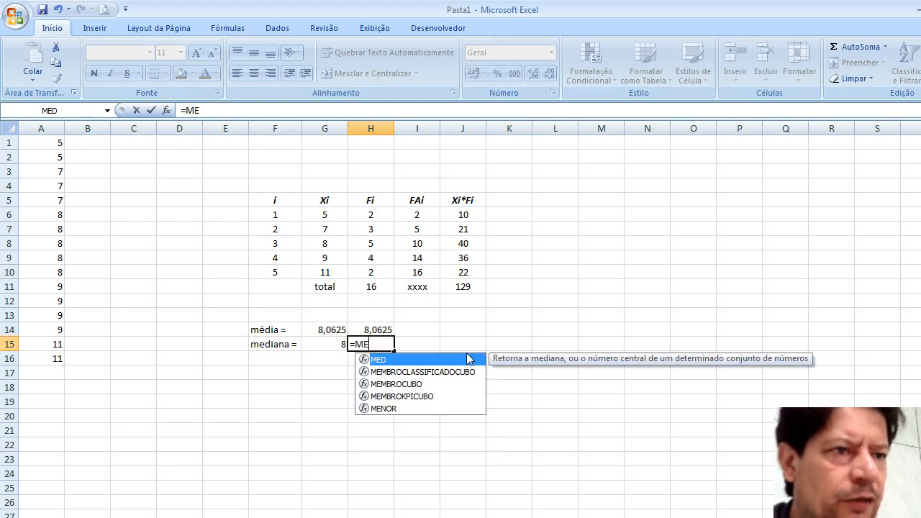
type("D(")
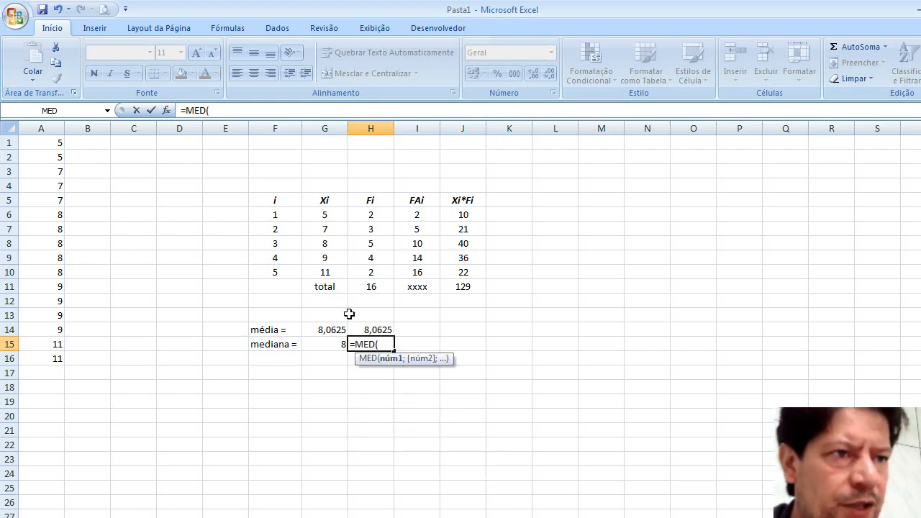
left_click_drag(44, 142, 59, 357)
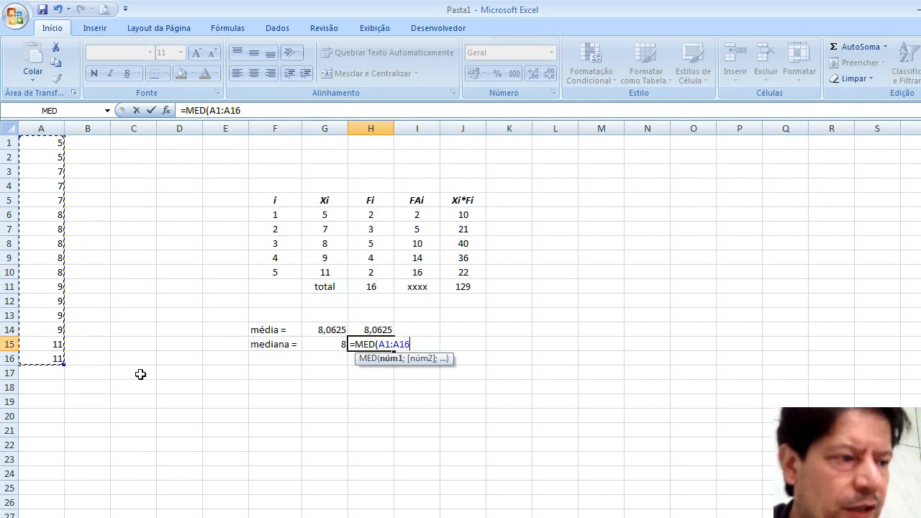
key("Return")
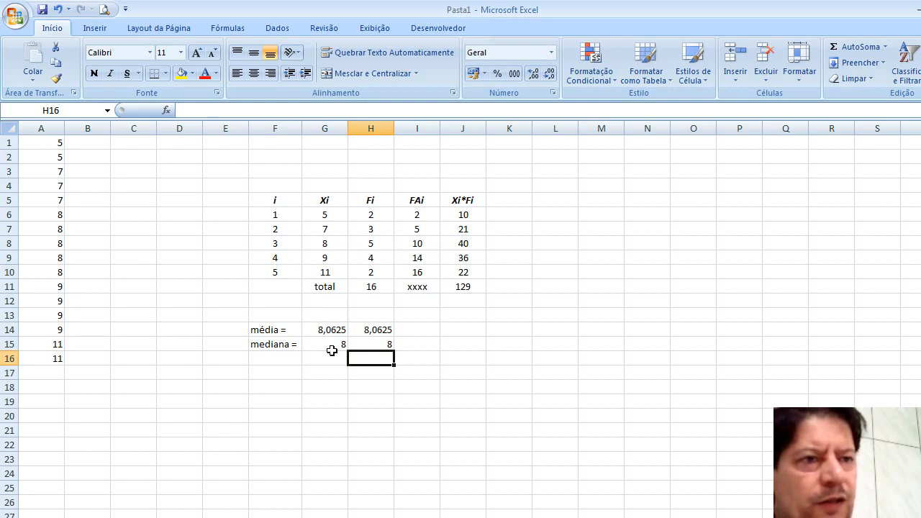
left_click(384, 347)
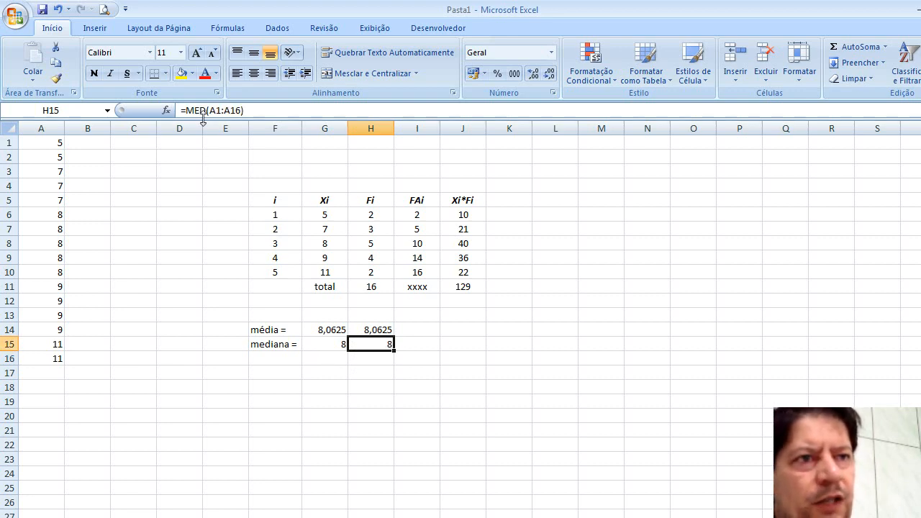
Enter the label "moda =" in F16, below the median label
left_click(281, 362)
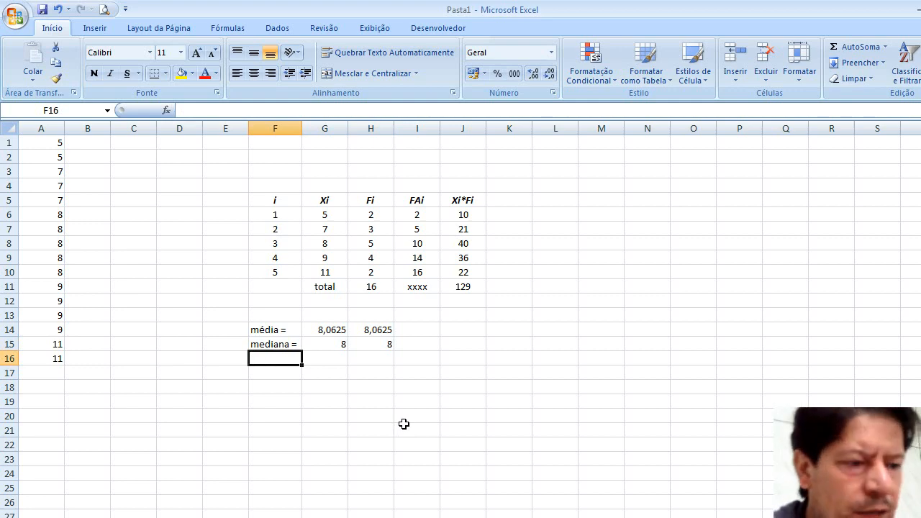
type("MO")
key("BackSpace")
key("BackSpace")
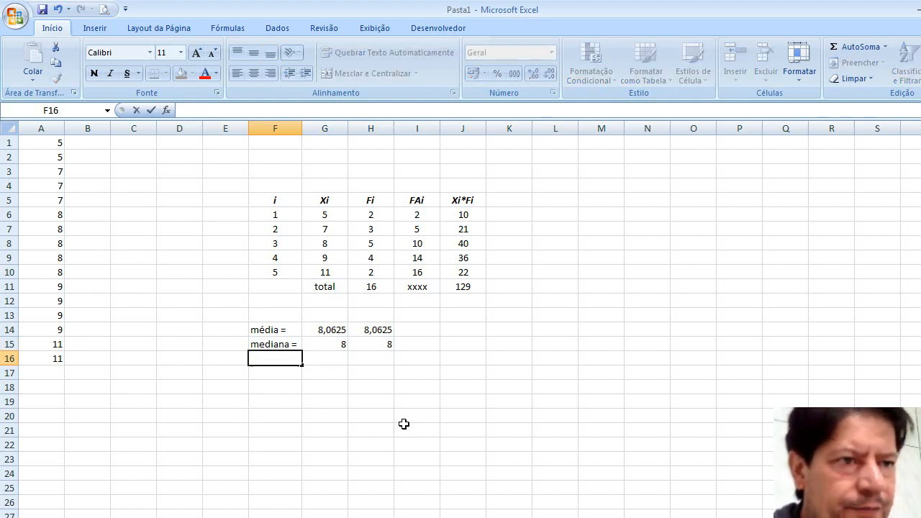
type("moda =")
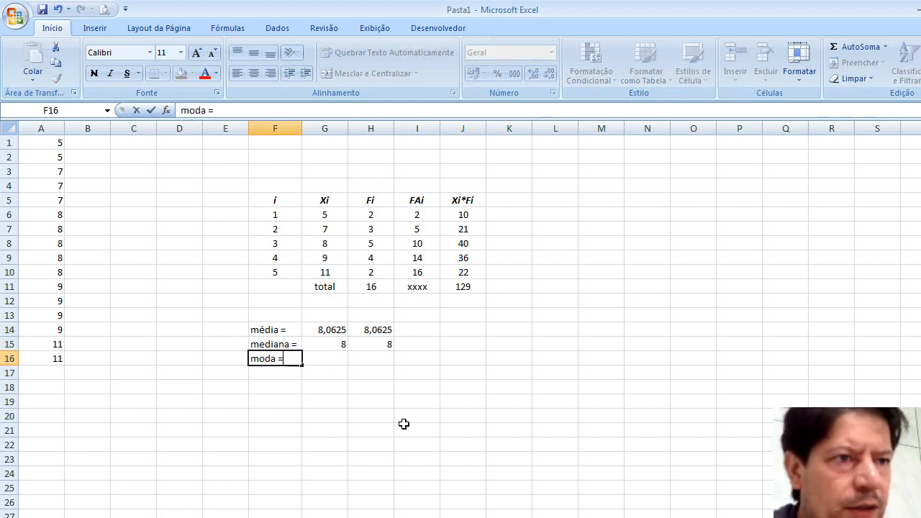
left_click(334, 359)
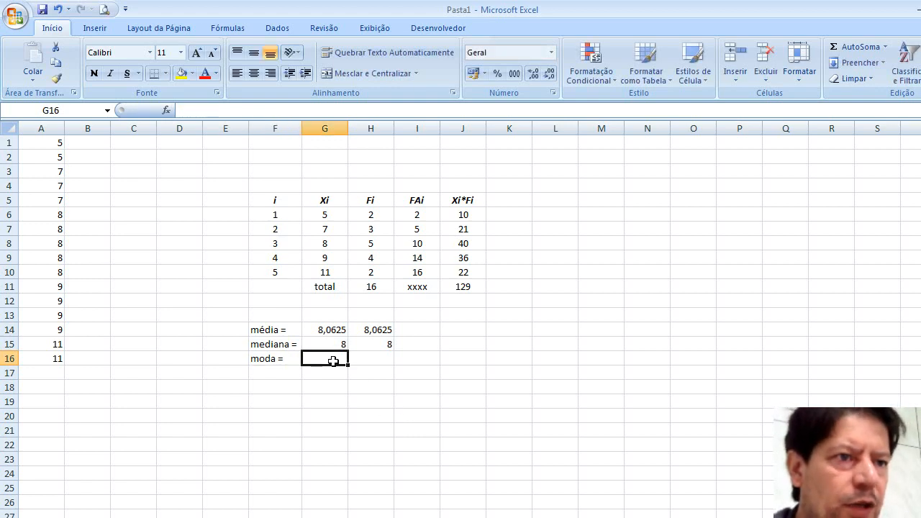
Enter 8 in G16 as the mode, the Xi value with the highest Fi in the frequency table
left_click(376, 245)
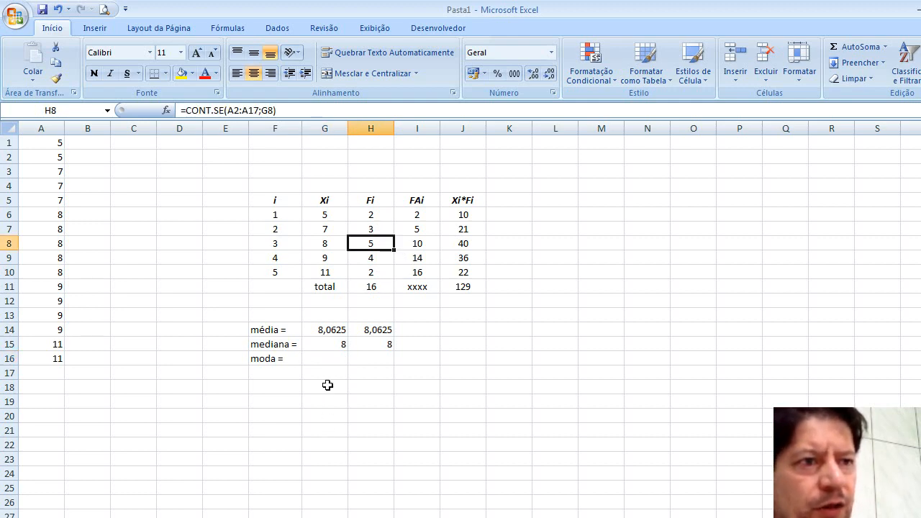
left_click(330, 358)
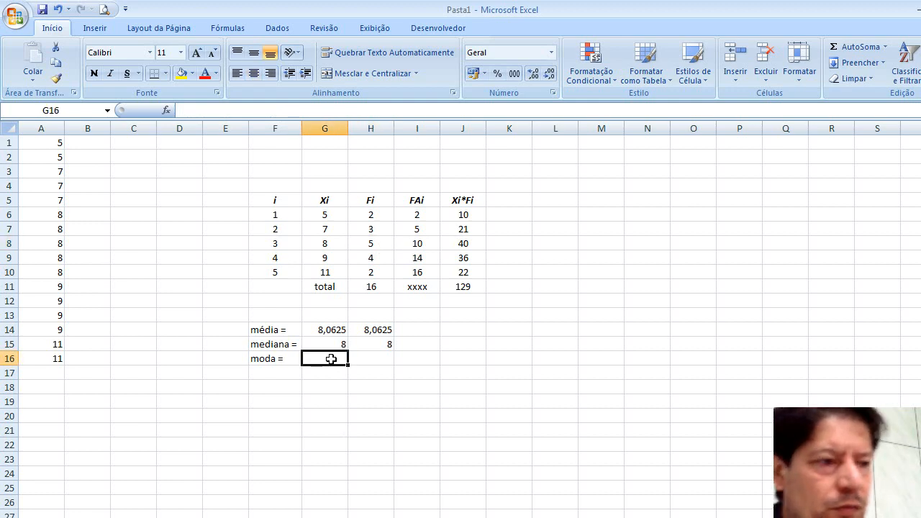
type("8")
key("Return")
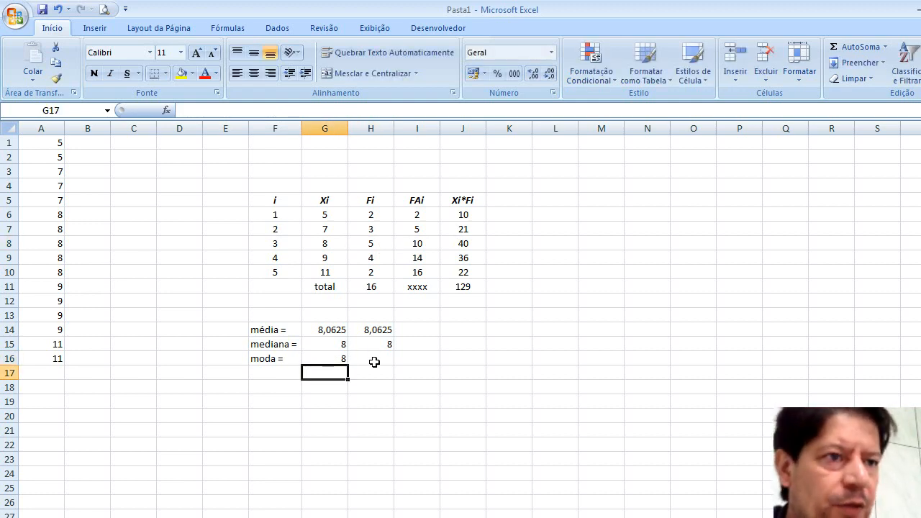
Check the mode in H16 with the formula =MODO(A1:A16) over the raw data
left_click(371, 359)
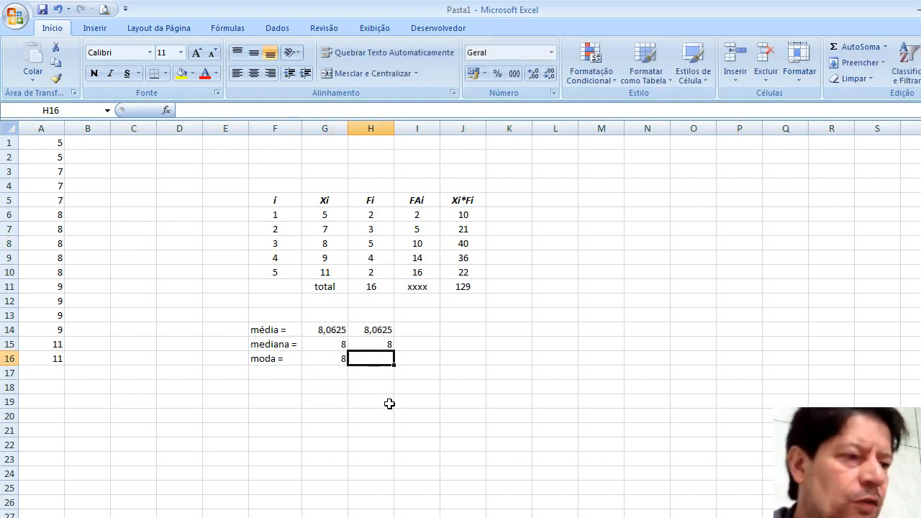
type("=mo")
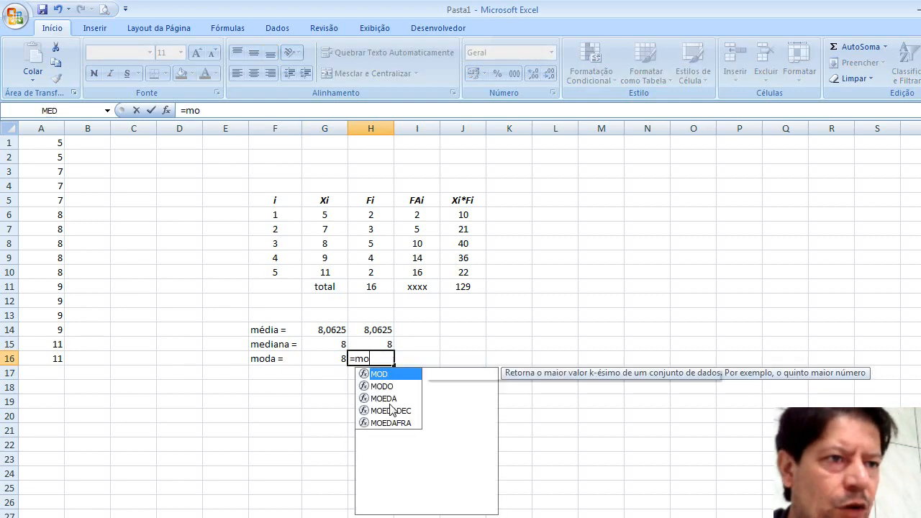
type("do(")
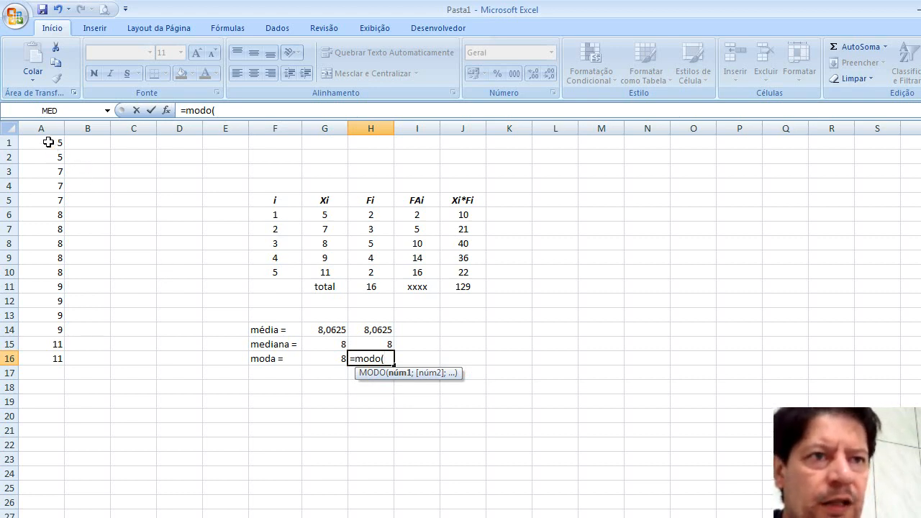
left_click_drag(49, 143, 49, 354)
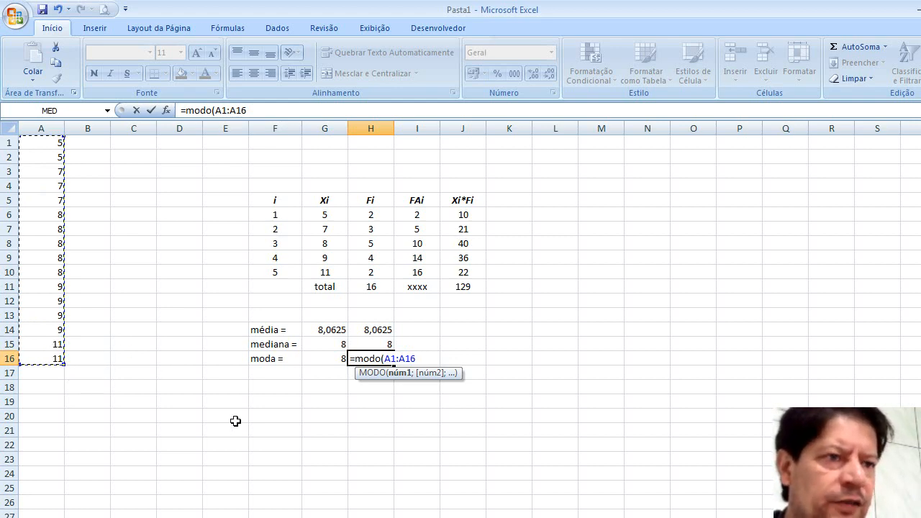
key("Return")
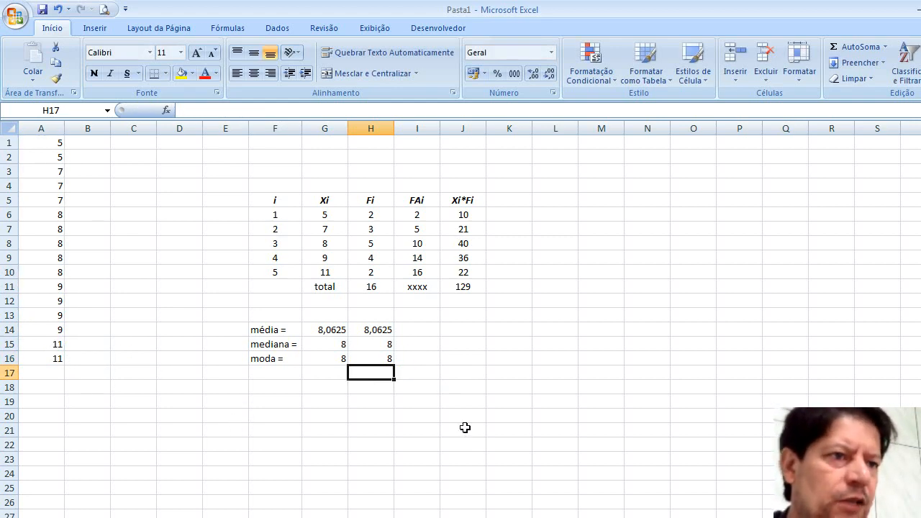
left_click(488, 444)
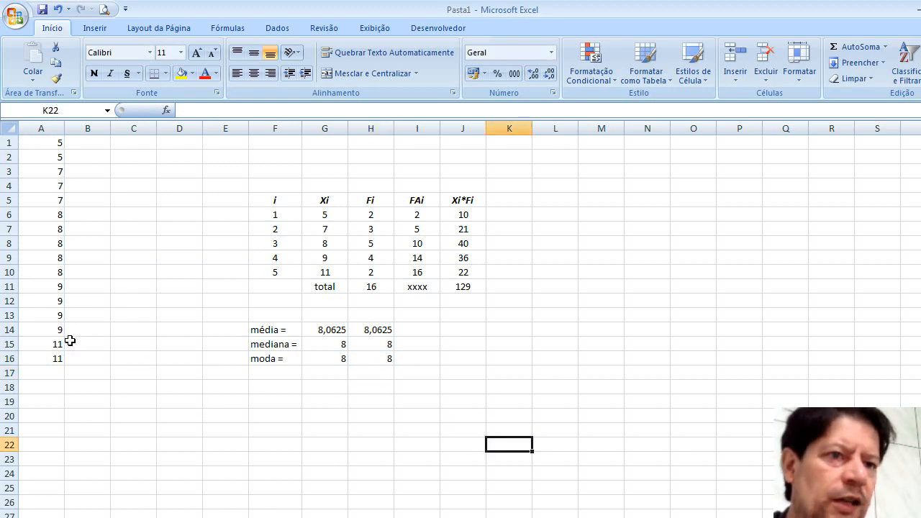
Review the mean, median and mode formulas in H14:H16 and compare them with the table-based entries in column G
left_click(374, 329)
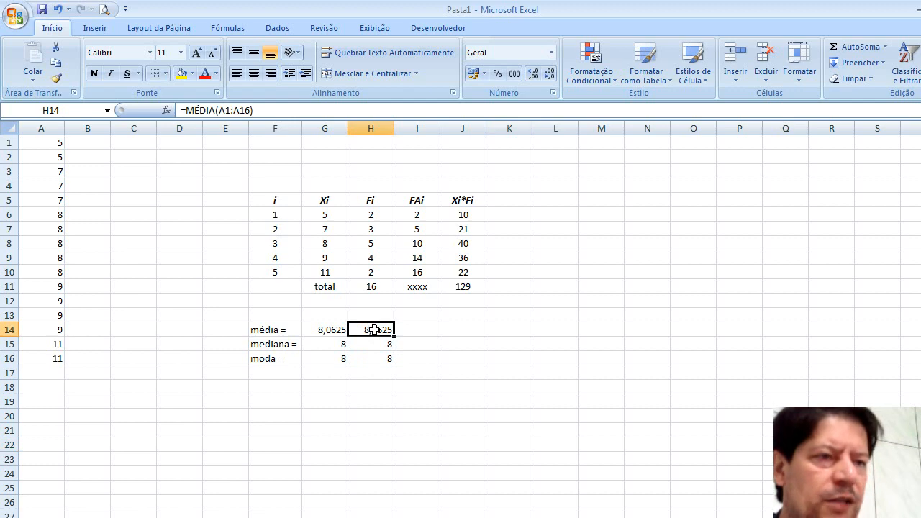
key("Down")
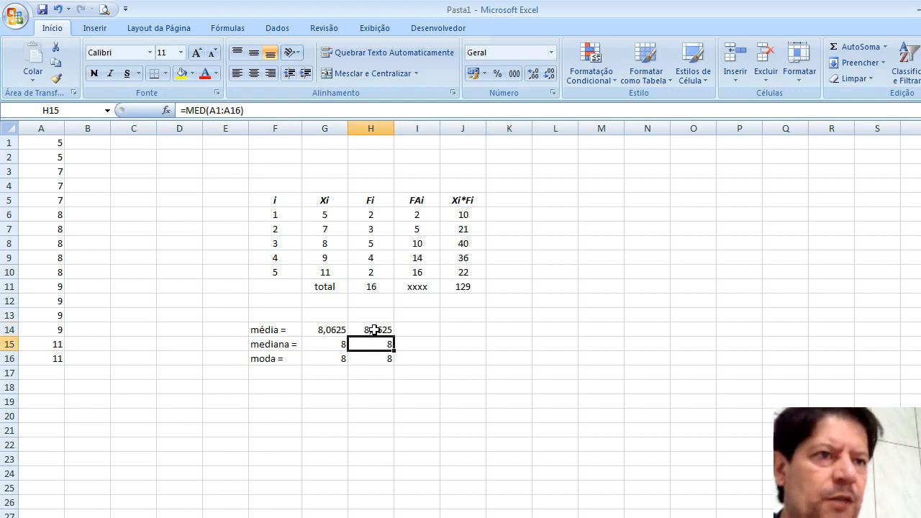
key("Down")
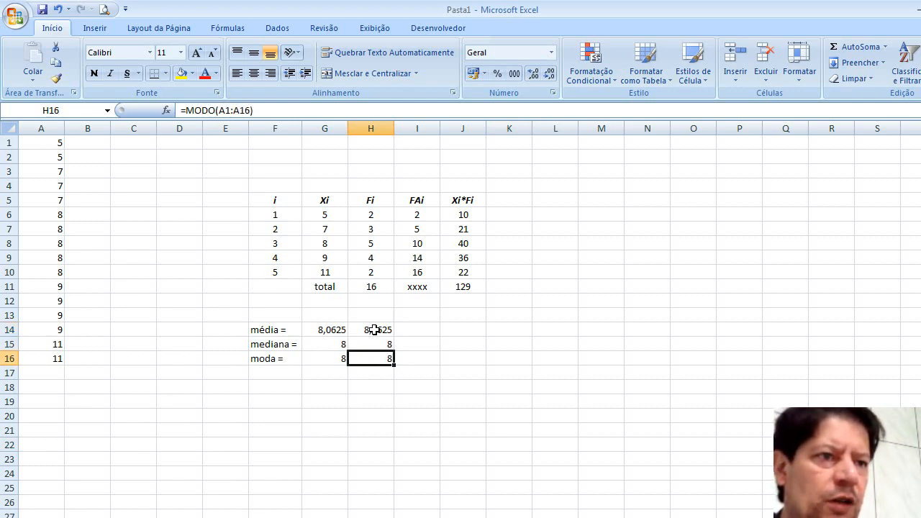
key("Down")
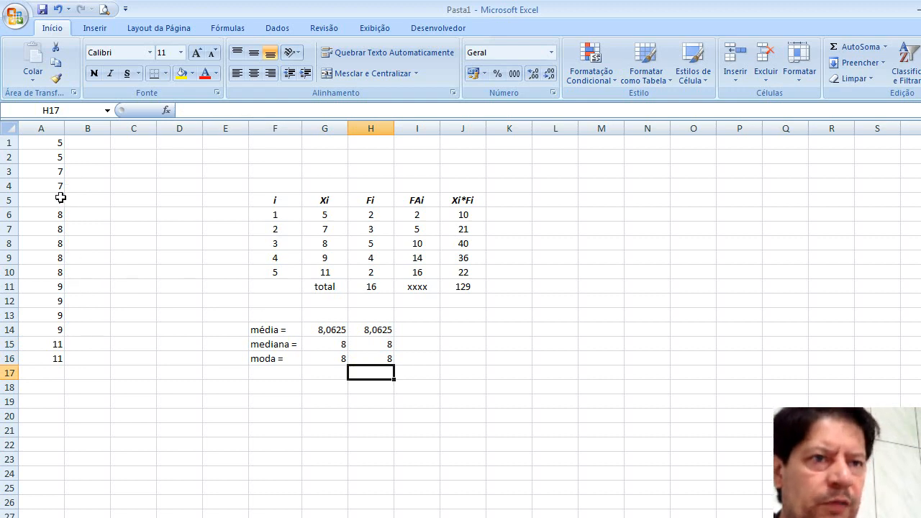
left_click(331, 331)
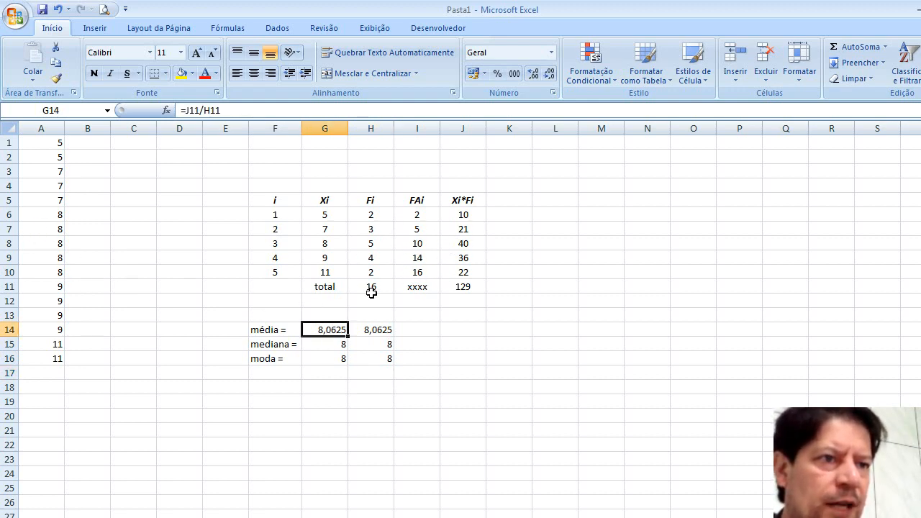
left_click(323, 357)
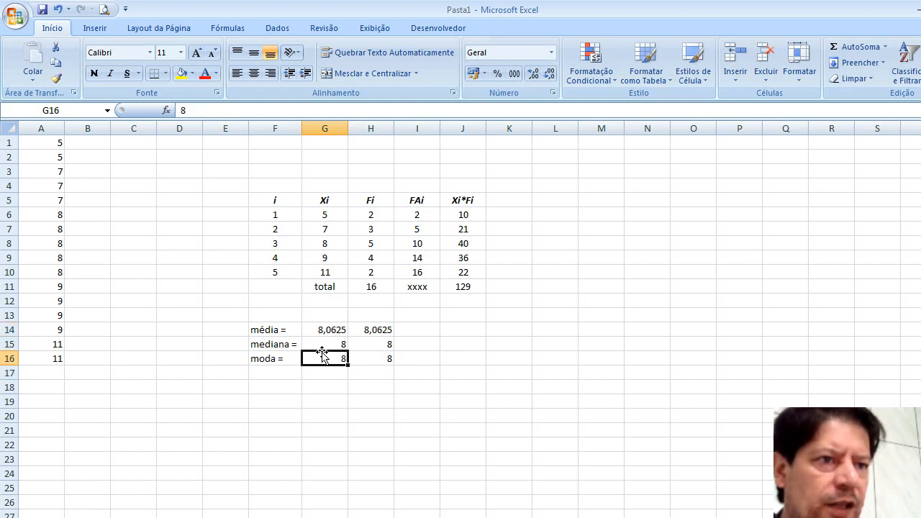
left_click(506, 334)
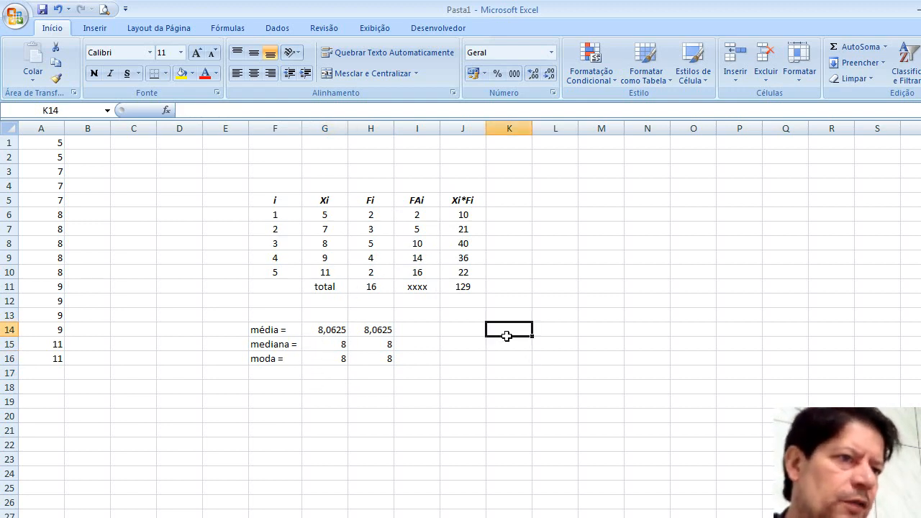
type("va")
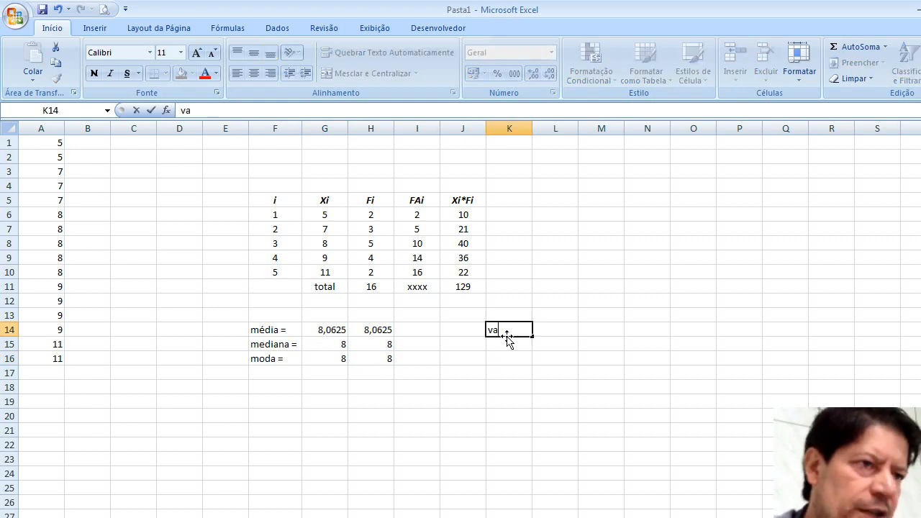
type("ri")
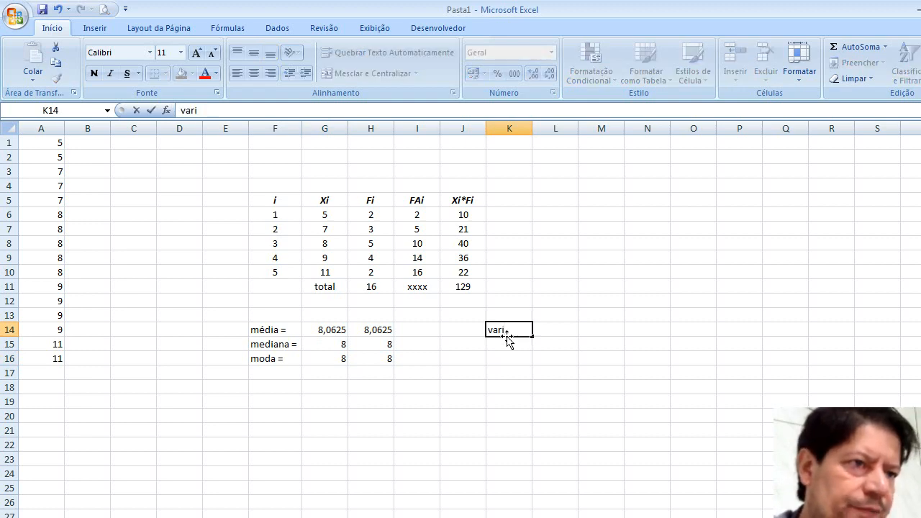
type("^nacia")
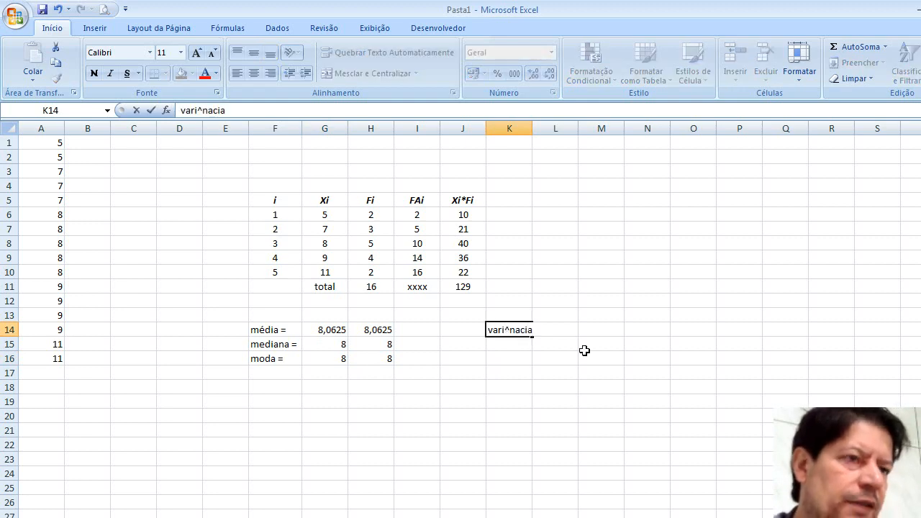
left_click(511, 195)
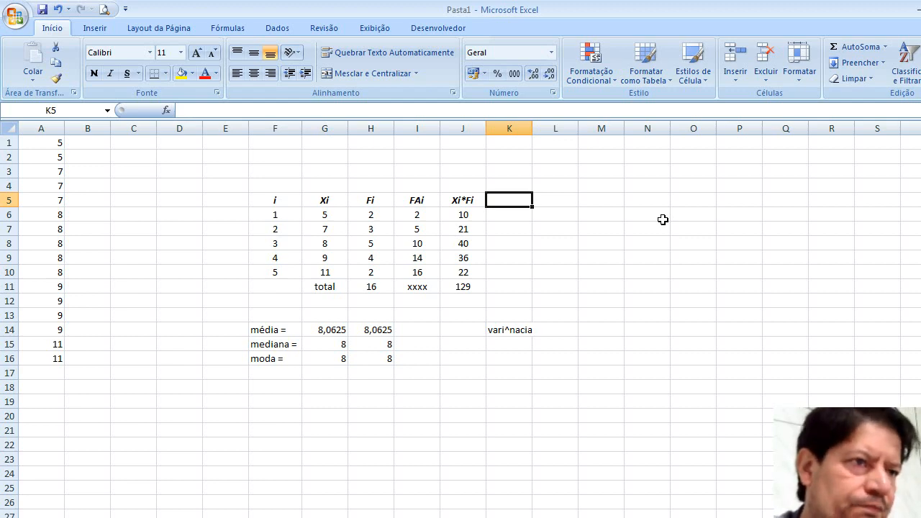
type("(")
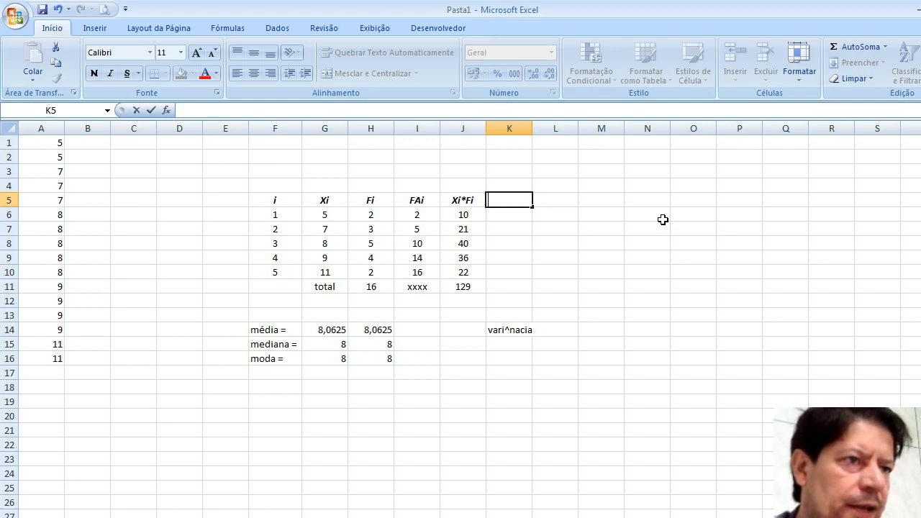
left_click(502, 331)
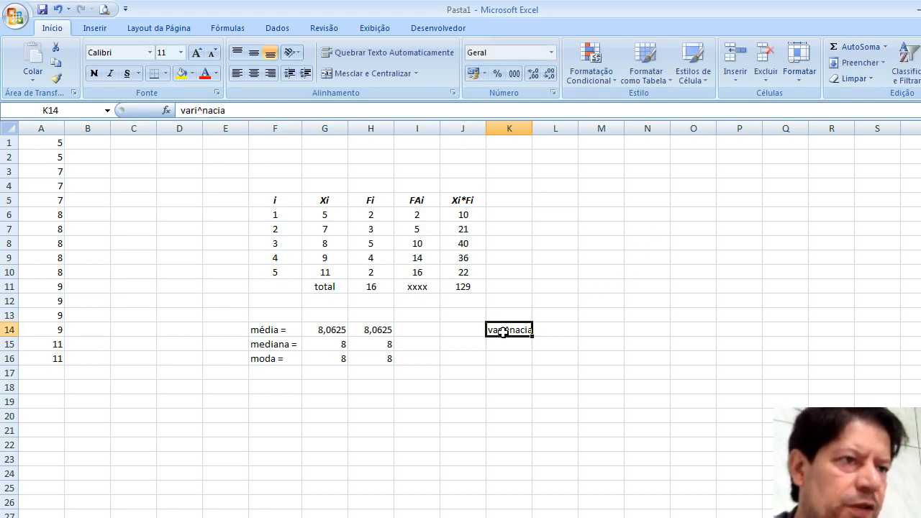
key("Delete")
Add the column header "(Xi^2)*Fi" in K5, beside the Xi*Fi column
left_click(513, 210)
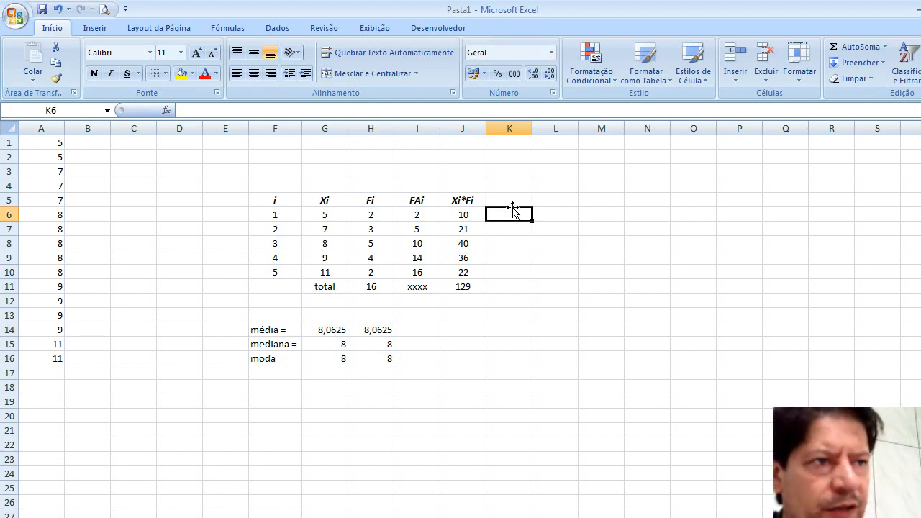
left_click(512, 203)
type("x")
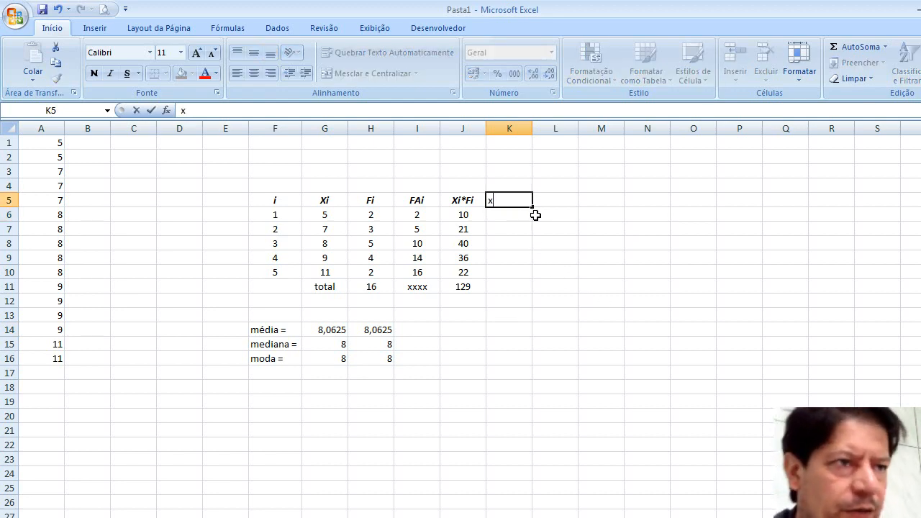
type("Xi^2)*Fi")
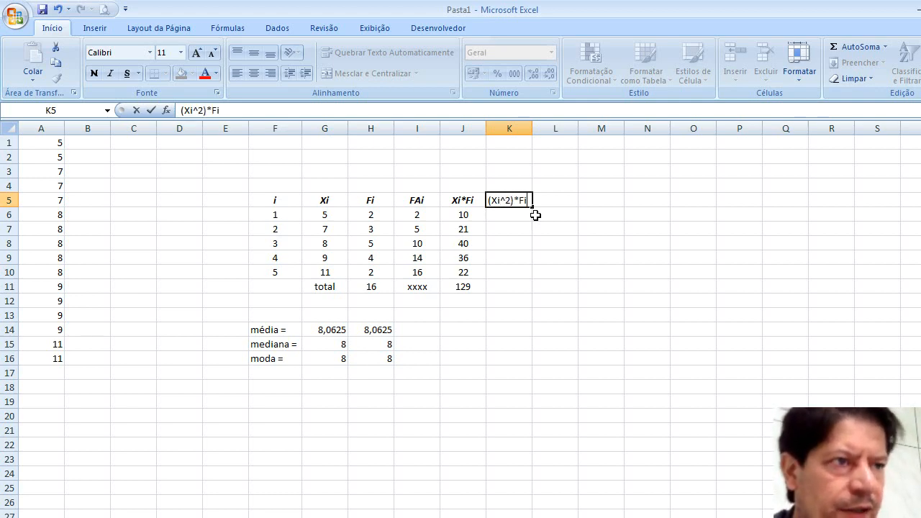
key("Return")
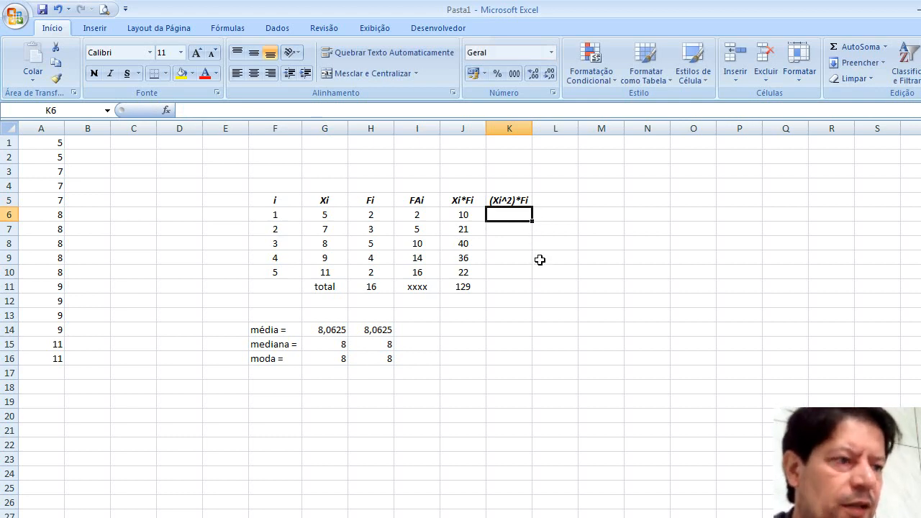
Calculate the first (Xi^2)*Fi value in K6 with the formula =H6*G6^2
type("=")
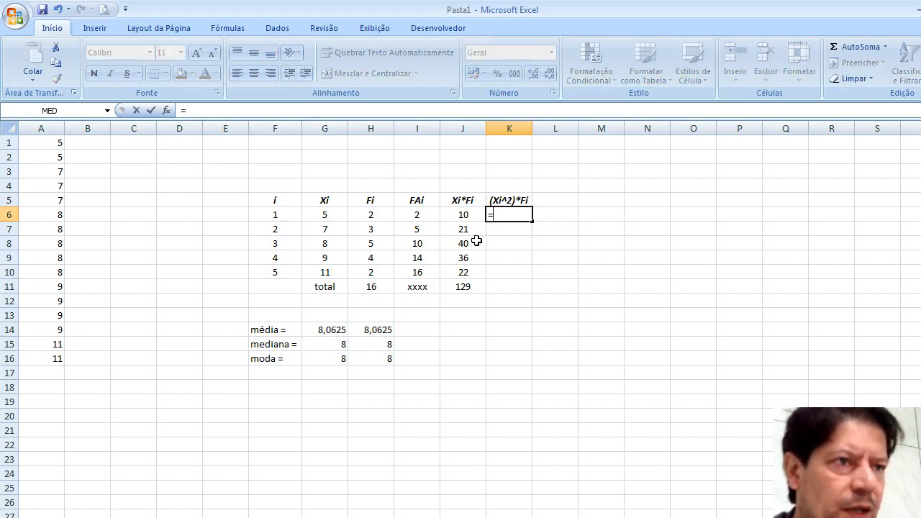
left_click(371, 216)
type("*")
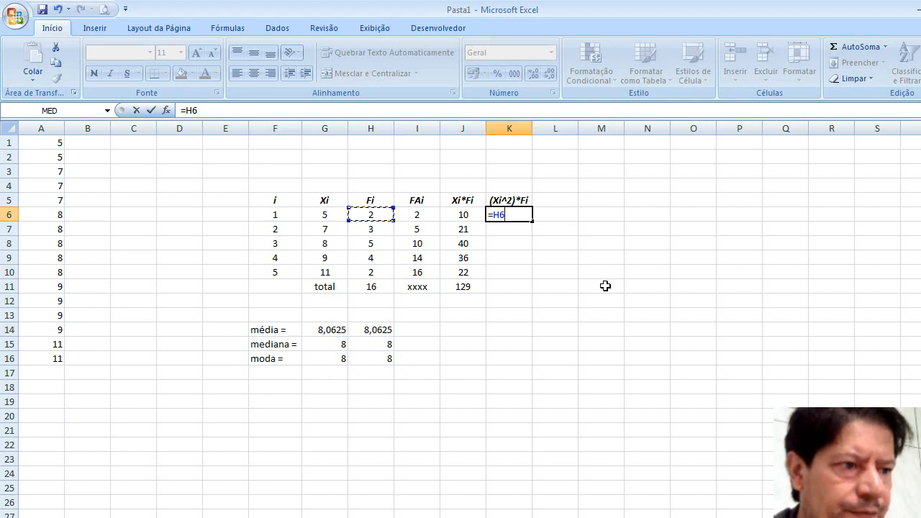
left_click(325, 215)
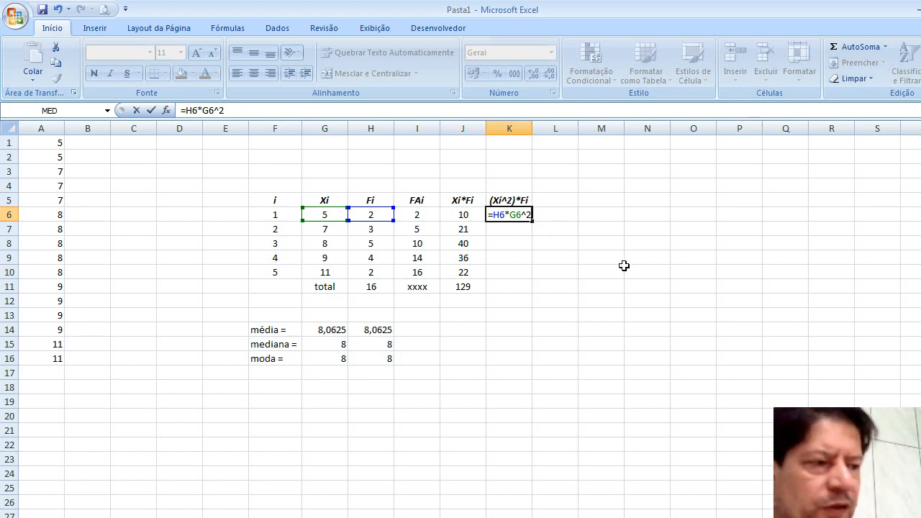
key("Return")
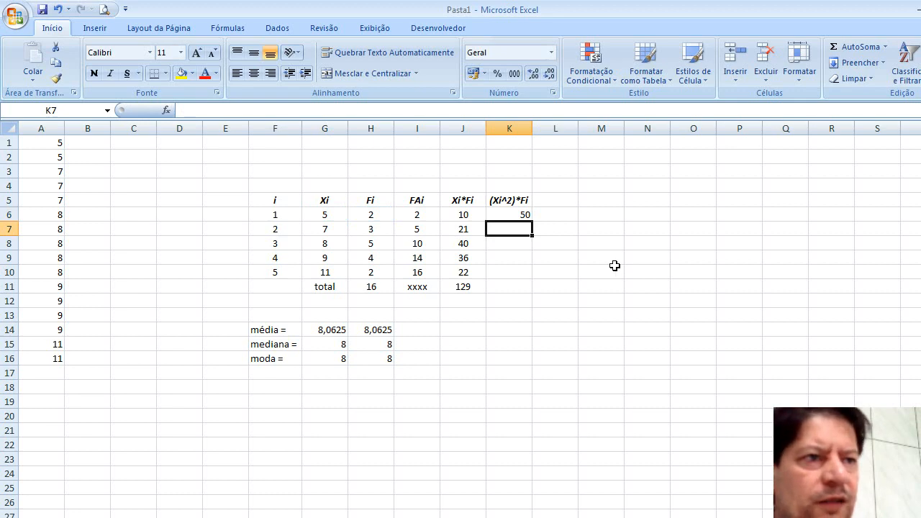
Copy the K6 formula down to K10 and centre the values in K6:K10
left_click(520, 215)
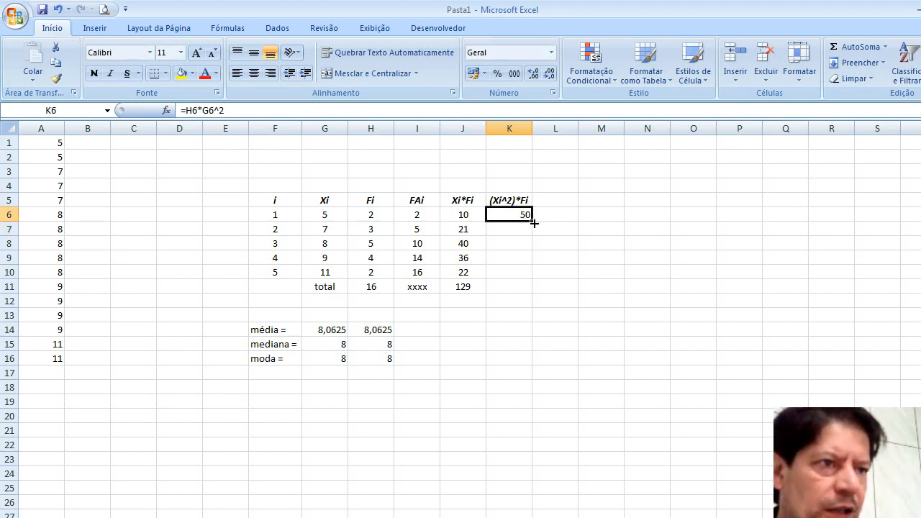
left_click_drag(534, 224, 534, 275)
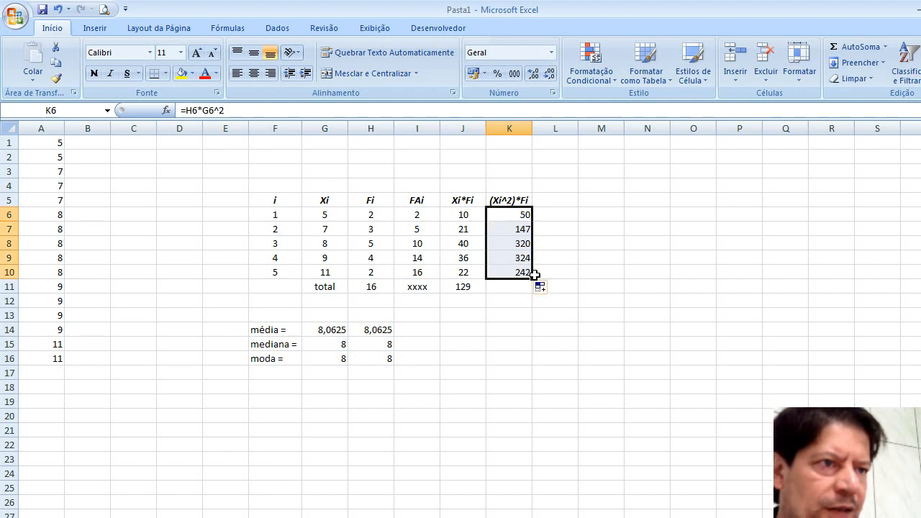
left_click(254, 74)
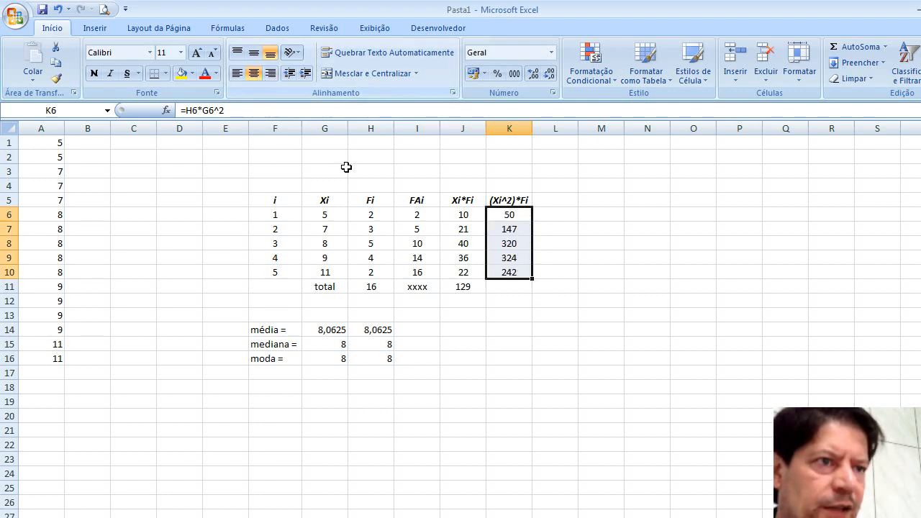
Total the (Xi^2)*Fi values from K6:K10 in K11 with AutoSum
left_click(505, 287)
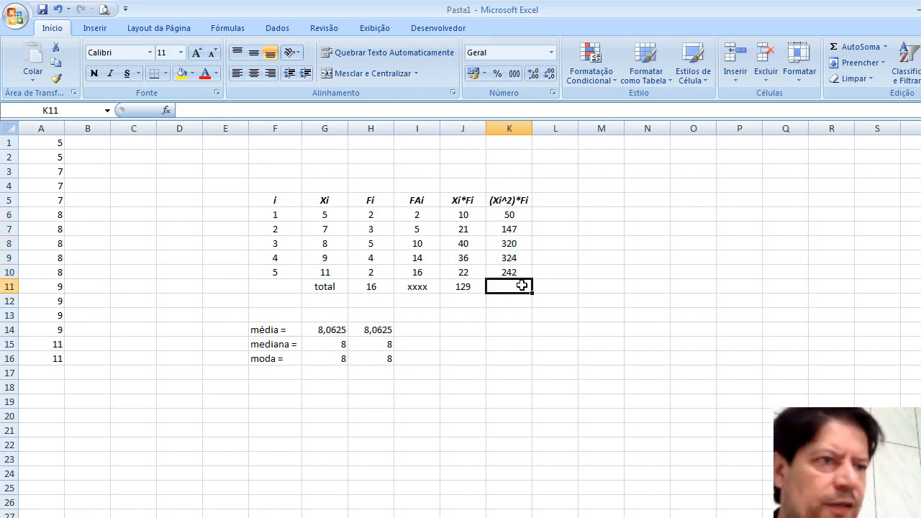
left_click(853, 47)
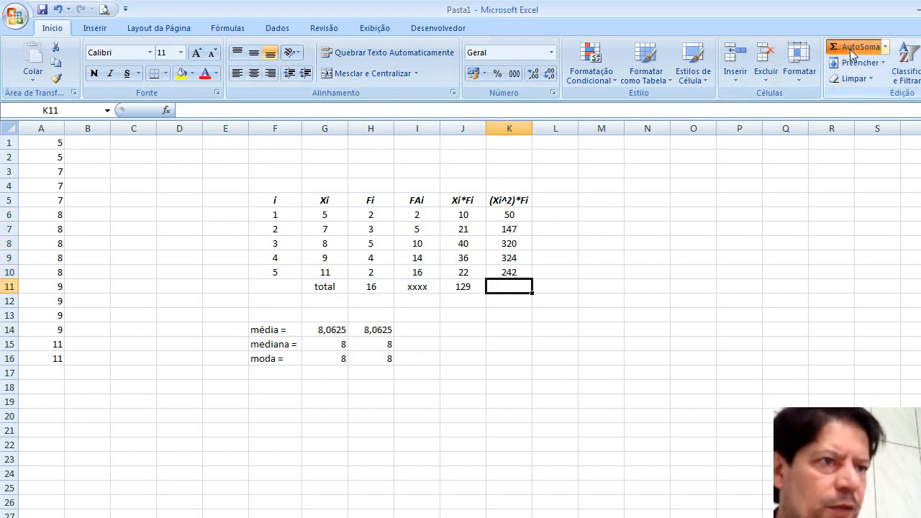
key("Return")
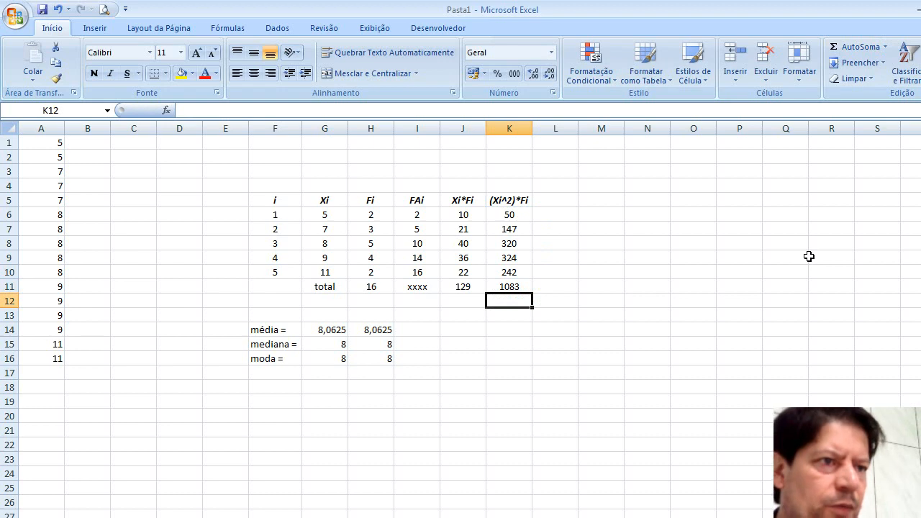
Label K14 "var =" and calculate the variance in L14 with the formula =(1/15)*(K11-(1/H11)*(J11^2))
left_click(506, 329)
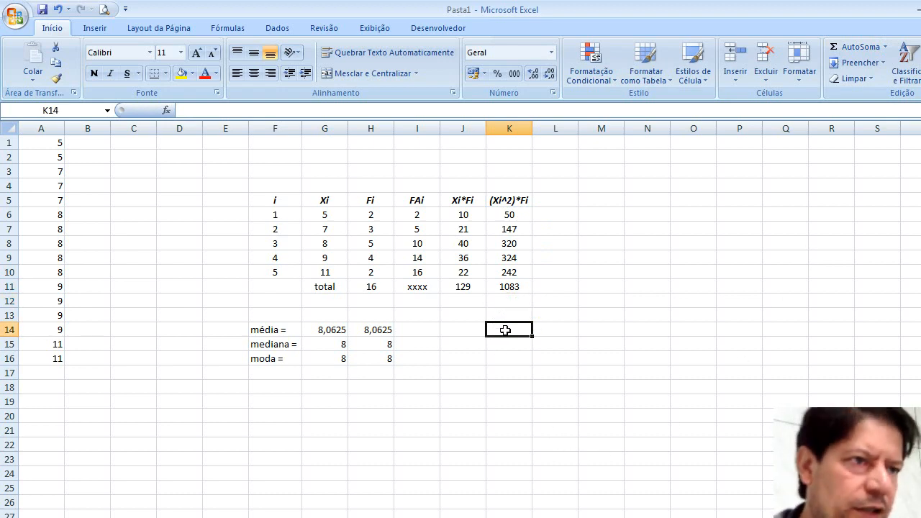
type("var =")
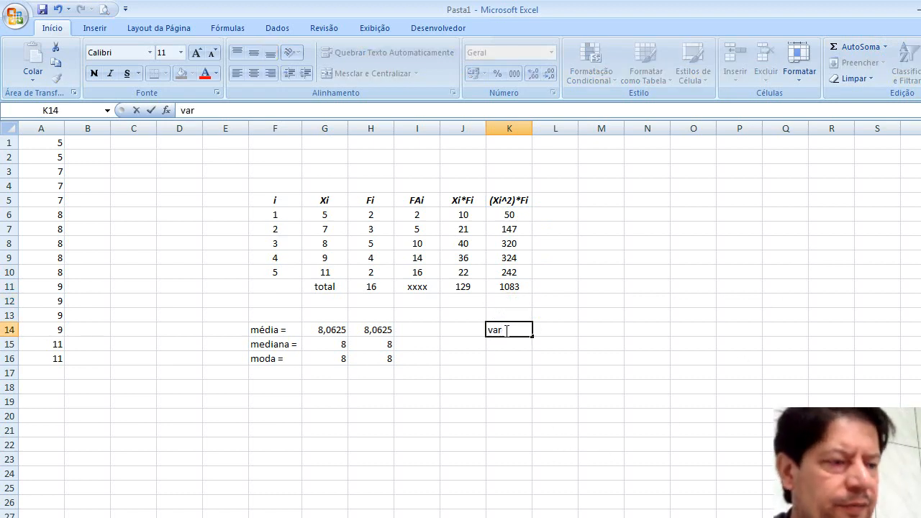
left_click(548, 329)
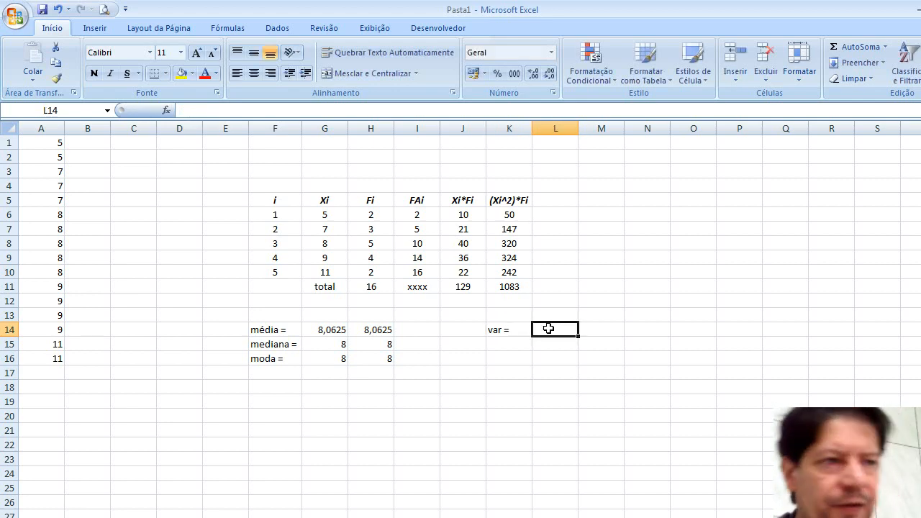
left_click(217, 110)
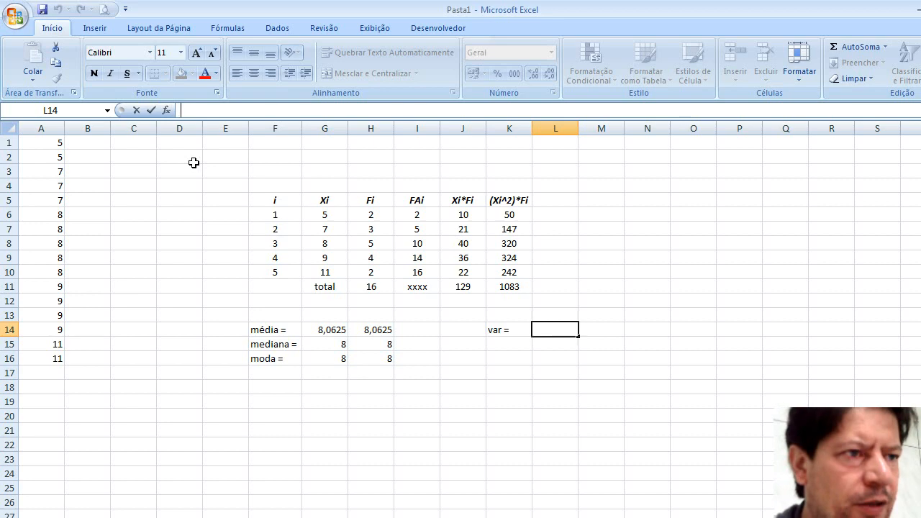
type("=(1/15)*(")
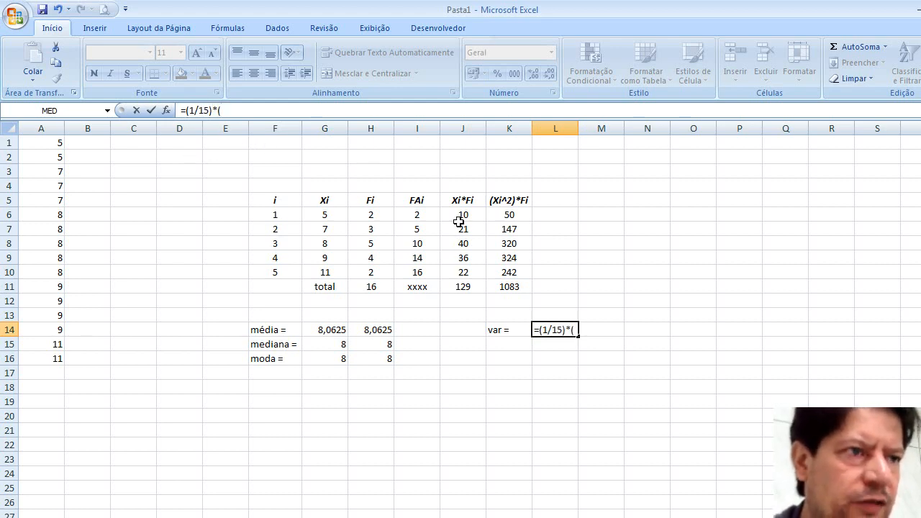
left_click(511, 288)
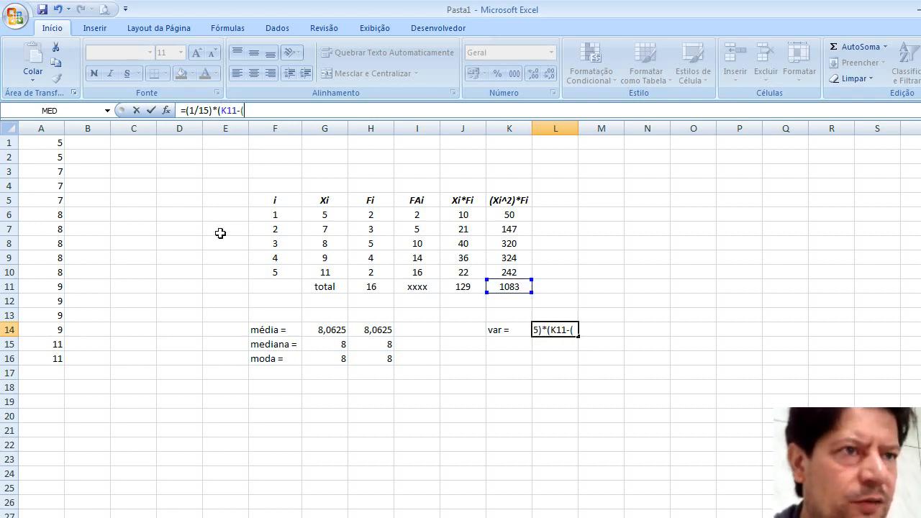
type("-(1")
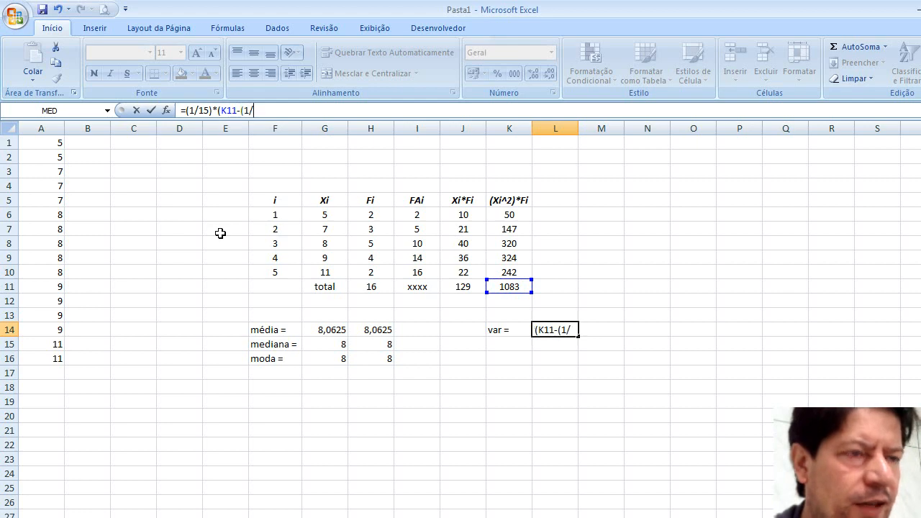
type("/")
left_click(370, 288)
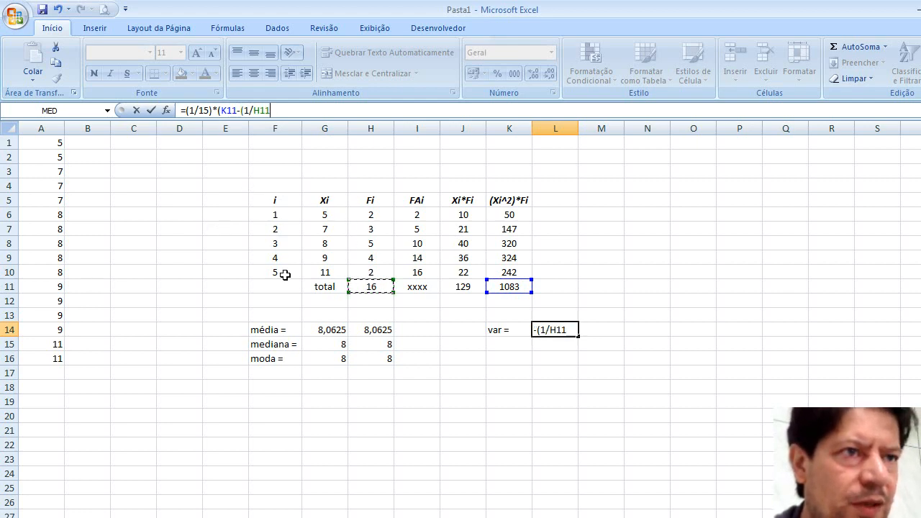
type(")")
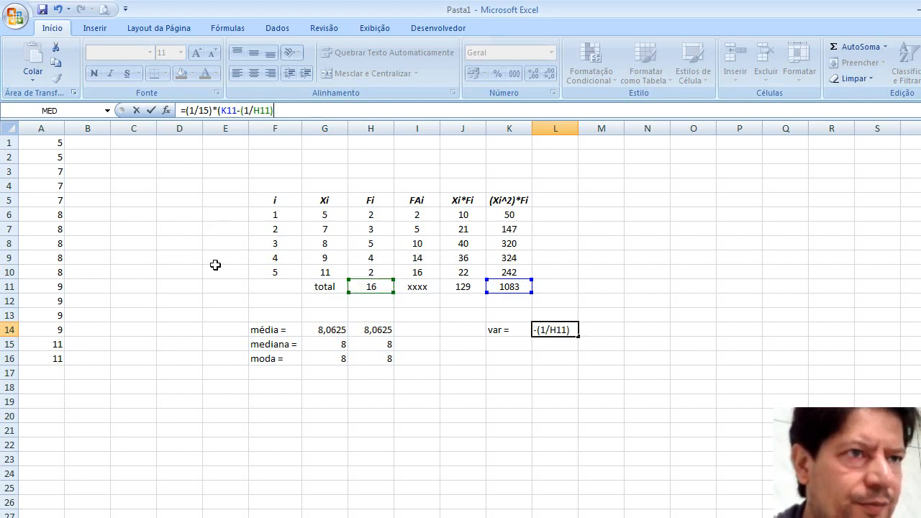
type("*")
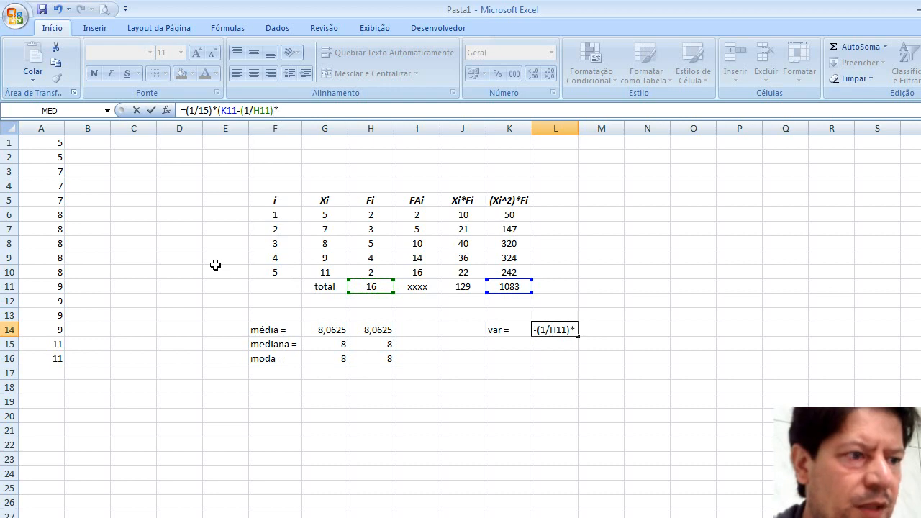
type("(")
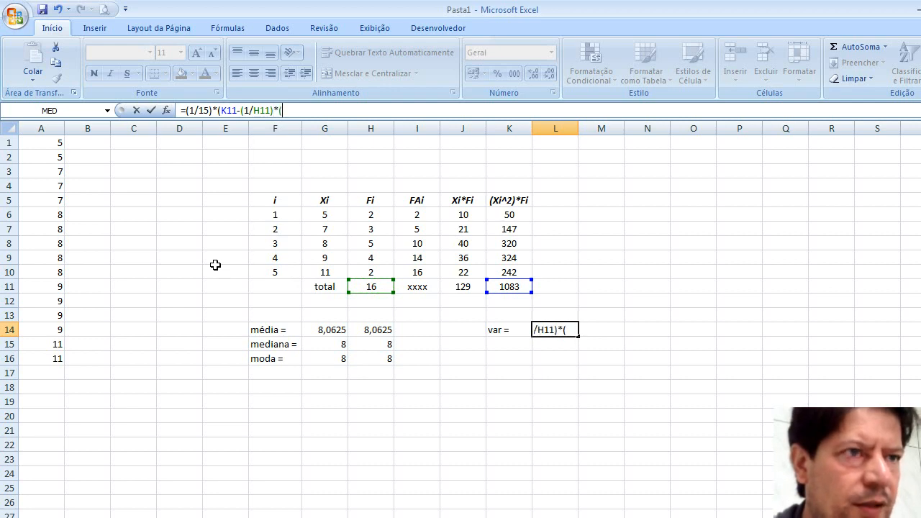
left_click(472, 290)
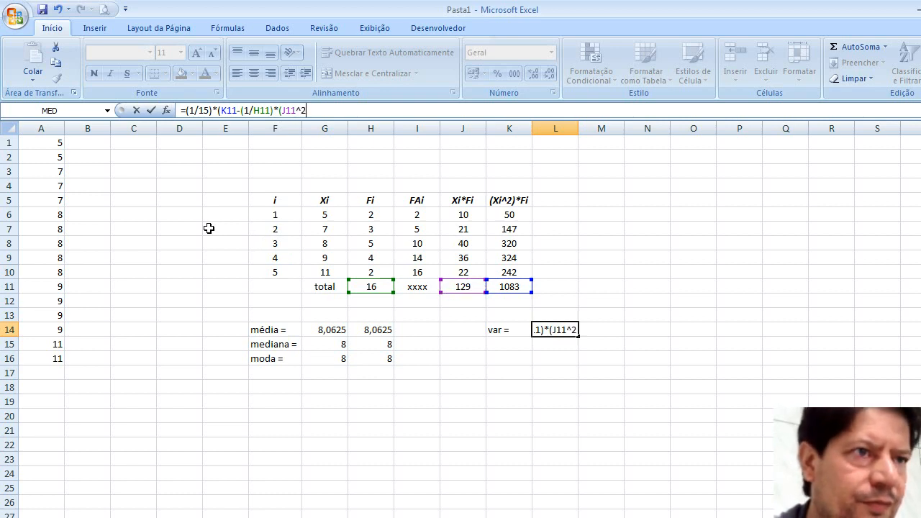
type("^2)")
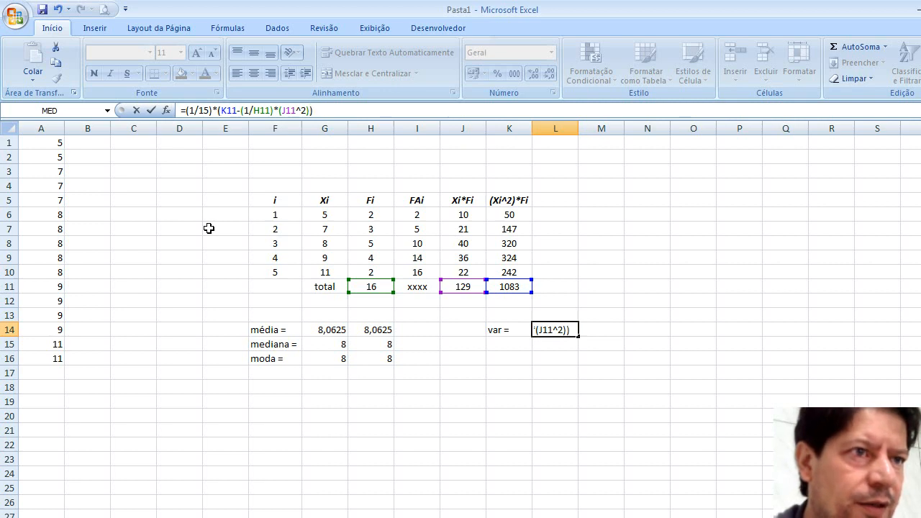
key("Return")
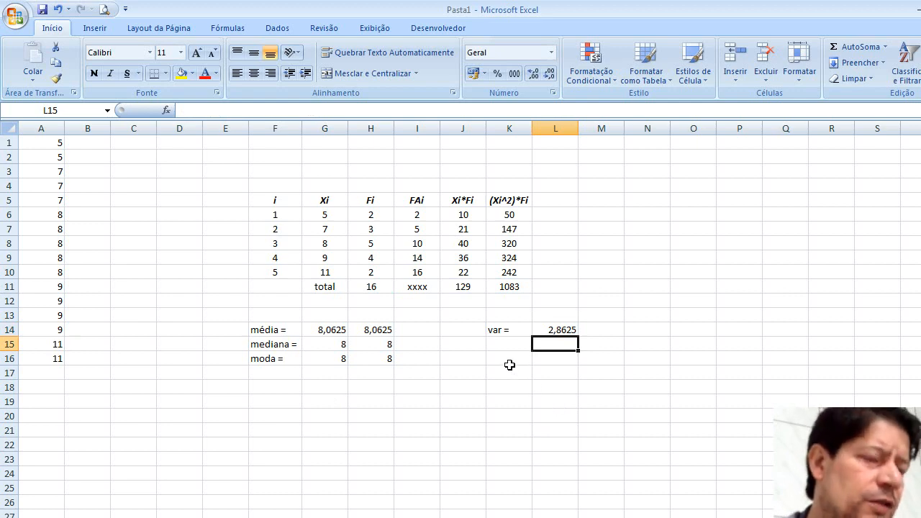
Label K15 "desp =" and calculate the standard deviation in L15 with the formula =RAIZ(L14)
left_click(508, 344)
type("desp =")
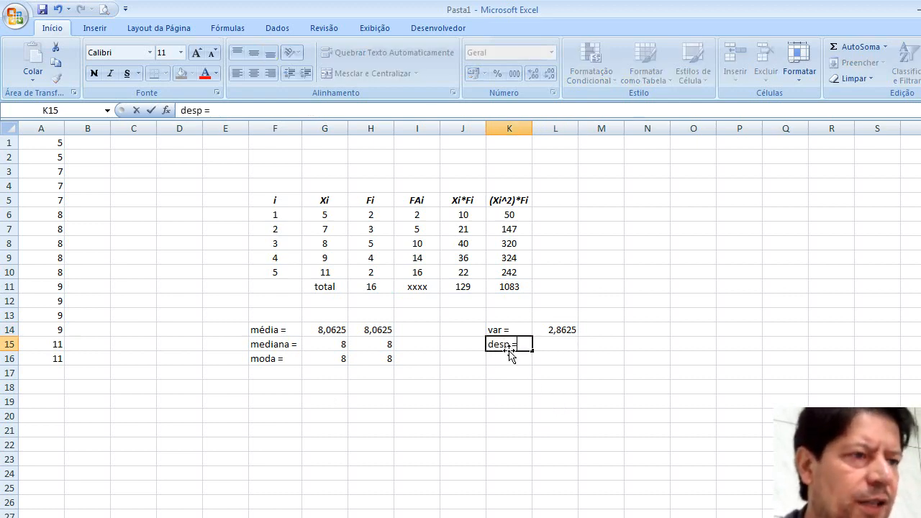
left_click(558, 344)
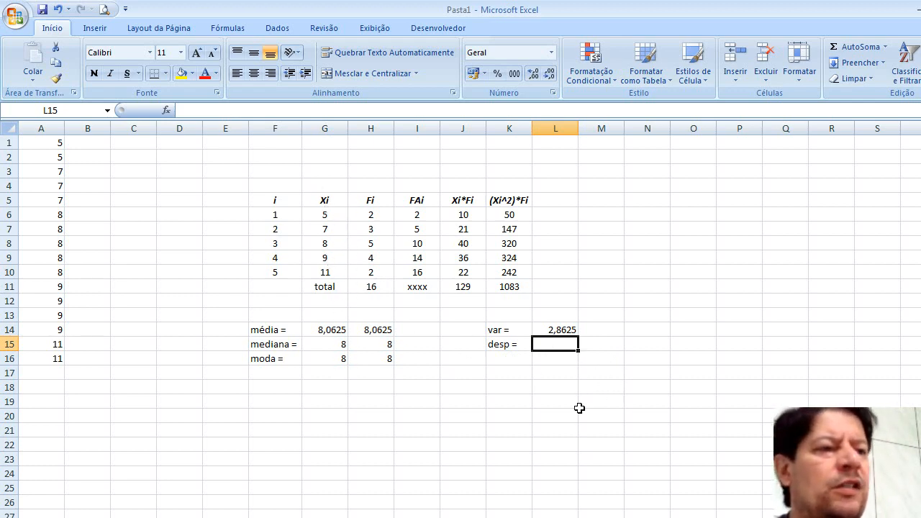
type("=")
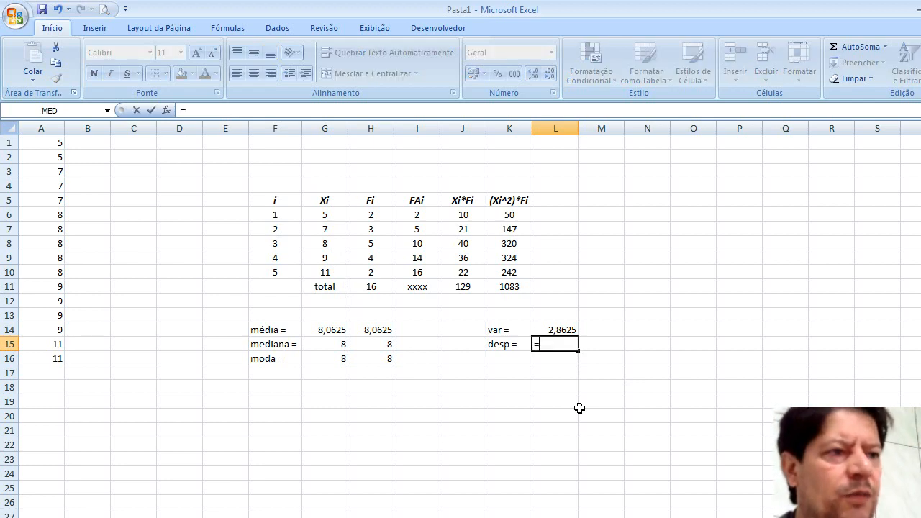
type("rai")
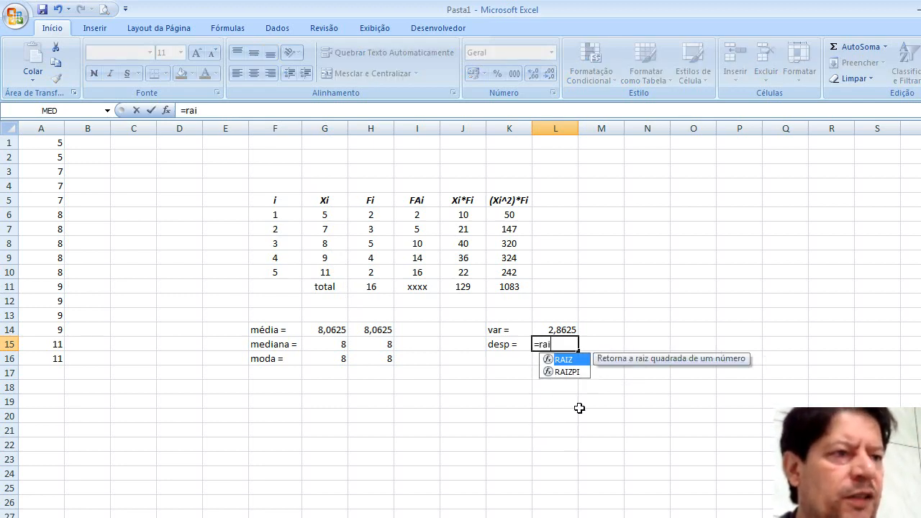
type("z(")
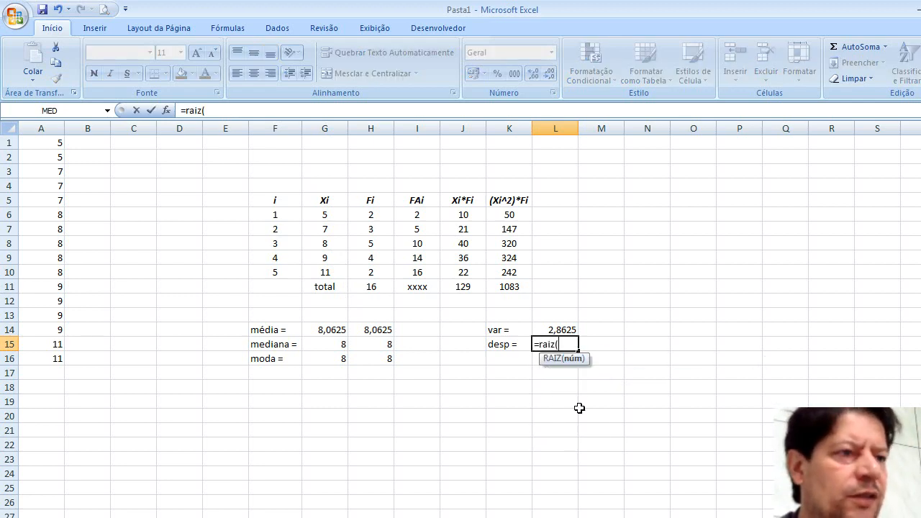
left_click(564, 328)
key("Return")
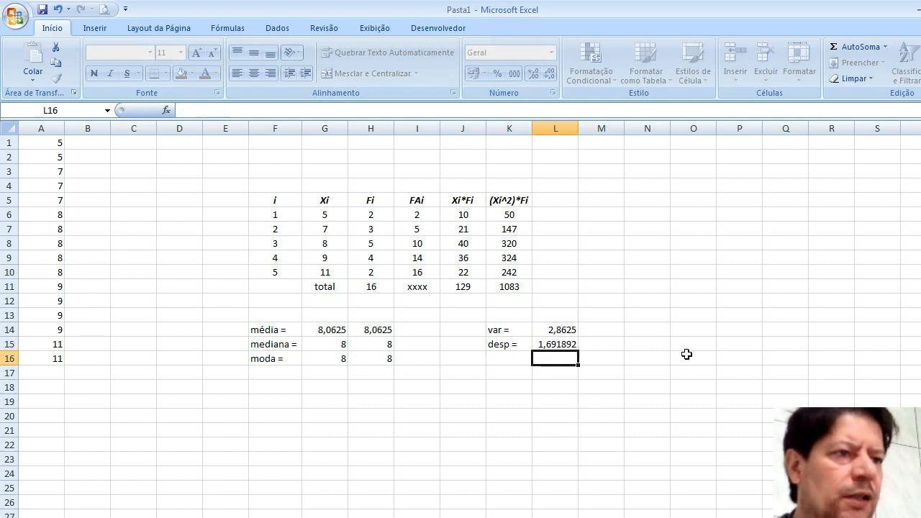
Format the variance and standard deviation in L14:L15 as Número with two decimals and centre them
left_click_drag(554, 329, 553, 340)
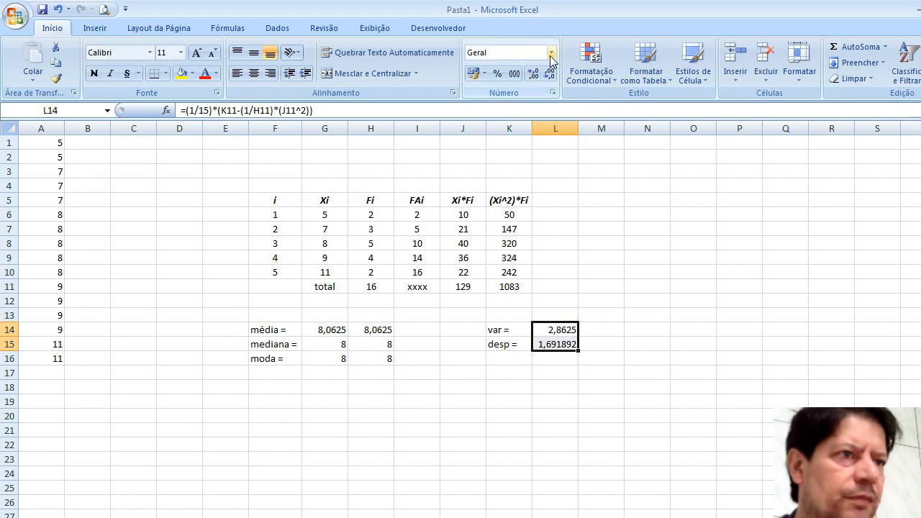
left_click(551, 58)
left_click(532, 104)
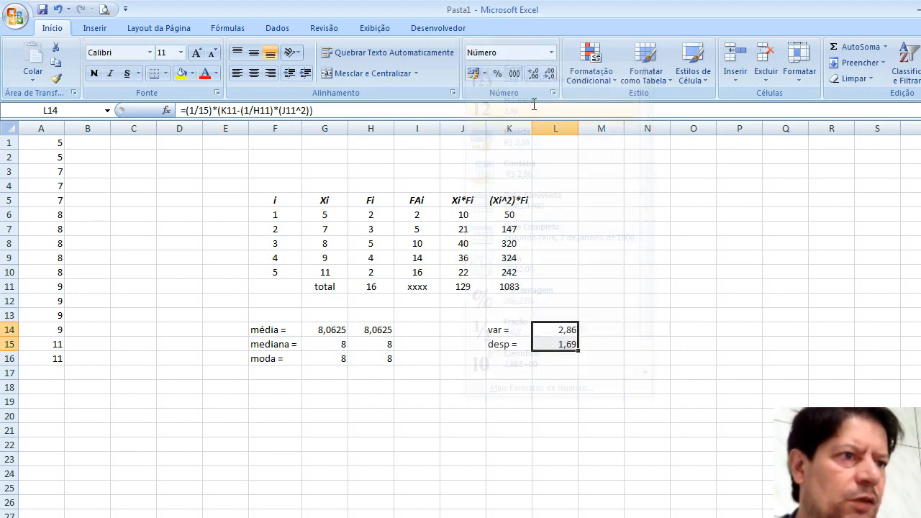
left_click(253, 75)
Format the mean values in G14:H14 as Número with two decimals and centre them
left_click_drag(329, 330, 371, 329)
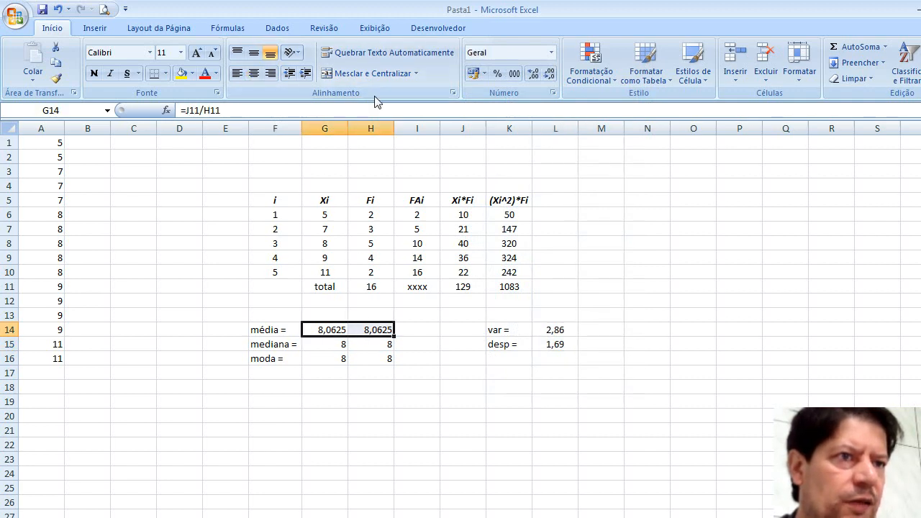
left_click(552, 56)
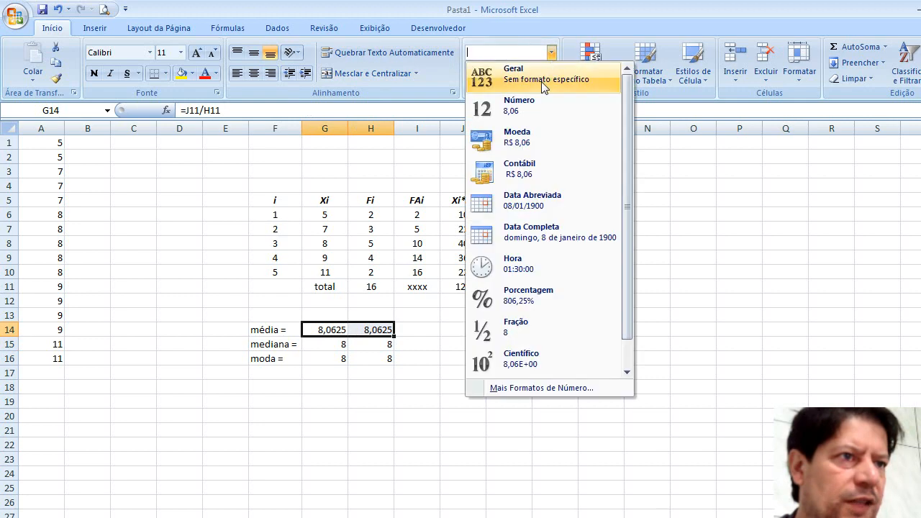
left_click(521, 103)
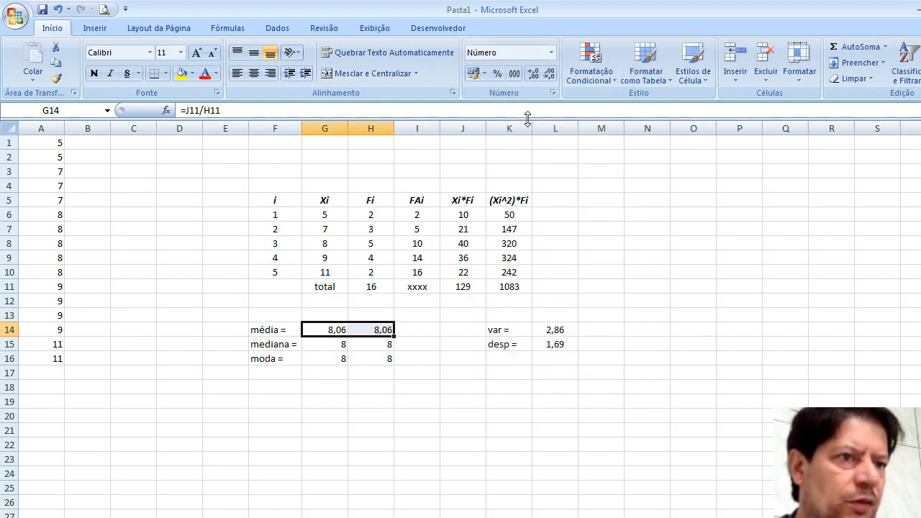
left_click(253, 73)
Centre the median and mode values in G15:H16, cancelling any replacement of cell contents
left_click_drag(335, 330, 363, 360)
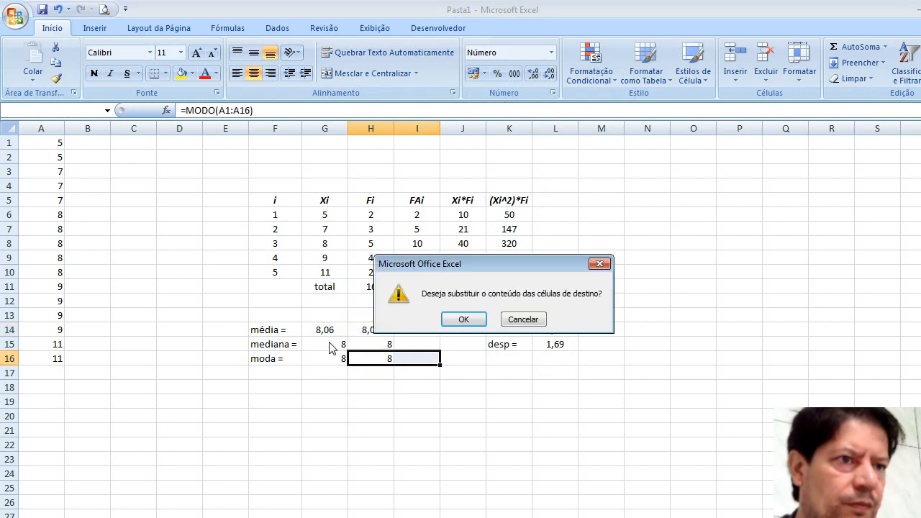
left_click(518, 321)
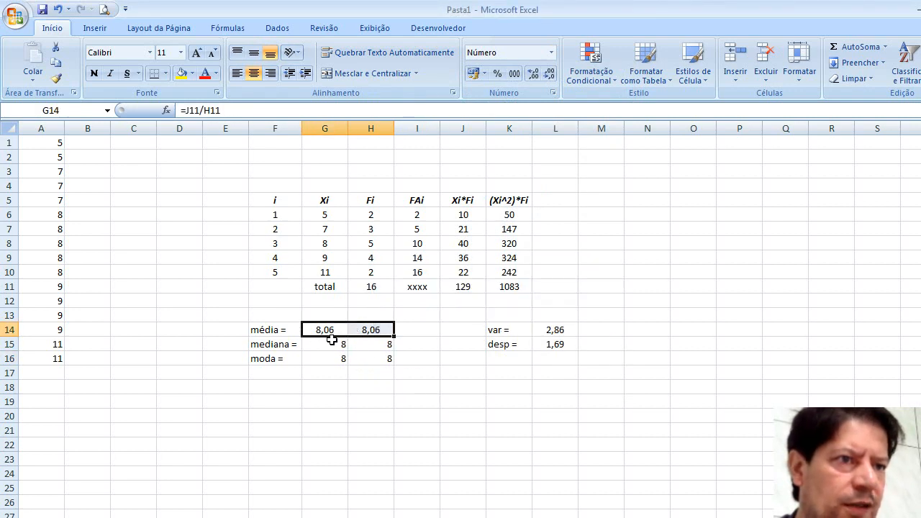
left_click_drag(331, 341, 360, 355)
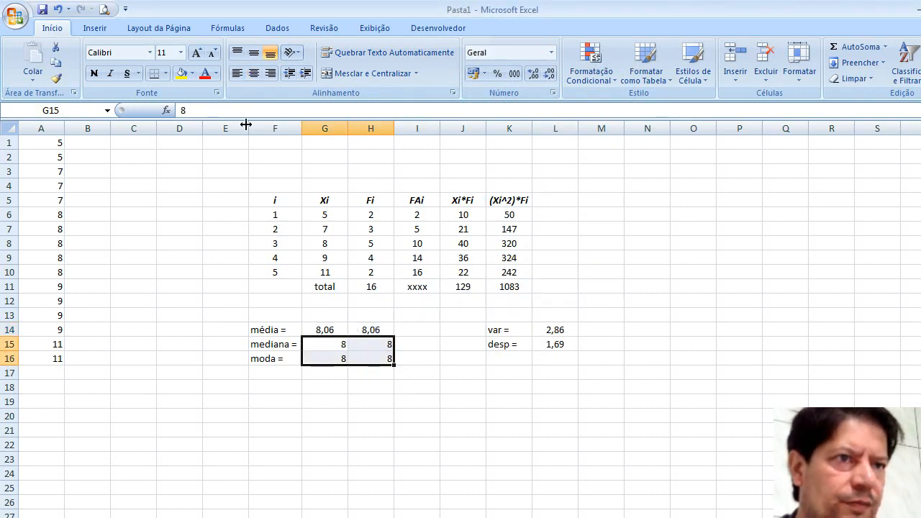
left_click(253, 73)
left_click(483, 407)
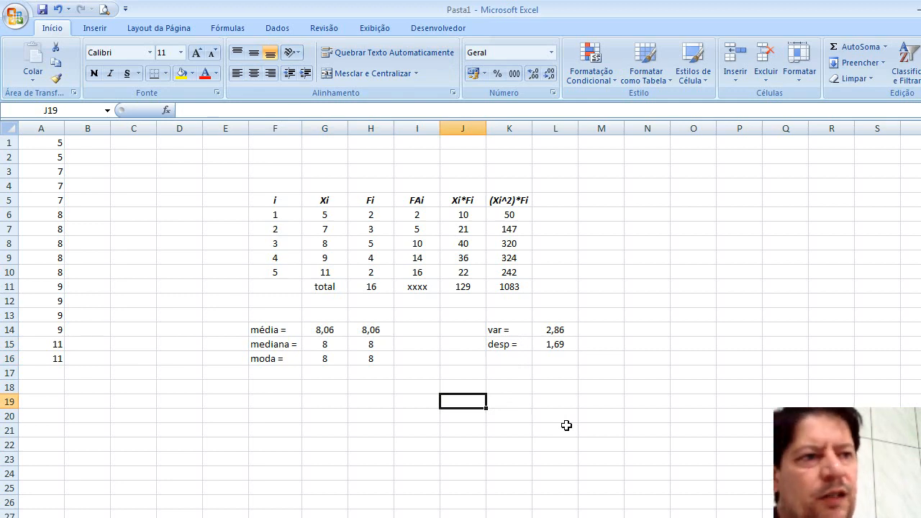
Calculate the sample variance of A1:A16 in cell M14 with the built-in statistical function VAR
left_click(599, 329)
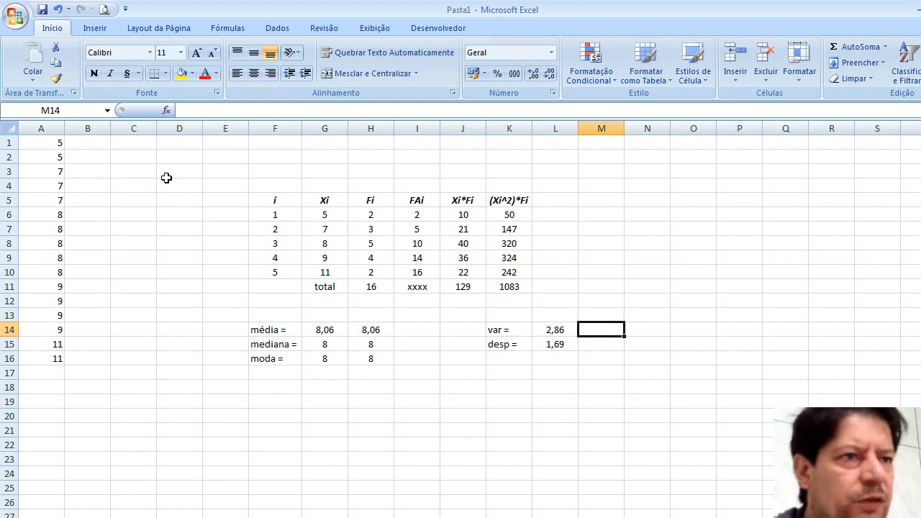
left_click(167, 111)
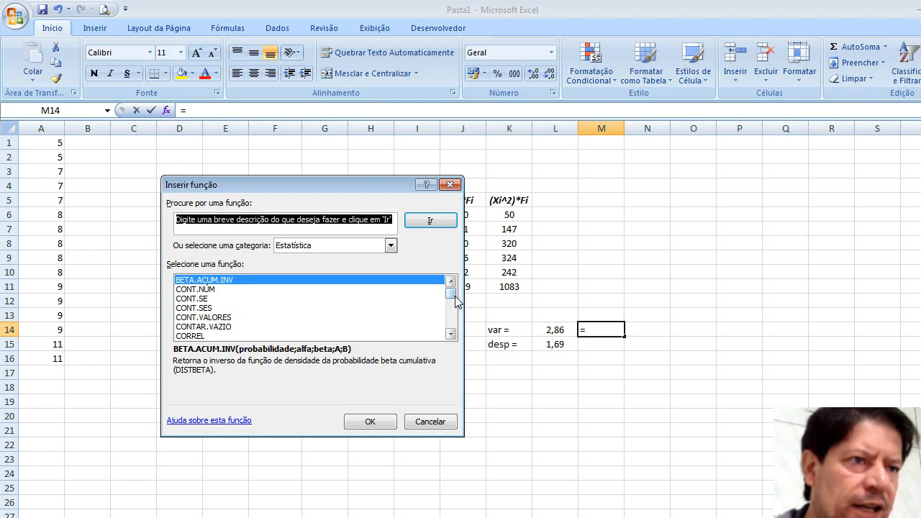
left_click_drag(454, 298, 455, 328)
left_click(195, 298)
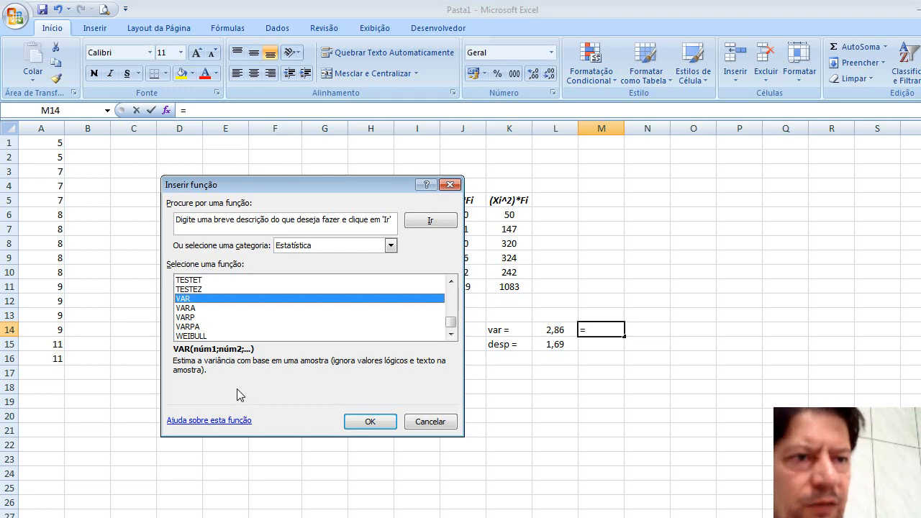
left_click(382, 426)
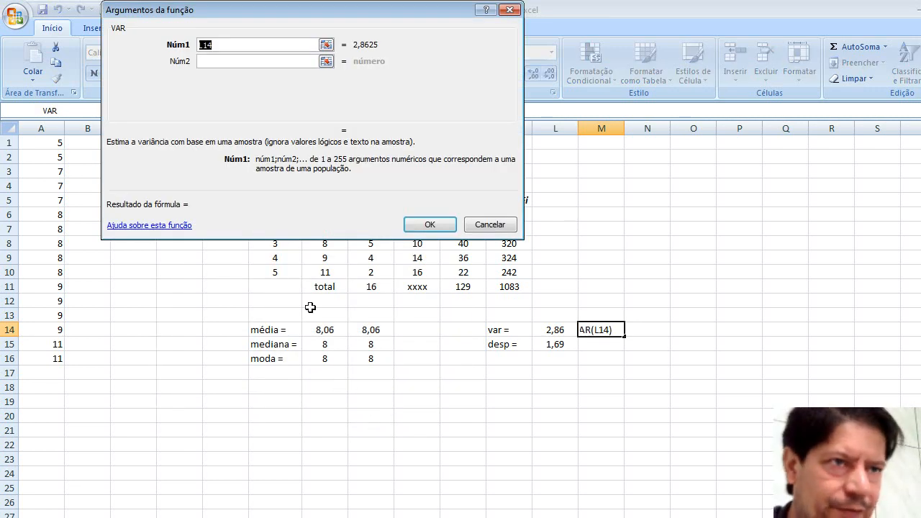
left_click_drag(54, 149, 55, 357)
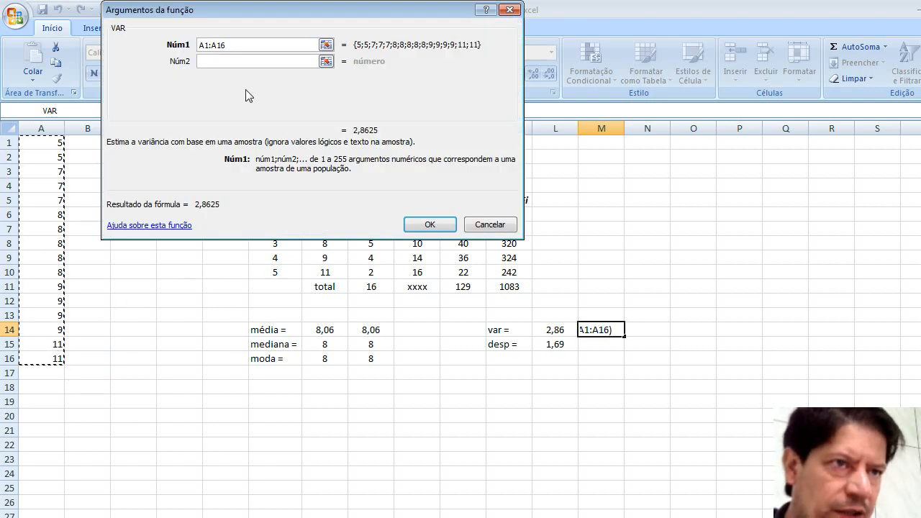
left_click(445, 229)
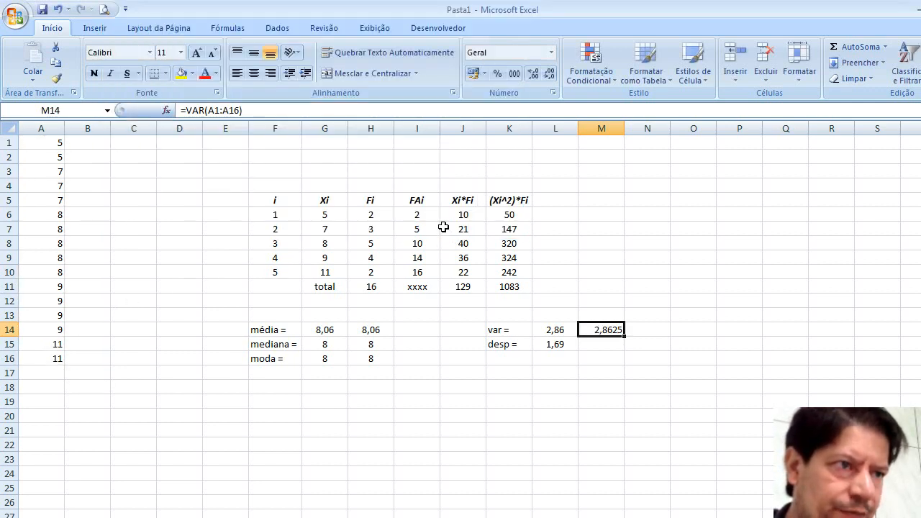
Format the built-in variance result in M14 as Número with two decimals and centre it
left_click(551, 54)
left_click(532, 105)
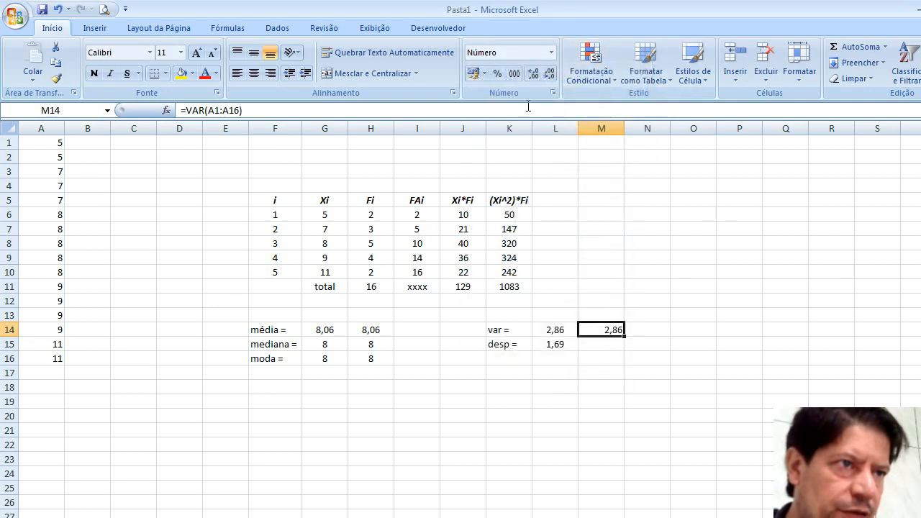
left_click(253, 73)
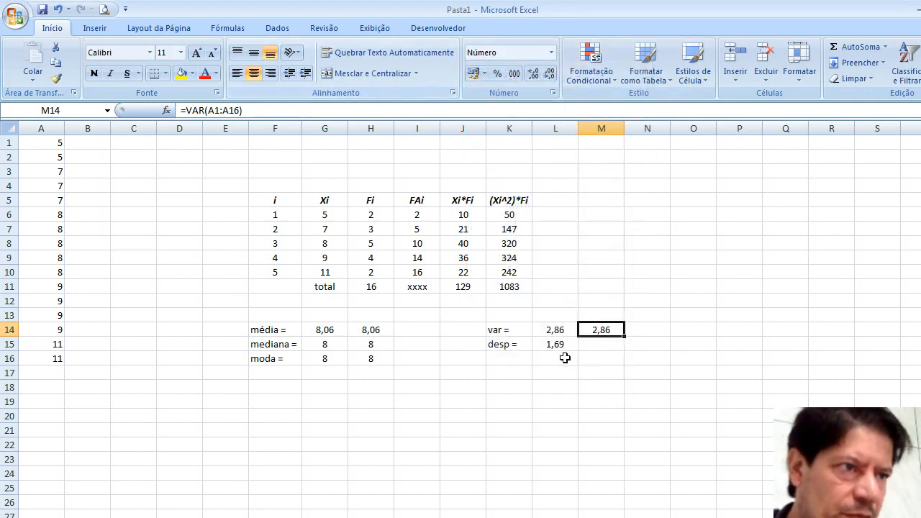
Calculate the sample standard deviation of A1:A16 in cell M15 with the built-in statistical function DESVPAD
left_click(590, 361)
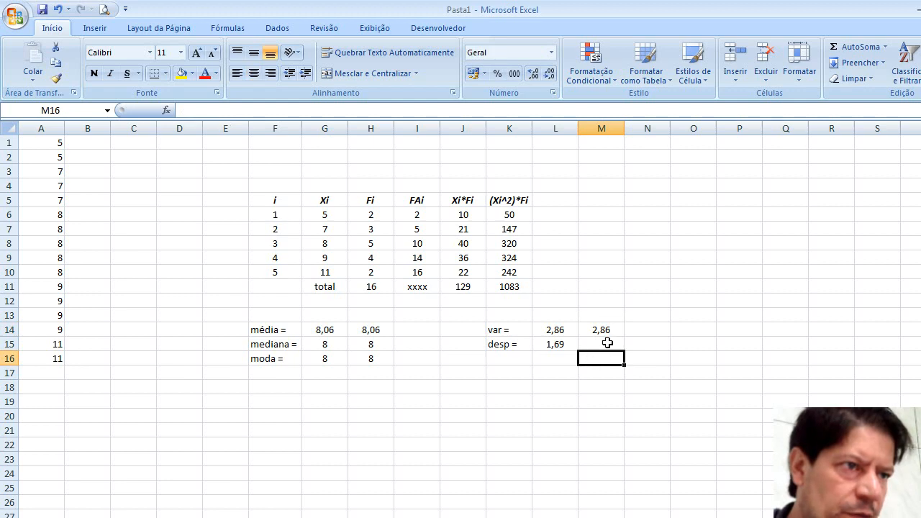
left_click(608, 343)
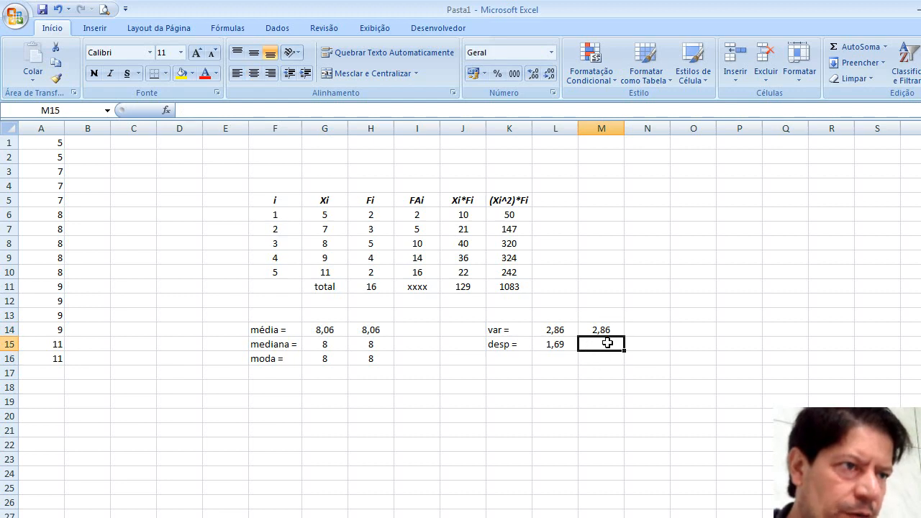
left_click(167, 110)
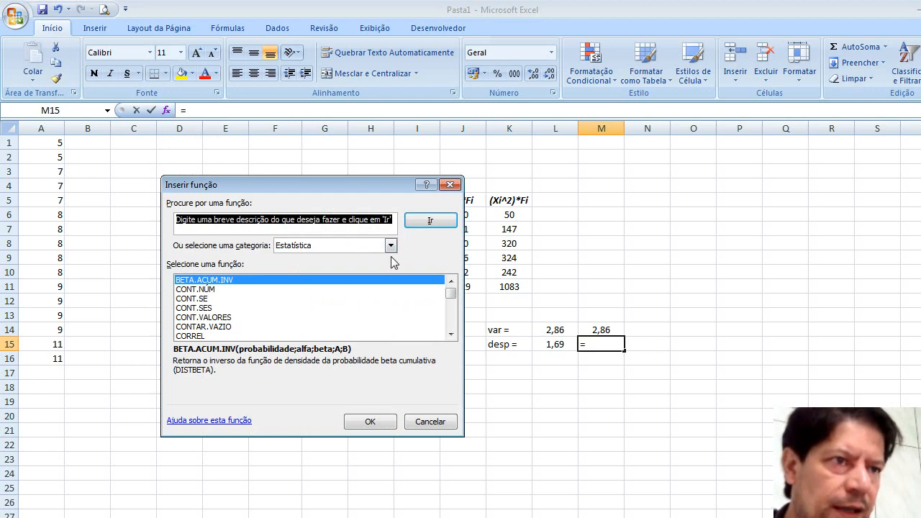
left_click_drag(454, 292, 454, 298)
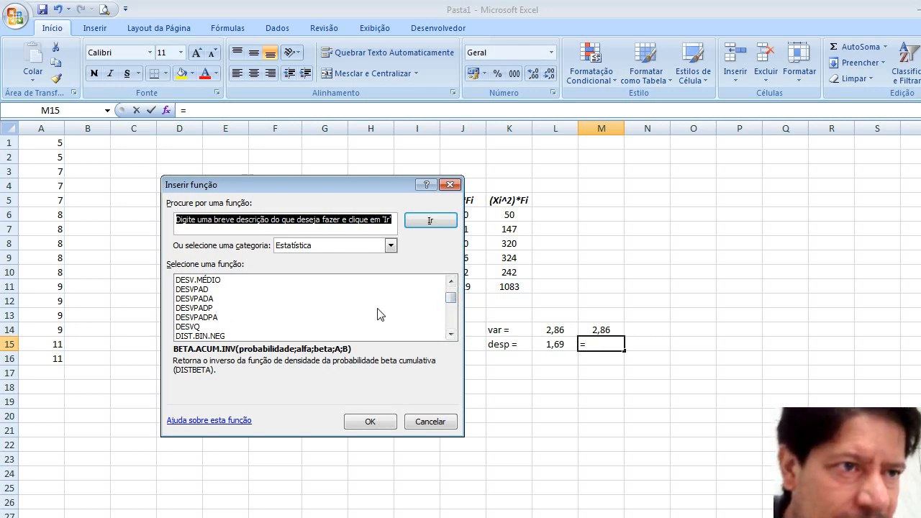
left_click(451, 282)
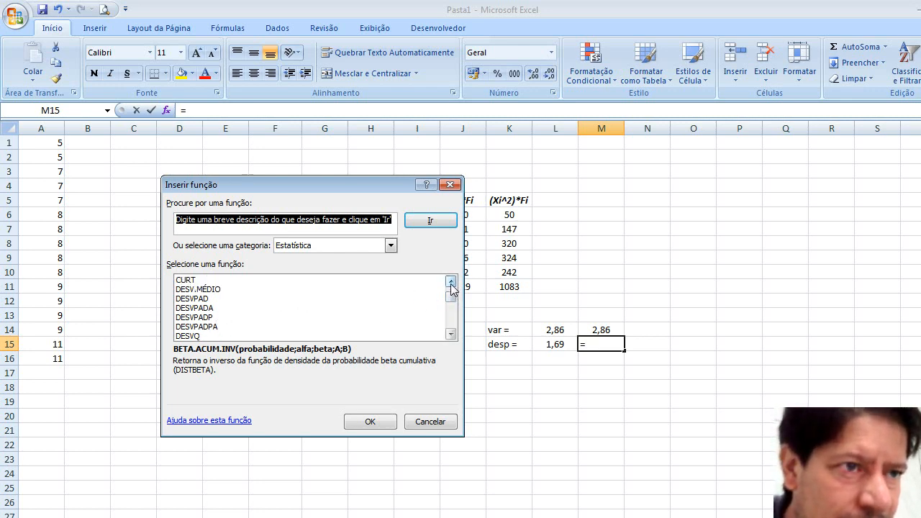
left_click(206, 299)
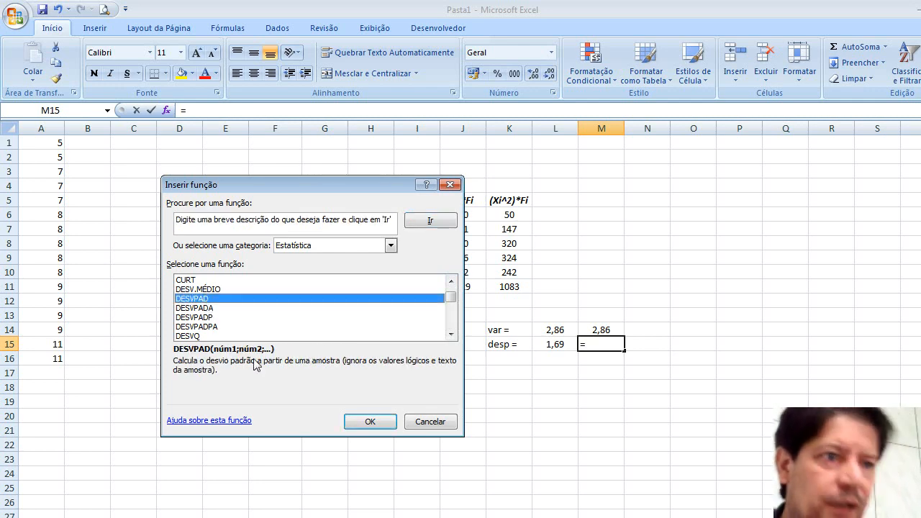
left_click(366, 422)
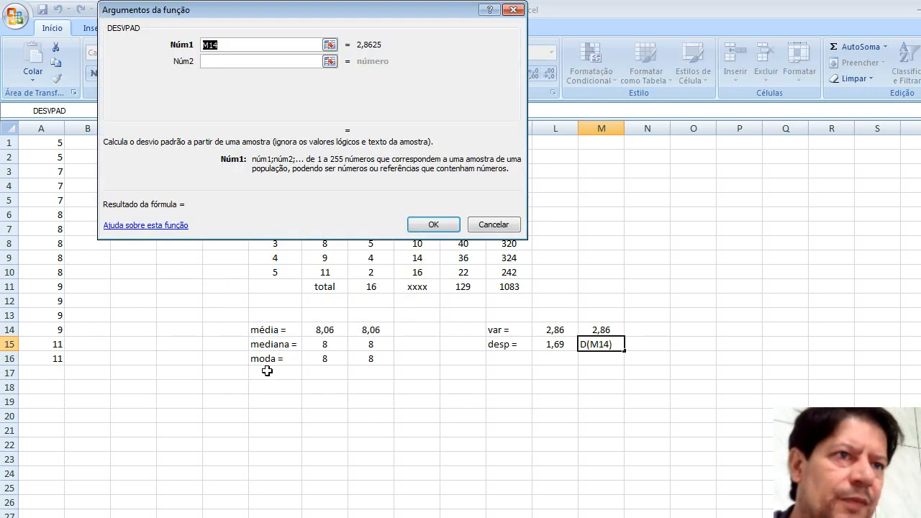
left_click_drag(42, 144, 41, 352)
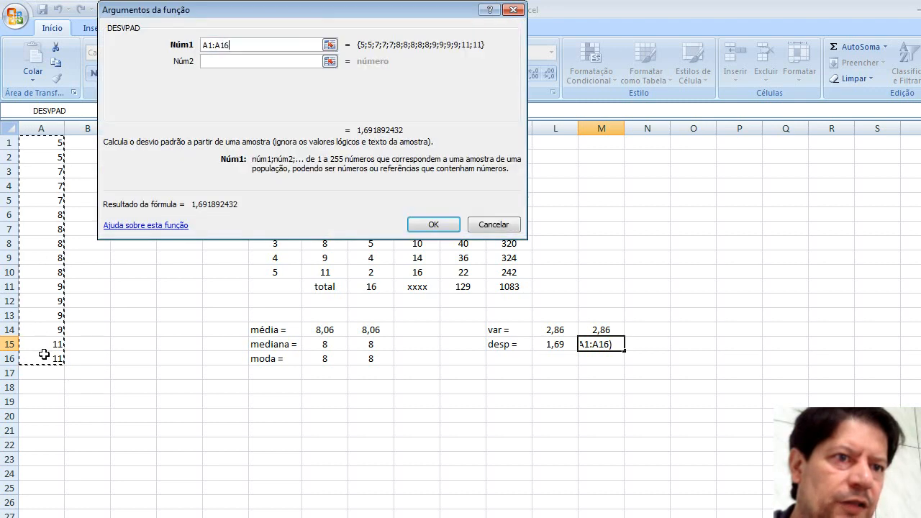
left_click(432, 225)
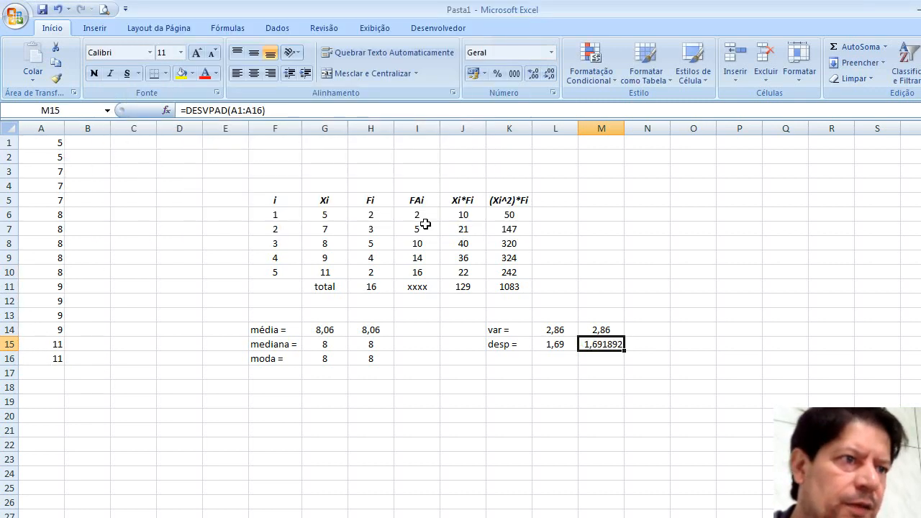
Format the built-in standard deviation result in M15 as Número with two decimals and centre it
left_click(551, 52)
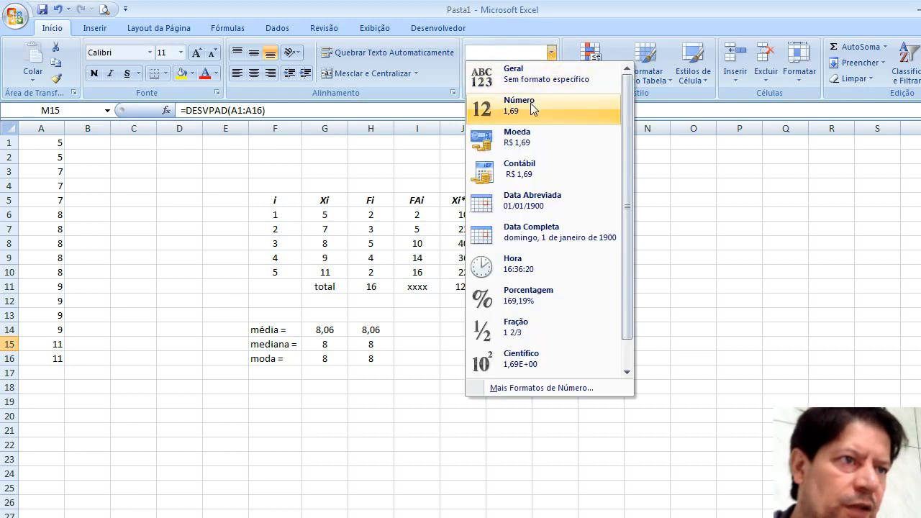
left_click(531, 105)
left_click(260, 73)
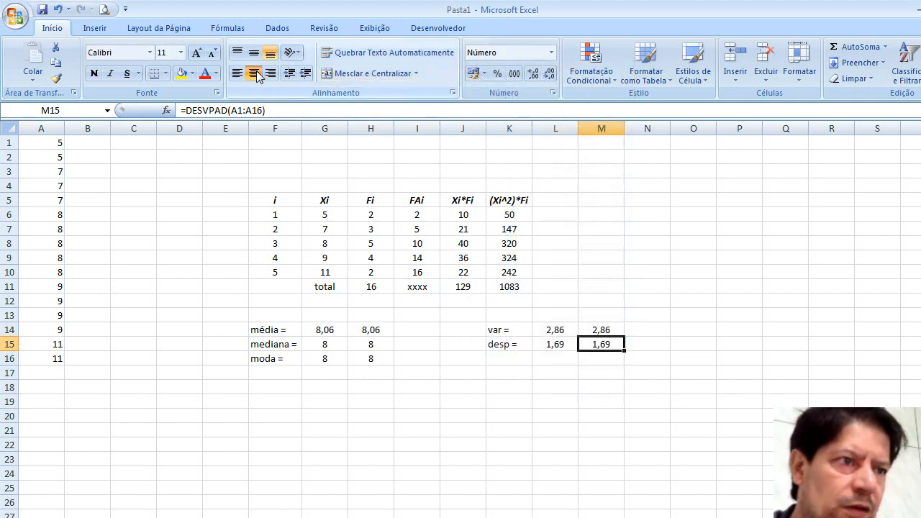
left_click(559, 375)
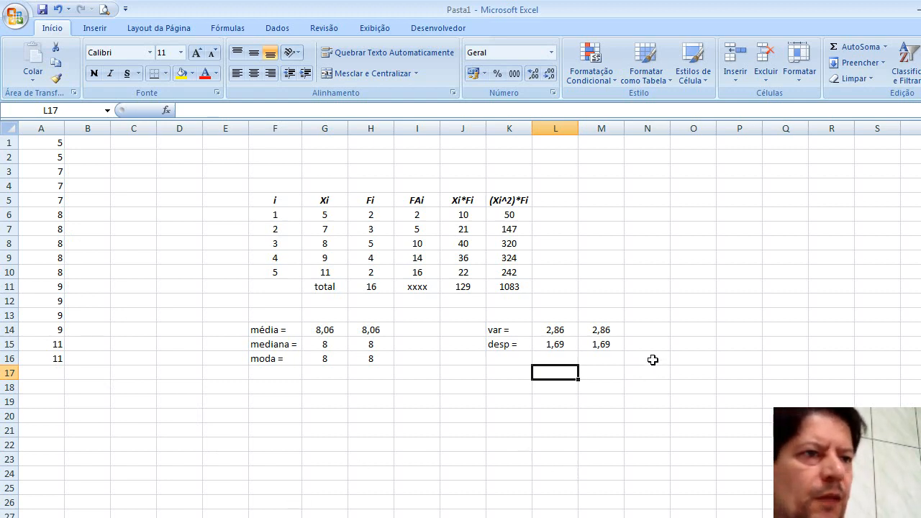
Switch to RGui and clear the R Console
left_click(918, 11)
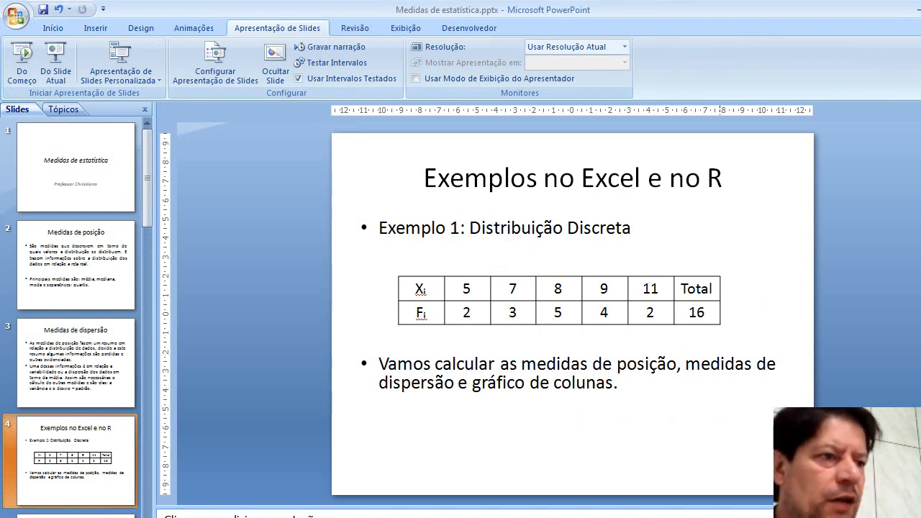
left_click(709, 517)
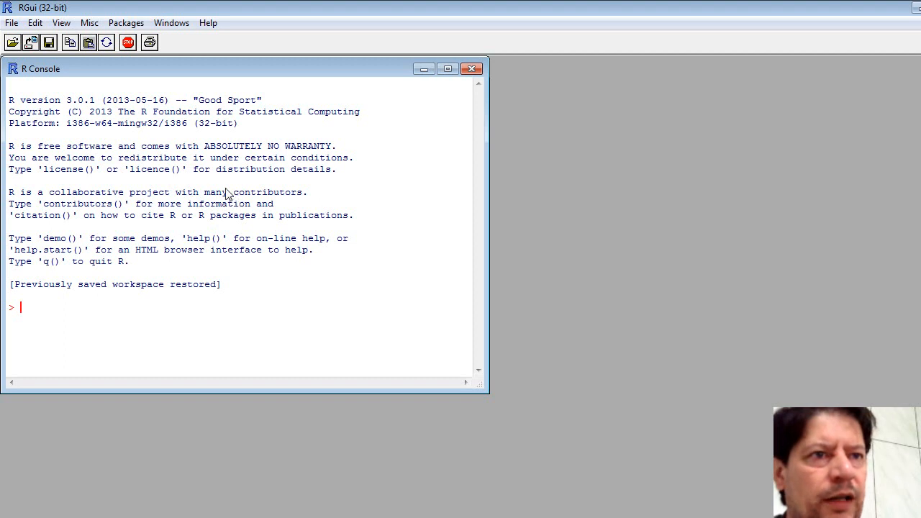
left_click(36, 23)
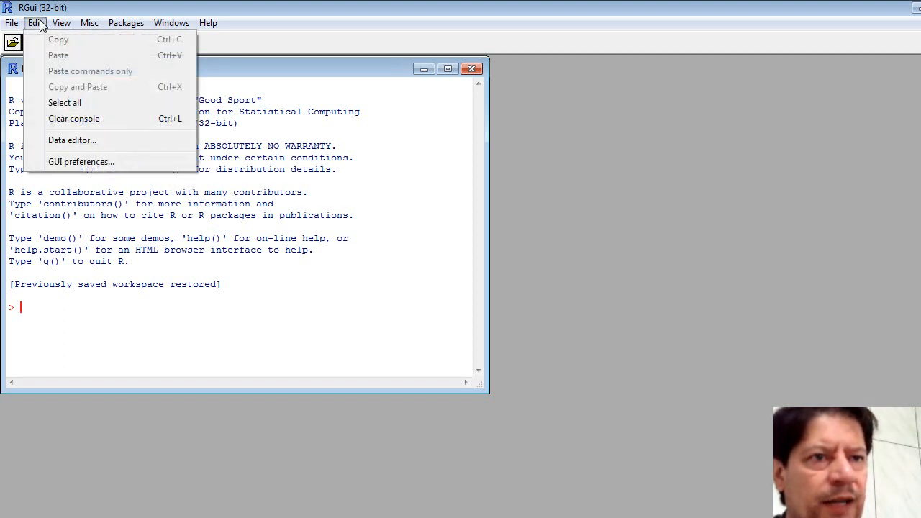
left_click(78, 121)
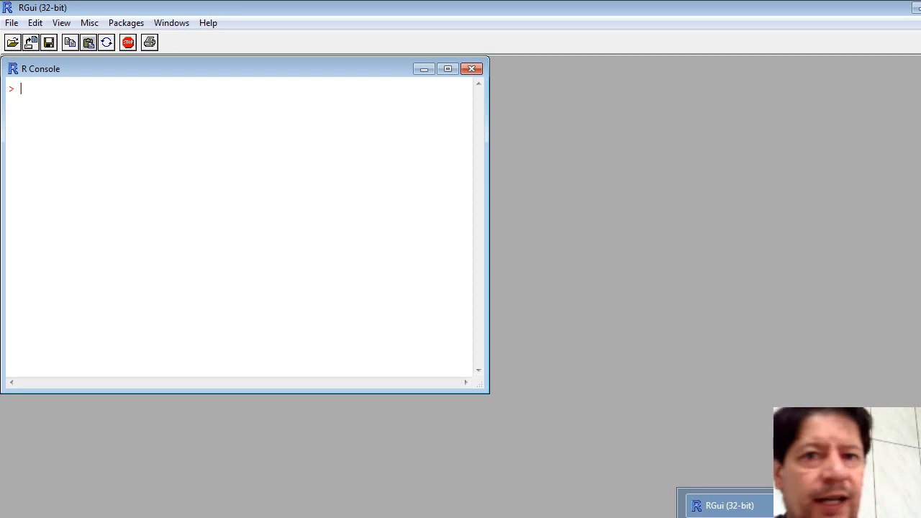
Define vector X in the R Console as c(5,7,8,9,11), taking the values from the Xi row of the PowerPoint example table
left_click(756, 517)
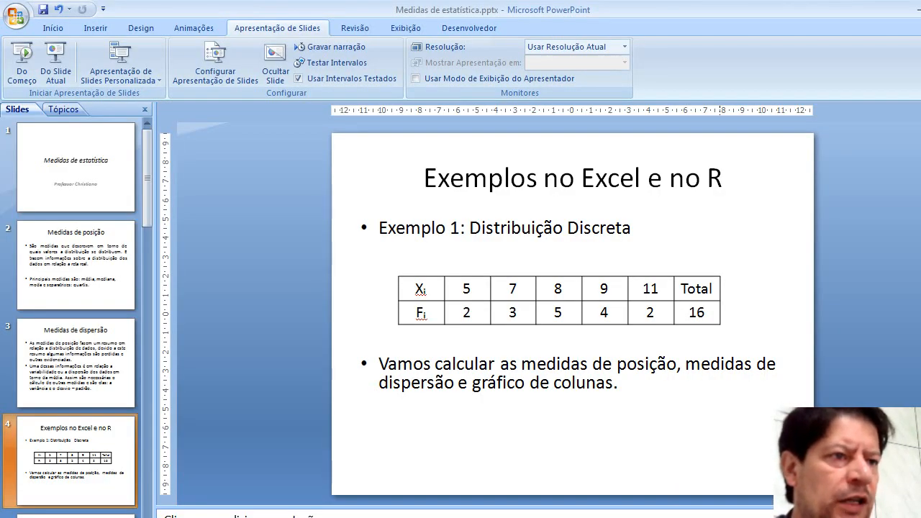
left_click(756, 517)
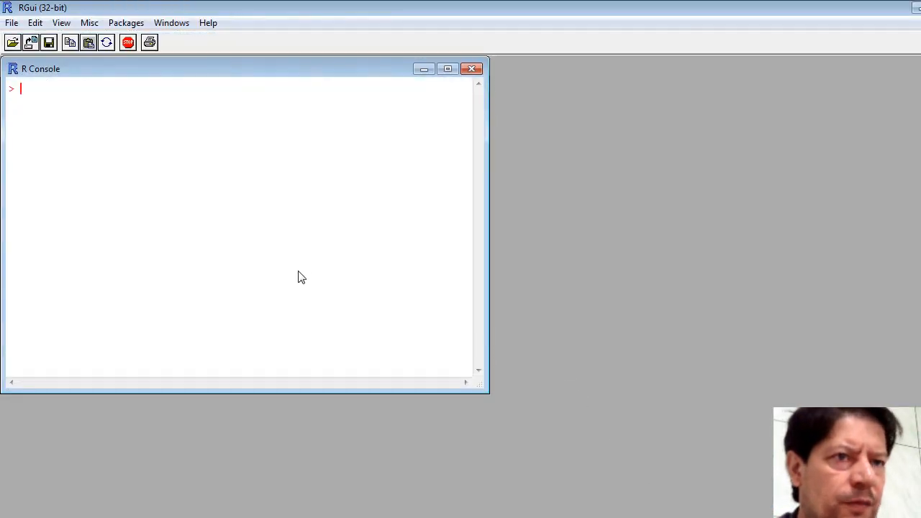
type("x")
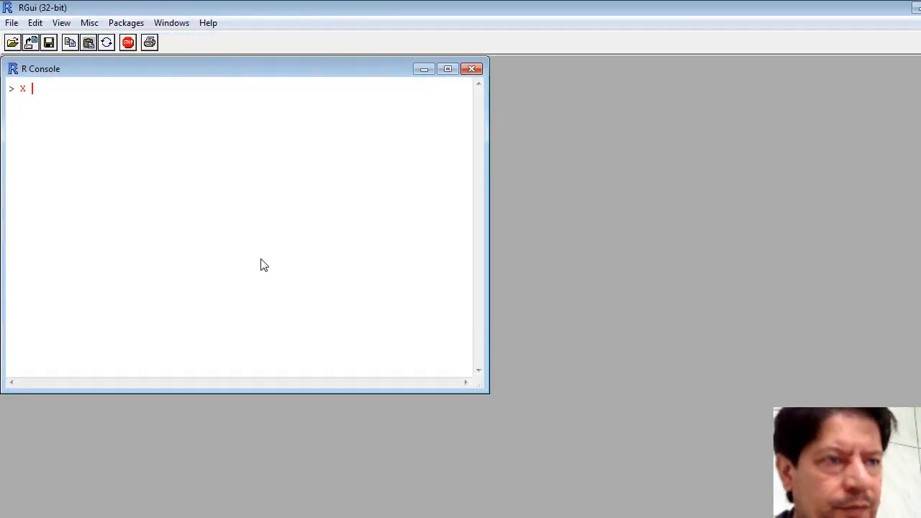
type(" = c(")
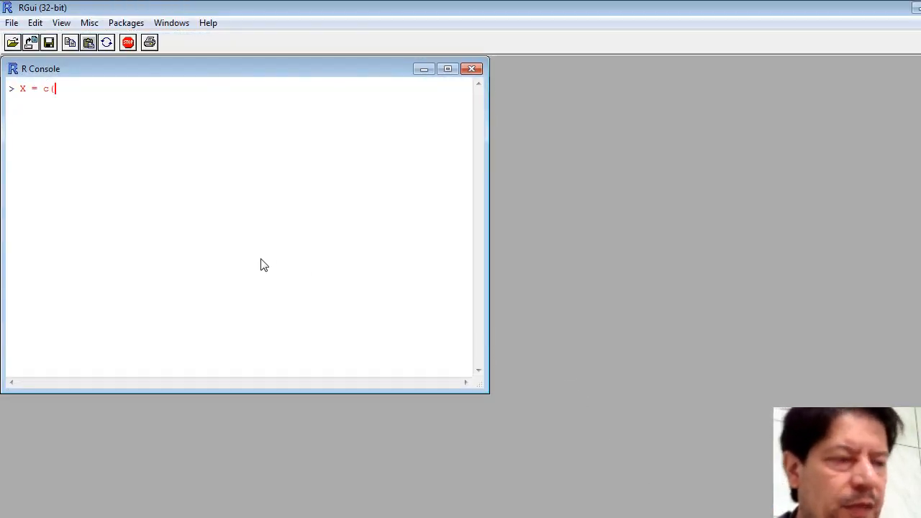
mouse_move(617, 514)
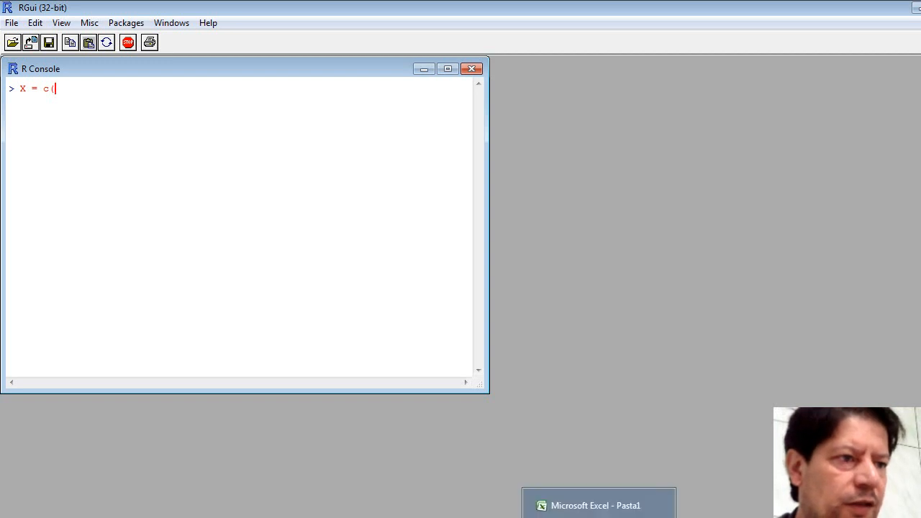
left_click(554, 516)
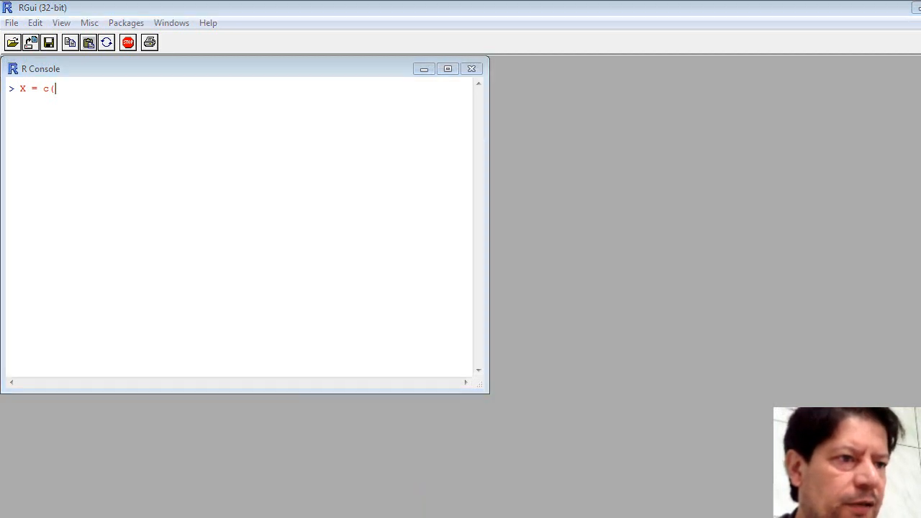
left_click(522, 516)
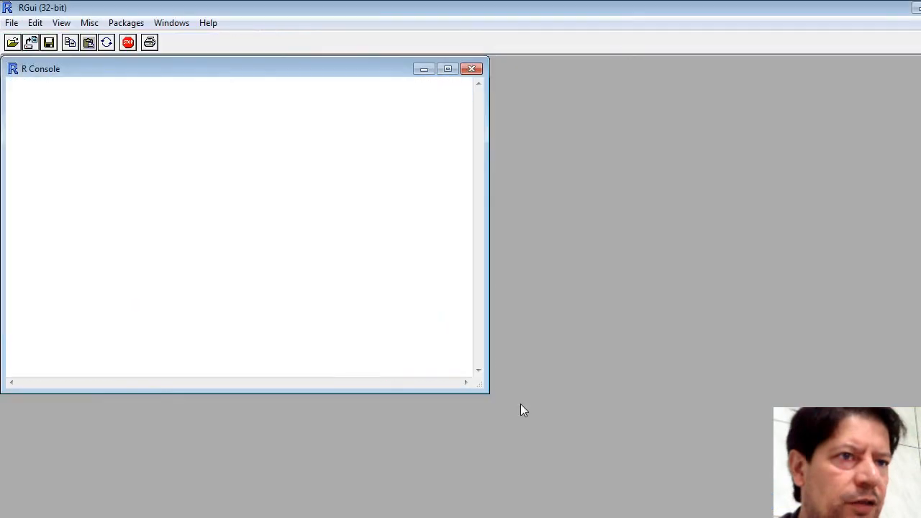
type("5,7")
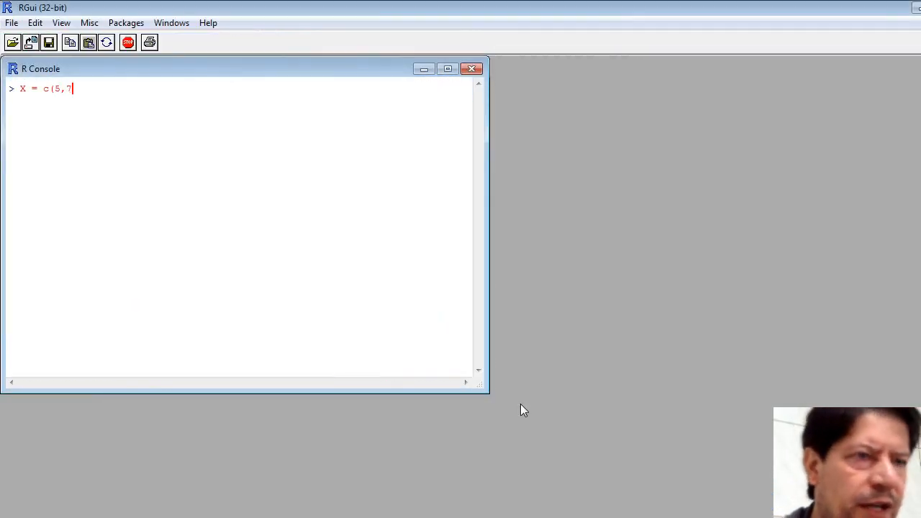
type(",8")
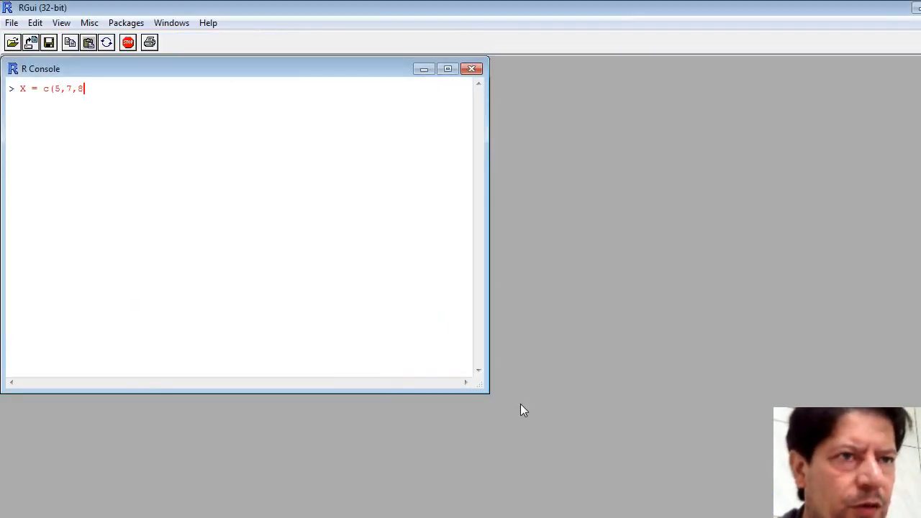
type(",")
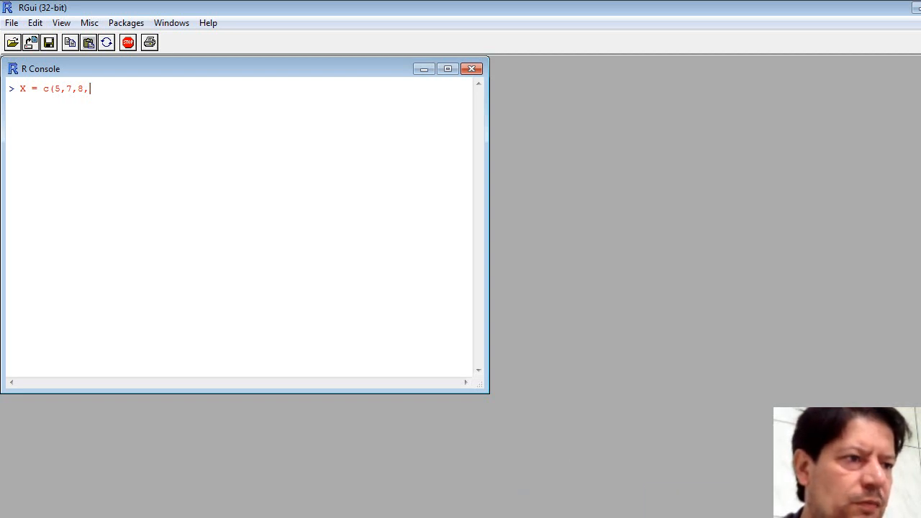
left_click(754, 516)
left_click(727, 506)
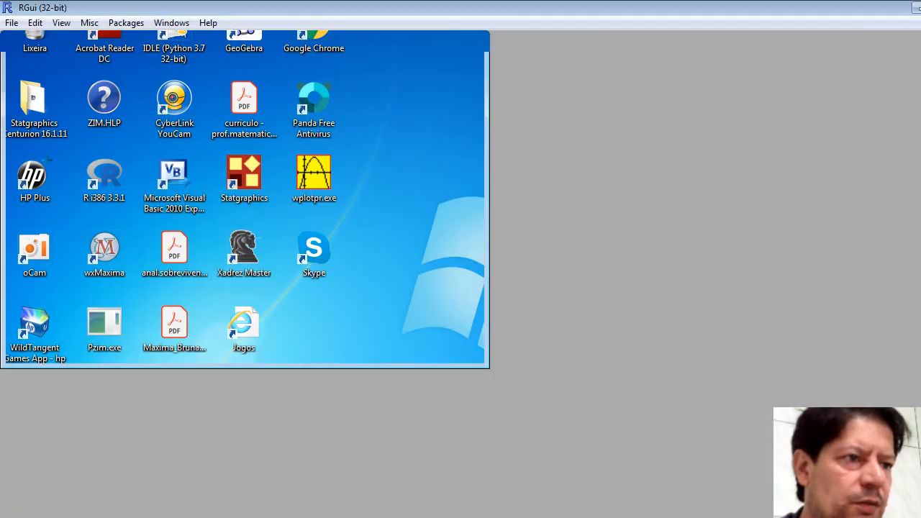
left_click(734, 517)
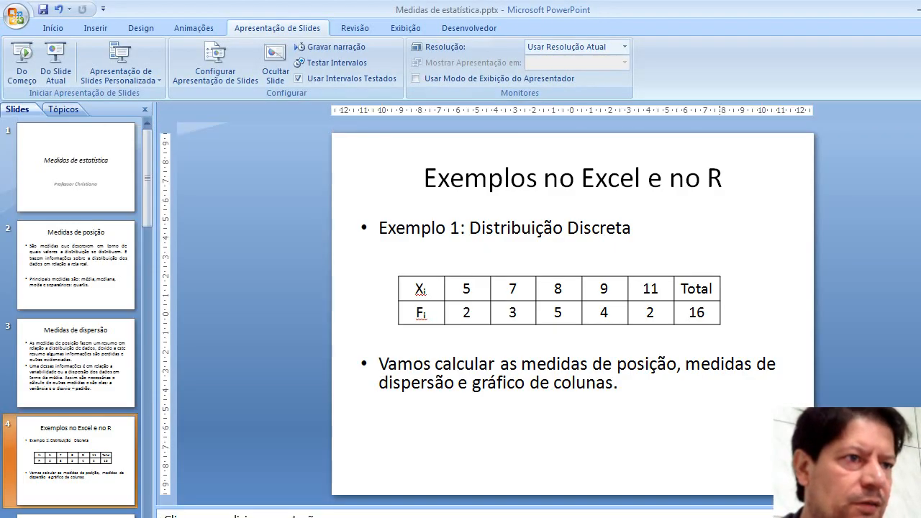
left_click(731, 516)
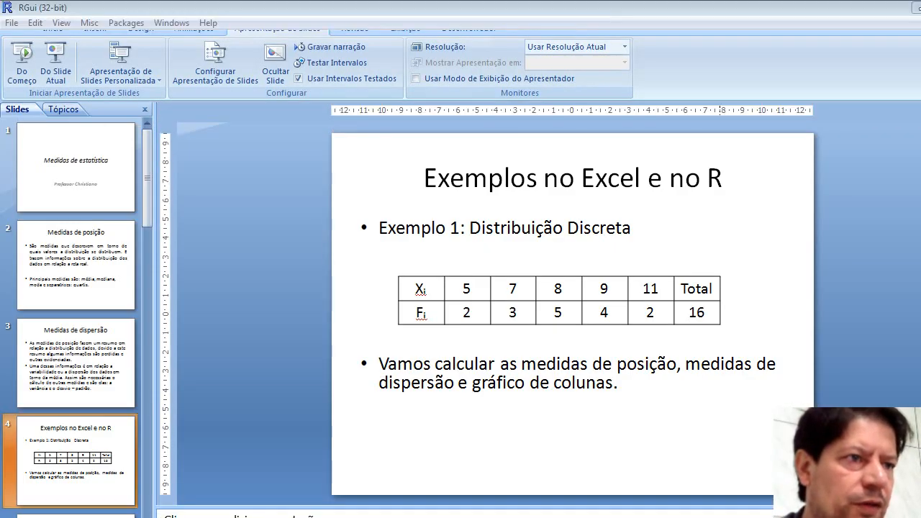
type("9")
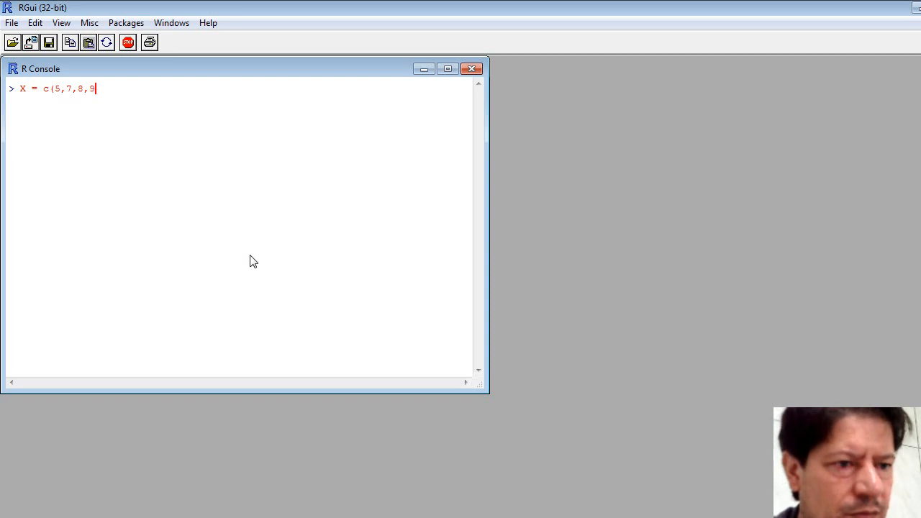
type(",11)")
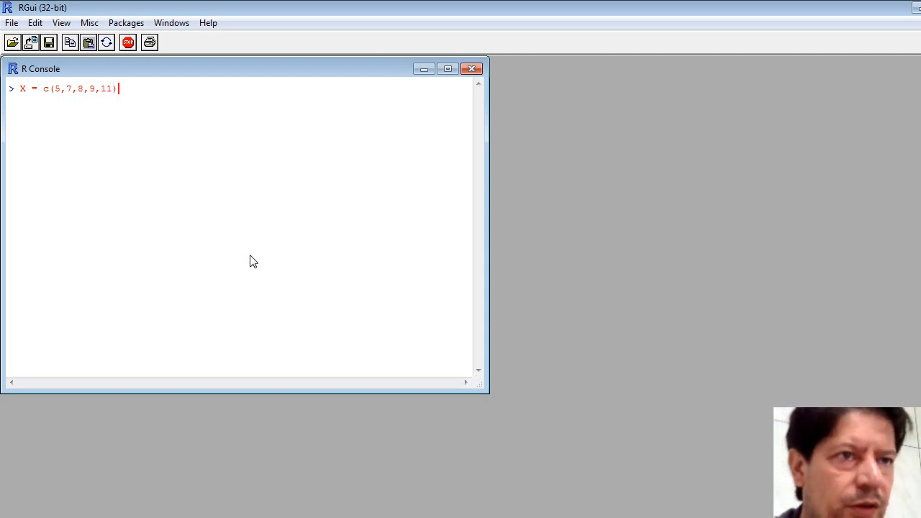
Define frequency vector F as c(2,3,5,4,2), taking the values from the Fi row of the PowerPoint example table
type("Y")
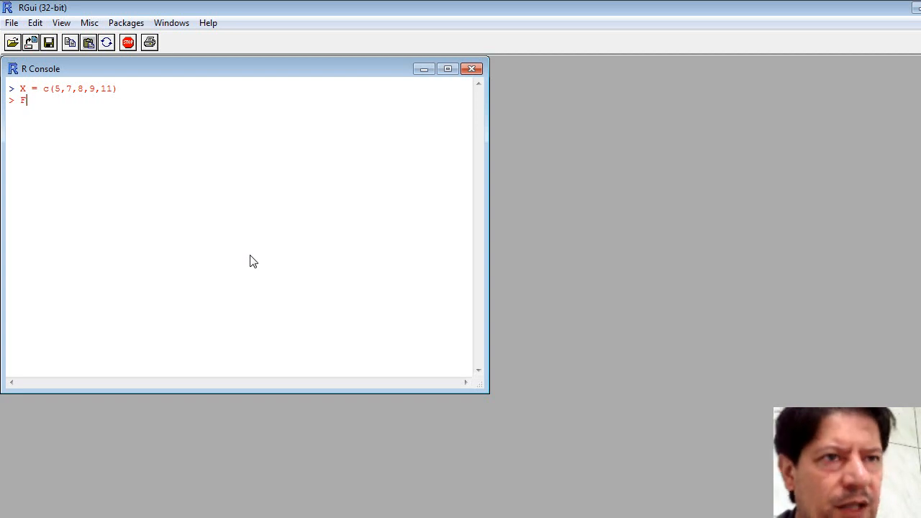
type(" = ")
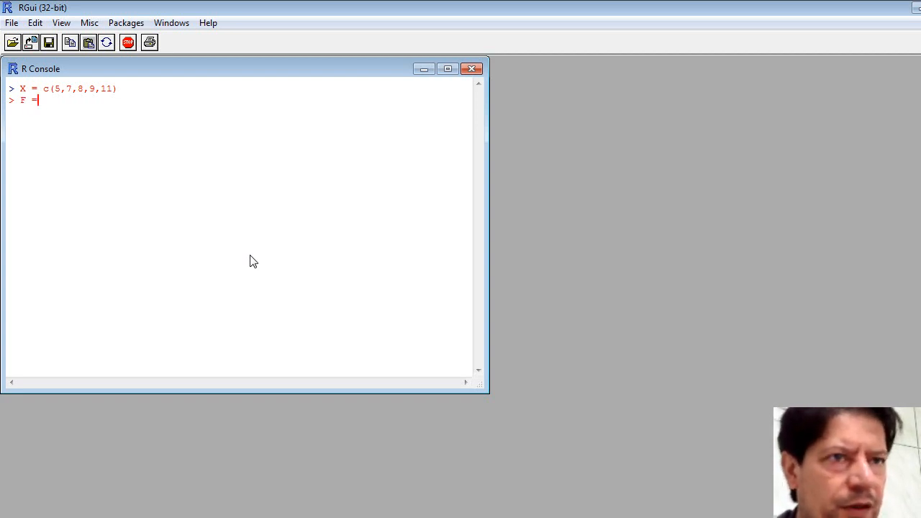
type("c(")
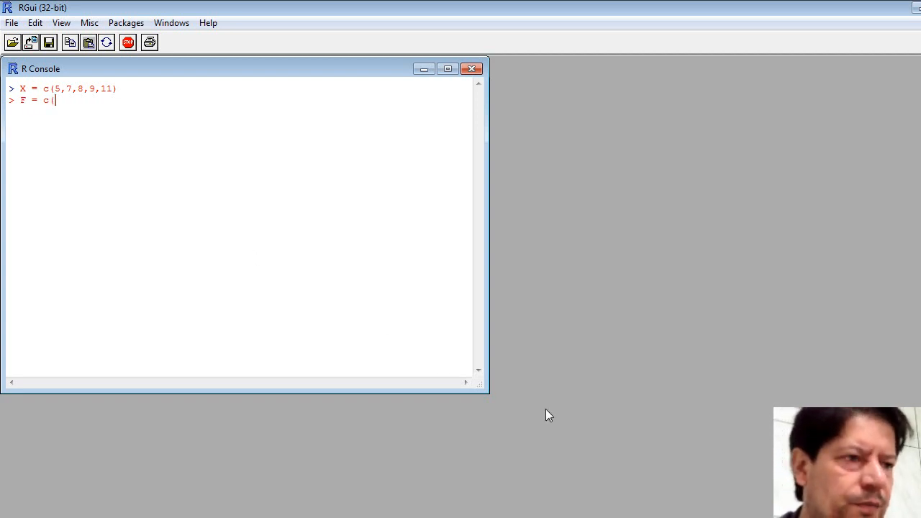
left_click(554, 507)
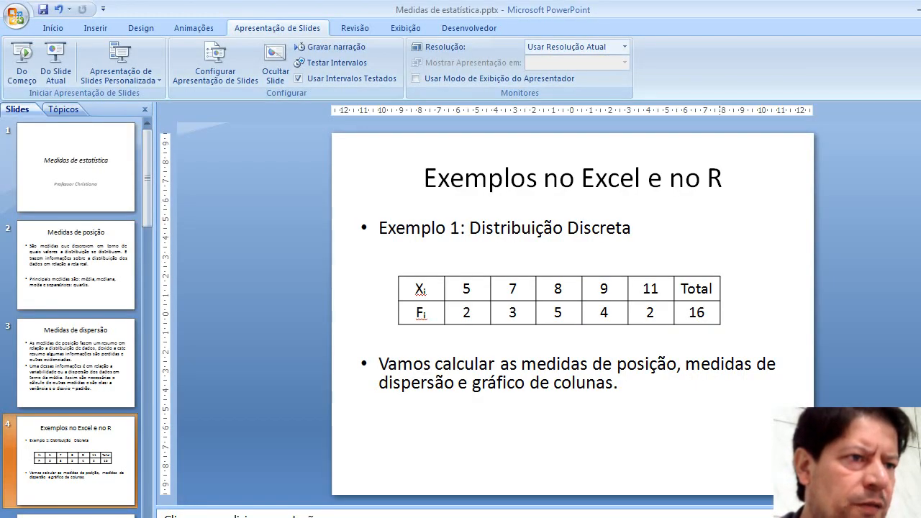
left_click(555, 508)
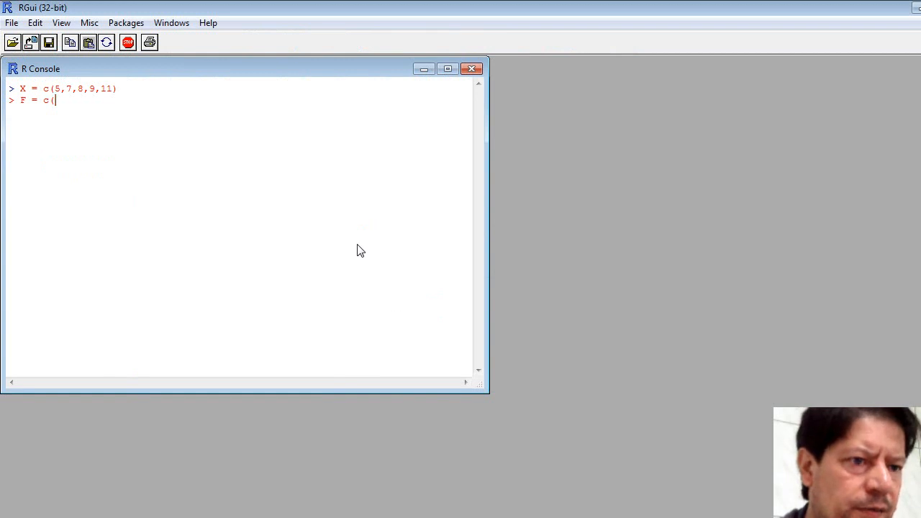
type("2,3,")
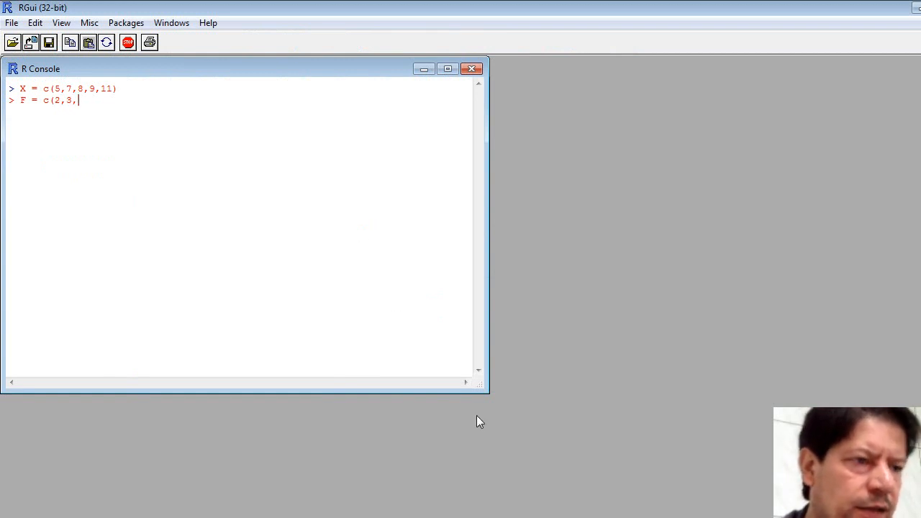
left_click(550, 511)
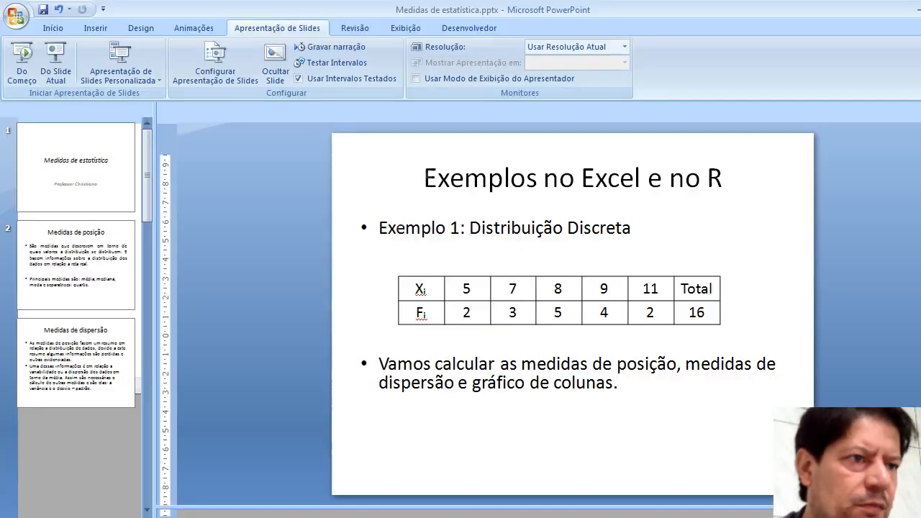
left_click(551, 512)
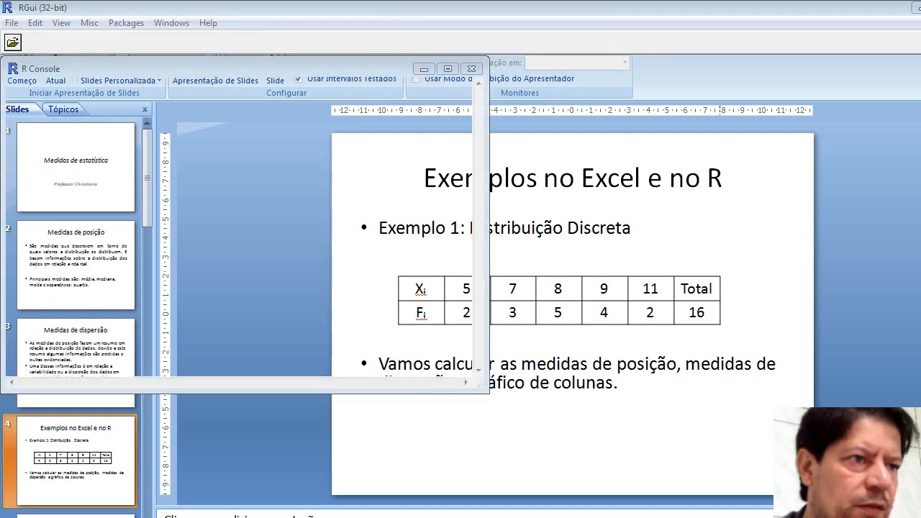
type("5,4,")
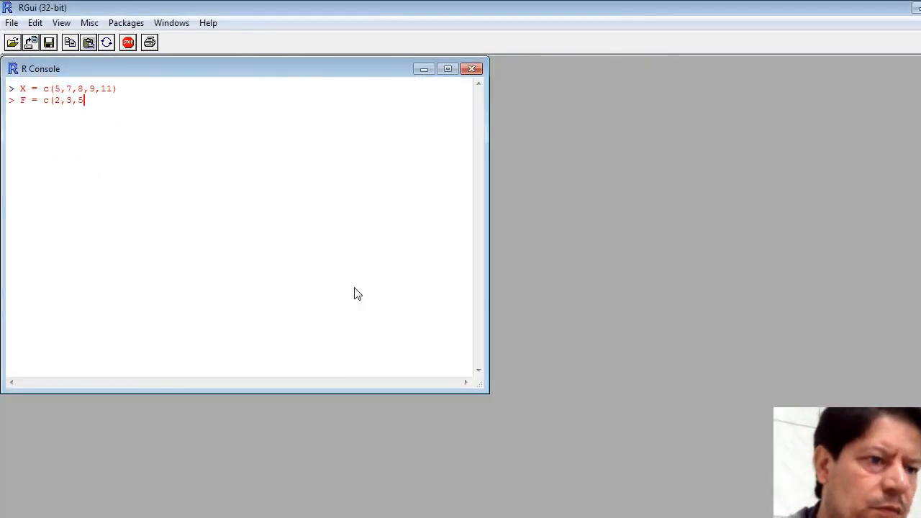
left_click(569, 517)
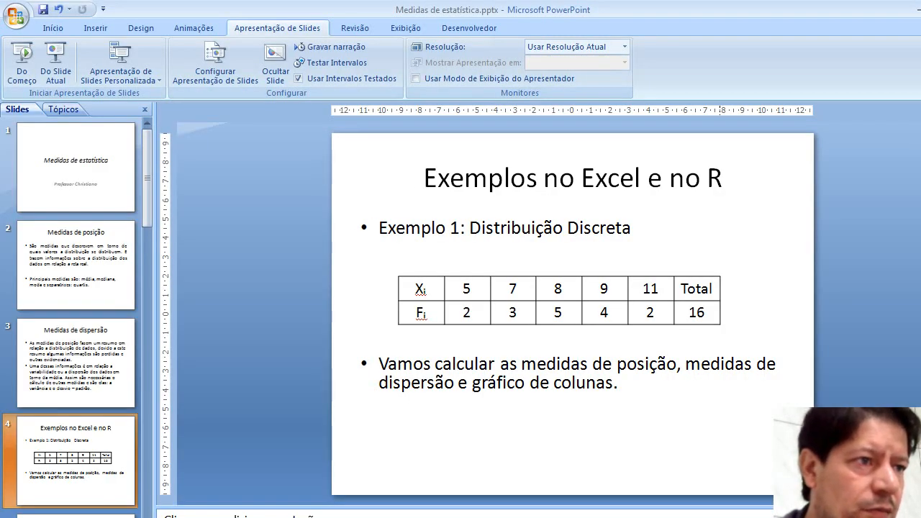
left_click(565, 516)
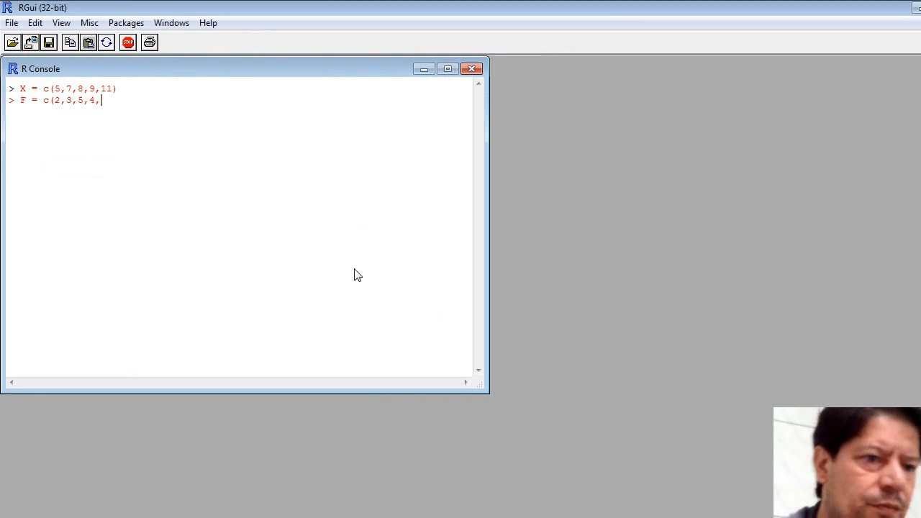
type("2")
type(") > ")
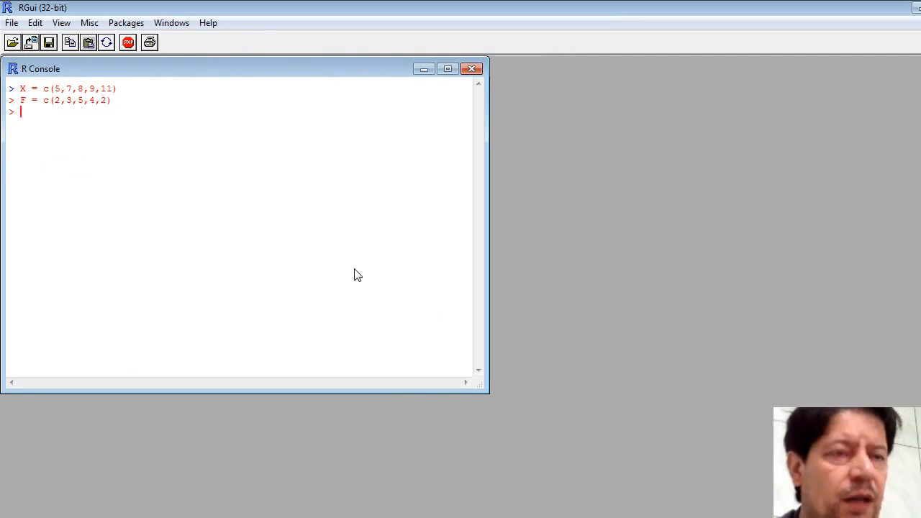
Calculate the total of the frequencies with sum(F), using the uppercase variable name
type("s")
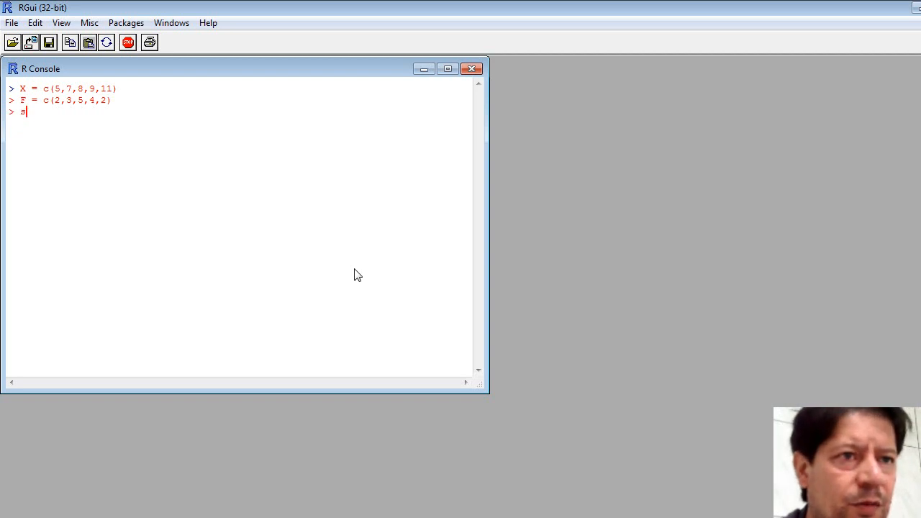
type("um(f)")
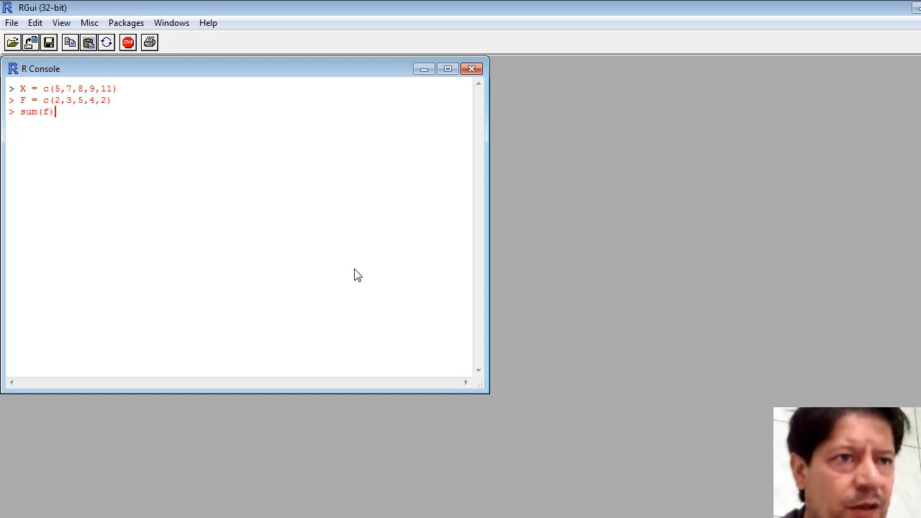
key("BackSpace")
key("BackSpace")
type("F")
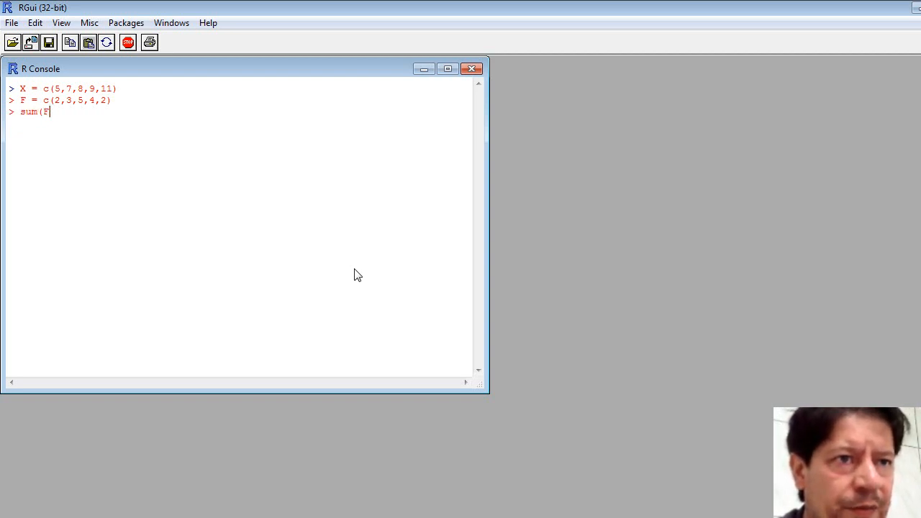
type(")")
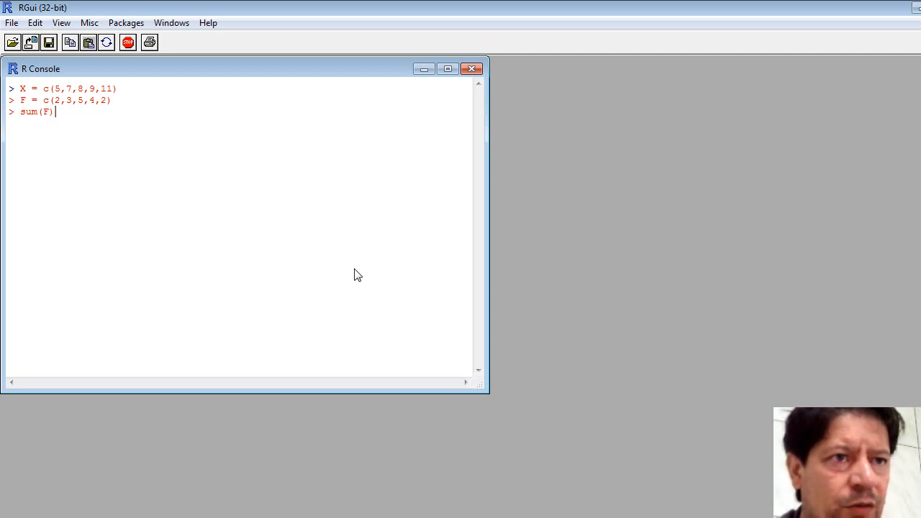
key("Return")
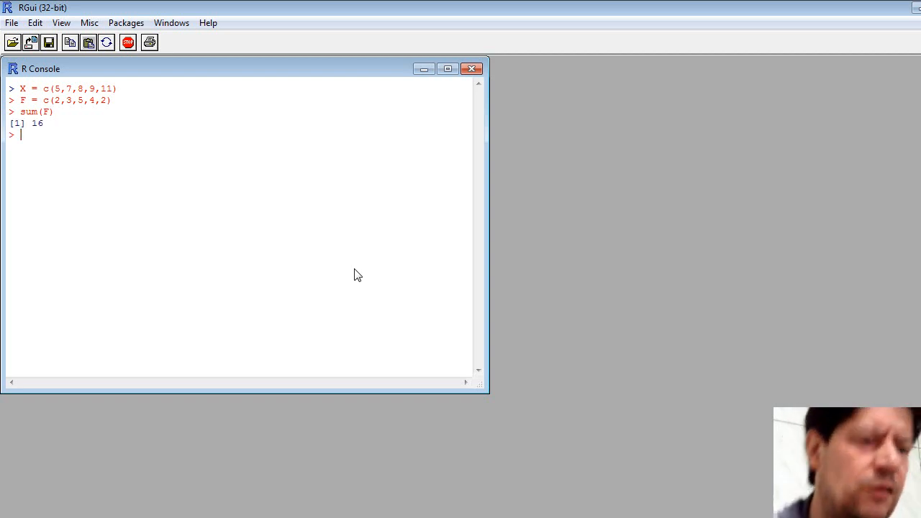
Create a data frame named tabela from vectors X and F with data.frame(X,F), and print it
type("tab")
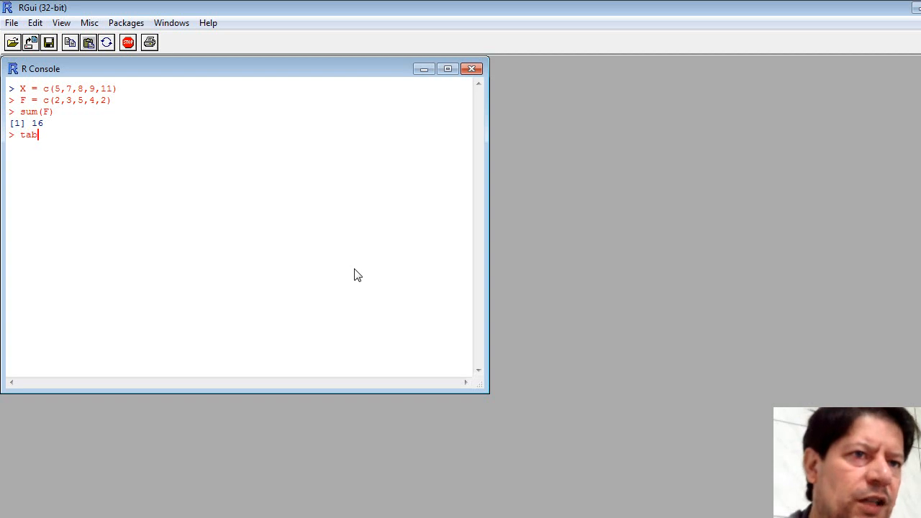
type("ela =")
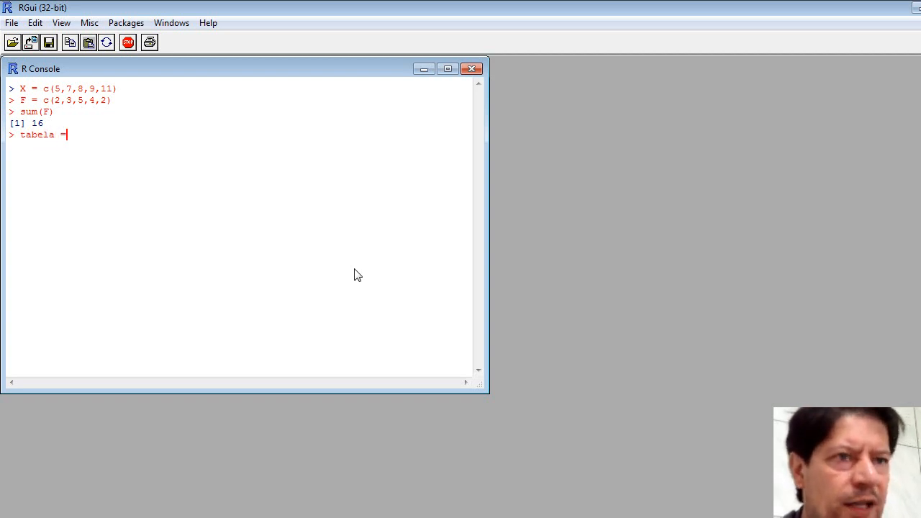
type(" data.fra")
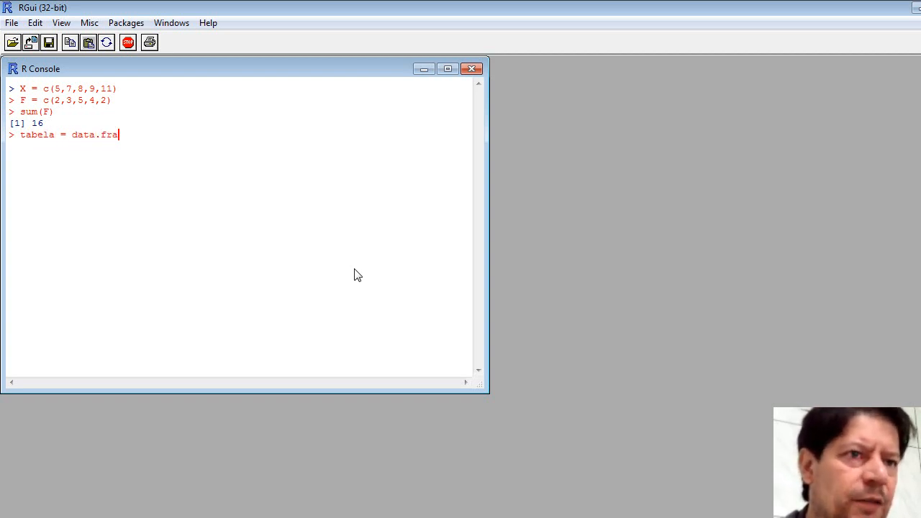
type("me(")
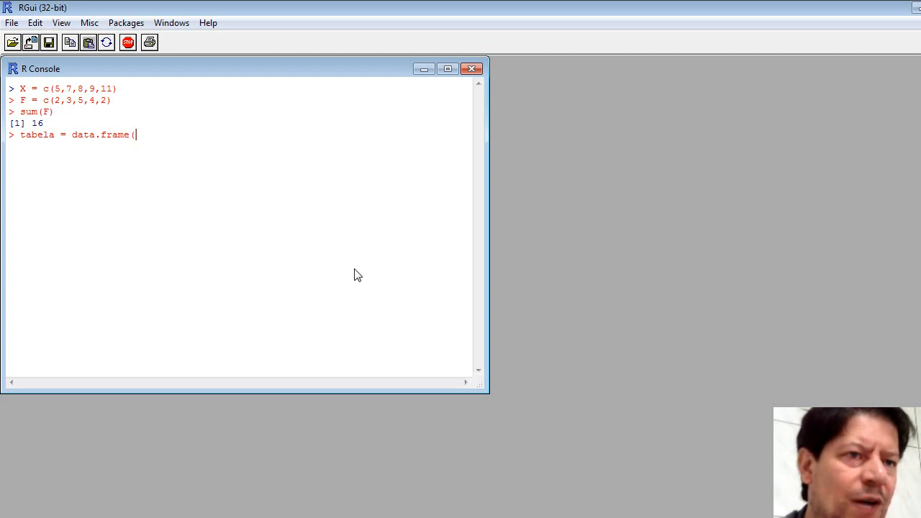
type("X")
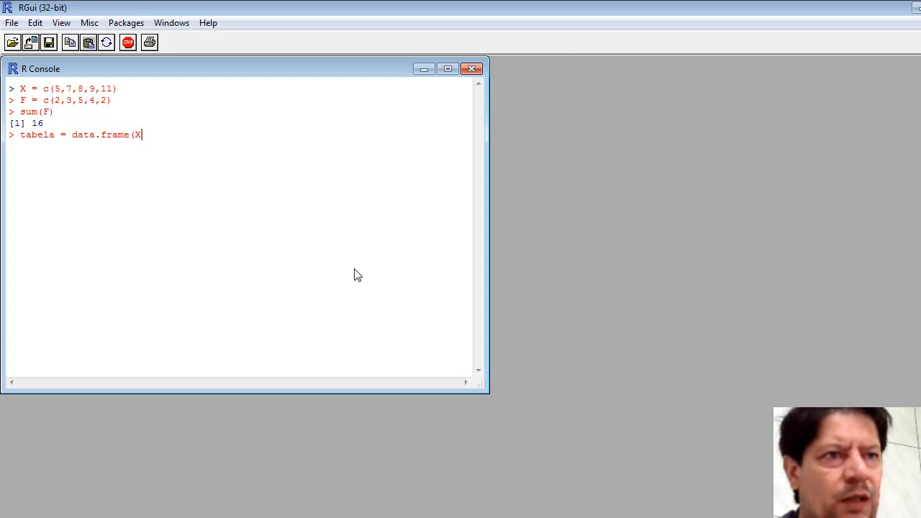
type(",")
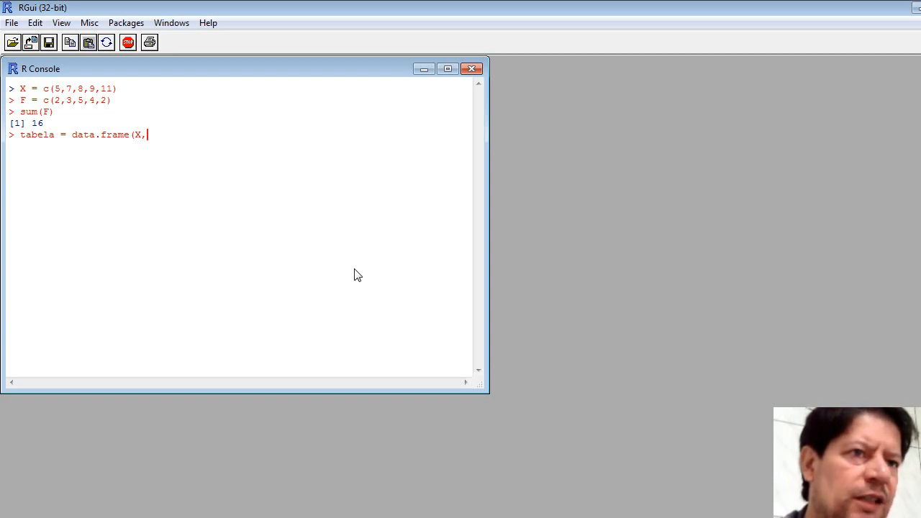
type("F")
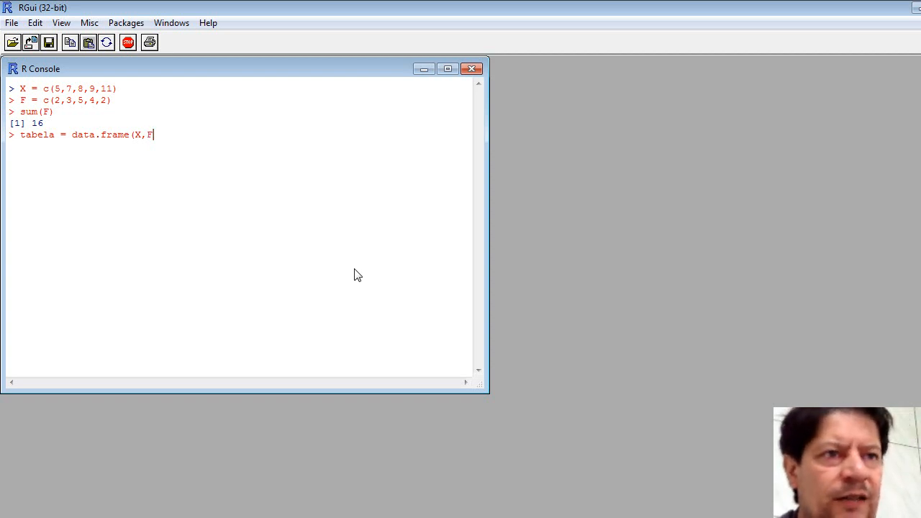
type(")")
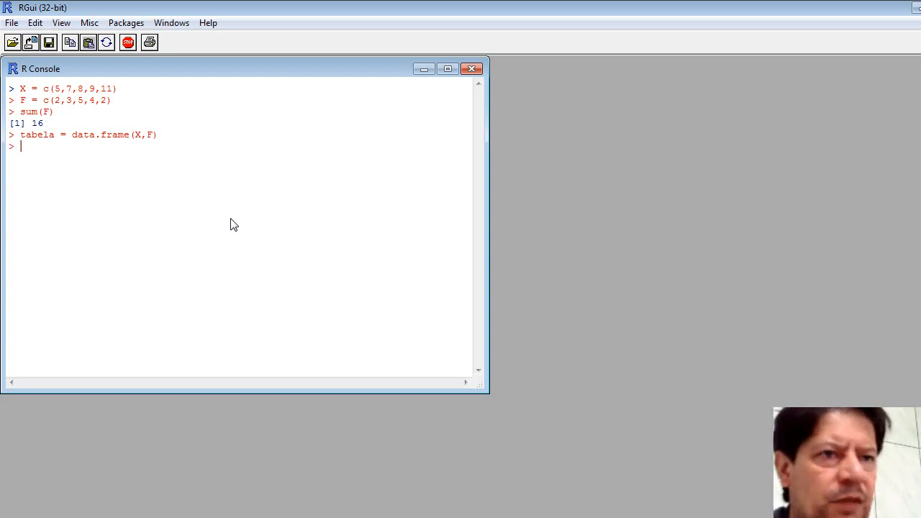
type("tabela")
key("Return")
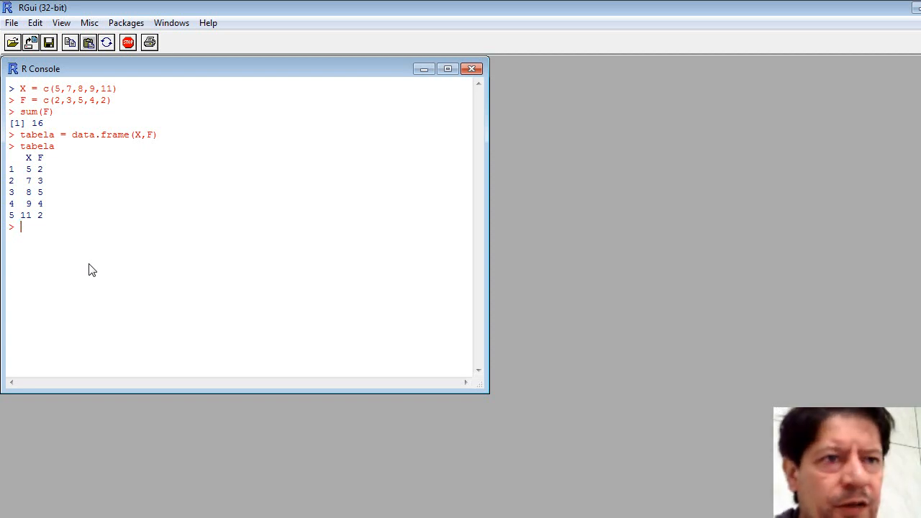
Define FA as the cumulative frequencies of F using cumsum(F)
type("F")
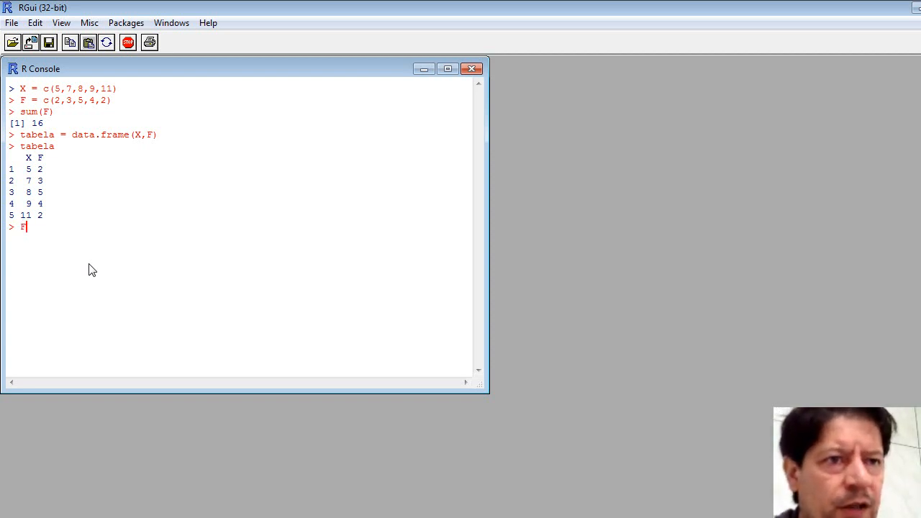
type("A =")
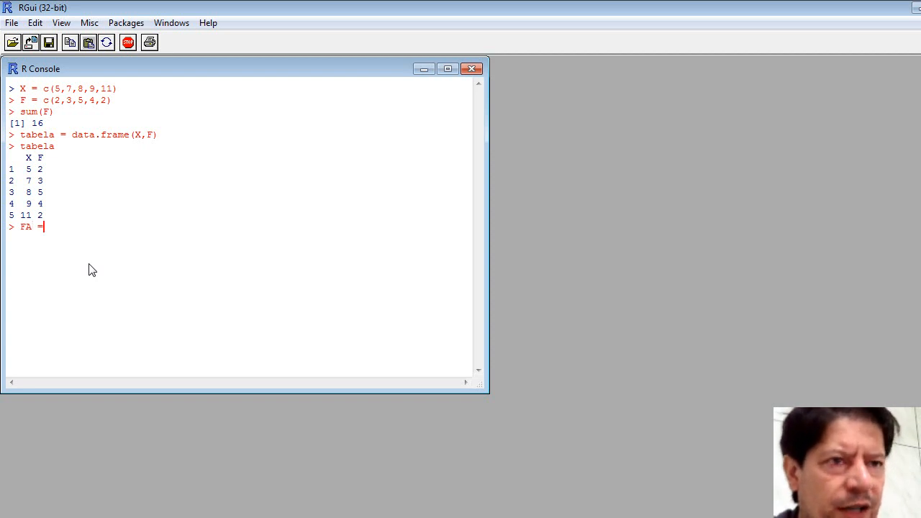
type(" c")
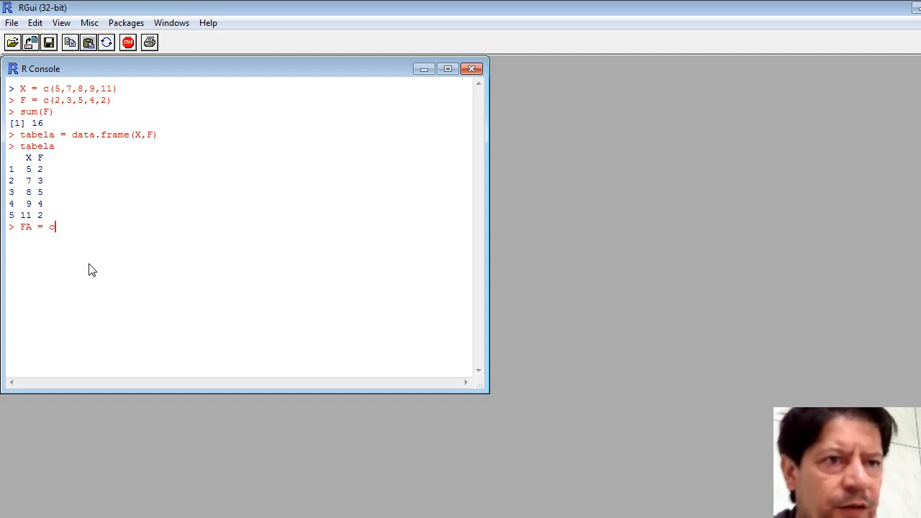
type("ums")
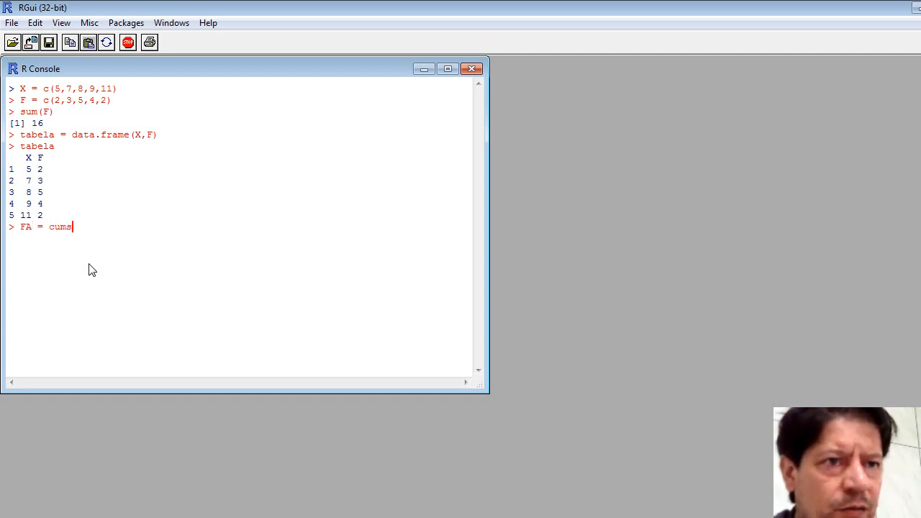
type("um(F)")
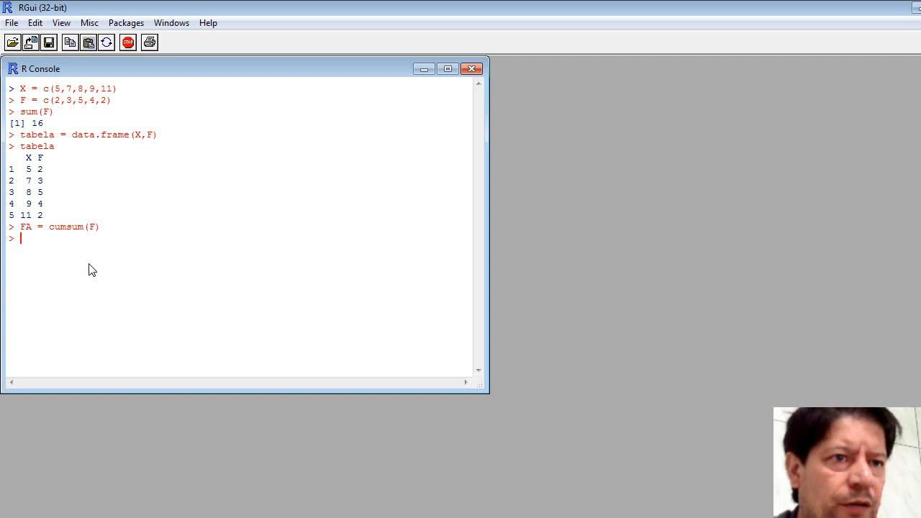
Append the FA column to tabela with cbind(tabela,FA), and print the updated table
type("t")
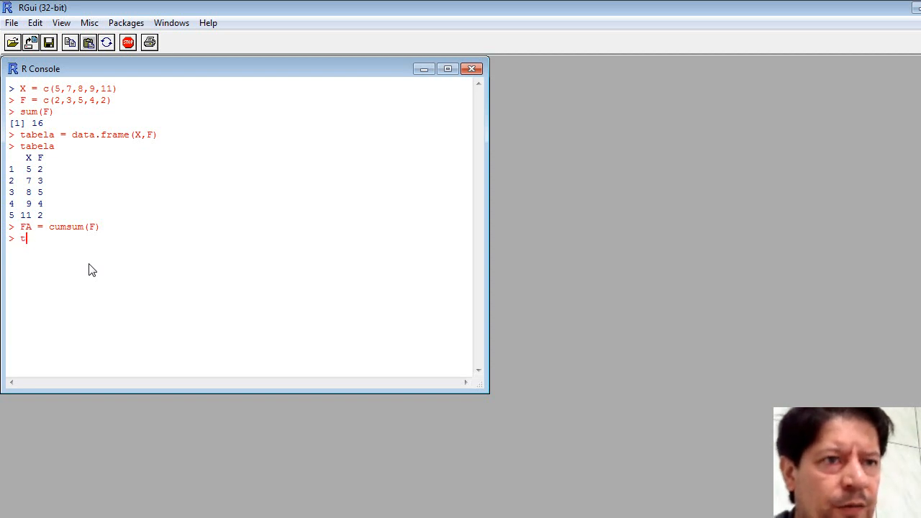
type("abela = cbind")
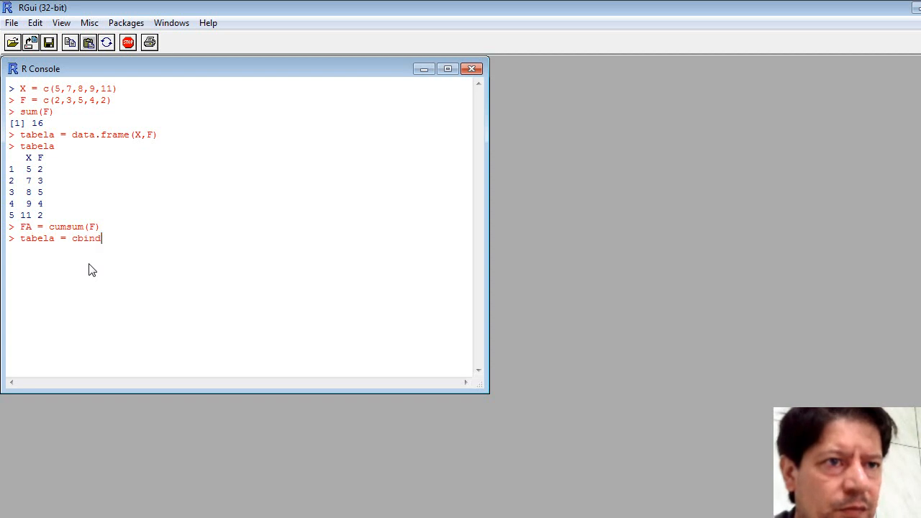
type("(tabela,")
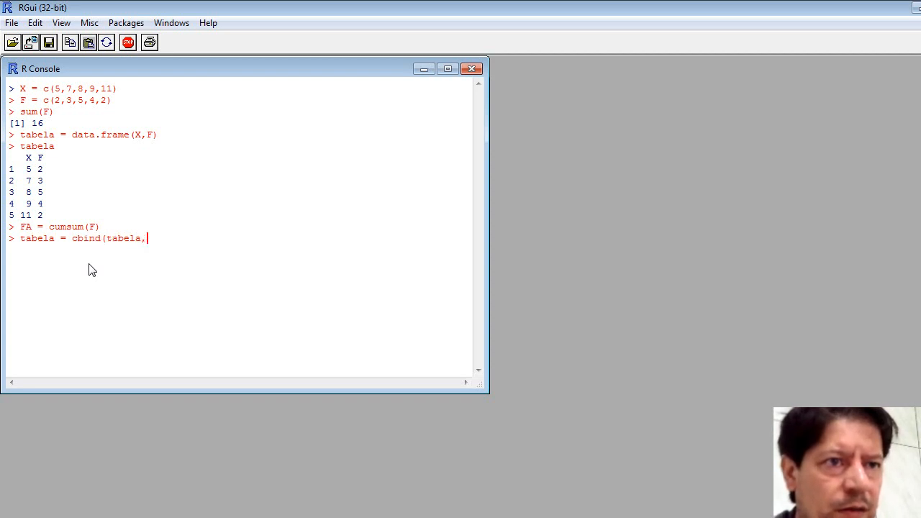
type("FA")
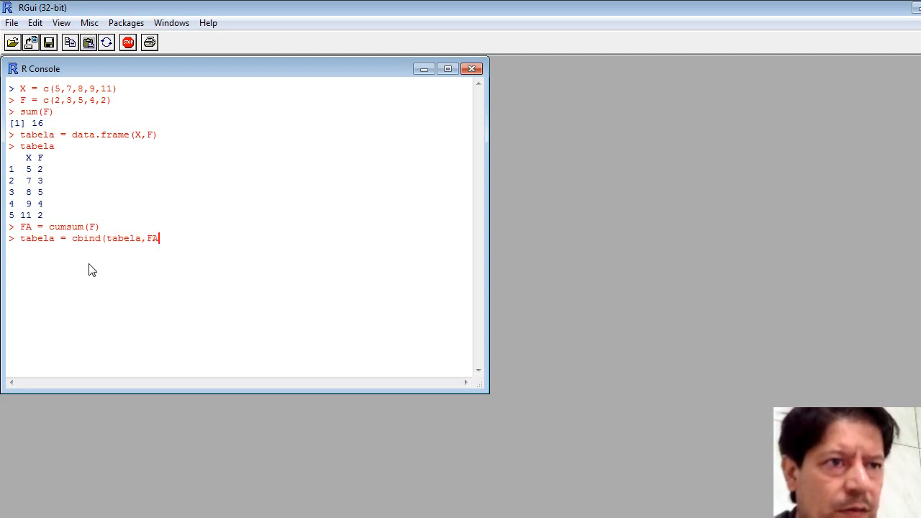
type(")tabela")
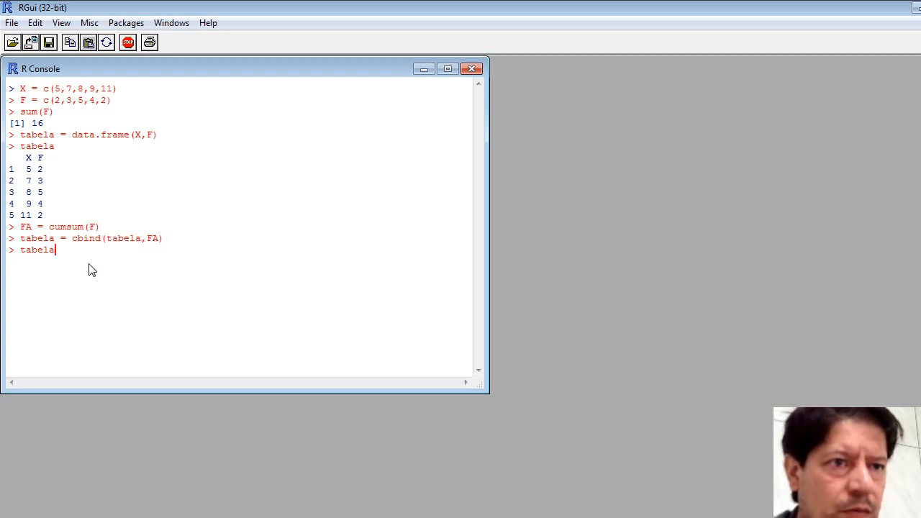
key("Return")
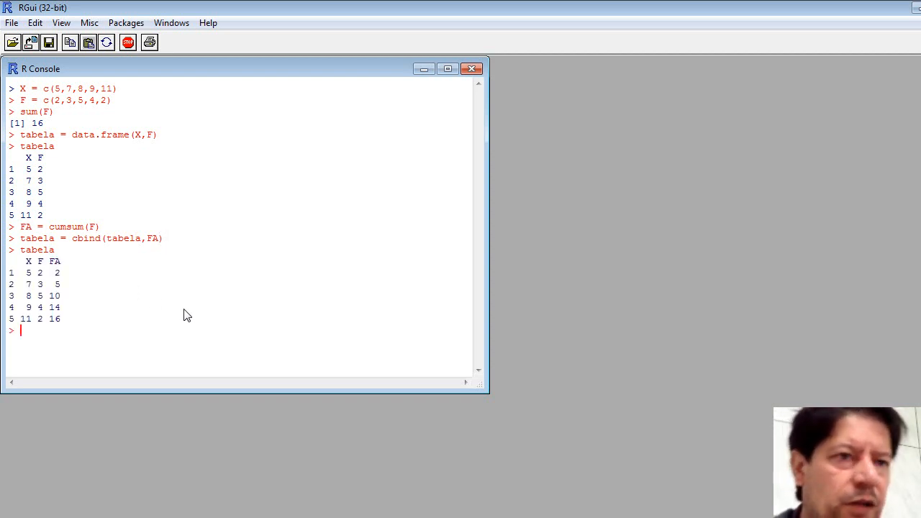
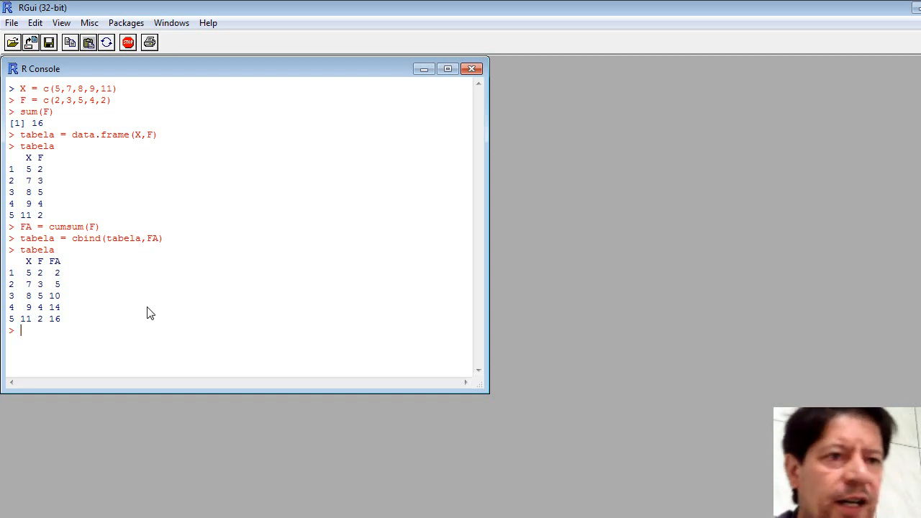
Define lowercase f as the percentage relative frequencies using F/sum(F)*100
type("f")
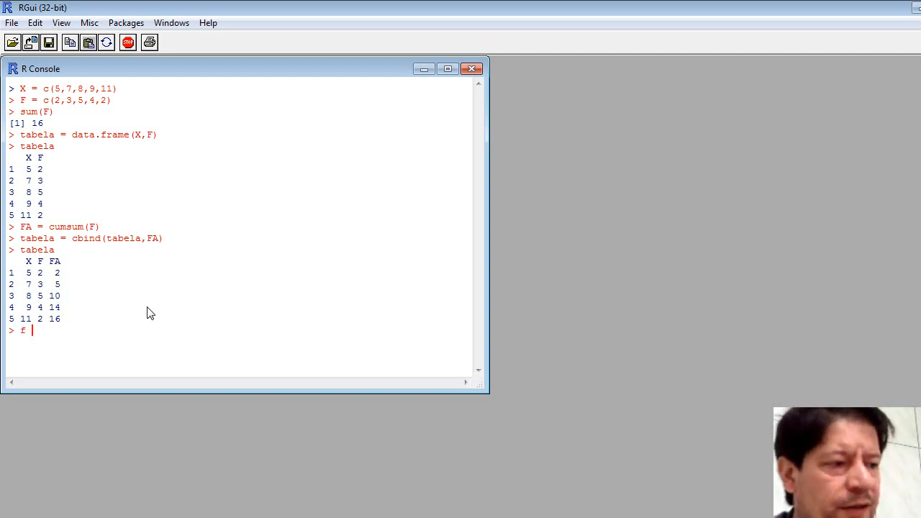
type("=")
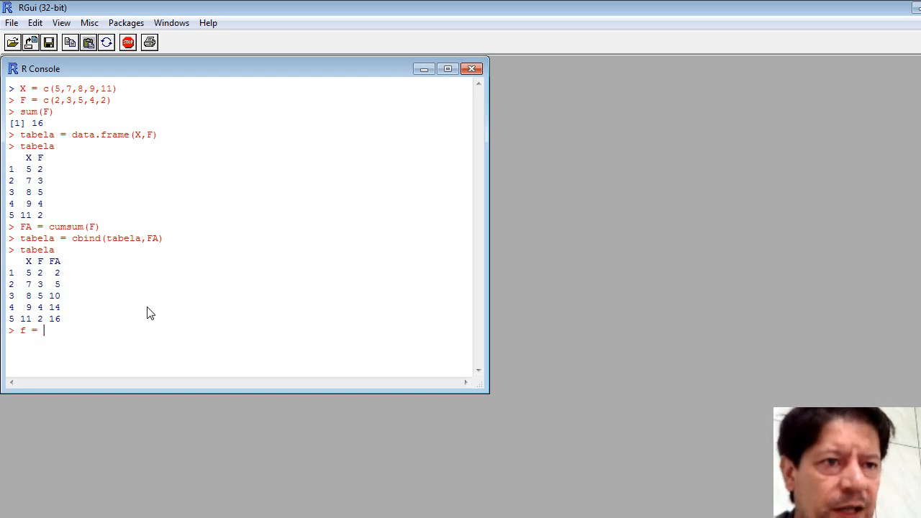
type(" F/")
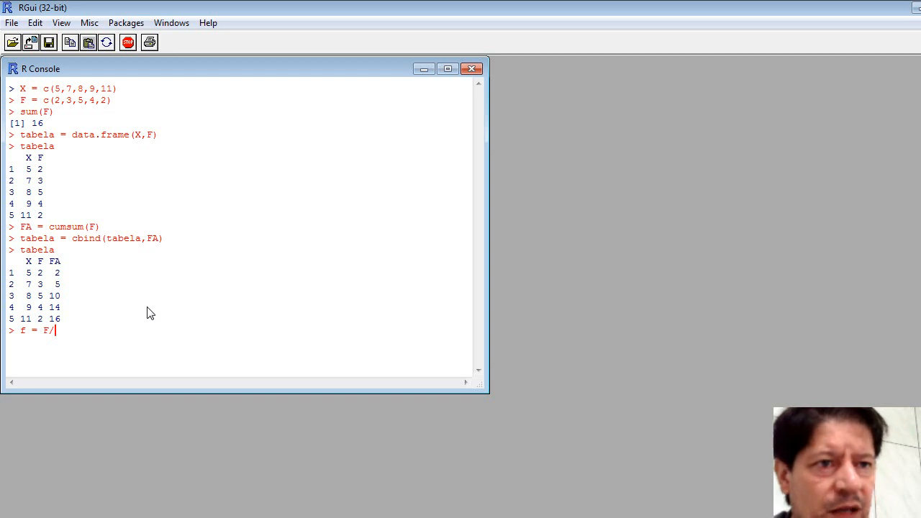
type("sum")
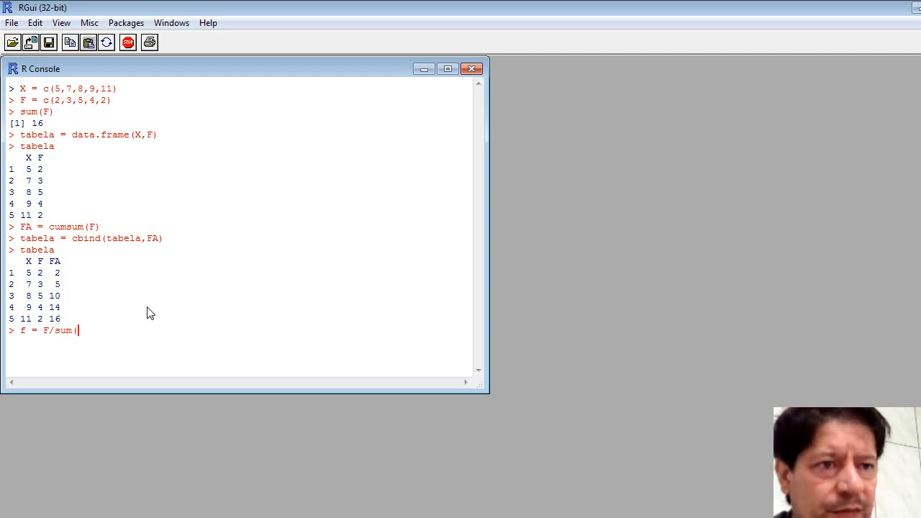
type("(F")
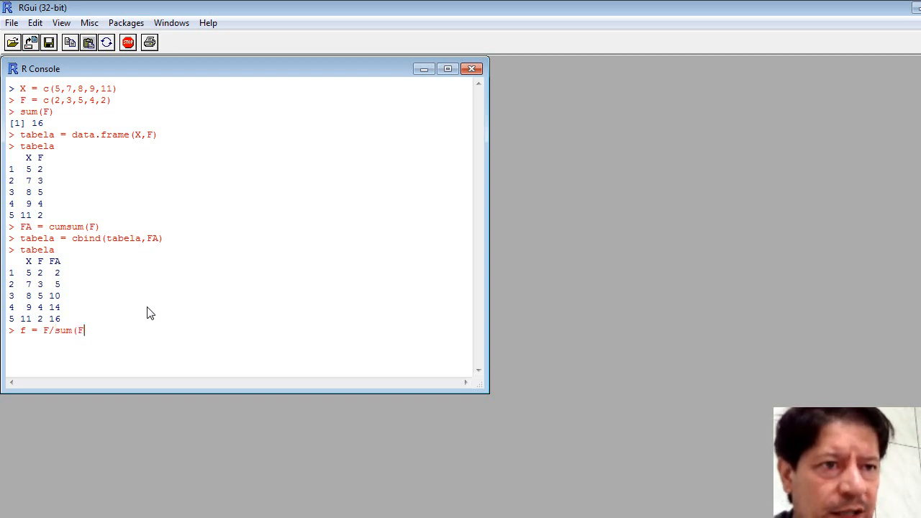
type(")")
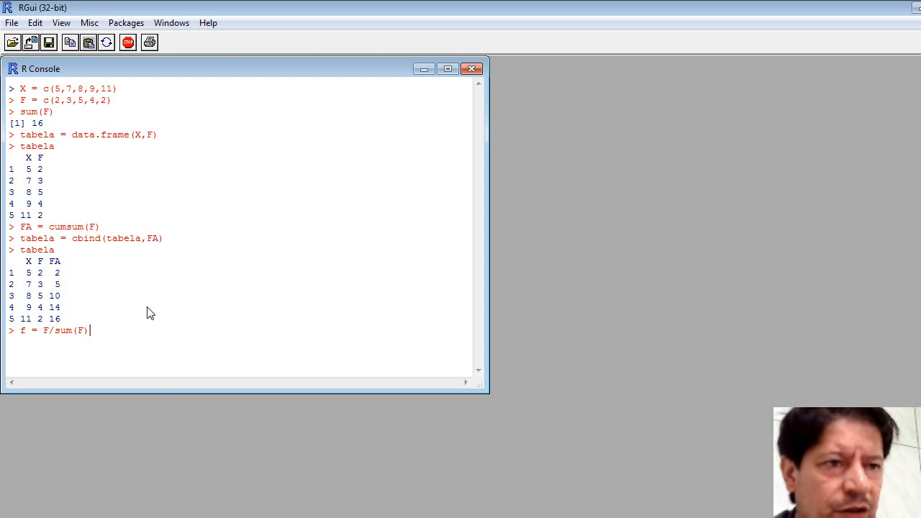
type("*")
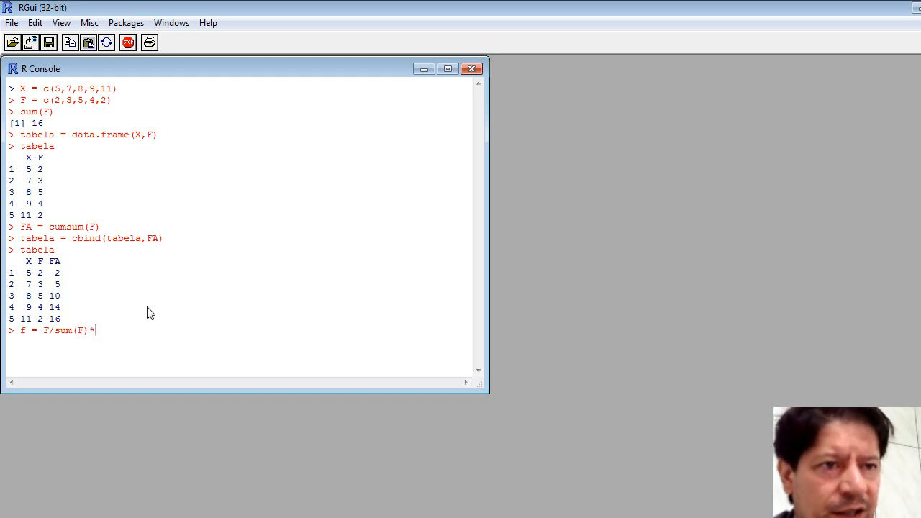
type("11")
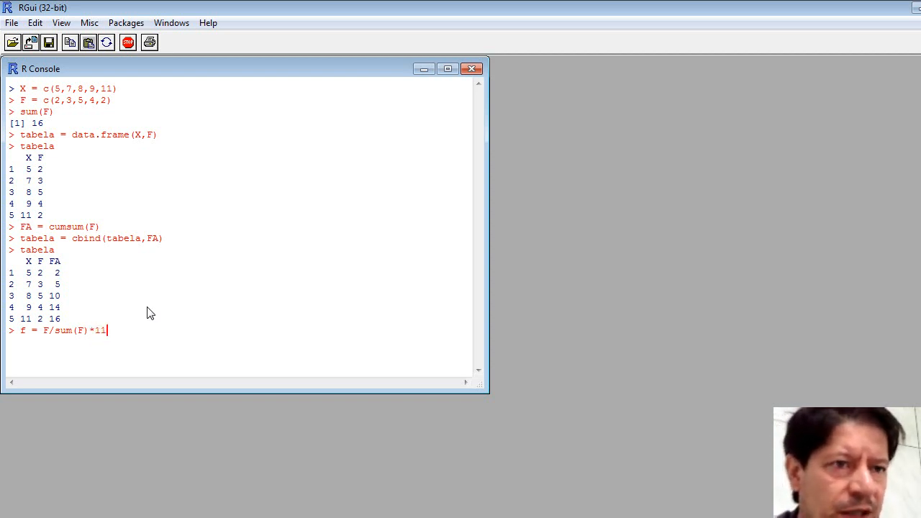
key("BackSpace")
type("00")
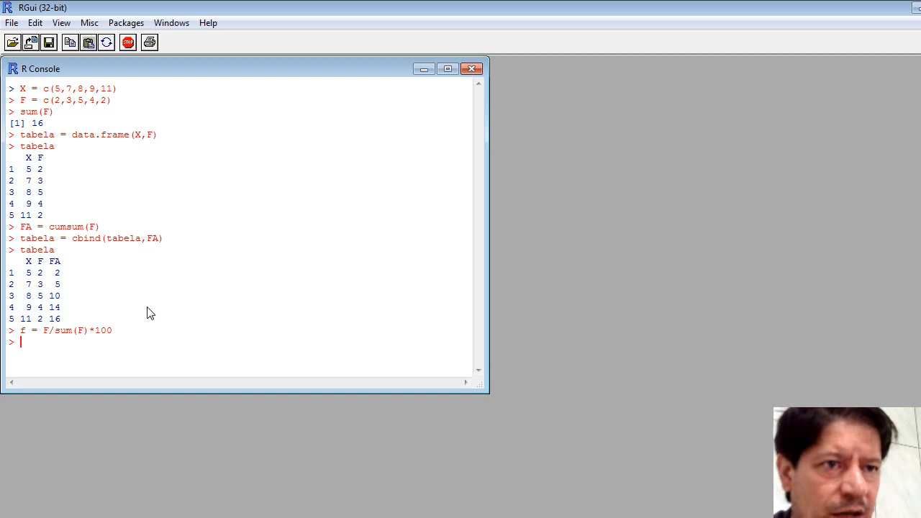
Append the f column to tabela with cbind(tabela,f), and print the updated table
type("tabela =")
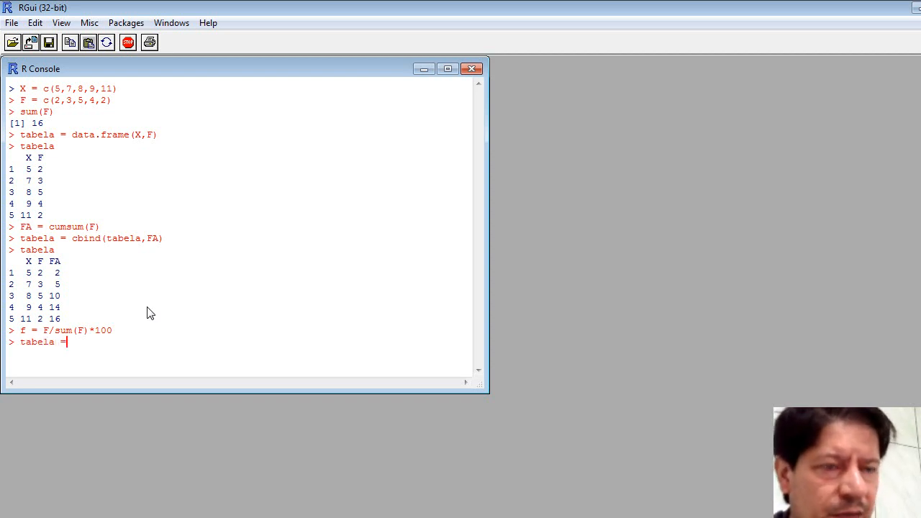
type(" cbind(")
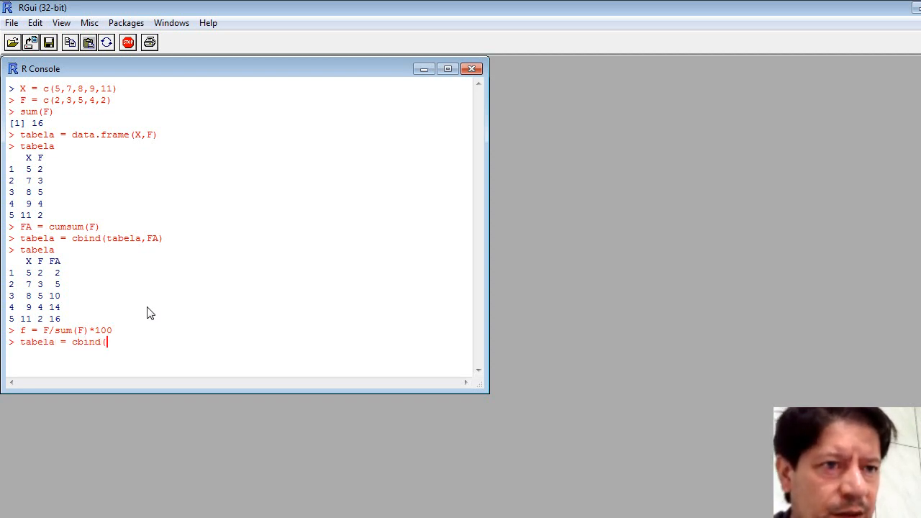
type("tabela,f")
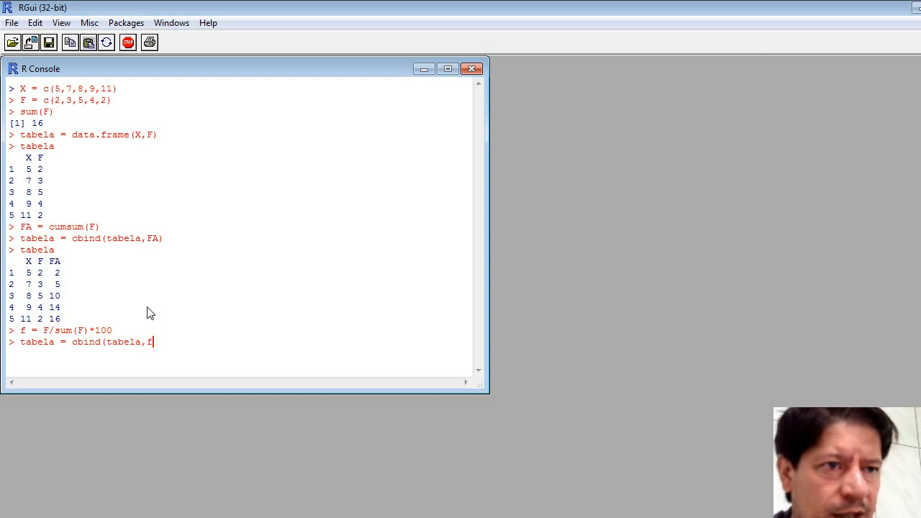
type(")tabela")
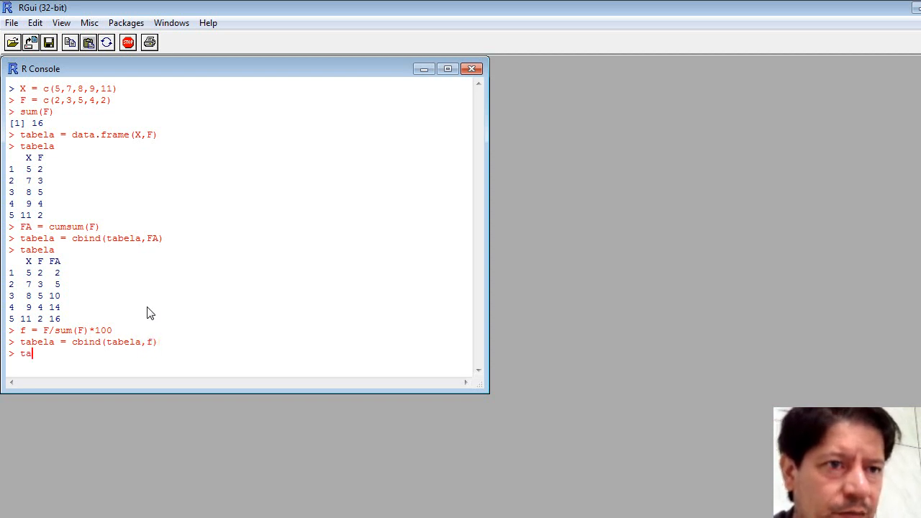
key("Return")
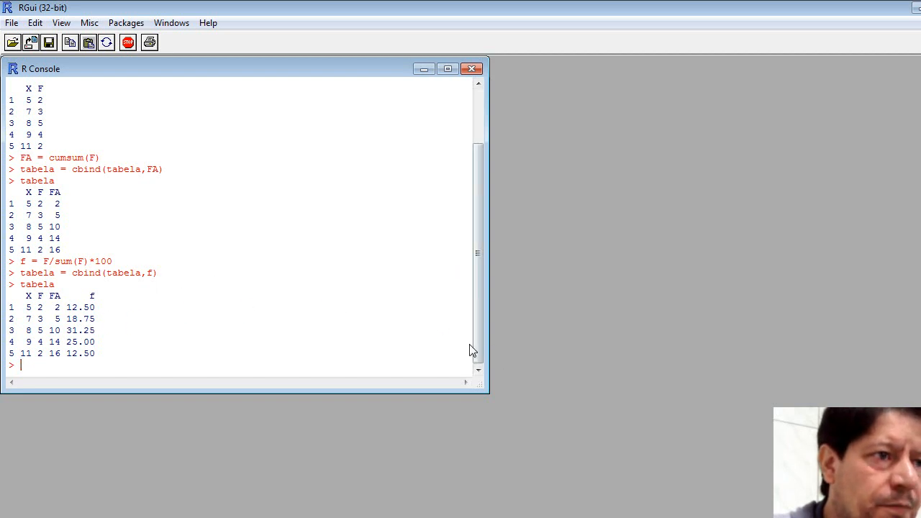
Define the vector dados as c(rep(5,2),rep(7,3),rep(8,5),rep(9,4),rep(11,2)), and print it
mouse_move(473, 344)
left_mouse_down()
mouse_move(477, 276)
mouse_move(470, 328)
left_mouse_up()
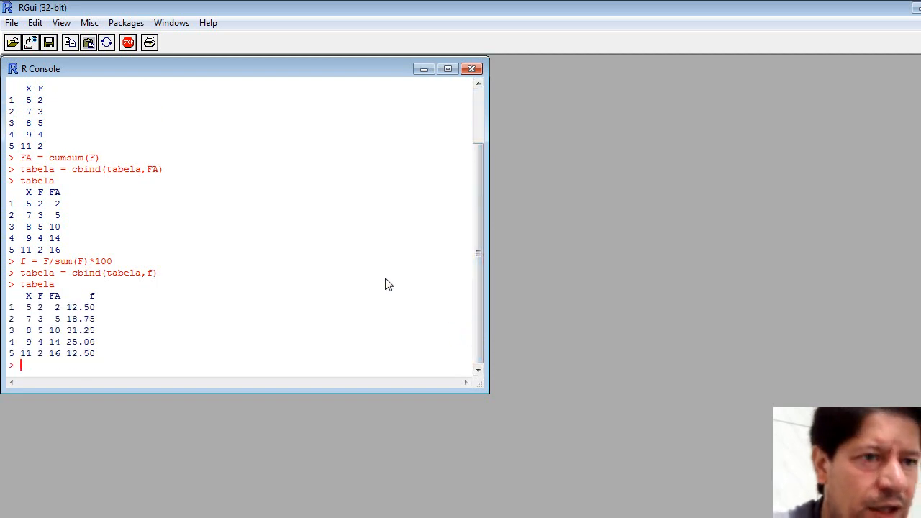
type("dad")
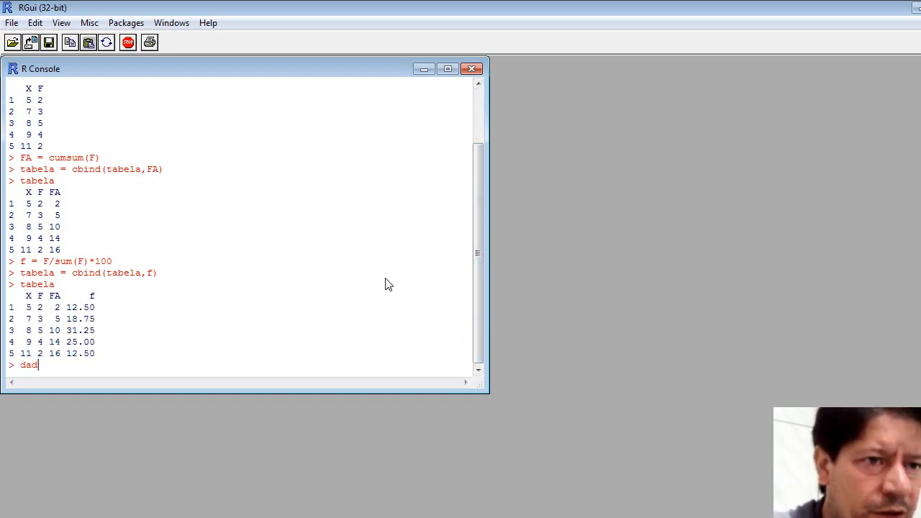
type("os =")
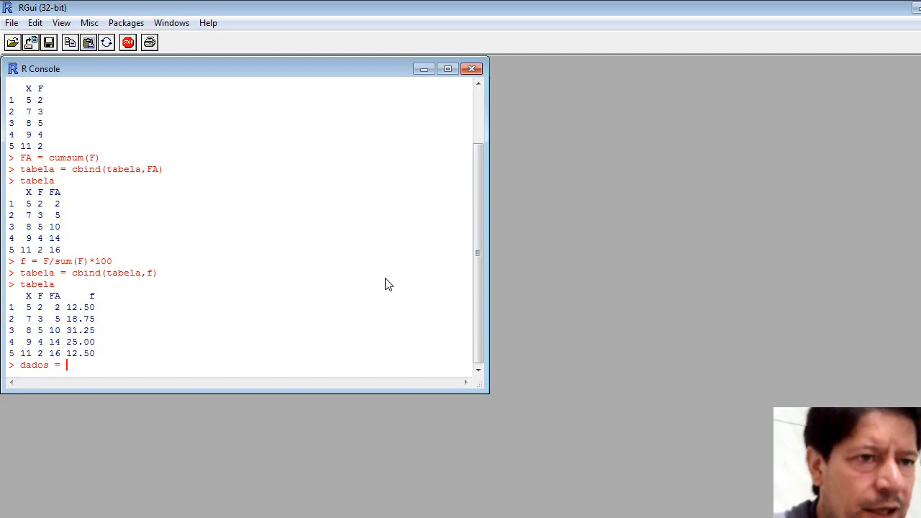
type(" c(")
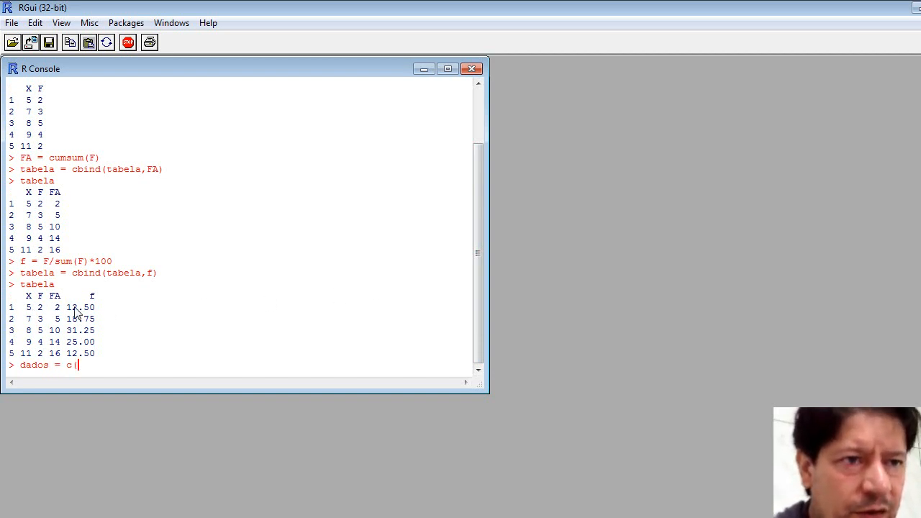
type("rep(")
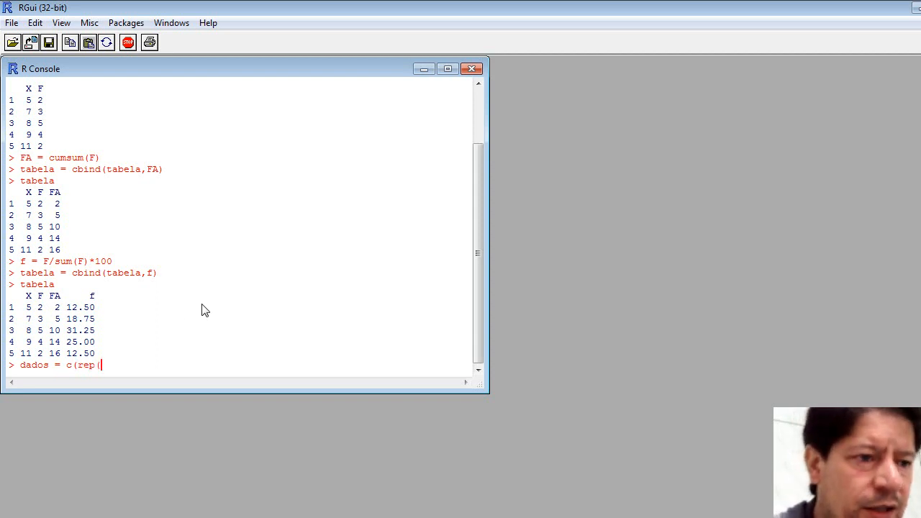
type("5")
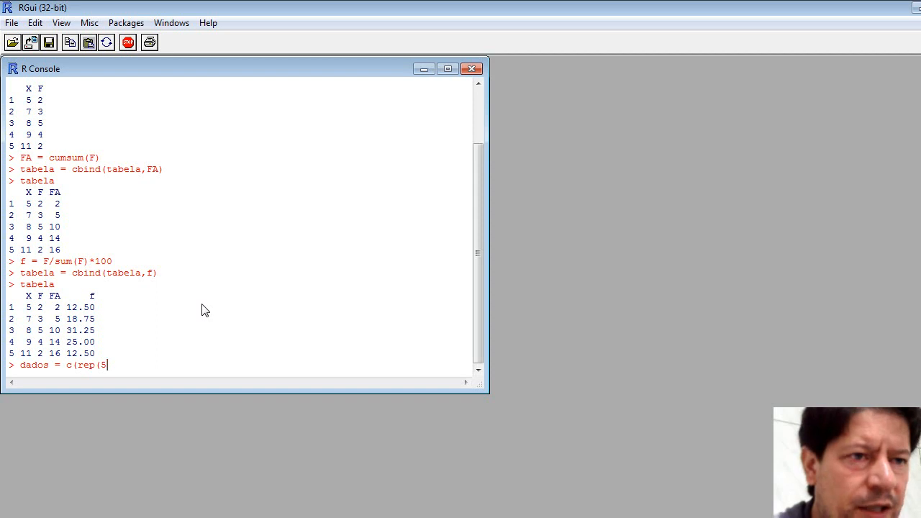
type(",2),rep")
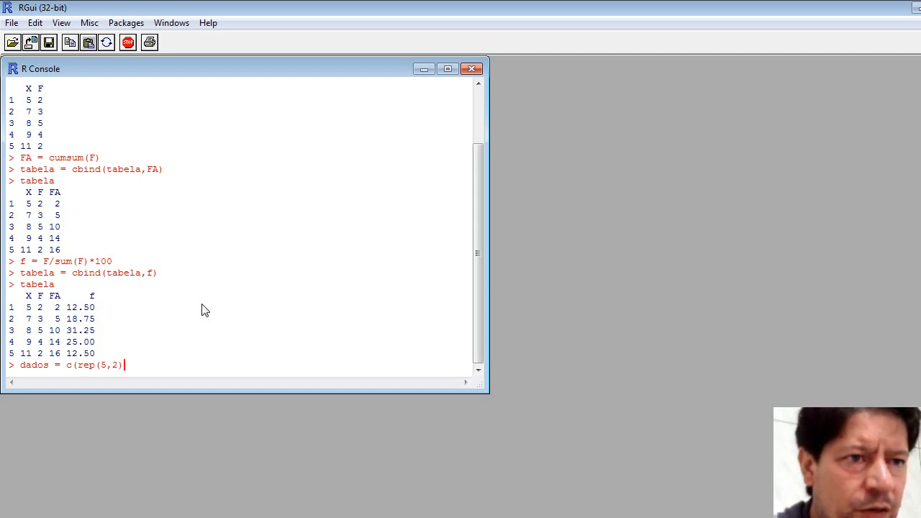
type("(")
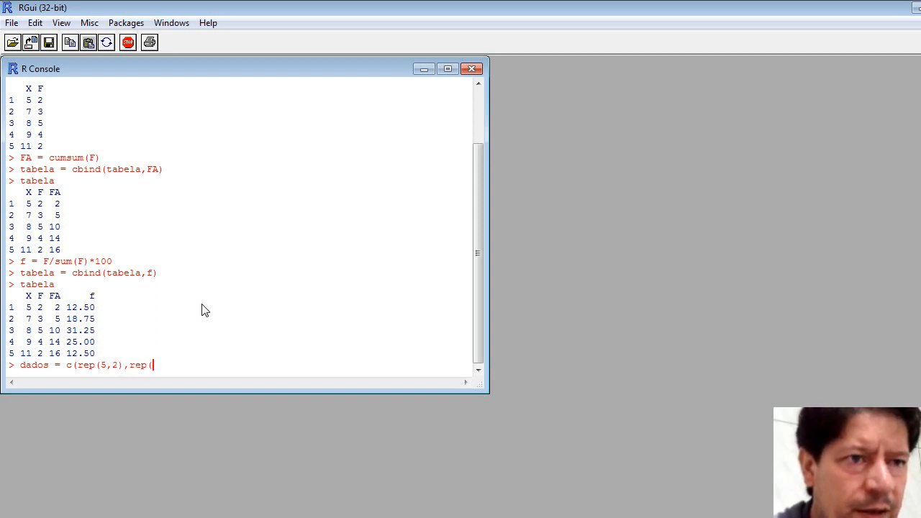
type("7,")
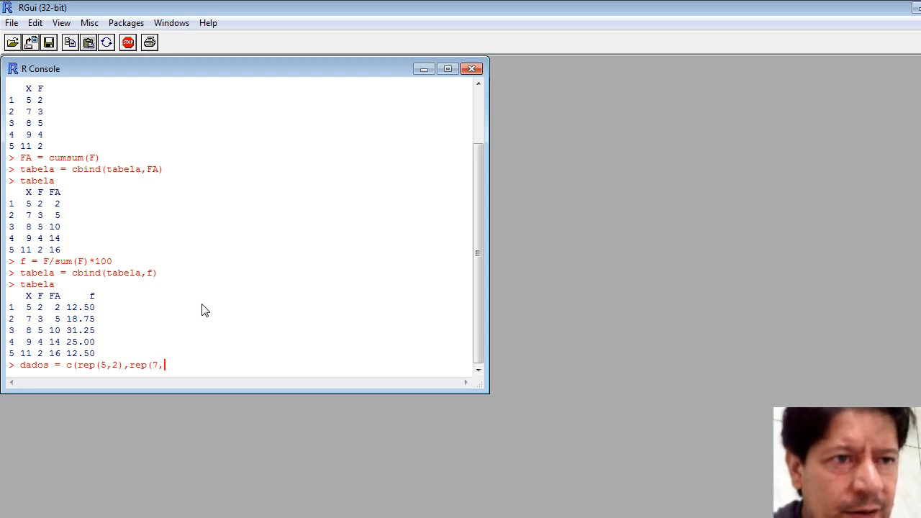
type("3")
type("),rep")
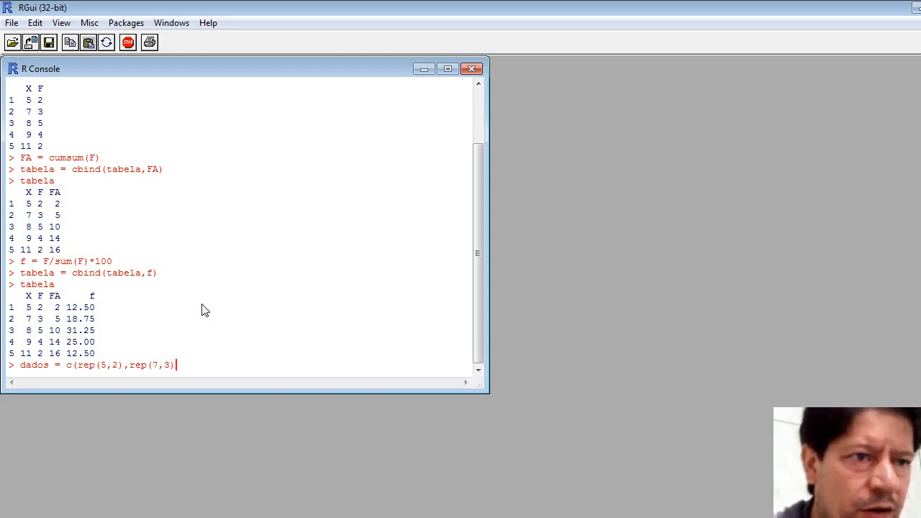
type("(8")
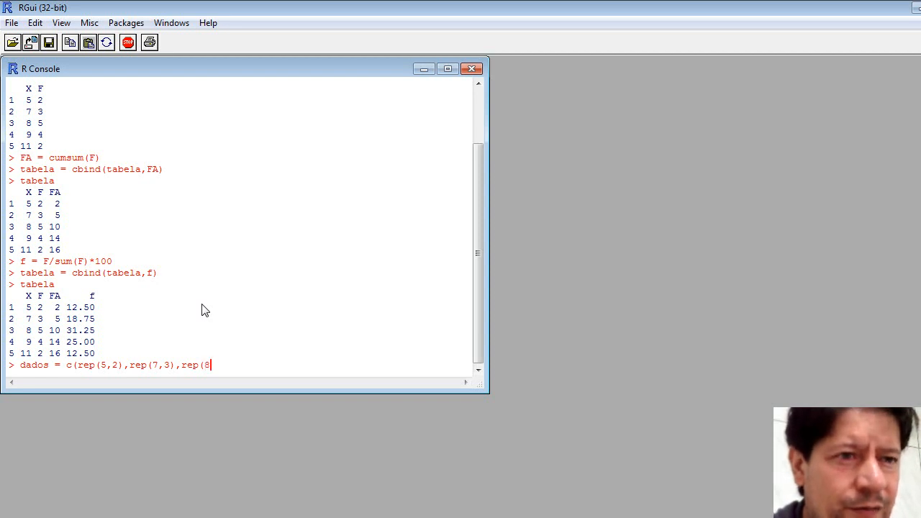
type(",5)")
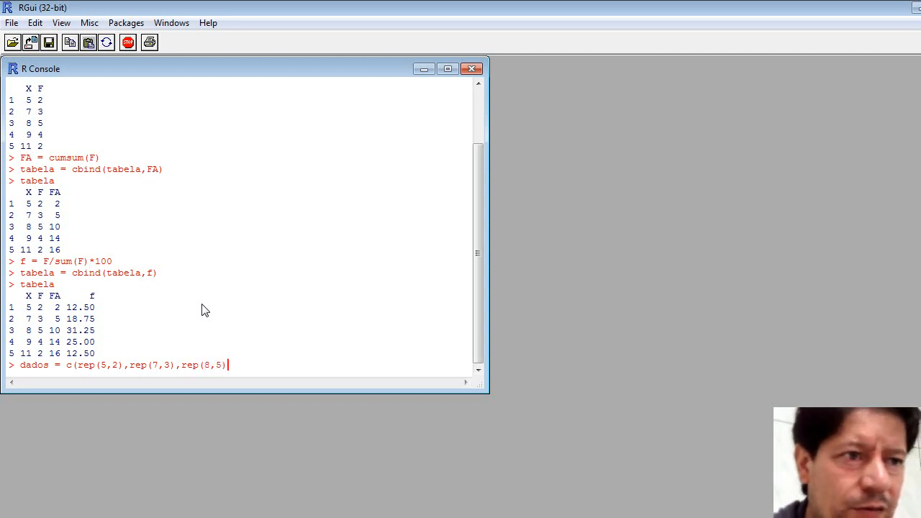
type(",rep(")
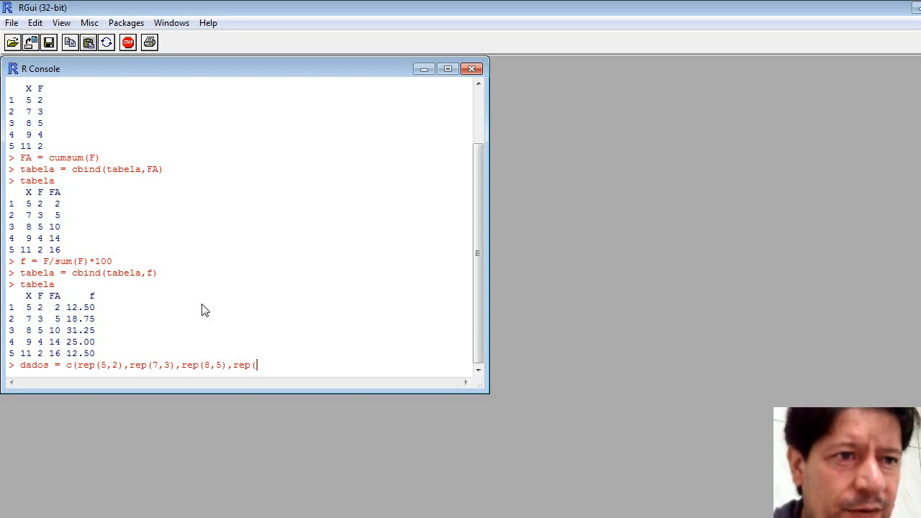
type("9,4")
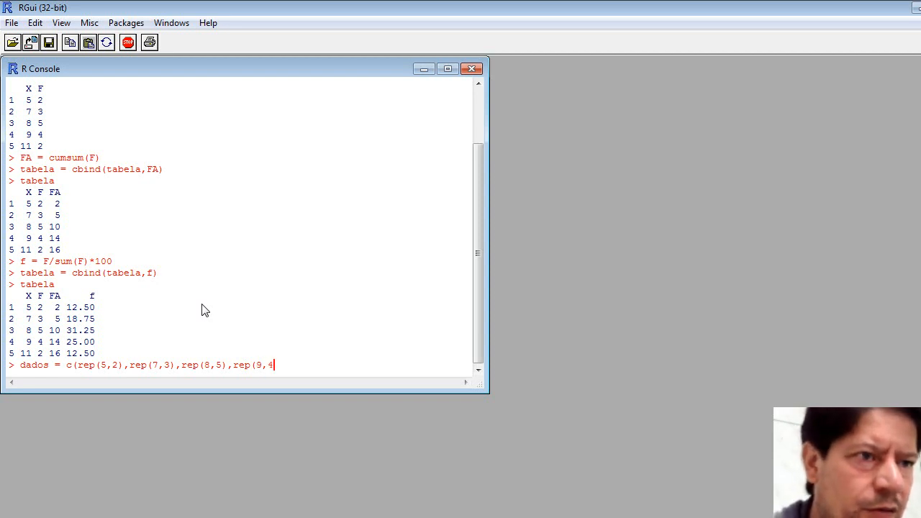
type("),rep(")
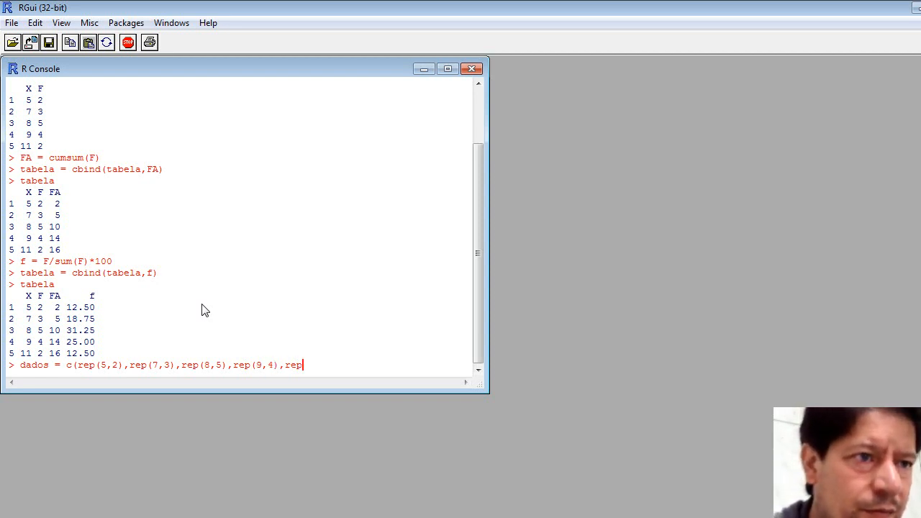
type("11,2")
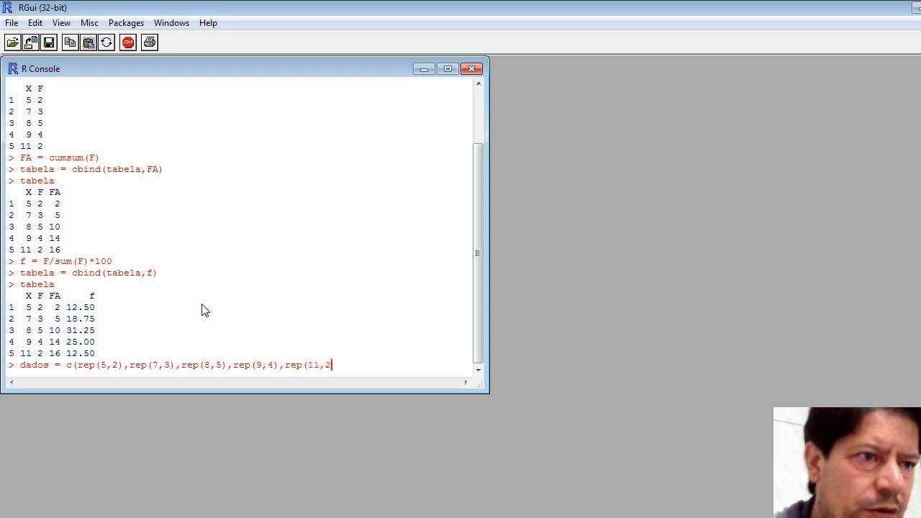
type("))")
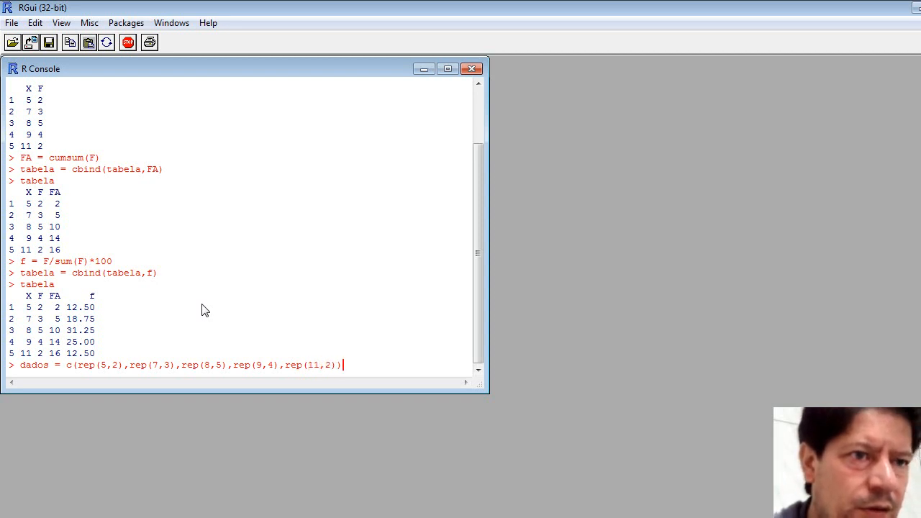
key("Return")
type("dados")
key("Return")
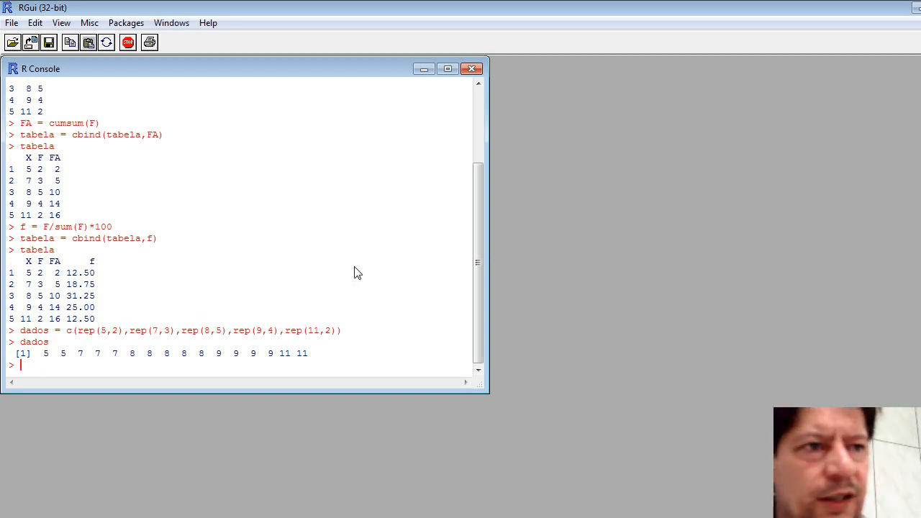
type("len")
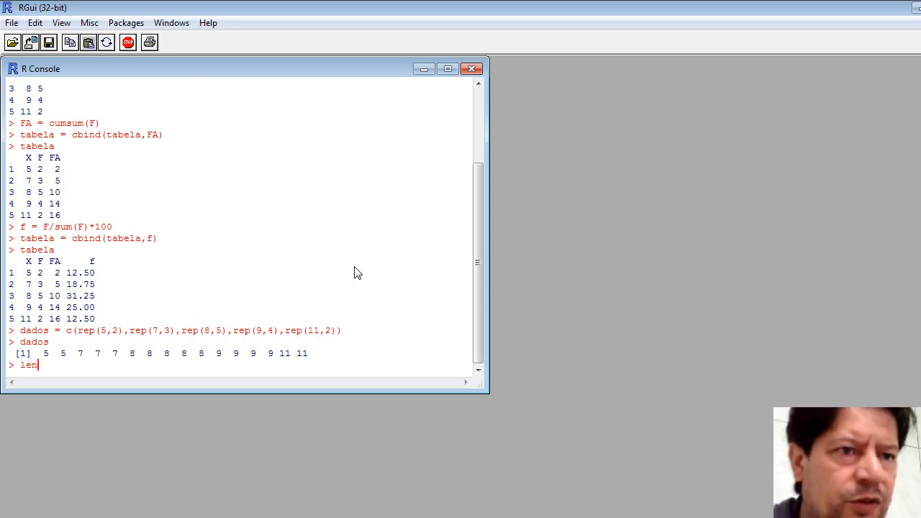
type("gth(dados)")
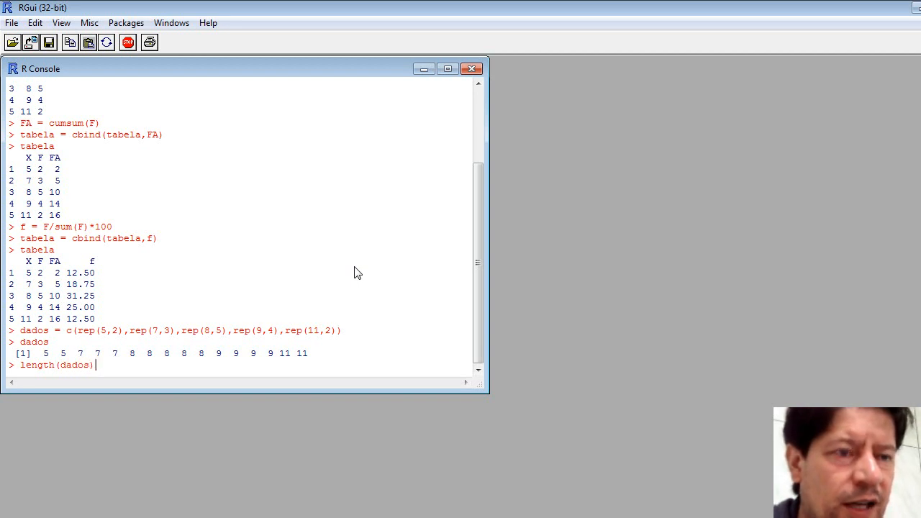
key("BackSpace")
key("BackSpace")
key("BackSpace")
key("BackSpace")
key("BackSpace")
key("BackSpace")
key("BackSpace")
key("BackSpace")
key("BackSpace")
key("BackSpace")
key("BackSpace")
key("BackSpace")
key("BackSpace")
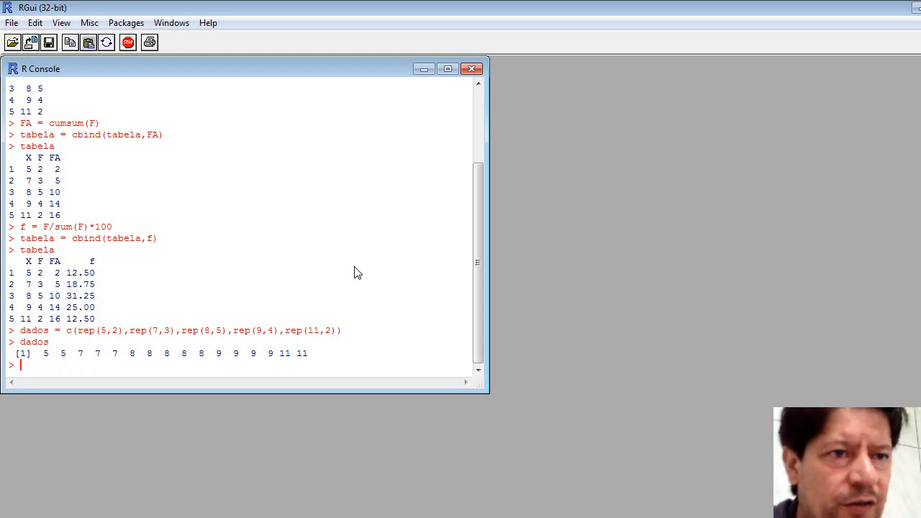
Compute the sum of all values in the dados vector with sum(dados)
type("sum(dad")
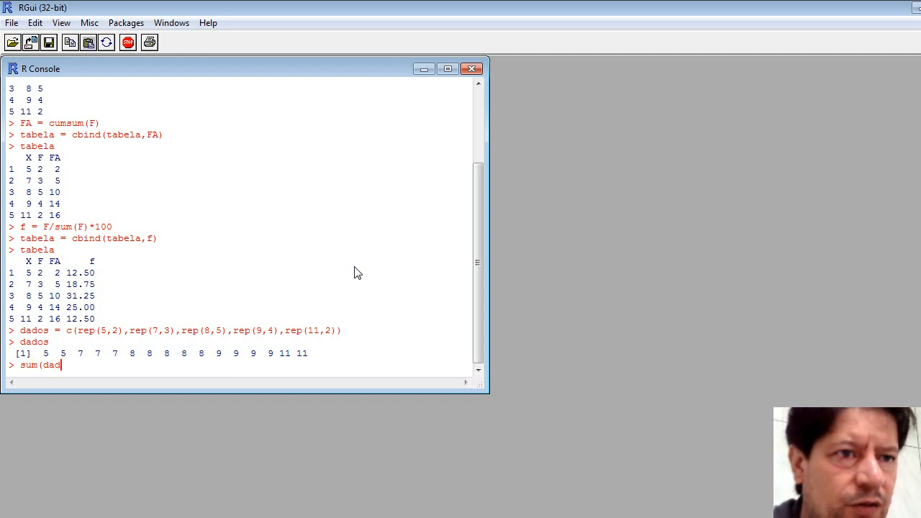
type("os)")
key("Return")
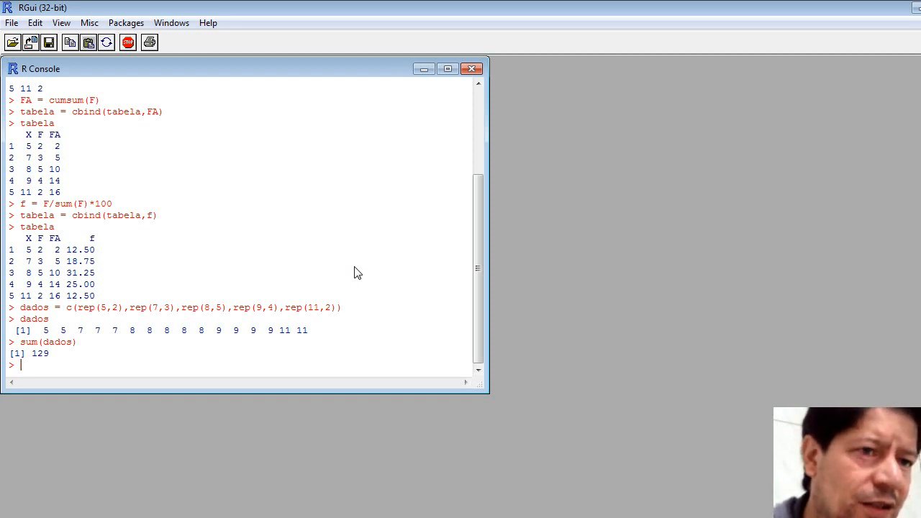
Compute the number of elements in dados with length(dados) and its descriptive statistics with summary(dados)
type("length(")
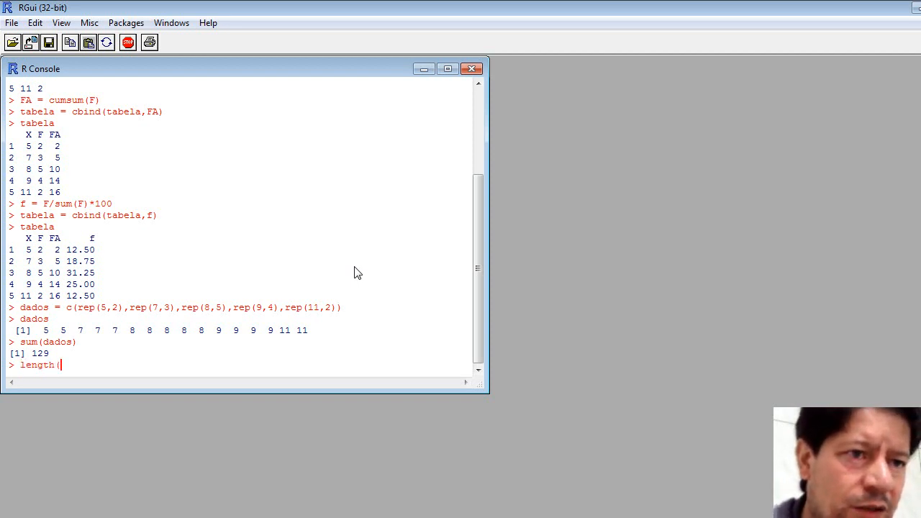
type("dados)")
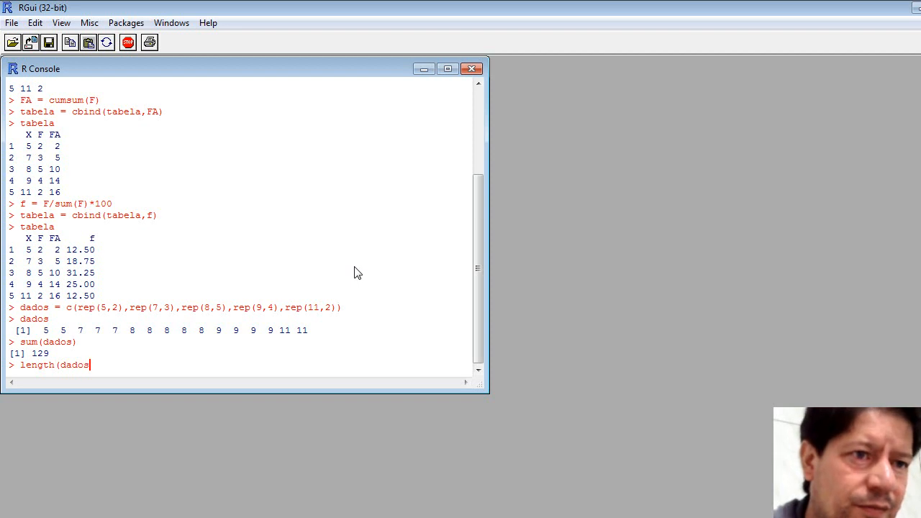
key("Return")
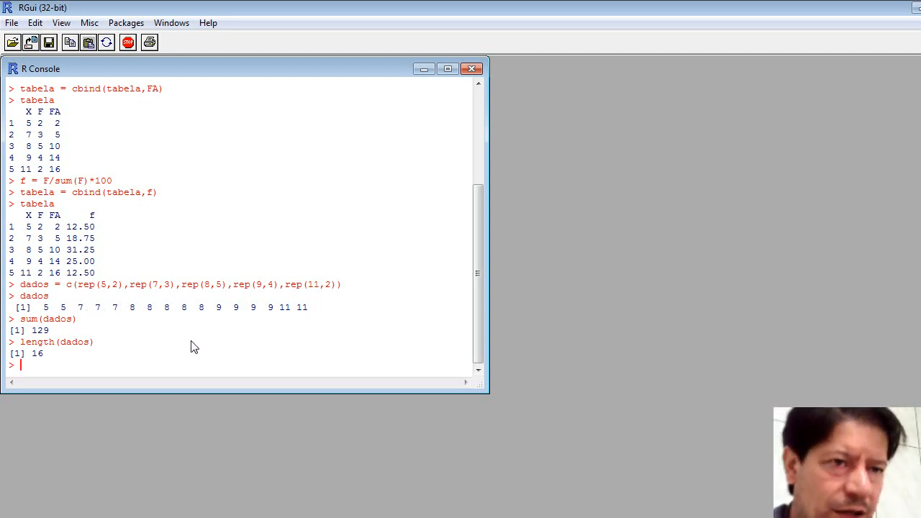
type("sum")
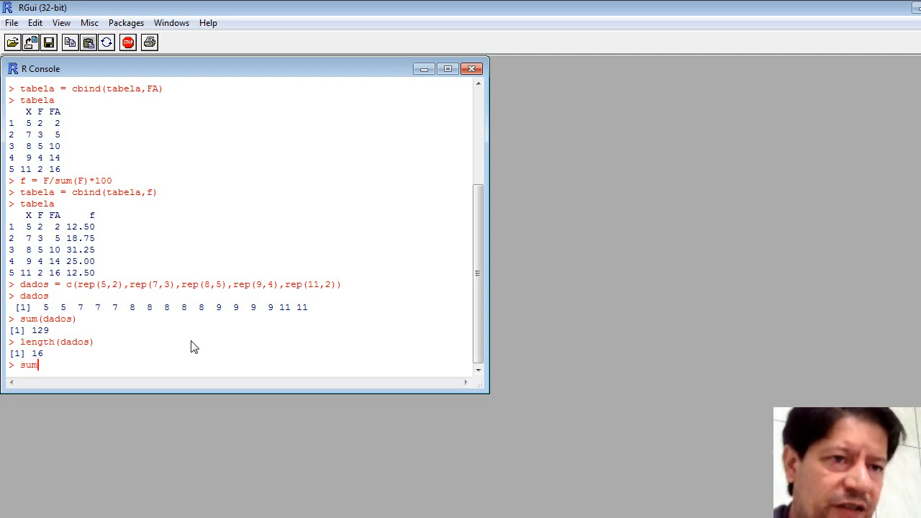
type("mary(dados)")
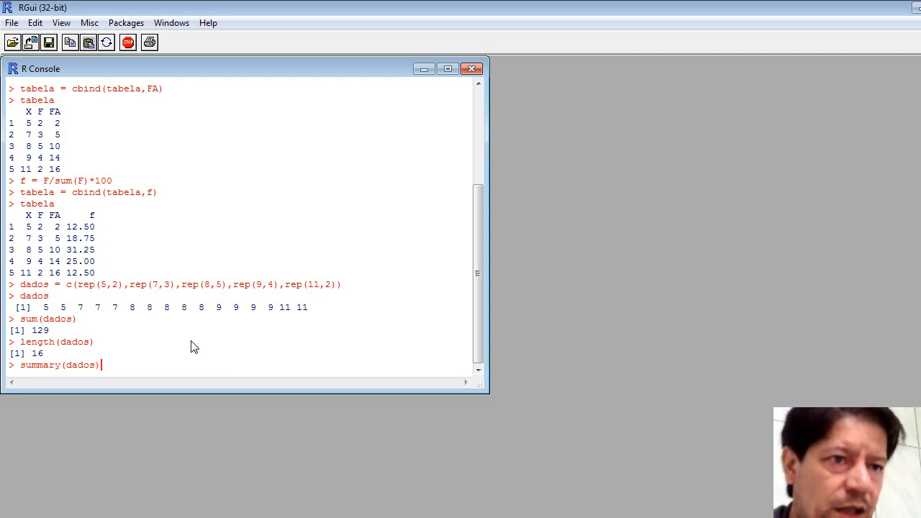
key("Return")
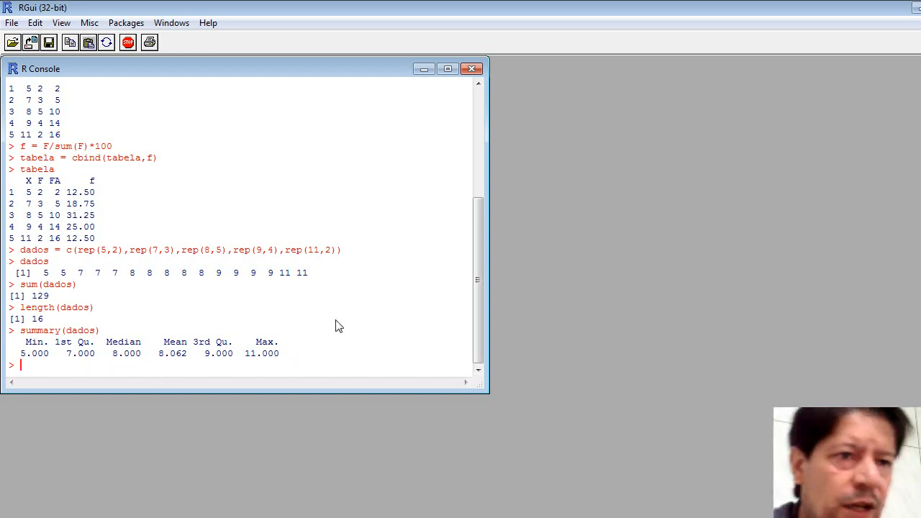
Compute the variance and standard deviation of dados with var(dados) and sd(dados)
type("var")
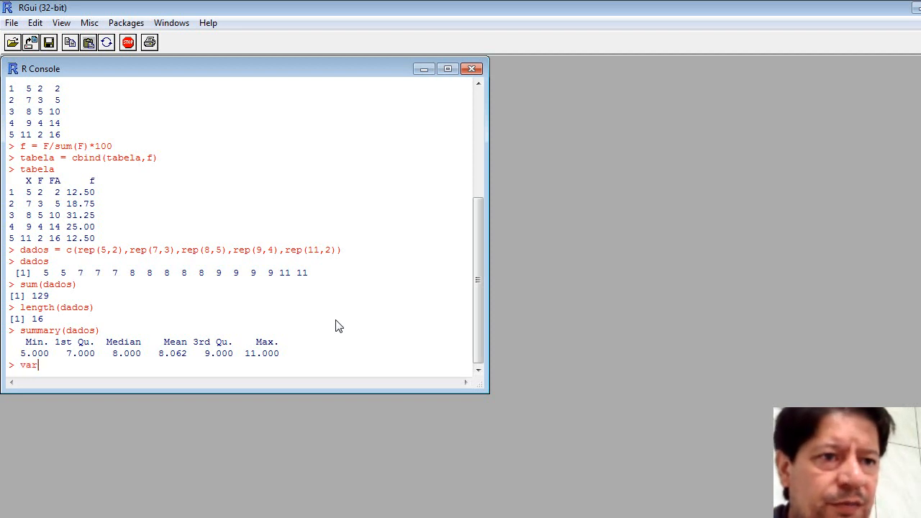
type("(dados)")
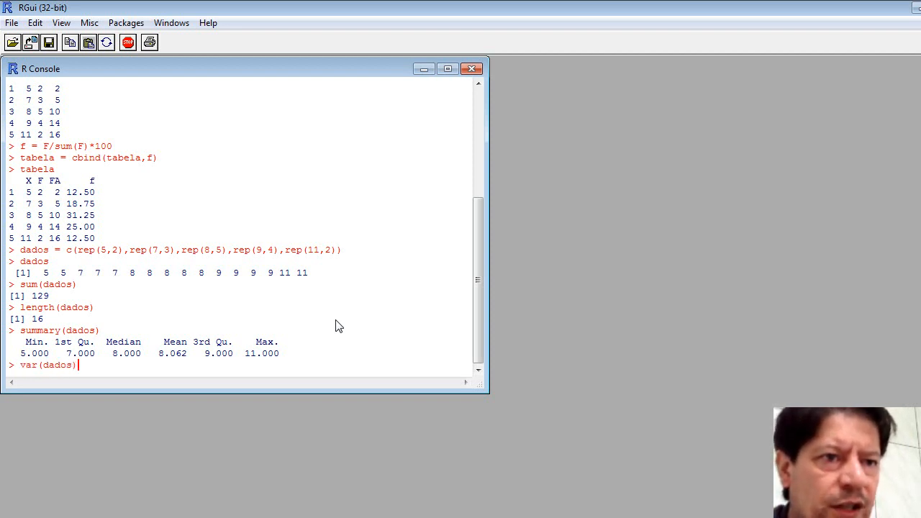
key("Return")
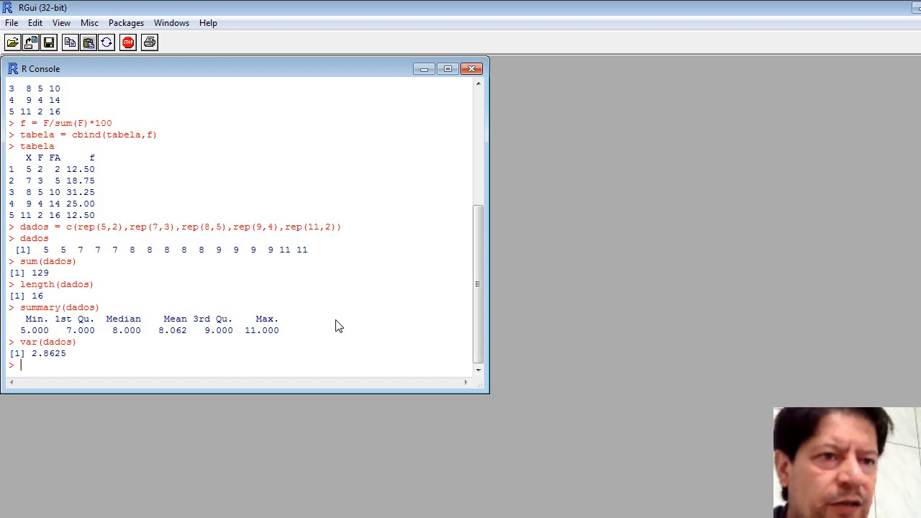
type("sd(dados")
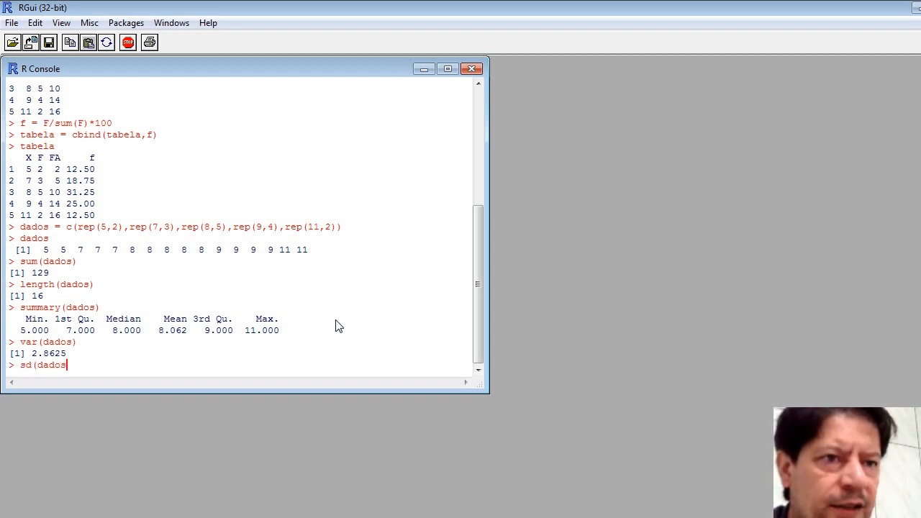
type(")")
key("Return")
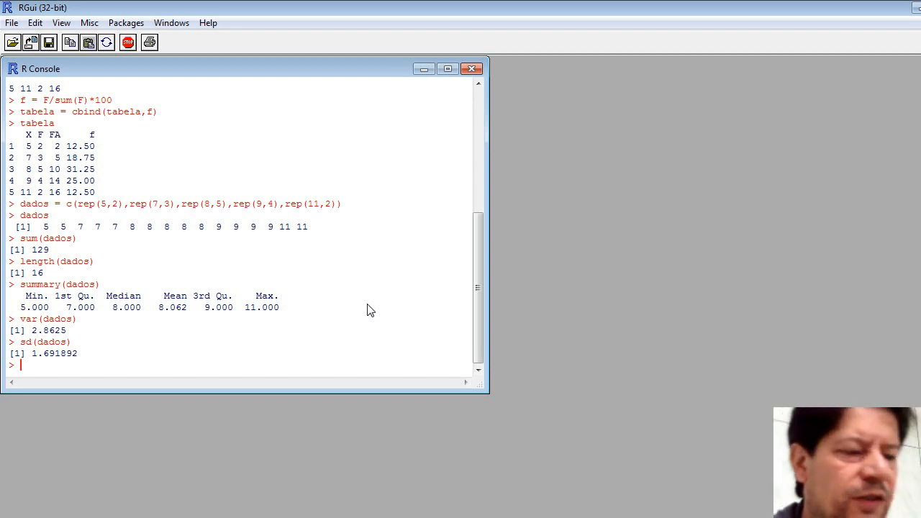
Begin a barplot command that uses the frequency vector F as the bar heights
type("barp")
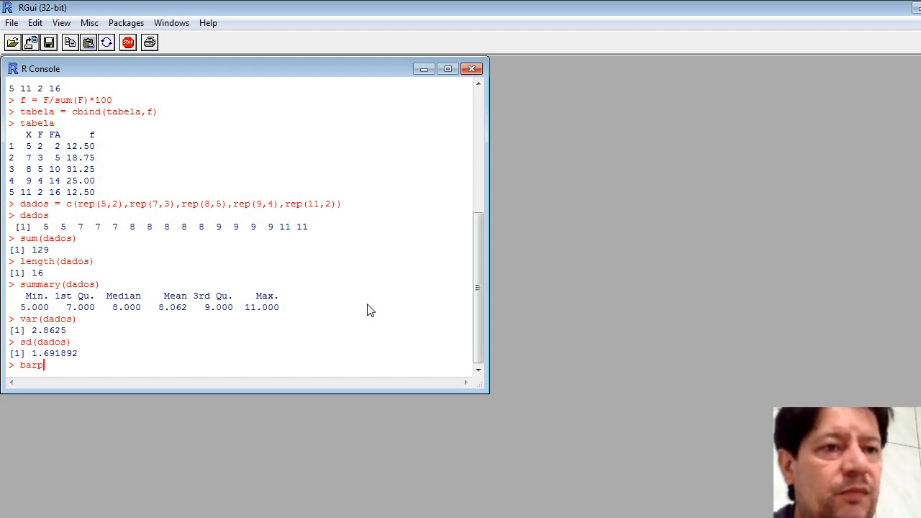
type("lot(d")
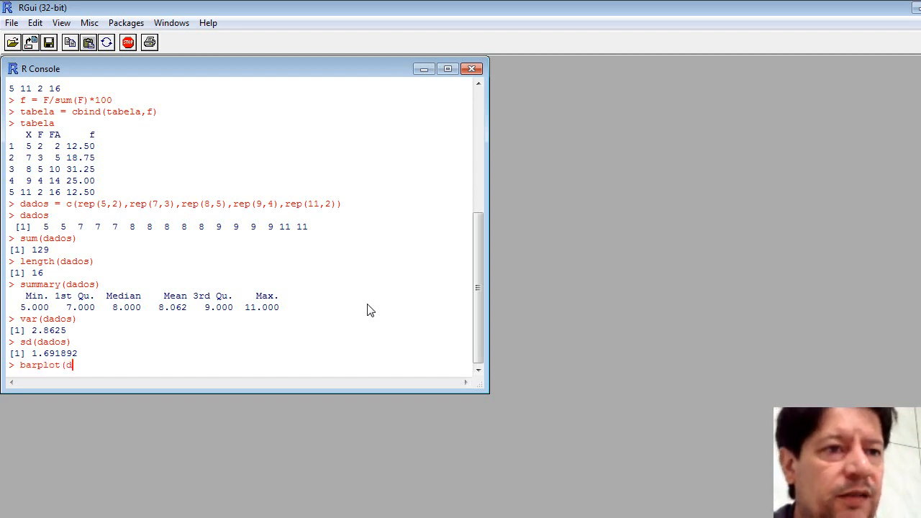
type("ados,")
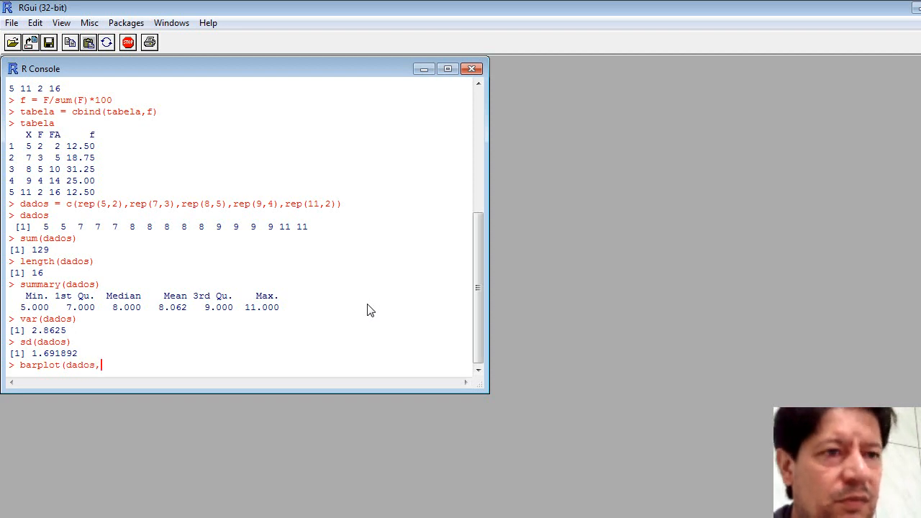
type("names.arg=")
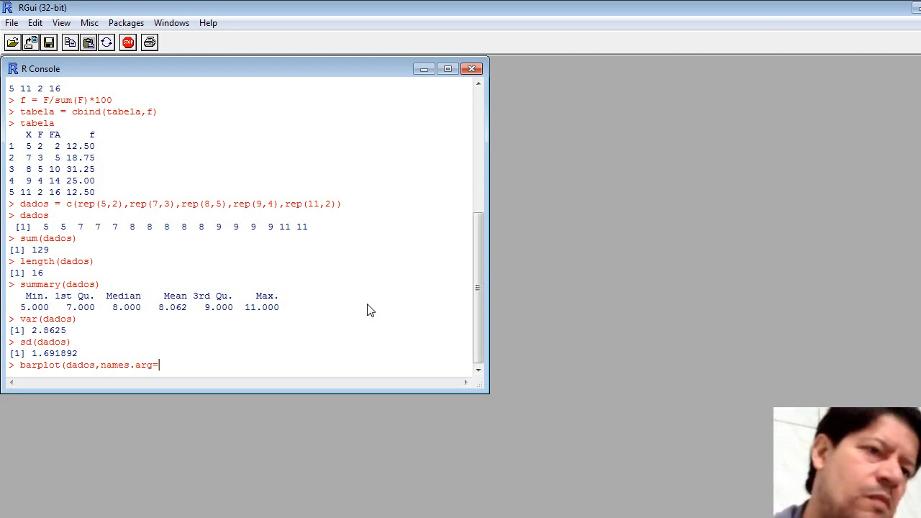
type("X")
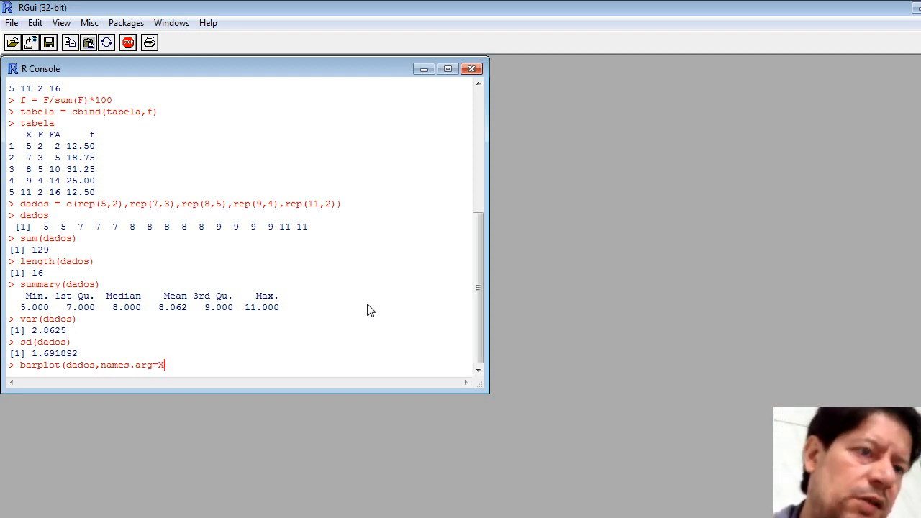
key("BackSpace")
key("BackSpace")
key("BackSpace")
key("BackSpace")
key("BackSpace")
key("BackSpace")
key("BackSpace")
key("BackSpace")
key("BackSpace")
key("BackSpace")
key("BackSpace")
key("BackSpace")
key("BackSpace")
key("BackSpace")
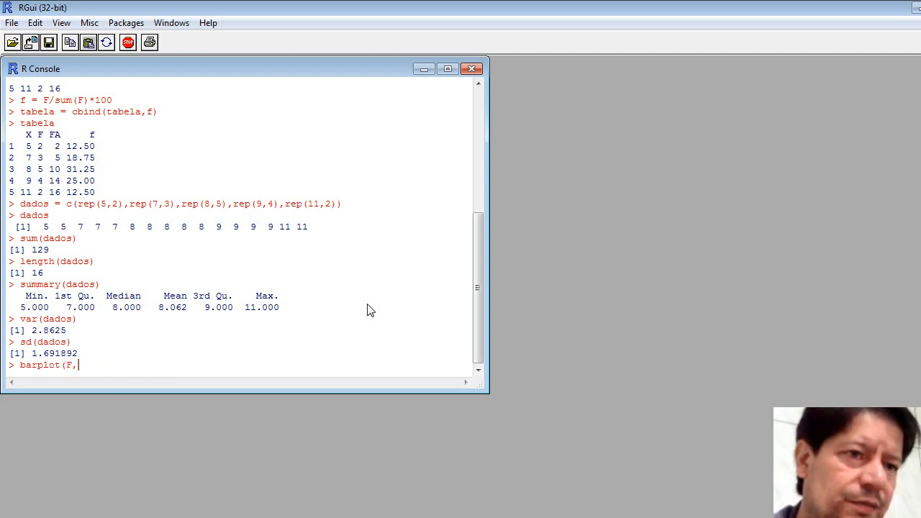
Add names.arg=X and the main title "gráfico de barras" to the barplot command
type("names.arg=X,")
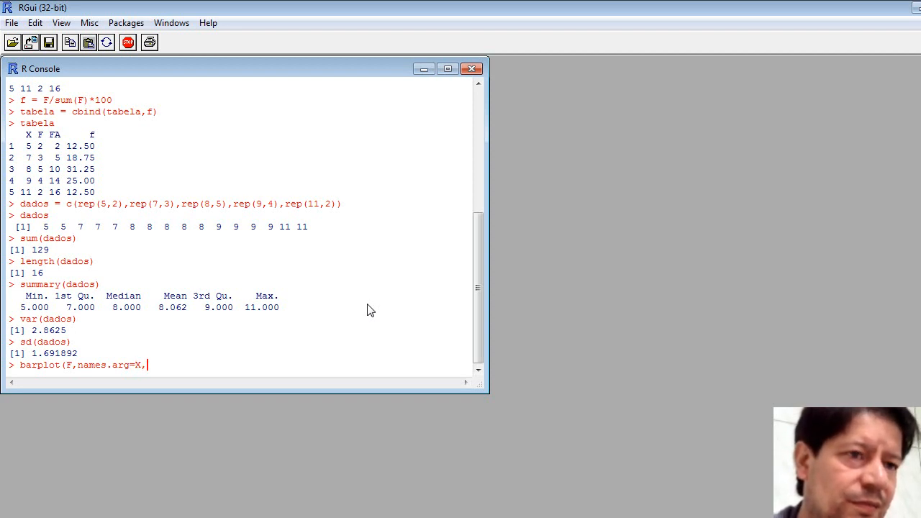
type("main")
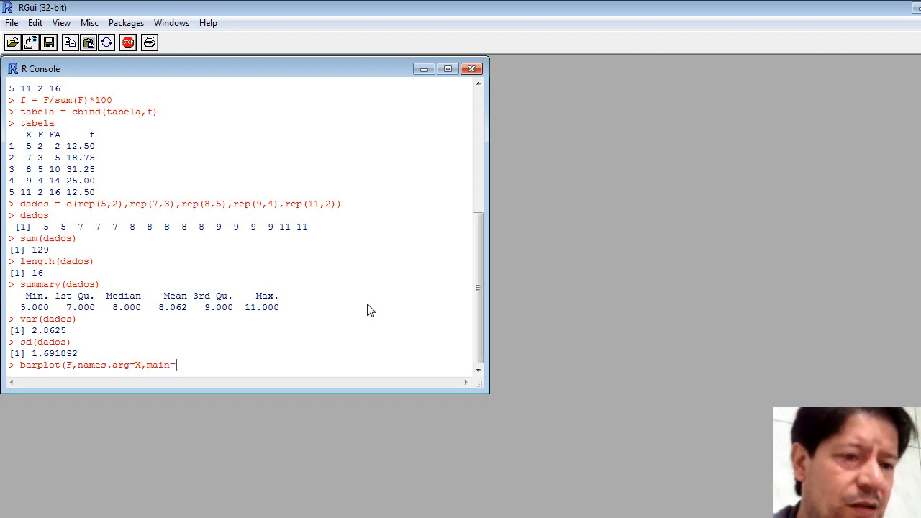
type("=\"gra")
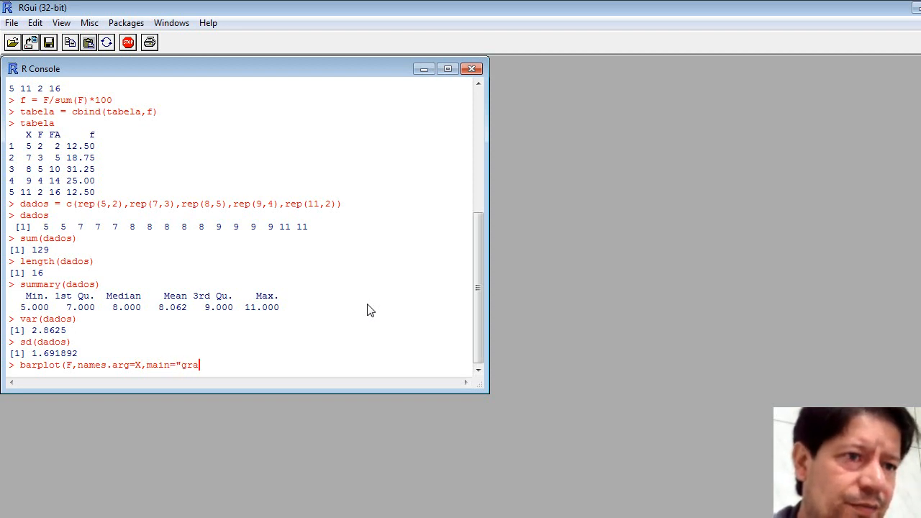
type("fico")
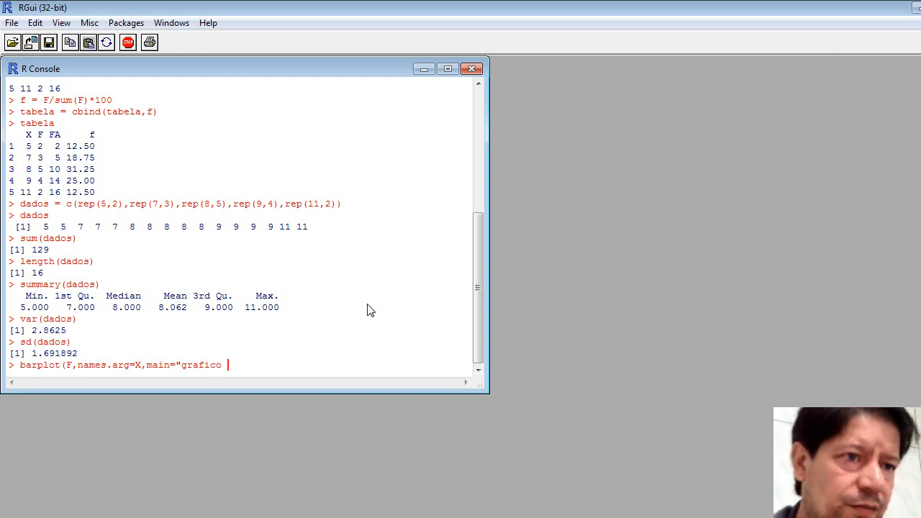
key("BackSpace")
key("BackSpace")
key("BackSpace")
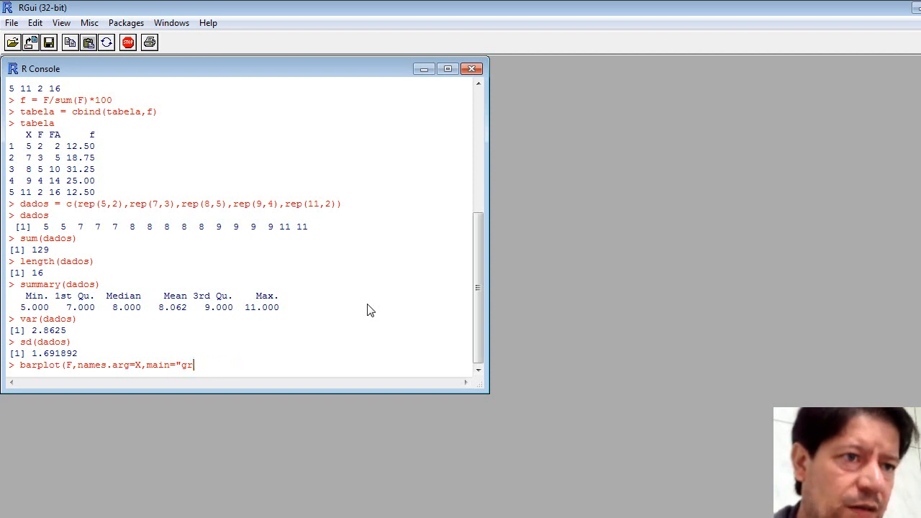
type("áfico de barras\",")
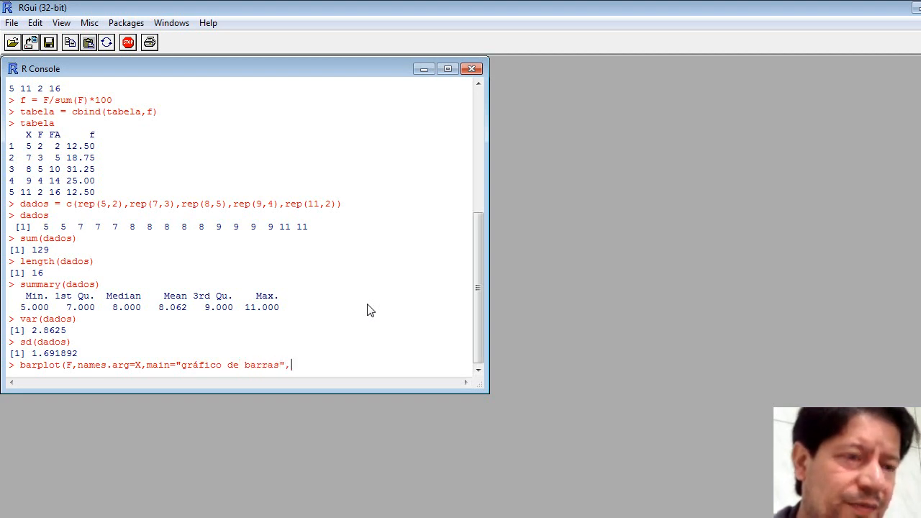
Complete the barplot command with col=3:8, xlab="valores de X" and ylab="F", and run it to draw the chart
type("col=3:8,xlab=")
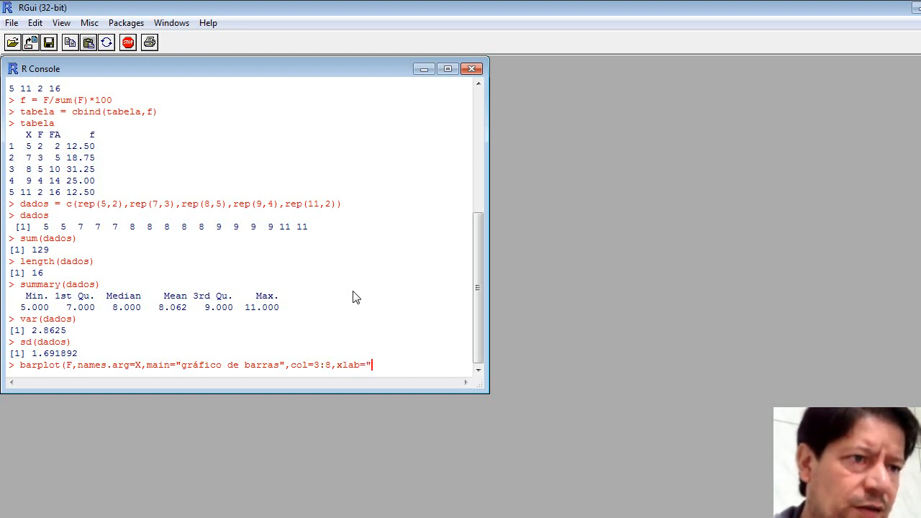
type("valores de X\",")
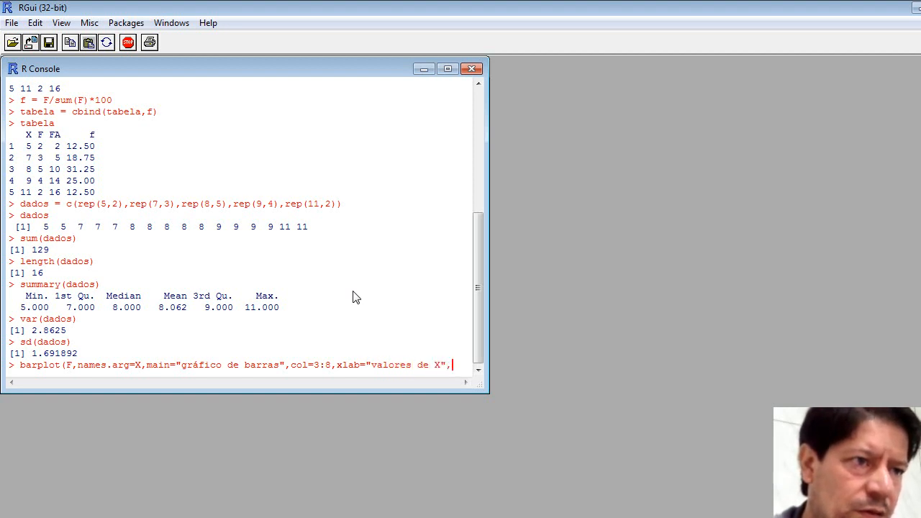
type("ylab")
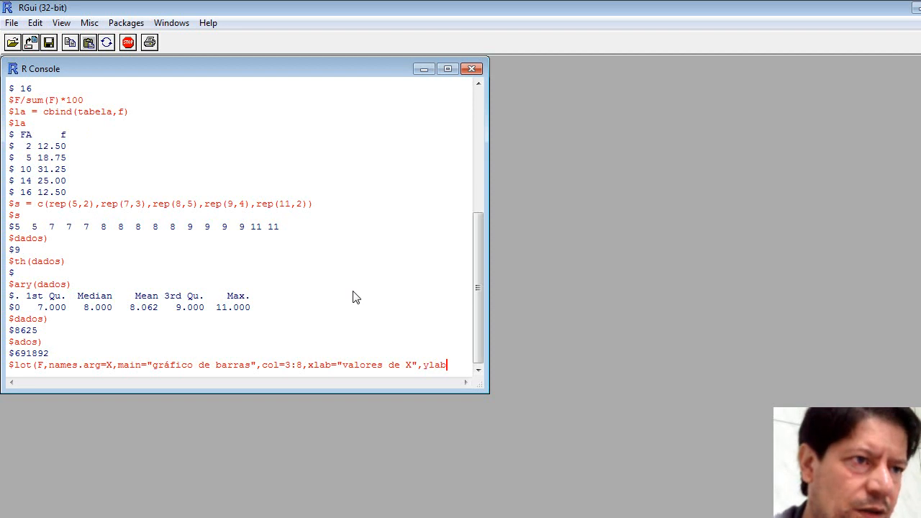
type("=\"F\"")
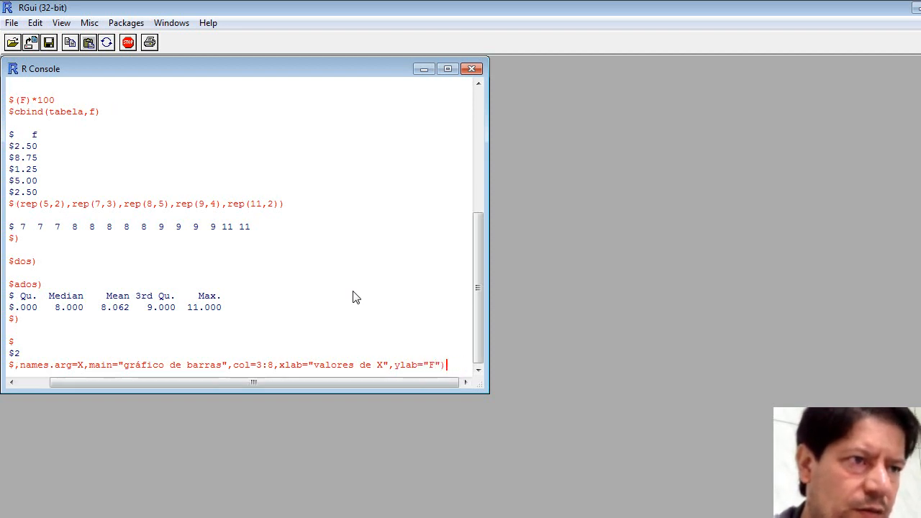
key("Return")
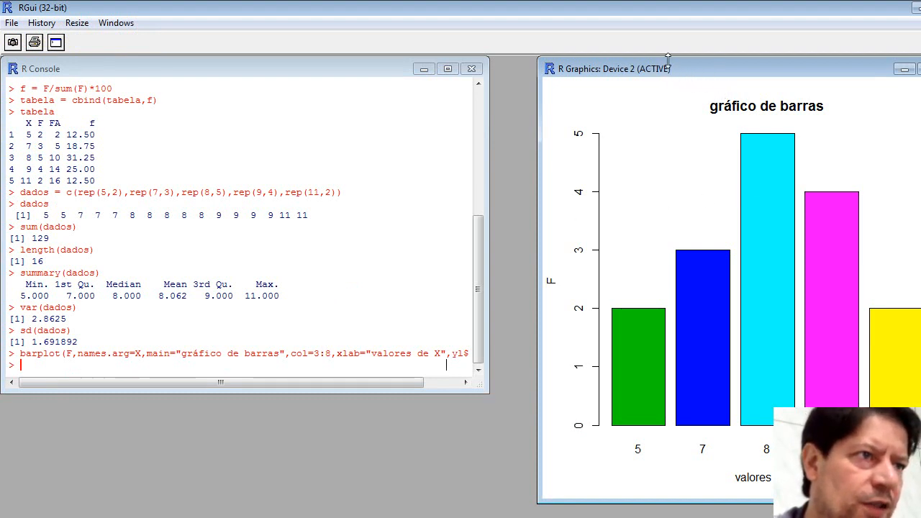
Move the bar chart window fully into view to examine the plot, and close it
left_click_drag(674, 64, 557, 60)
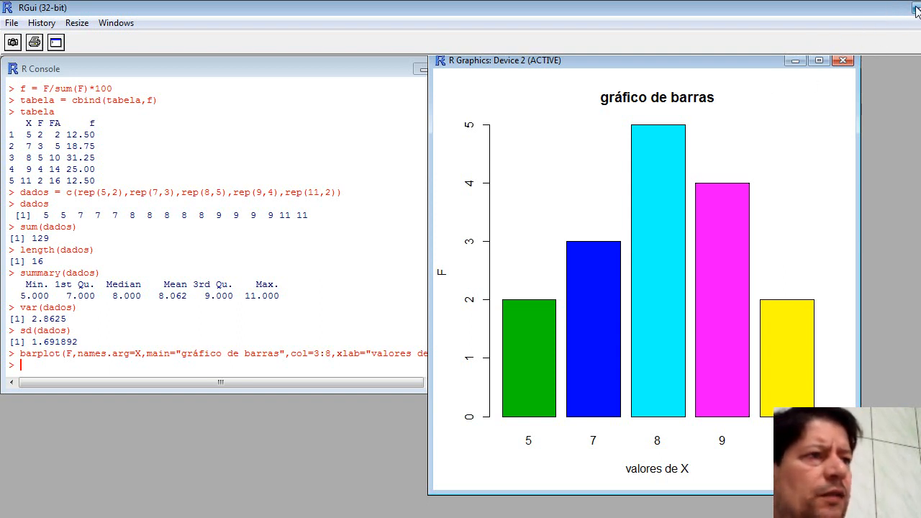
left_click(842, 61)
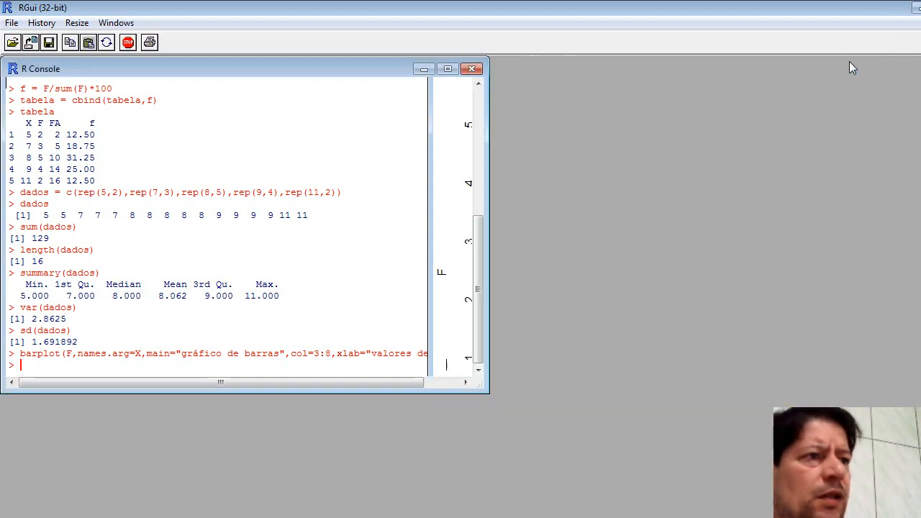
Switch from R to the Excel workbook Pasta1 containing the frequency table
left_click(918, 11)
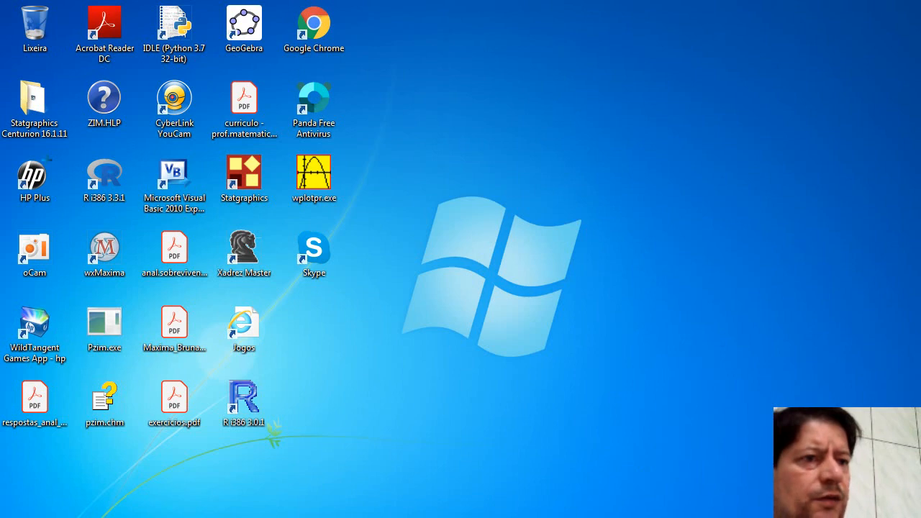
left_click(504, 517)
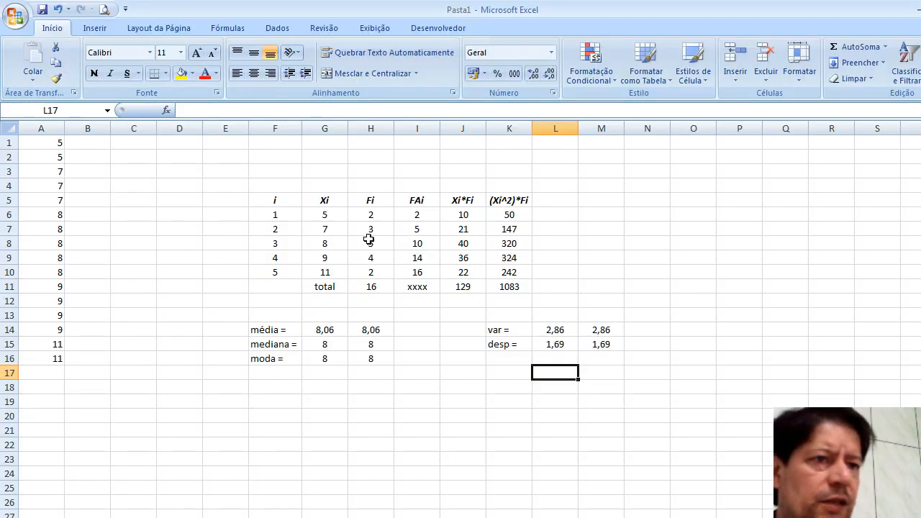
left_click(211, 399)
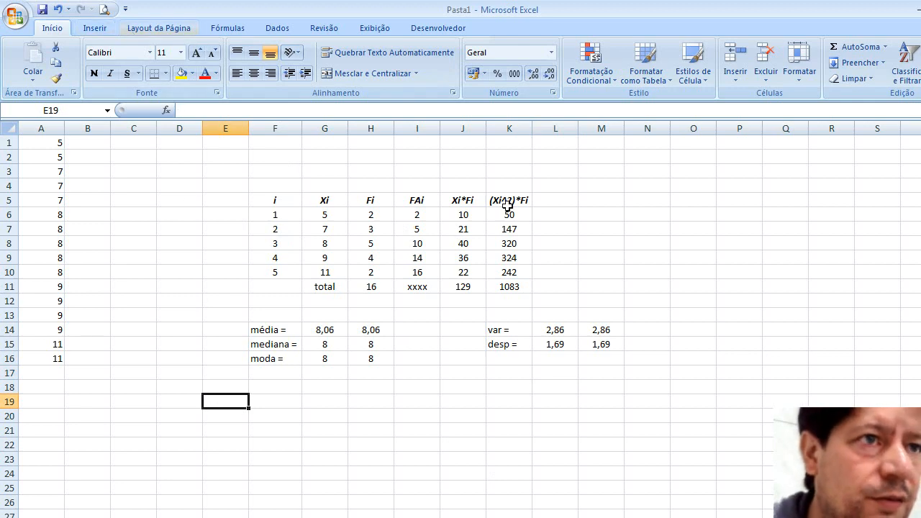
left_click(611, 200)
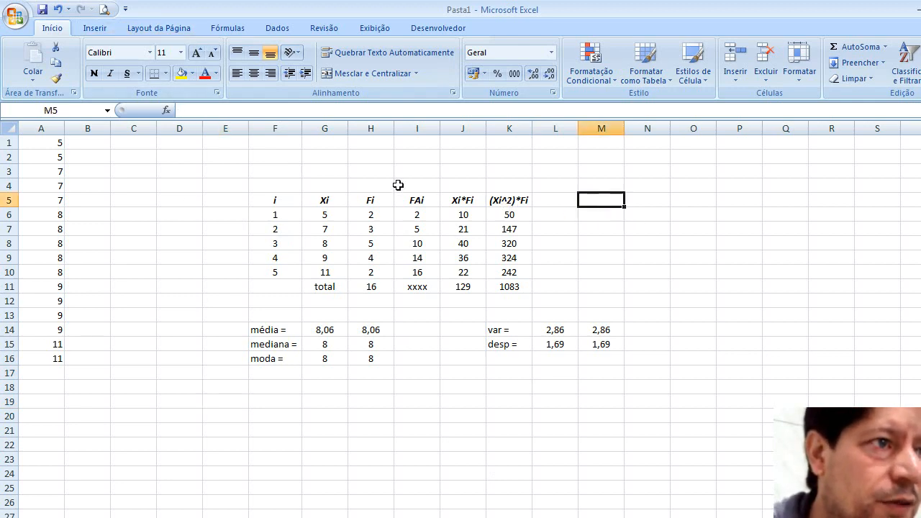
left_click(97, 28)
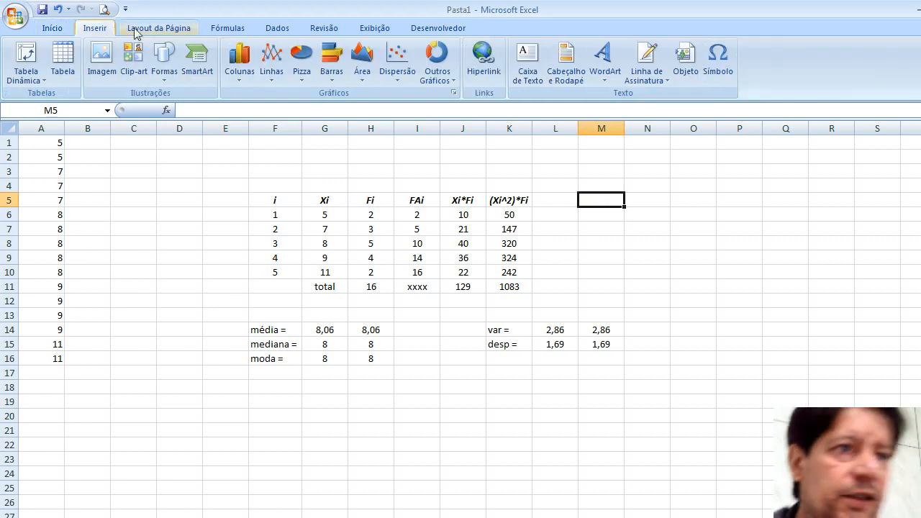
left_click(248, 76)
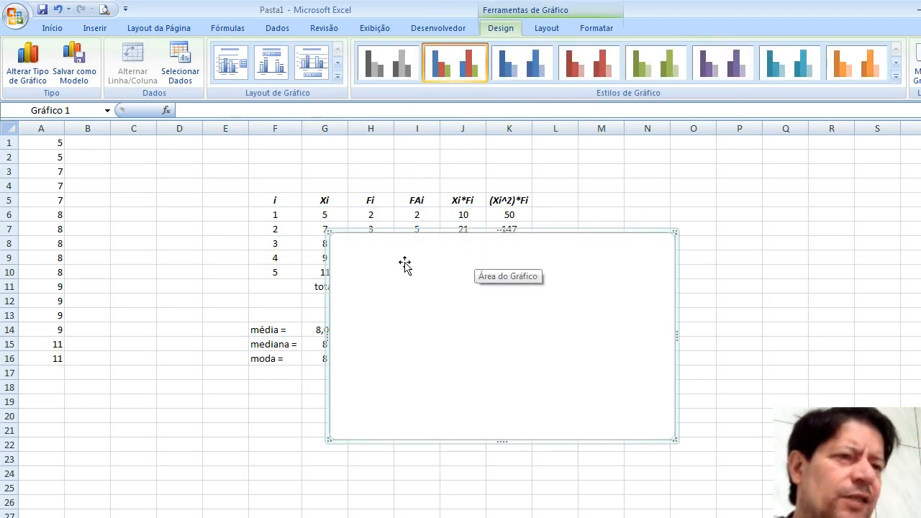
key("Delete")
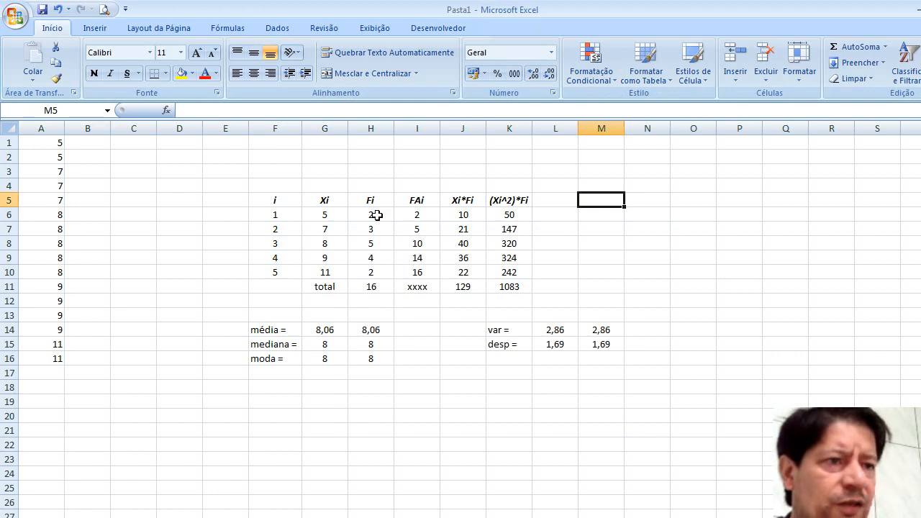
Insert a 2D clustered column chart of the Fi frequencies in H6:H10
left_click_drag(377, 215, 373, 267)
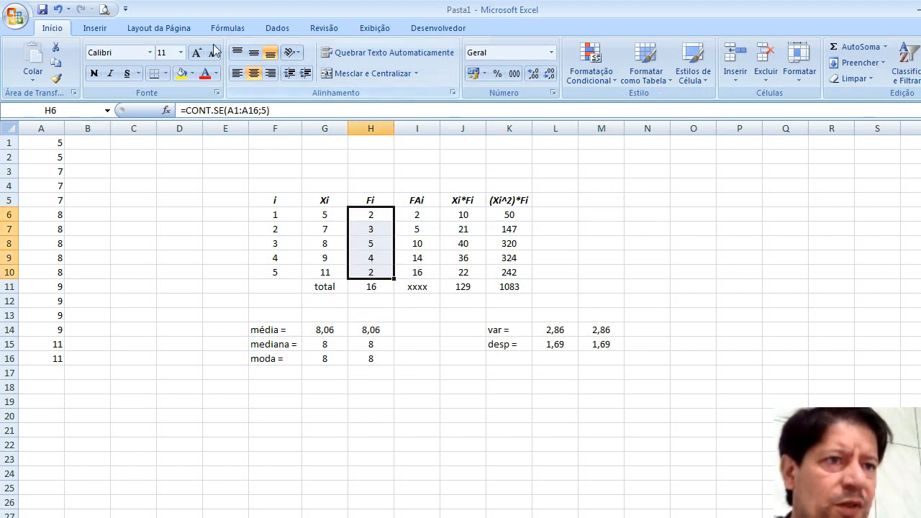
left_click(95, 29)
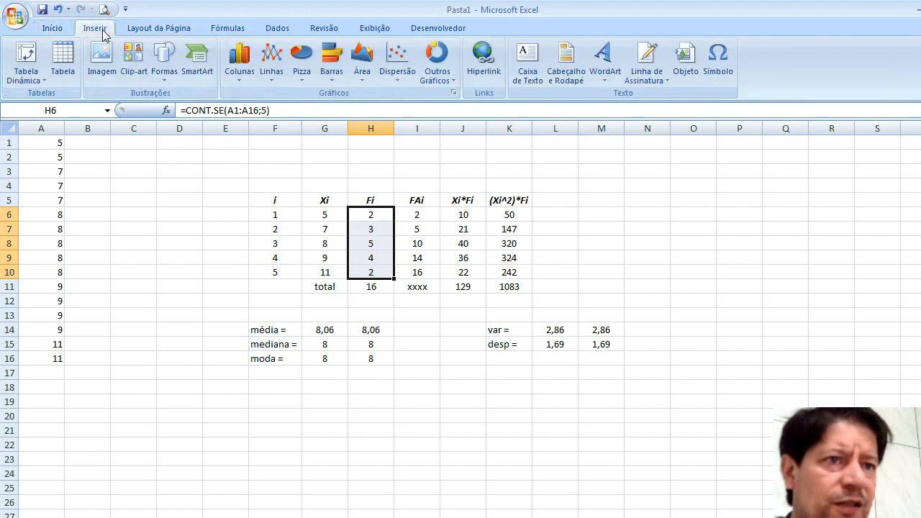
left_click(240, 80)
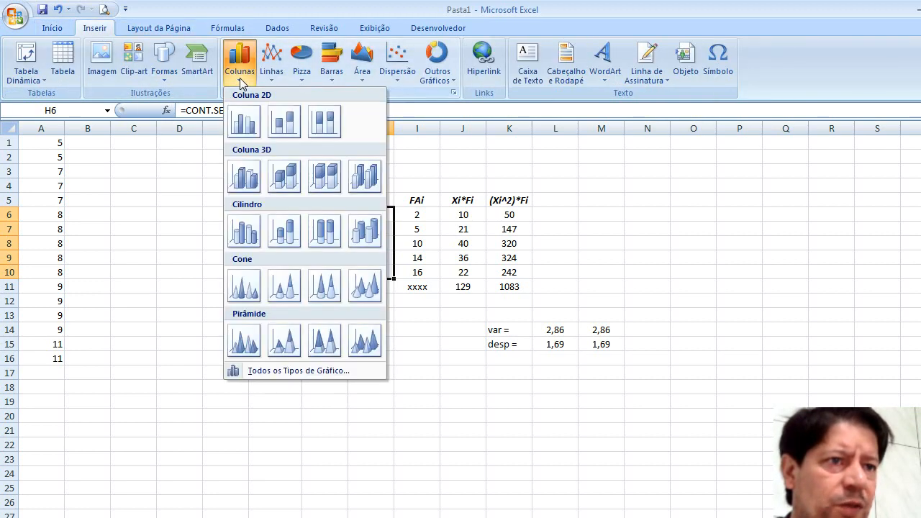
left_click(245, 115)
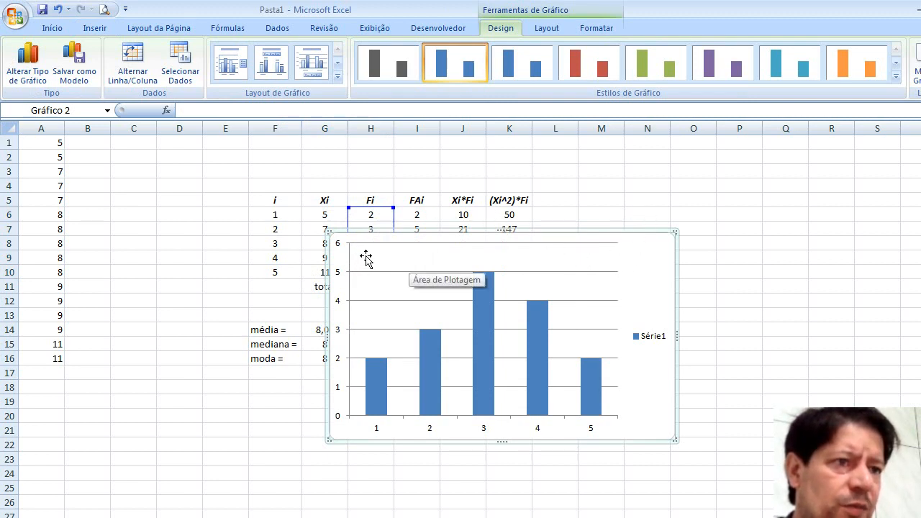
Delete the chart's legend and move the chart beside the frequency table, clear of its columns
left_click(652, 340)
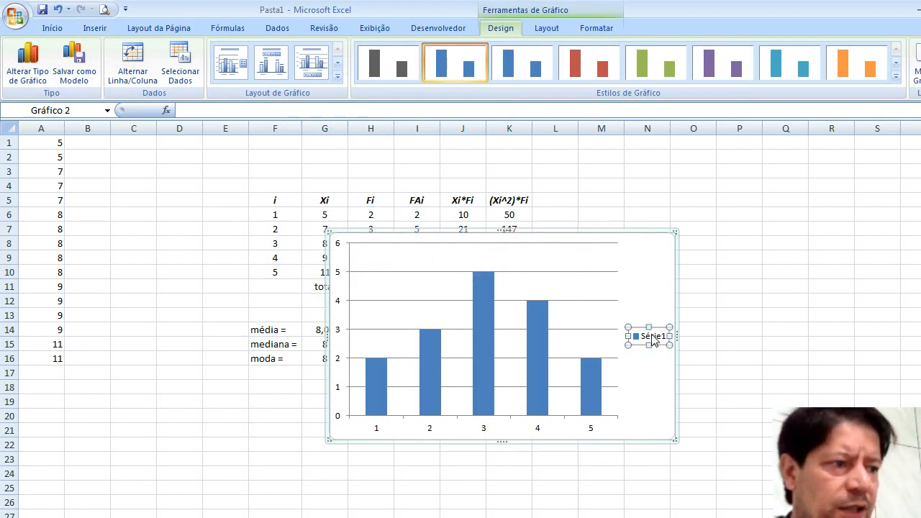
key("Delete")
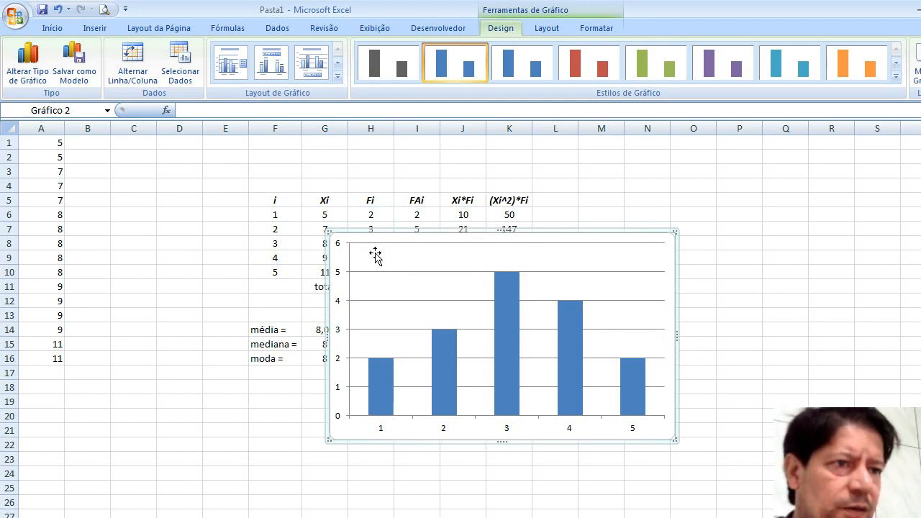
left_click_drag(405, 233, 586, 186)
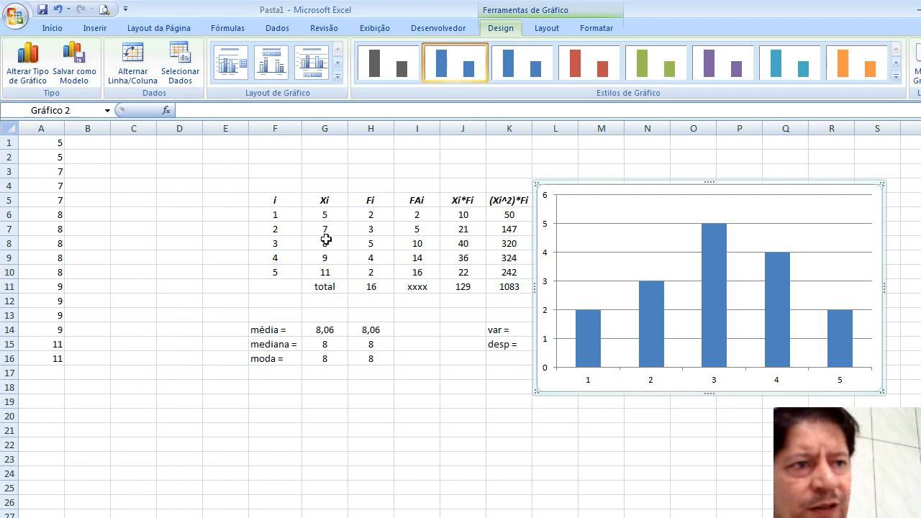
Set the chart's horizontal axis labels to the Xi values in G6:G10, and move the chart down below the table's last columns
left_click(589, 385)
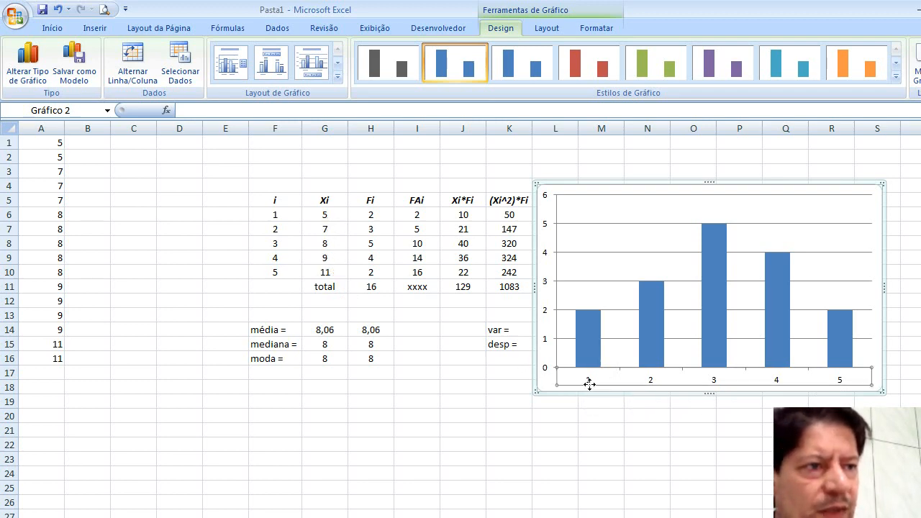
right_click(589, 384)
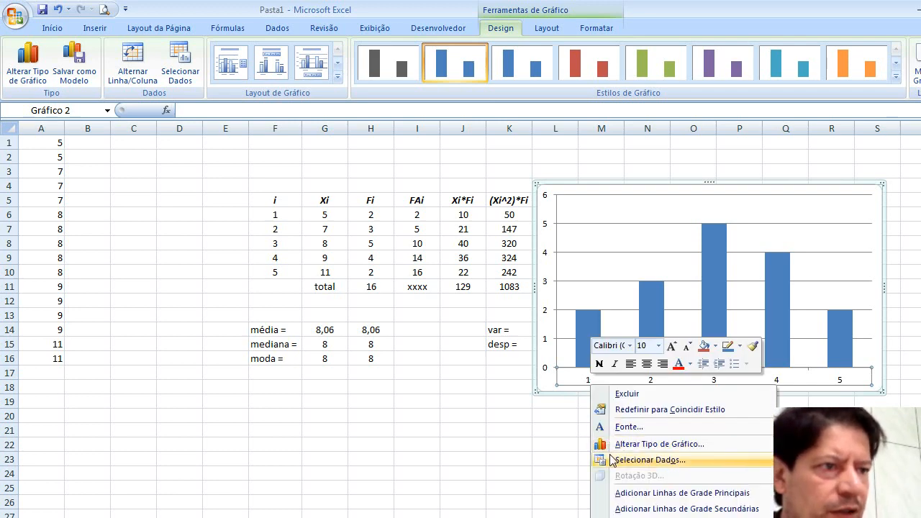
left_click(611, 461)
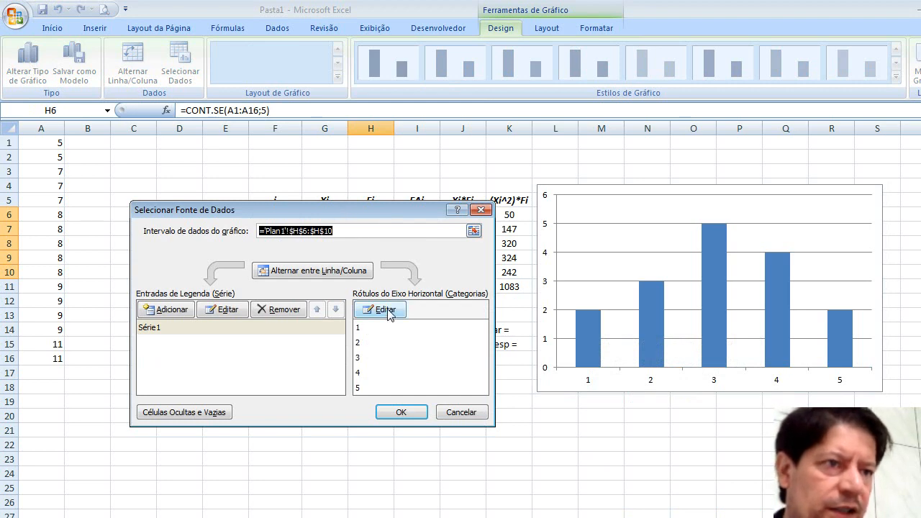
left_click(386, 310)
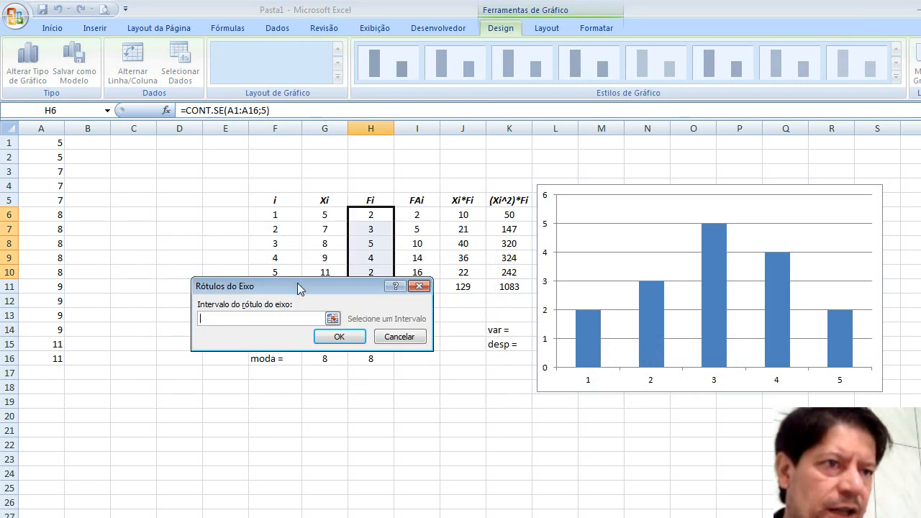
left_click_drag(299, 288, 339, 329)
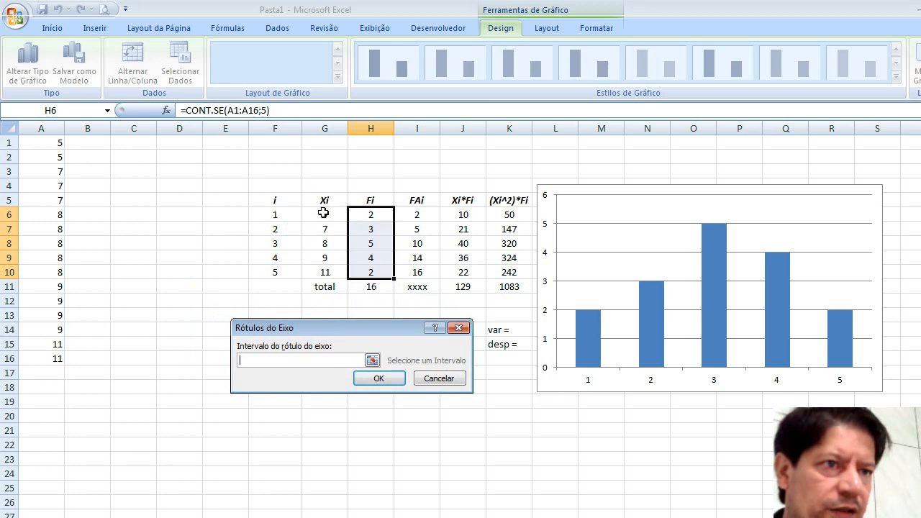
left_click_drag(323, 213, 323, 272)
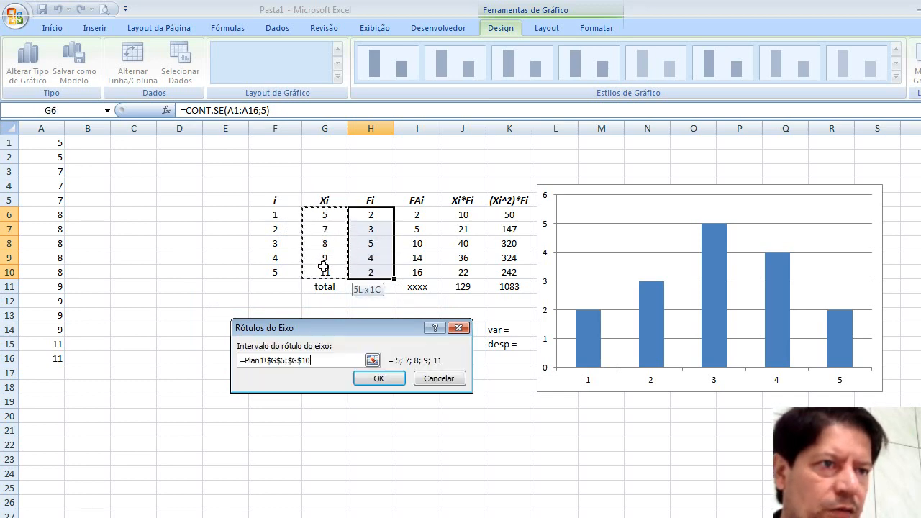
left_click(370, 380)
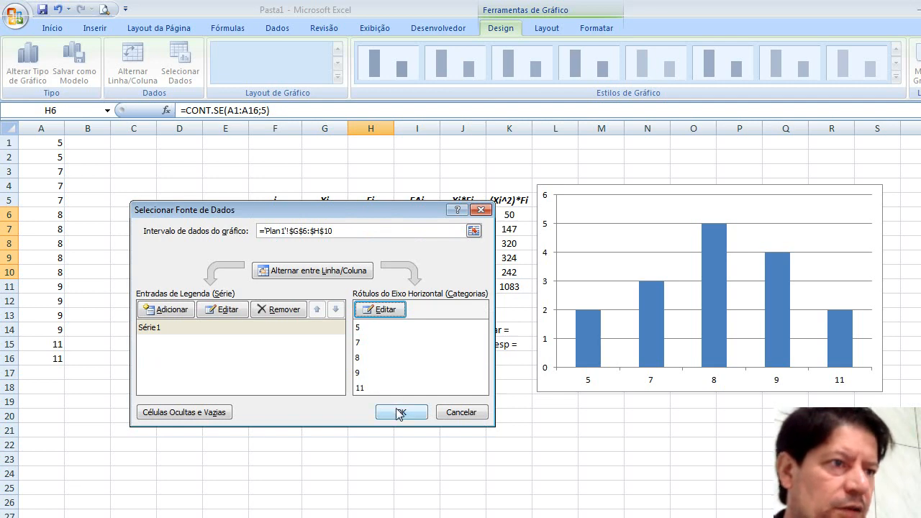
left_click(400, 413)
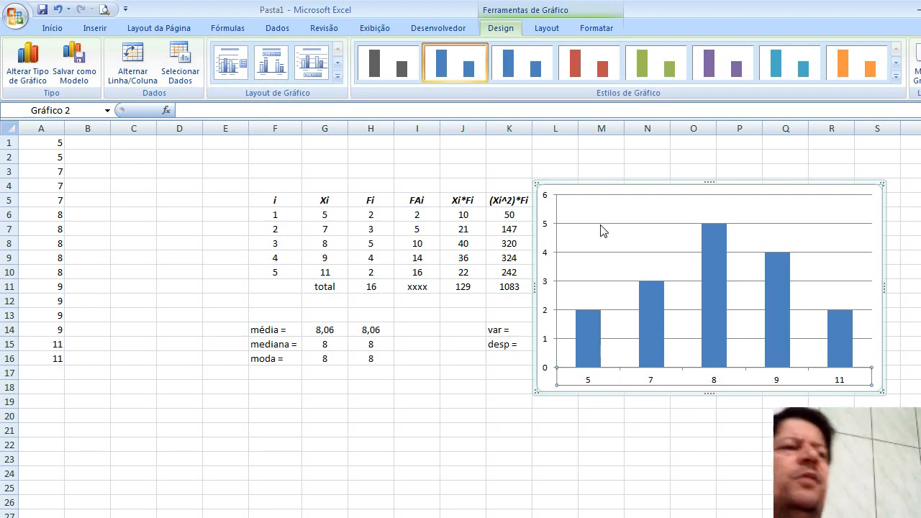
left_click(621, 201)
left_click_drag(620, 201, 540, 293)
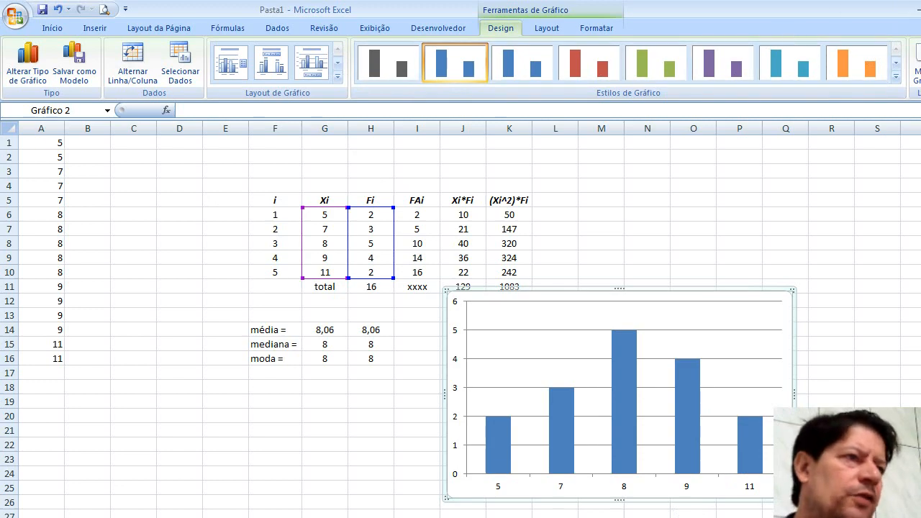
Switch to the PowerPoint file Medidas de estatística.pptx and view the Exemplo 2: Distribuição Contínua slide in the slide show
left_click(917, 9)
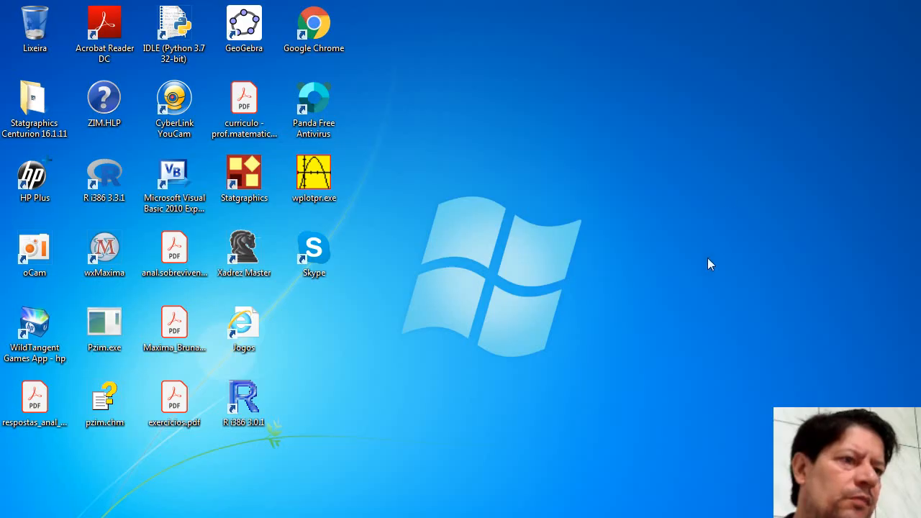
left_click(604, 517)
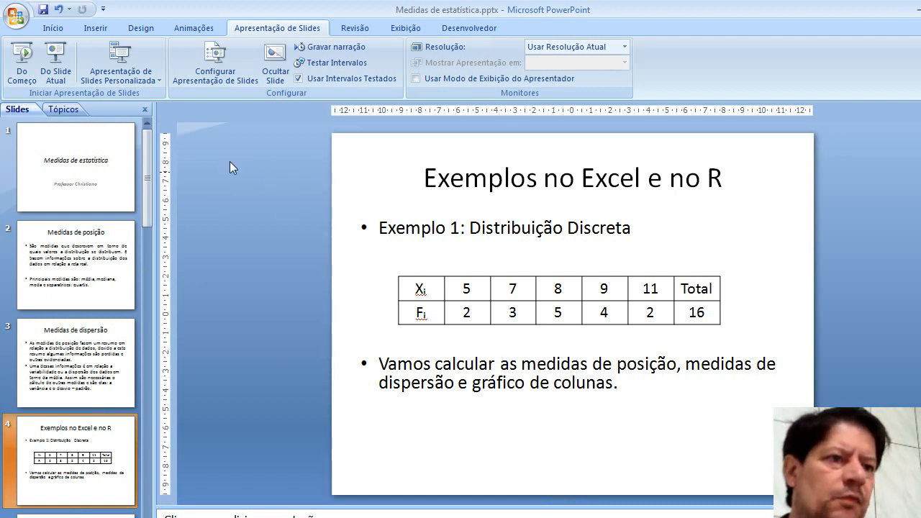
left_click(64, 60)
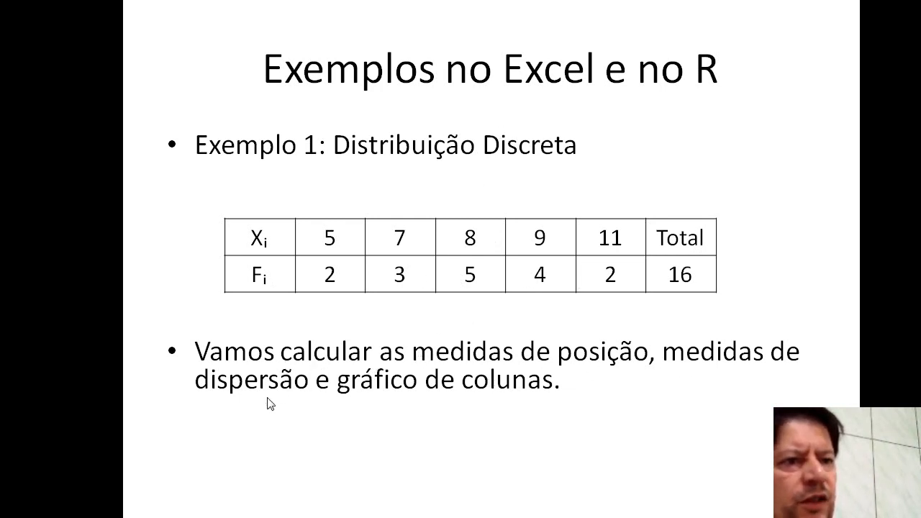
left_click(569, 423)
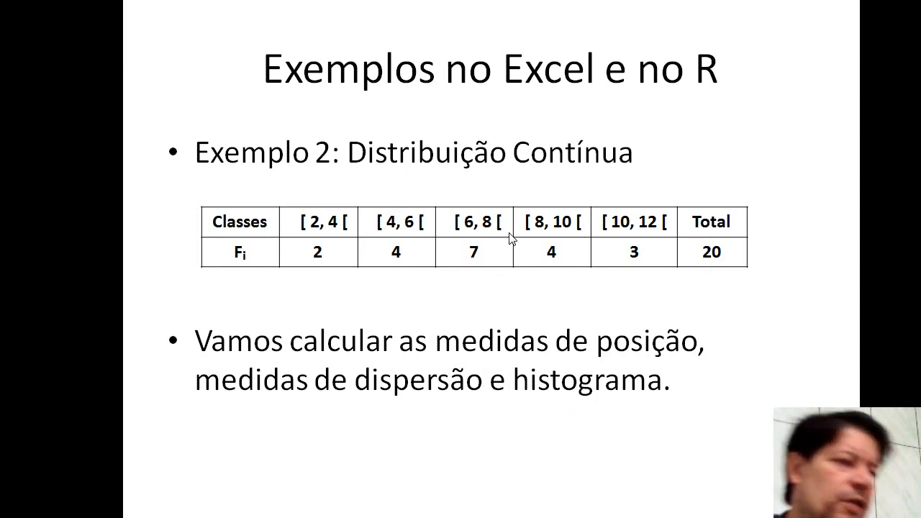
key("Escape")
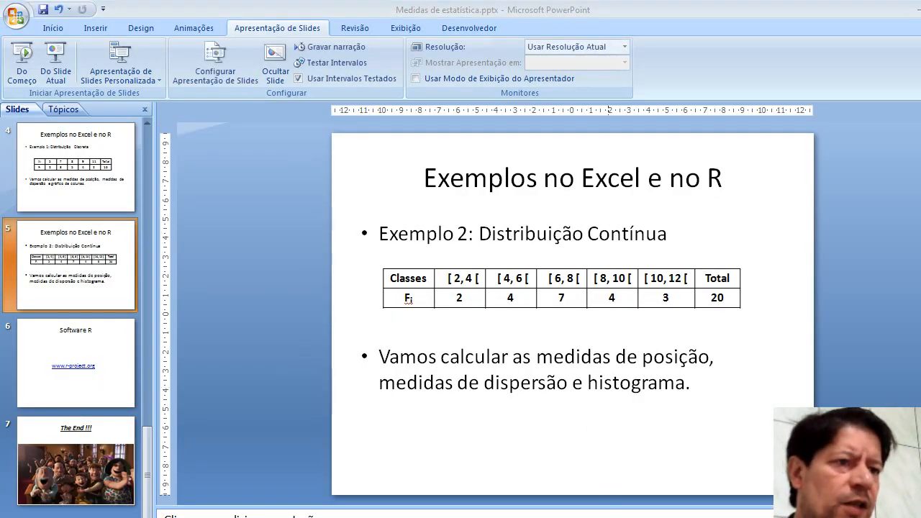
Return to the Excel workbook, delete the column chart and clear the contents of A1:N20
key("alt+Tab")
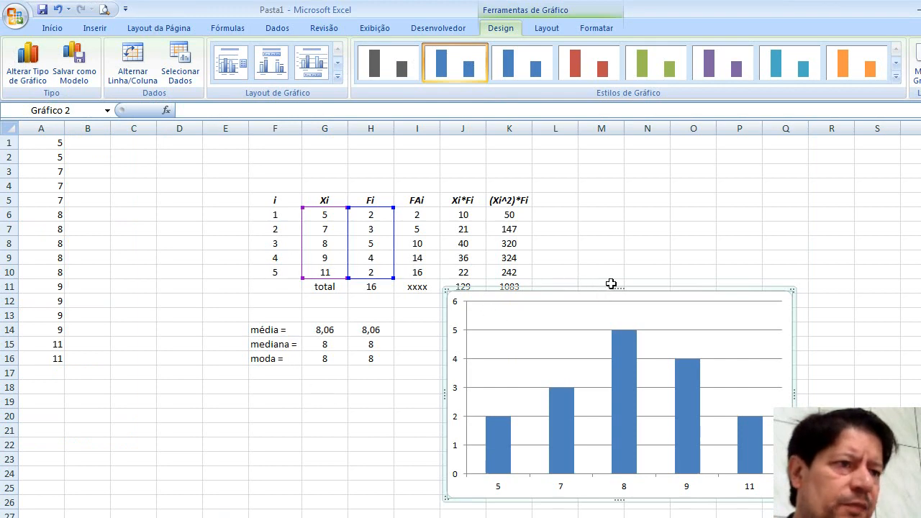
key("Escape")
key("Delete")
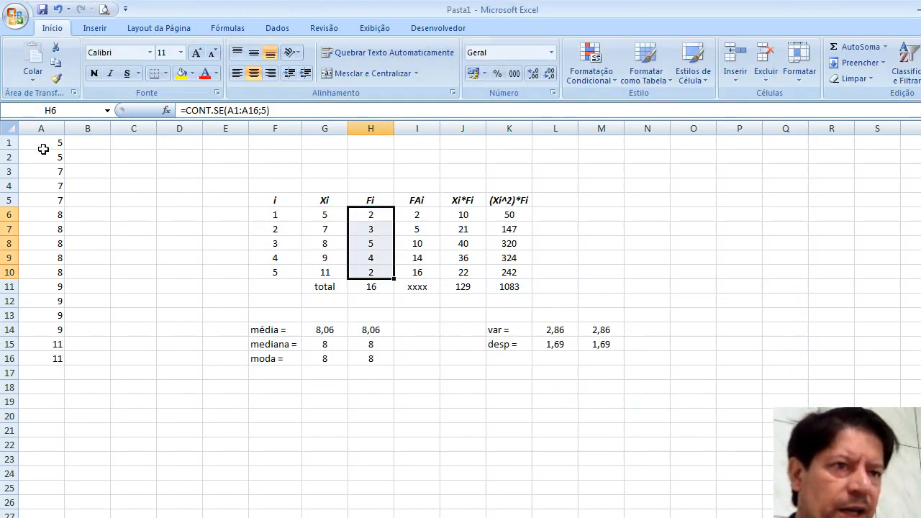
left_click_drag(43, 149, 662, 417)
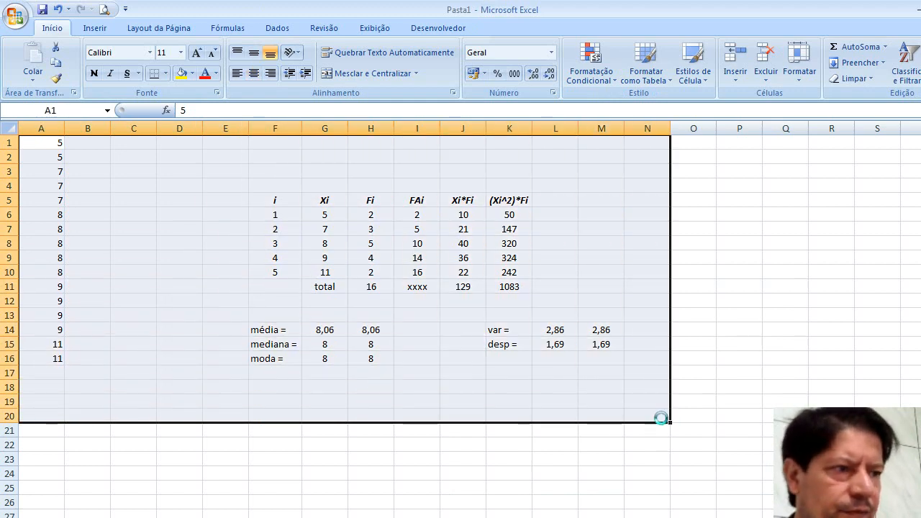
key("Delete")
left_click(471, 346)
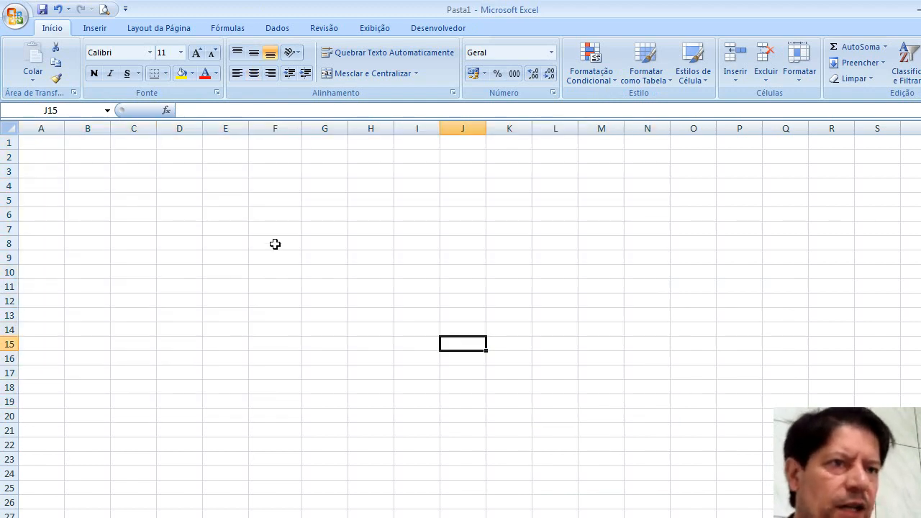
Enter the column headers i in E5 and classes in F5
left_click(221, 200)
type("i")
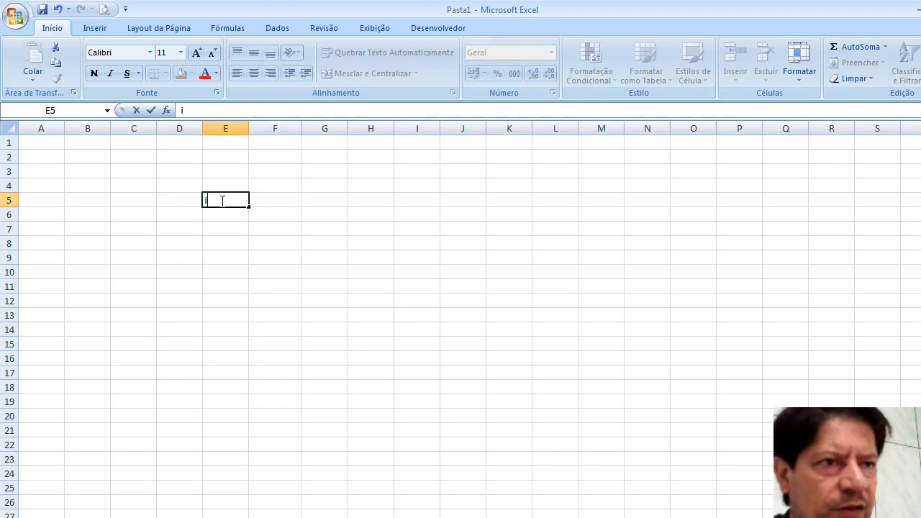
key("Return")
left_click(290, 198)
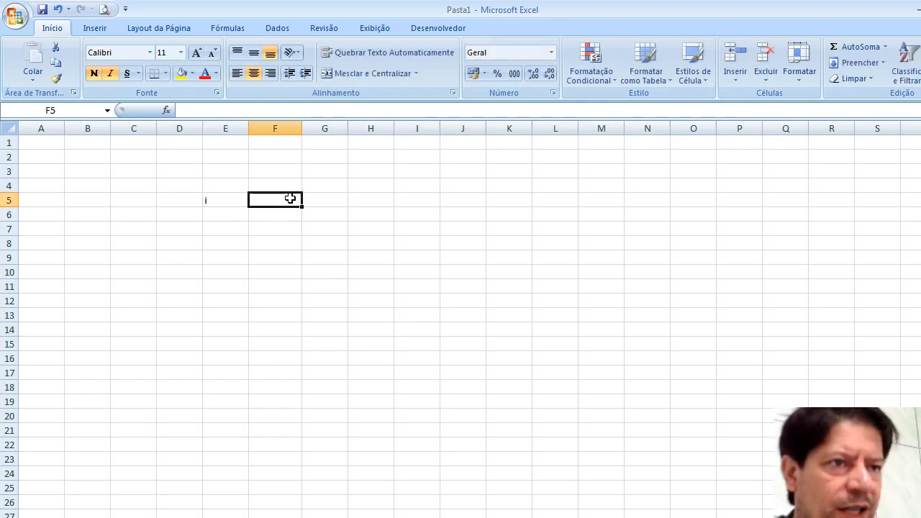
type("classes")
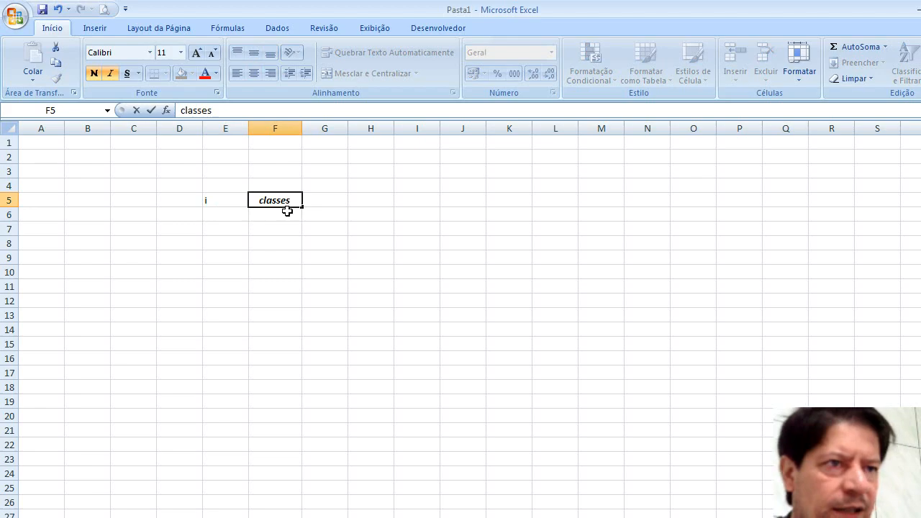
key("Return")
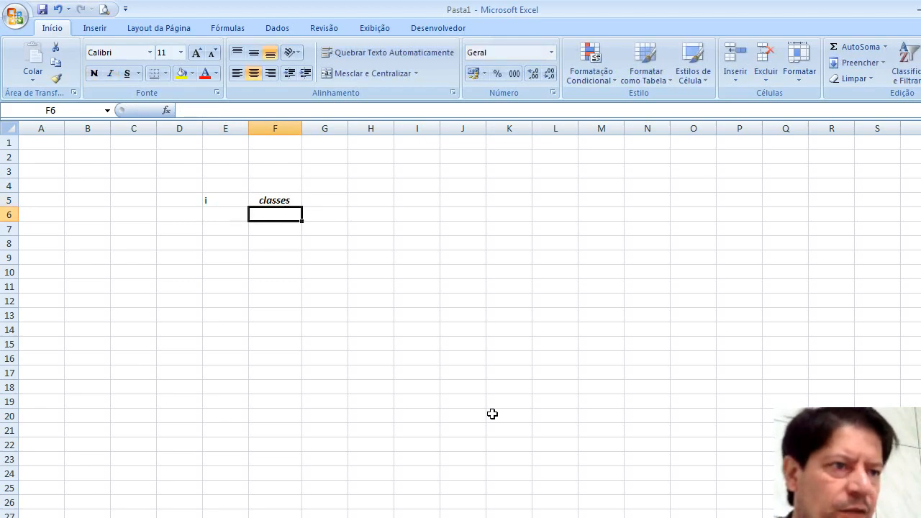
Check the class intervals on the PowerPoint slide, and enter [2; 4[ and [4; 6[ in F6:F7 of the Excel sheet
key("alt+Tab")
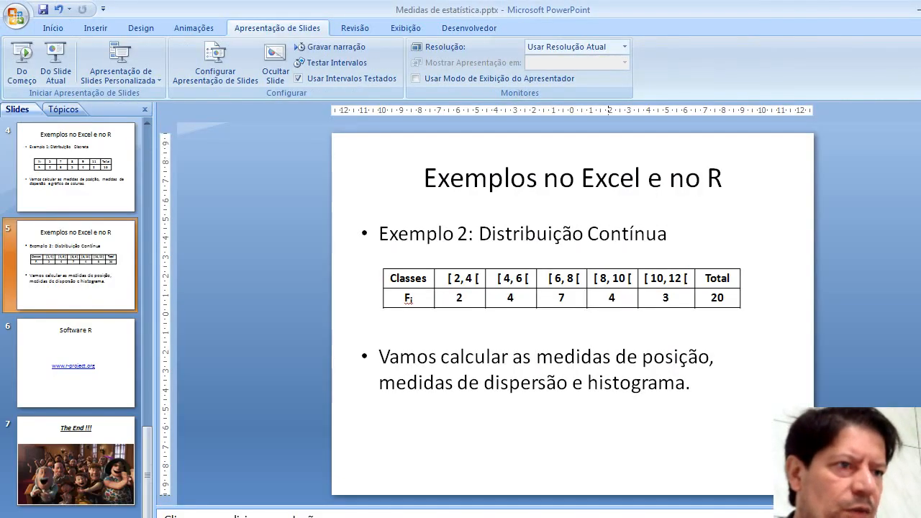
key("alt+Tab")
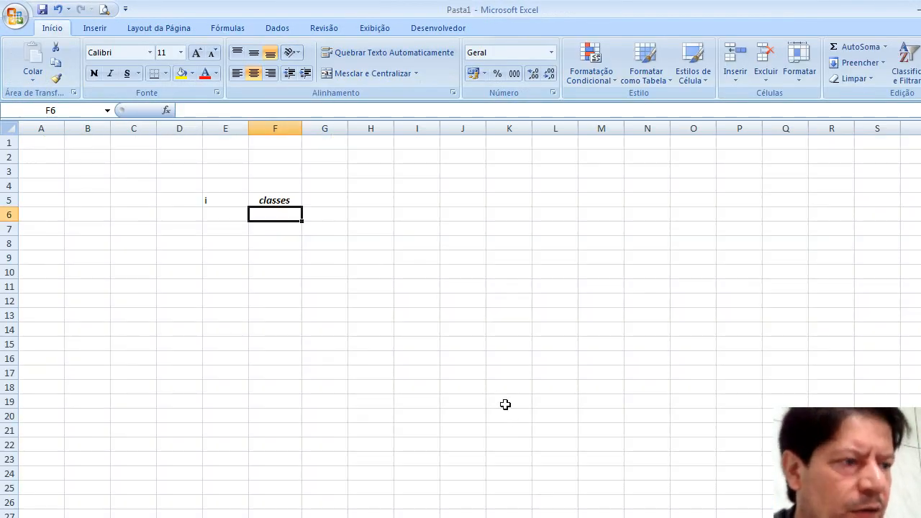
type("[")
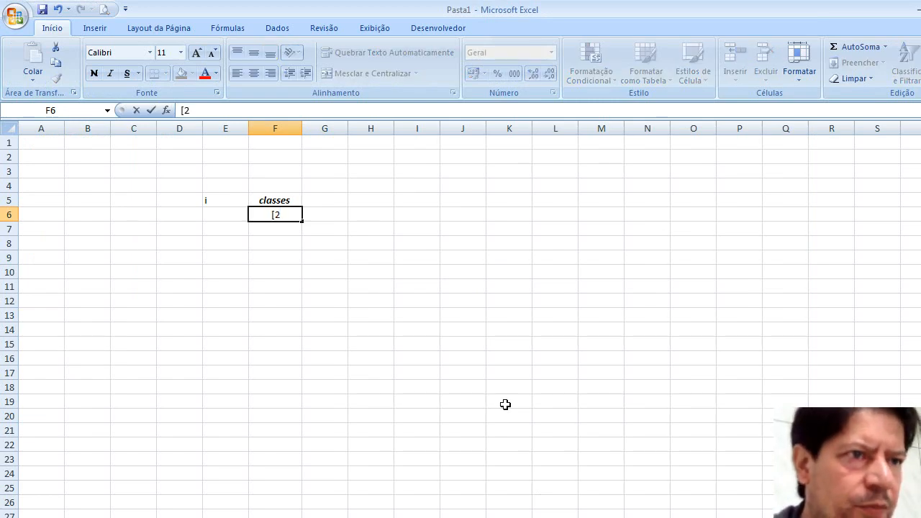
type("2;")
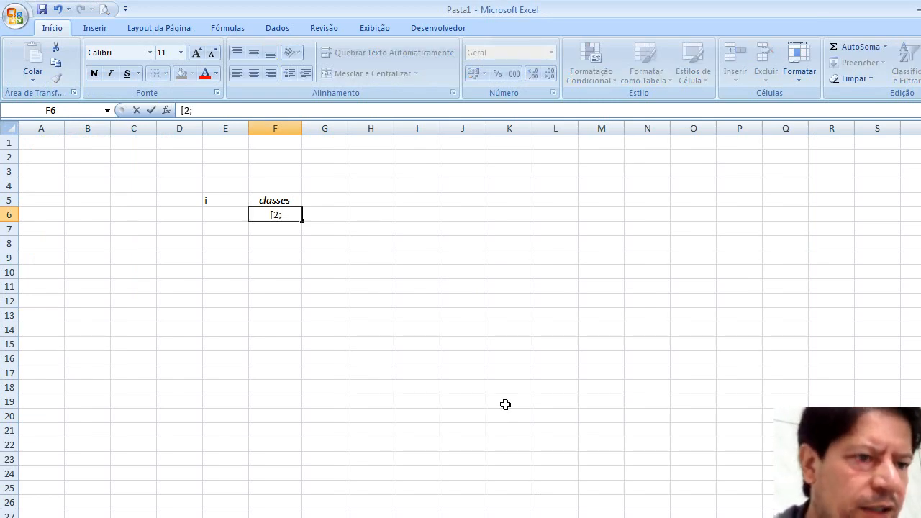
type(" 4[")
key("Return")
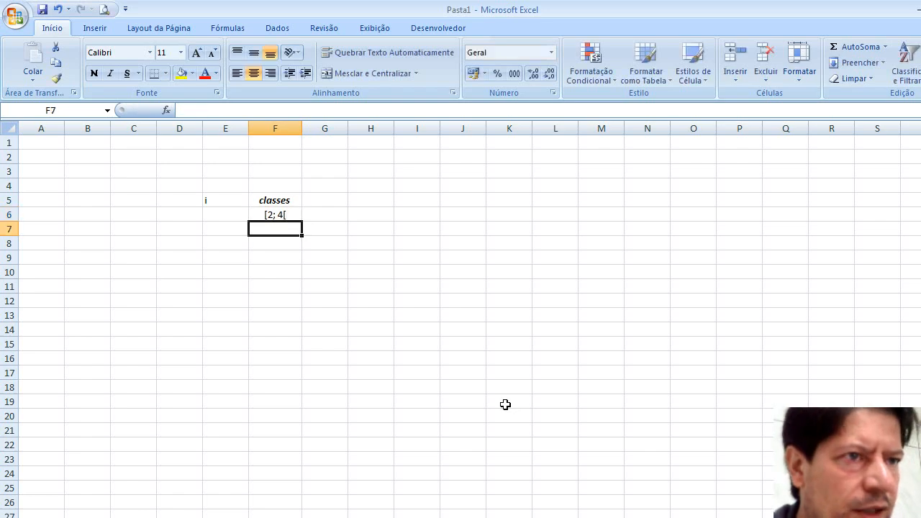
type("[4;")
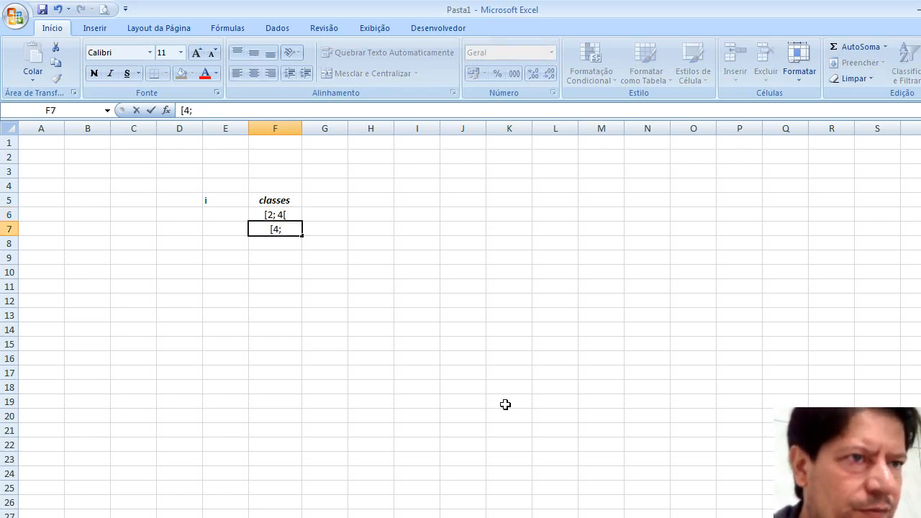
type(" 6")
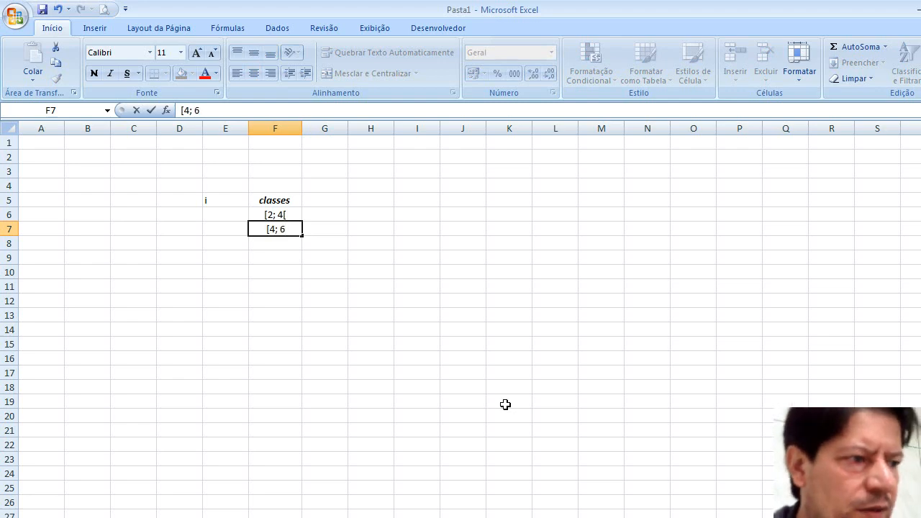
type("[")
key("Return")
Enter the classes [6; 8[ in F8 and [8; 10[ in F9
type("[6;")
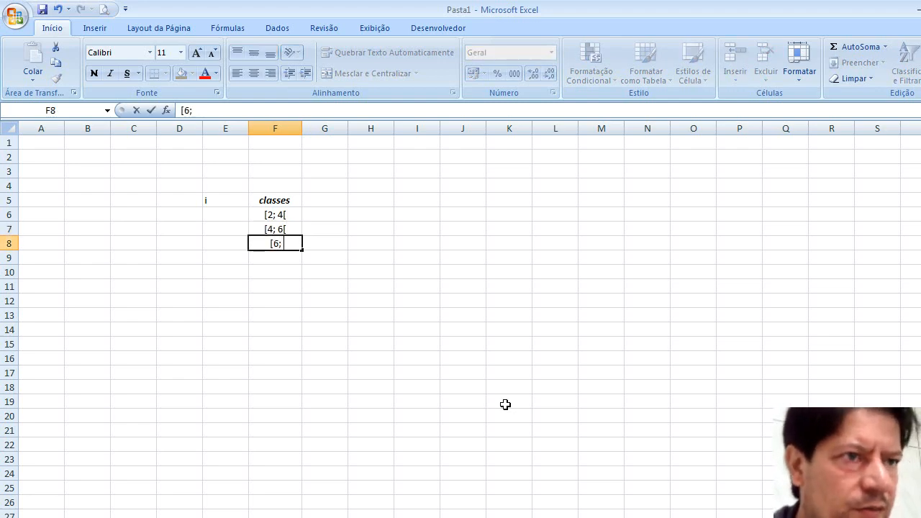
type(" 8[")
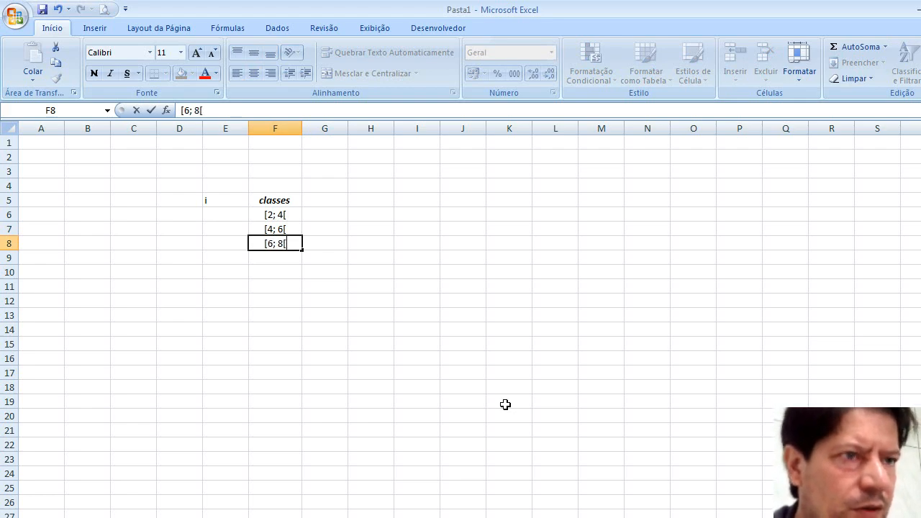
key("Return")
type("[8;")
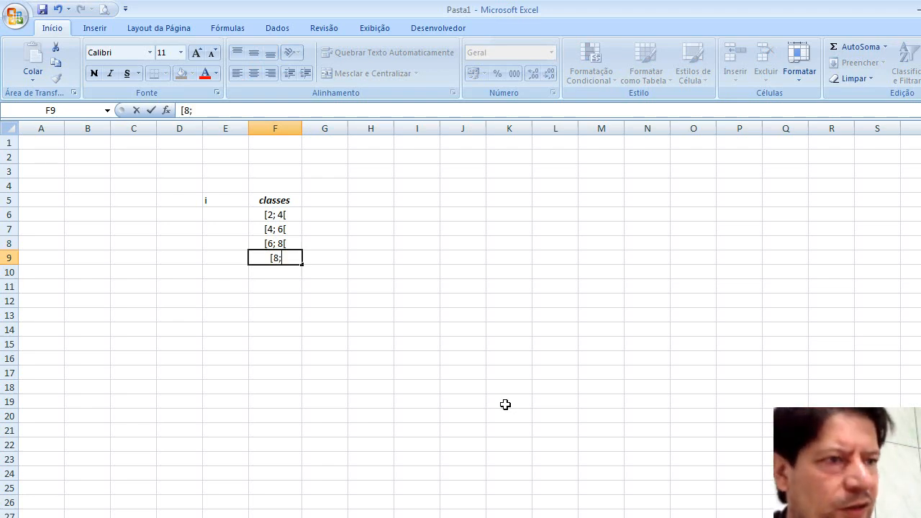
type("10")
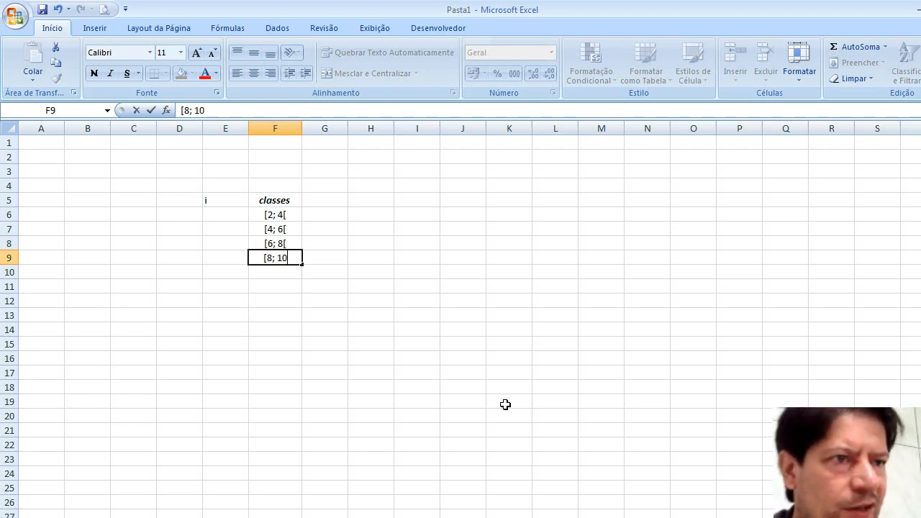
type("[")
key("Return")
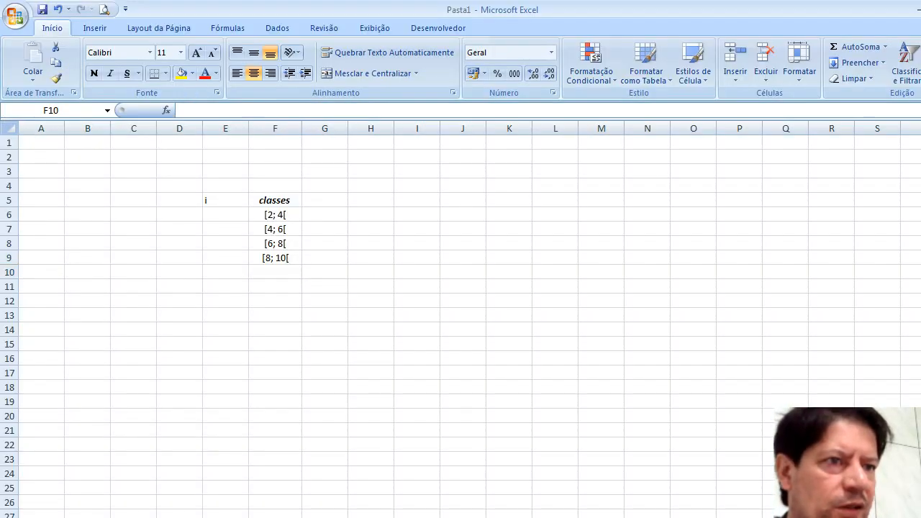
Check the last class on the PowerPoint slide and enter [10; 12[ in F10 of the Excel sheet
key("alt+Tab")
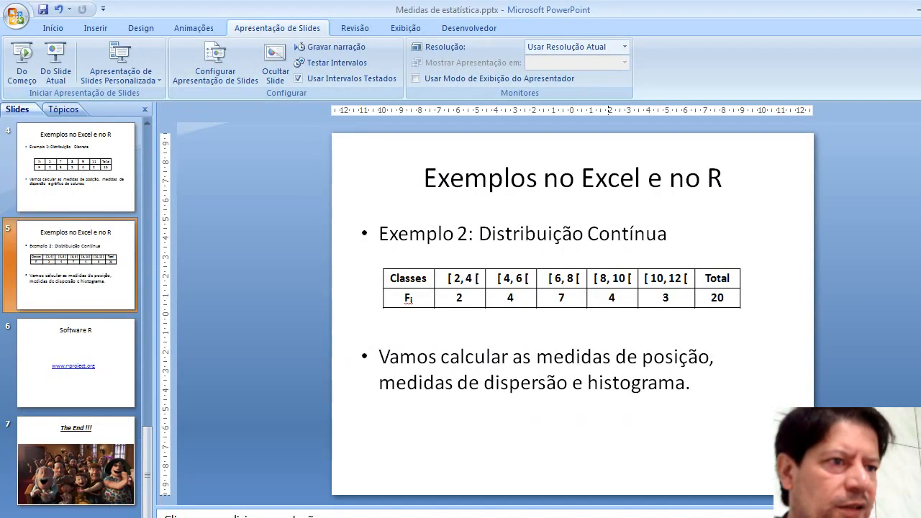
key("alt+Tab")
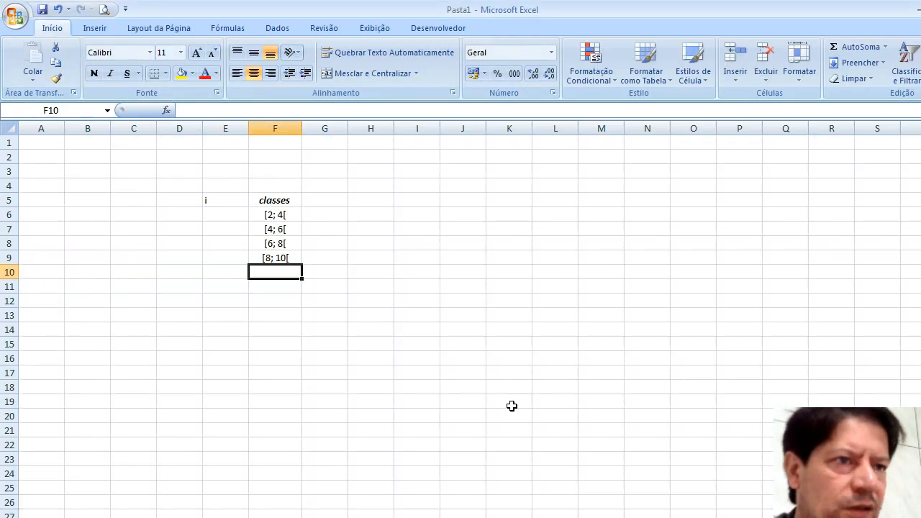
type("[10")
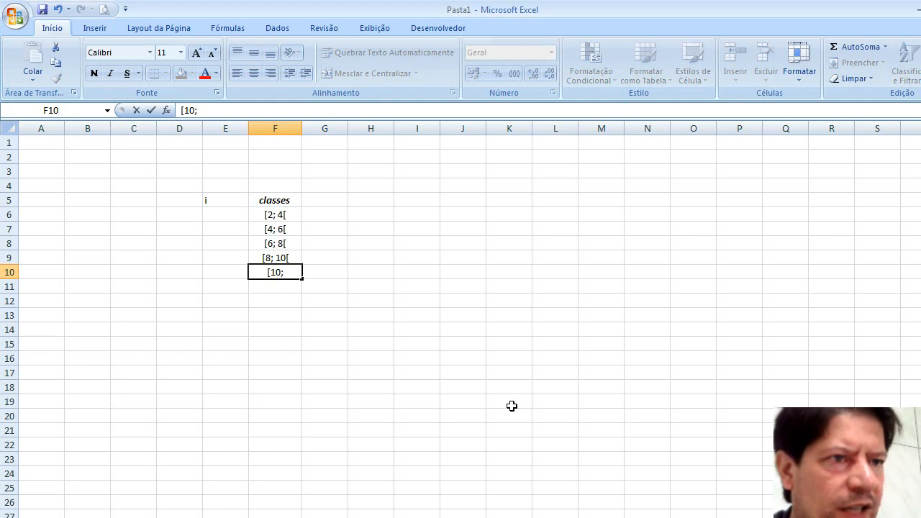
type("; 12")
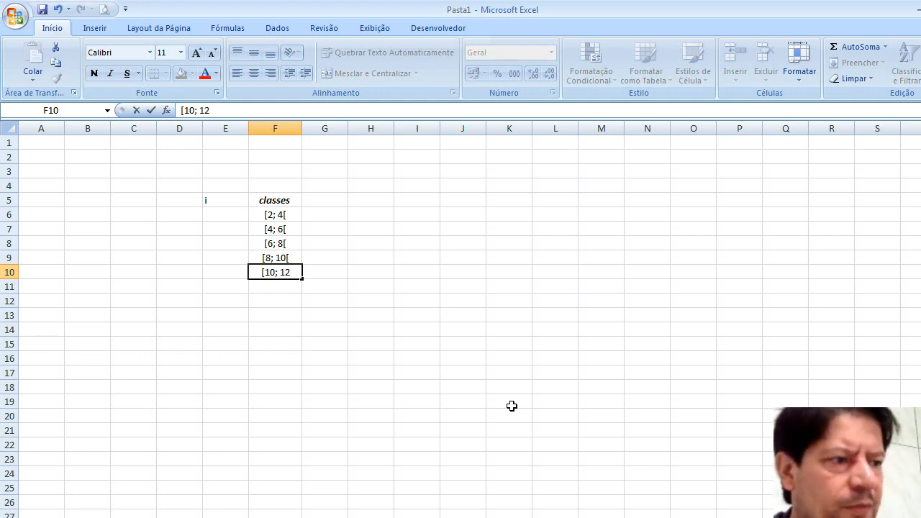
type("[")
left_click(337, 201)
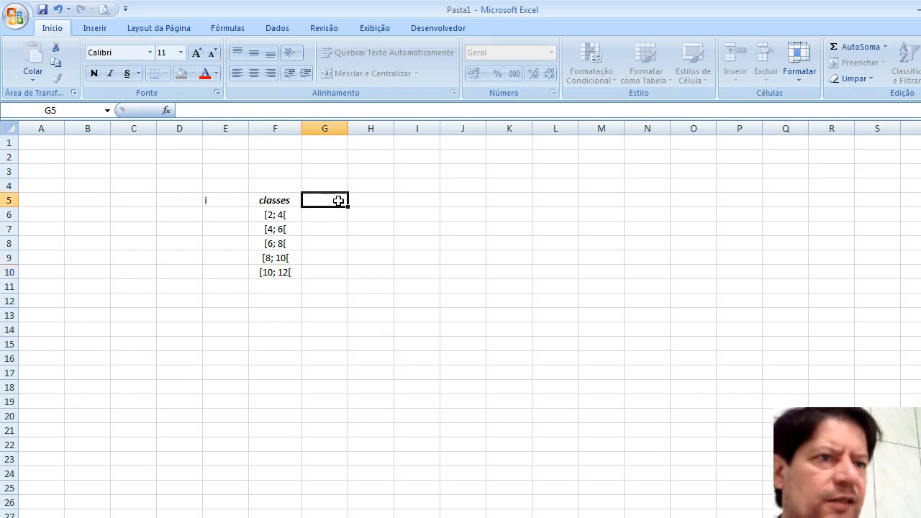
Center the headers in E5:F5 and make them bold and italic
left_click(240, 219)
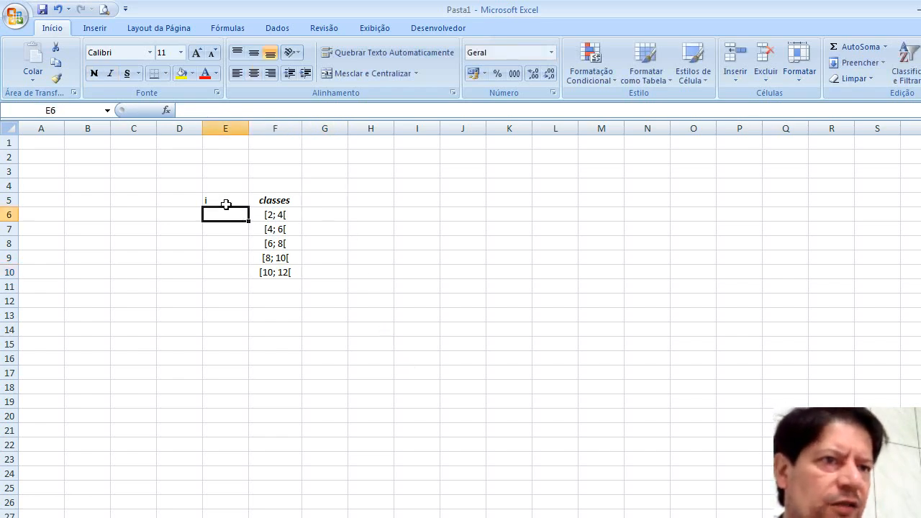
left_click_drag(226, 202, 271, 199)
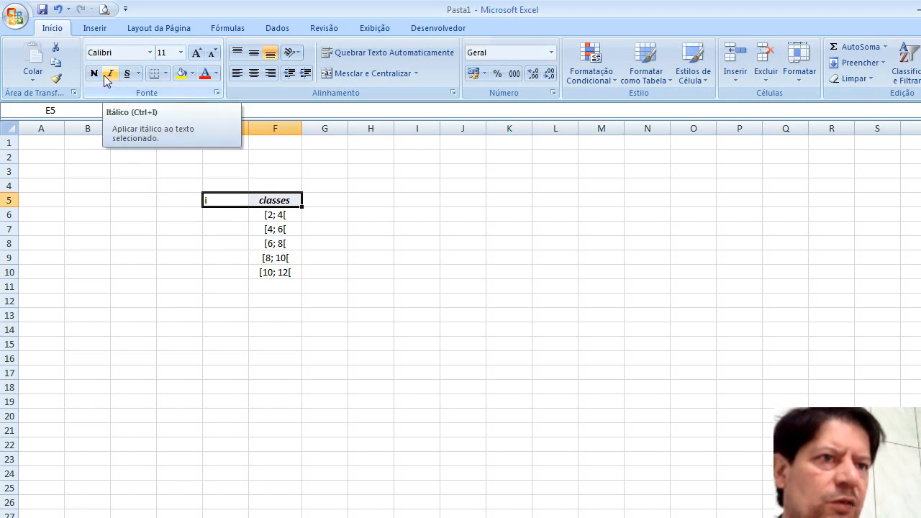
left_click(254, 73)
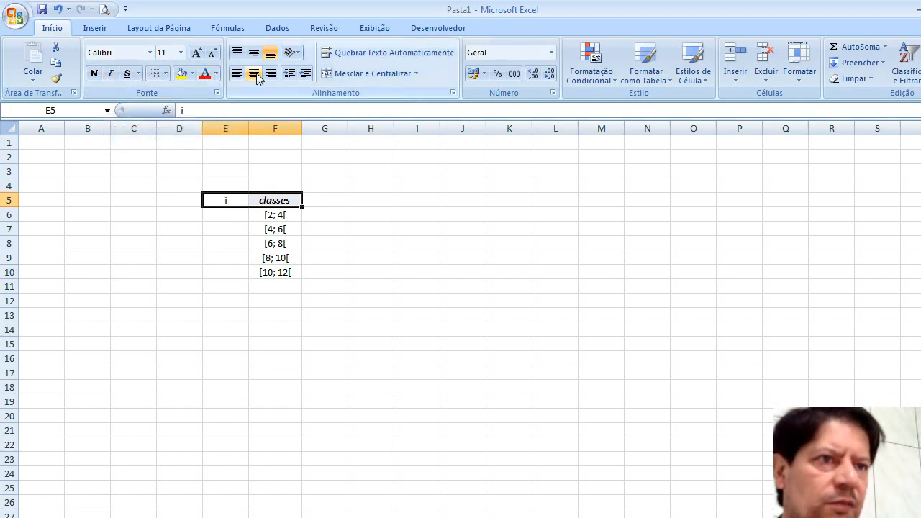
left_click(94, 74)
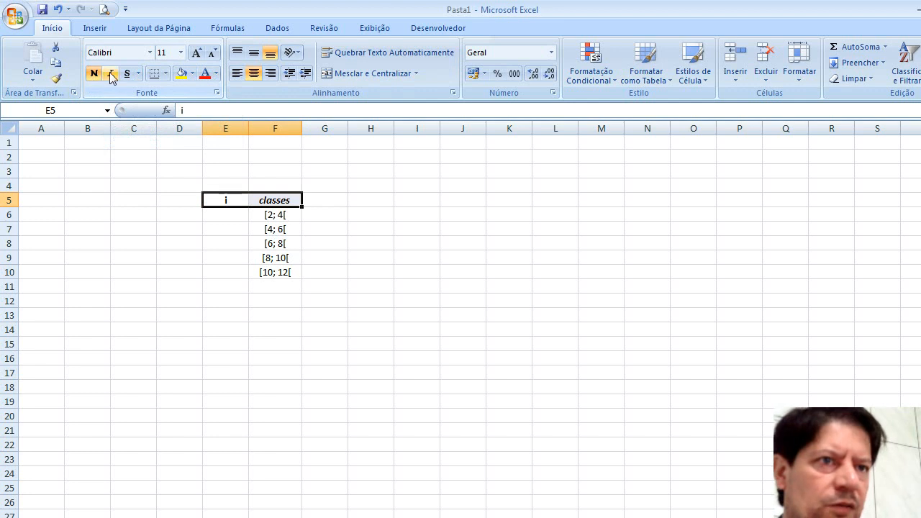
left_click(110, 73)
Fill E6:E10 with the series 1 to 5 and center the numbers
left_click(242, 216)
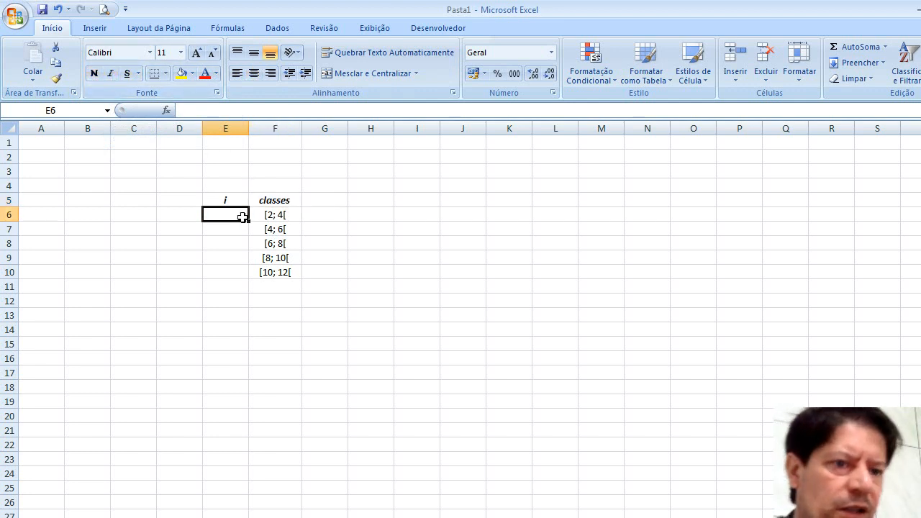
type("1")
key("Return")
left_click(242, 214)
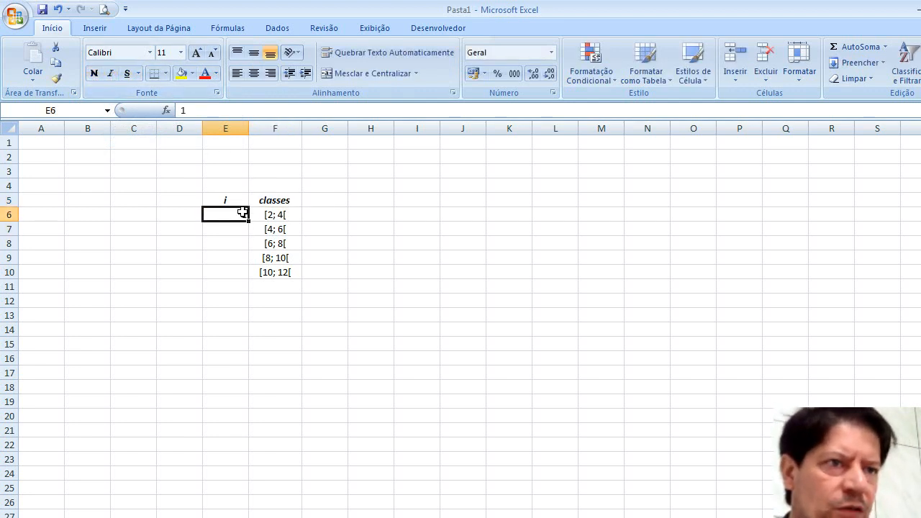
left_click_drag(248, 222, 248, 277)
left_click(266, 290)
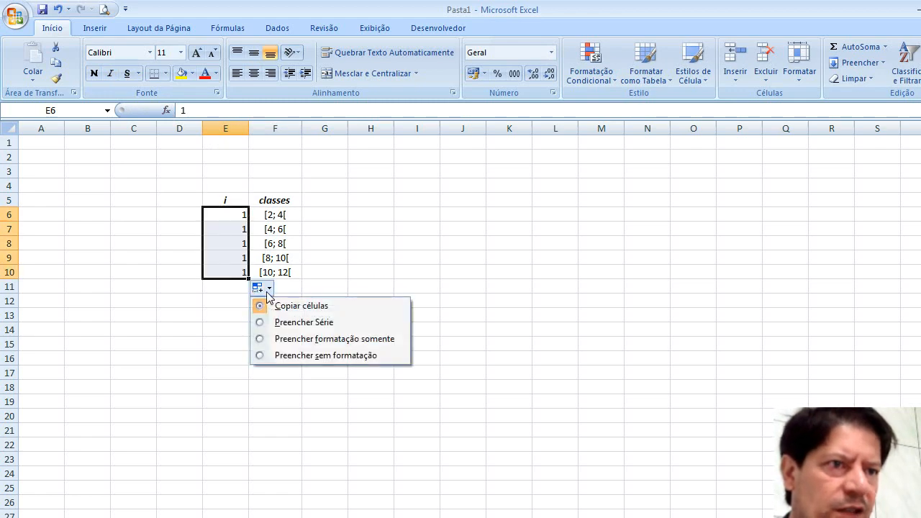
left_click(272, 321)
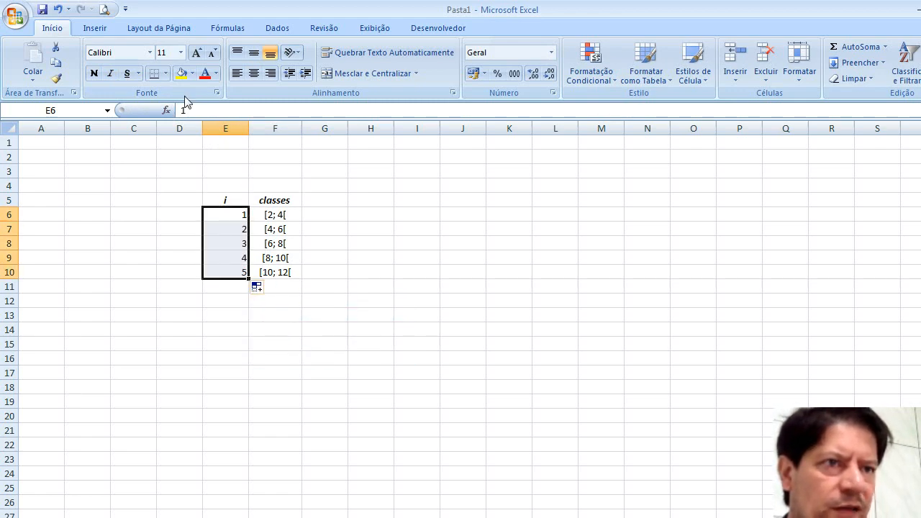
left_click(253, 73)
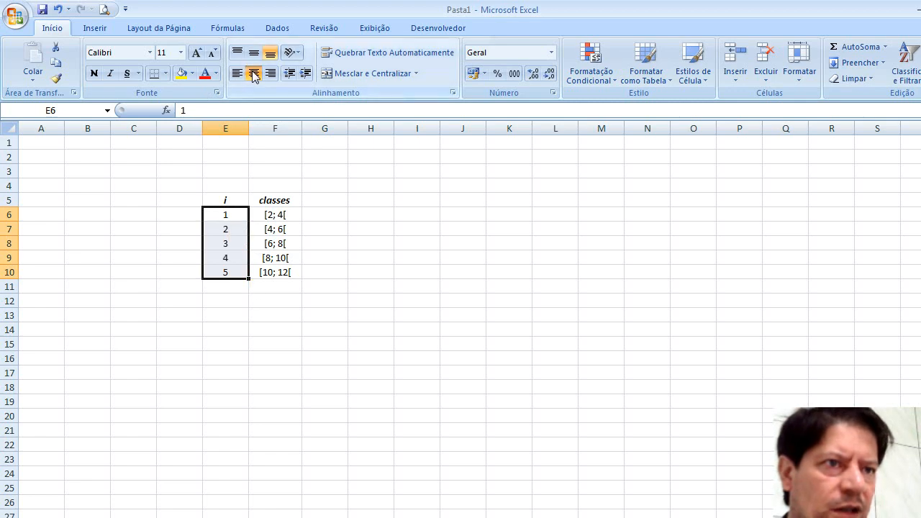
Enter the column header Fi in G5
left_click(317, 194)
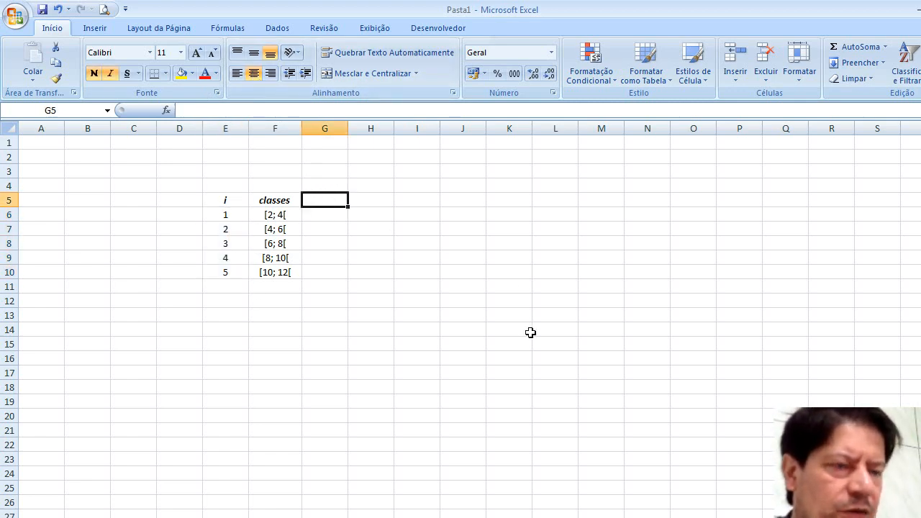
type("Fi")
key("Return")
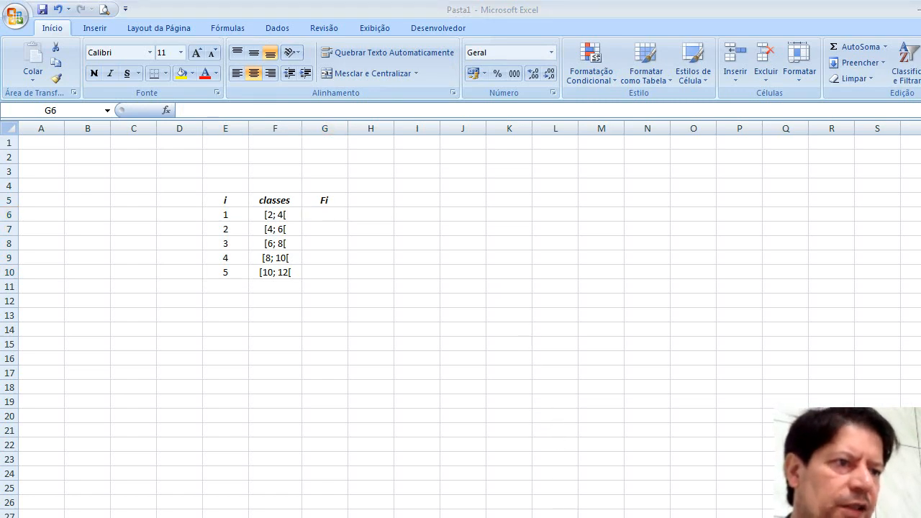
Check the Fi row on the PowerPoint slide and enter frequencies 2 and 4 in G6:G7 of the Excel sheet
key("alt+Tab")
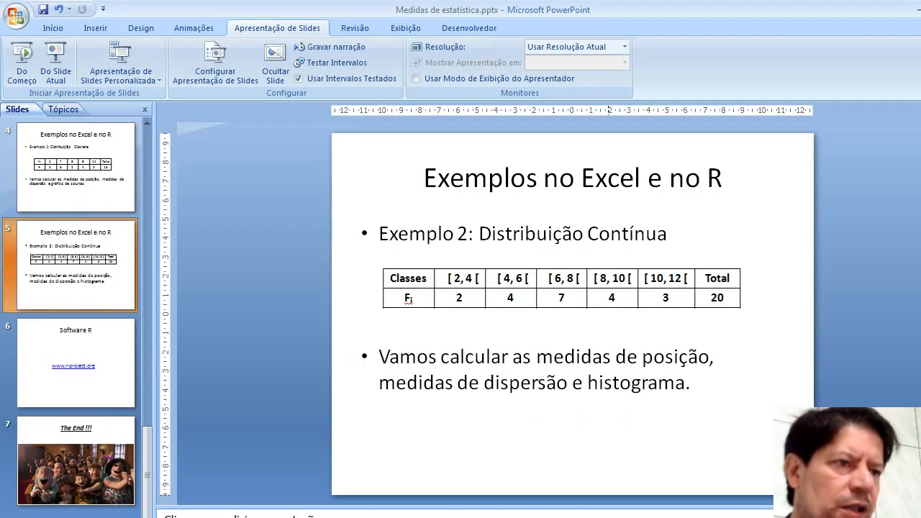
key("alt+Tab")
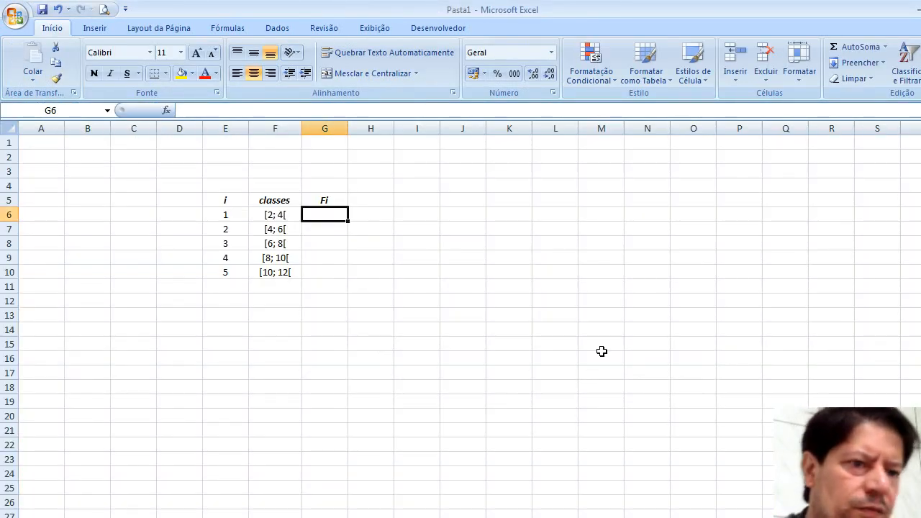
type("2")
key("Return")
type("4")
key("Return")
Check the remaining frequencies on the PowerPoint slide and enter 7, 4 and 3 in G8:G10 of the Excel sheet
key("alt+Tab")
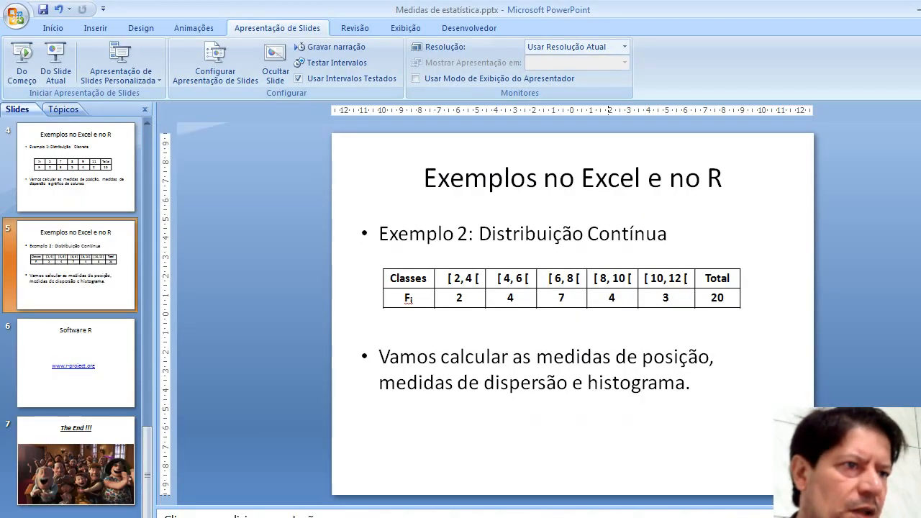
key("alt+Tab")
type("7")
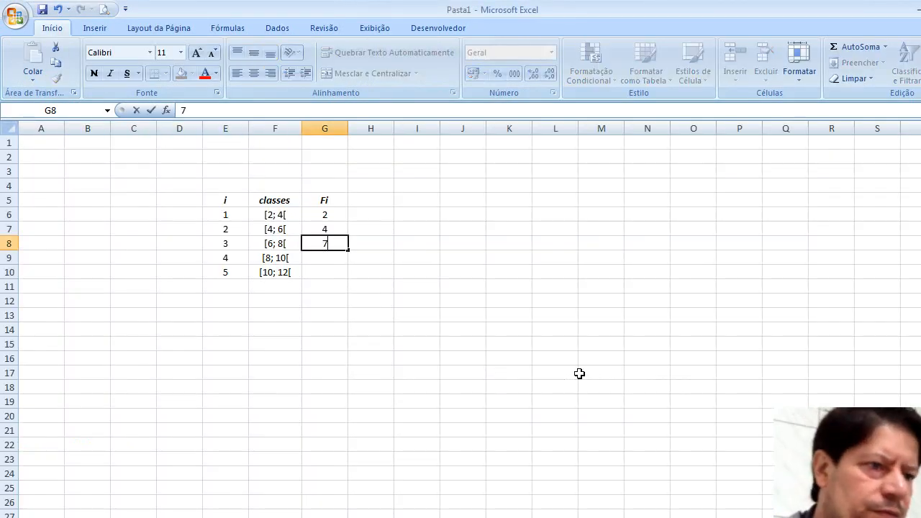
key("Return")
type("4")
key("Return")
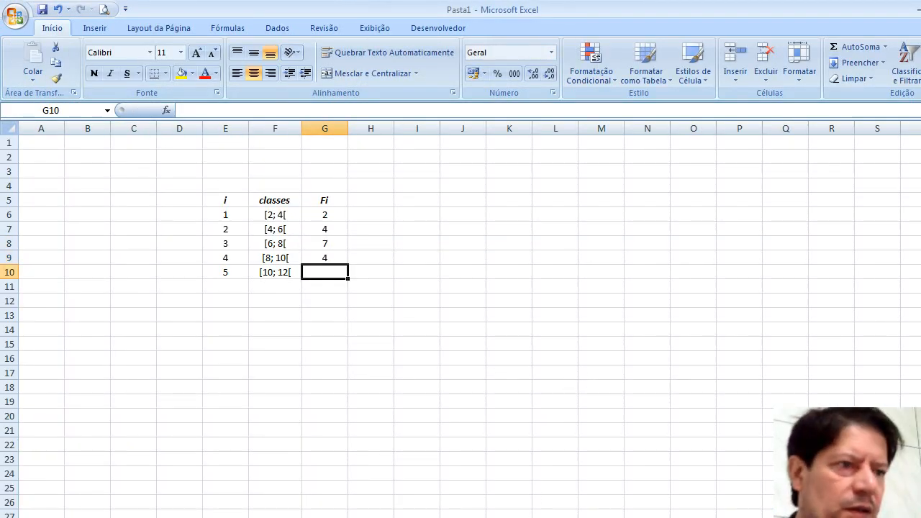
key("alt+Tab")
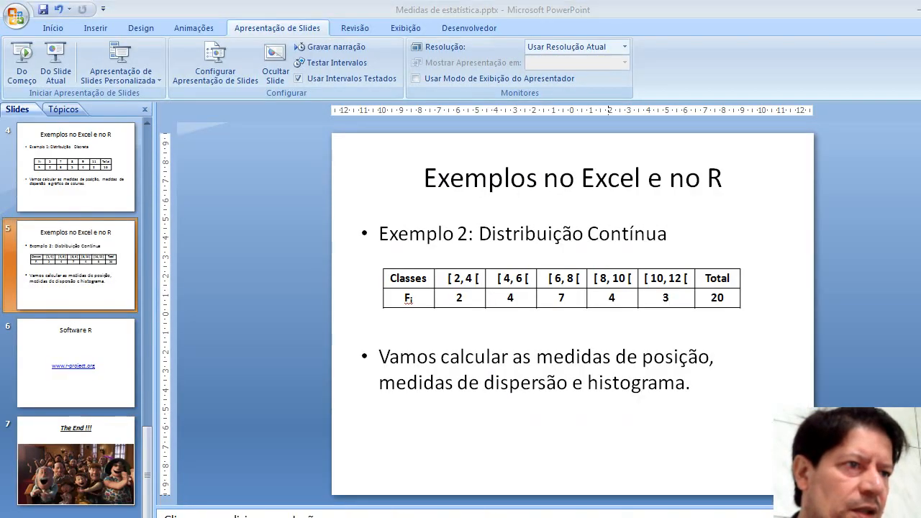
key("alt+Tab")
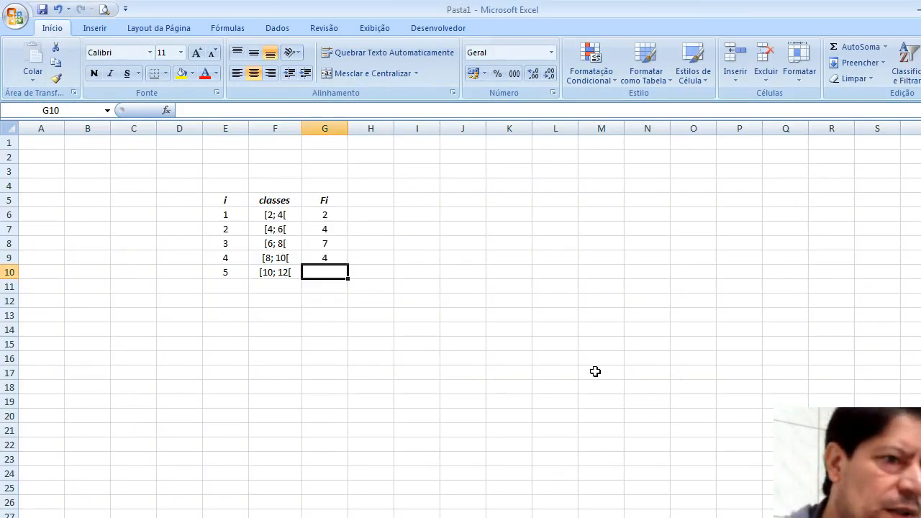
type("3")
Label F11 as total and sum the frequencies in G11 with =SOMA(G6:G10)
left_click(280, 287)
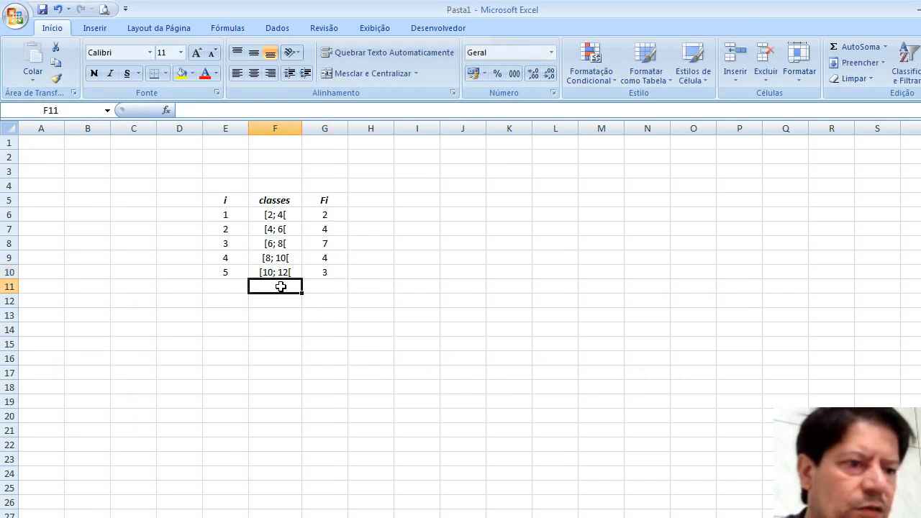
type("total")
key("Return")
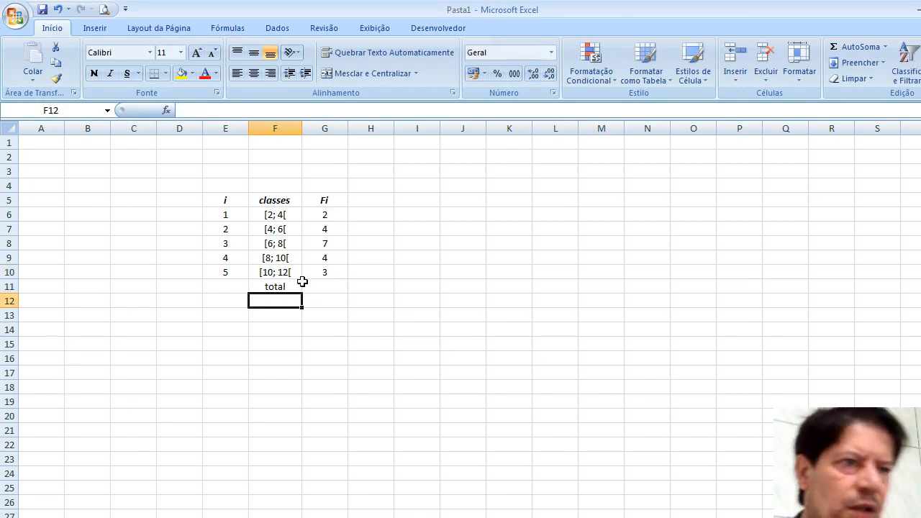
left_click(313, 288)
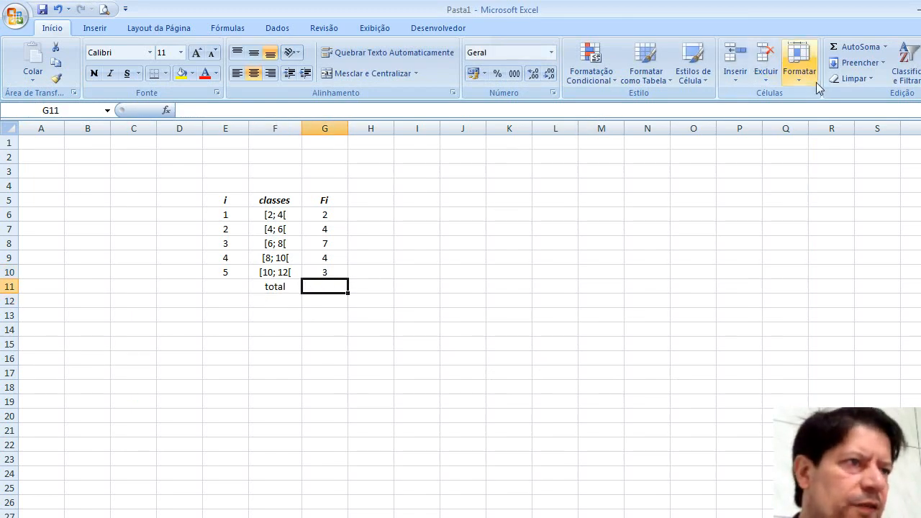
left_click(853, 46)
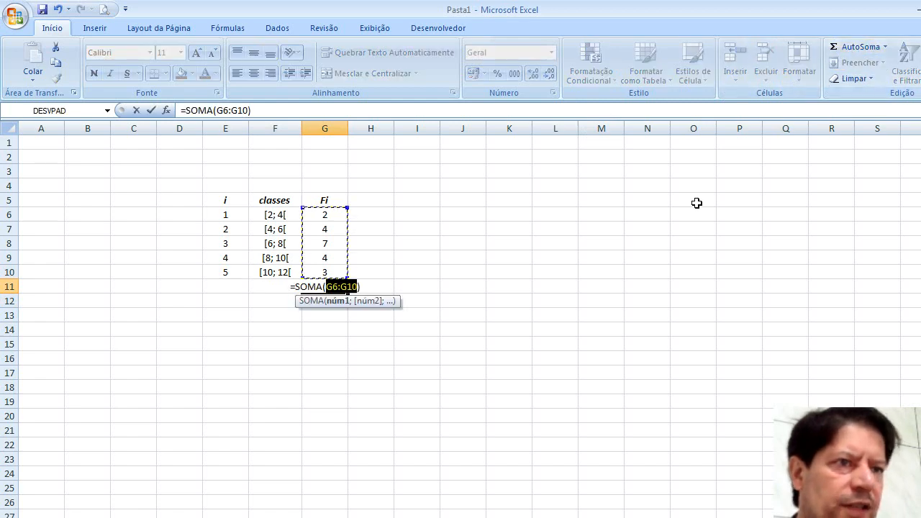
key("Return")
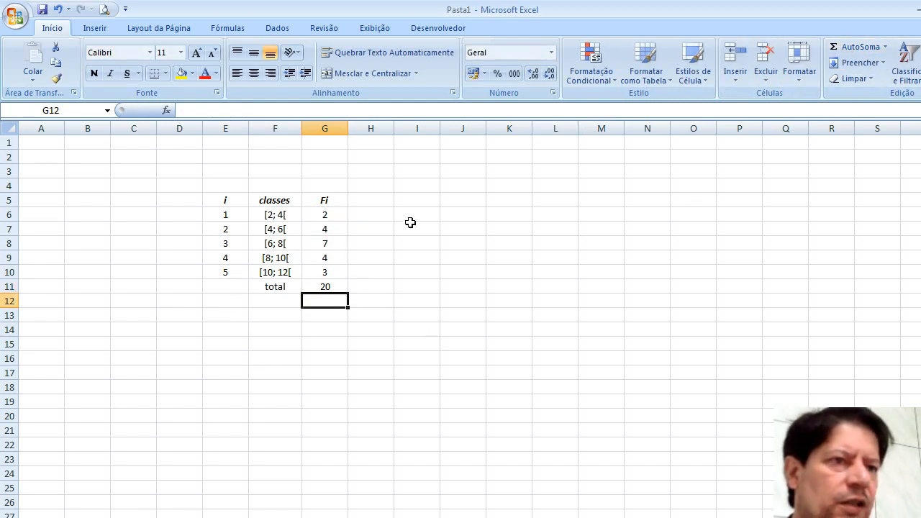
Enter the column header FAi in H5, with a capital A
left_click(370, 202)
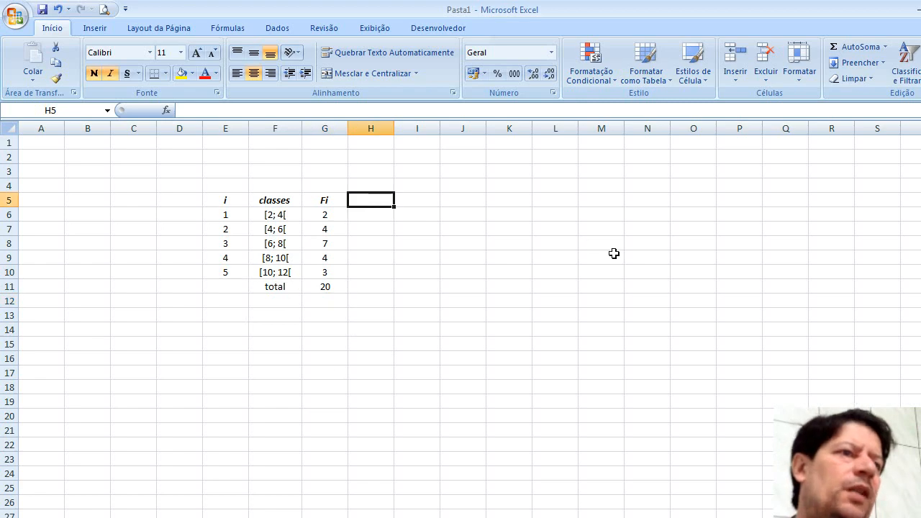
type("Fai")
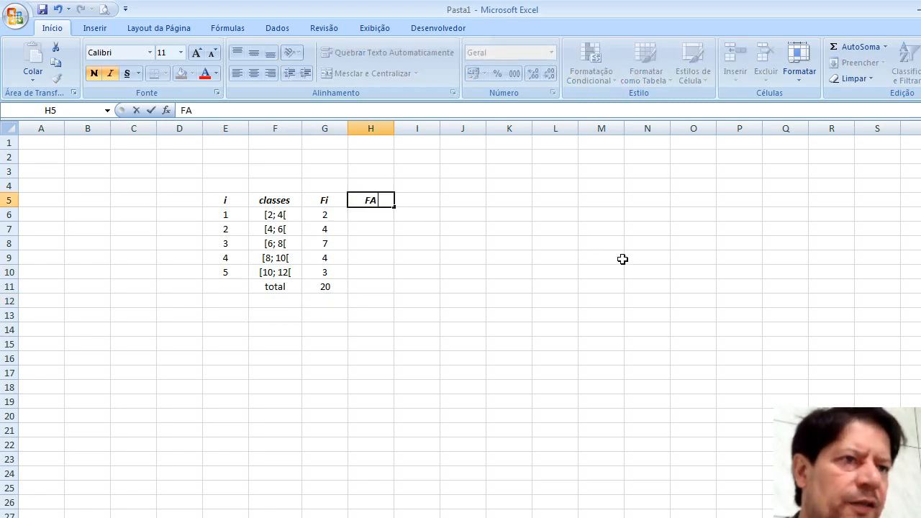
key("Return")
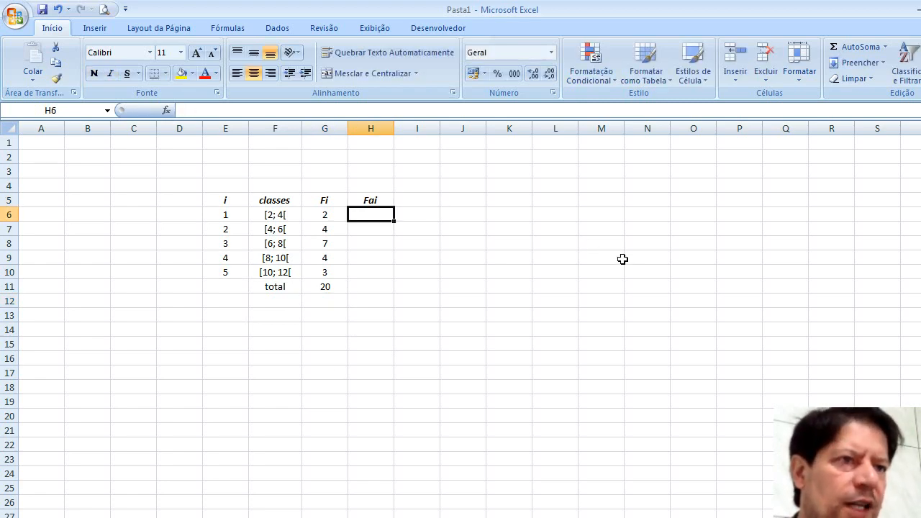
left_click(369, 199)
double_click(370, 200)
key("BackSpace")
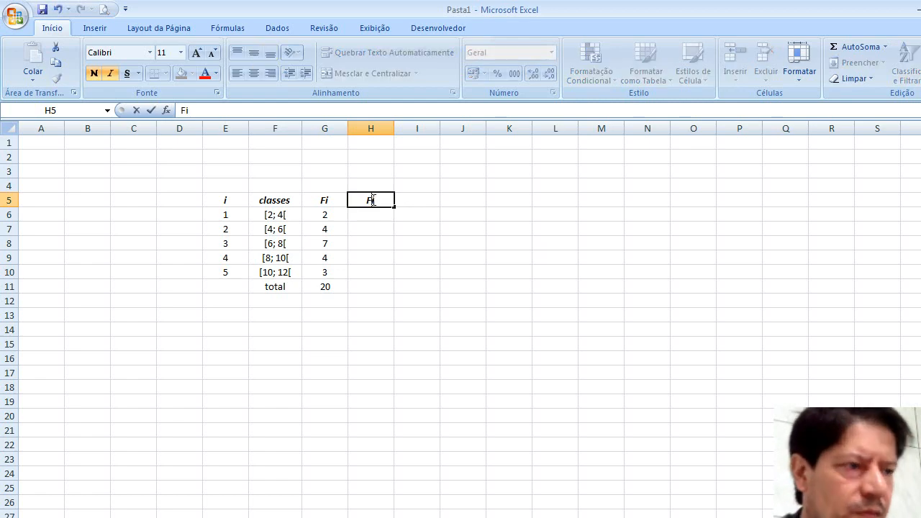
type("A")
left_click(374, 214)
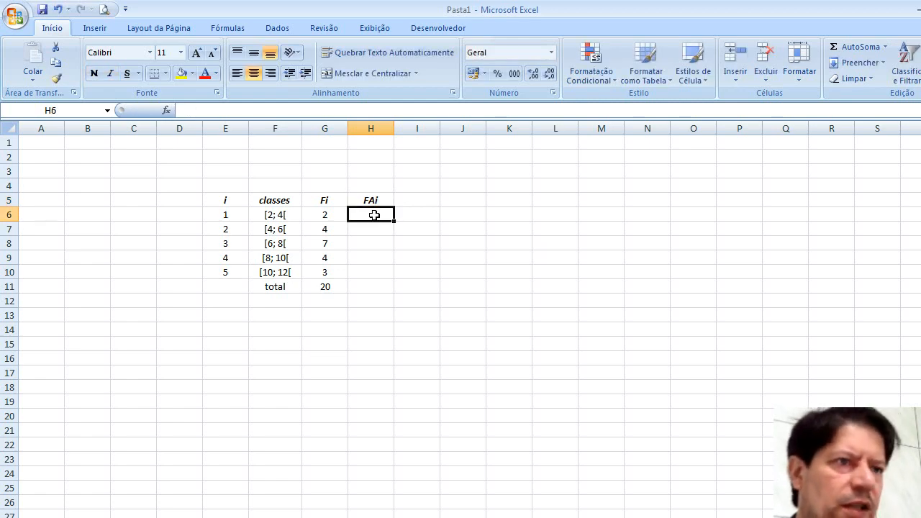
Start the cumulative frequencies with 2 in H6 and the formula =H6+G7 in H7
type("2")
key("Return")
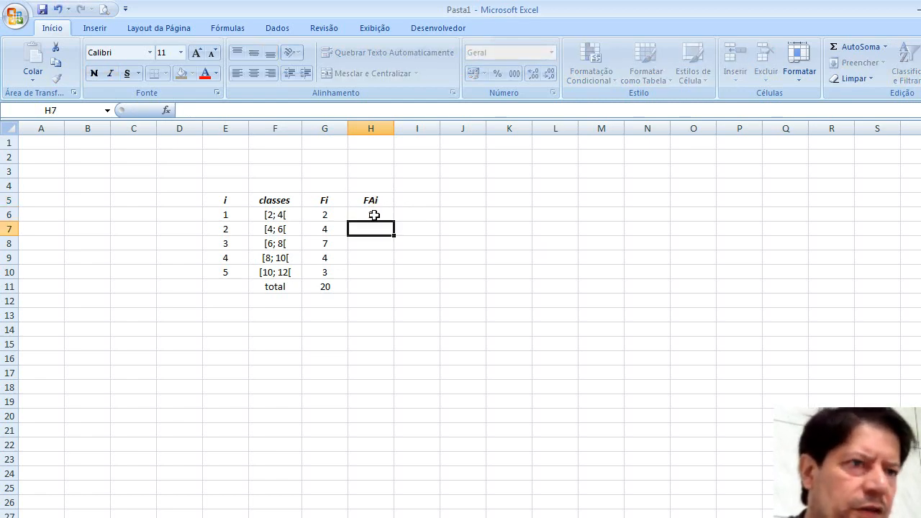
type("=")
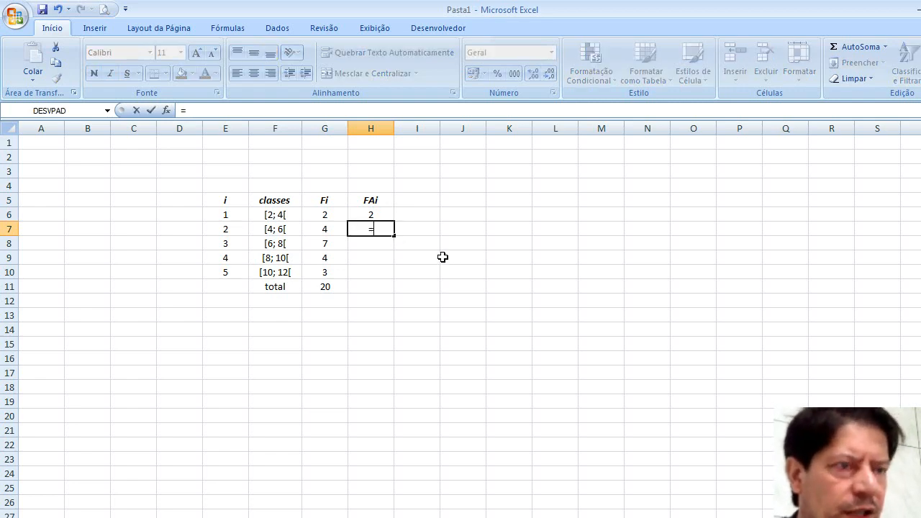
left_click(384, 216)
type("+")
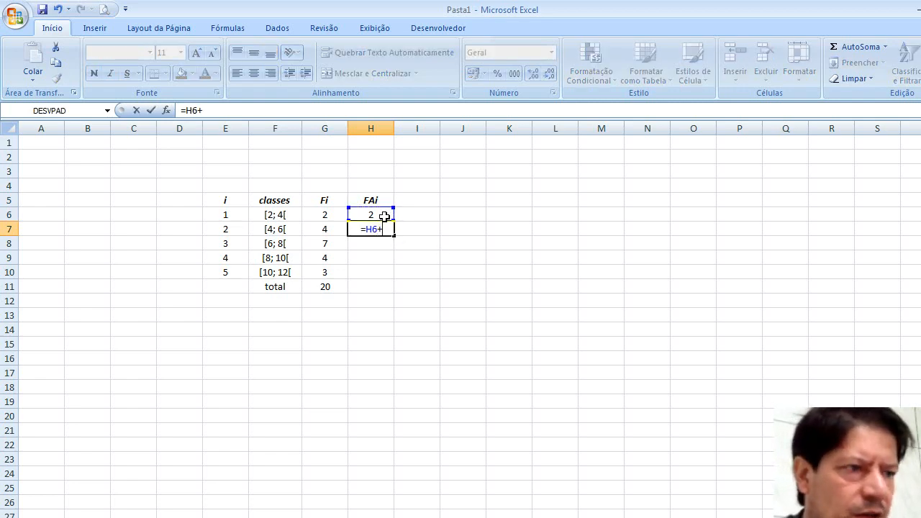
left_click(318, 228)
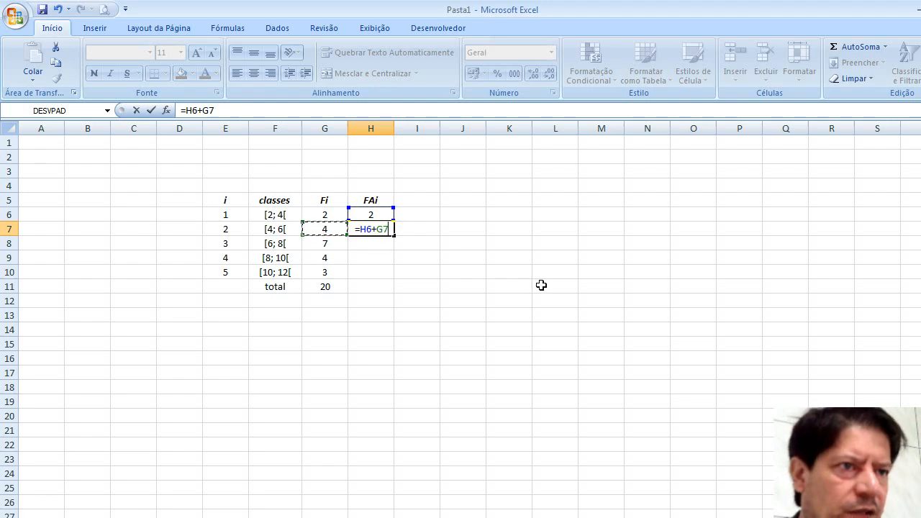
key("Return")
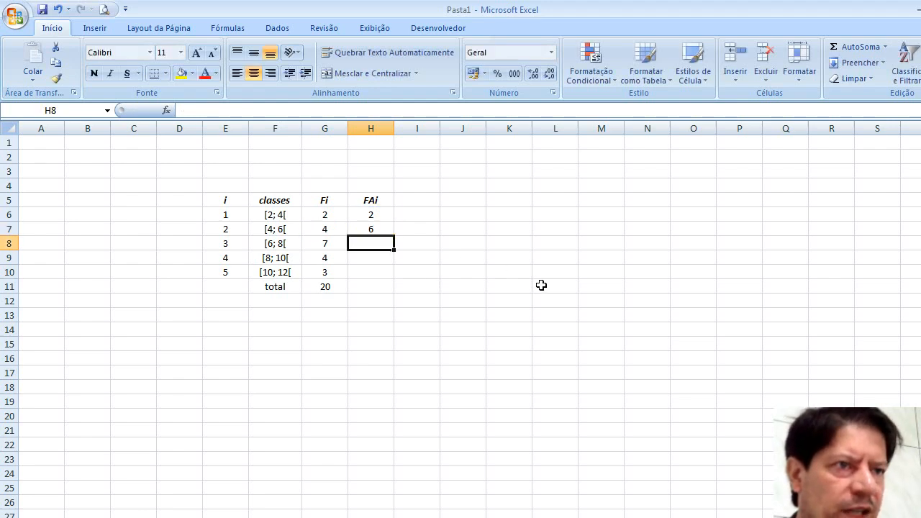
Fill the cumulative frequency formula from H7 down to H10 and enter xxx in H11
left_click(375, 227)
left_click_drag(393, 234, 396, 284)
left_click(382, 290)
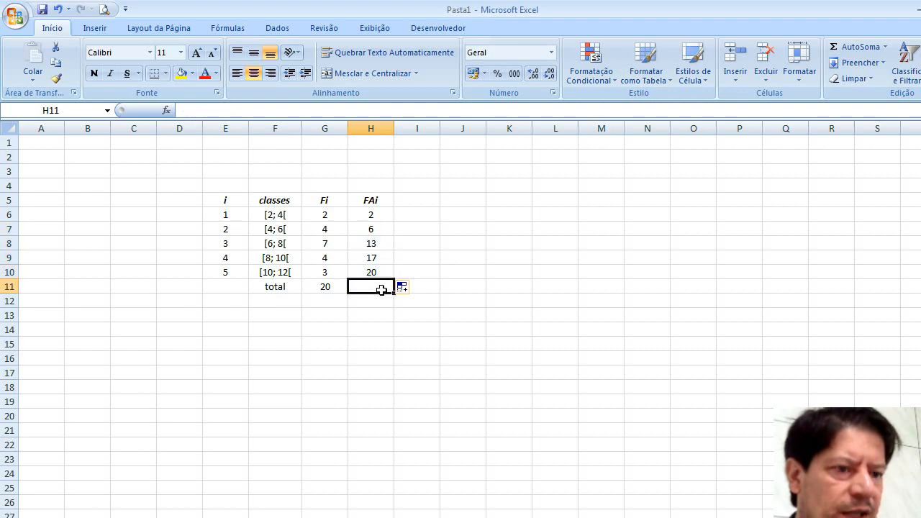
type("xxx")
key("Return")
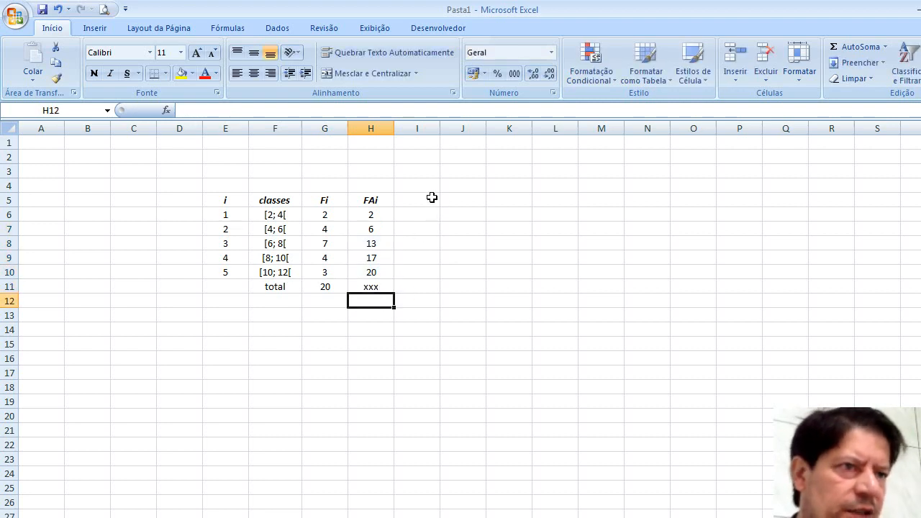
Enter the column header Xi*Fi in I5
left_click(293, 388)
left_click(429, 198)
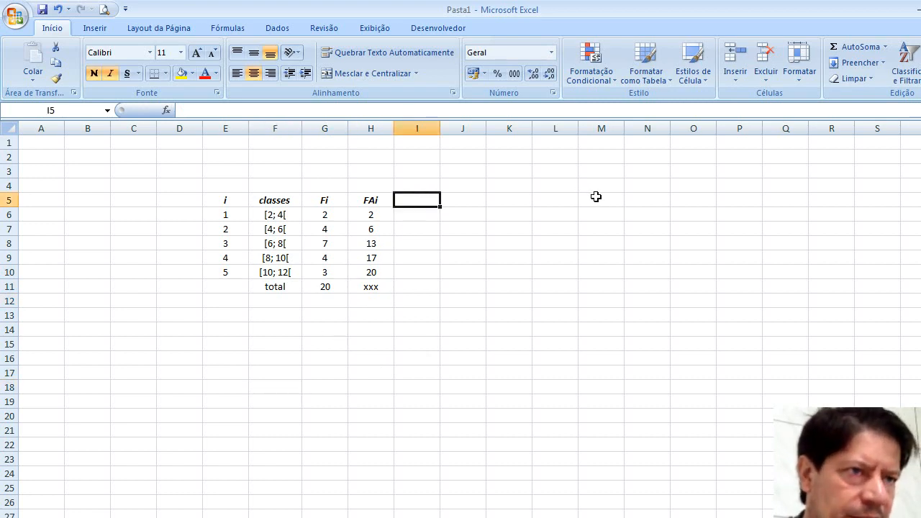
type("Xi*")
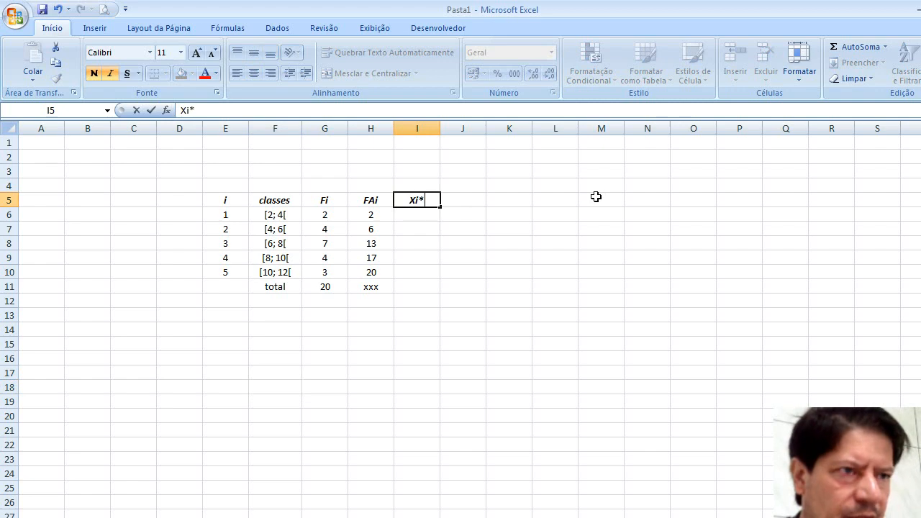
type("Fi")
key("Return")
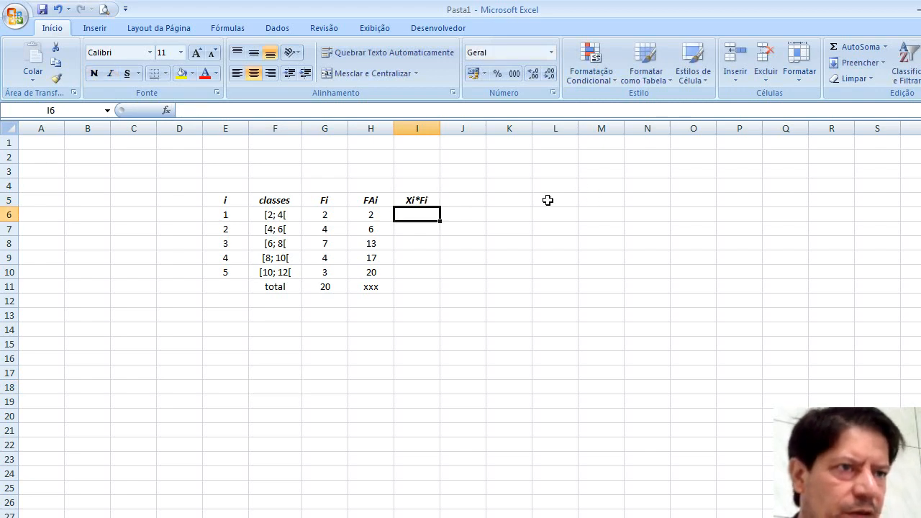
type("=")
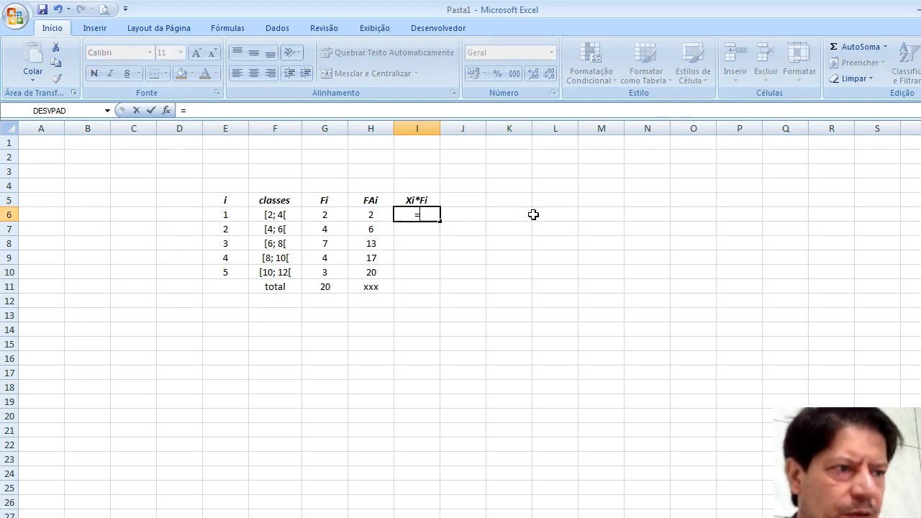
left_click(324, 217)
type("*")
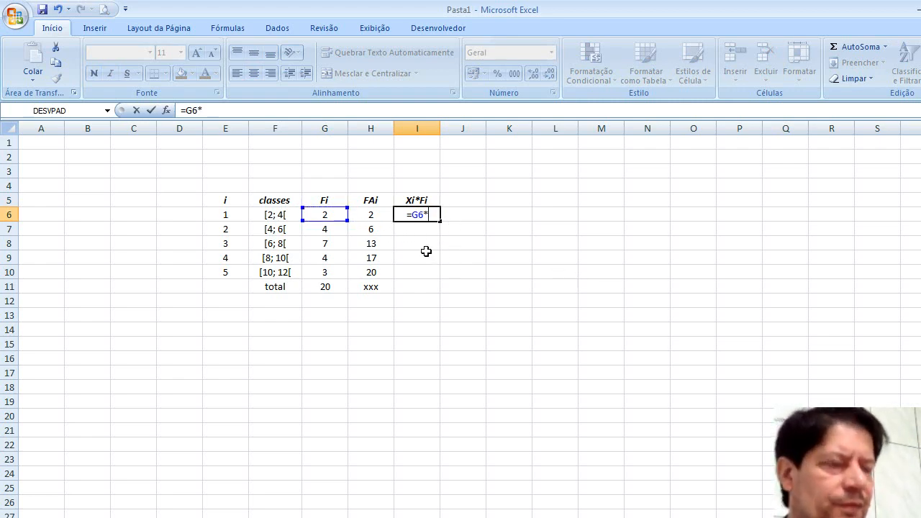
key("BackSpace")
key("BackSpace")
key("Escape")
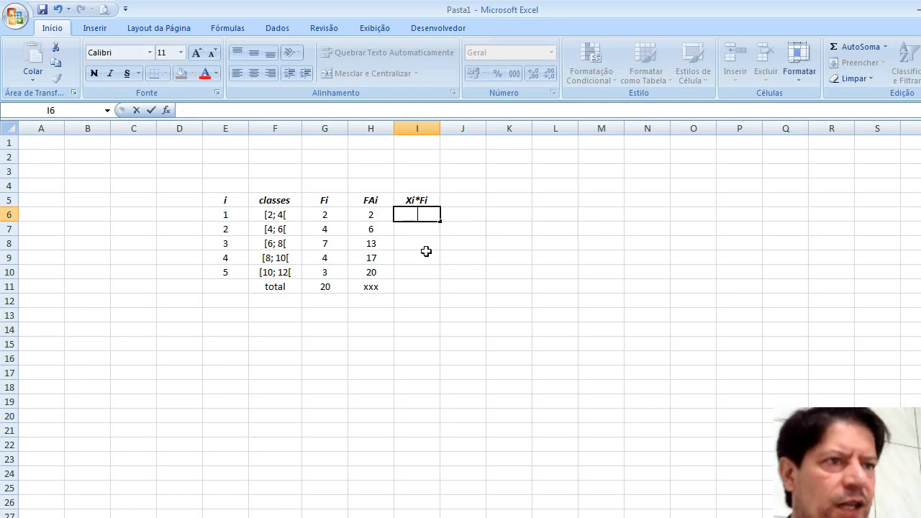
Replace the column header in I5 with Xi
left_click(417, 199)
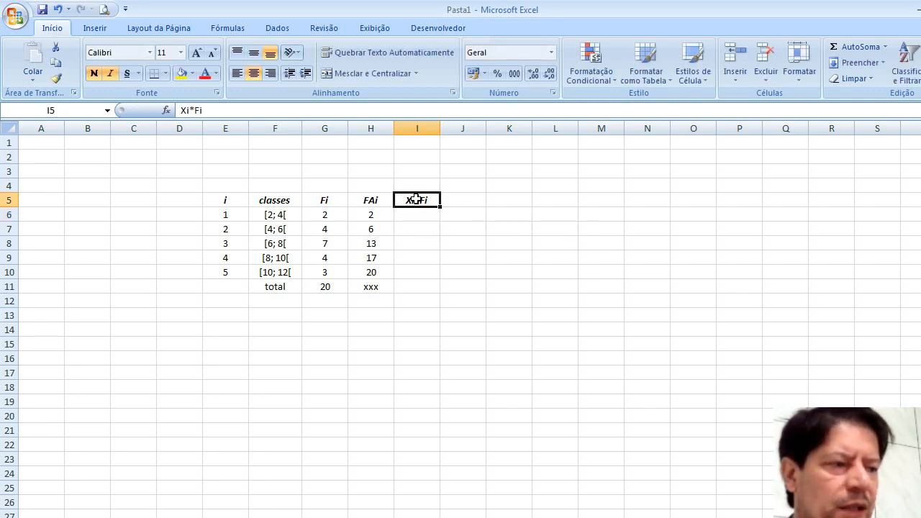
key("Delete")
type("Xi")
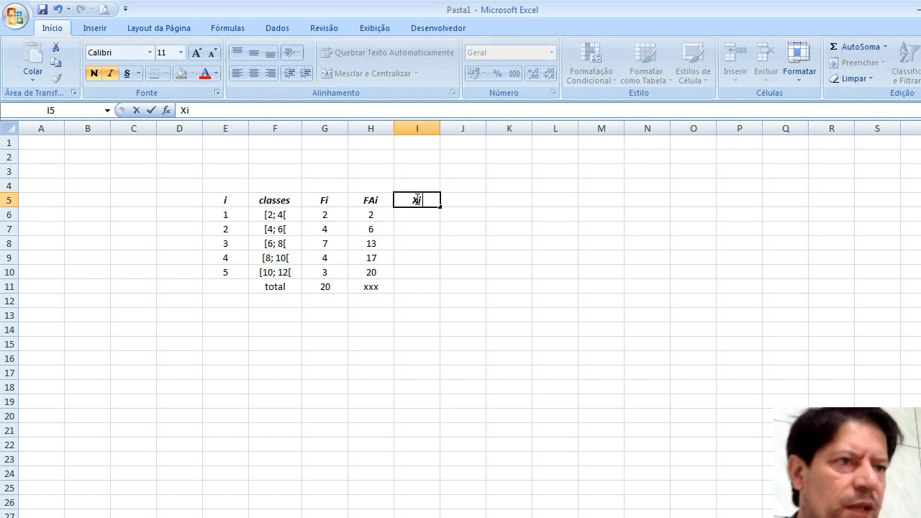
key("Return")
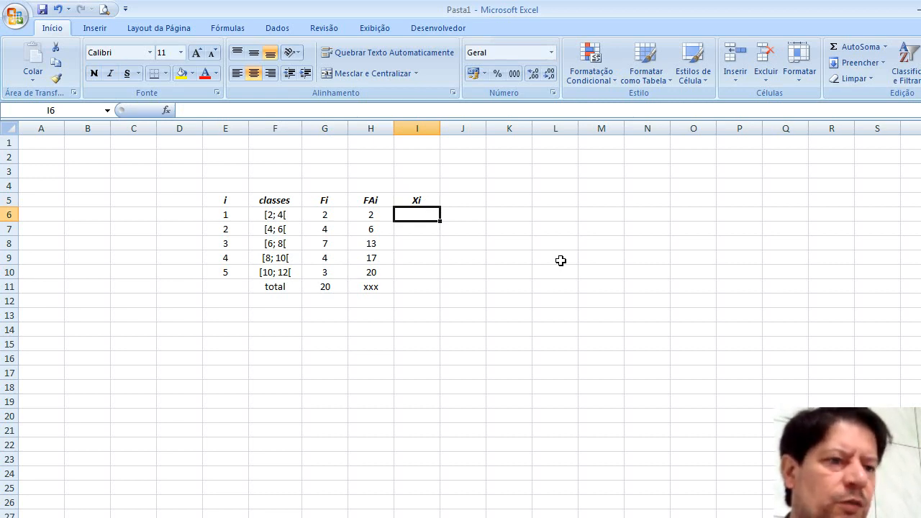
Enter the class midpoints 3, 5, 7, 9 and 11 in I6 to I10 and xxx in I11
type("3")
key("Return")
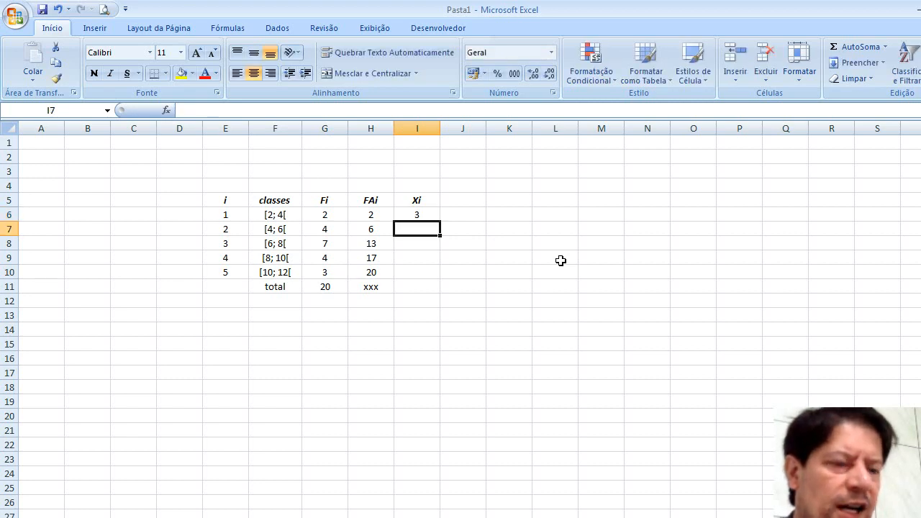
type("5")
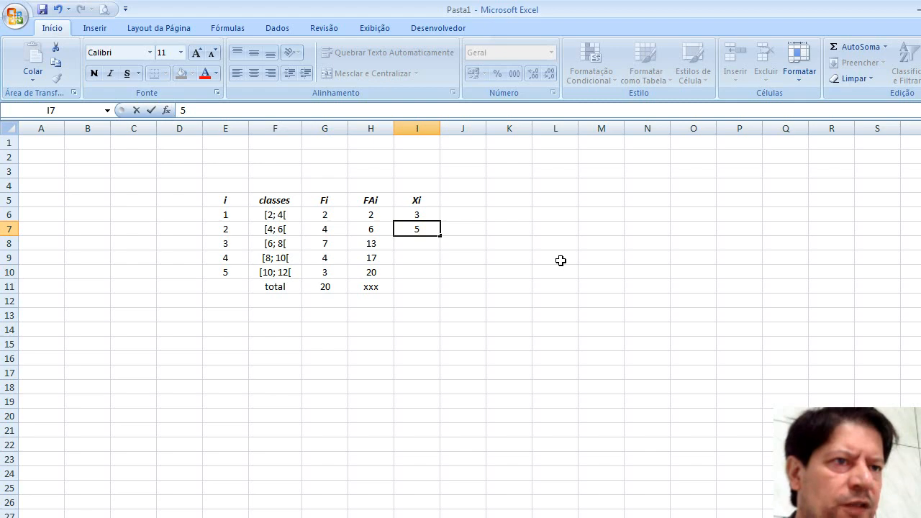
key("Return")
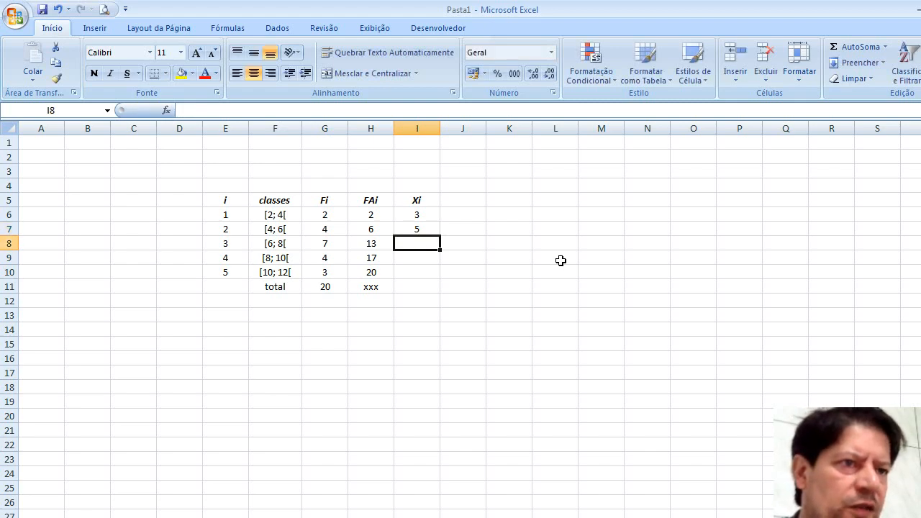
type("7")
key("Return")
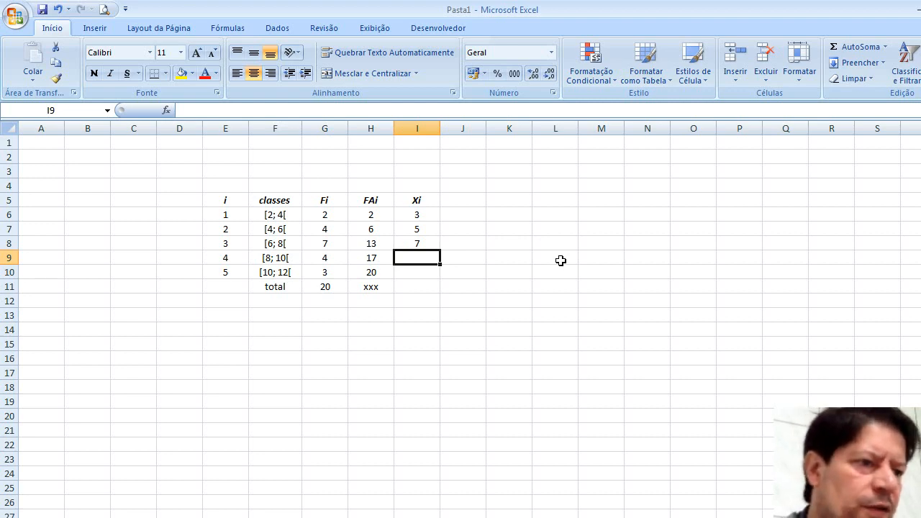
type("9")
key("Return")
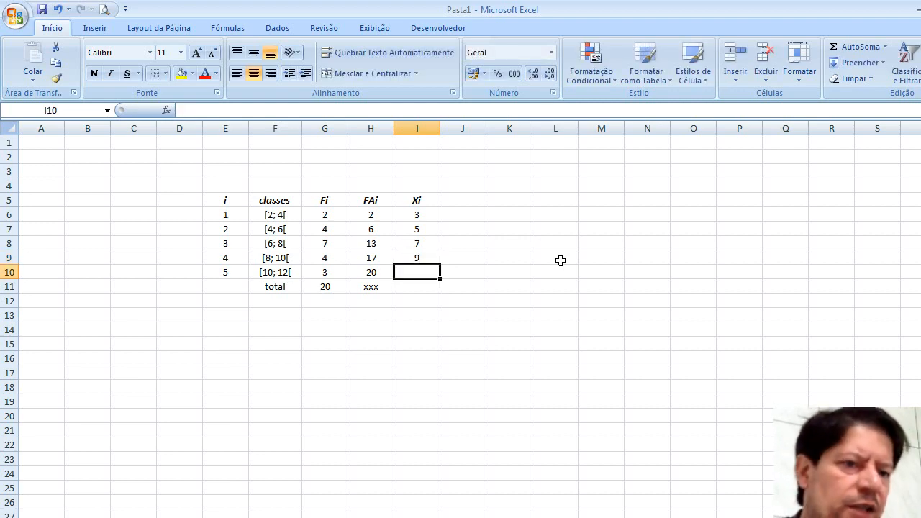
type("11")
key("Return")
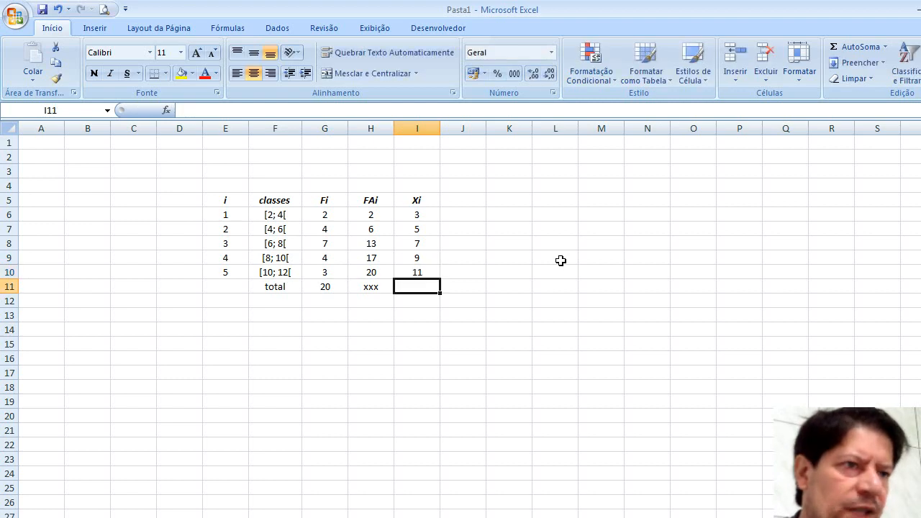
type("xxx")
key("Return")
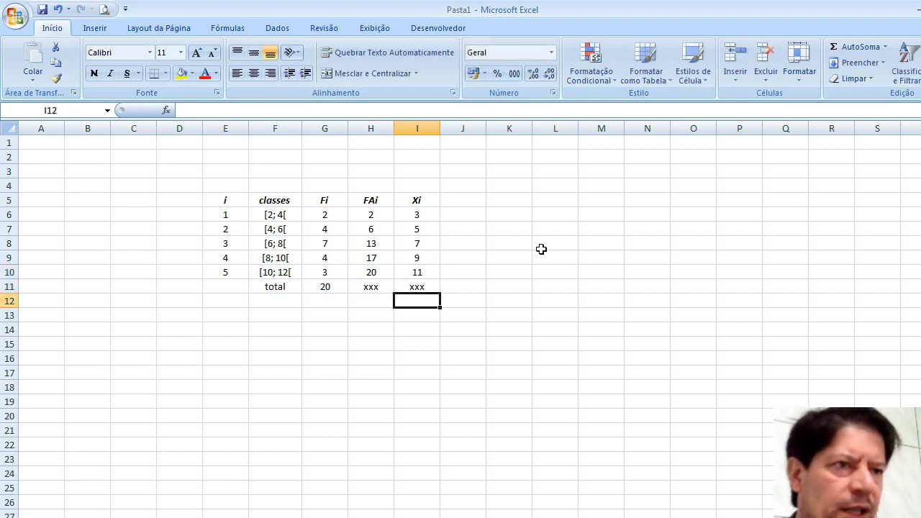
Add the column header Xi*Fi in J5 and enter the formula =I6*G6 in J6
left_click(473, 203)
type("X")
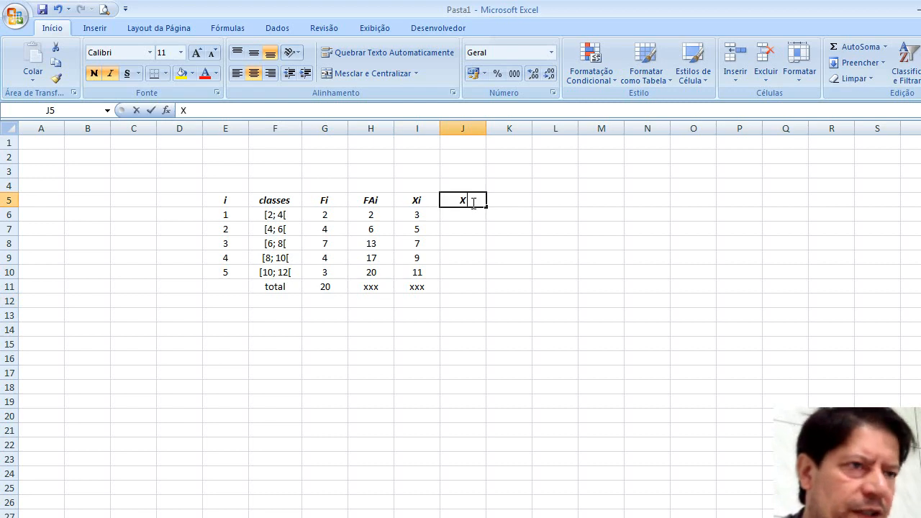
type("i*Fi")
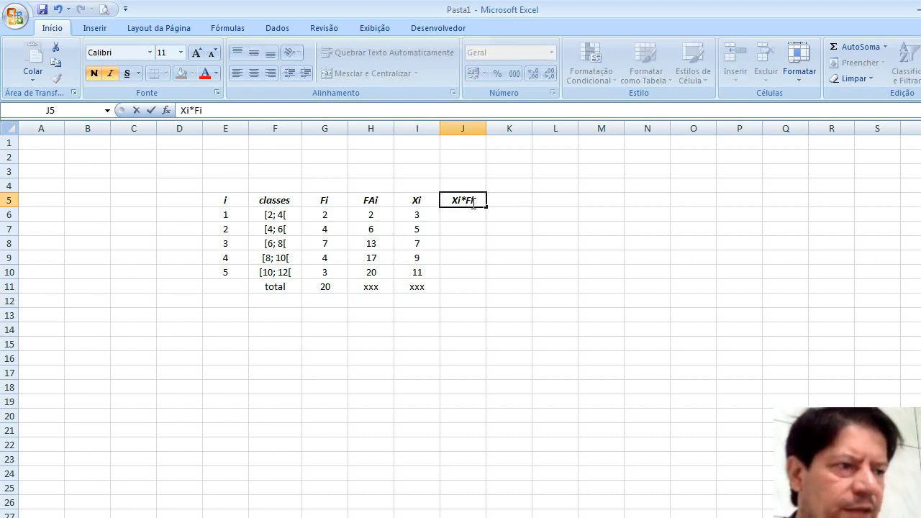
key("Return")
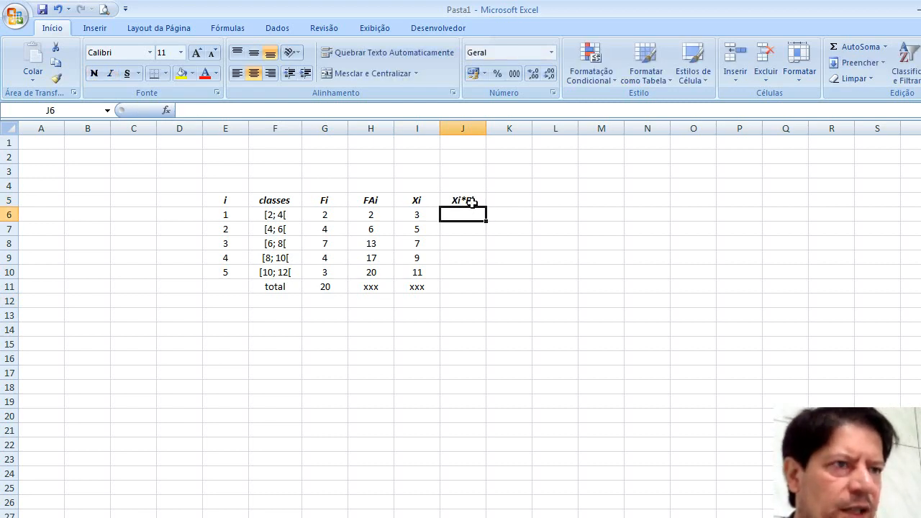
left_click(426, 215)
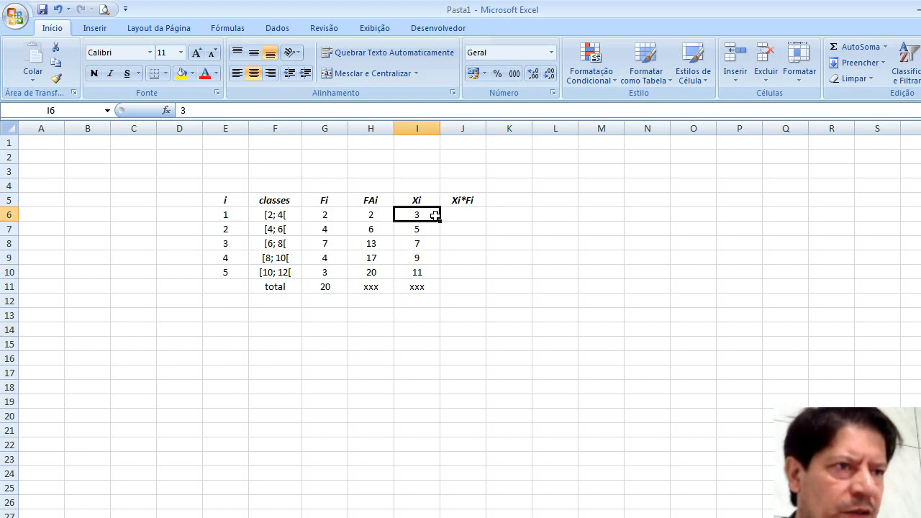
left_click(451, 217)
type("=")
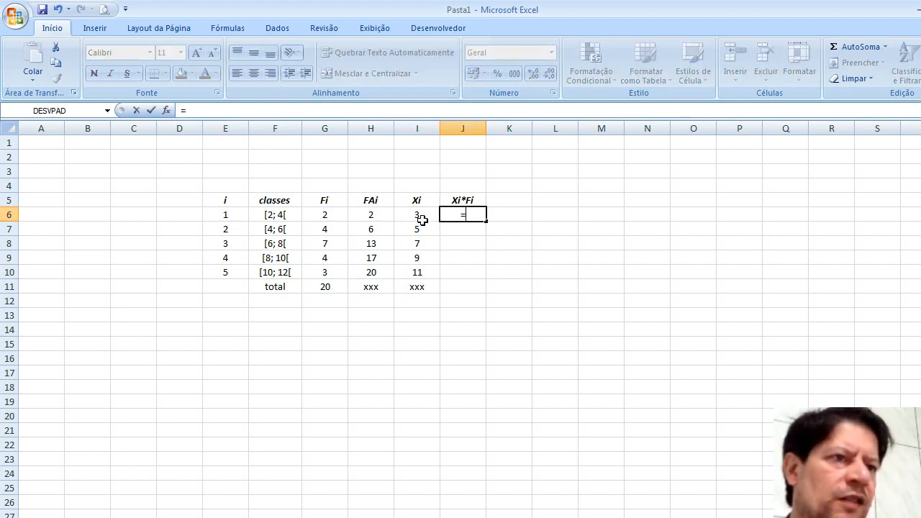
left_click(423, 218)
type("*")
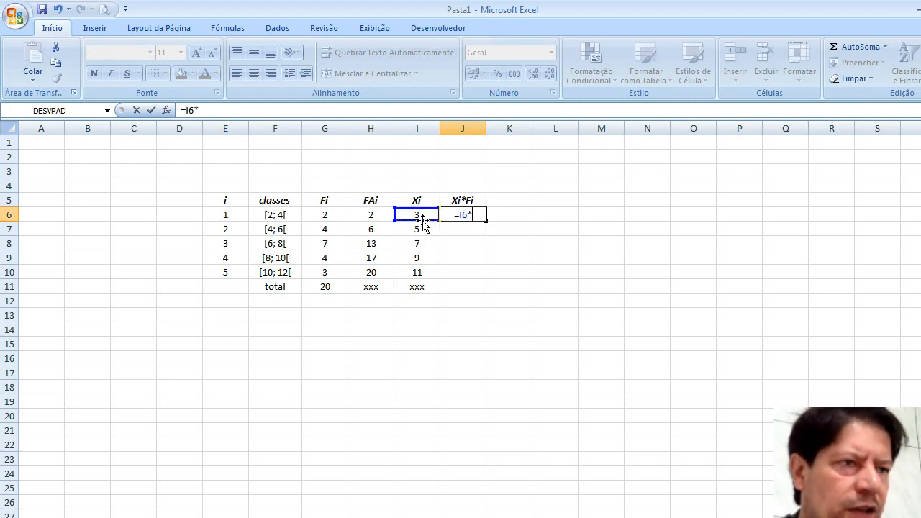
left_click(326, 214)
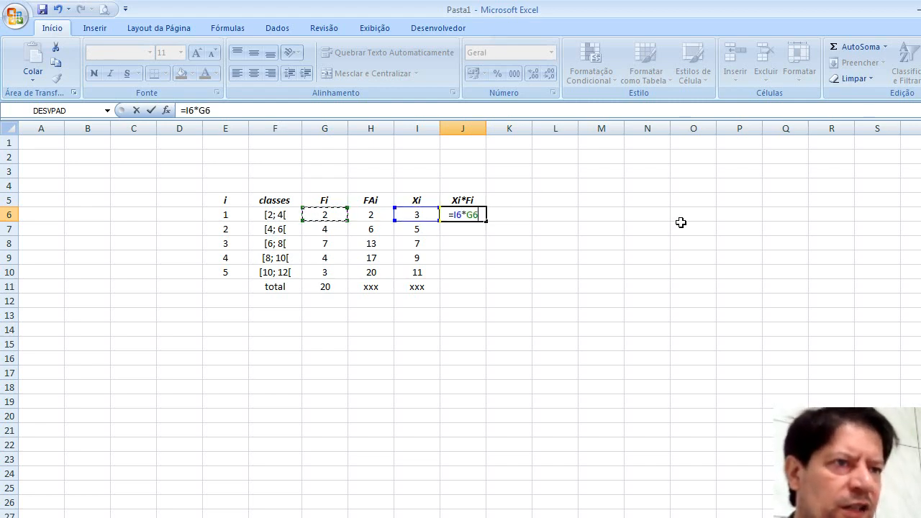
key("Return")
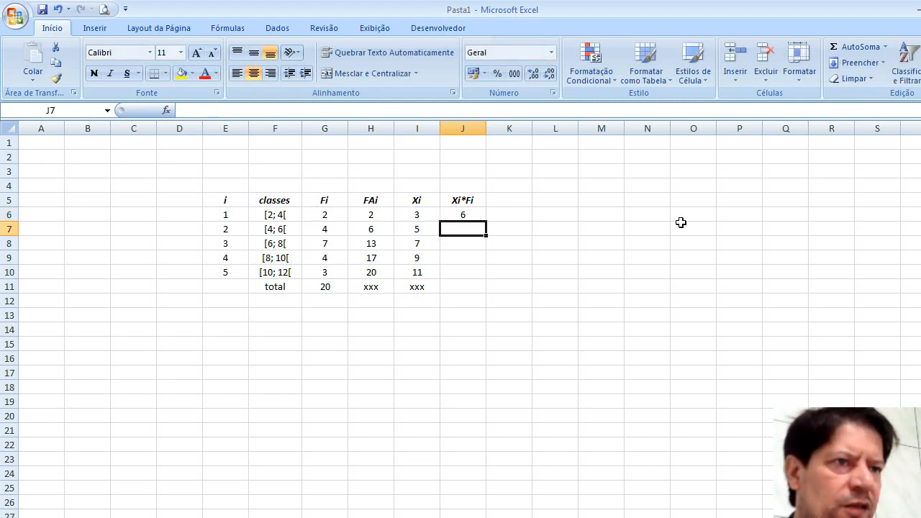
Fill the Xi*Fi formula from J6 down to J10 and total the column in J11 with =SOMA(J6:J10)
left_click(476, 216)
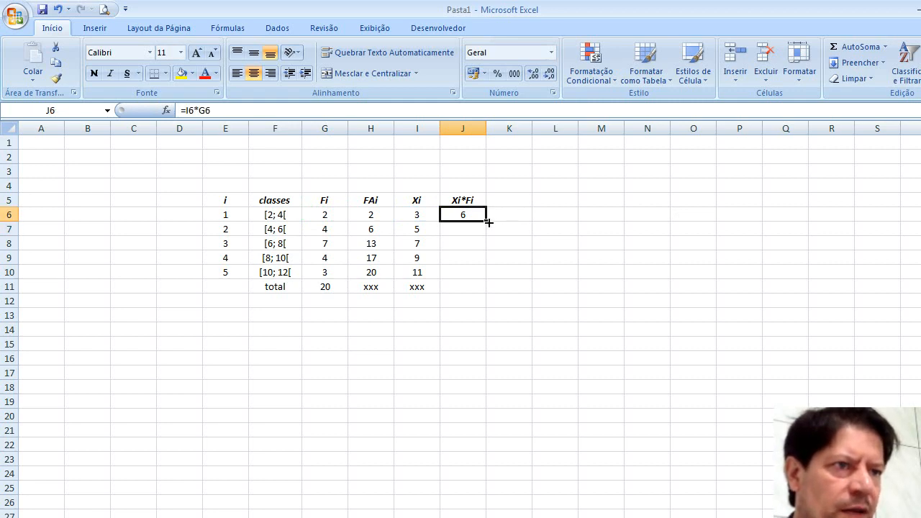
left_click_drag(489, 223, 488, 273)
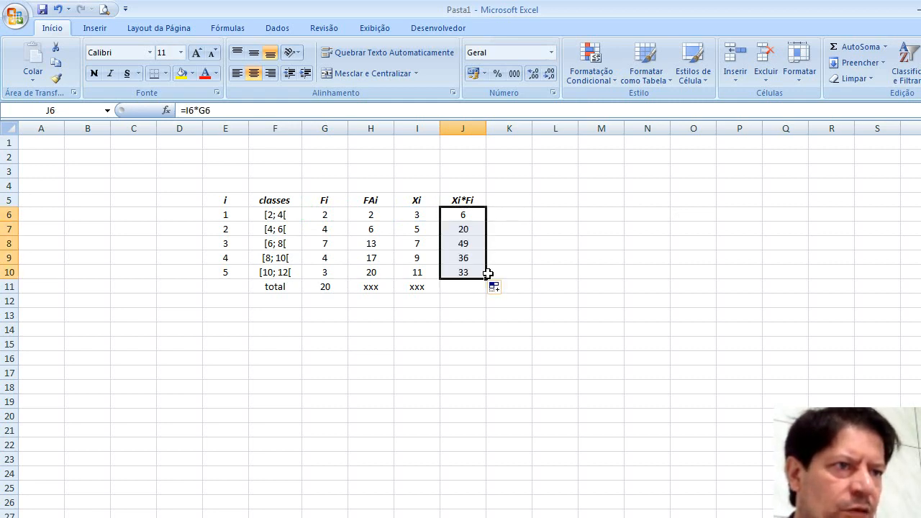
left_click(469, 295)
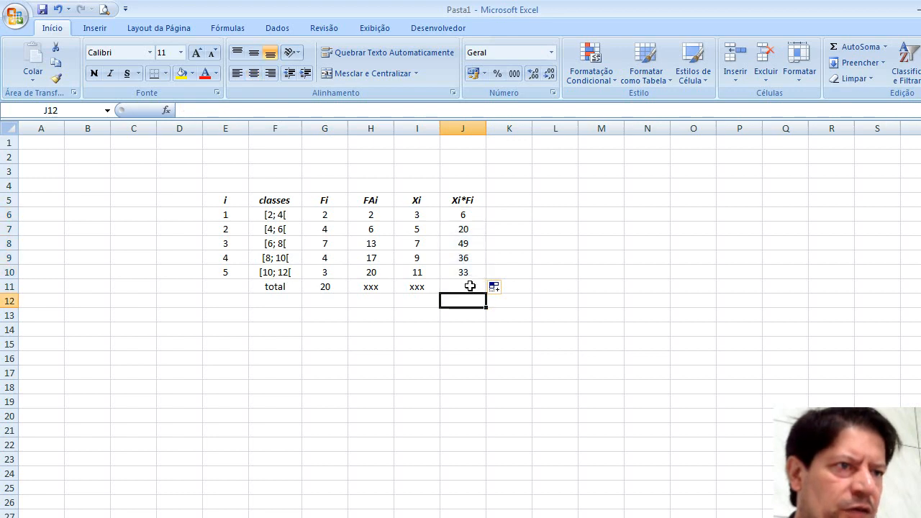
left_click(470, 285)
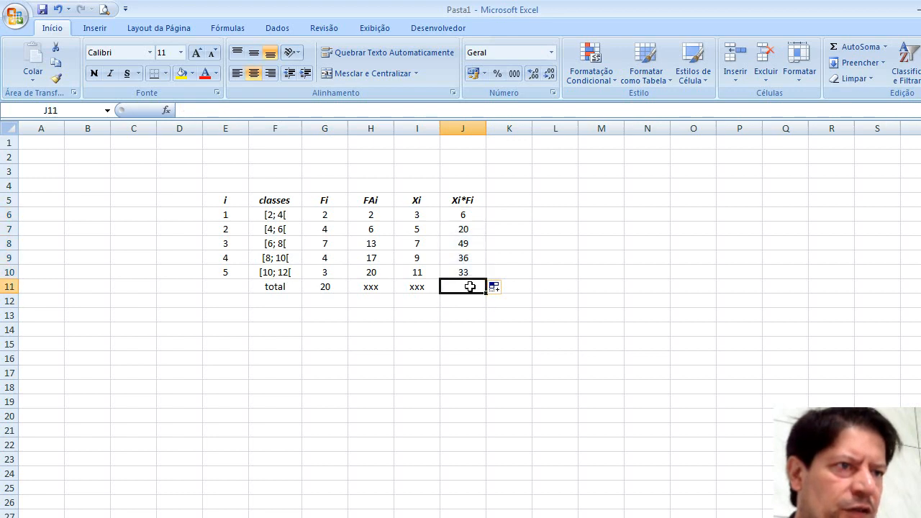
left_click(855, 47)
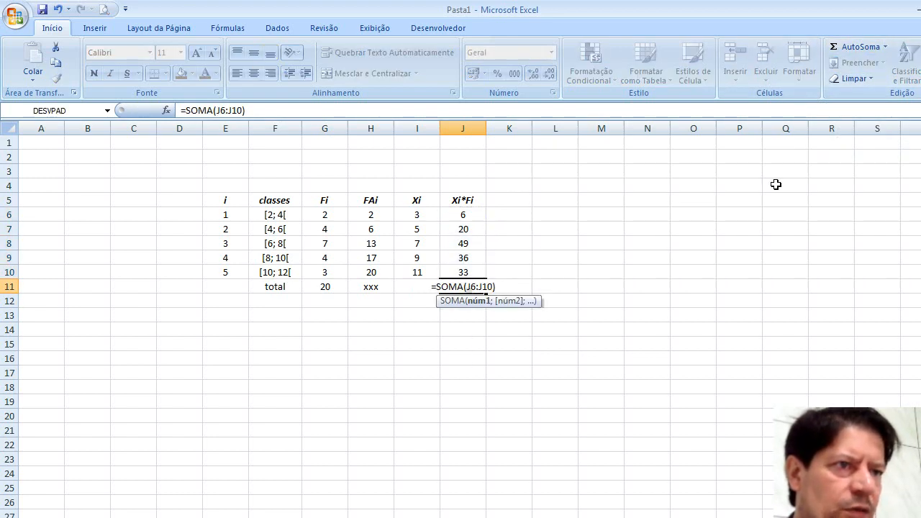
key("Return")
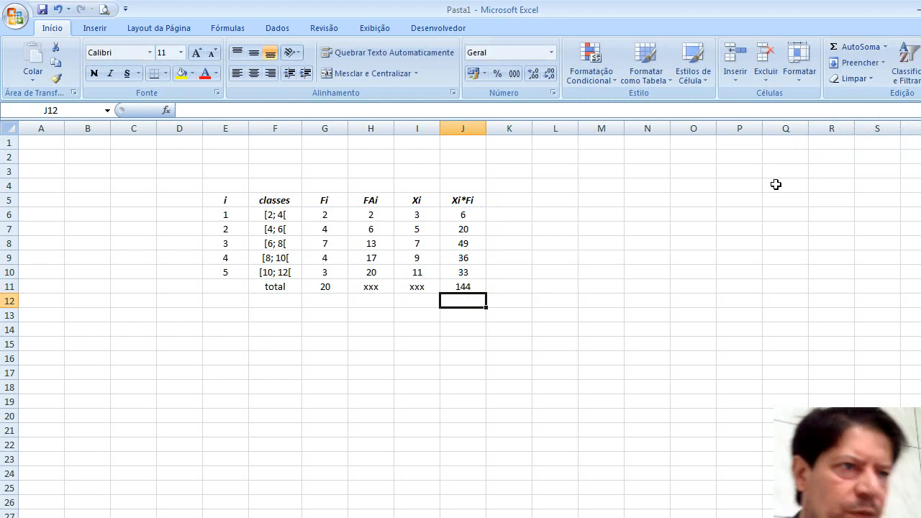
Label E14 as "média =" and calculate the mean in F14 with the formula =J11/20
left_click(242, 331)
type("média =")
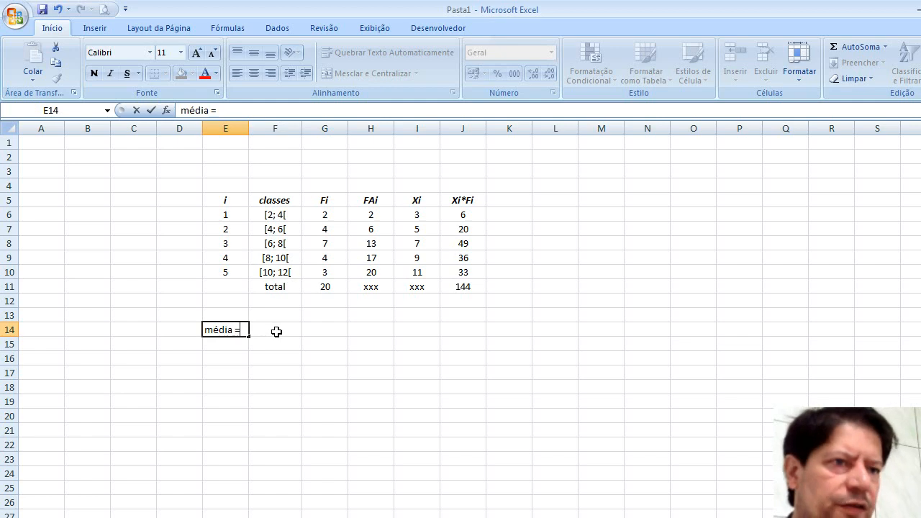
left_click(274, 330)
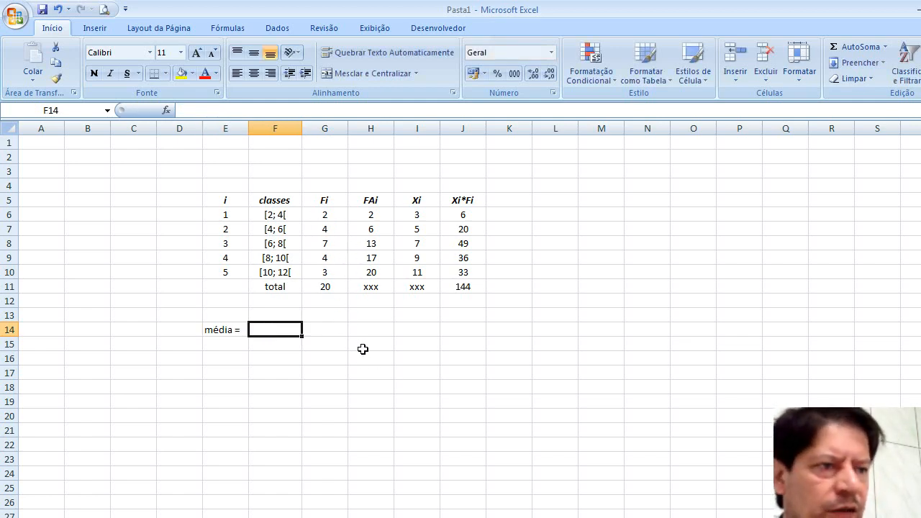
type("=")
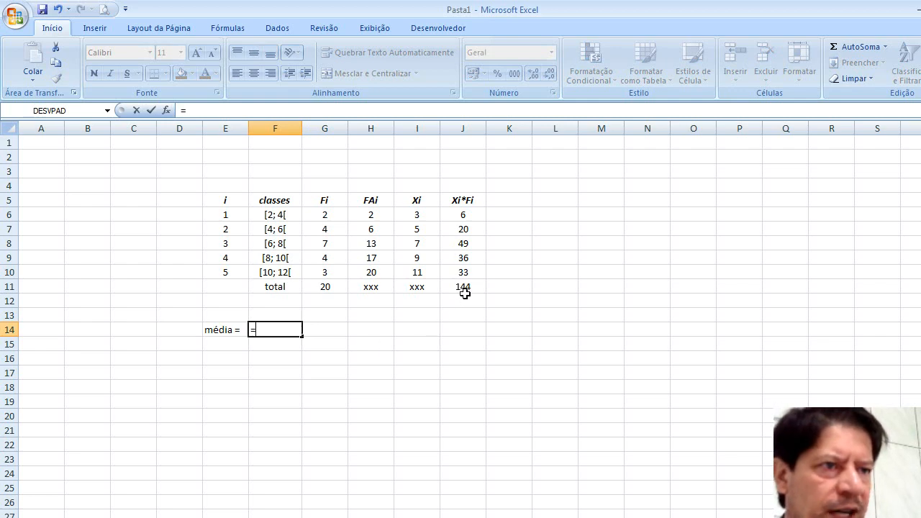
left_click(464, 289)
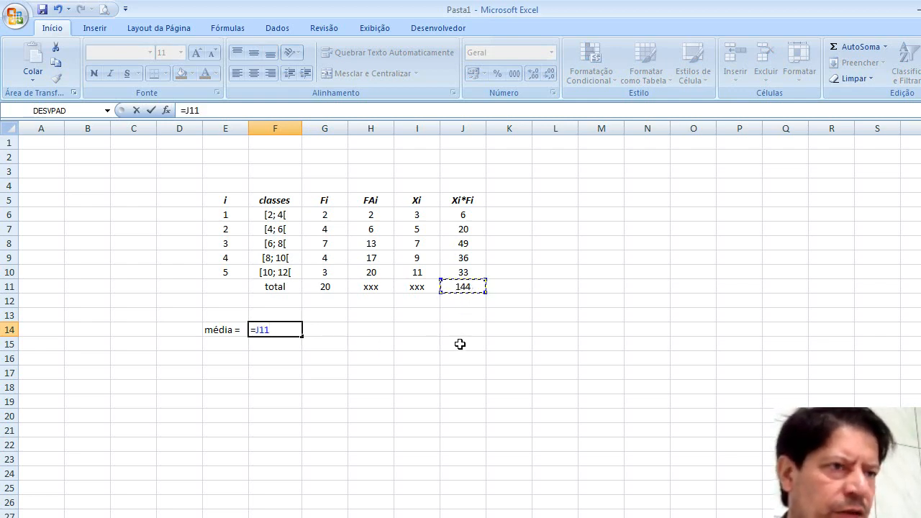
type("/")
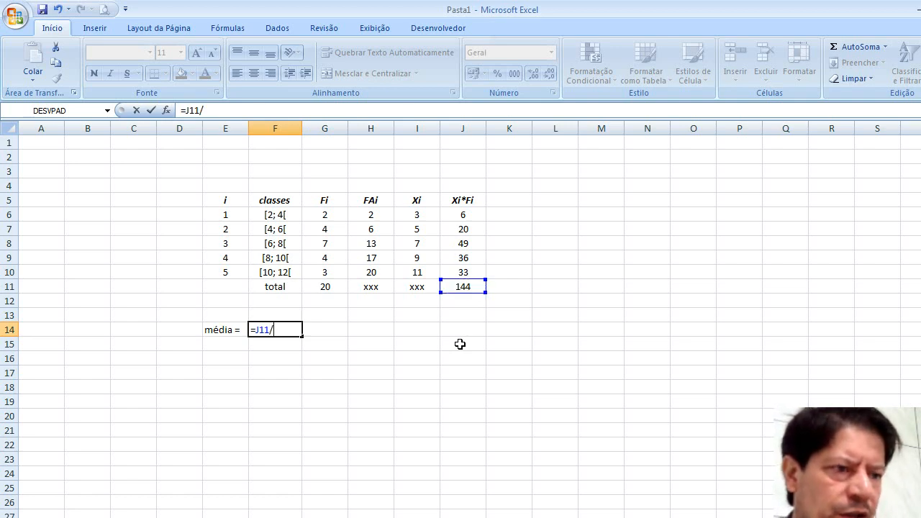
type("20")
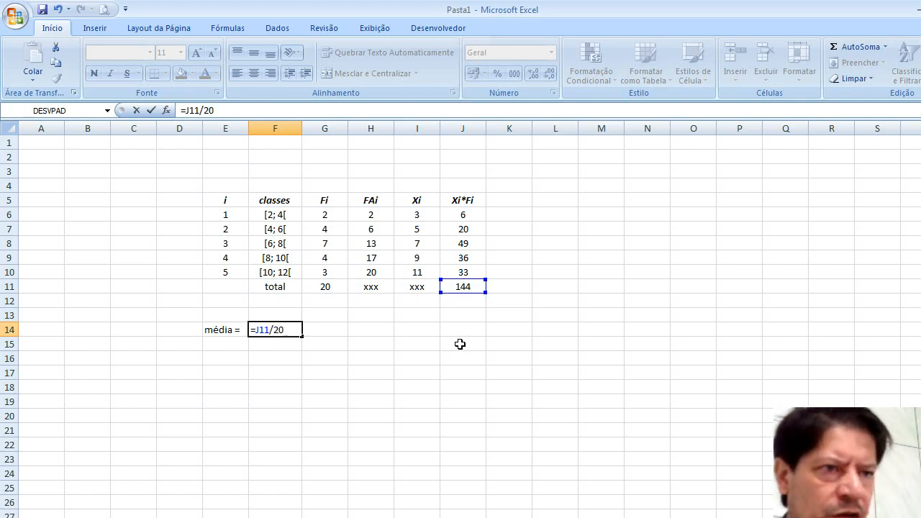
key("Return")
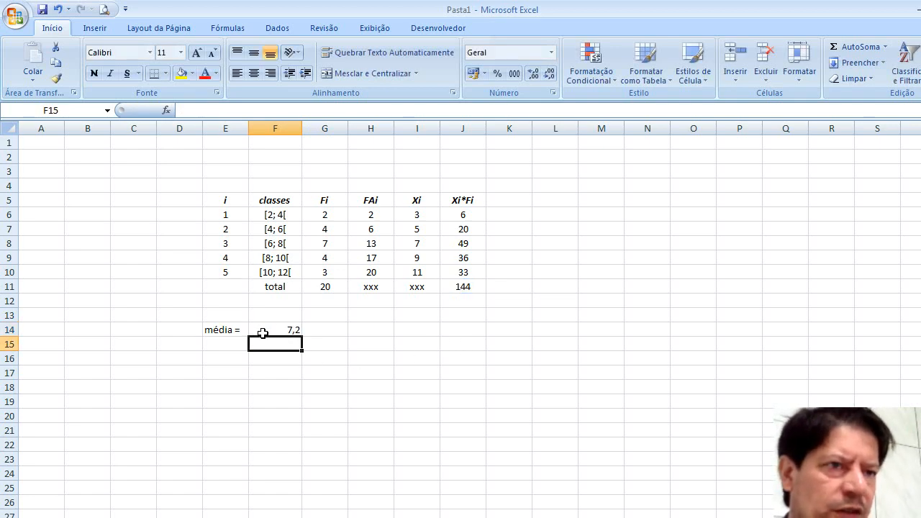
Enter the label "mediana =" in E15, below the mean label
left_click(243, 346)
type("me")
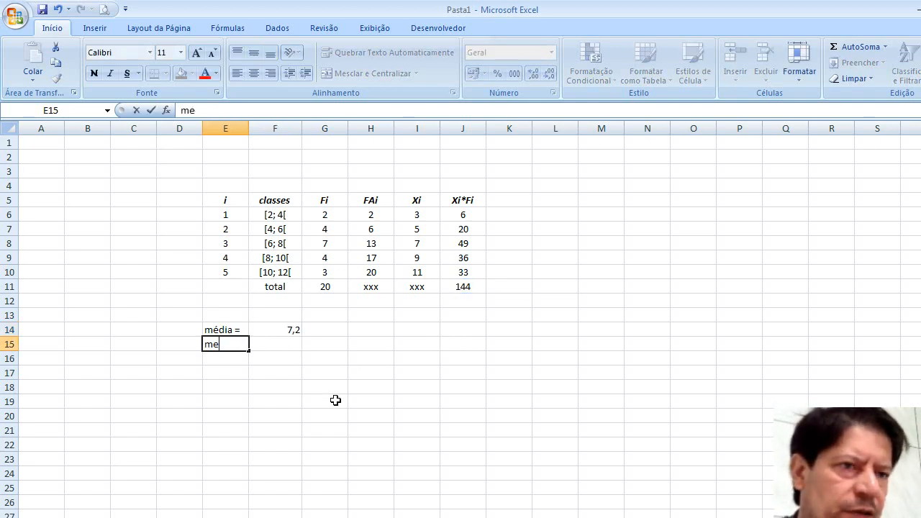
key("BackSpace")
key("BackSpace")
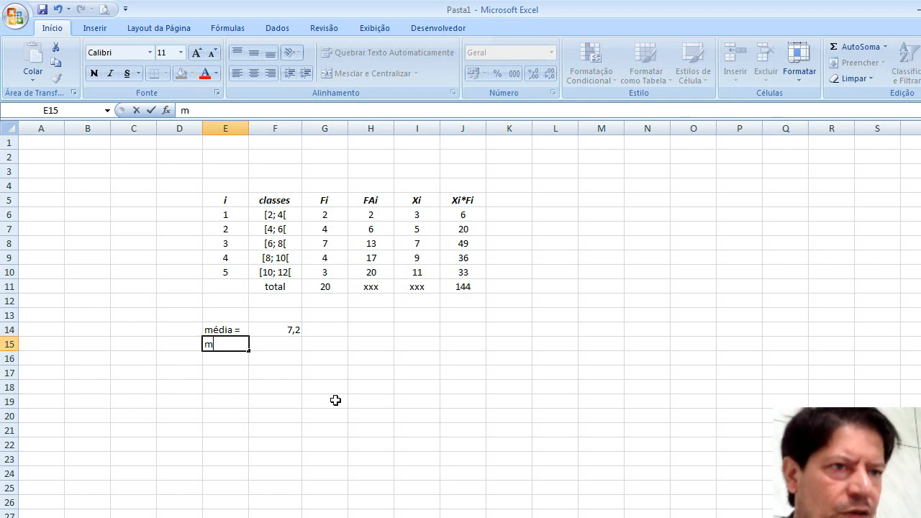
type("édia =")
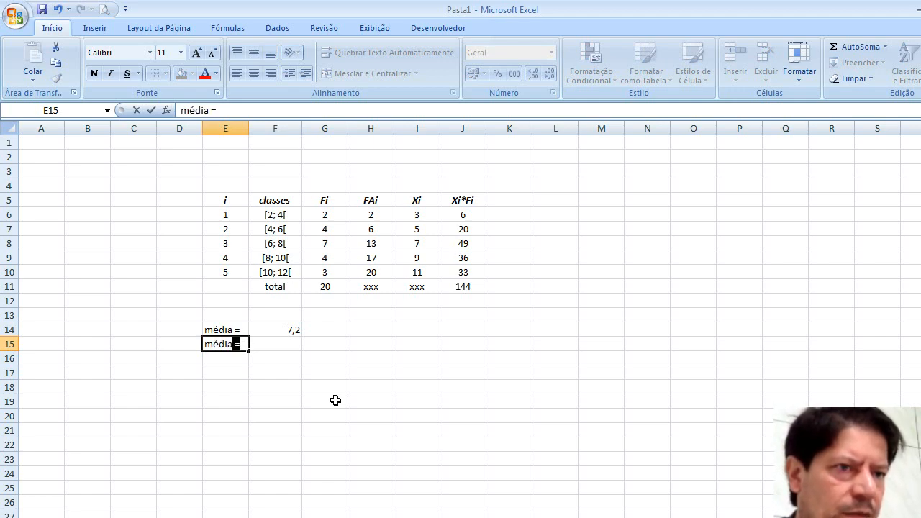
key("BackSpace")
key("BackSpace")
key("BackSpace")
key("BackSpace")
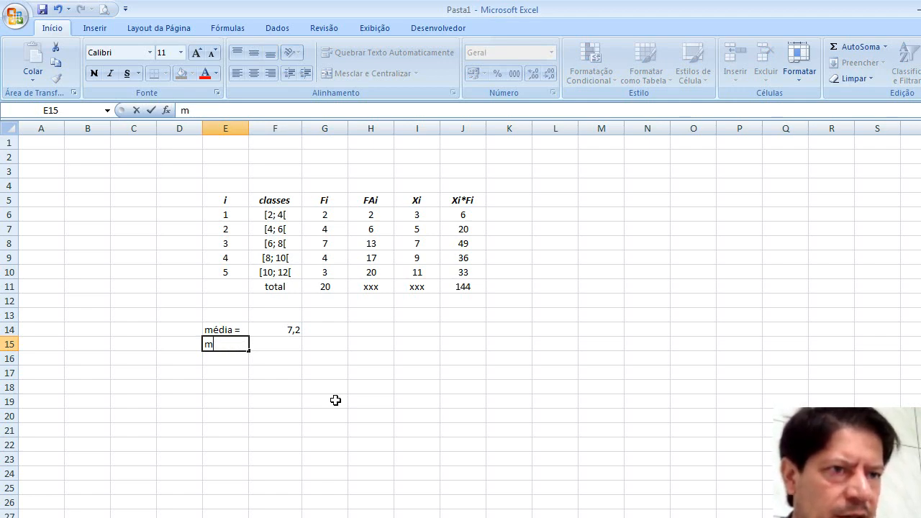
type("ediana")
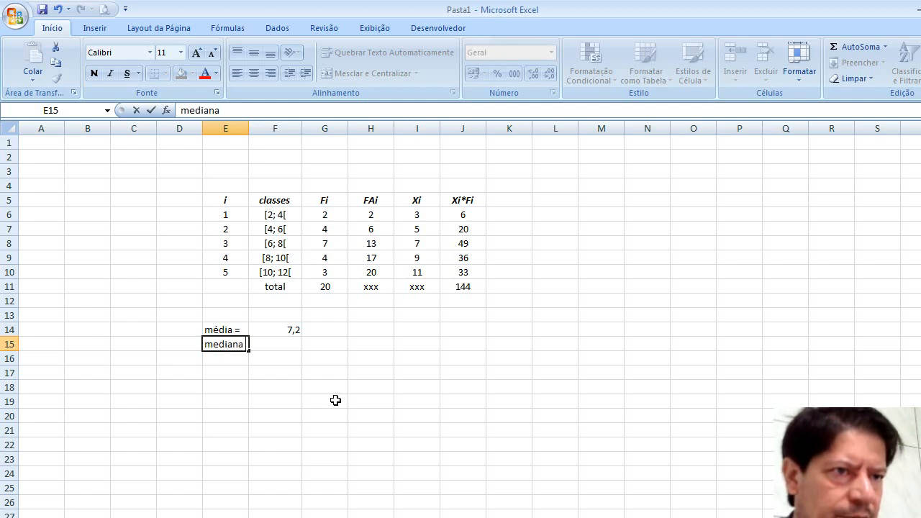
type(" =")
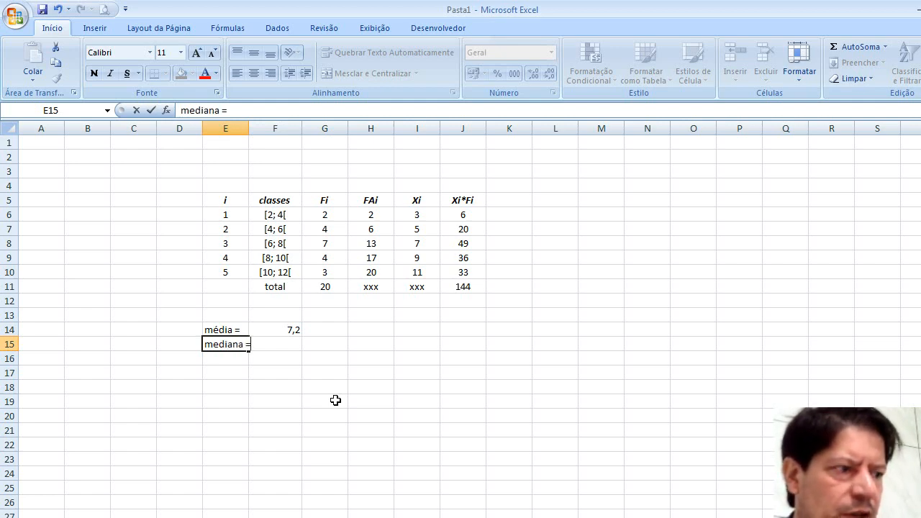
key("Tab")
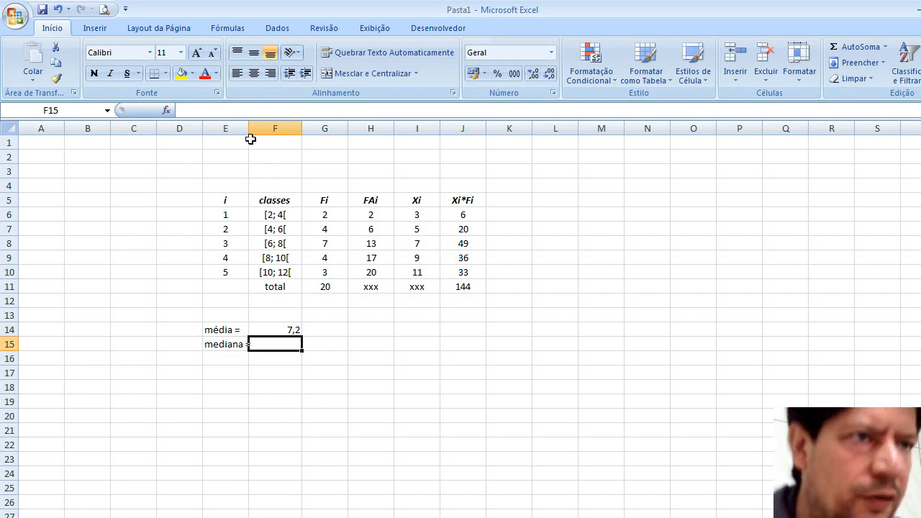
Widen column E to fit the "mediana =" label and fill the median class index in E8 with yellow
left_click_drag(247, 127, 253, 127)
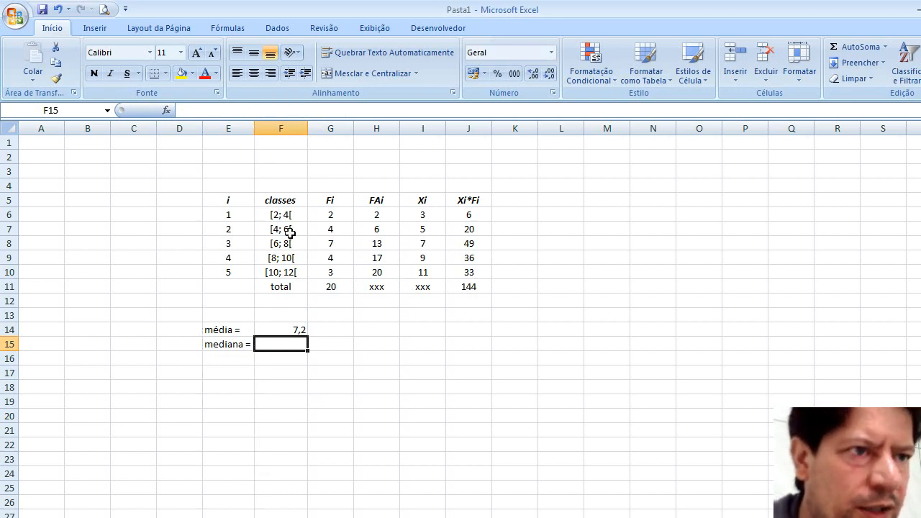
left_click(230, 111)
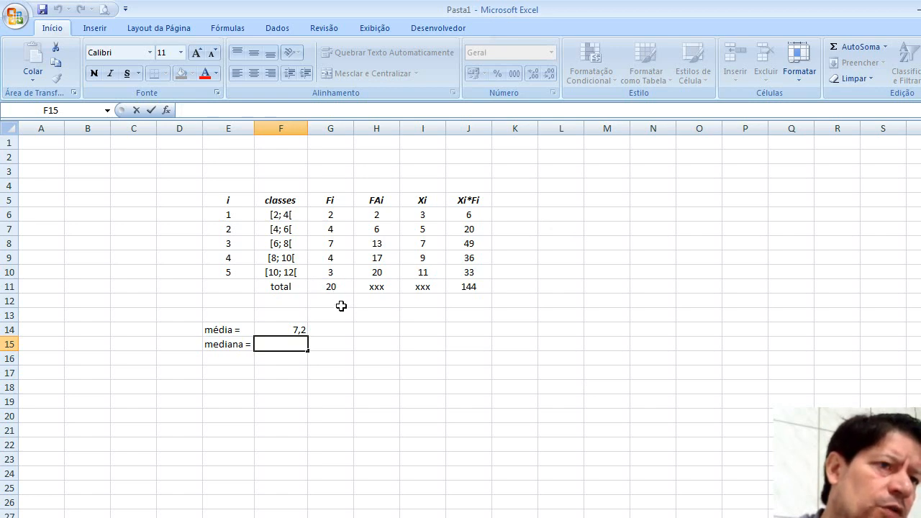
left_click(386, 244)
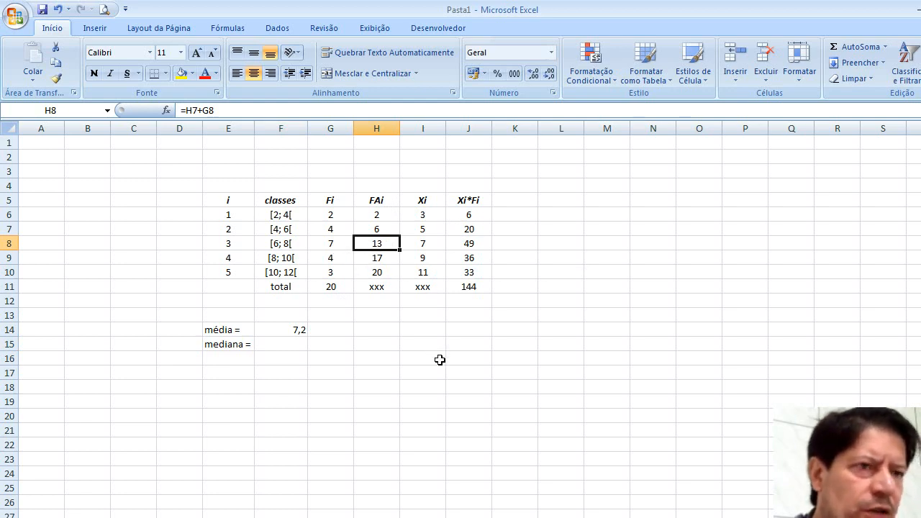
key("Left")
key("Left")
key("Left")
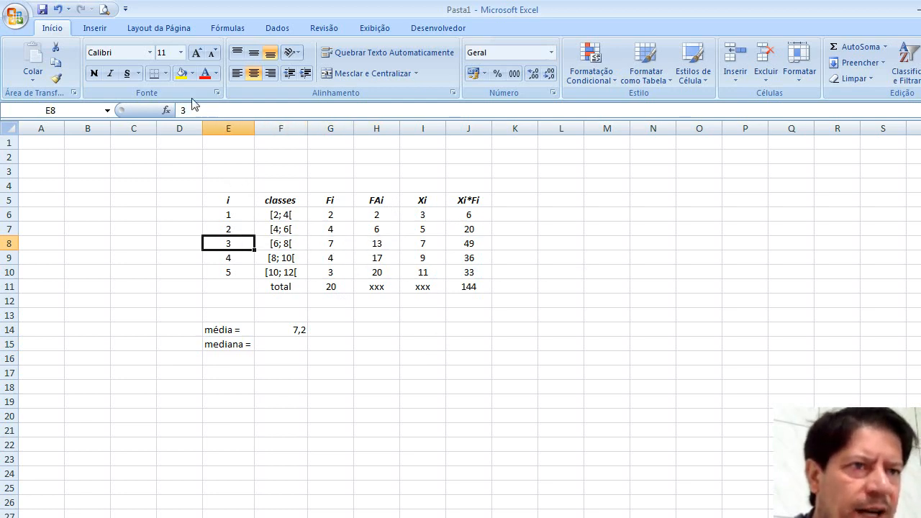
left_click(180, 73)
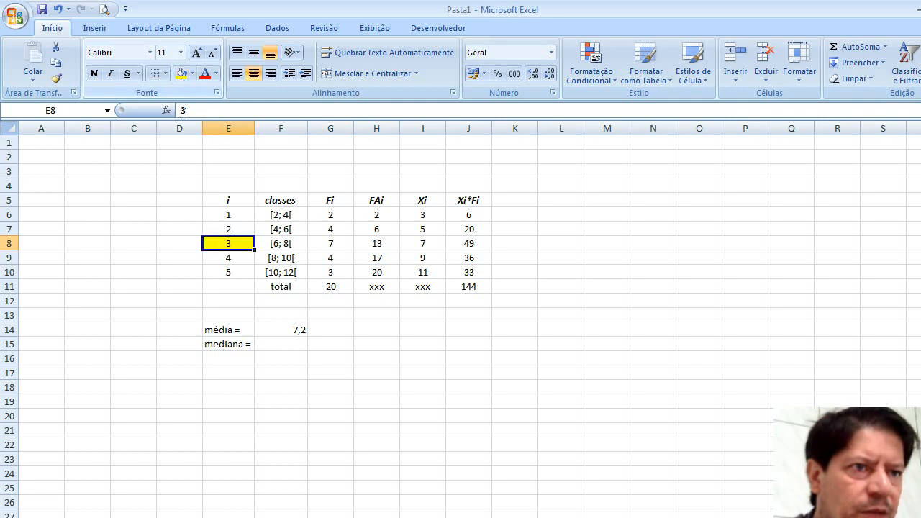
left_click(548, 310)
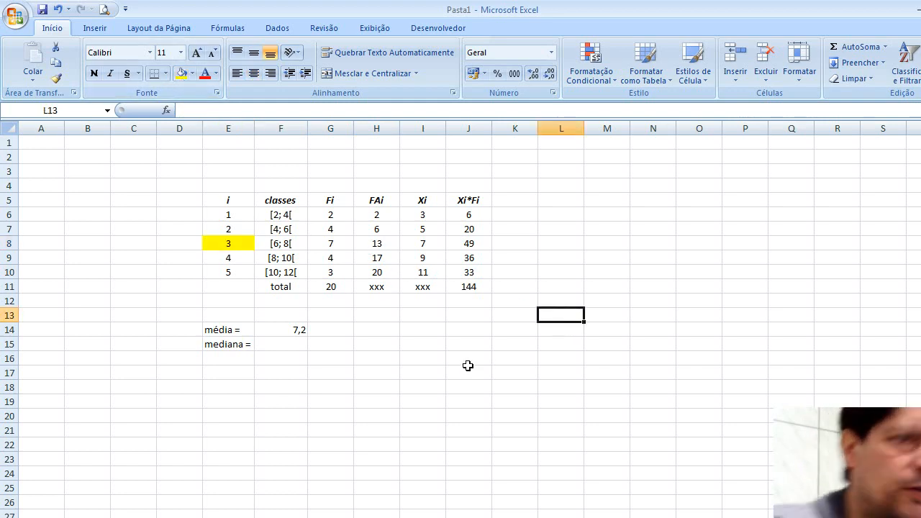
Calculate the median in F15 with the formula =6 + (10 - 6)*2/7
left_click(288, 343)
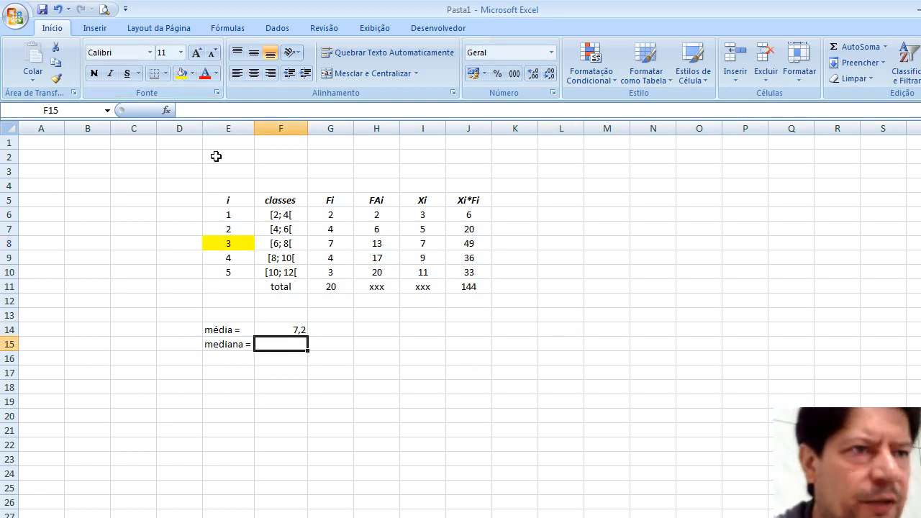
left_click(216, 111)
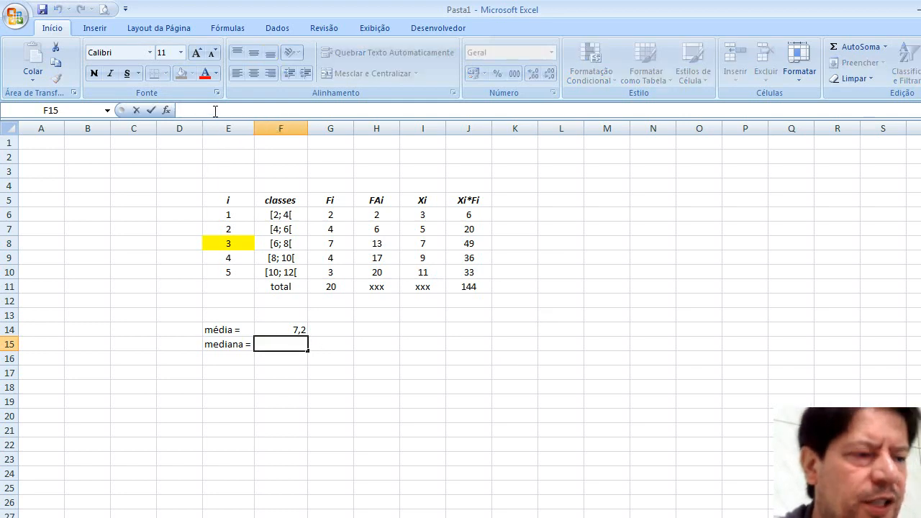
type("=")
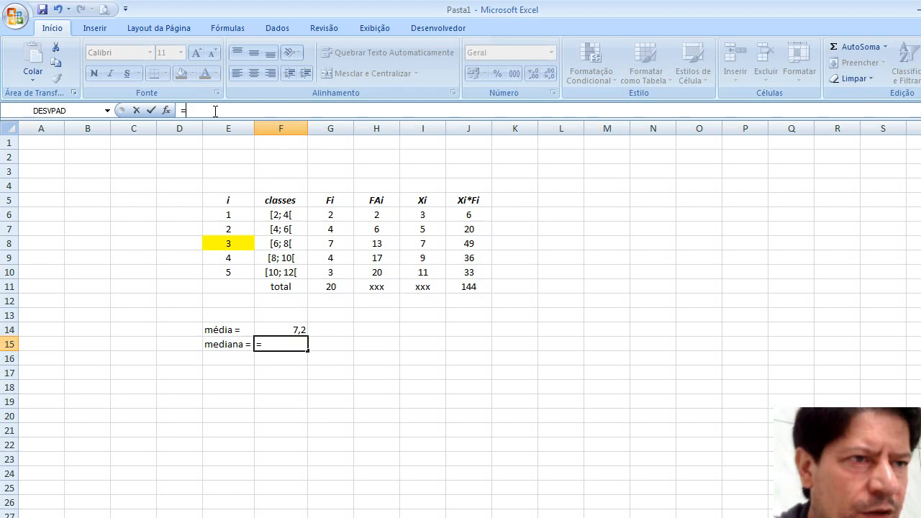
type("6 + (")
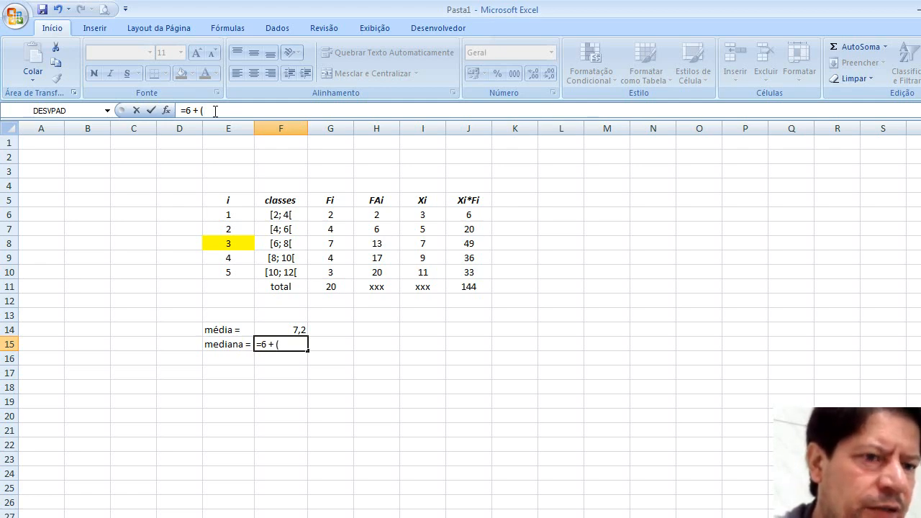
type("10 -")
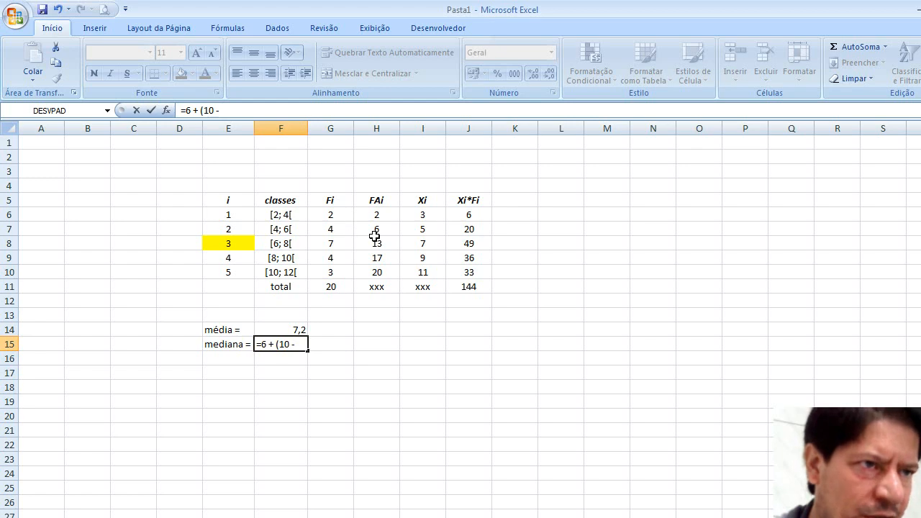
type("6")
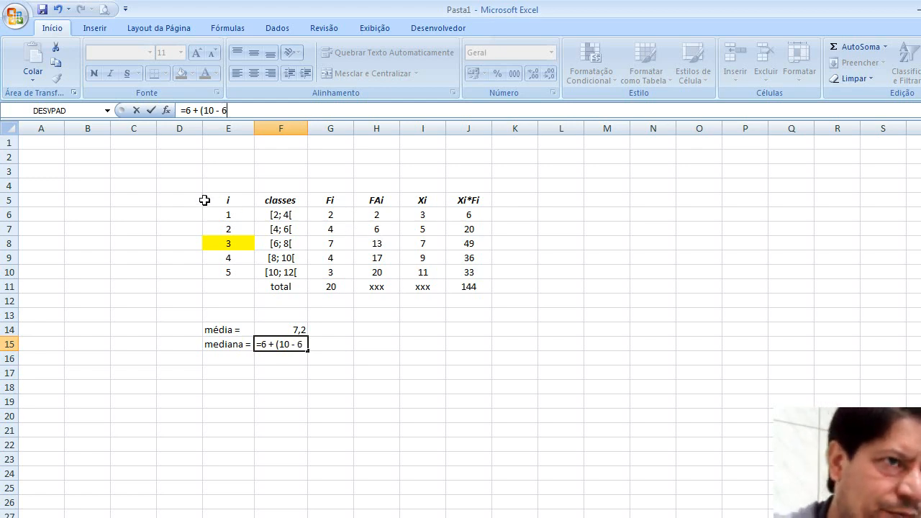
type(")*")
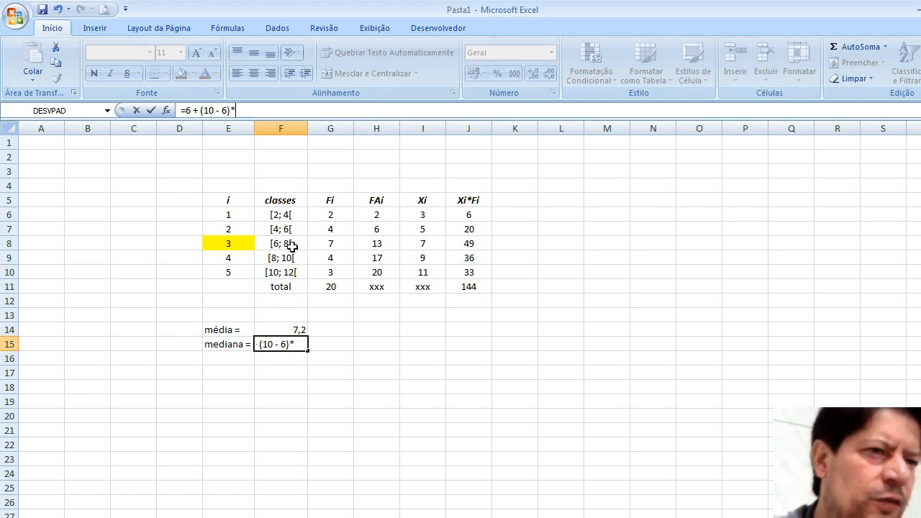
type("2")
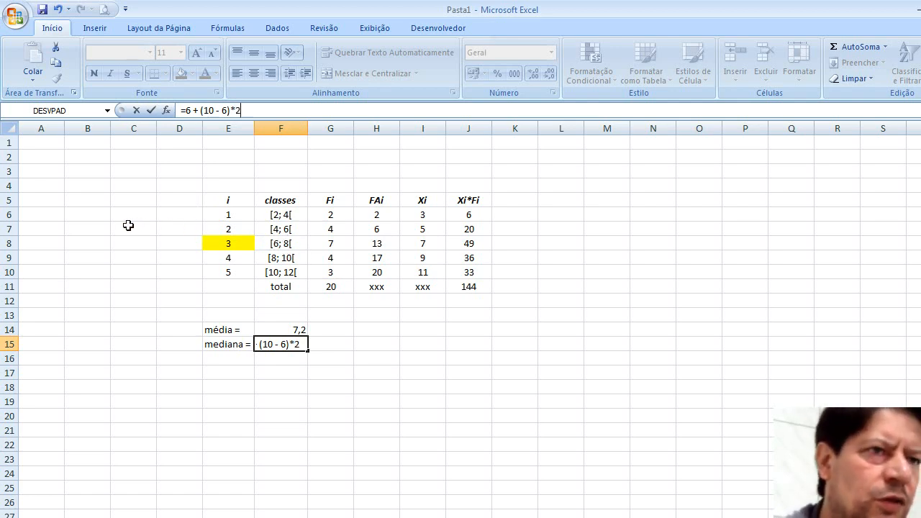
type("/")
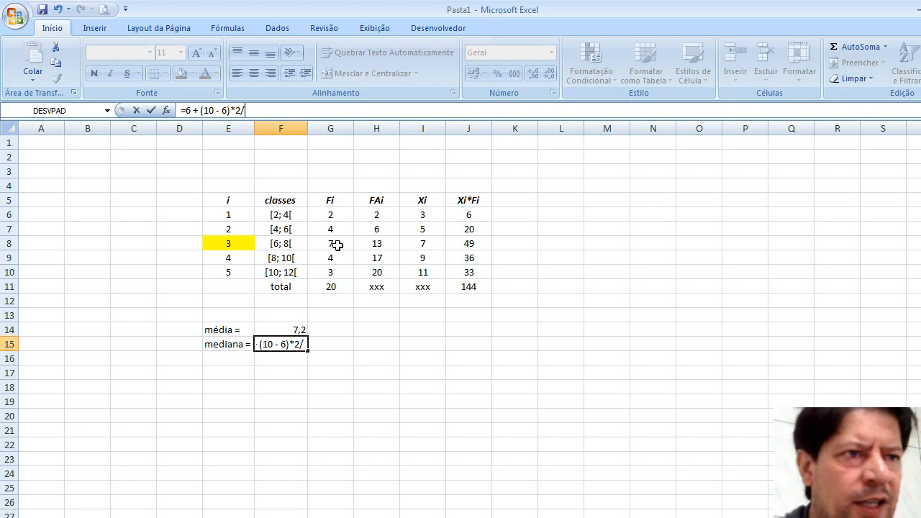
type("7")
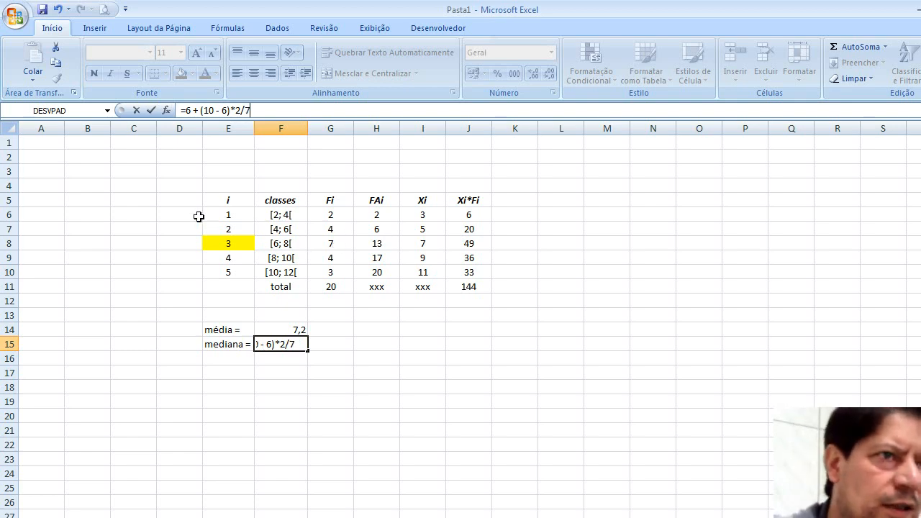
key("Return")
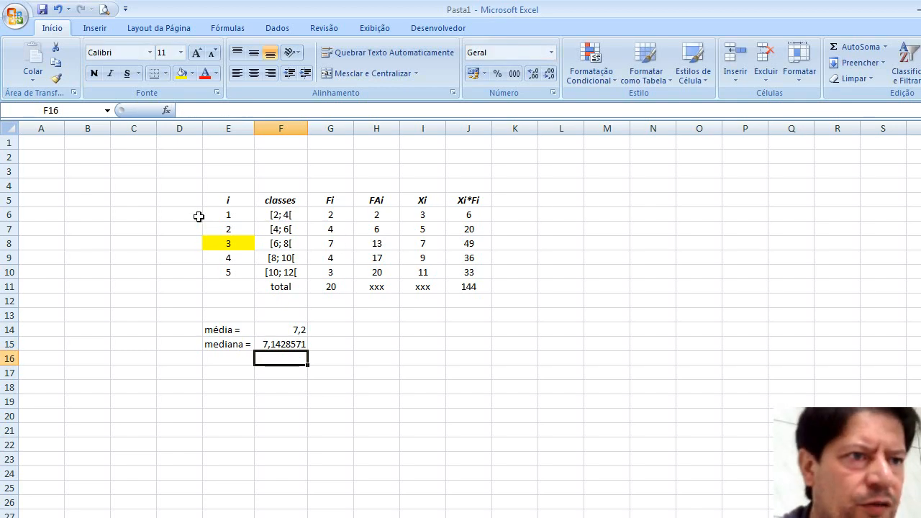
Apply the Número format to the median in F15 and centre the mean and median values in F14:F15
left_click(287, 349)
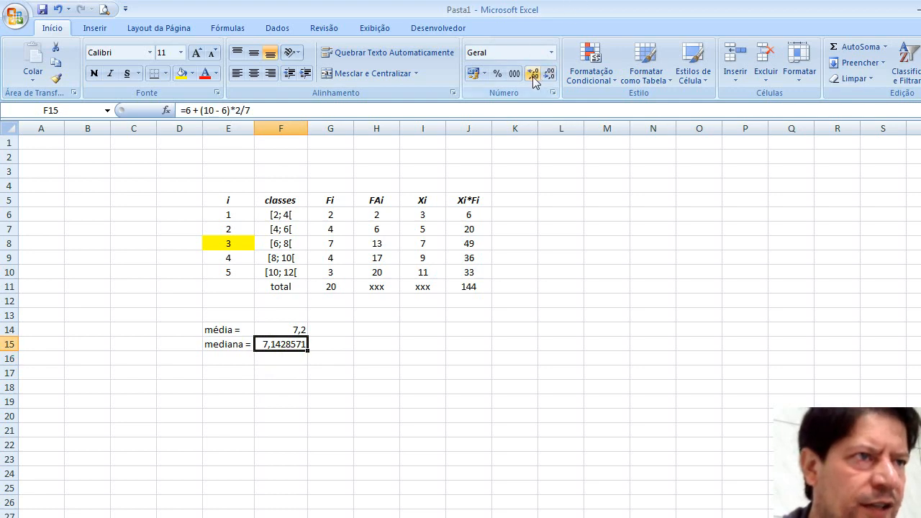
left_click(548, 55)
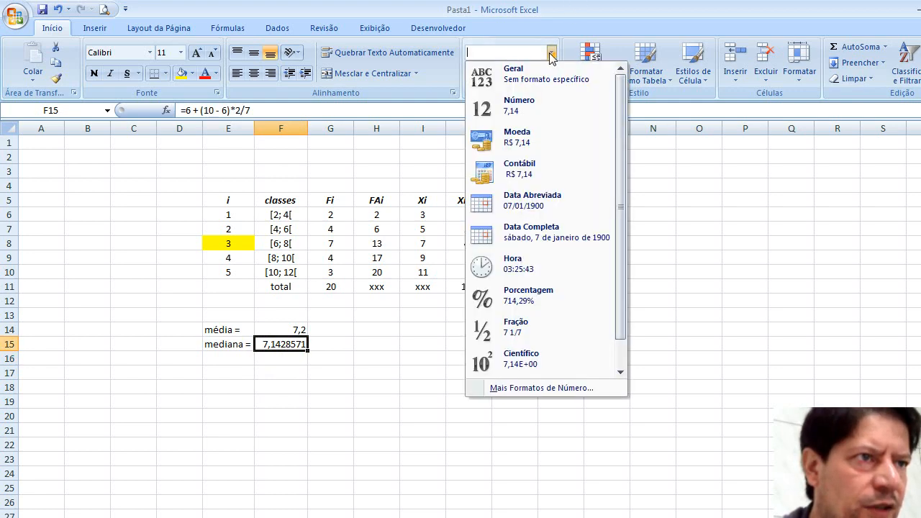
left_click(537, 104)
left_click_drag(288, 330, 285, 340)
left_click(254, 73)
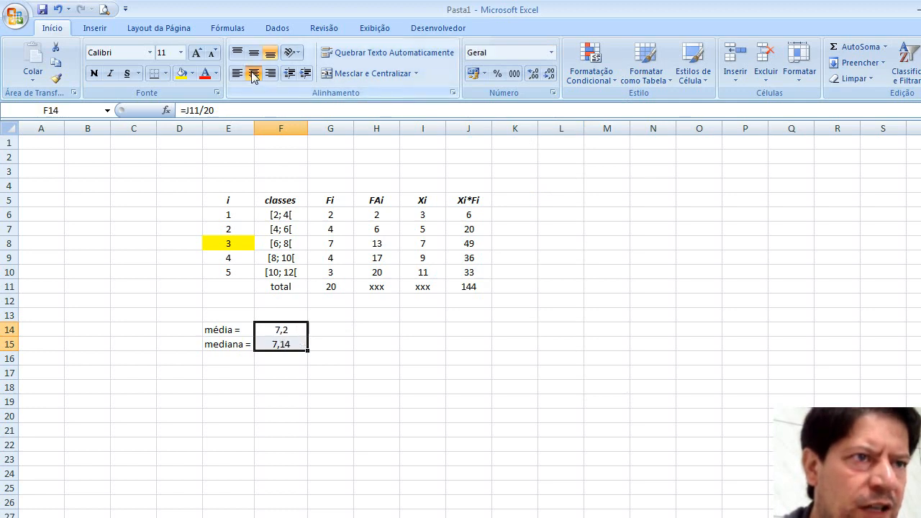
Enter the label "moda =" in E16, below the median label
left_click(231, 357)
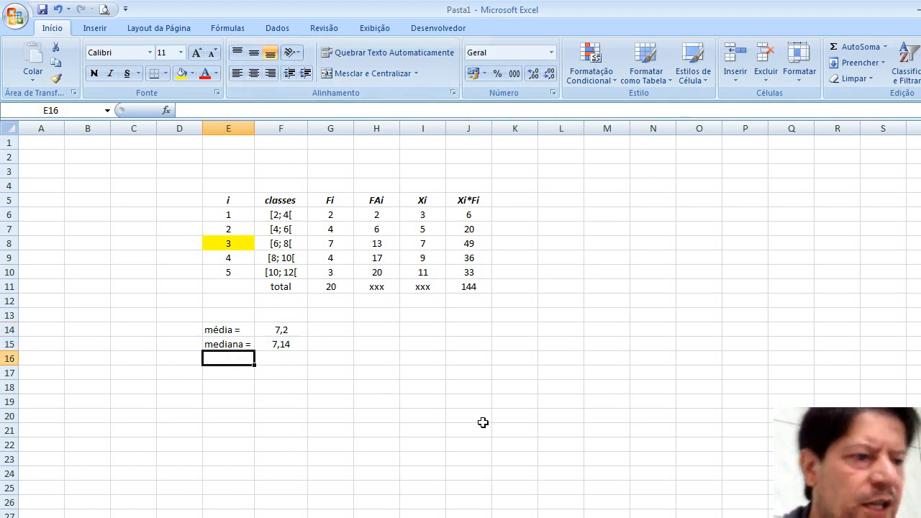
type("moda =")
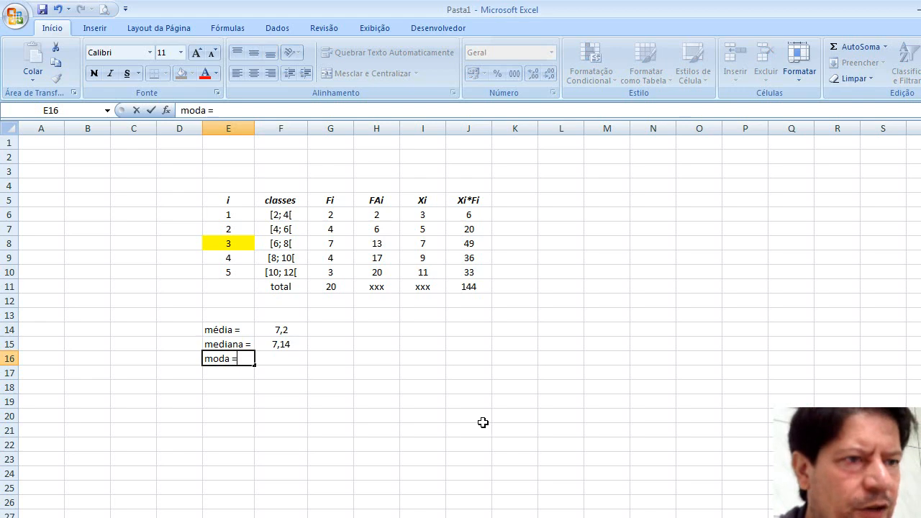
left_click(291, 358)
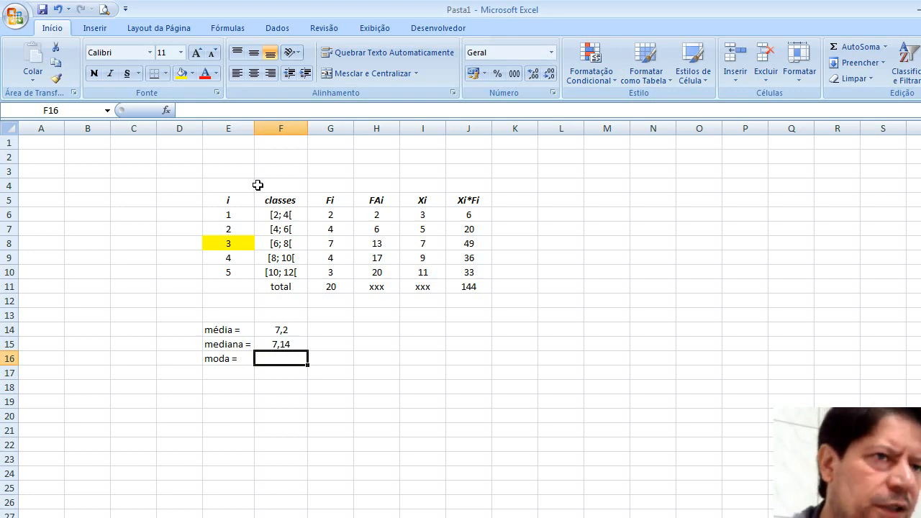
Enter the mode formula =6 + (3/(3+3)) in F16, beside the mode label
left_click(206, 109)
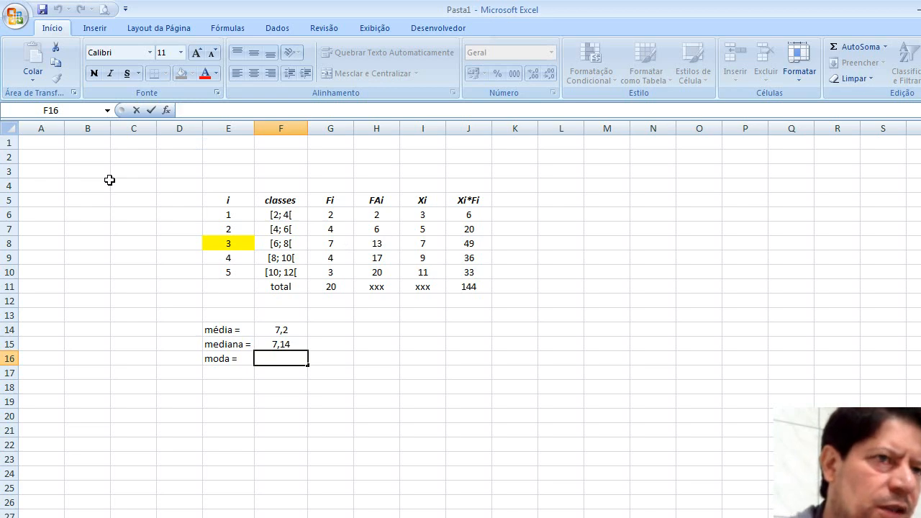
type("=")
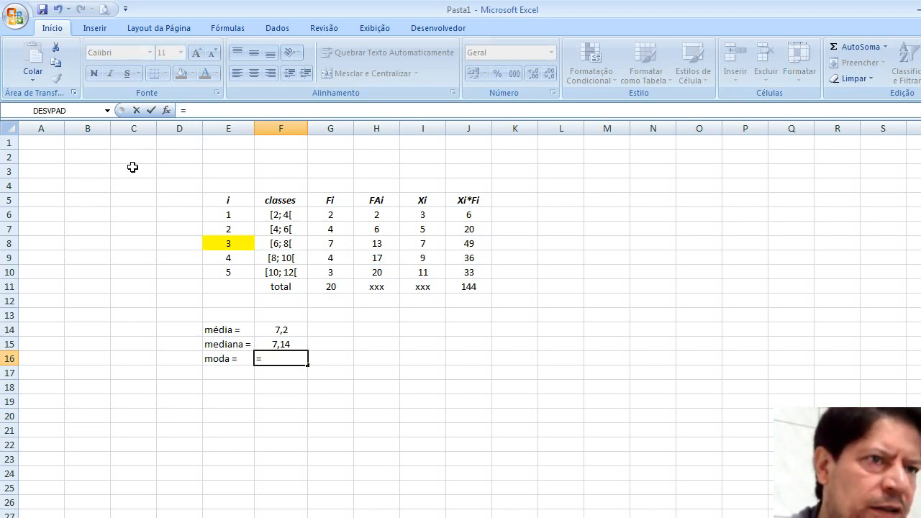
type("6")
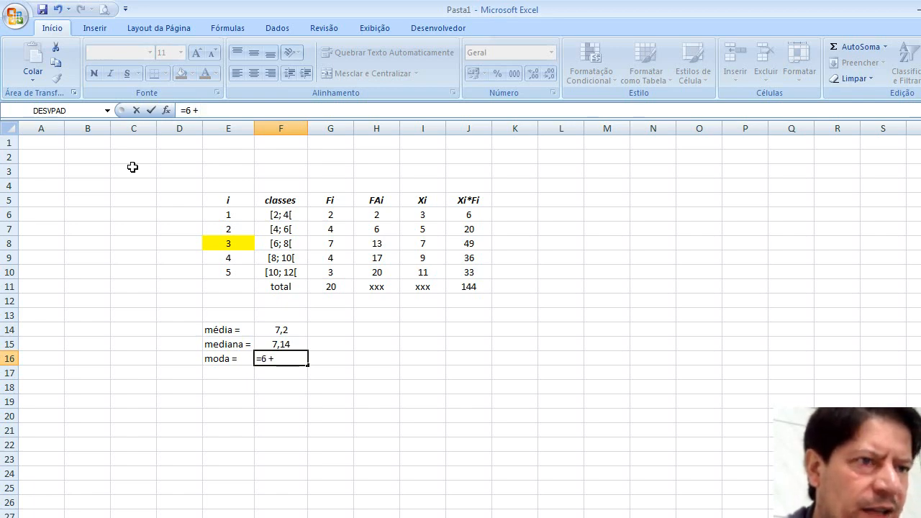
type(" + (")
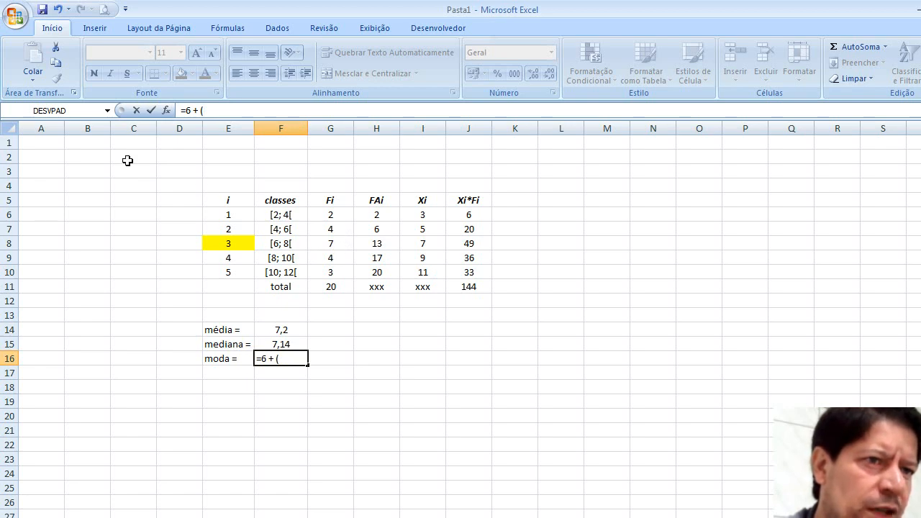
type("3/")
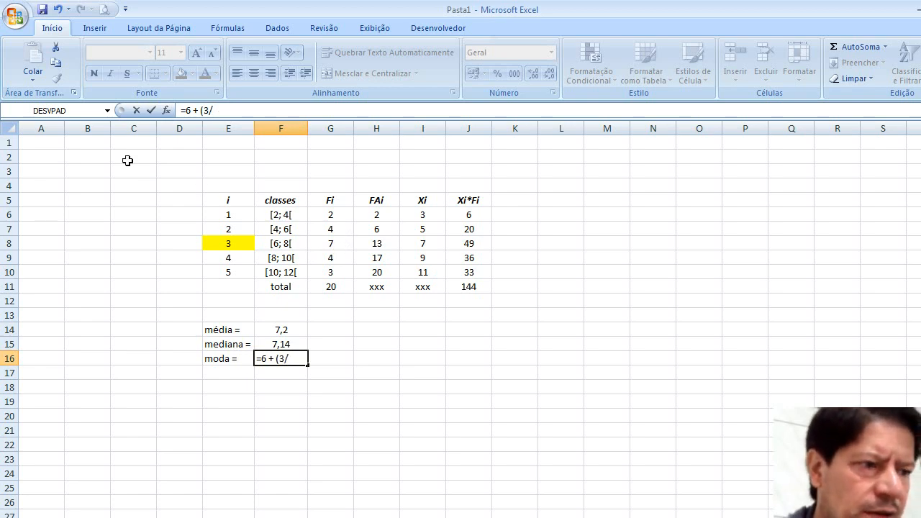
type("(")
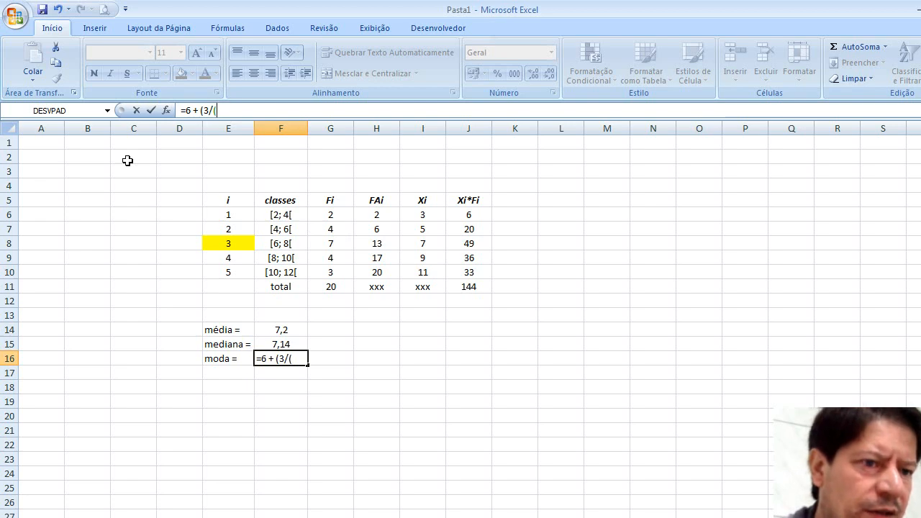
type("3+")
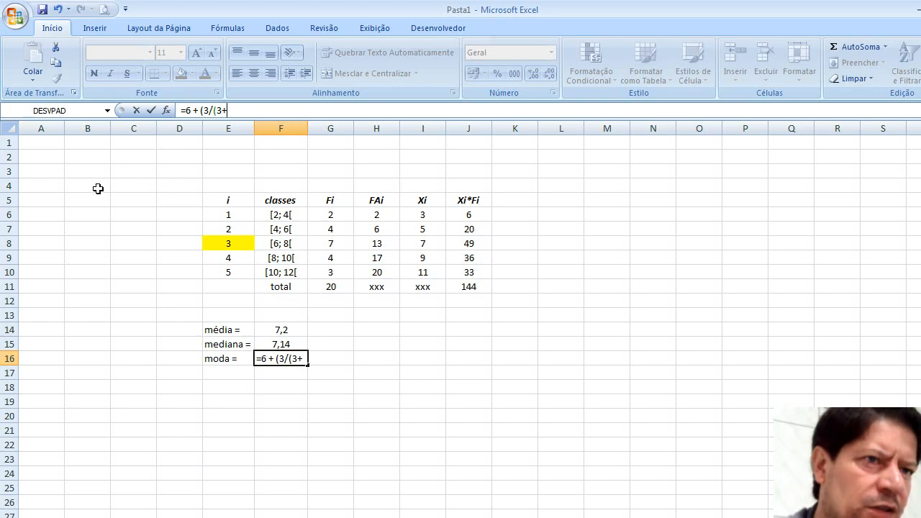
type("3))")
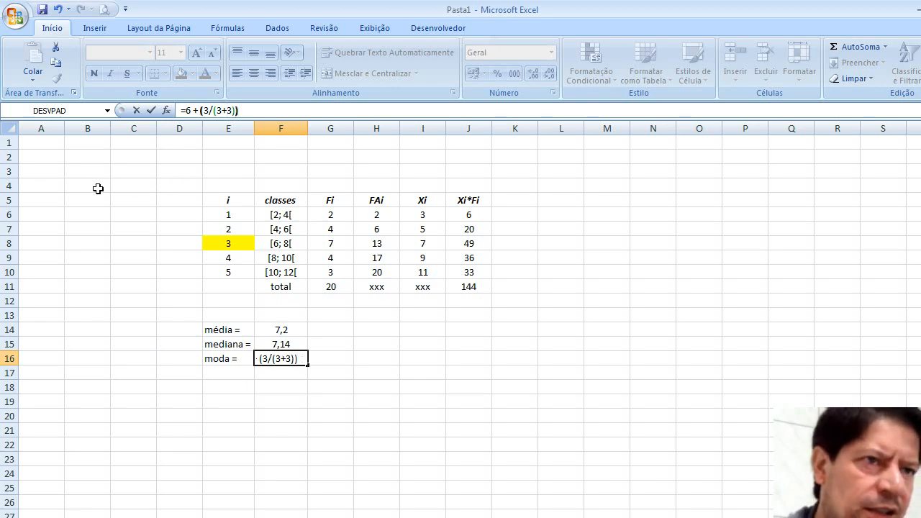
key("Return")
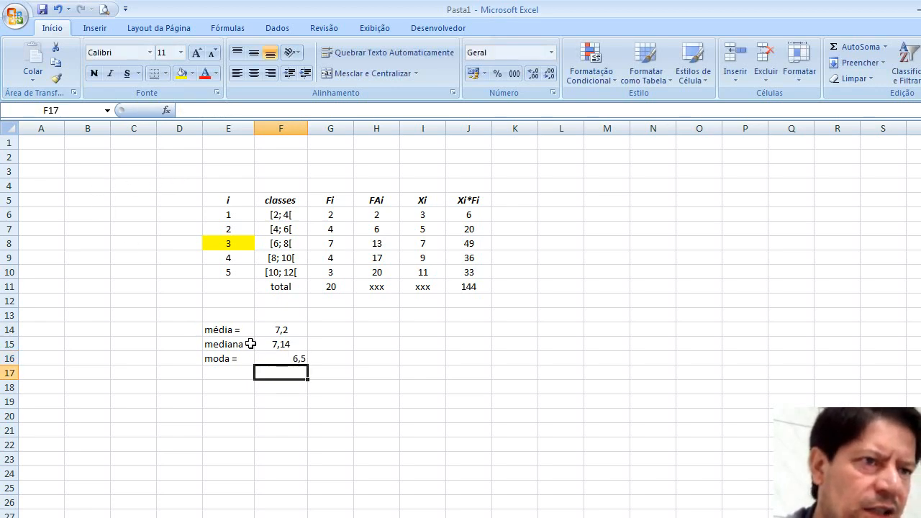
Correct the mode formula in F16 to =6 + (3/(3+3)*2)
left_click(271, 359)
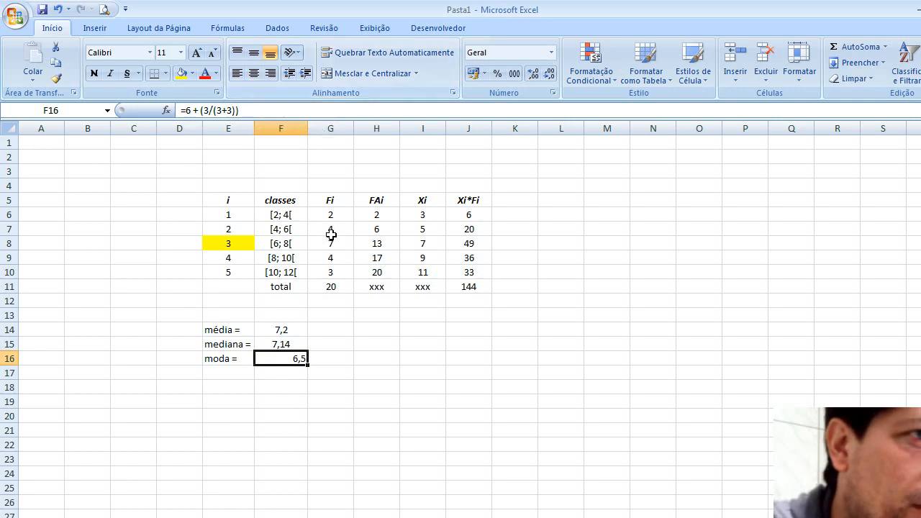
left_click(238, 110)
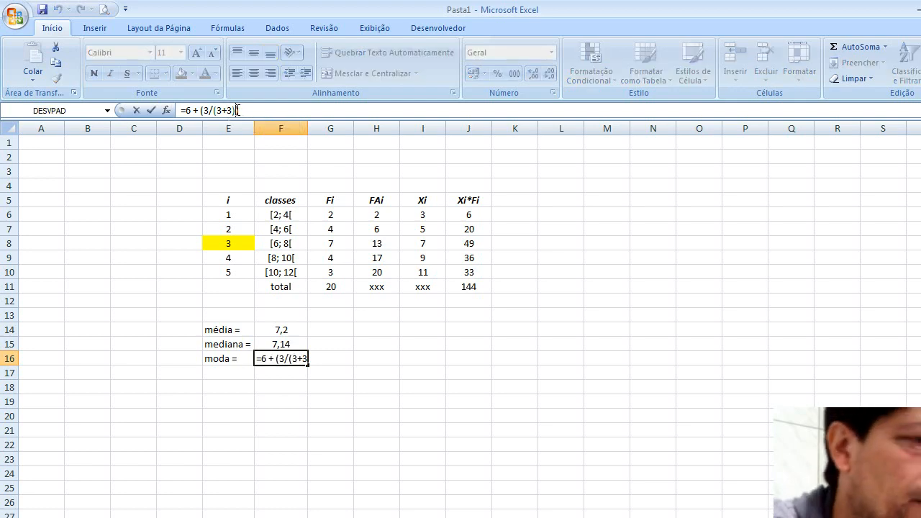
type(")")
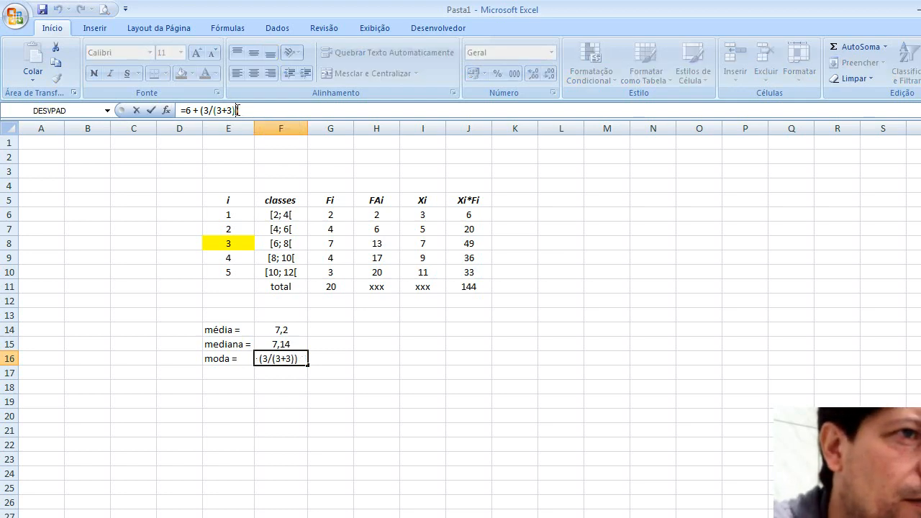
left_click(238, 110)
type("*")
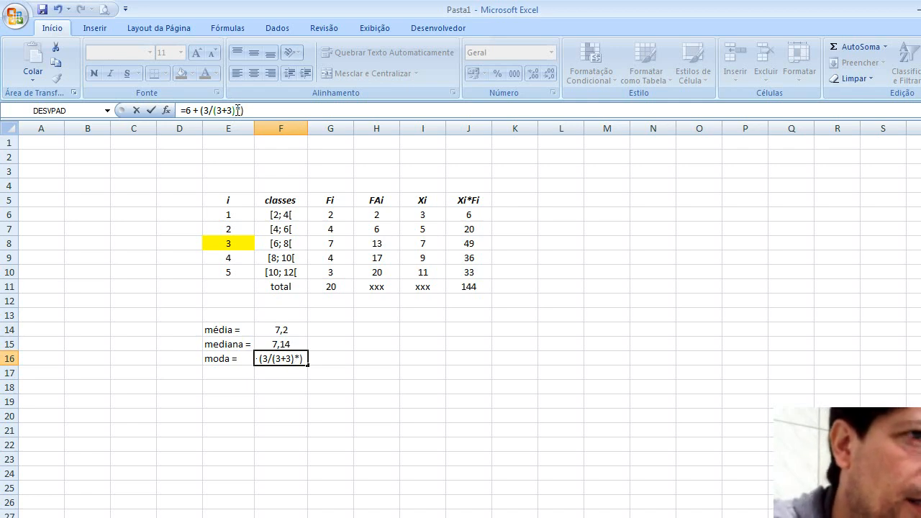
type("2")
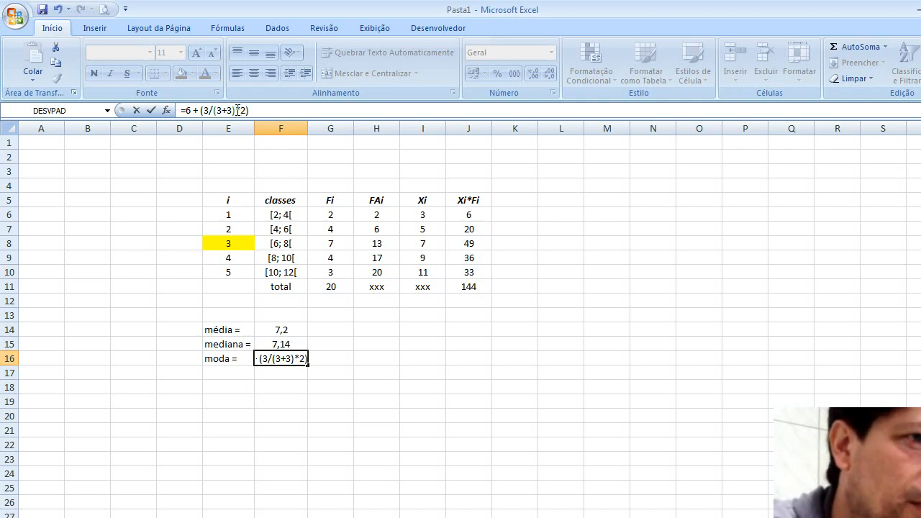
key("Return")
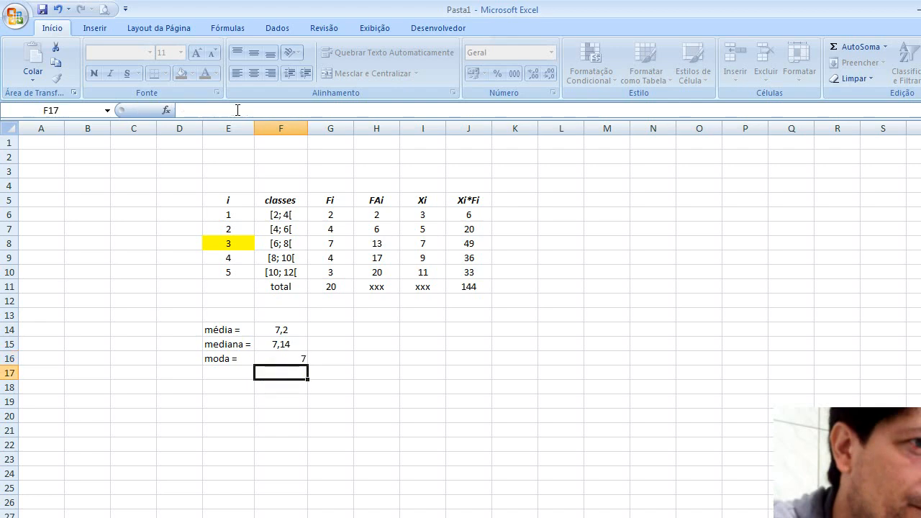
Centre the mode value in F16 horizontally
left_click(280, 358)
left_click(254, 74)
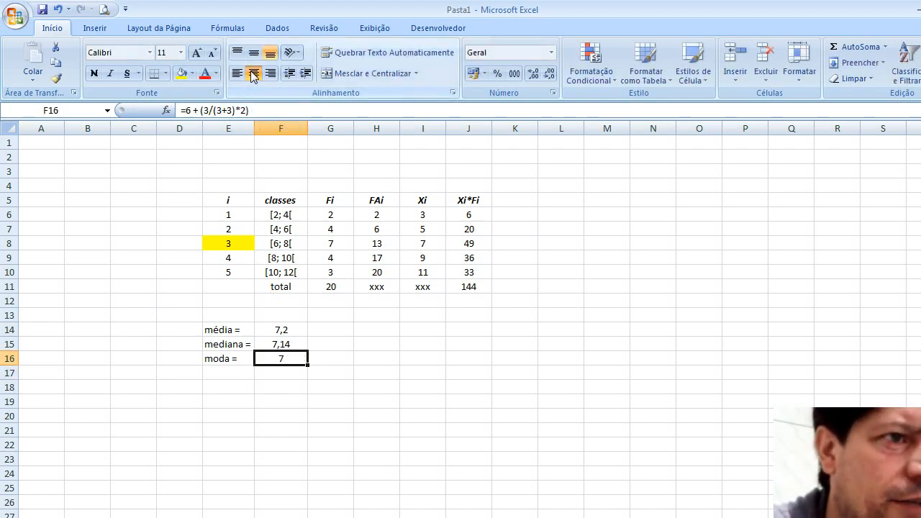
left_click(352, 368)
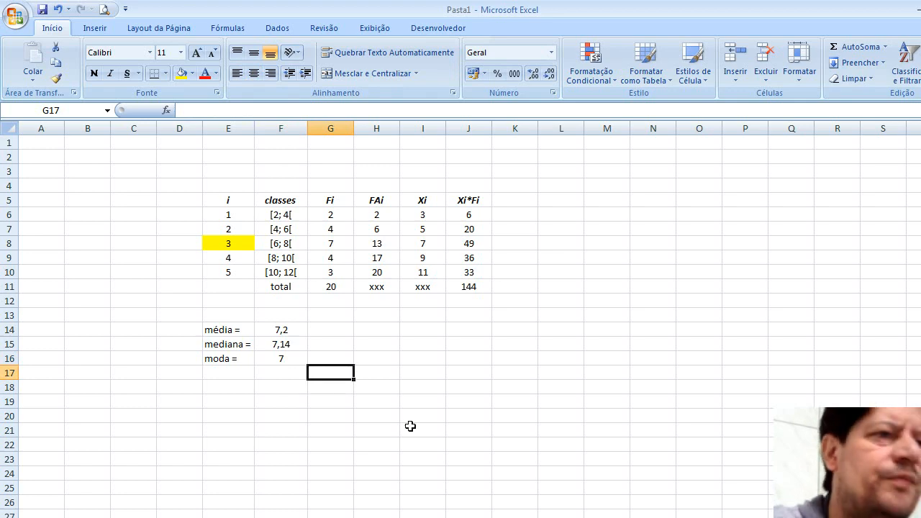
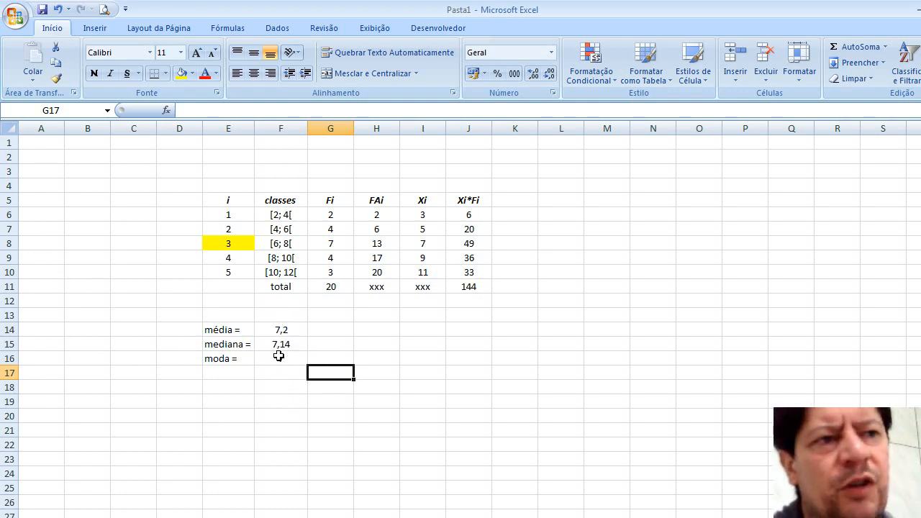
Enter the variance label "var =" in H14, on the same row as the mean
left_click(388, 339)
left_click(389, 334)
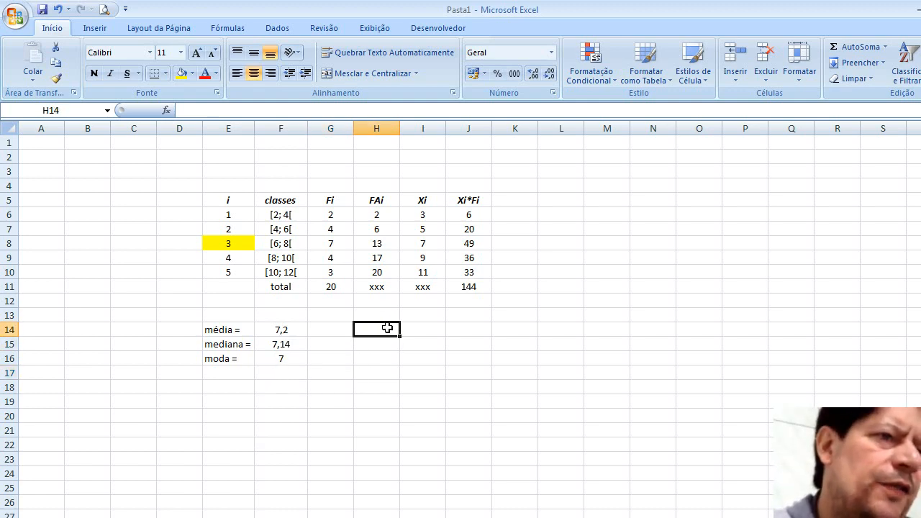
type("var")
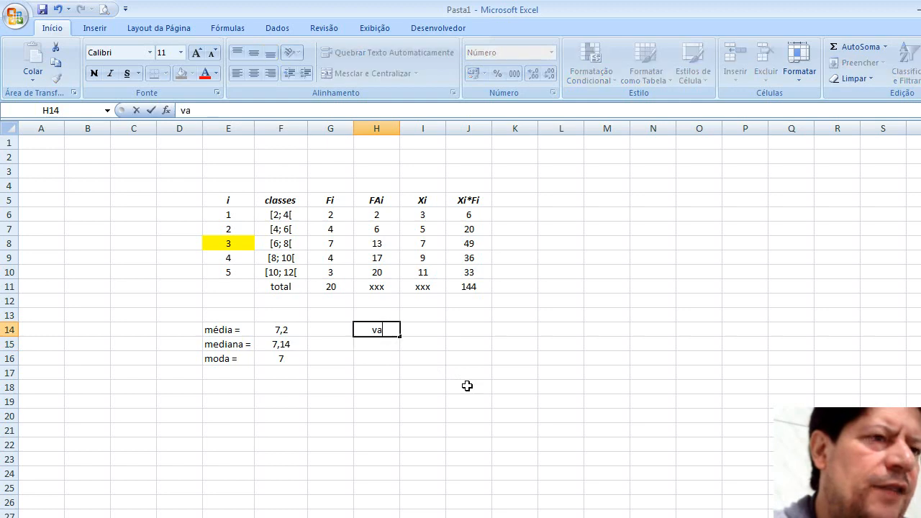
key("BackSpace")
key("BackSpace")
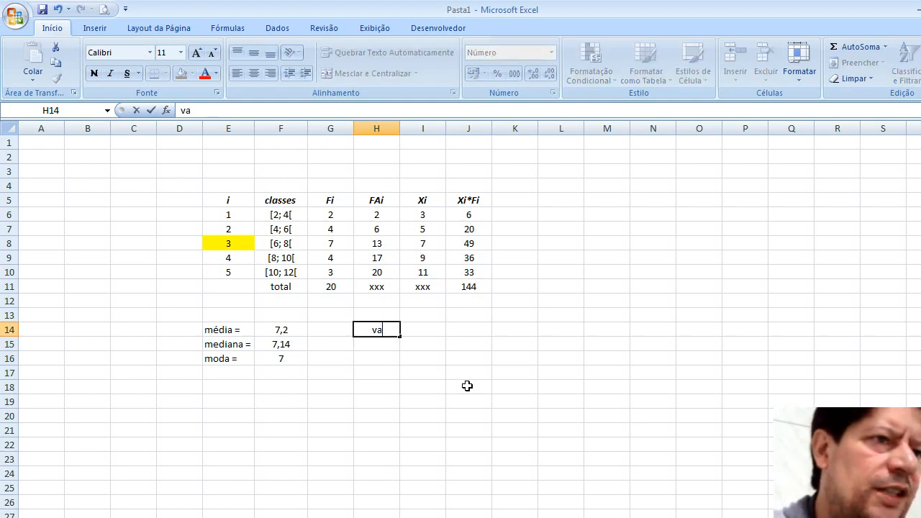
type("ar")
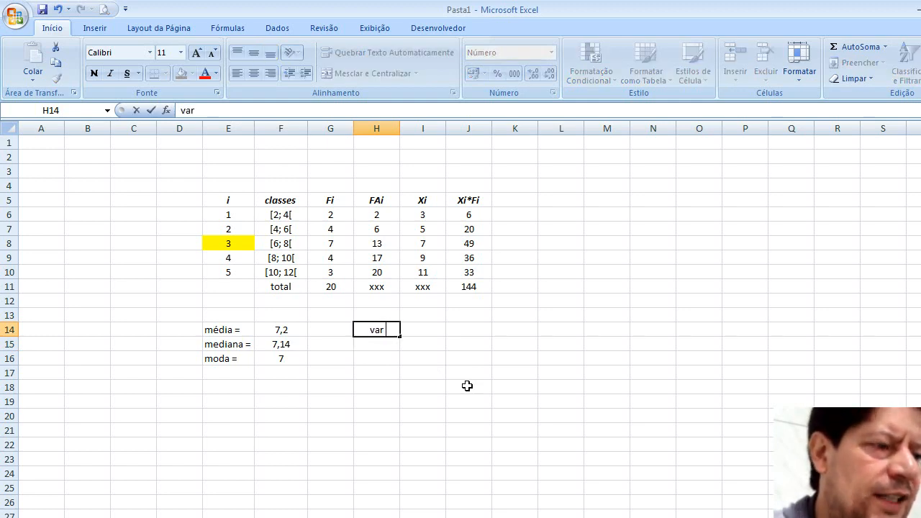
type(" =")
Add the column header "(xi - media)^2" in K5 and widen column K to fit it
left_click(526, 201)
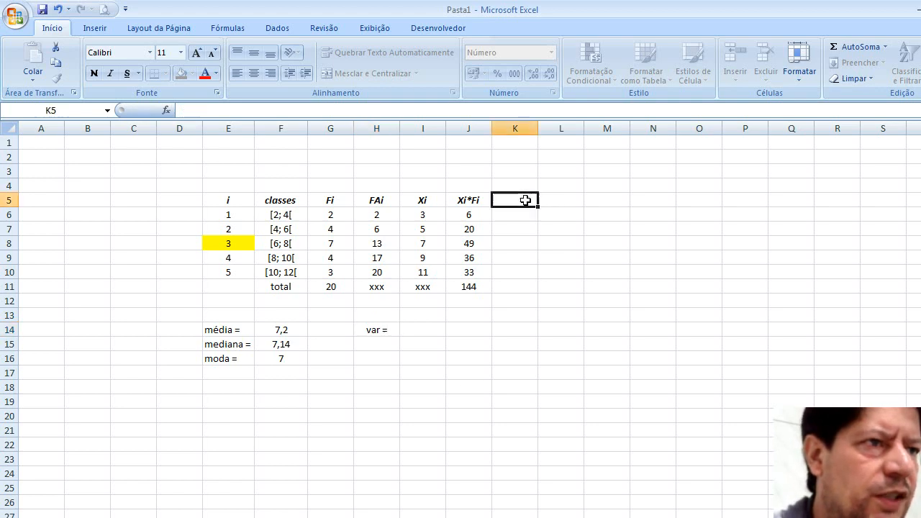
type("(")
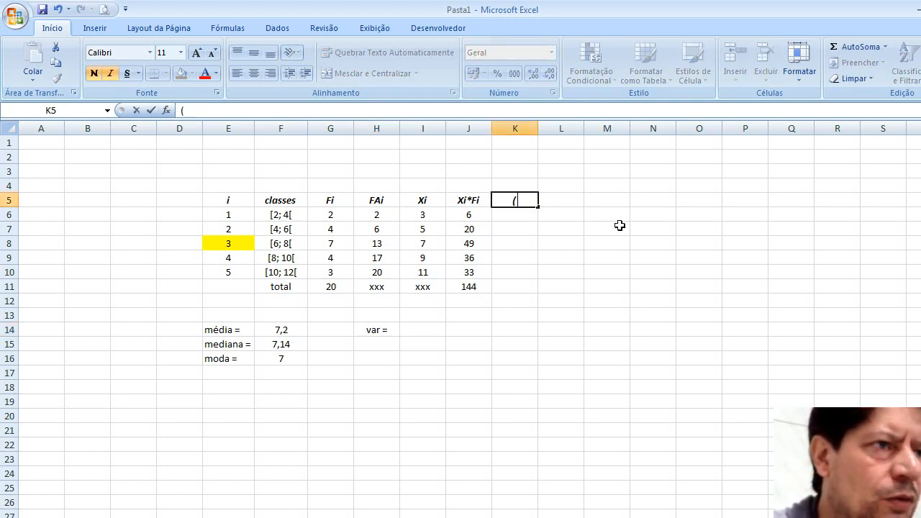
type("xi")
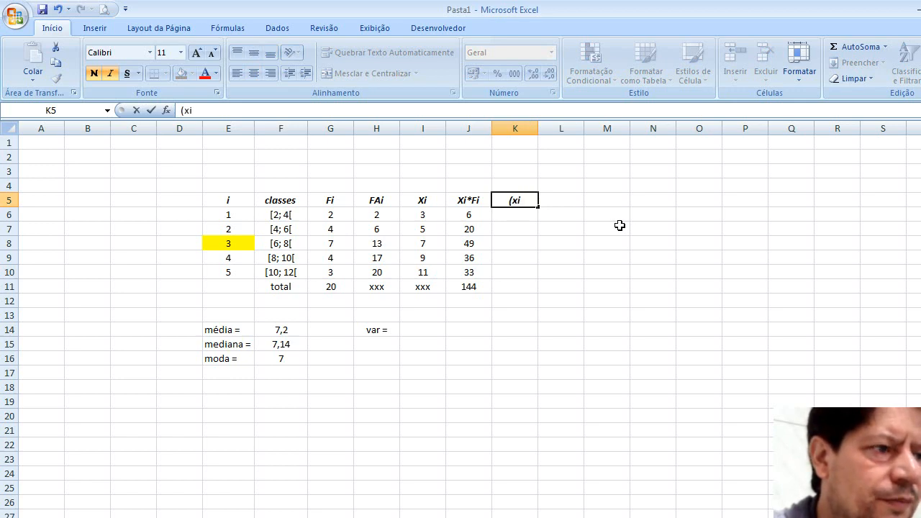
type(" - m")
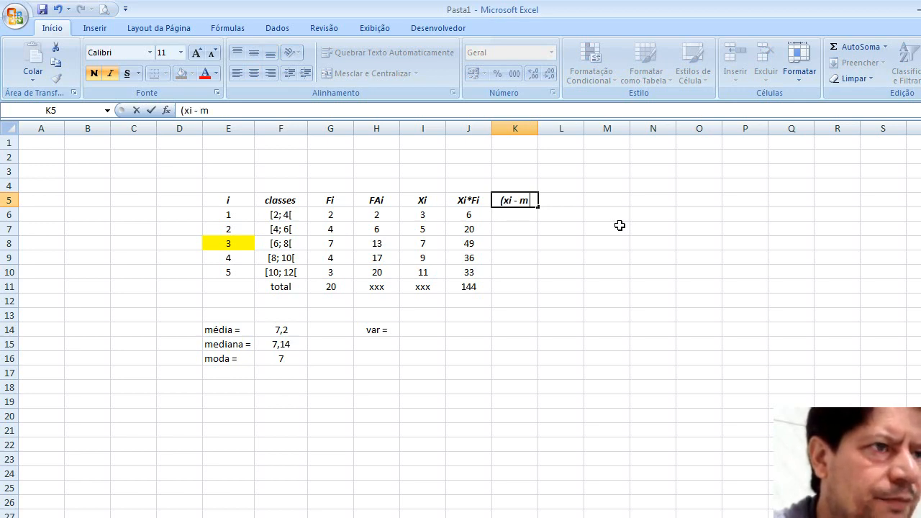
type("edia")
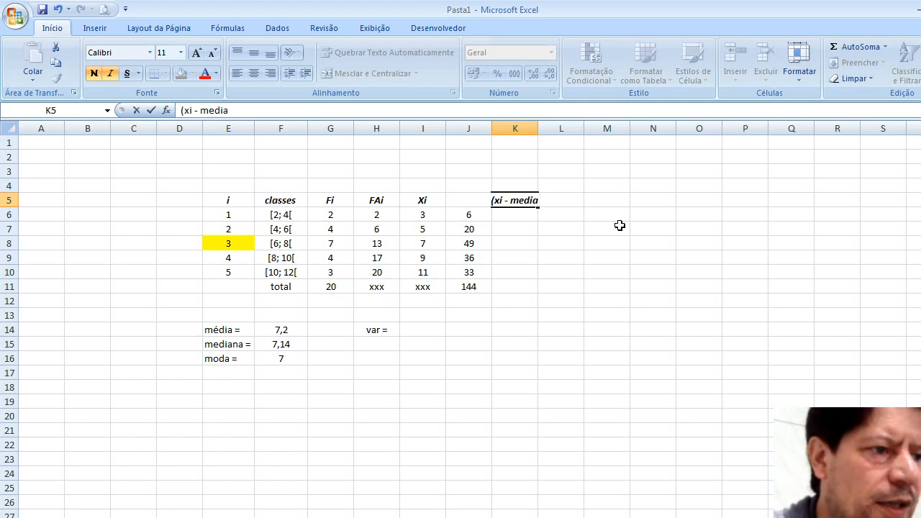
type(")^")
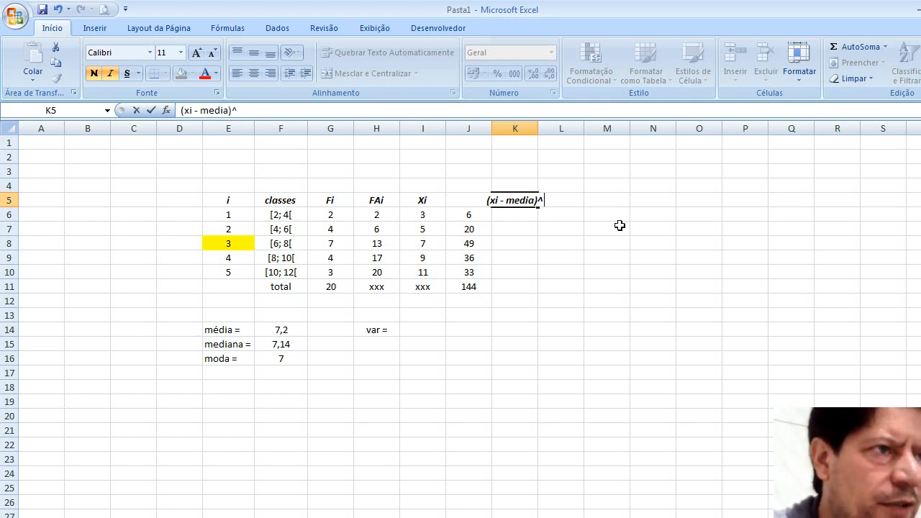
type("2")
key("Return")
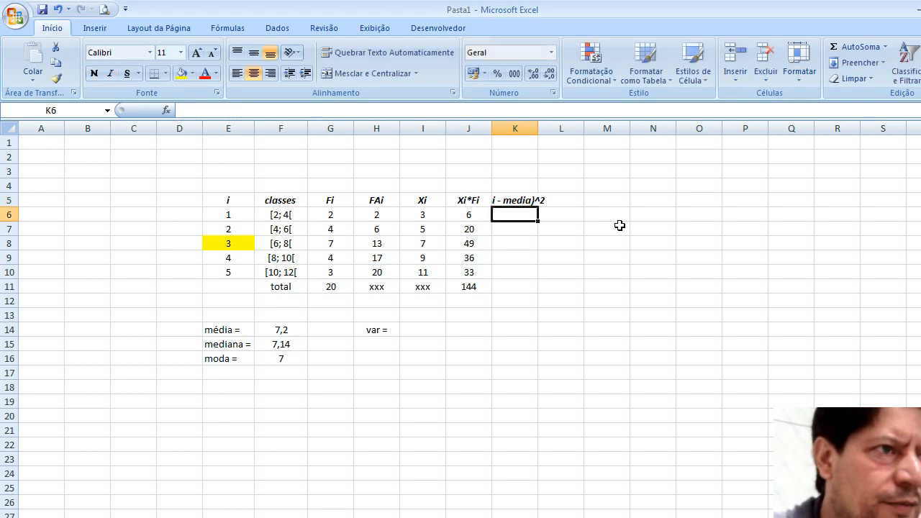
left_click_drag(538, 130, 571, 136)
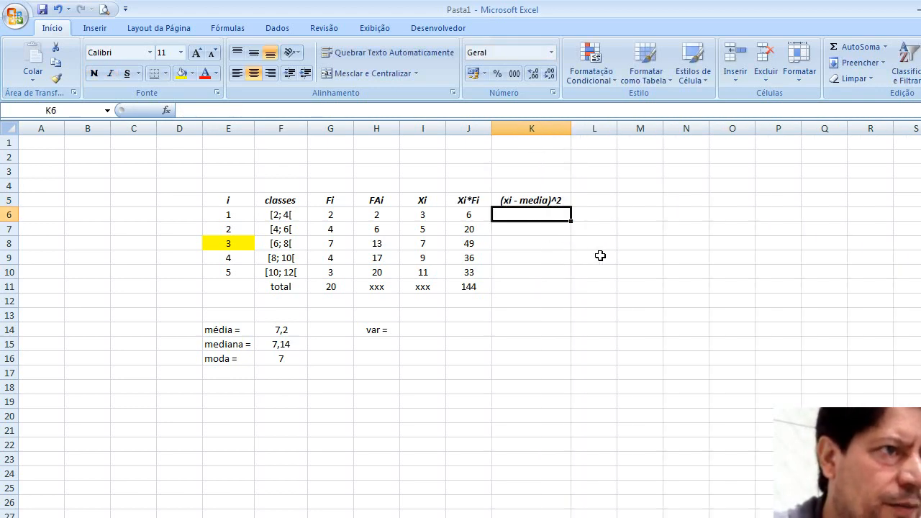
Calculate the squared deviation in K6 with =(I6-7,2)^2 and fill the formula down to K10
type("=(")
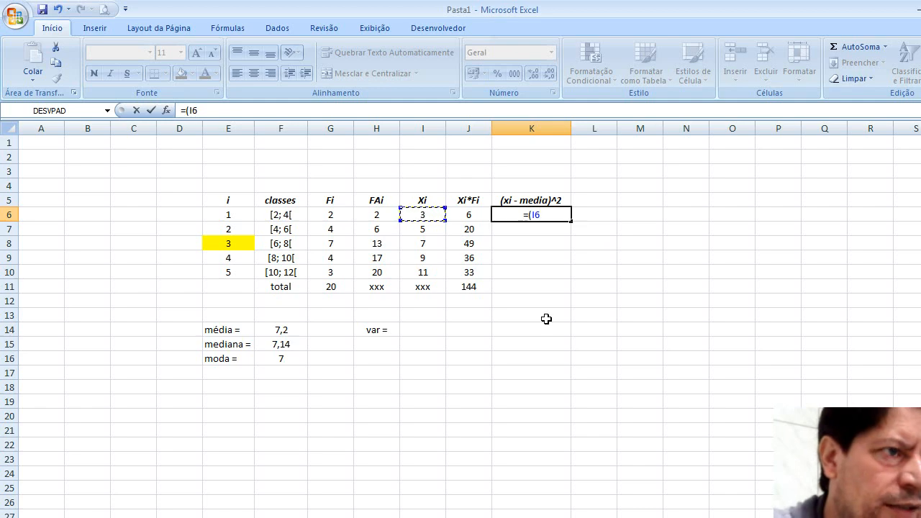
type("-")
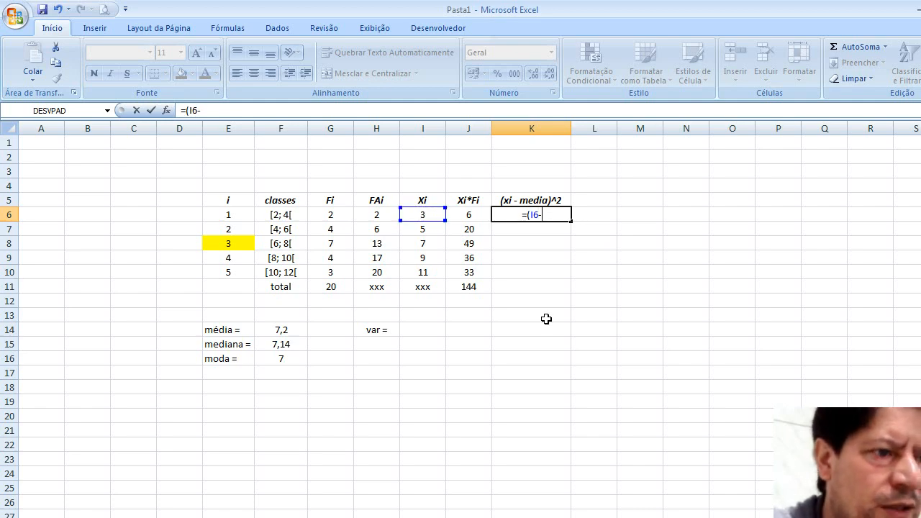
type("7,2)")
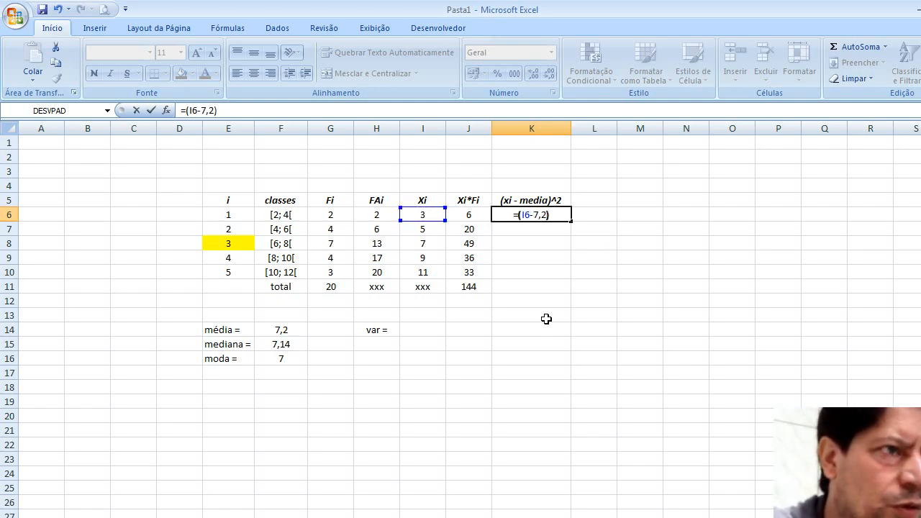
type("^2")
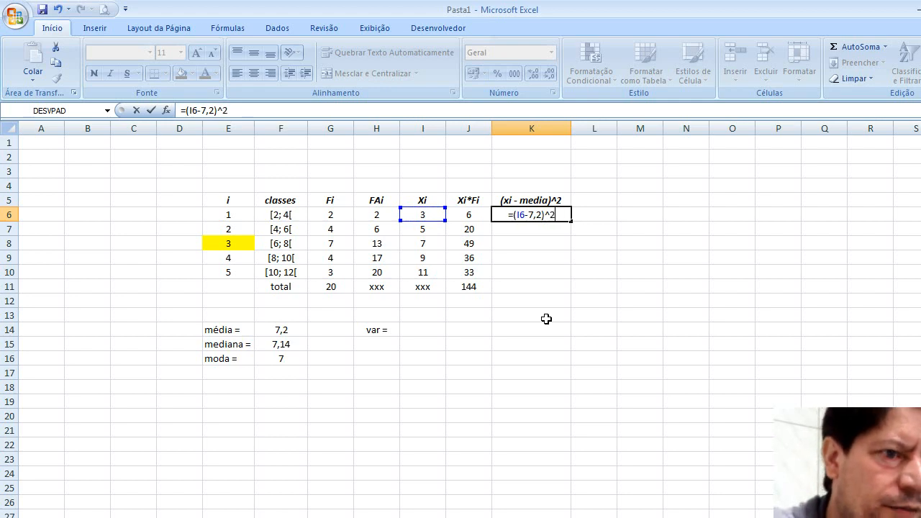
key("Return")
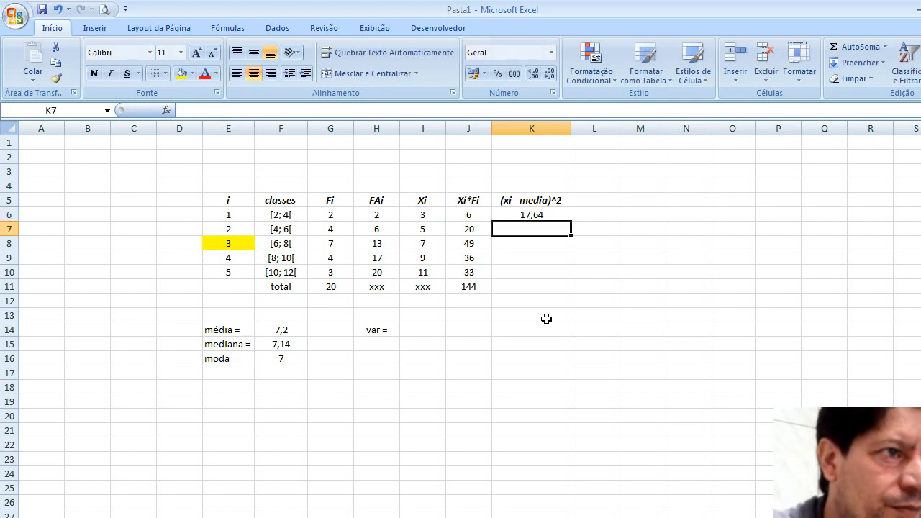
left_click(560, 214)
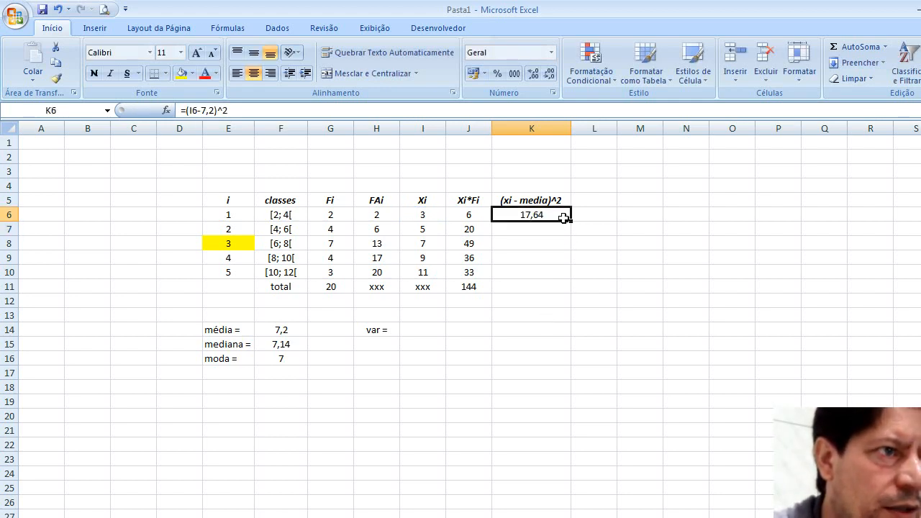
left_click_drag(571, 221, 568, 275)
Total the squared deviations K6:K10 in K11 with the SOMA function
left_click(551, 287)
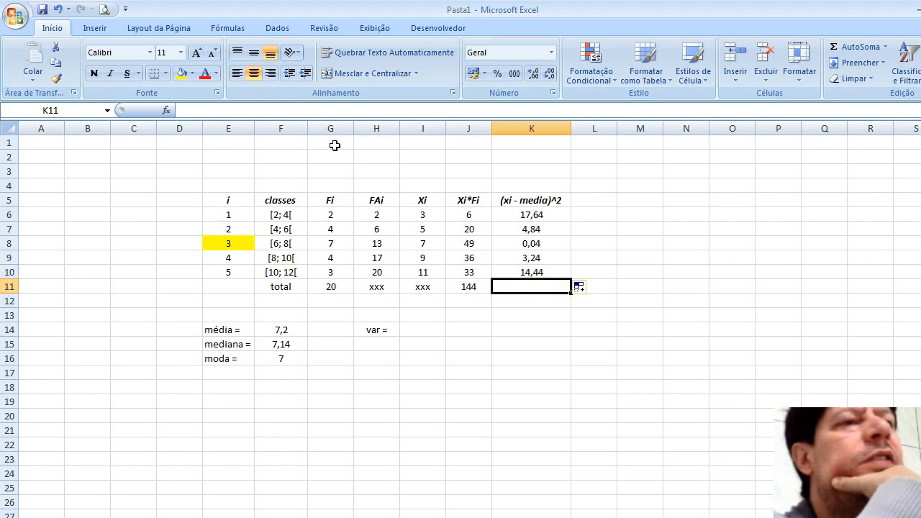
left_click(835, 48)
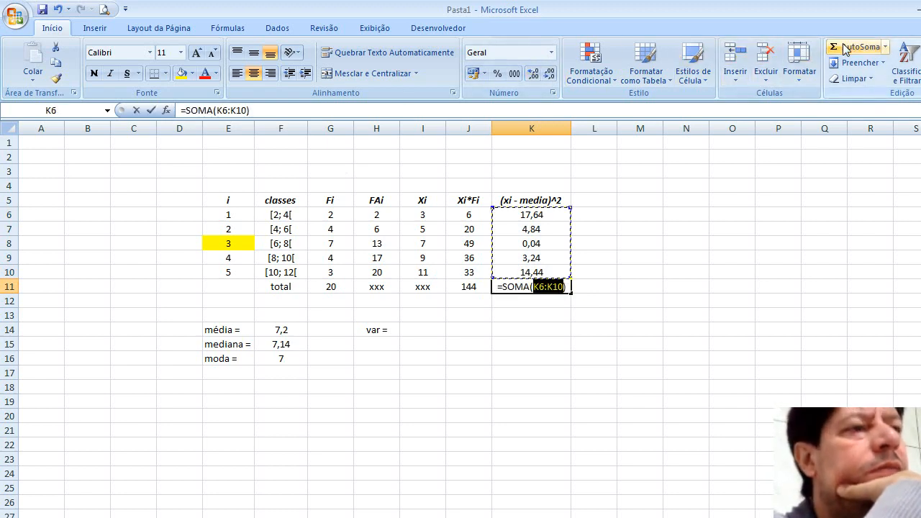
key("Return")
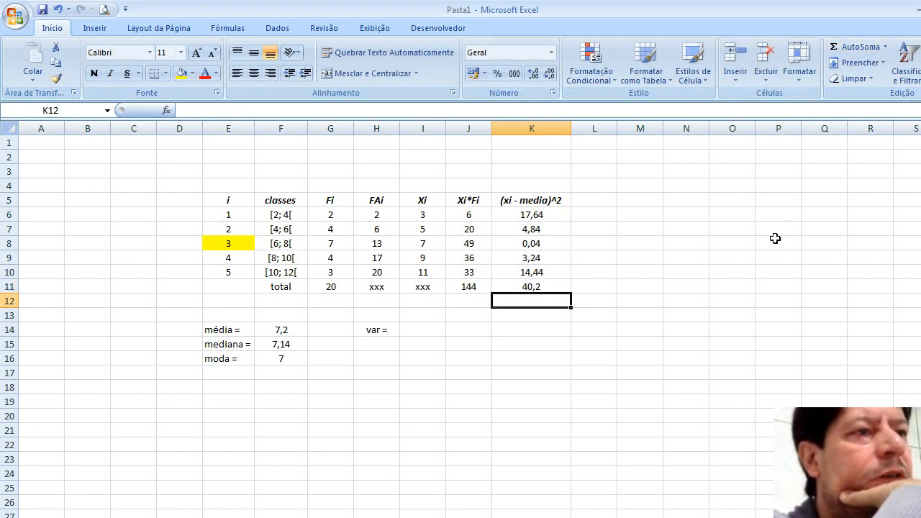
Calculate the variance in I14 with =40,2/G11 and centre the cell
left_click(433, 332)
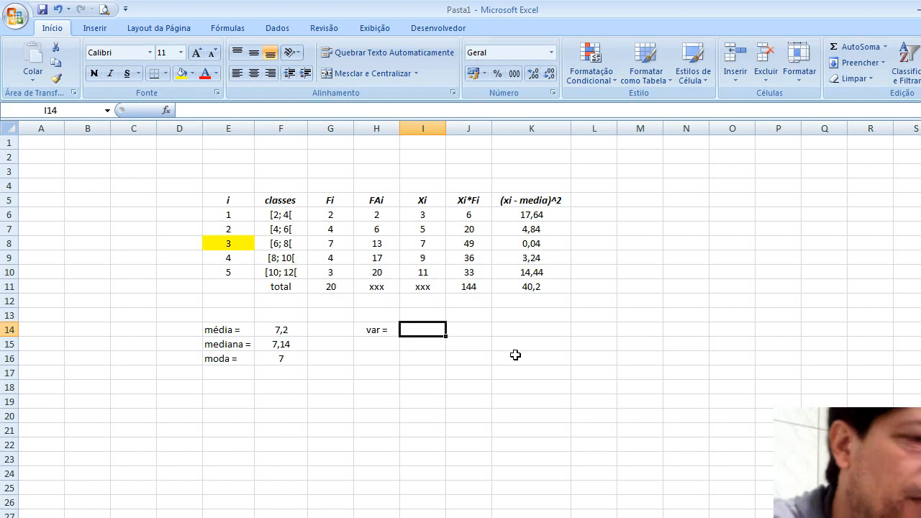
type("=")
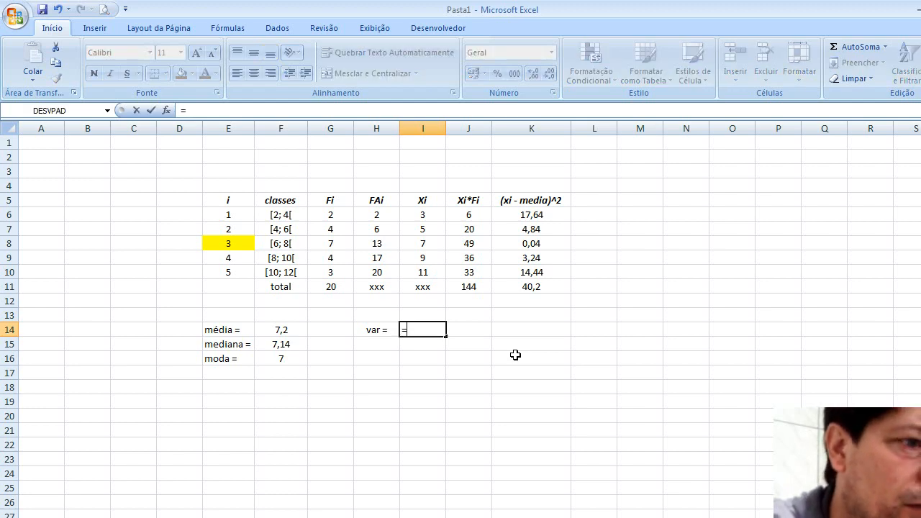
type("40")
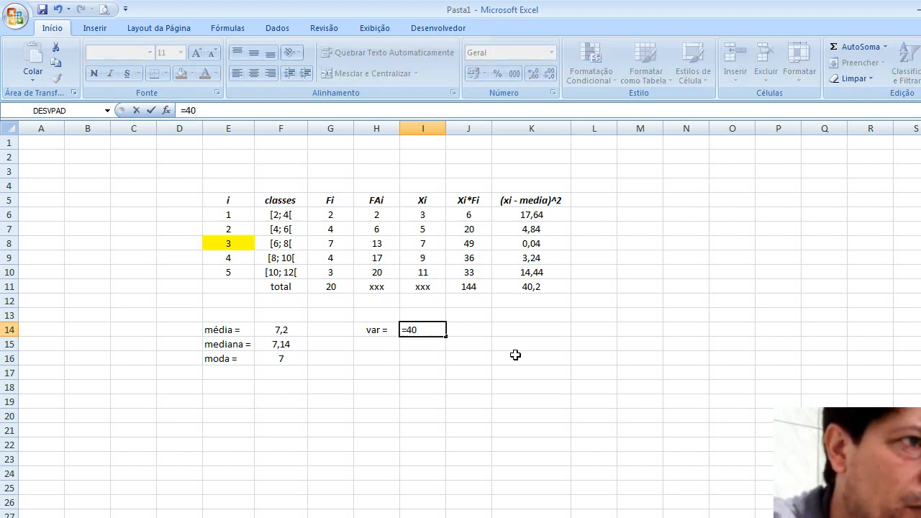
type(",2/")
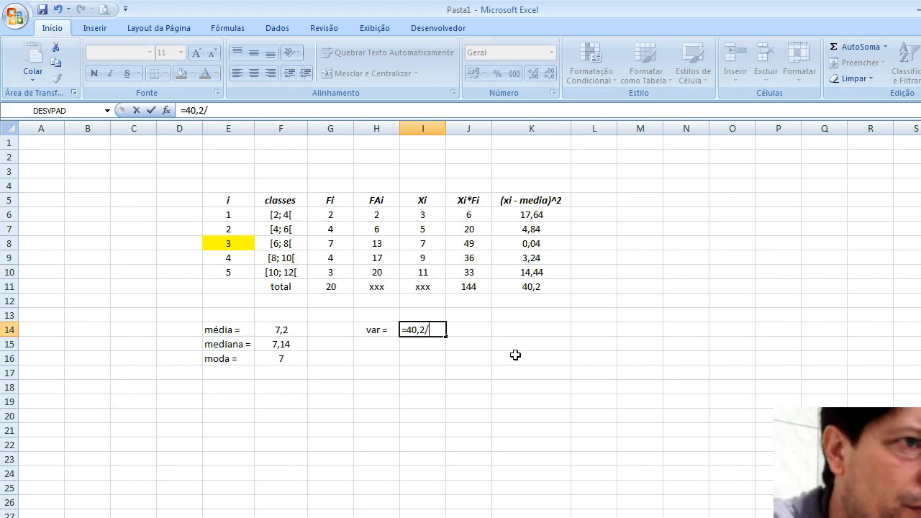
left_click(349, 286)
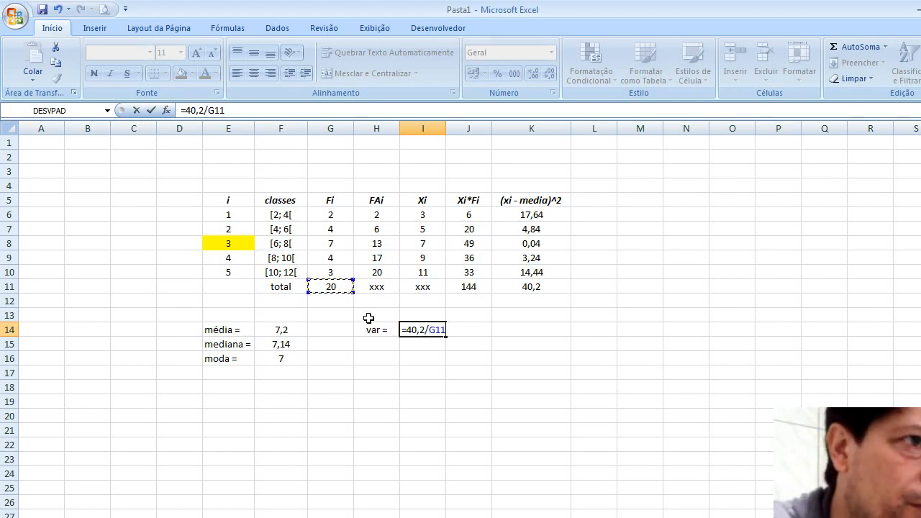
key("Return")
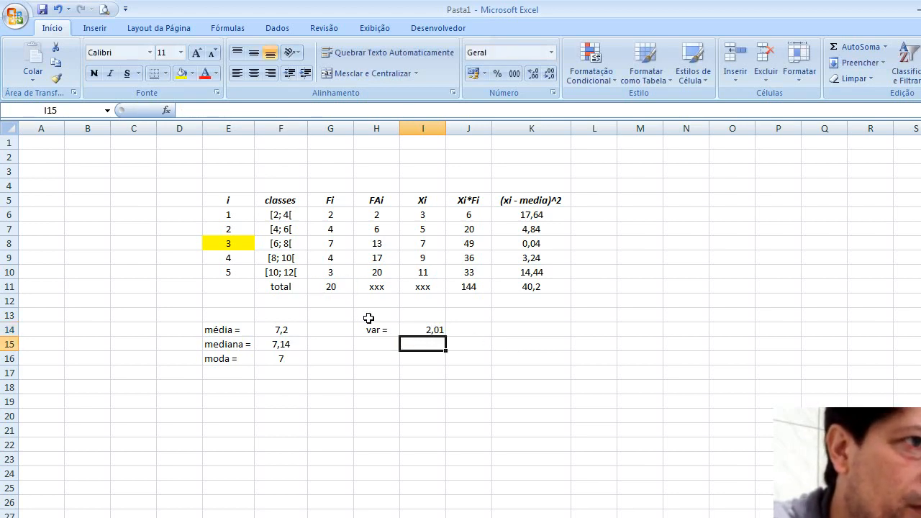
left_click(421, 330)
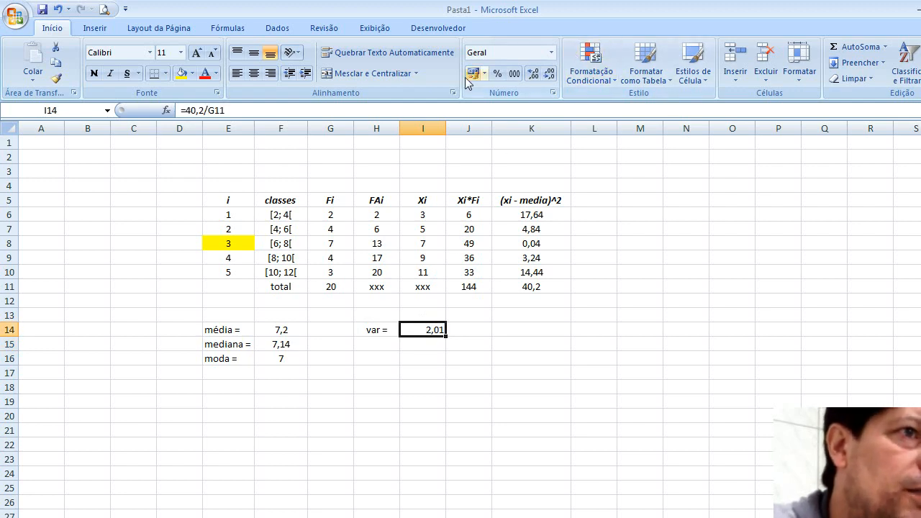
left_click(253, 73)
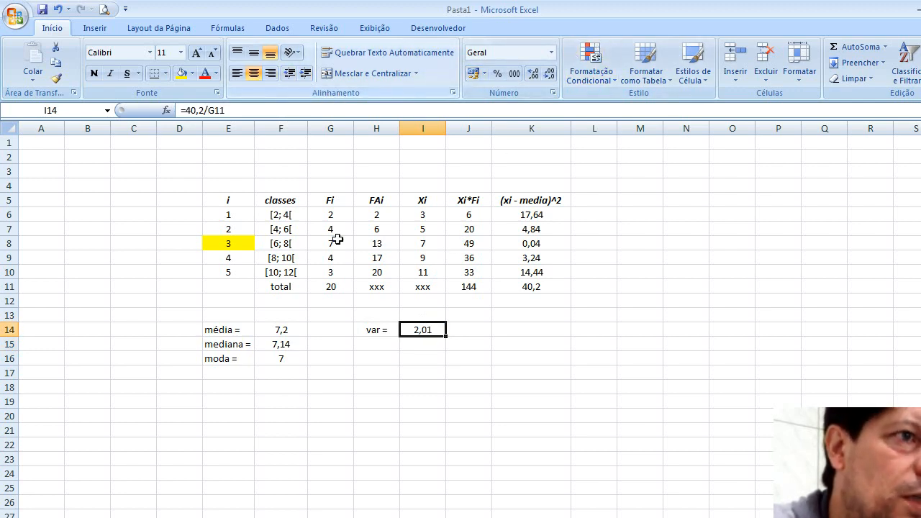
Enter the standard deviation label "desp =" in H15, below the variance label
left_click(377, 343)
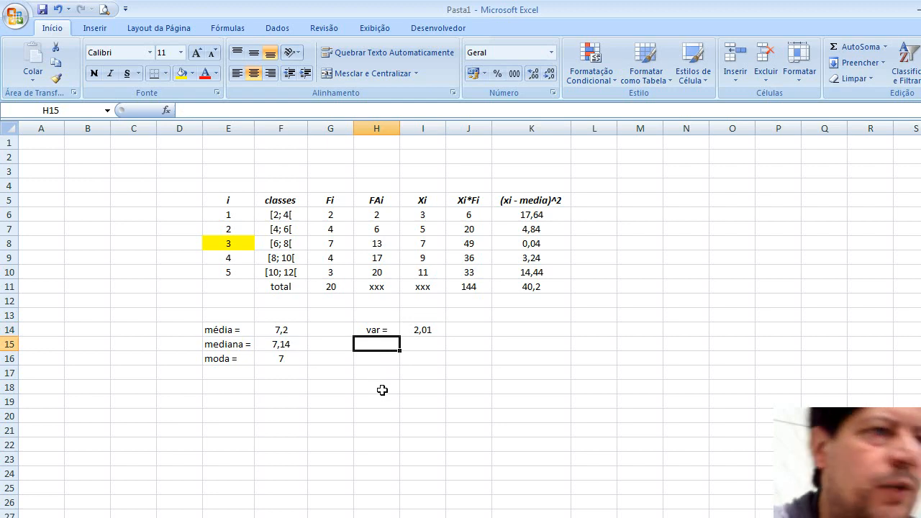
type("des")
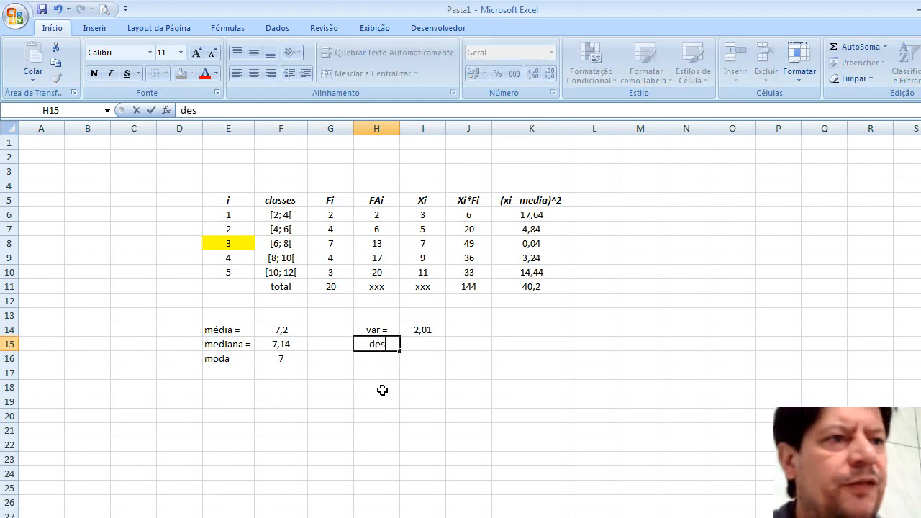
type("p =")
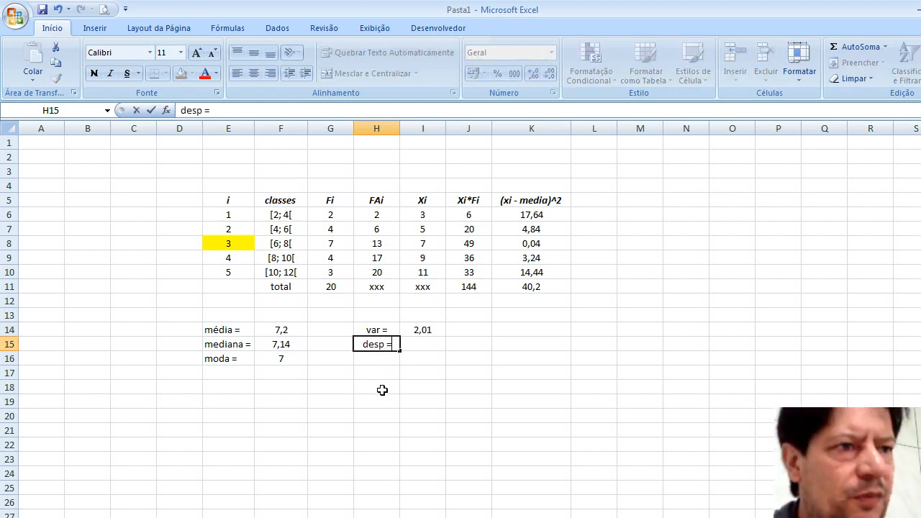
left_click(424, 357)
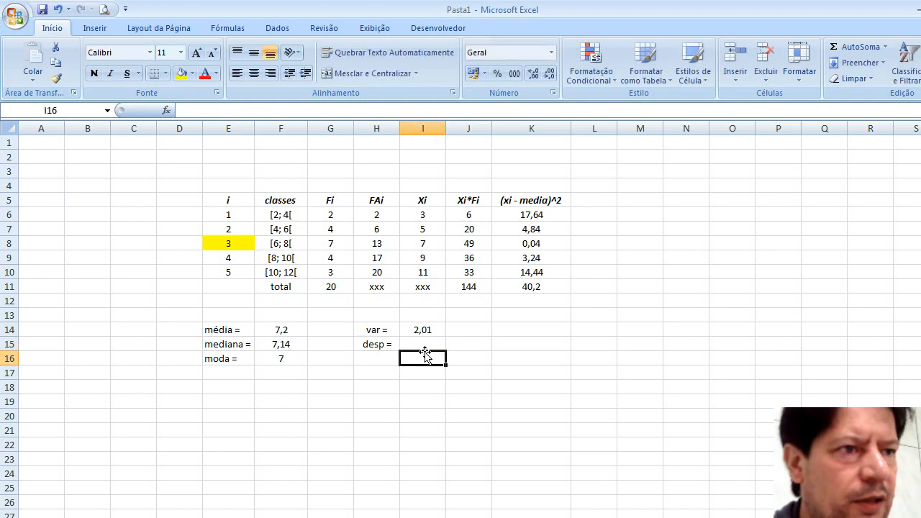
Calculate the standard deviation in I15 as the square root of the variance with =RAIZ(I14)
left_click(425, 347)
type("=ra")
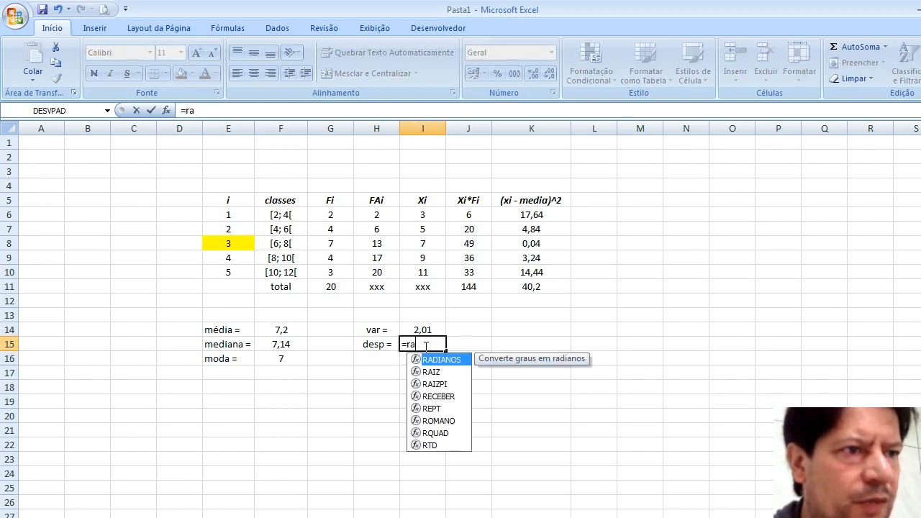
type("iz(")
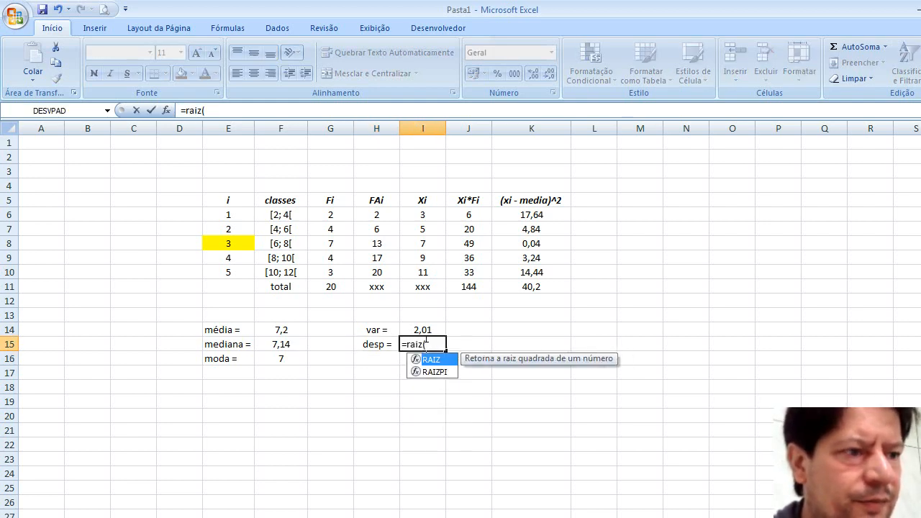
left_click(424, 330)
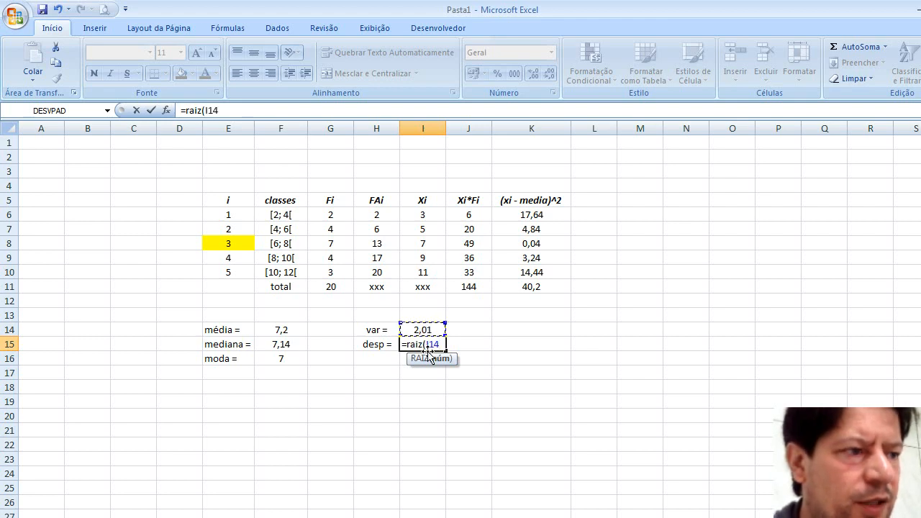
key("Return")
Format the standard deviation in I15 with the Número format and centre it
left_click(429, 344)
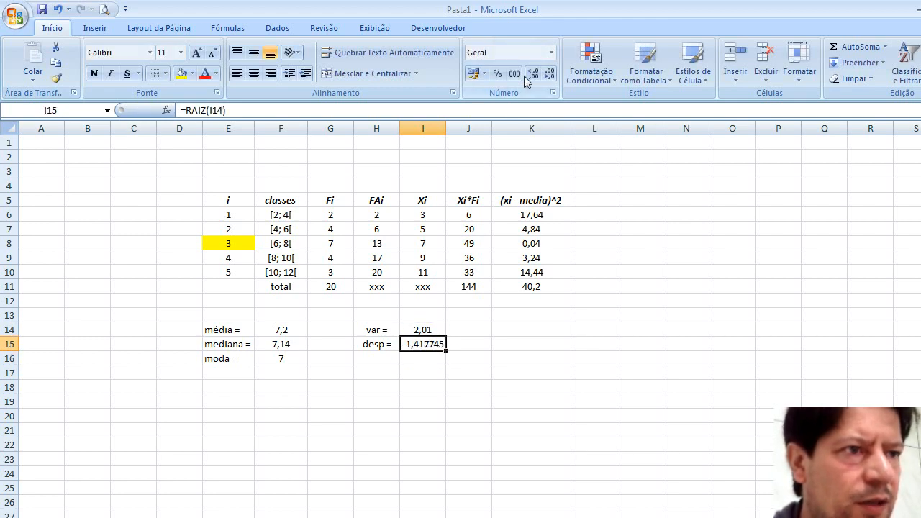
left_click(553, 54)
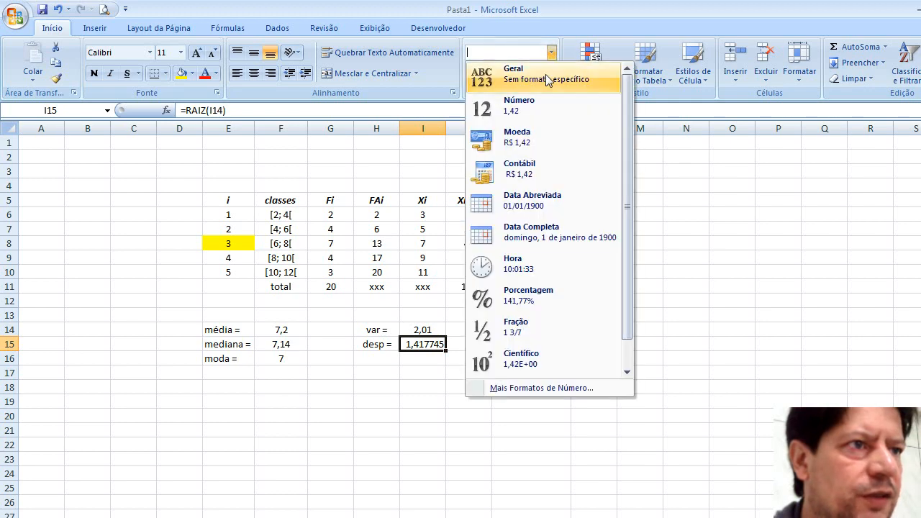
left_click(533, 114)
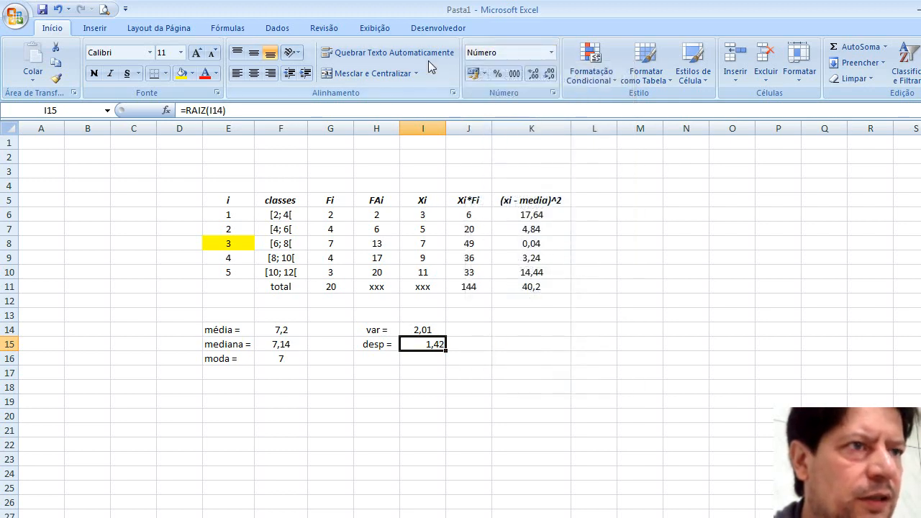
left_click(254, 74)
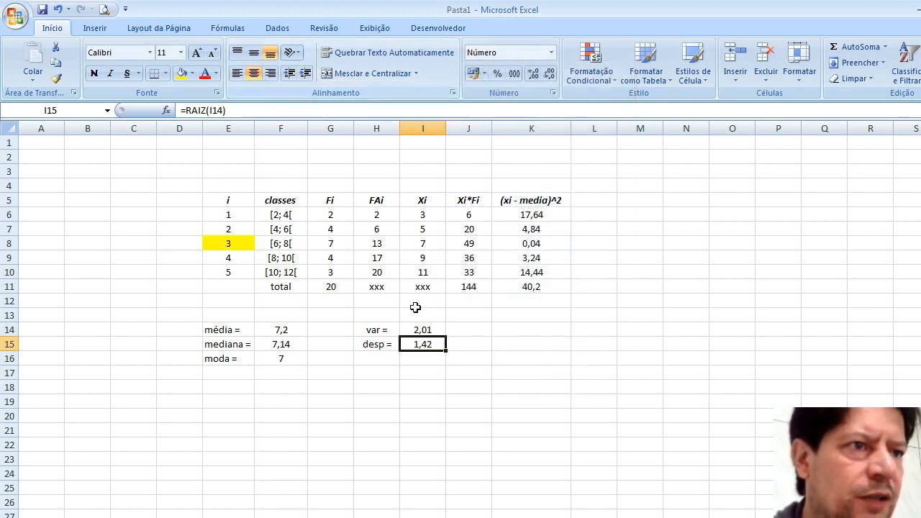
left_click(457, 390)
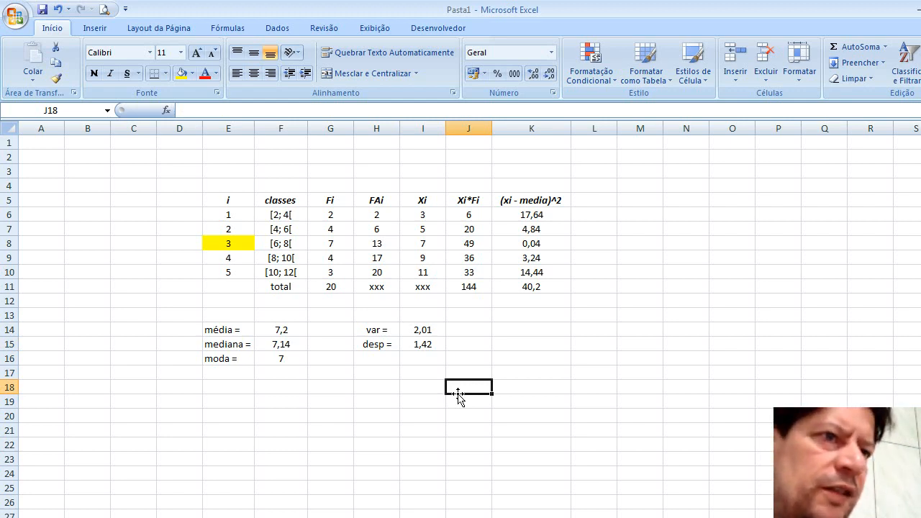
left_click(518, 232)
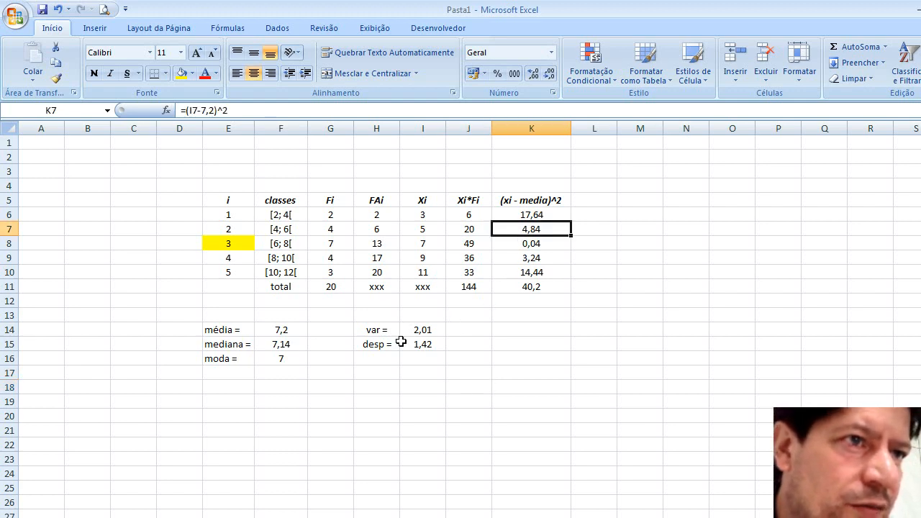
left_click(419, 415)
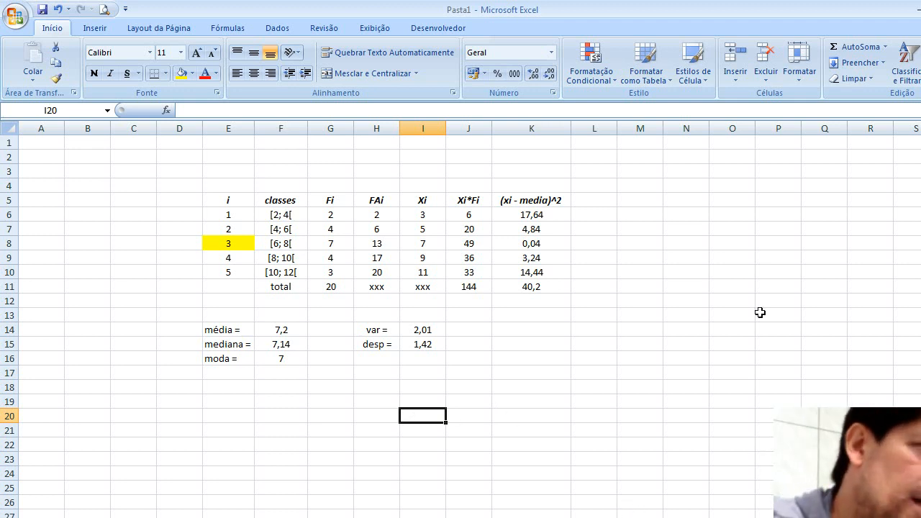
Minimize the workbook, switch to RGui and clear the R console
left_click(917, 8)
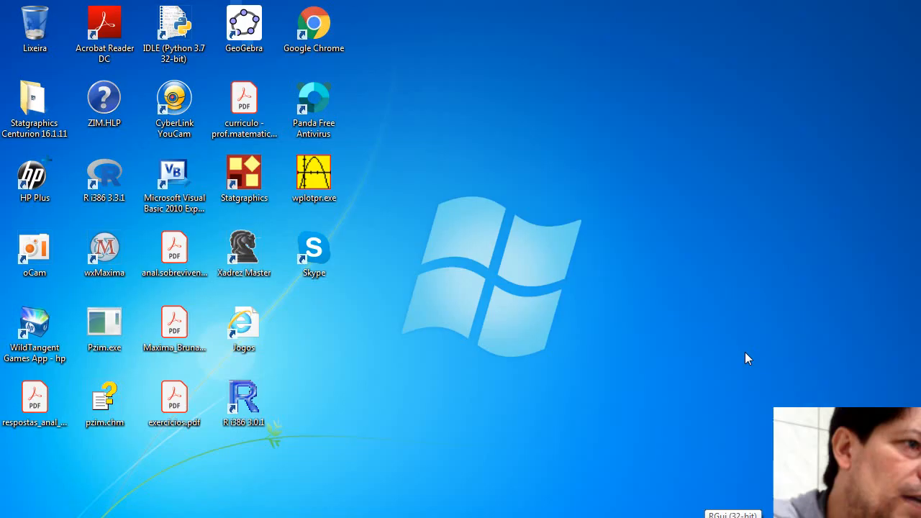
left_click(732, 517)
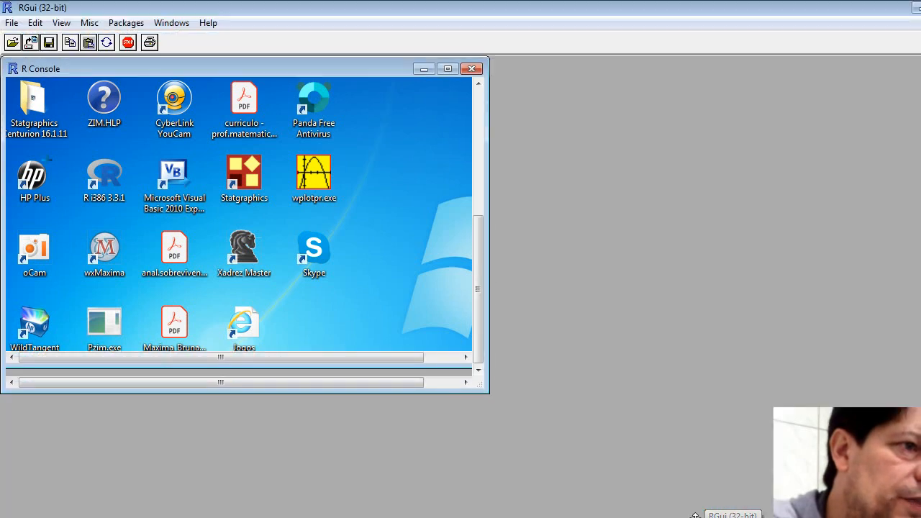
left_click(35, 23)
left_click(61, 120)
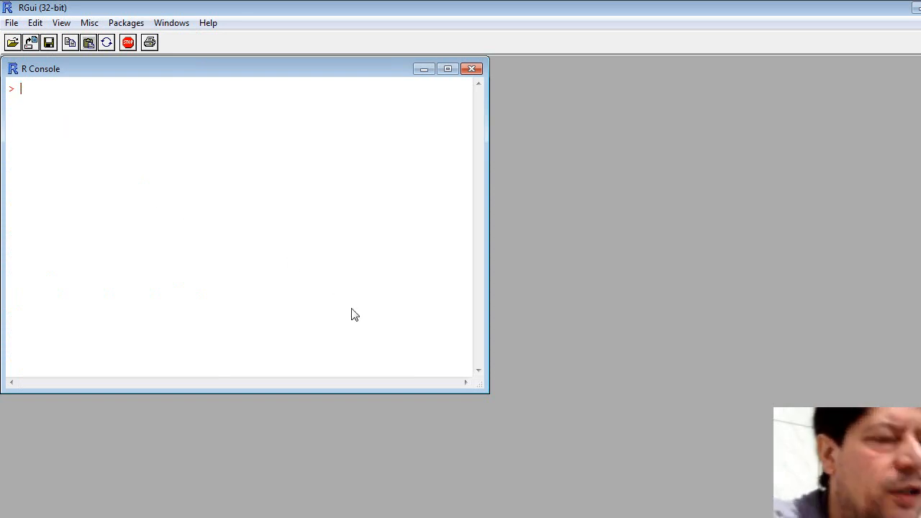
Define the vector classes = c("[2,4[","[4,6[","[6,8[","[8,10[","[10,12["), checking the intervals on the Example 2 slide in PowerPoint
type("classe")
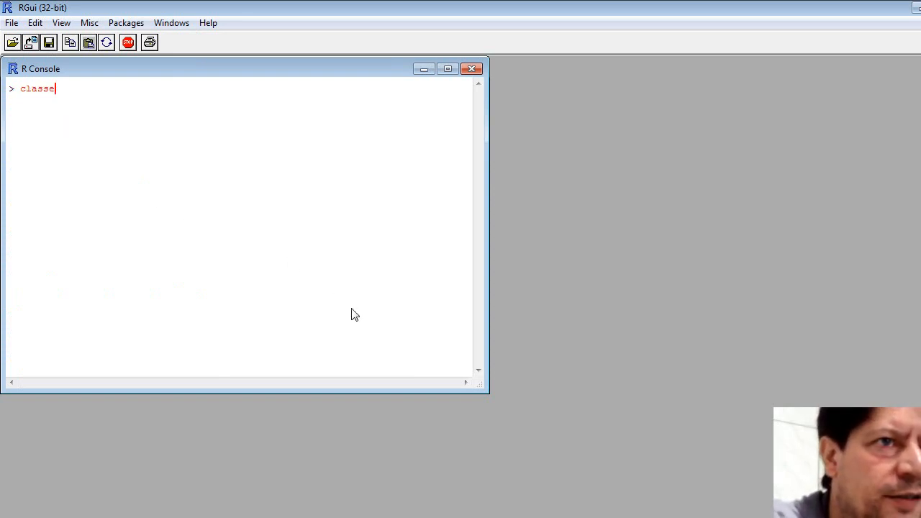
type("s = c")
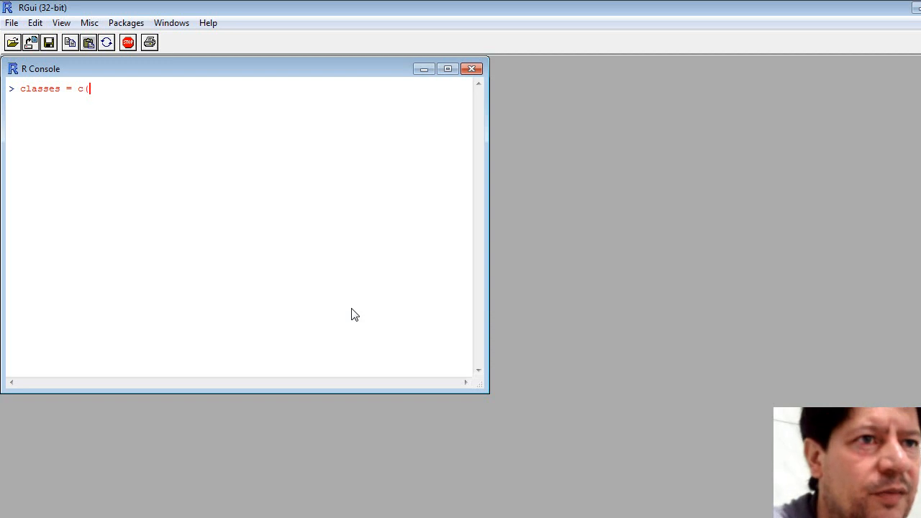
type("(\"")
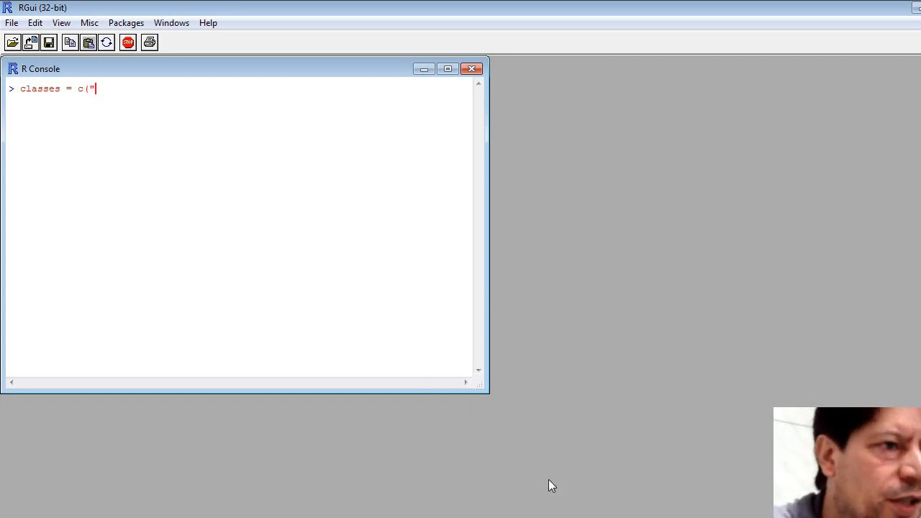
left_click(555, 517)
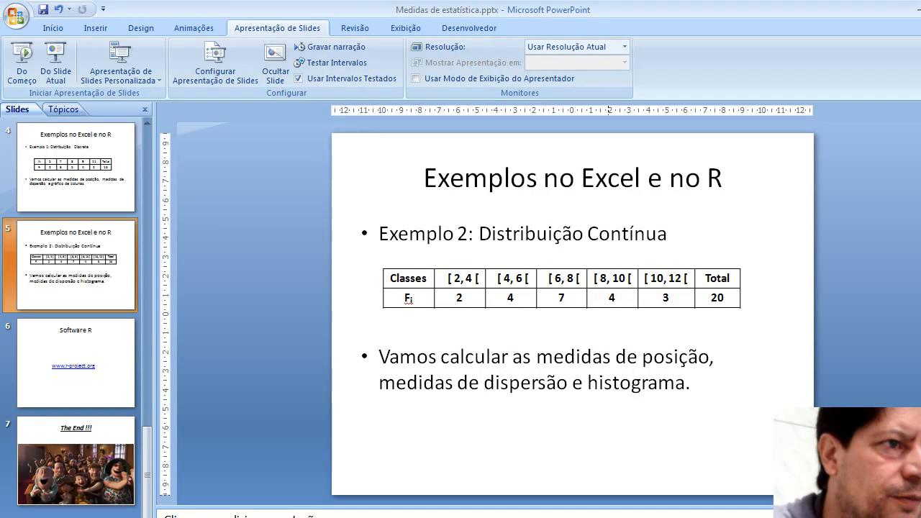
left_click(555, 517)
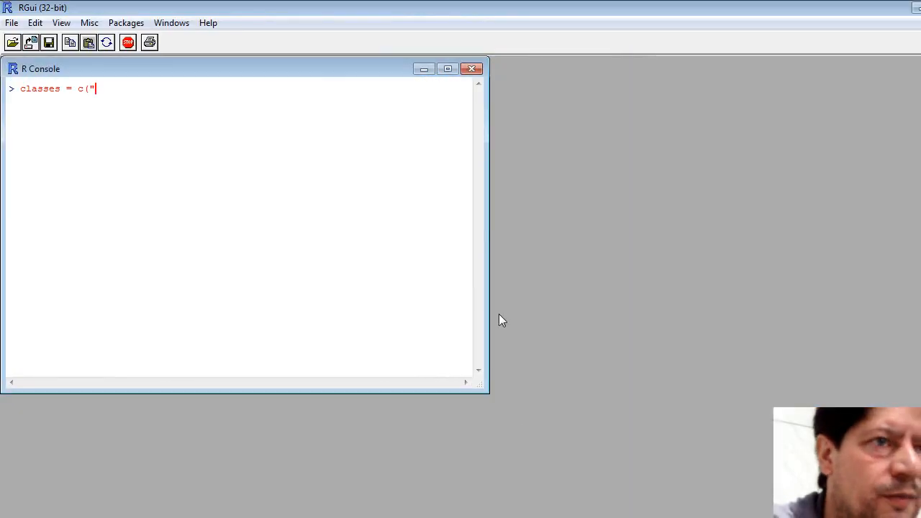
type("[2,")
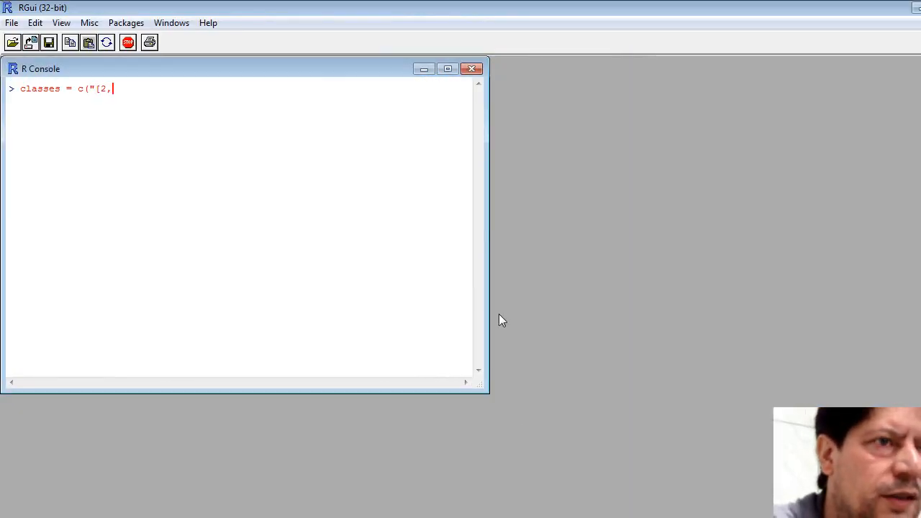
type("4[")
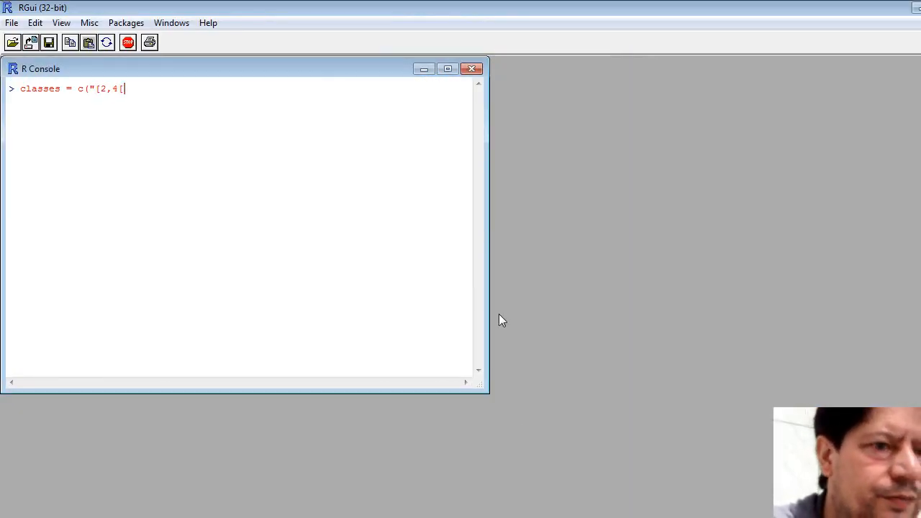
type("\",\"")
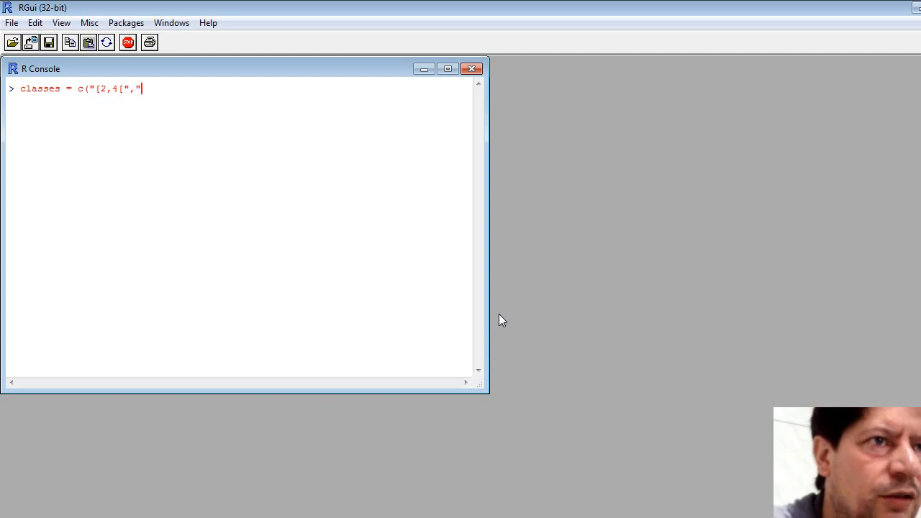
type("[")
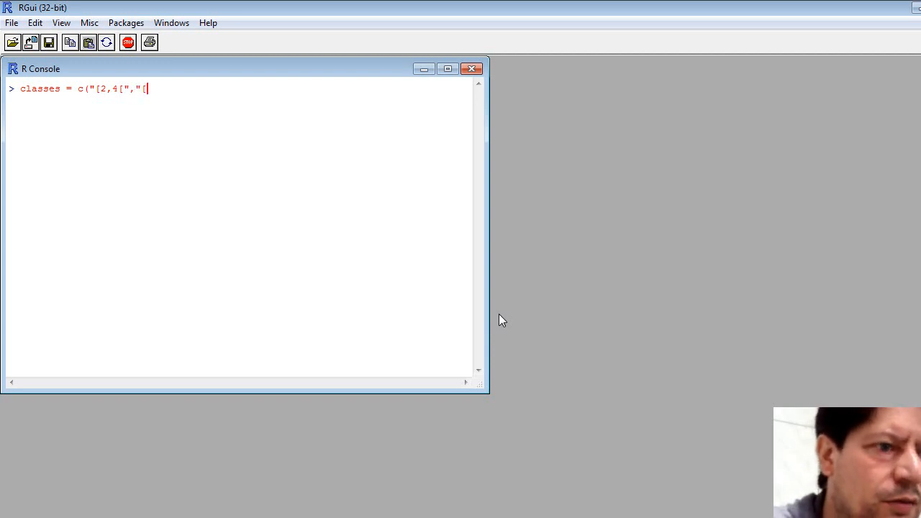
type("4,6")
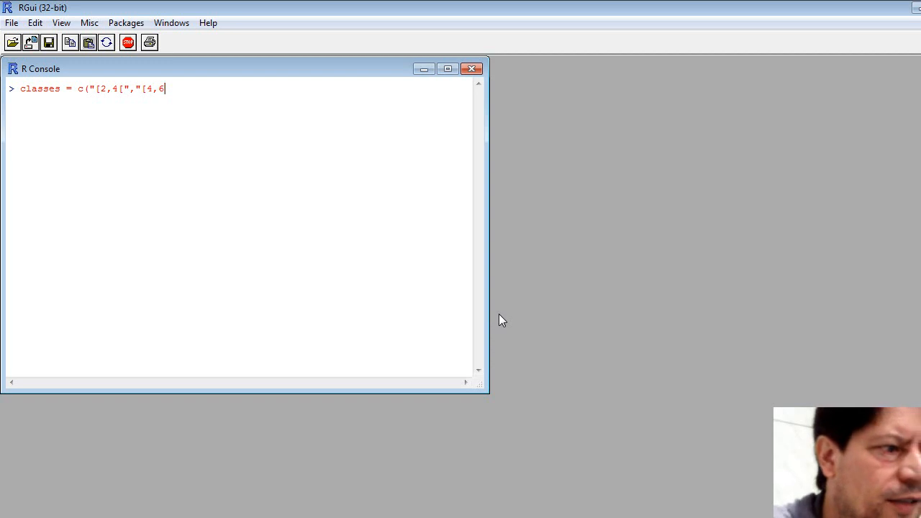
type("[\",\"")
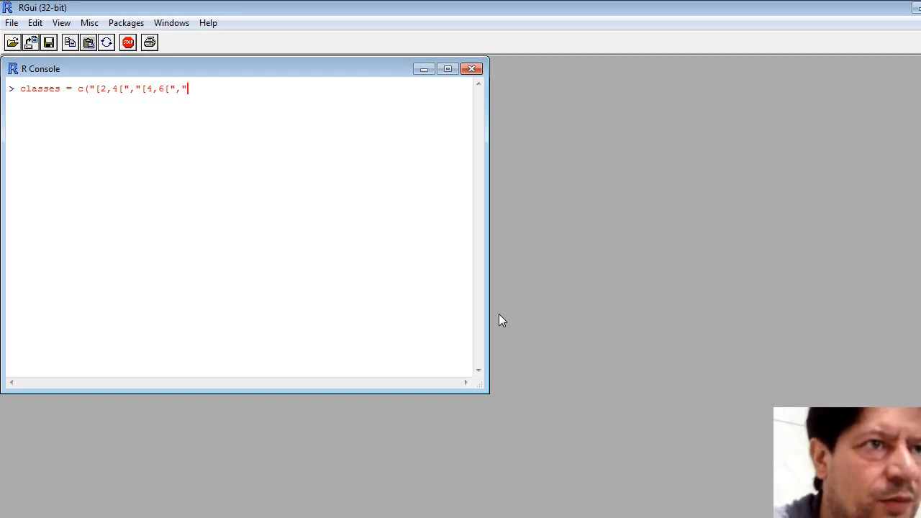
type("[")
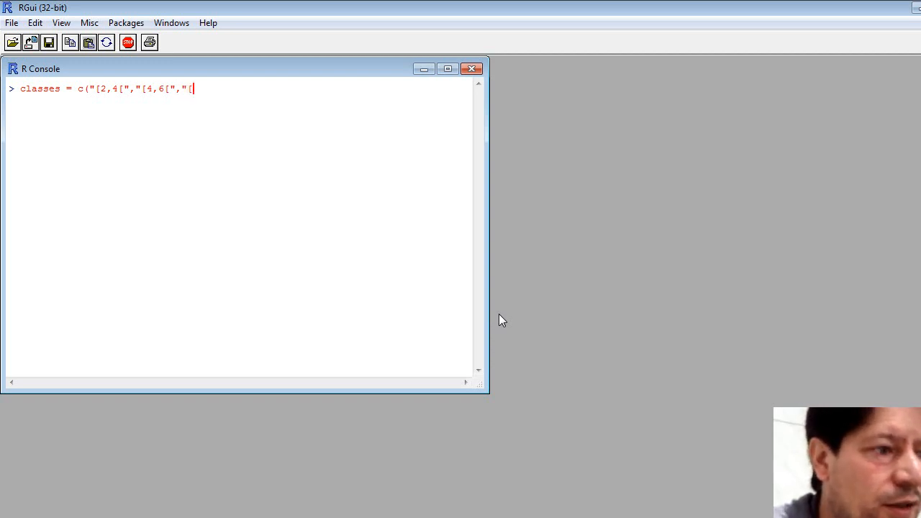
type("6,8")
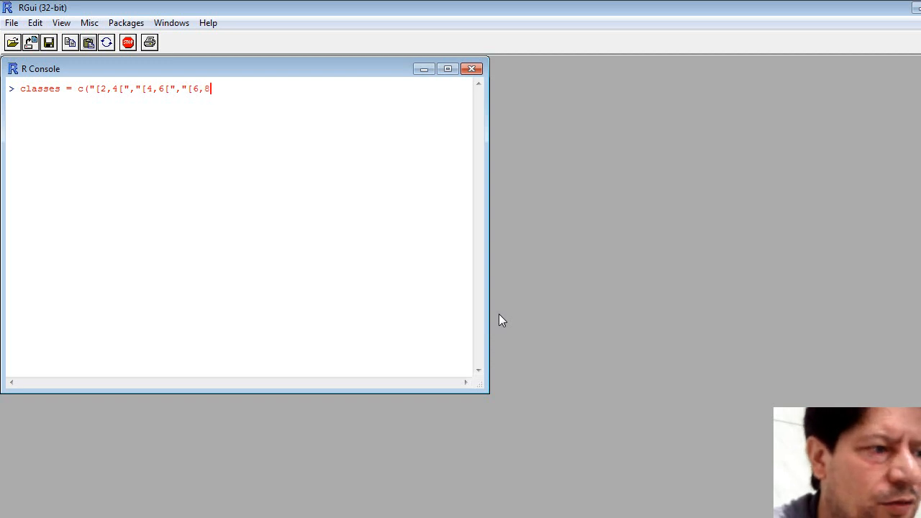
type("[\",\"")
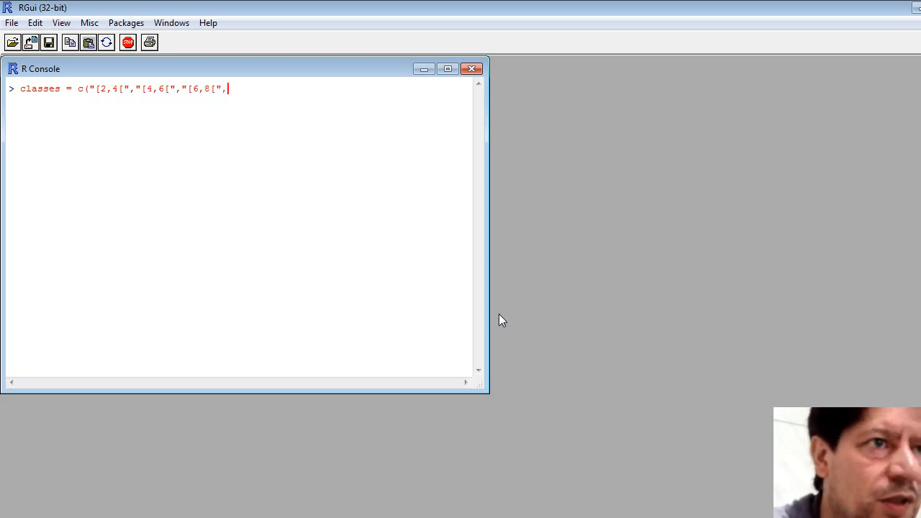
type("[")
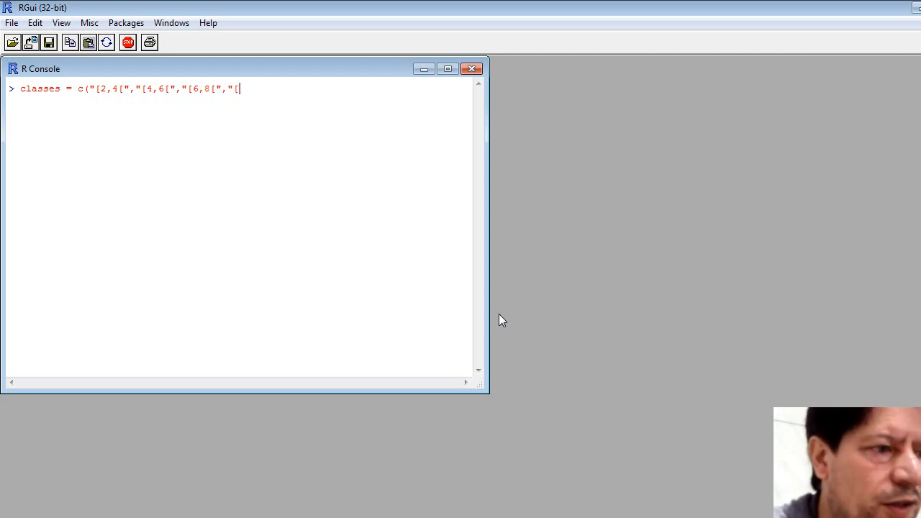
type("8,10")
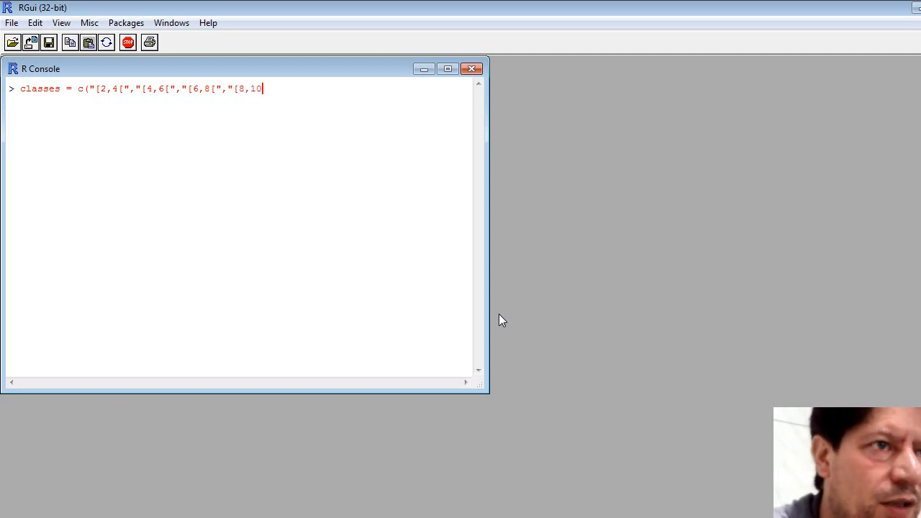
type("[\",")
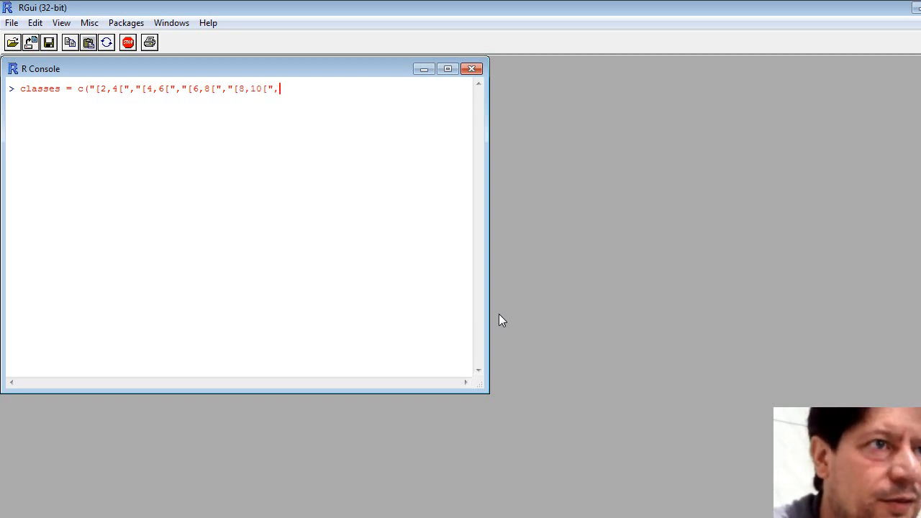
type("\"[1")
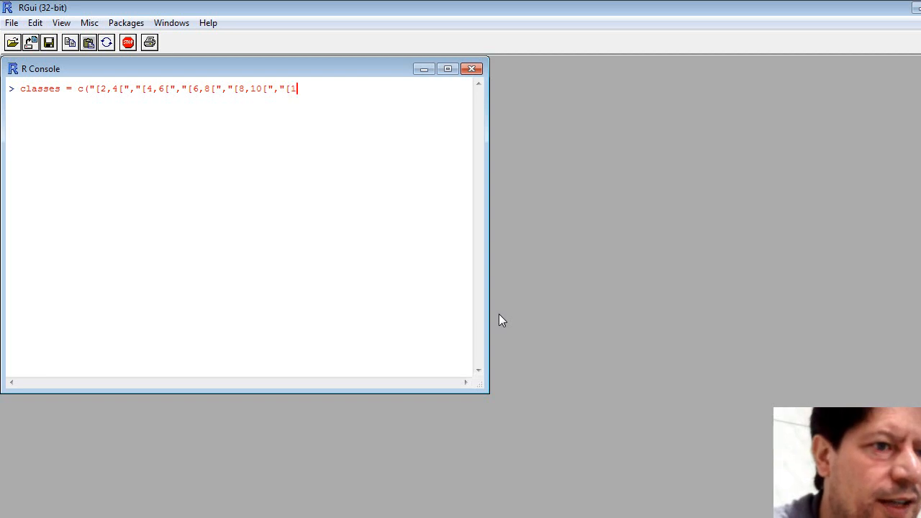
type("0,12")
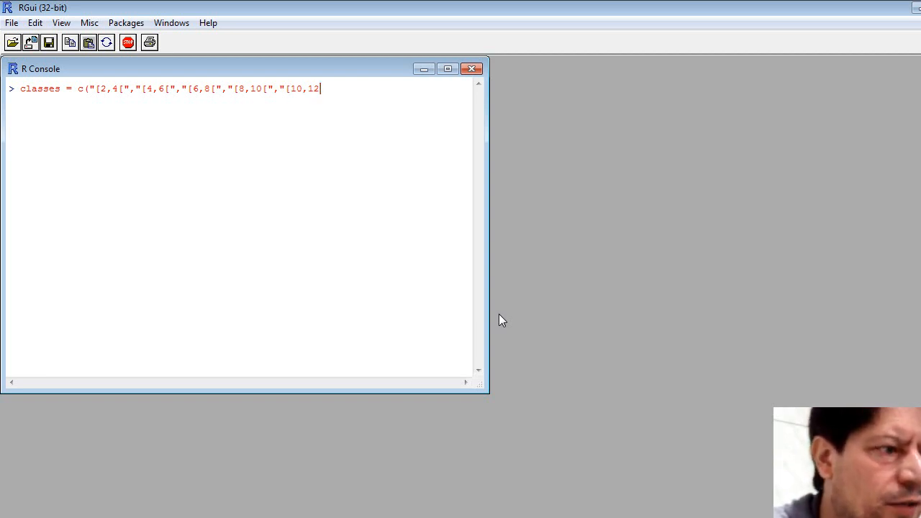
type("[\") > ")
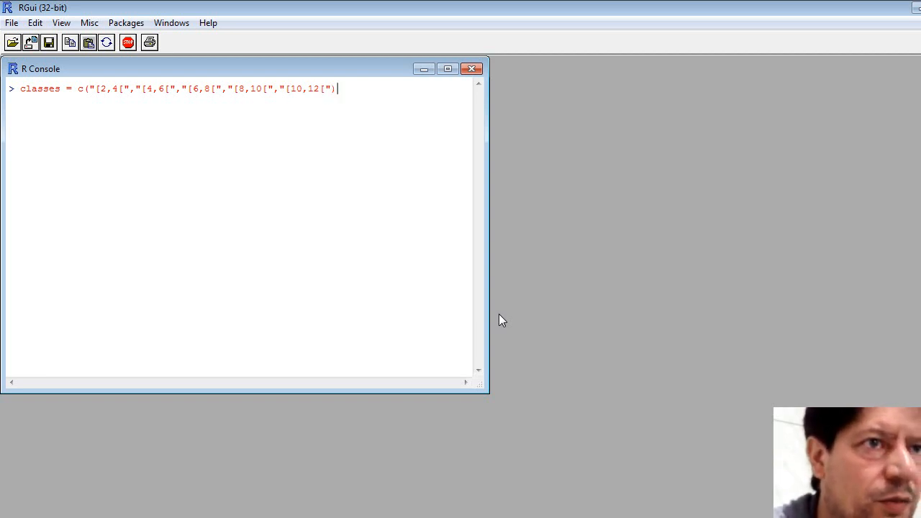
Define the frequency vector F = c(2,4,7,4,3), checking the frequencies on the Example 2 slide in PowerPoint
type("F ")
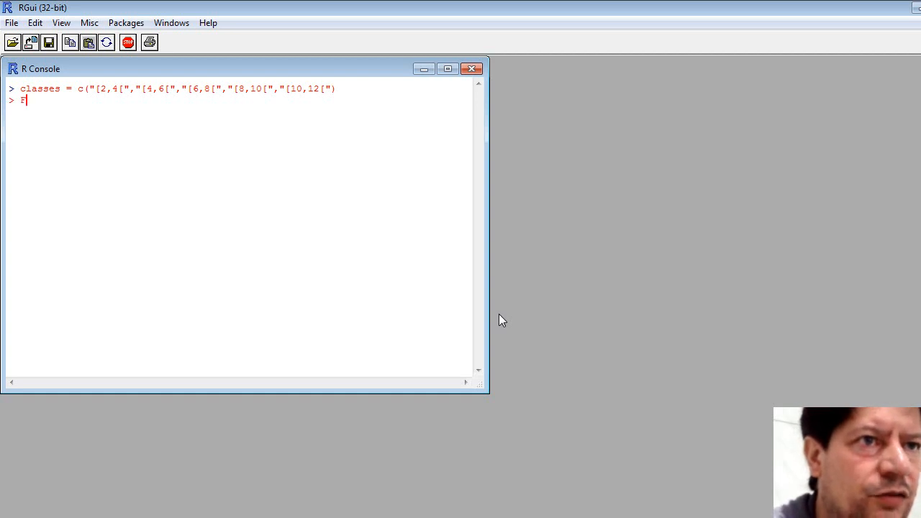
type("=")
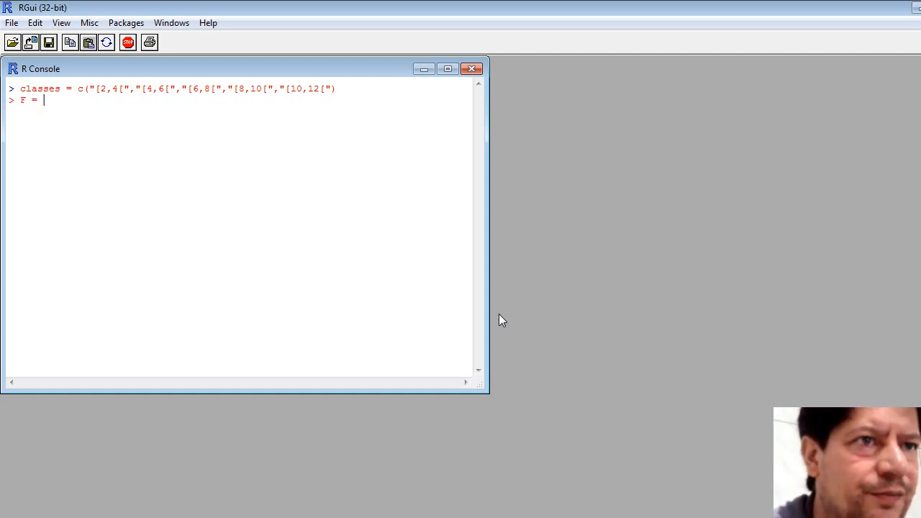
type(" c(")
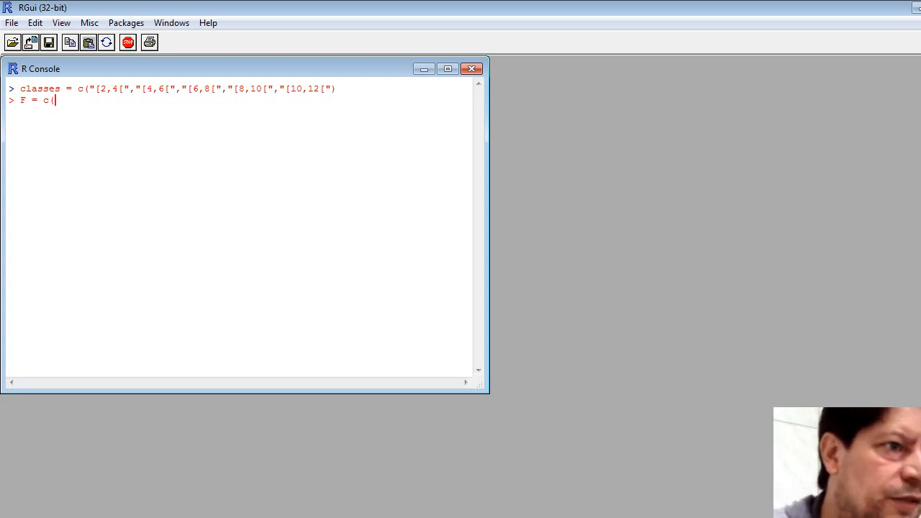
key("alt+Tab")
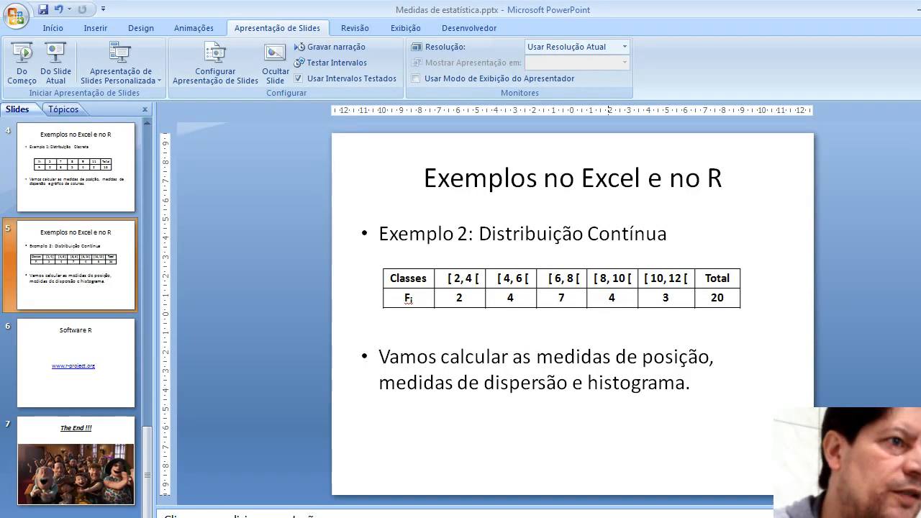
key("alt+Tab")
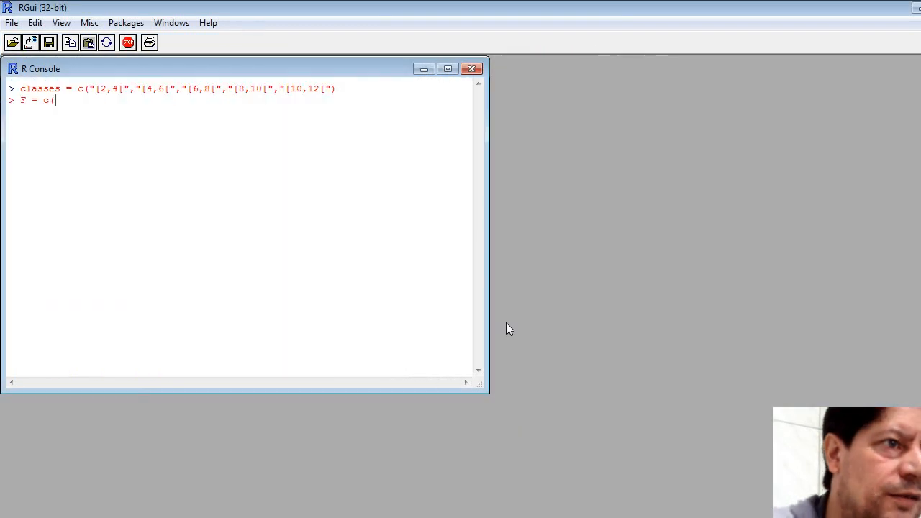
type("2,4,7,")
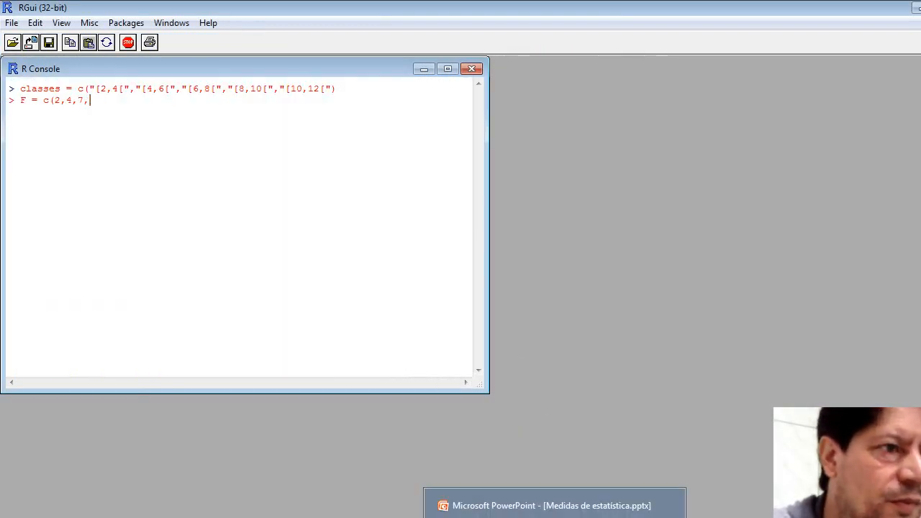
key("alt+Tab")
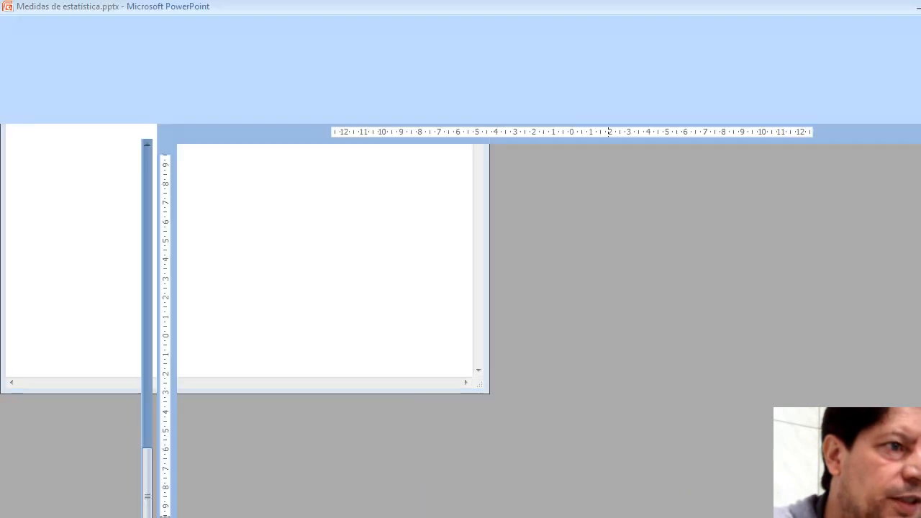
key("alt+Tab")
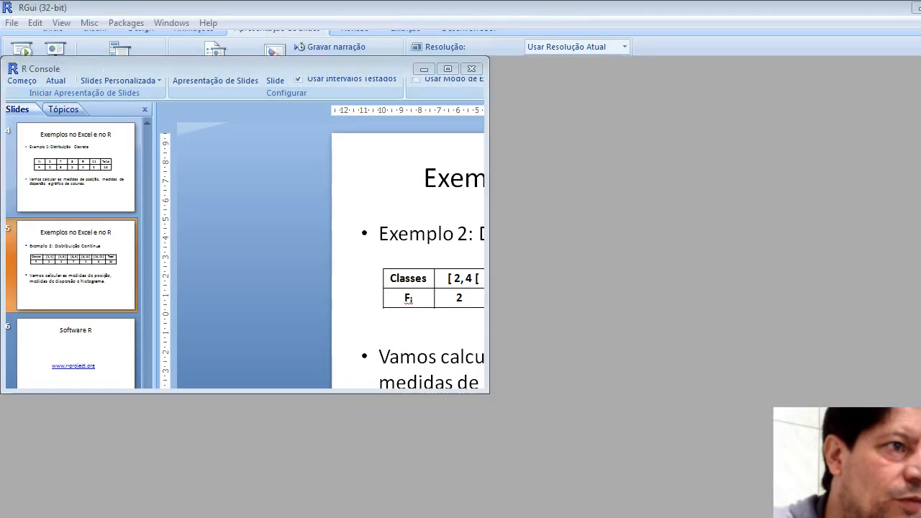
type("4,3")
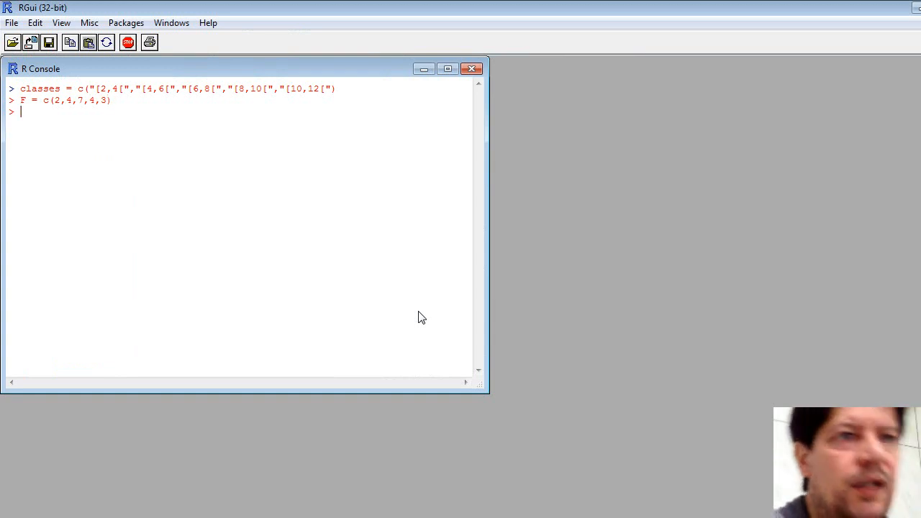
Build the frequency table with tabela=data.frame(classes,F) and print tabela
type("tabela")
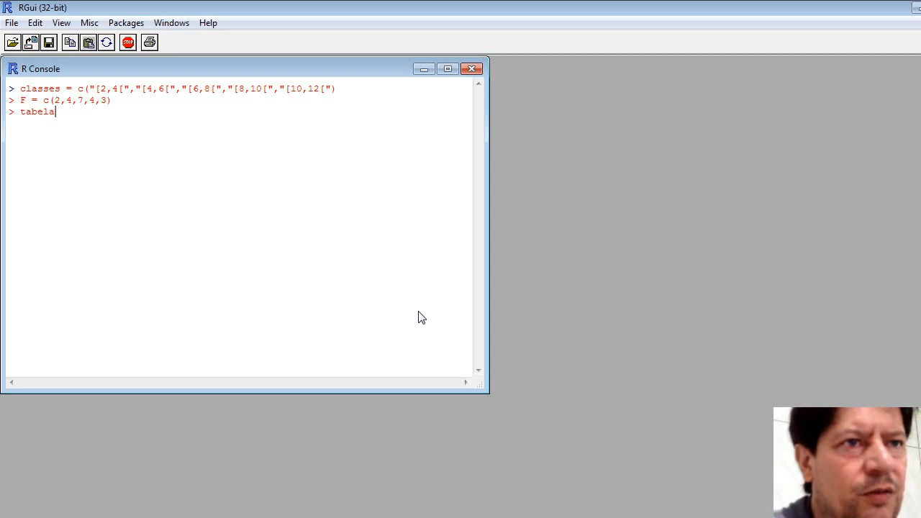
type("=data")
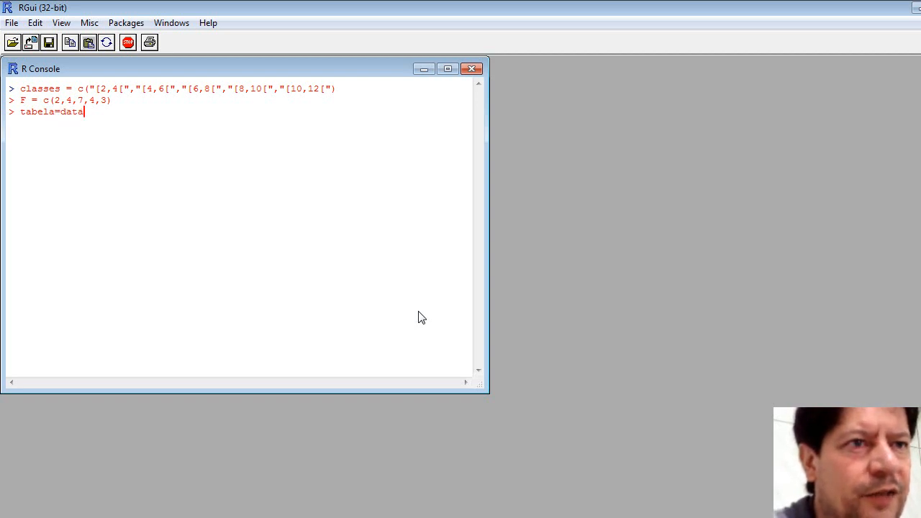
type(".fr")
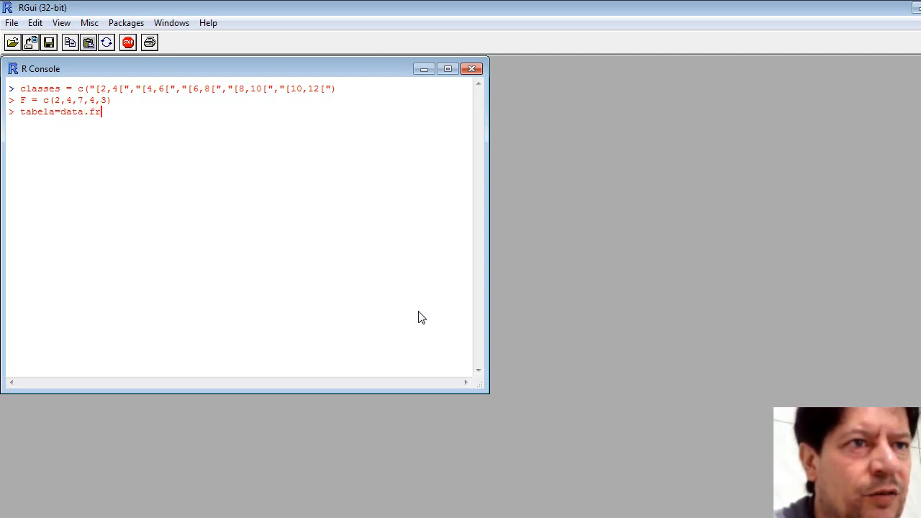
type("ame")
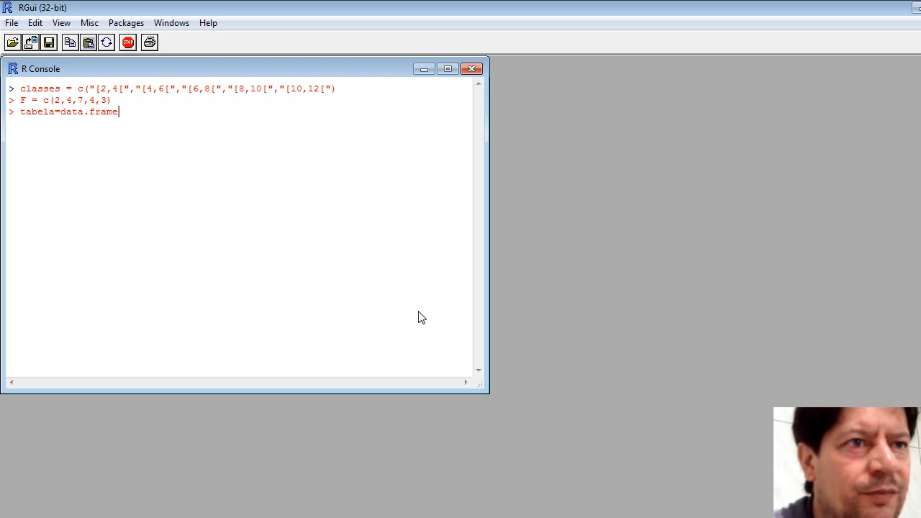
type("(class")
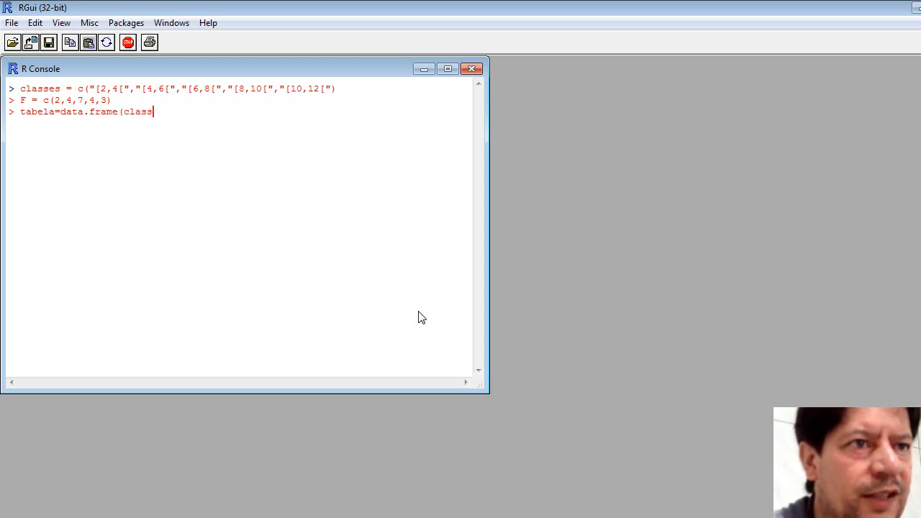
type("es,F")
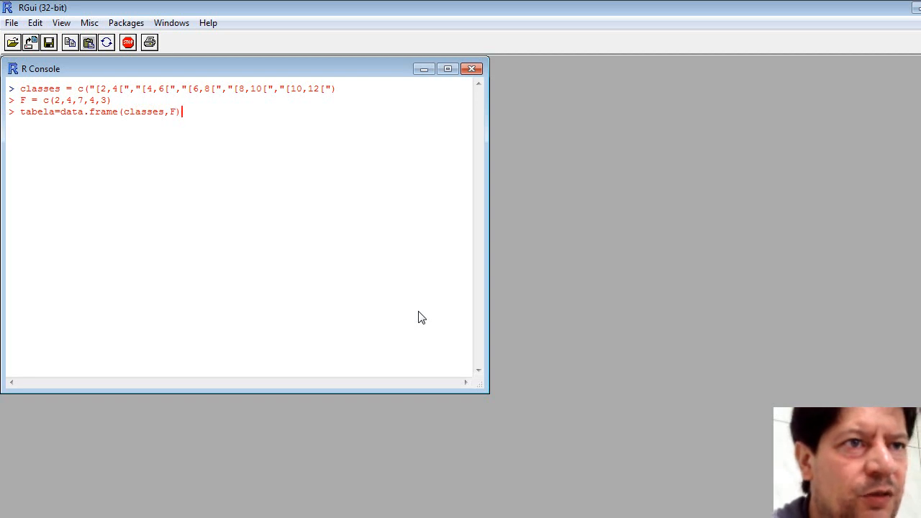
type("tabela")
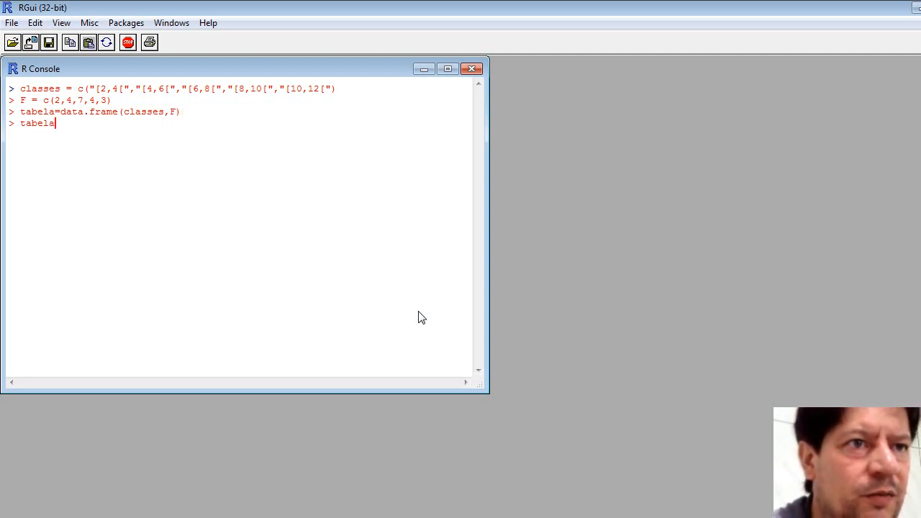
key("Return")
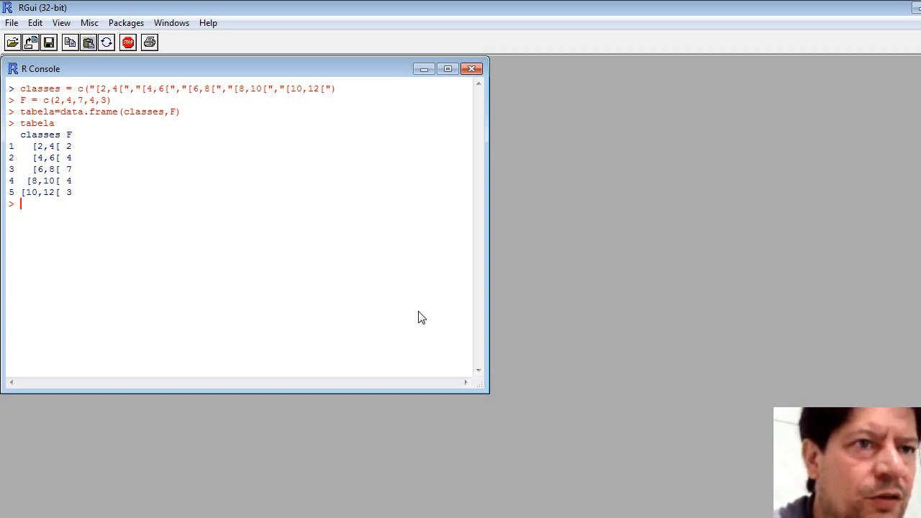
Compute the cumulative frequencies with FA = cumsum(F)
type("FA =")
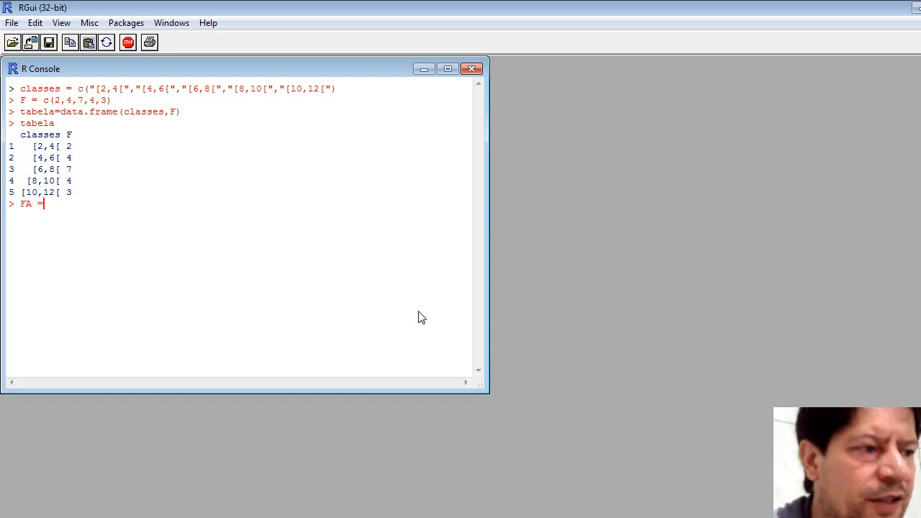
type(" cumsum(")
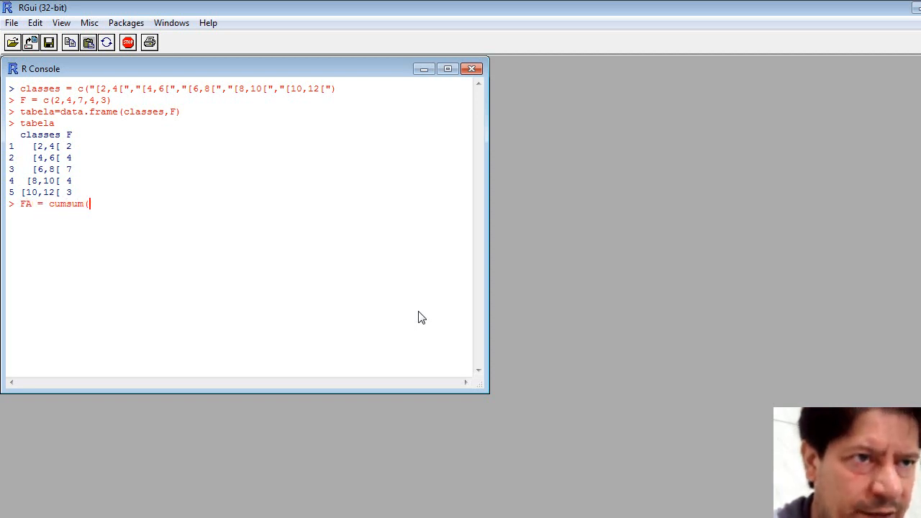
type("F) > ")
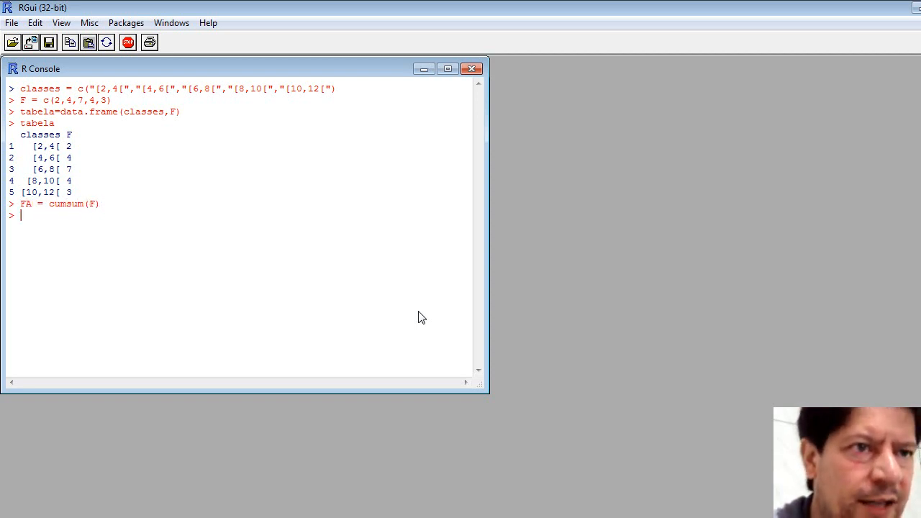
Append the cumulative frequency column with tabela = cbind(tabela,FA) and print tabela
type("tabela")
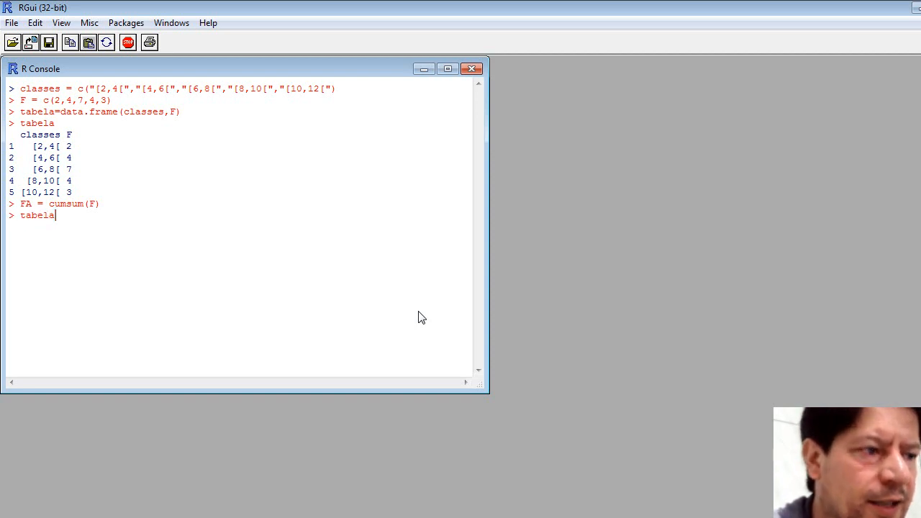
type(" = cbind")
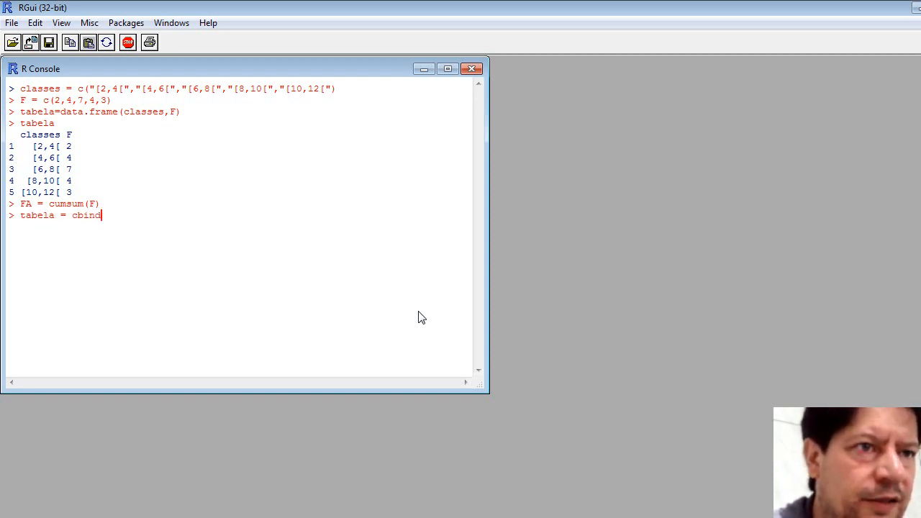
type("(tabel")
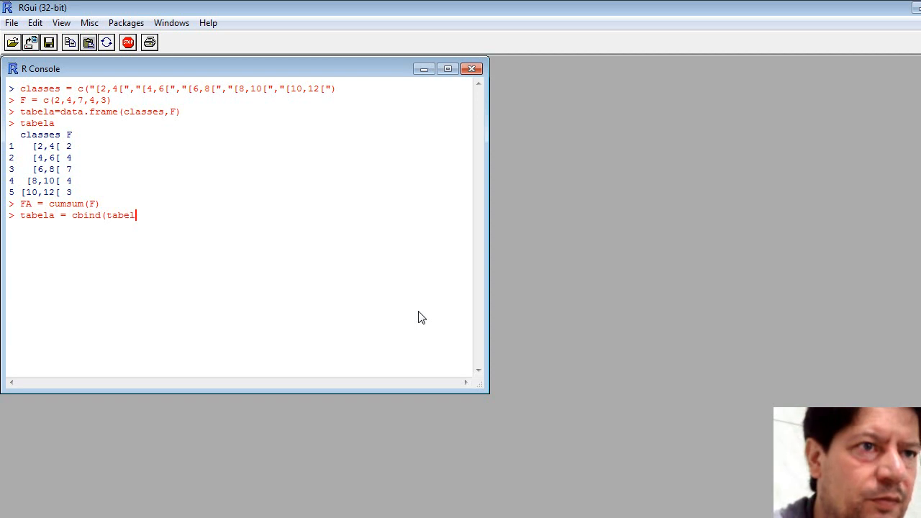
type("a,FA")
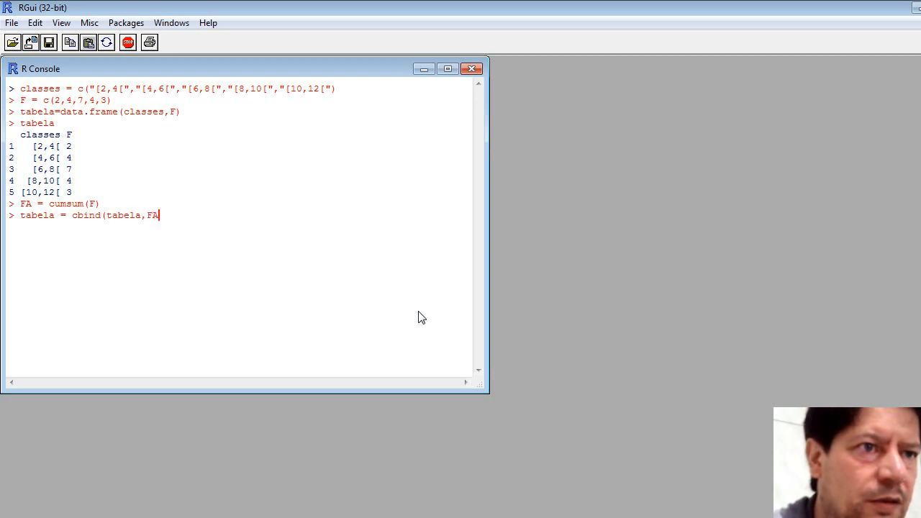
type(") > tabela")
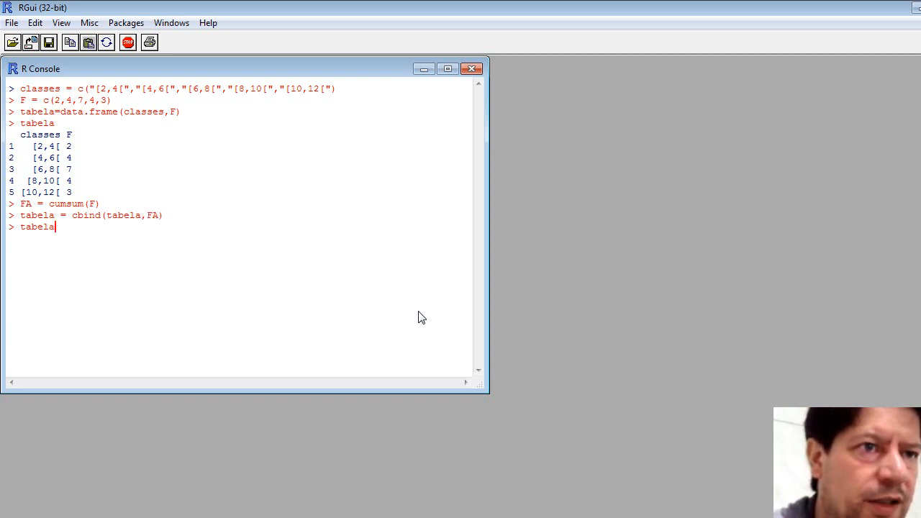
key("Return")
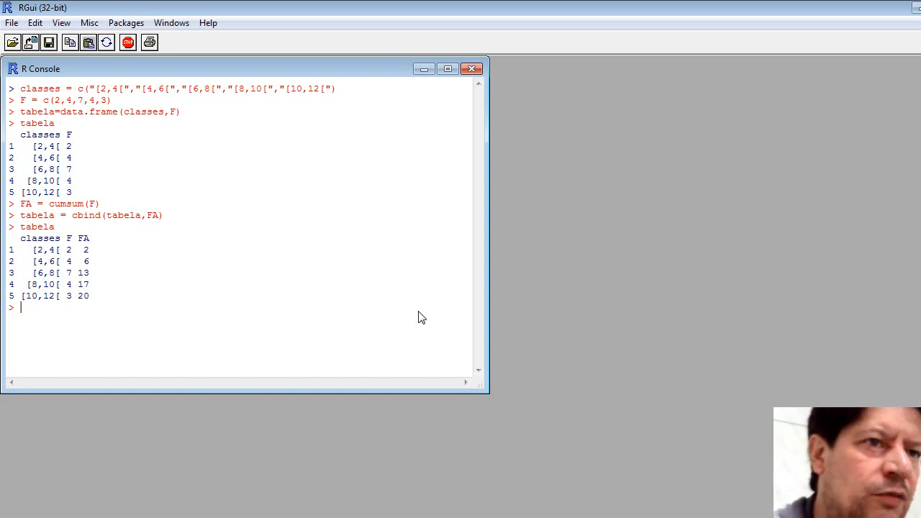
type("tabela")
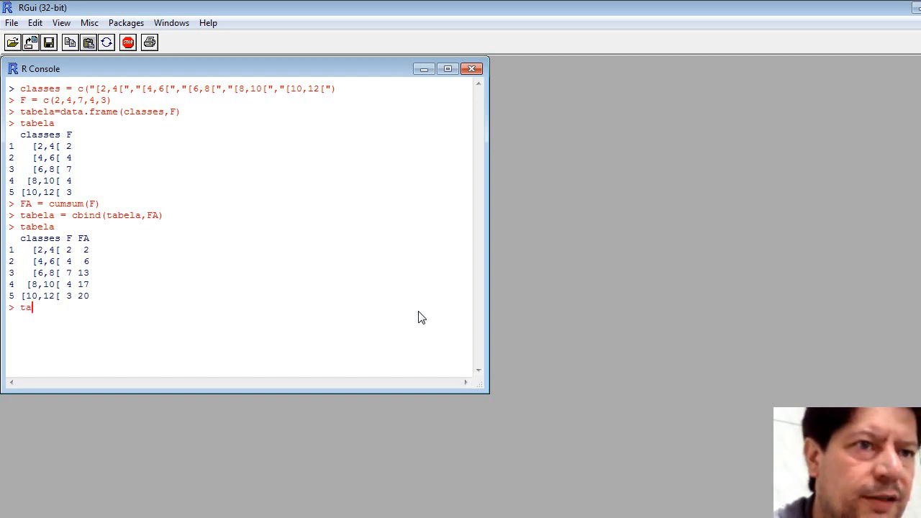
key("BackSpace")
key("BackSpace")
key("BackSpace")
key("BackSpace")
key("BackSpace")
key("BackSpace")
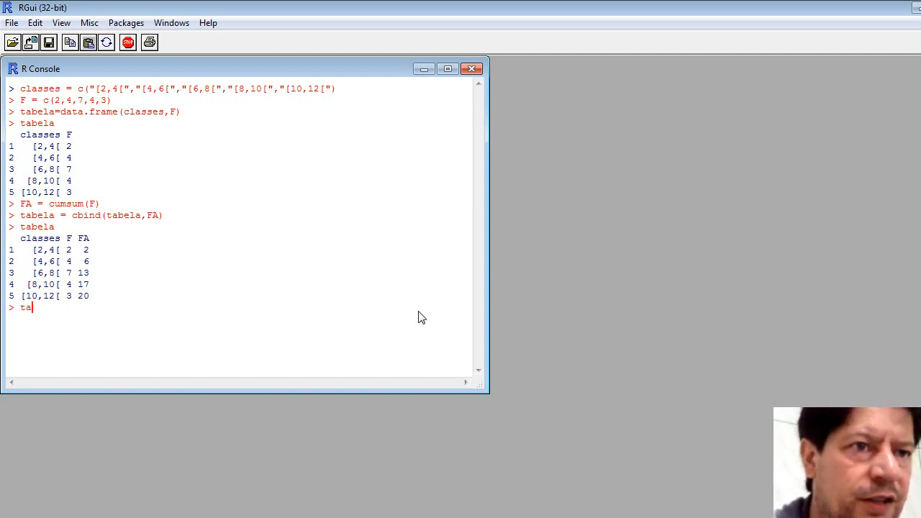
Compute the percentage relative frequencies with f = F/sum(F)*100
type("f =")
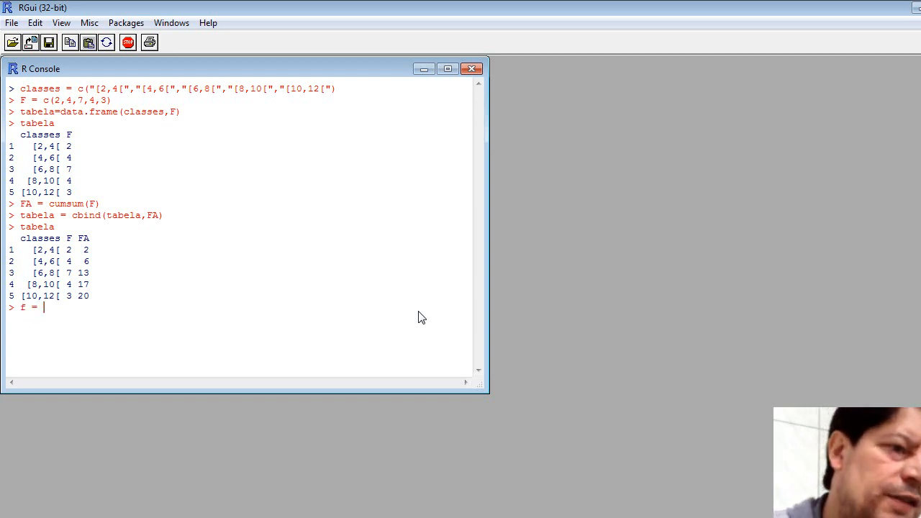
type(" F/")
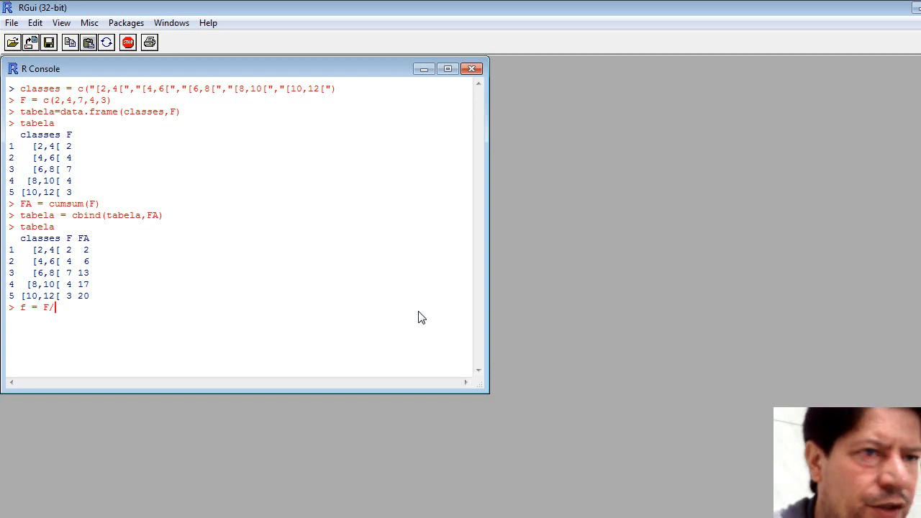
type("sum(")
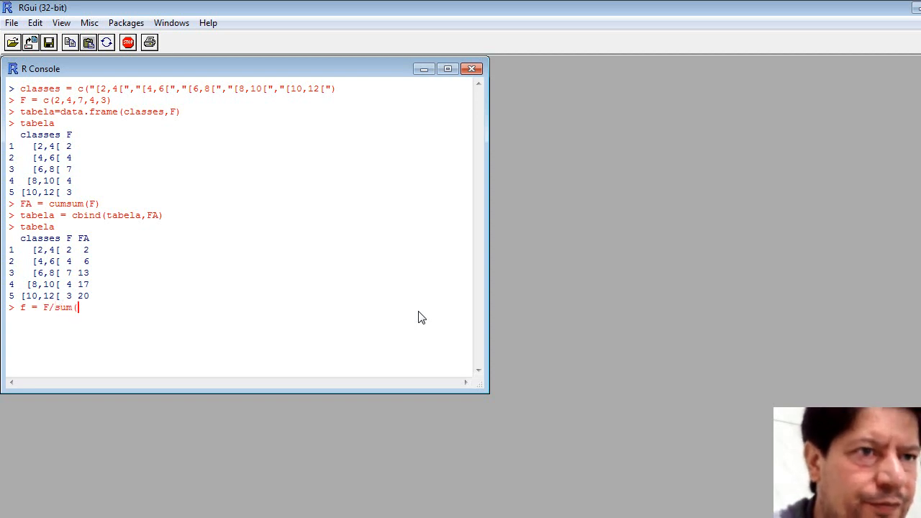
type("F)*")
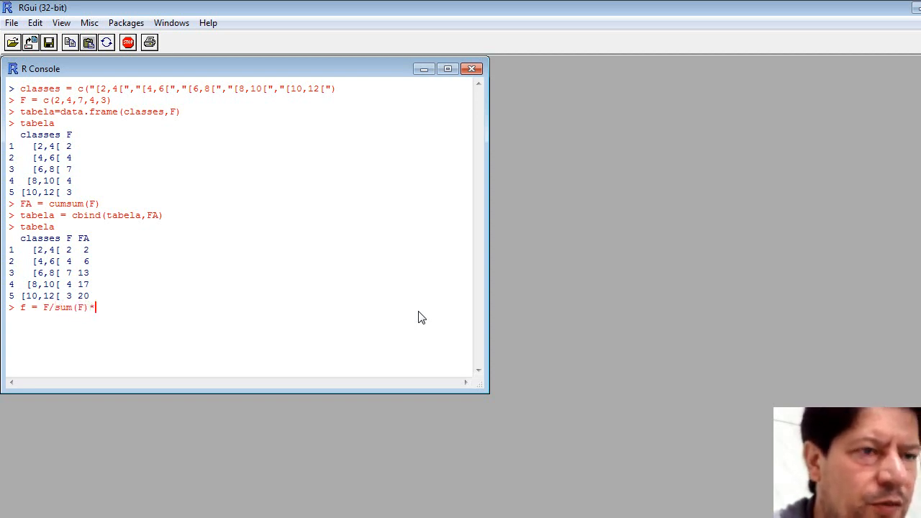
type("100")
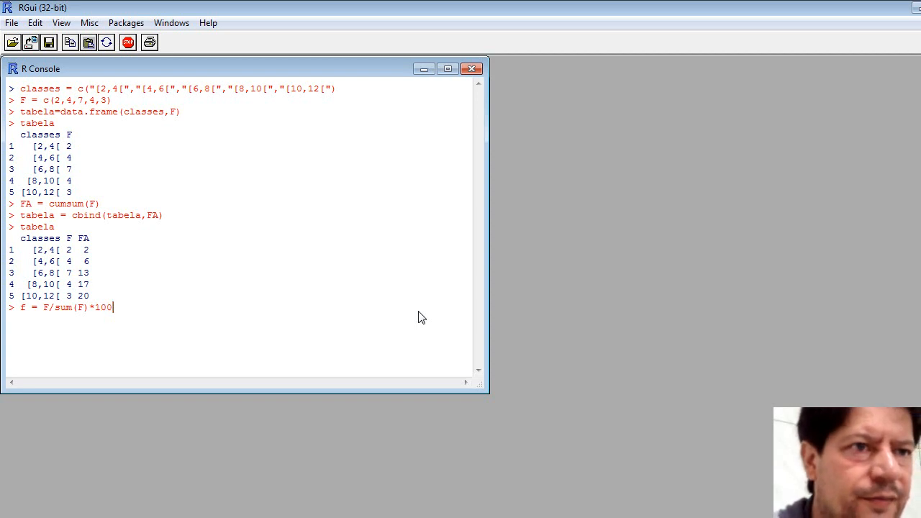
Append the relative frequency column with tabela=cbind(tabela,f) and print tabela
type(" > tabe")
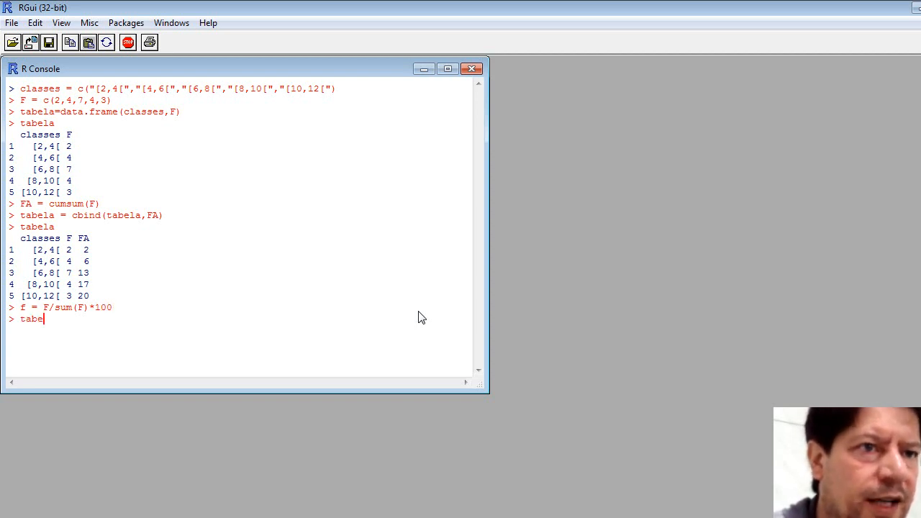
type("la=cbi")
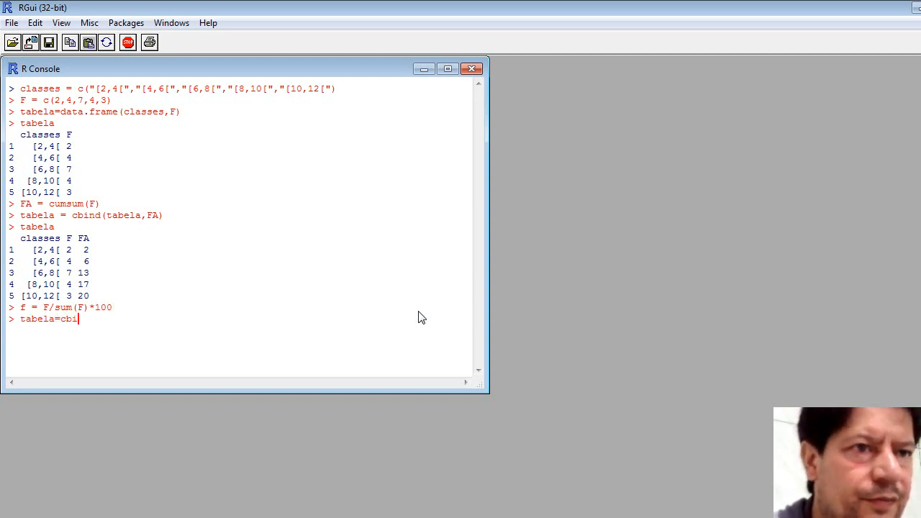
type("nd(tabela,f) > ")
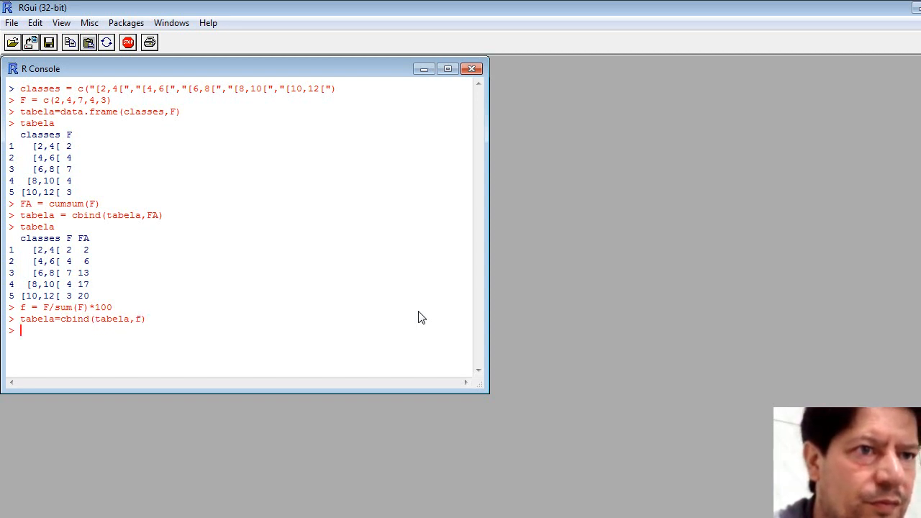
type("tabela")
key("Return")
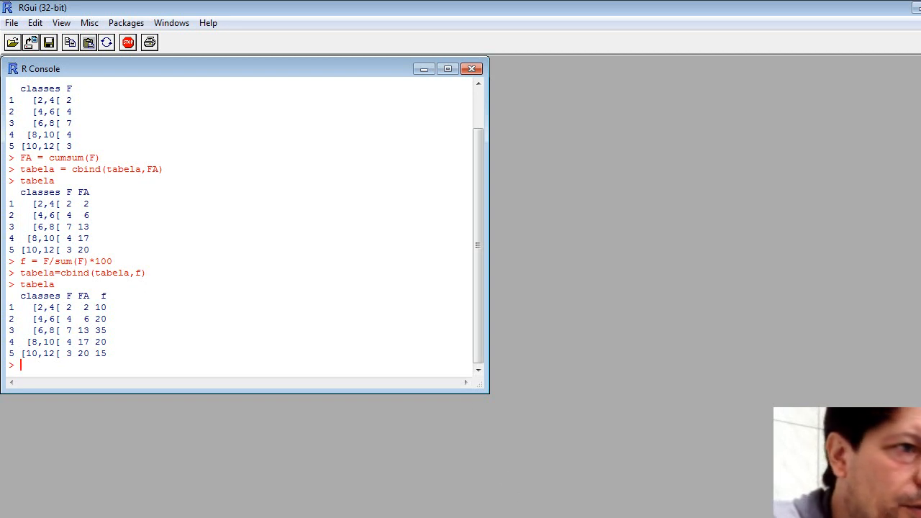
Check the class intervals on the Example 2 slide in PowerPoint, return to RGui and start entering a command for X
left_click(660, 516)
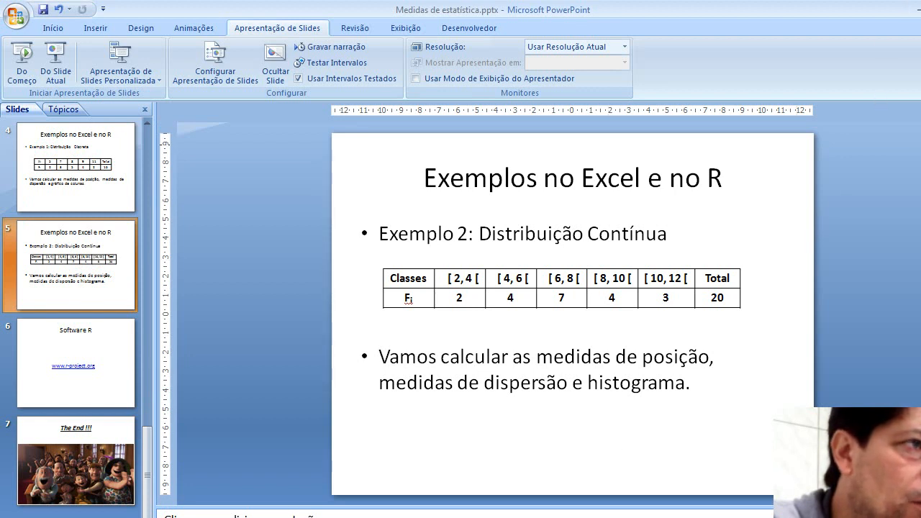
left_click(916, 10)
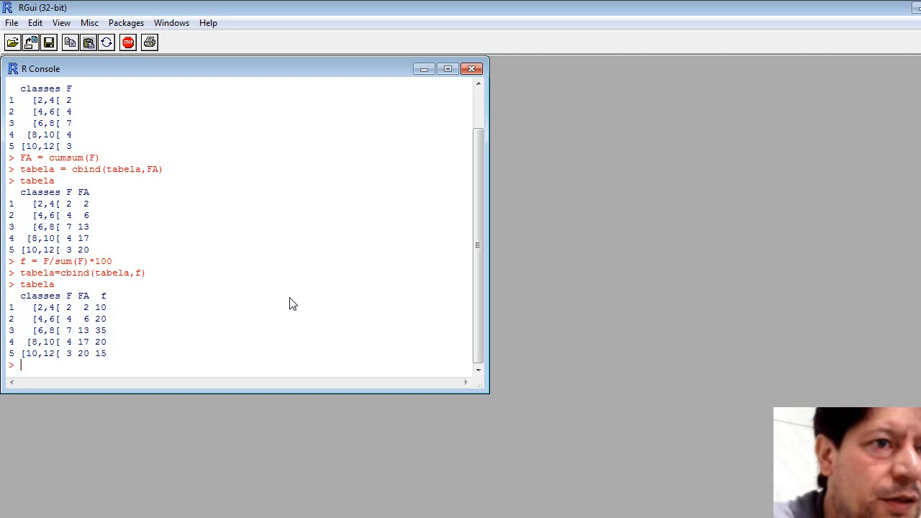
type("x")
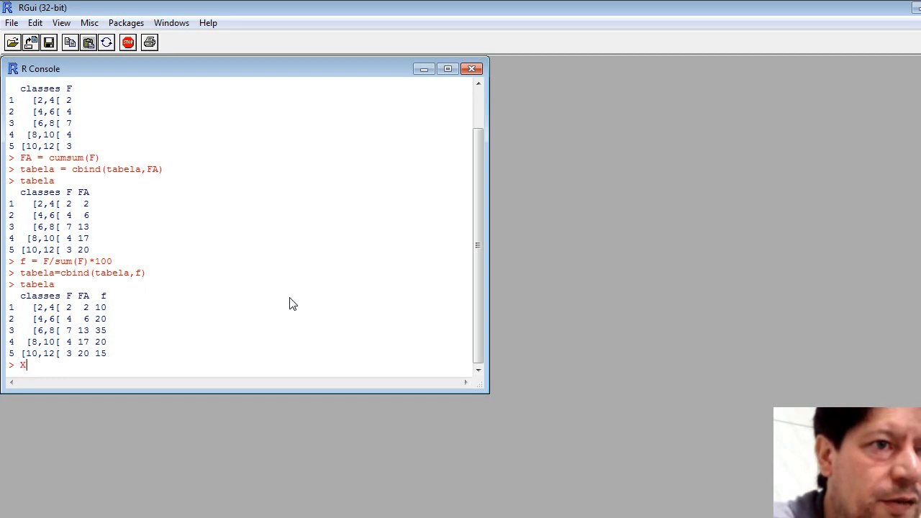
Compute XF as the product X*F
type("F")
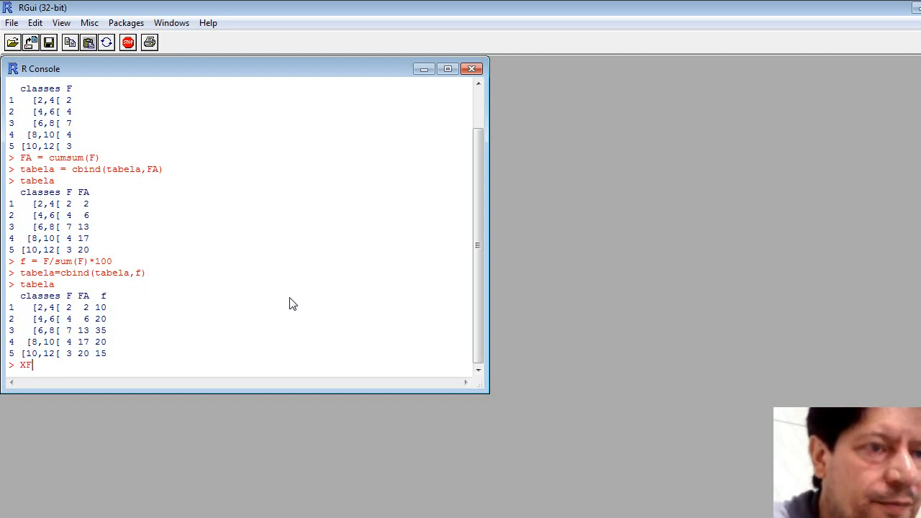
type("=")
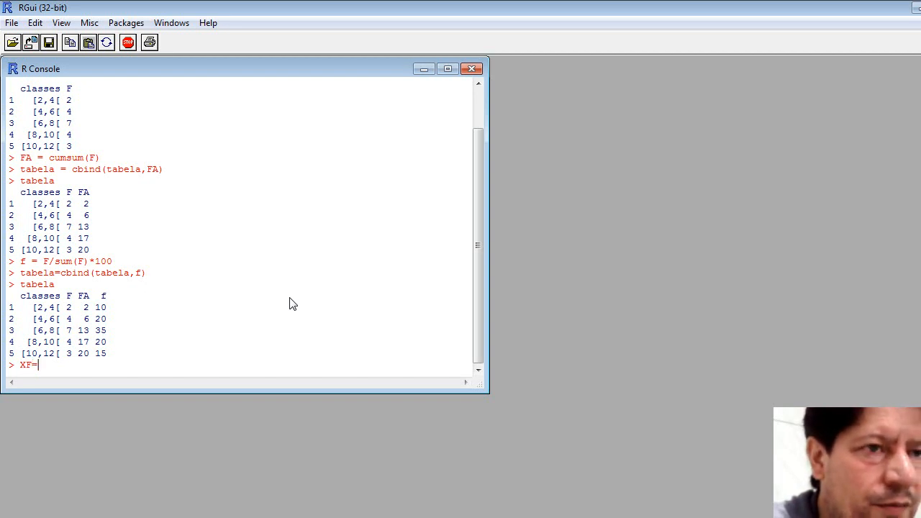
type("x")
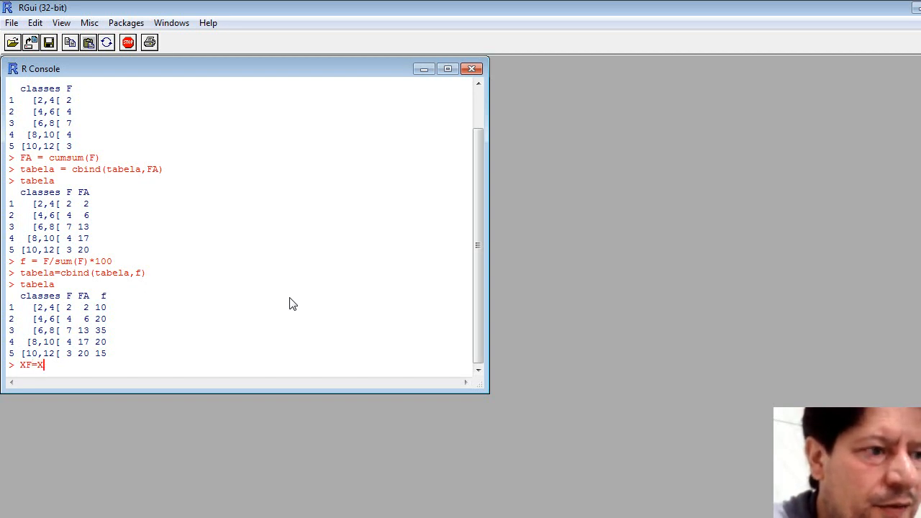
type("*F")
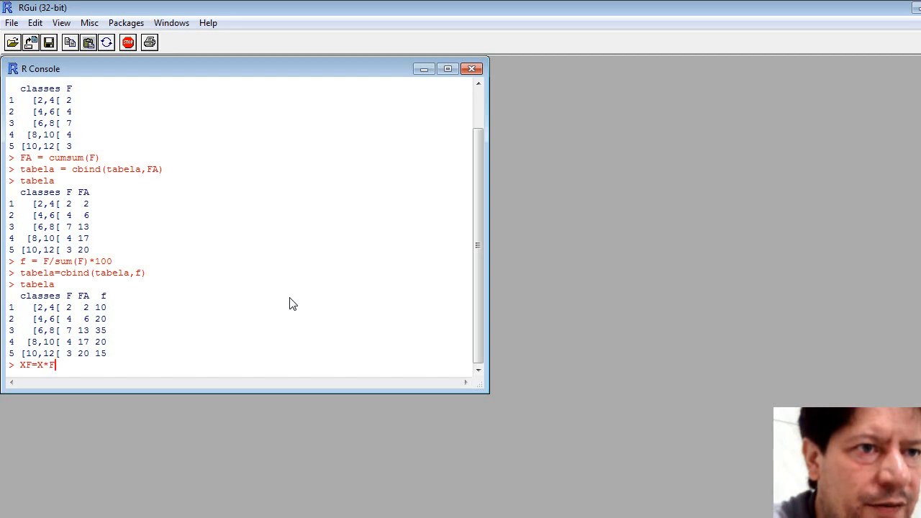
key("Return")
Add XF as a new column of tabela with cbind(tabela,XF) and print the table
type("x")
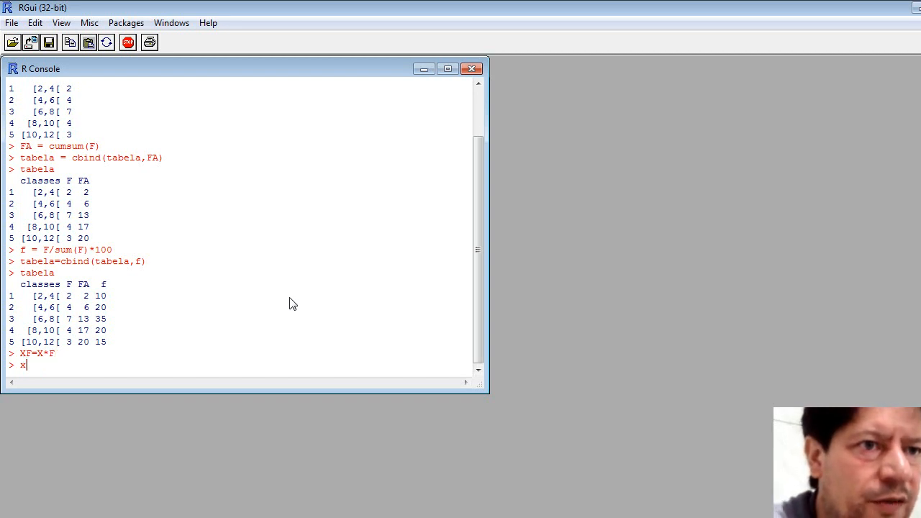
key("BackSpace")
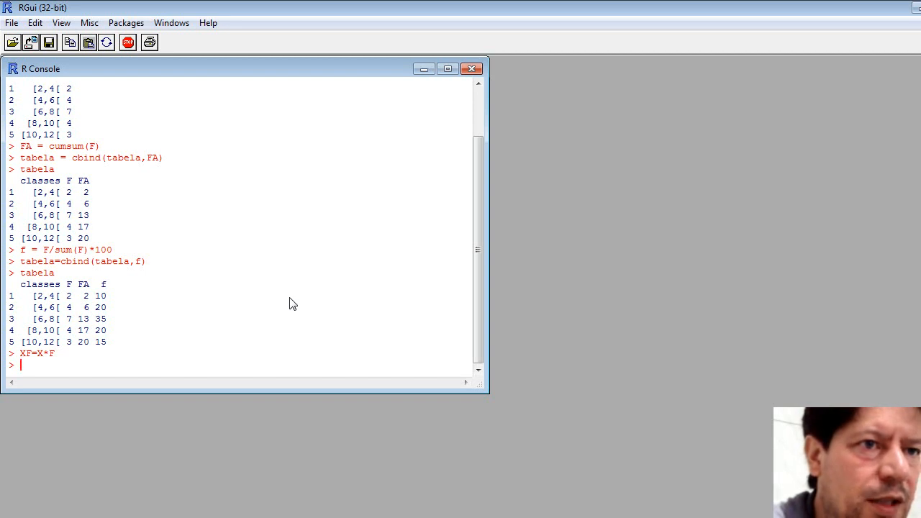
type("tabela")
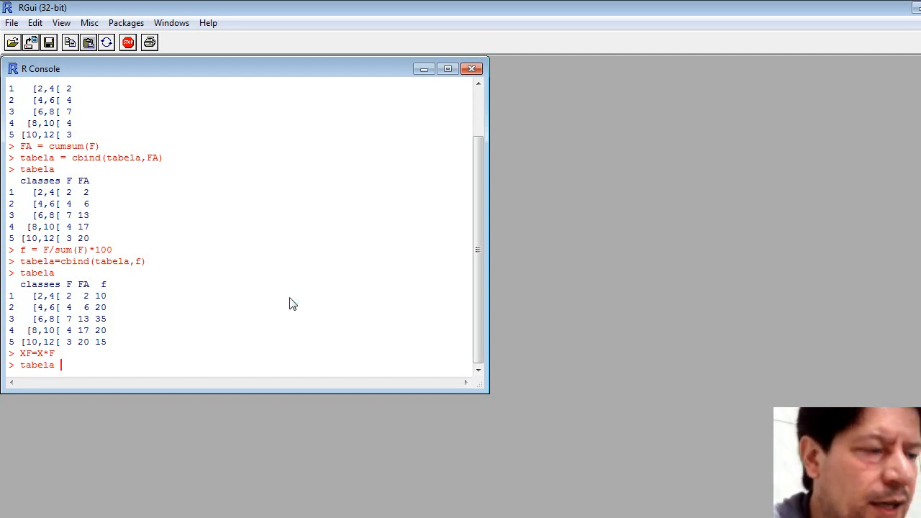
type(" = c")
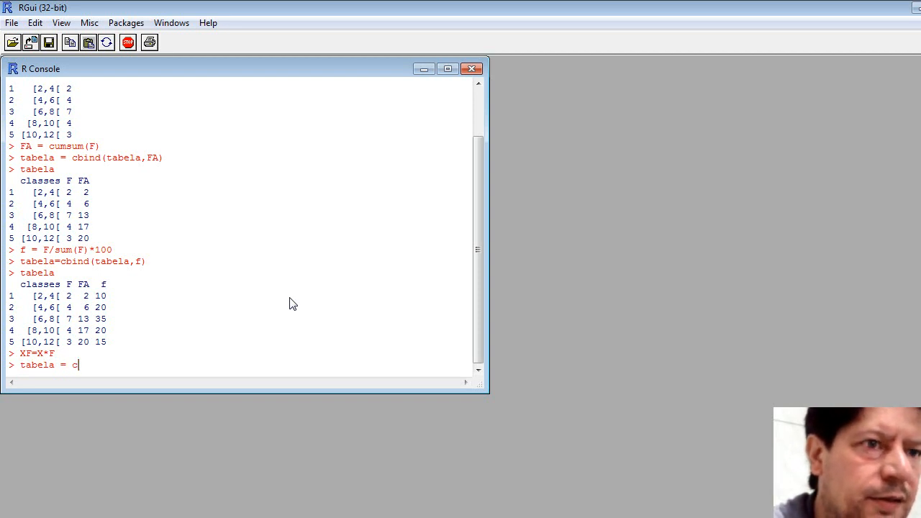
type("bind(tabe")
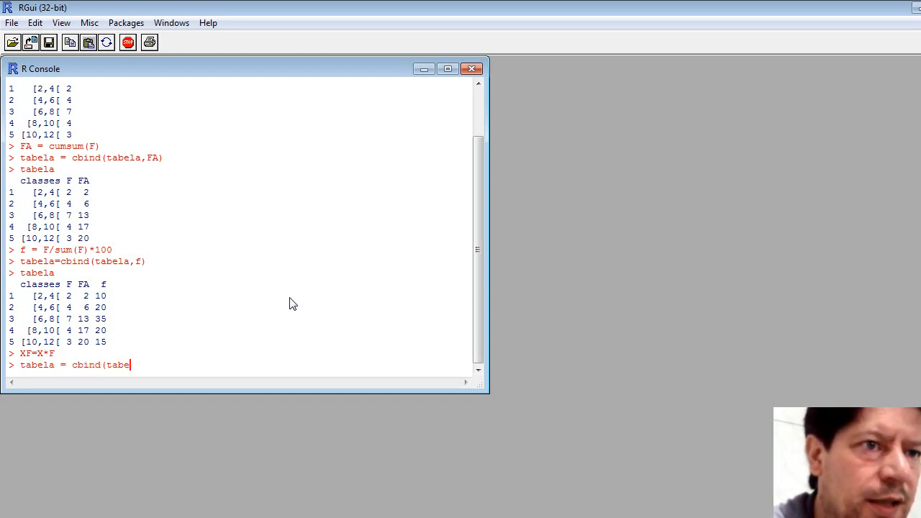
type("la,XF")
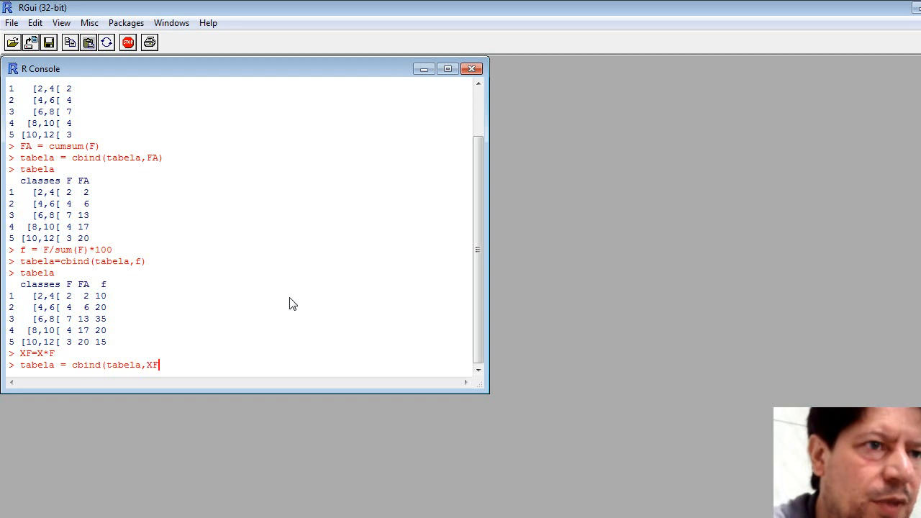
type(")")
key("Return")
type("tabela")
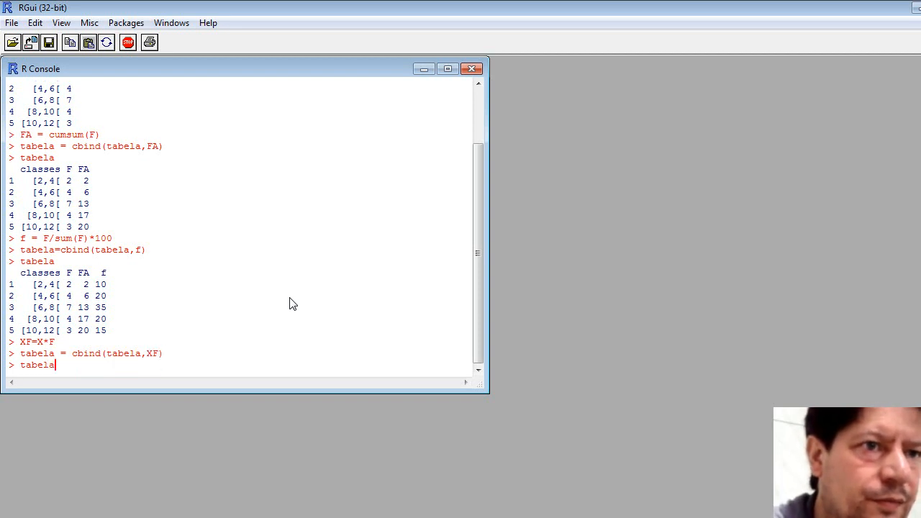
key("Return")
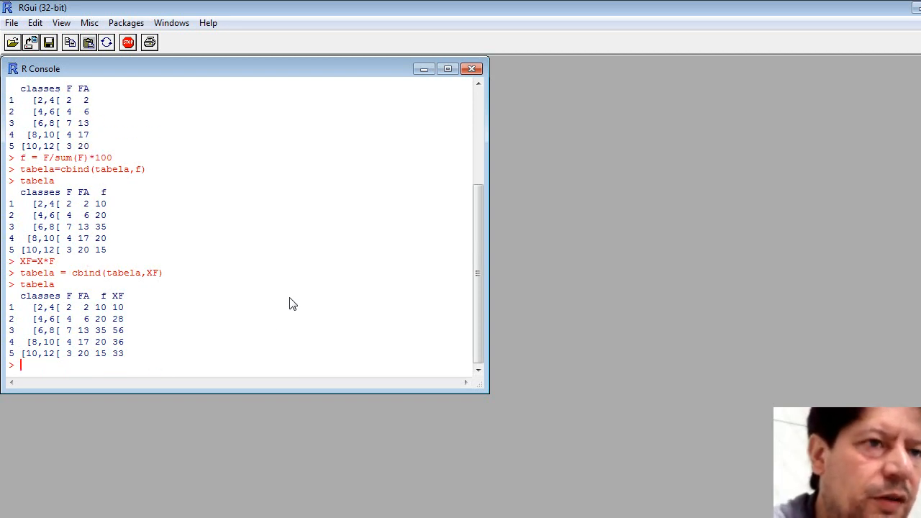
type("me")
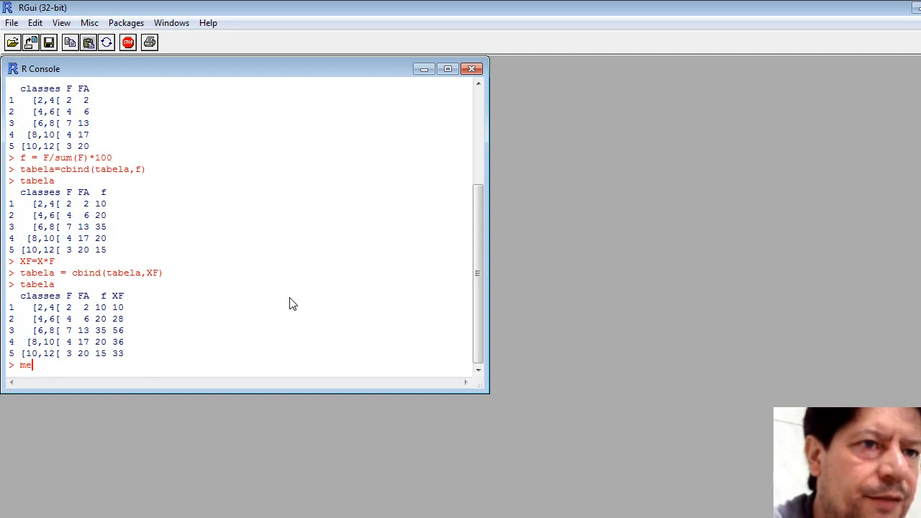
type("dia =")
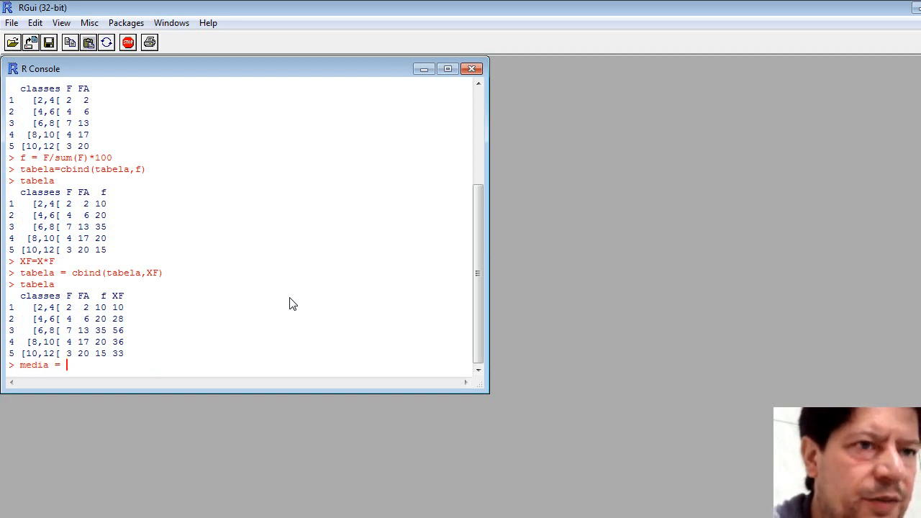
type(" sum")
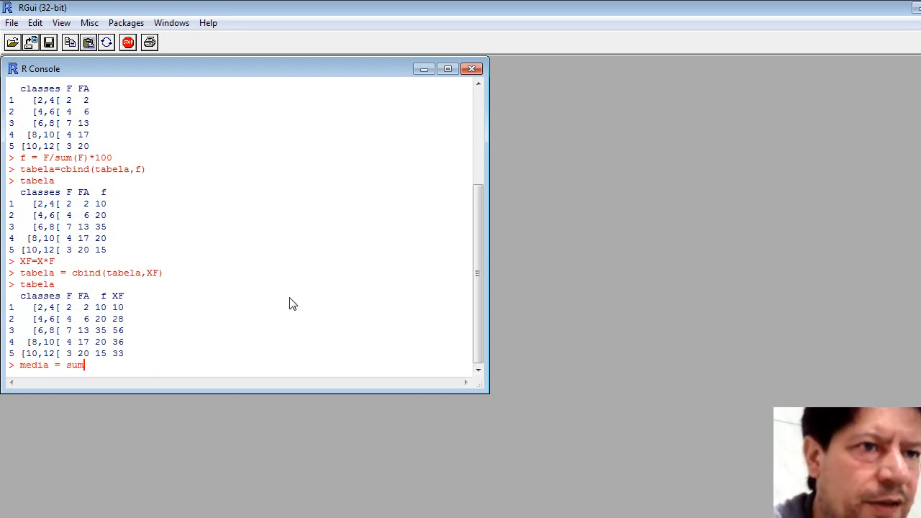
type("(X")
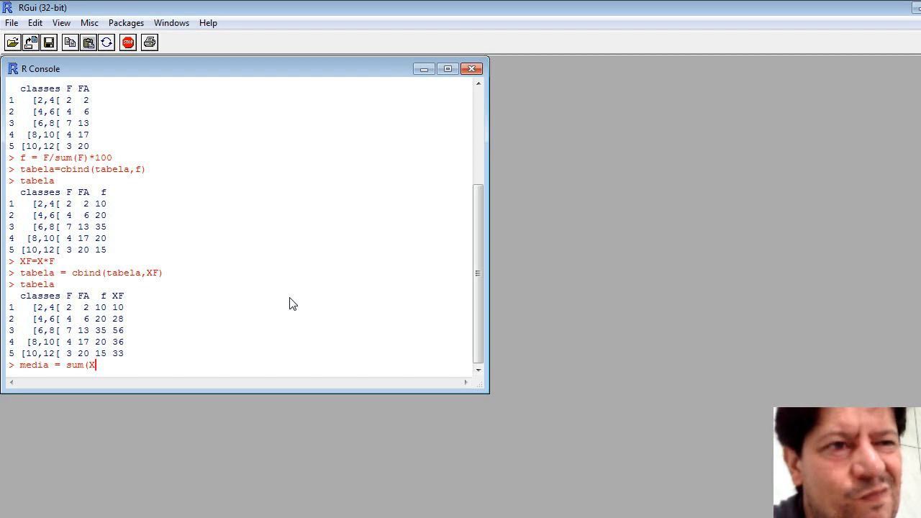
key("BackSpace")
key("BackSpace")
key("BackSpace")
key("BackSpace")
key("BackSpace")
key("BackSpace")
key("BackSpace")
key("BackSpace")
key("BackSpace")
key("BackSpace")
key("BackSpace")
key("BackSpace")
key("BackSpace")
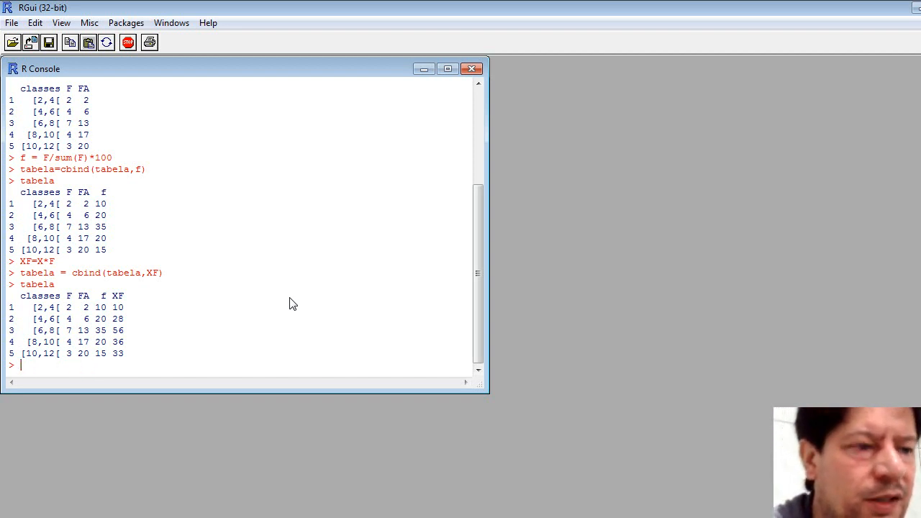
type("TAB")
key("BackSpace")
key("BackSpace")
key("BackSpace")
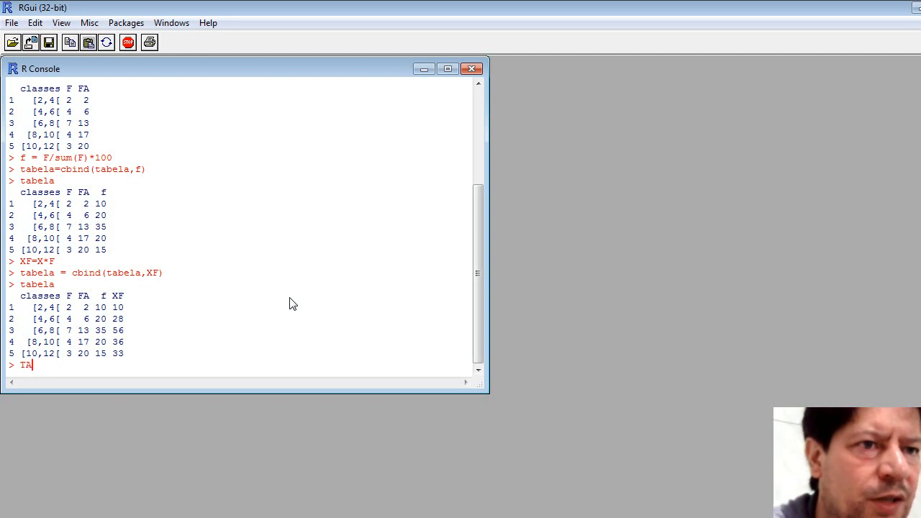
Try to remove the fifth column by reassigning tabela as tabela[,--5], and print tabela
type("tabe")
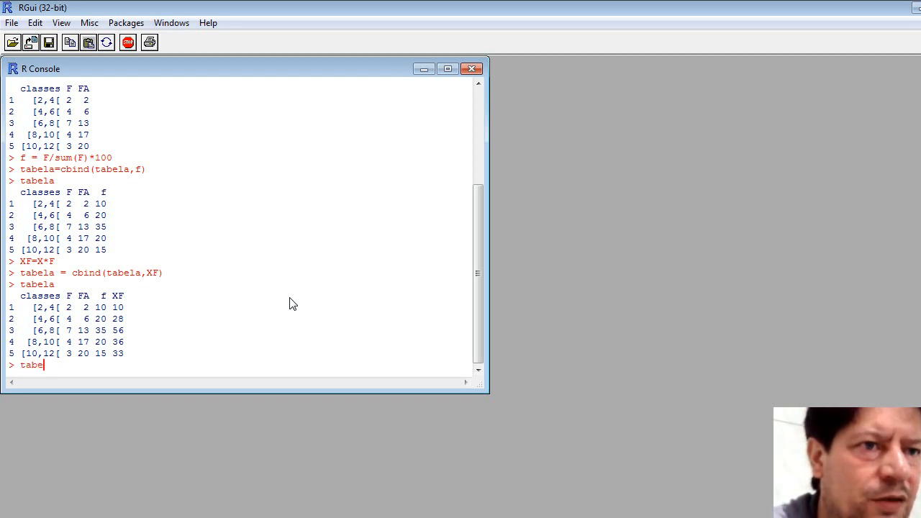
type("la")
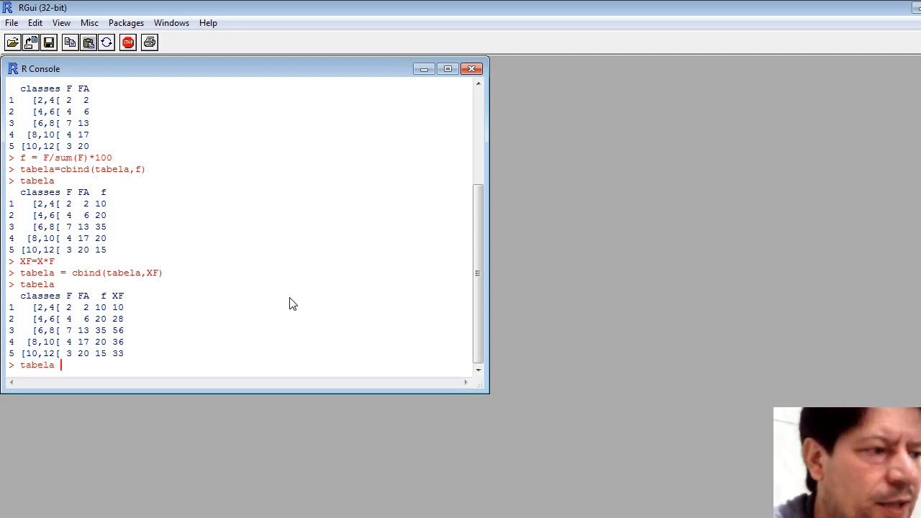
type(" =")
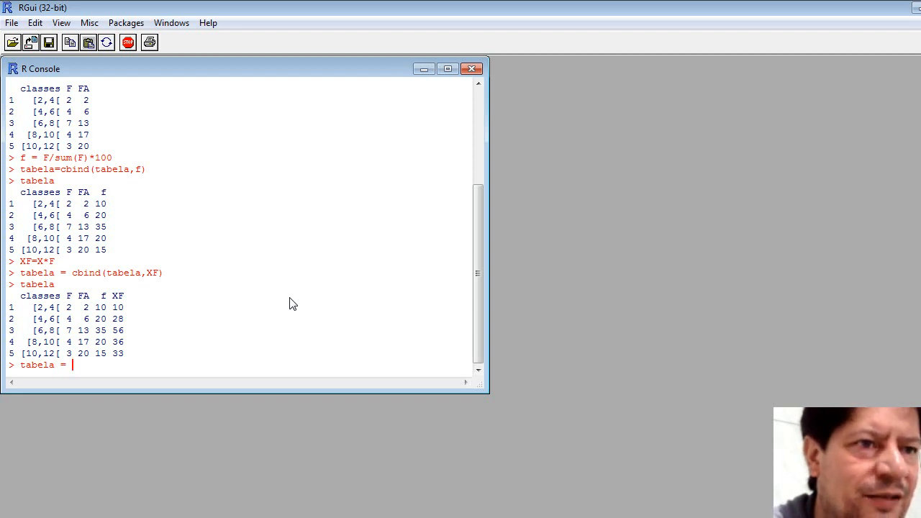
type(" tabela")
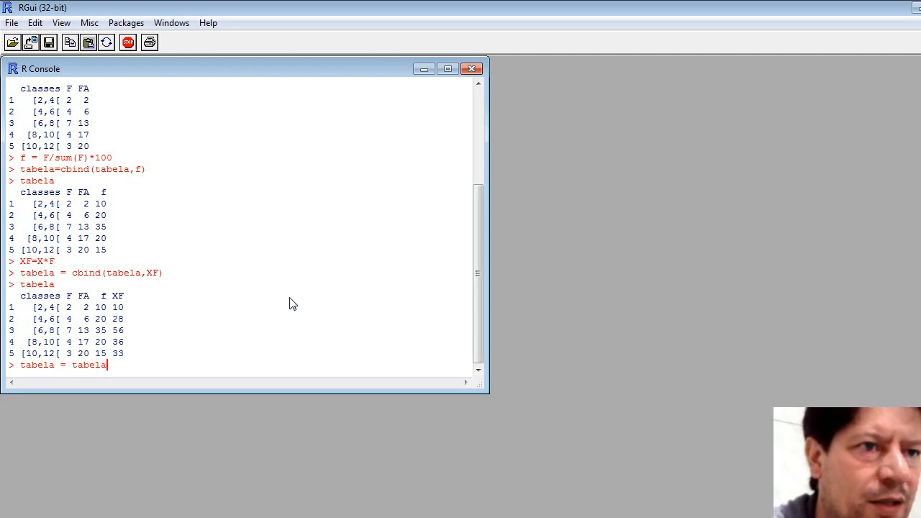
type("[")
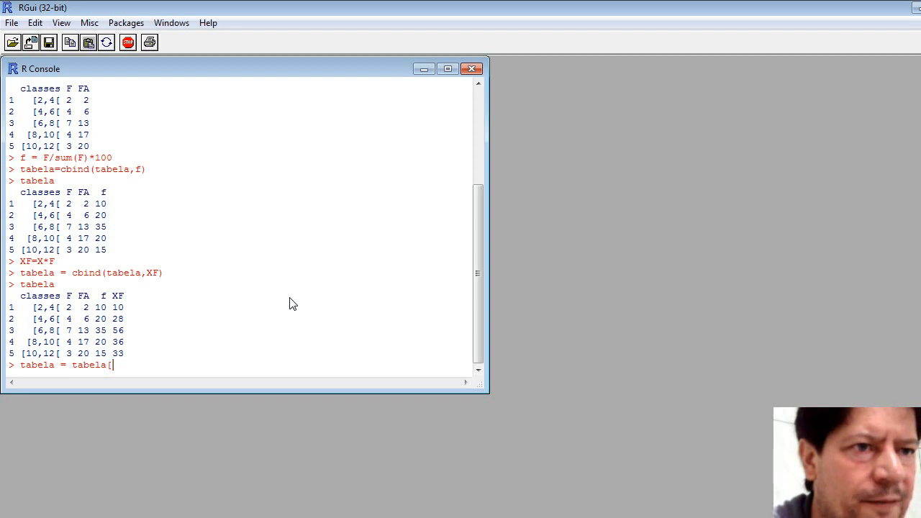
type(",")
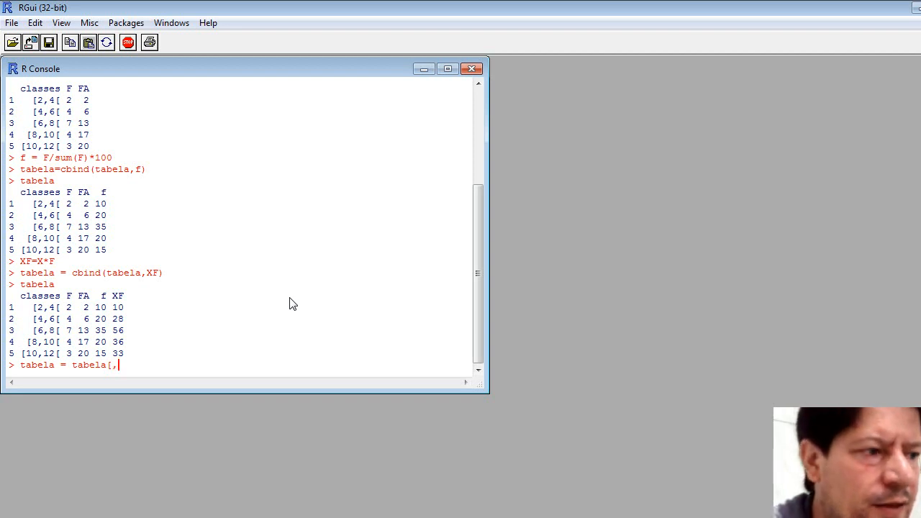
type("-")
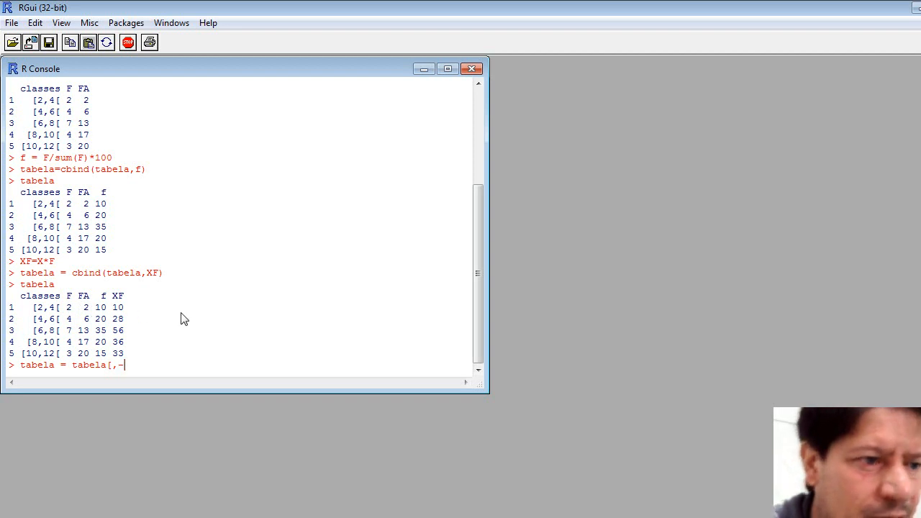
type("-5")
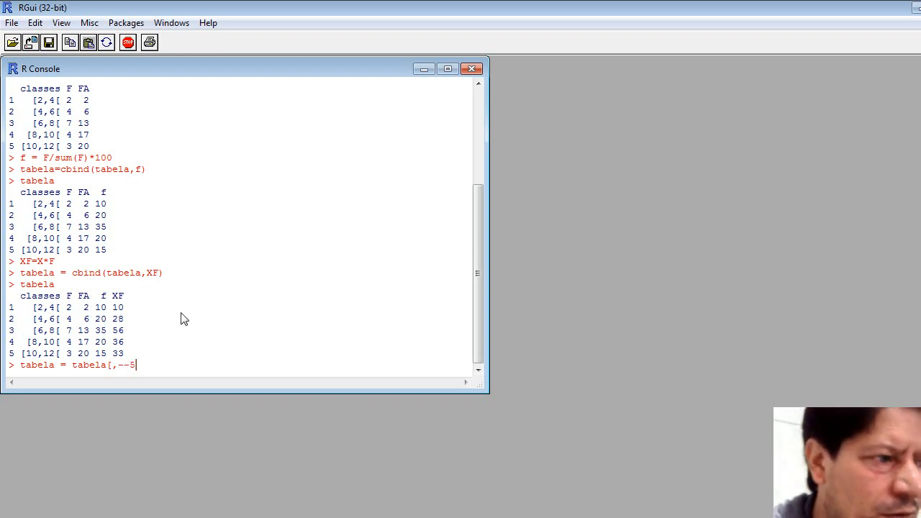
type("]")
key("Return")
type("tabela")
key("Return")
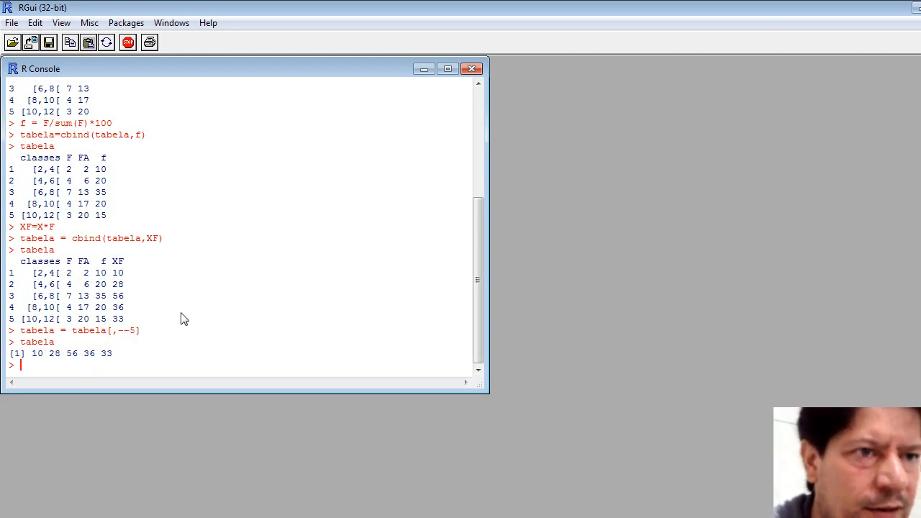
type("ta")
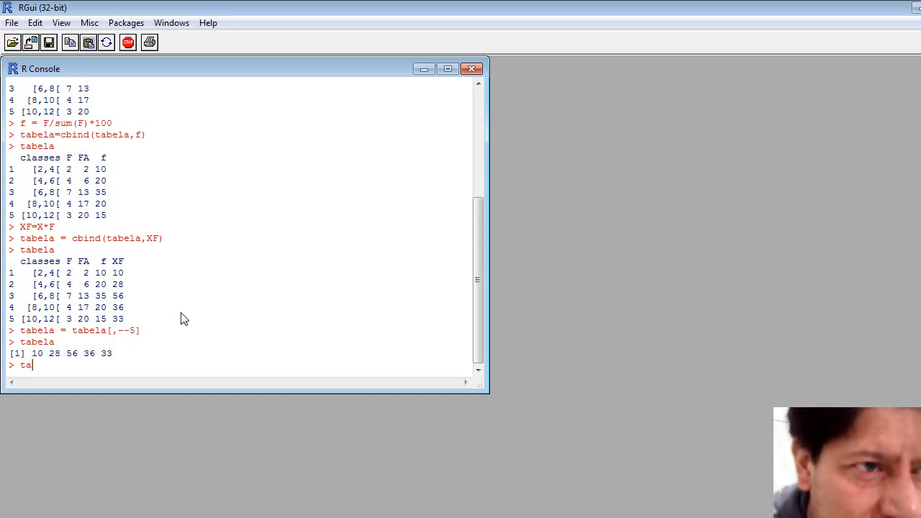
type("bela")
key("Return")
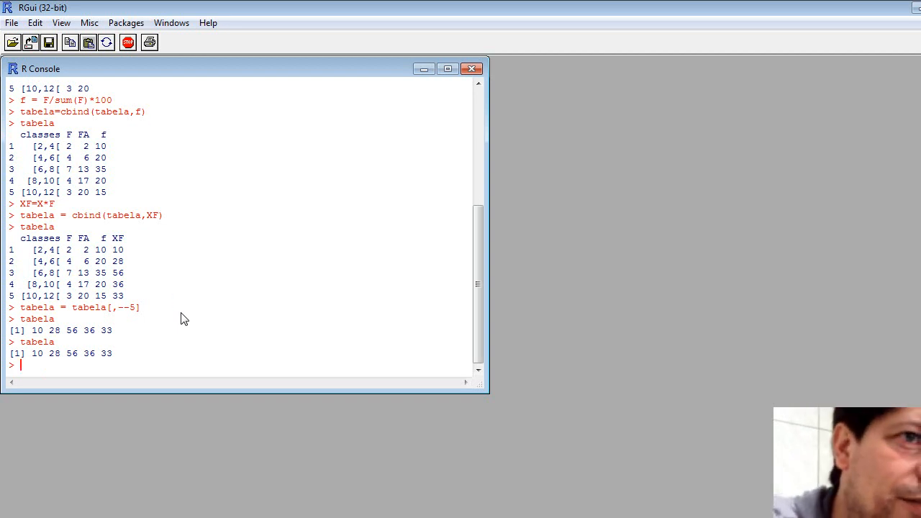
Recreate tabela by rerunning the earlier command tabela=data.frame(classes,F)
key("Up")
key("Up")
key("Up")
key("Up")
key("Up")
key("Up")
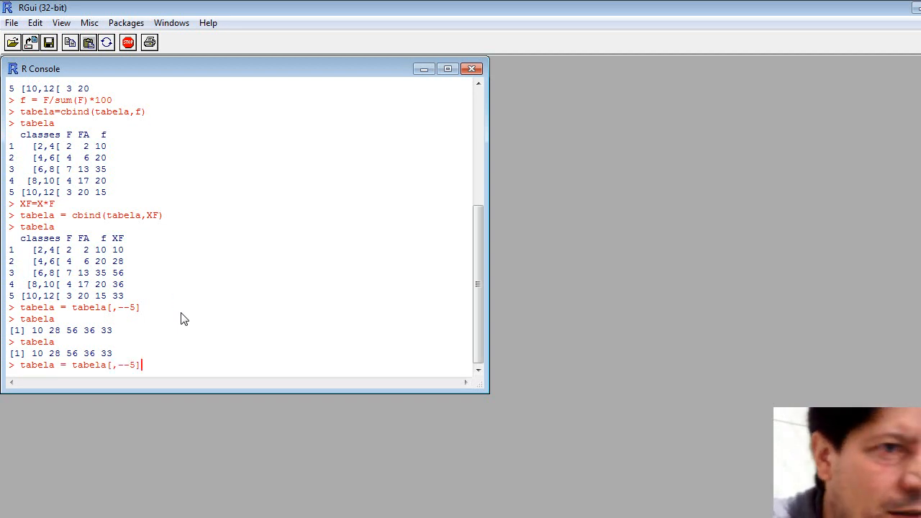
key("Up")
key("Up")
key("Up")
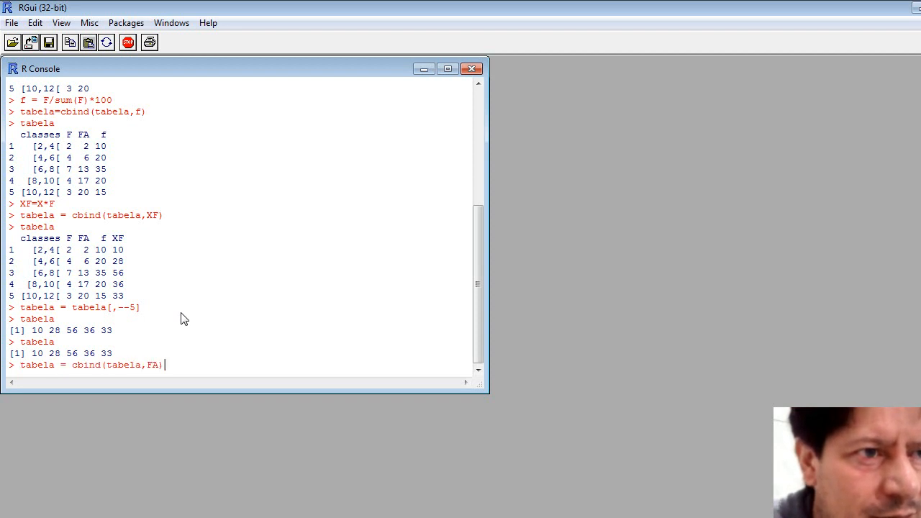
key("Up")
key("Down")
key("Down")
key("Down")
key("Down")
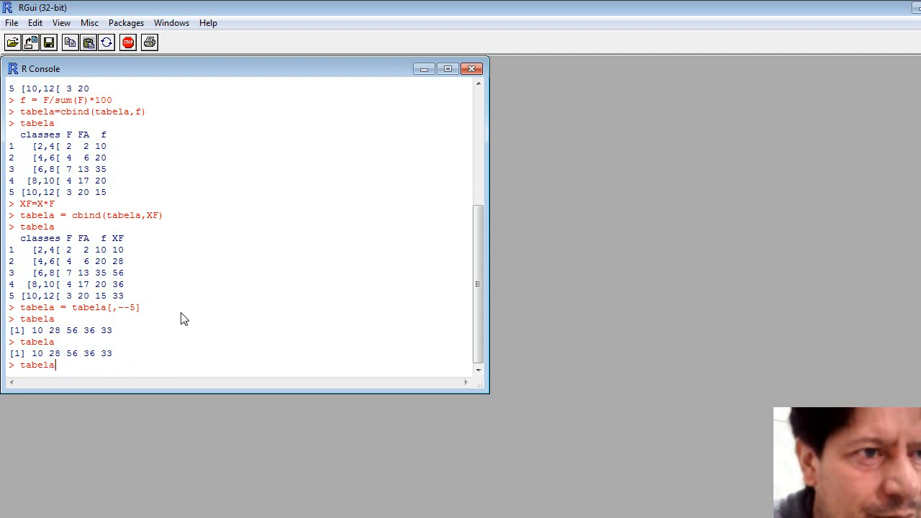
key("Up")
key("Return")
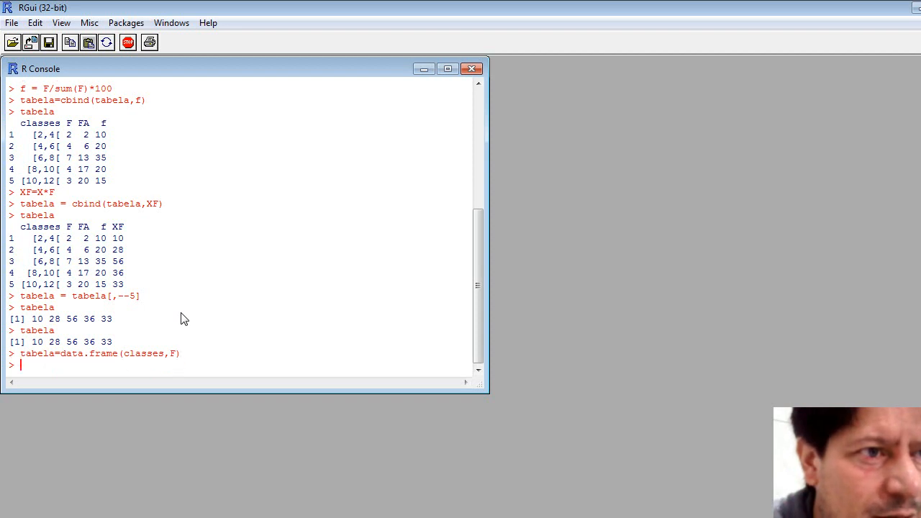
Add the cumulative frequencies back to tabela by rerunning the earlier command tabela = cbind(tabela,FA)
key("Up")
key("Up")
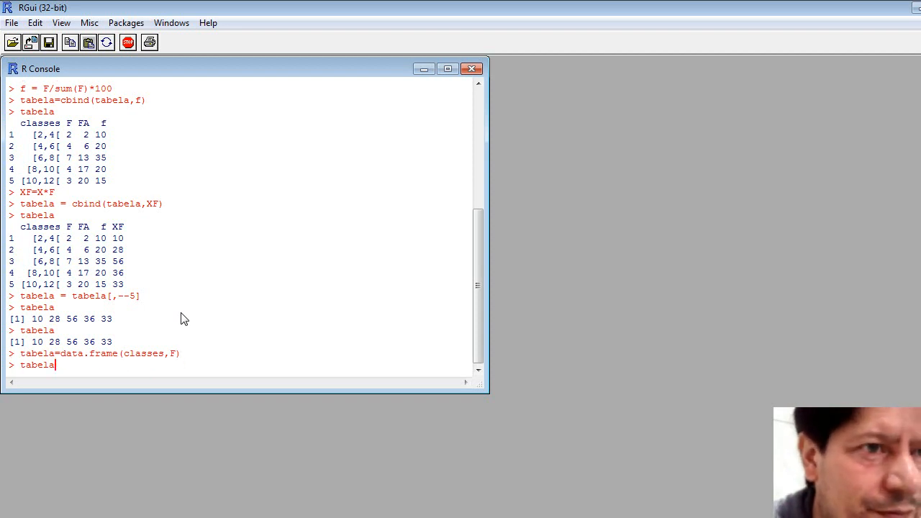
key("Up")
key("Up")
key("Up")
key("Up")
key("Up")
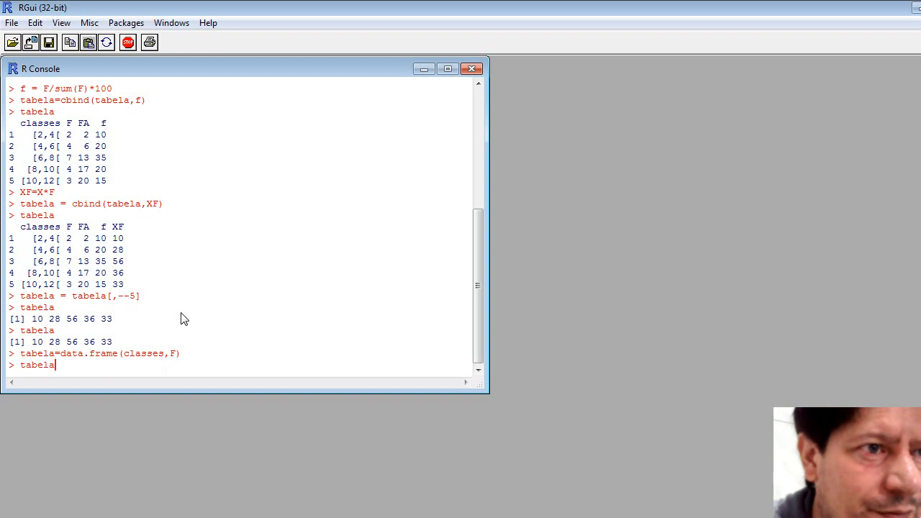
key("Up")
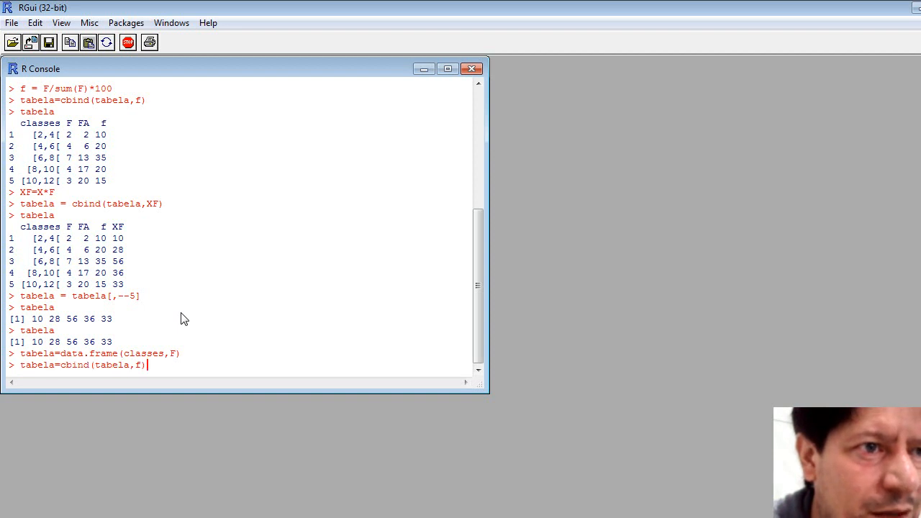
key("Up")
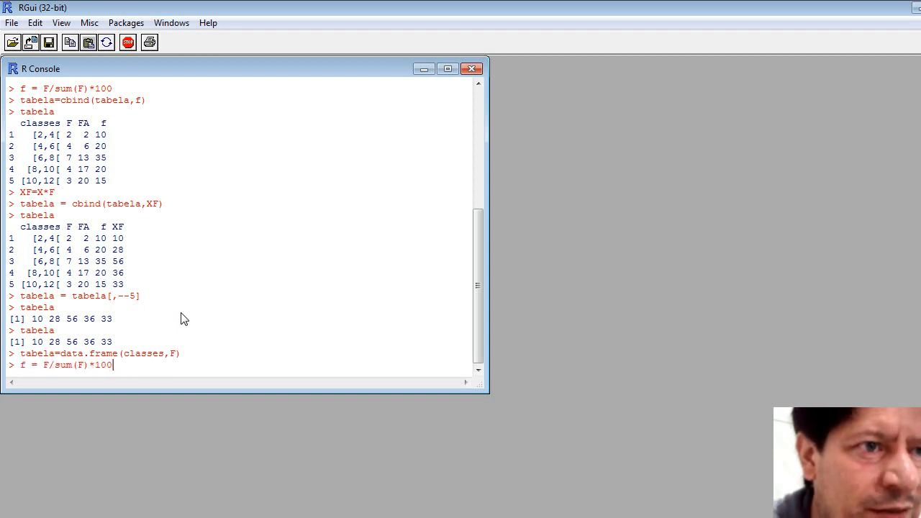
key("Up")
key("Up")
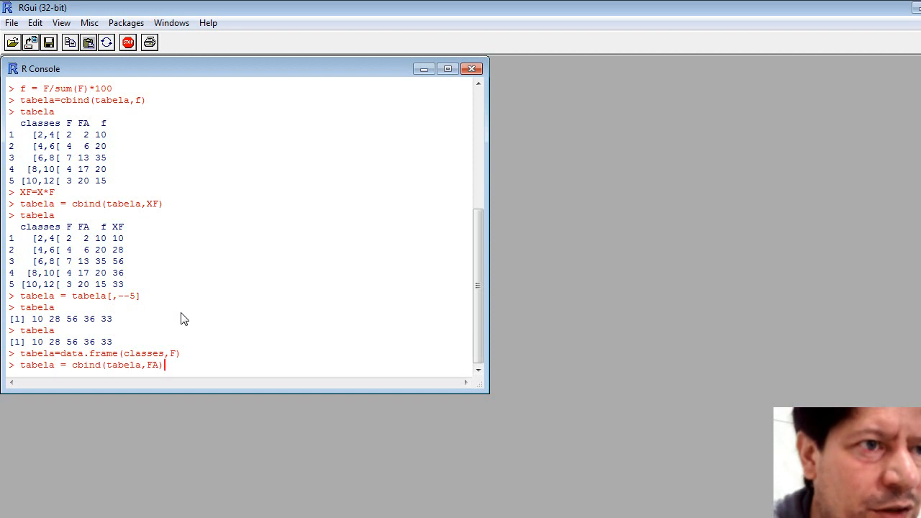
key("Return")
Add the relative frequencies back by rerunning the earlier command tabela=cbind(tabela,f), and print tabela
key("Up")
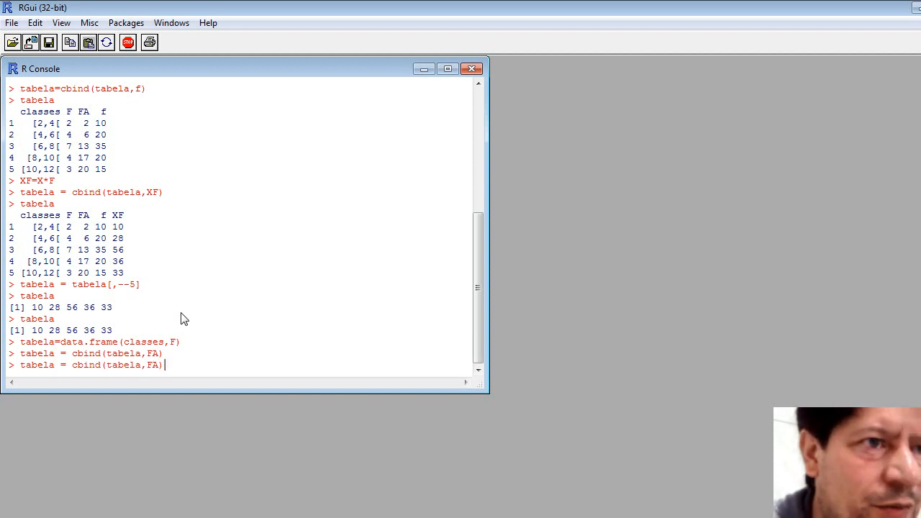
key("Up")
key("Up")
key("Up")
key("Up")
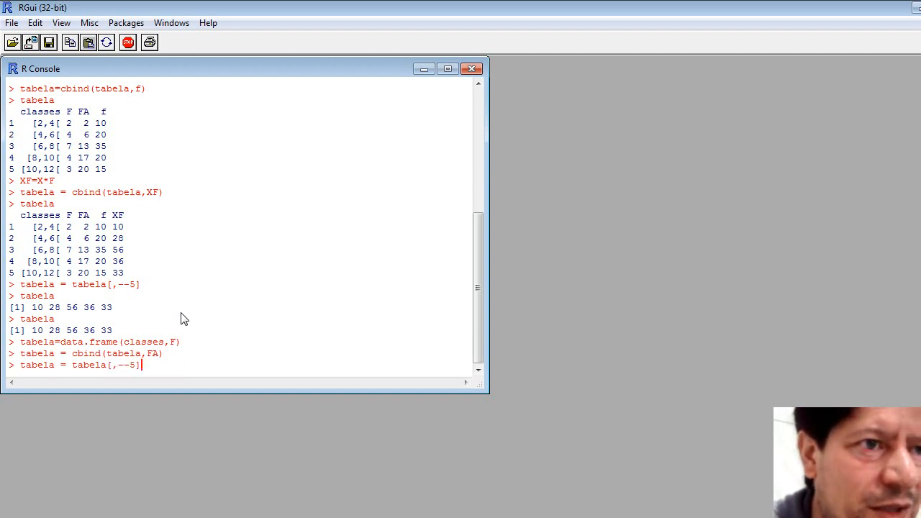
key("Up")
key("Up")
key("Up")
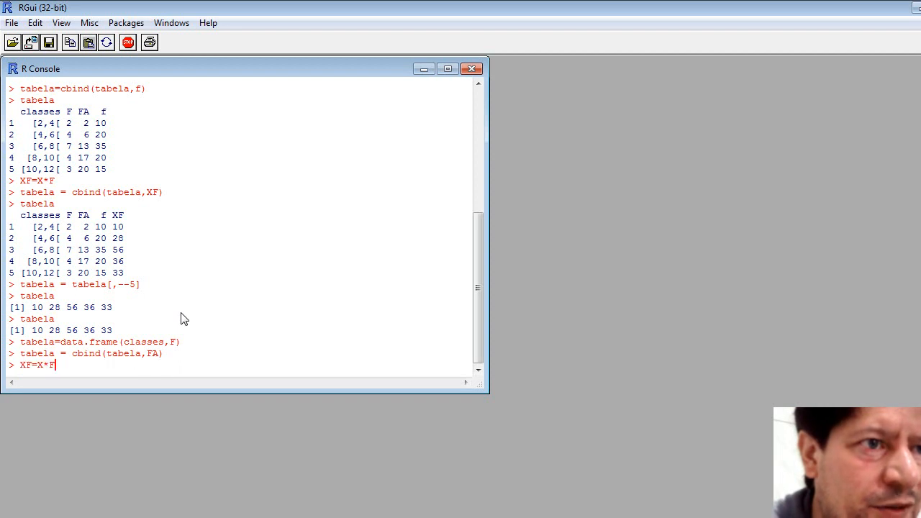
key("Up")
key("Up")
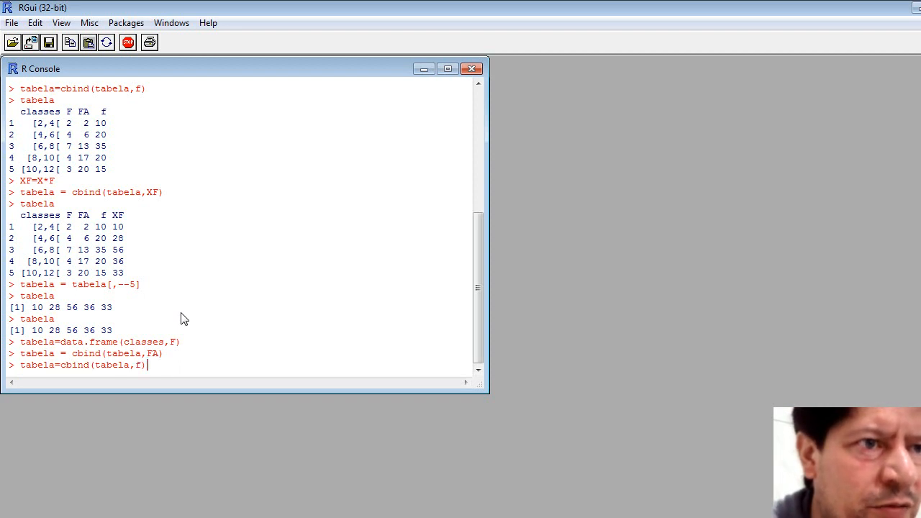
key("Return")
type("tabela")
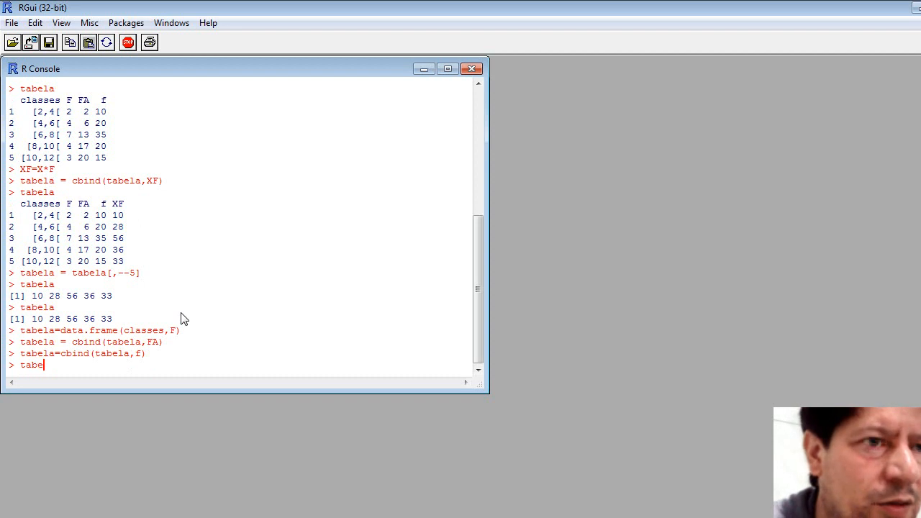
key("Return")
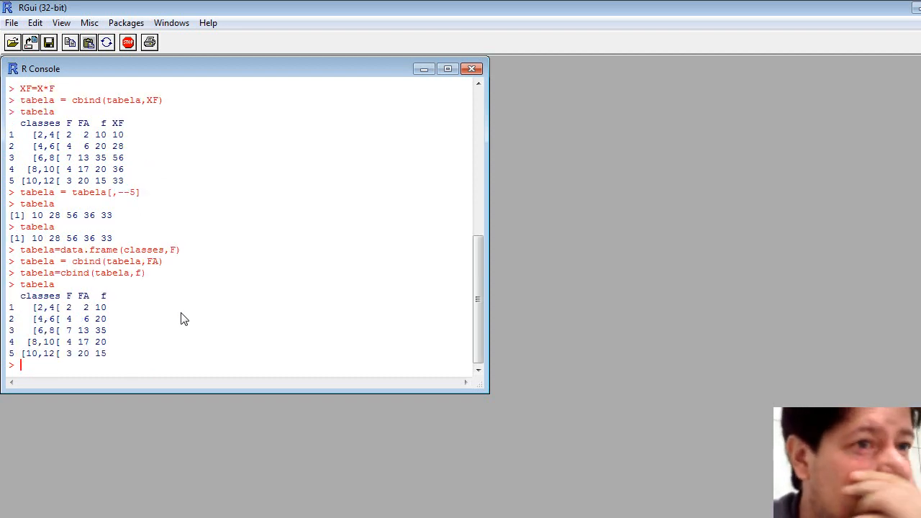
type("X ")
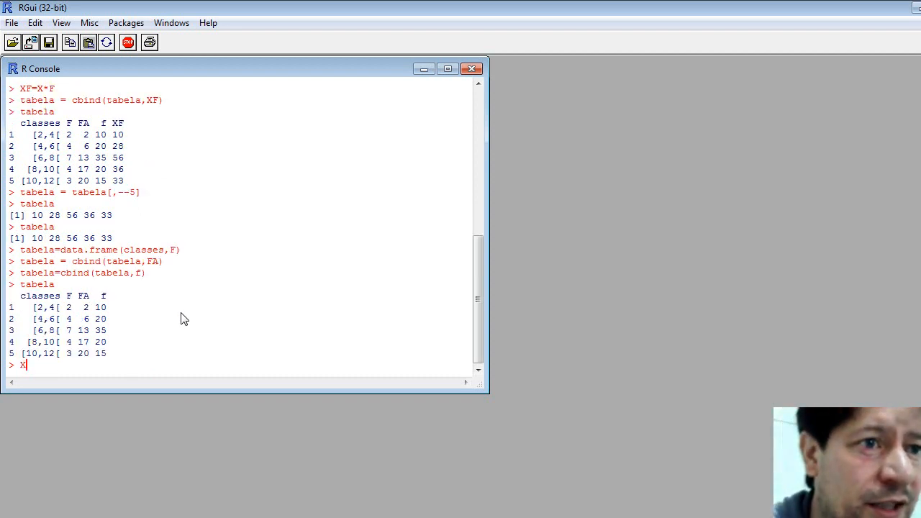
type("=")
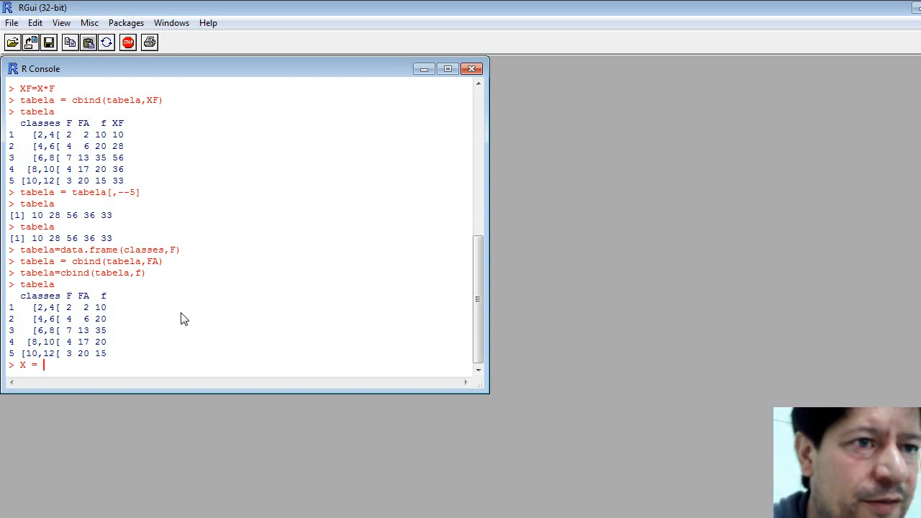
key("BackSpace")
key("BackSpace")
key("BackSpace")
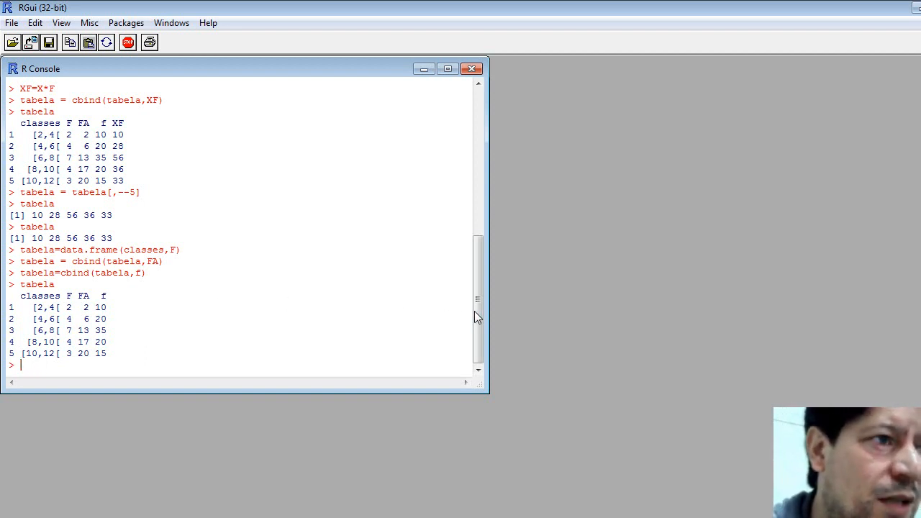
Review the class definitions at the start of the session and define the class midpoints as X = c(3,5,7,9,11)
left_click_drag(480, 317, 495, 173)
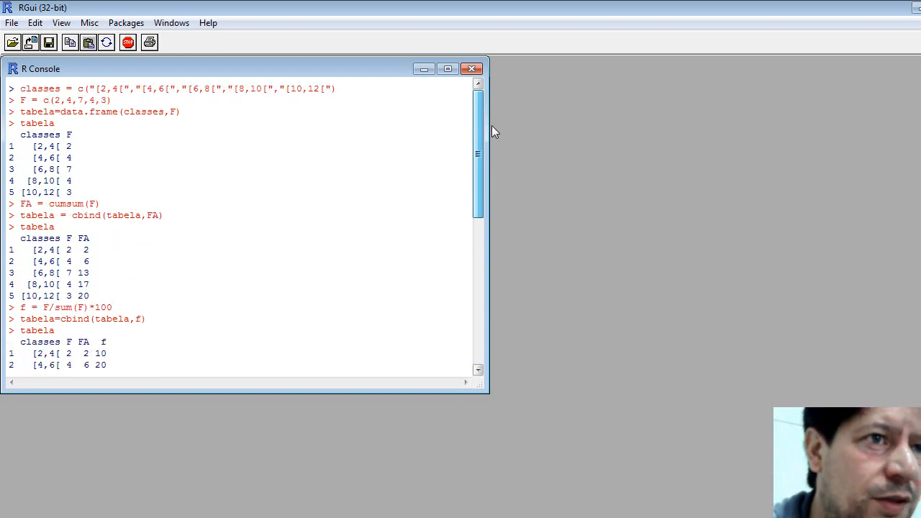
left_click_drag(479, 144, 473, 332)
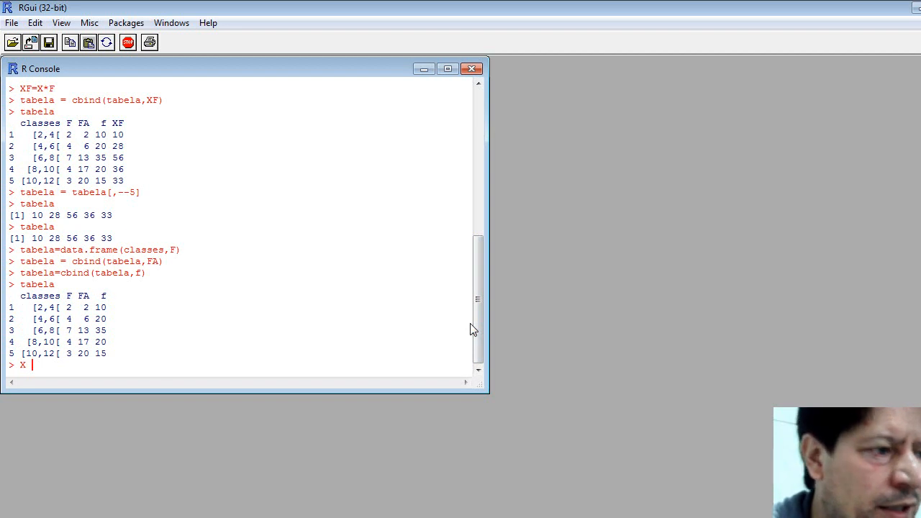
type("= c(")
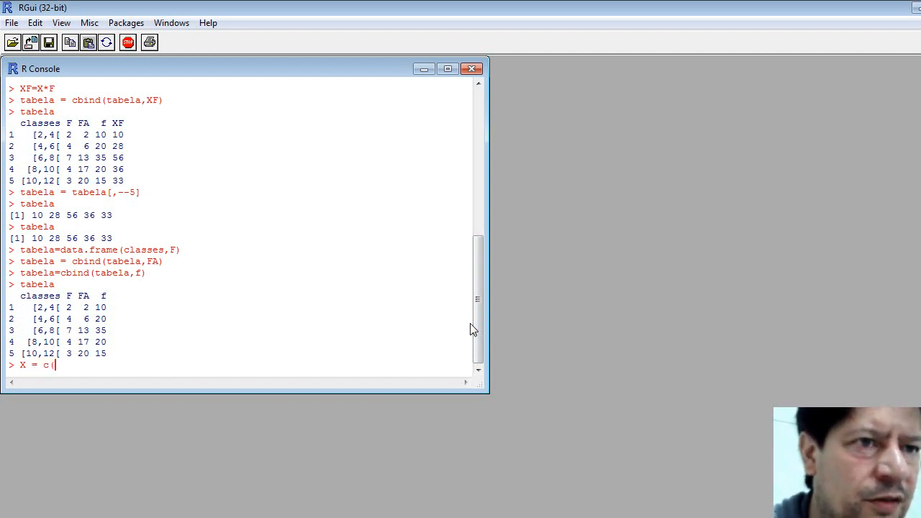
type("3,")
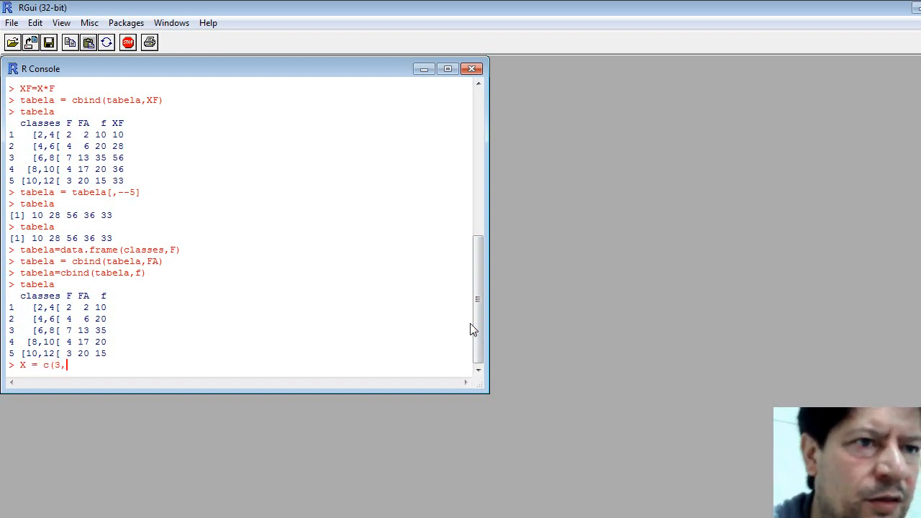
type("5,")
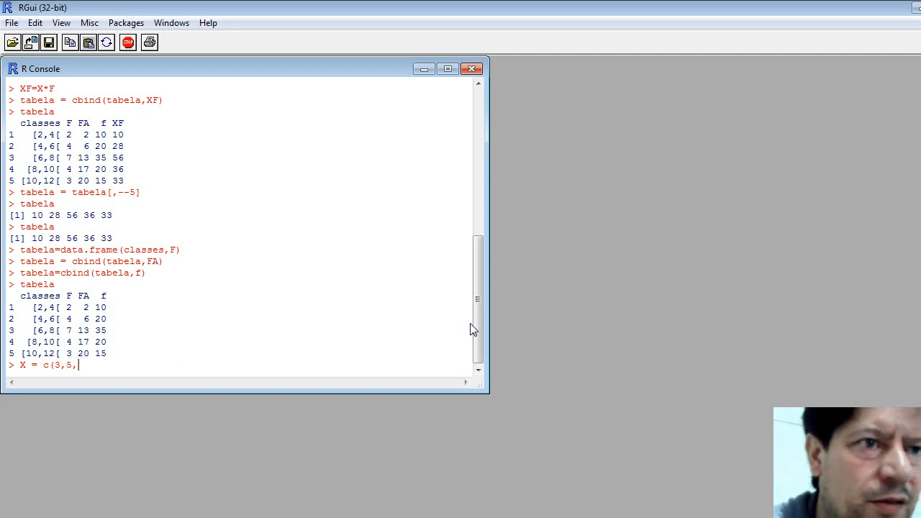
type("7,")
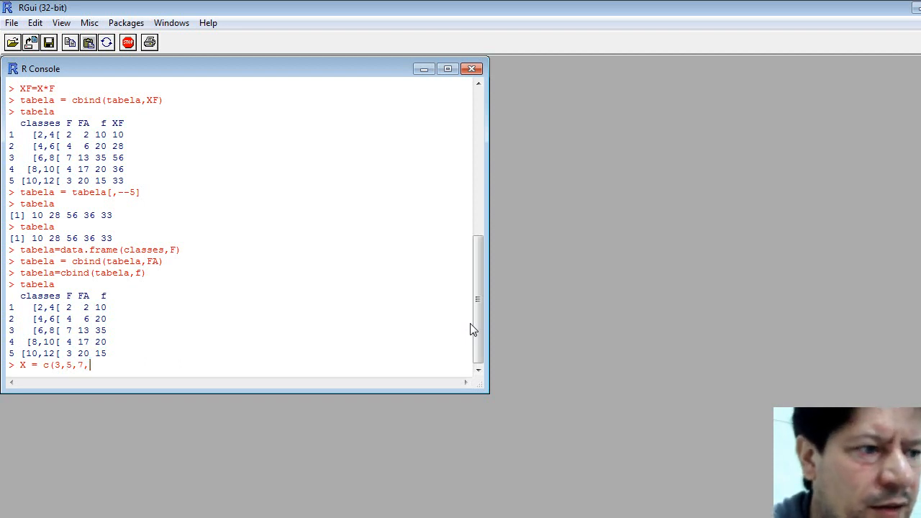
type("9,")
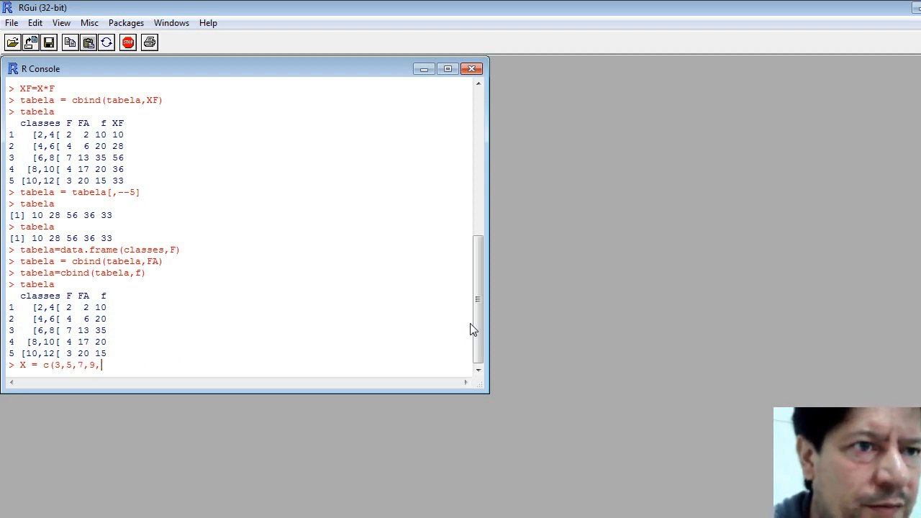
type("11)")
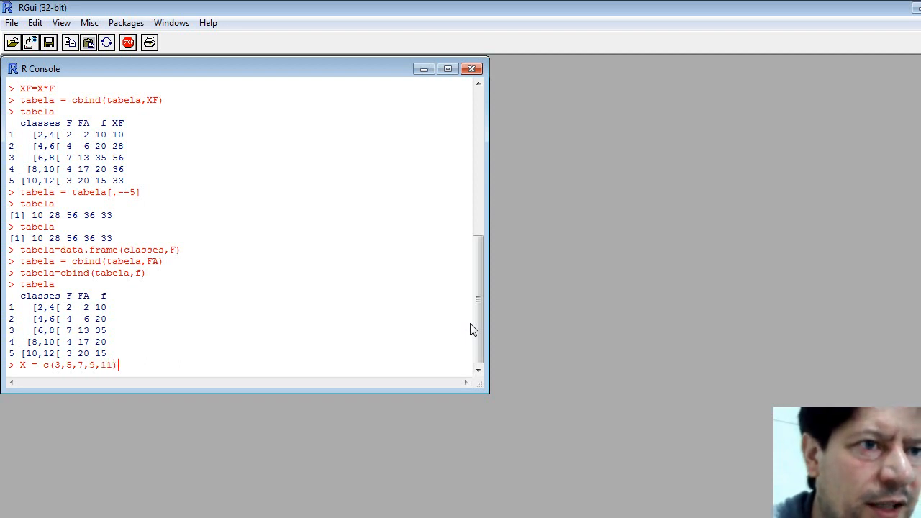
key("Return")
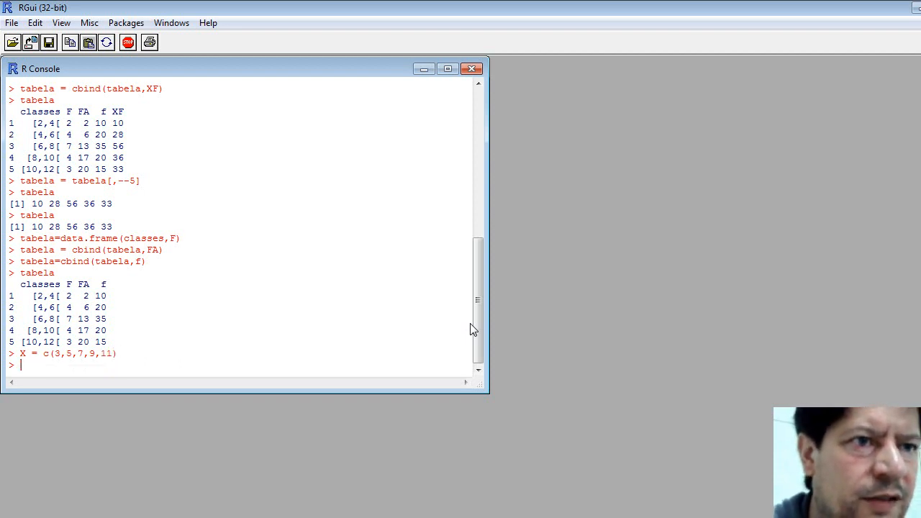
Add X as a new column with tabela = data.frame(tabela,X), and print tabela
type("tabela = ")
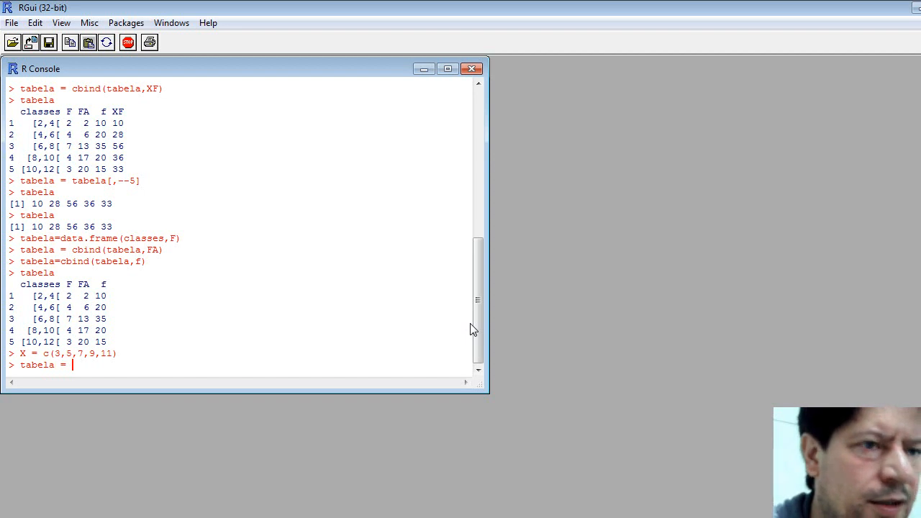
type("data.frame")
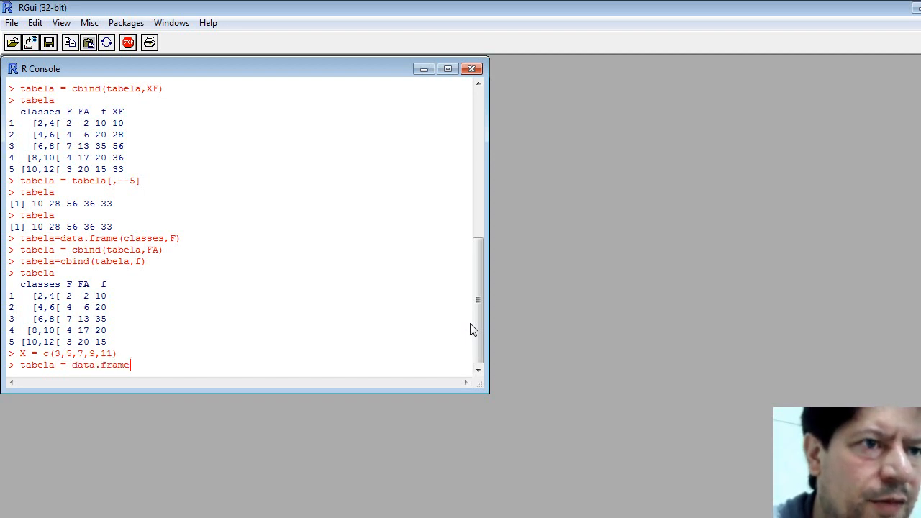
type("(tabela,")
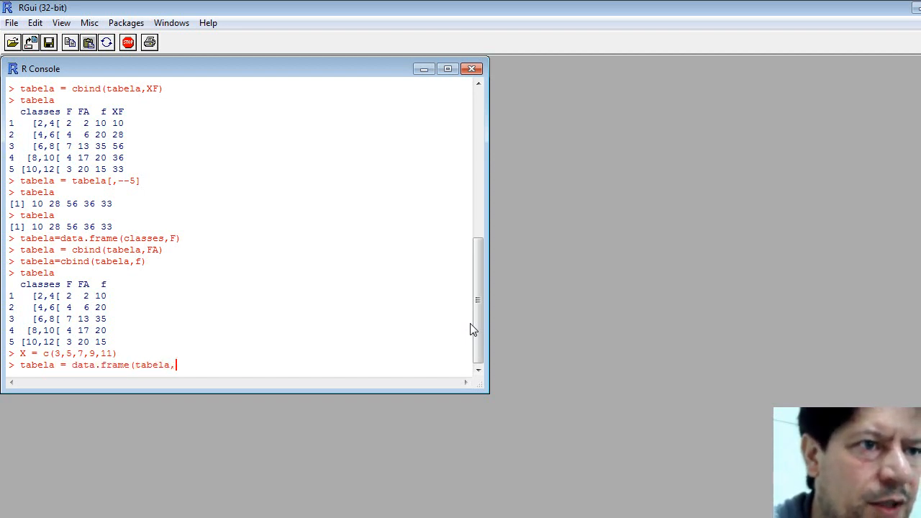
type("X)")
key("Return")
type("tab")
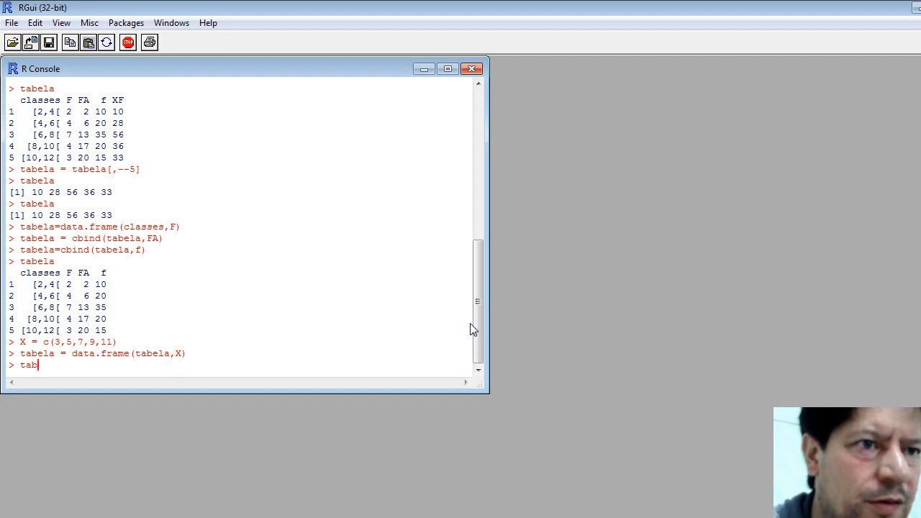
type("ela")
key("Return")
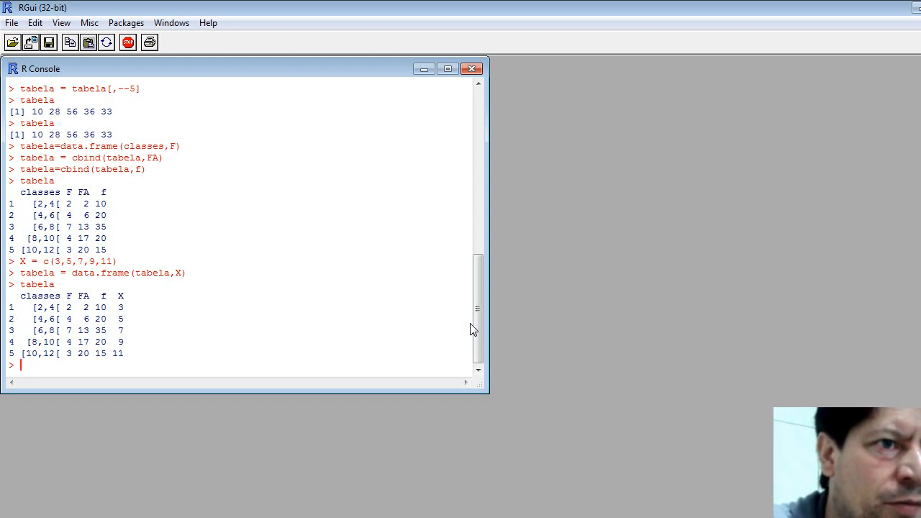
Recompute XF as the product X*F and print XF
type("XF")
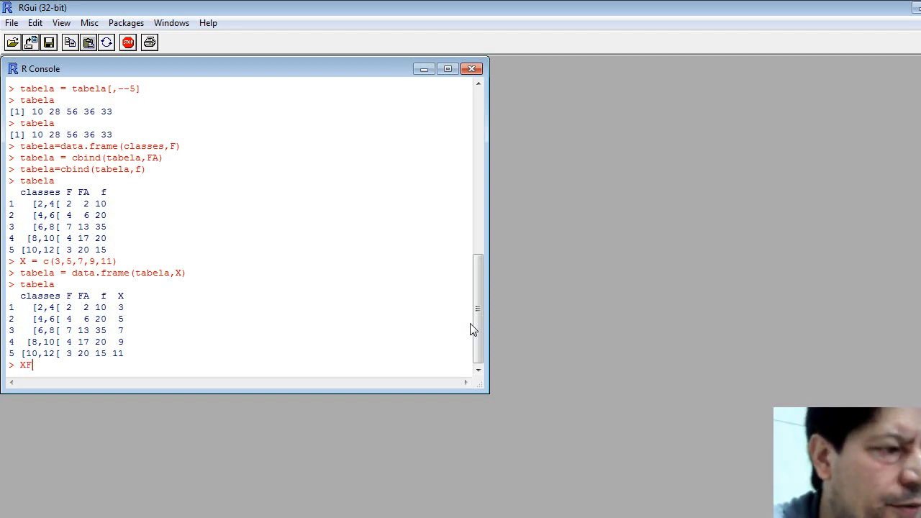
type(" =")
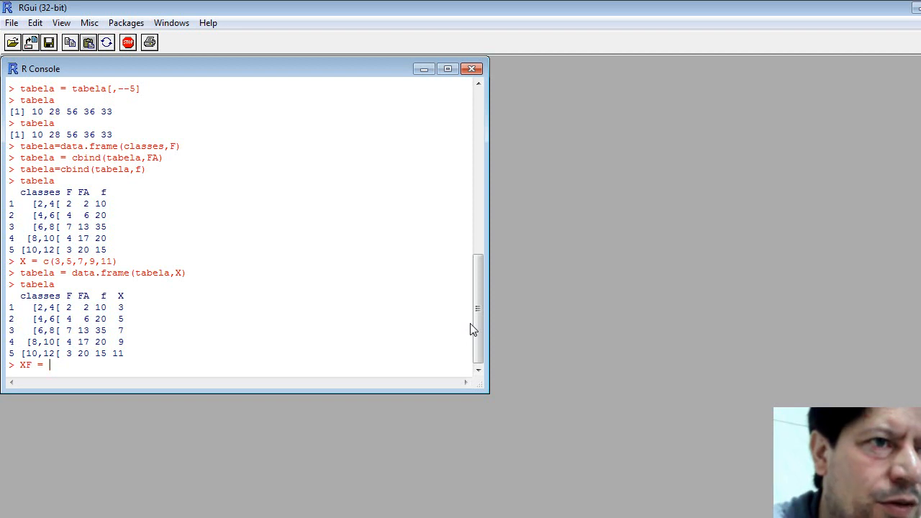
type("X")
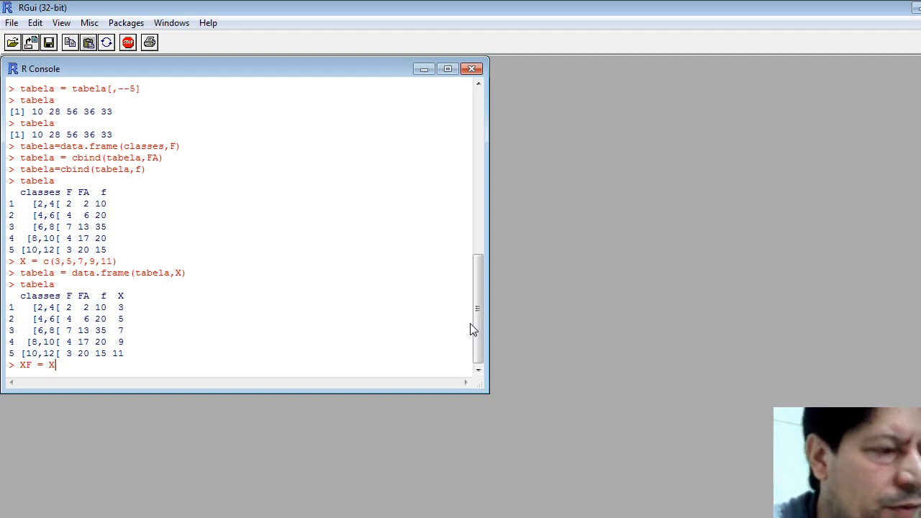
type("8F")
key("BackSpace")
key("BackSpace")
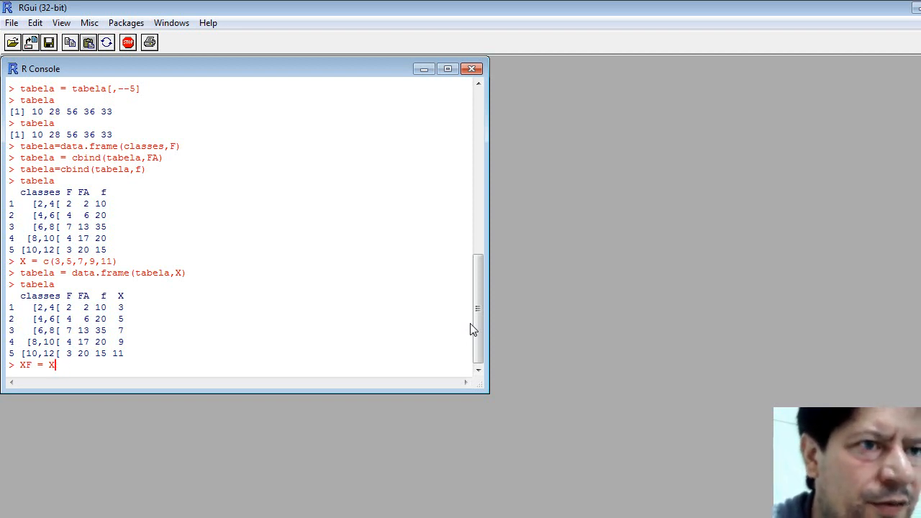
type("*F")
key("Return")
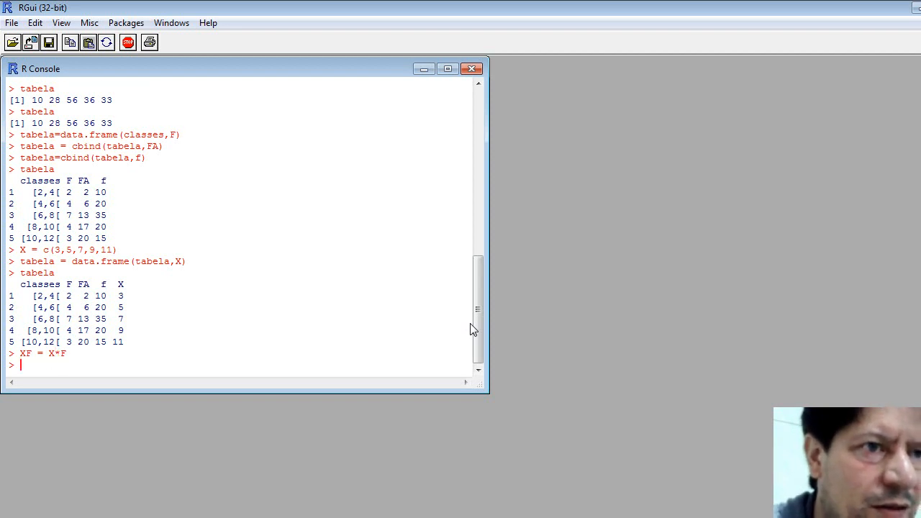
type("XF")
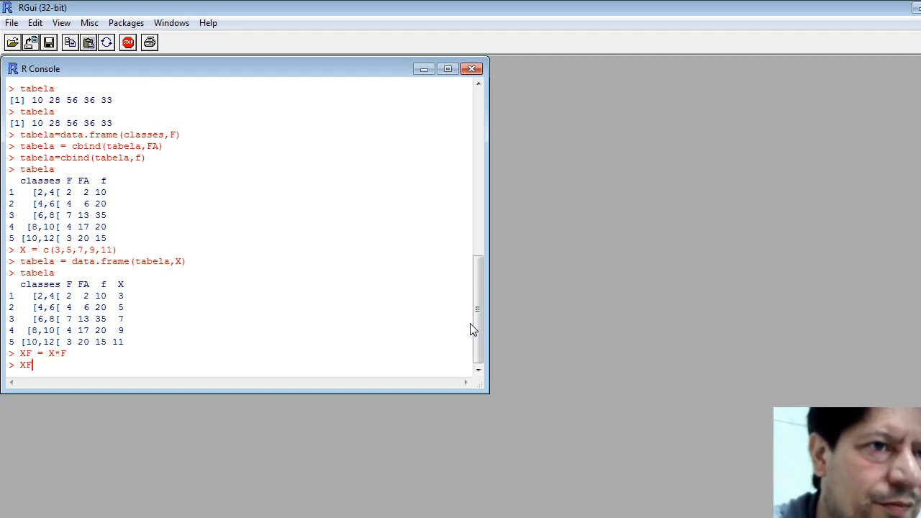
key("Return")
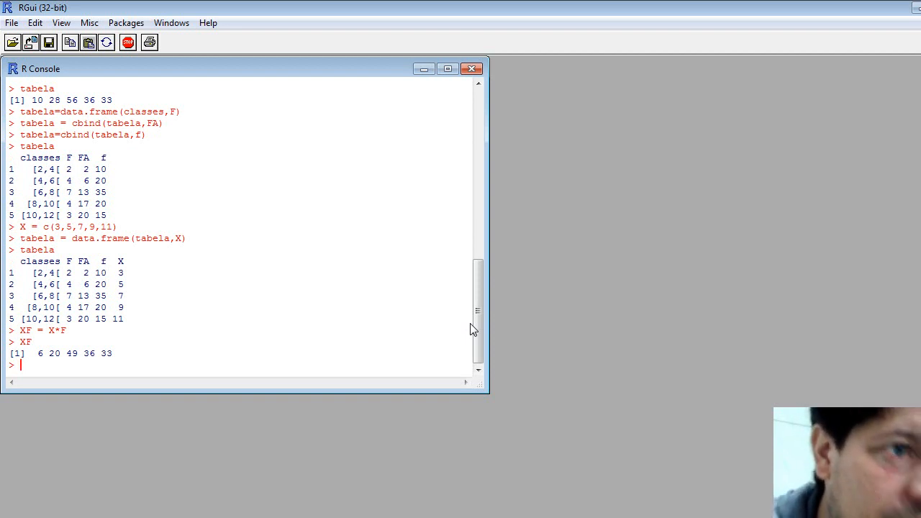
Append X to tabela once more with tabela = data.frame(tabela,X), and print tabela
type("tabela")
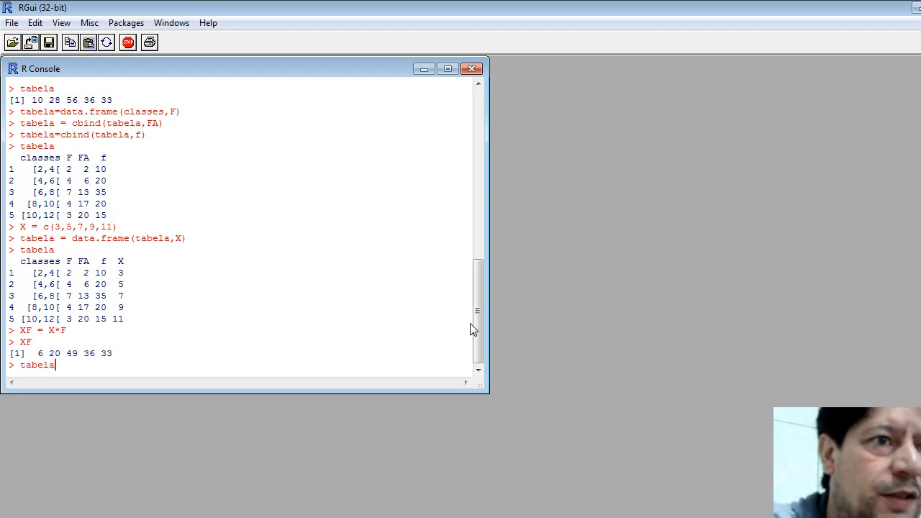
type(" = data.f")
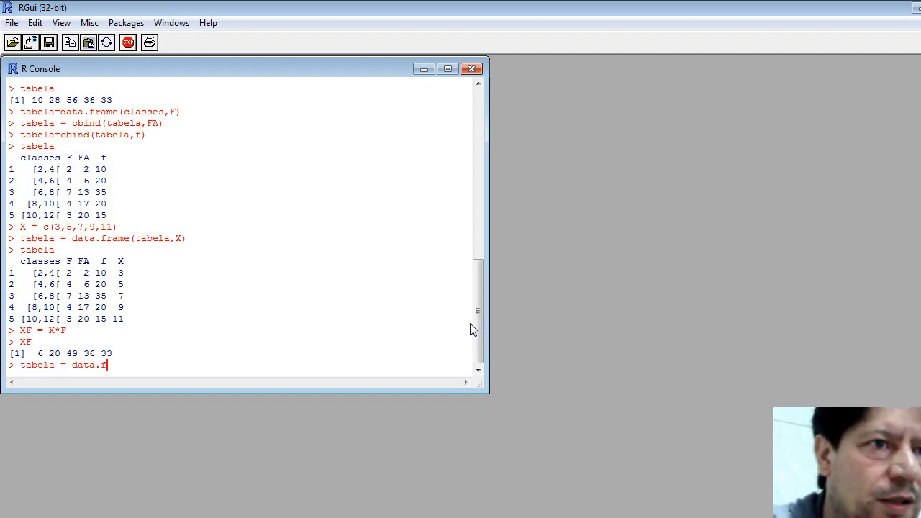
type("rame(t")
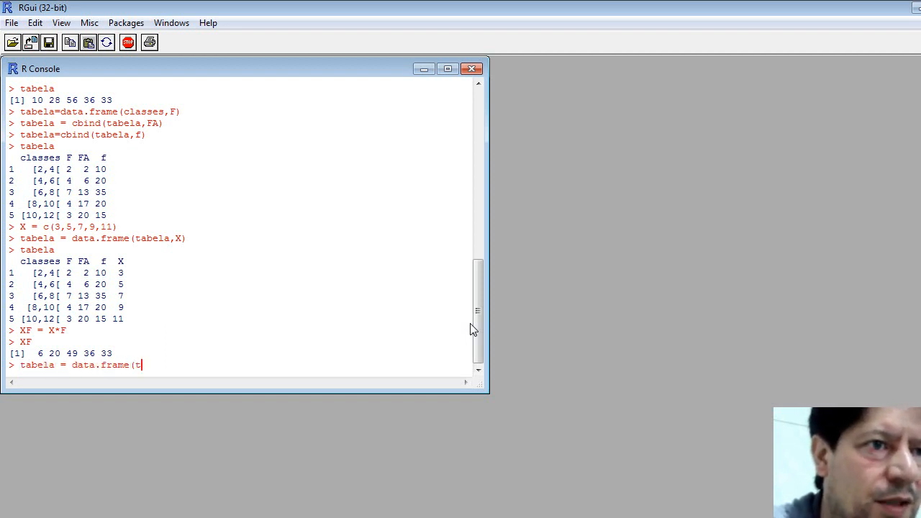
type("abela,")
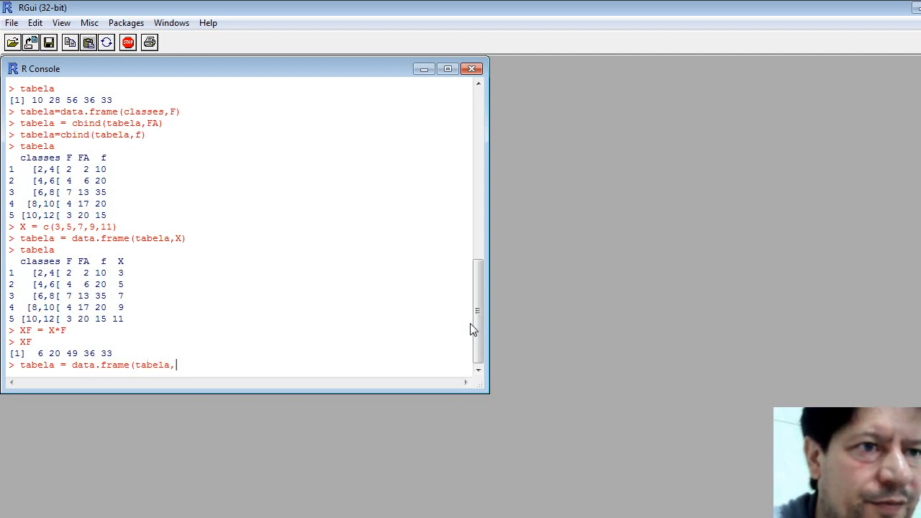
type("X)")
key("Return")
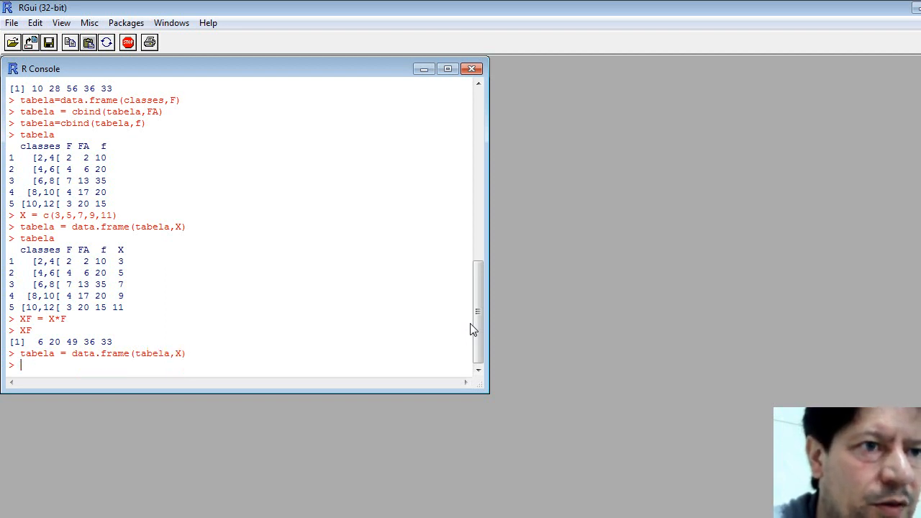
type("tabela")
key("Return")
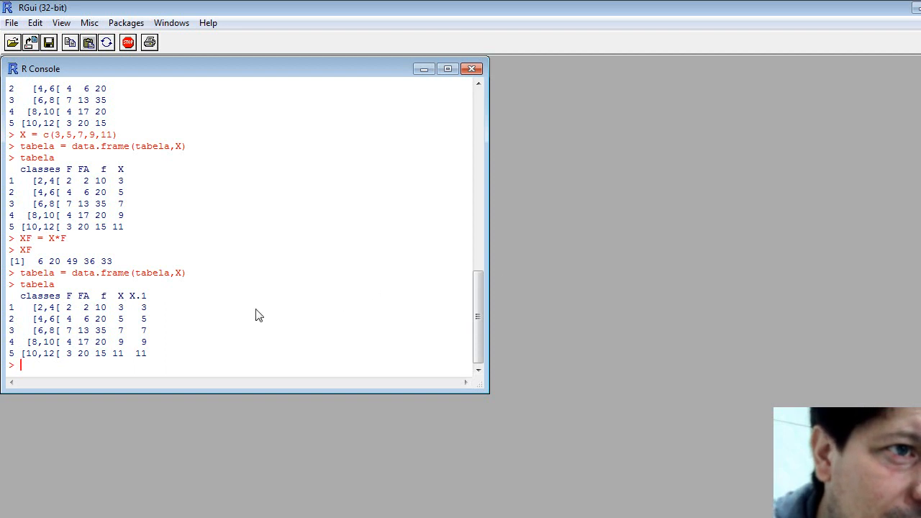
Remove the fifth column, X, with tabela=tabela[,-5], and print tabela
type("tabe")
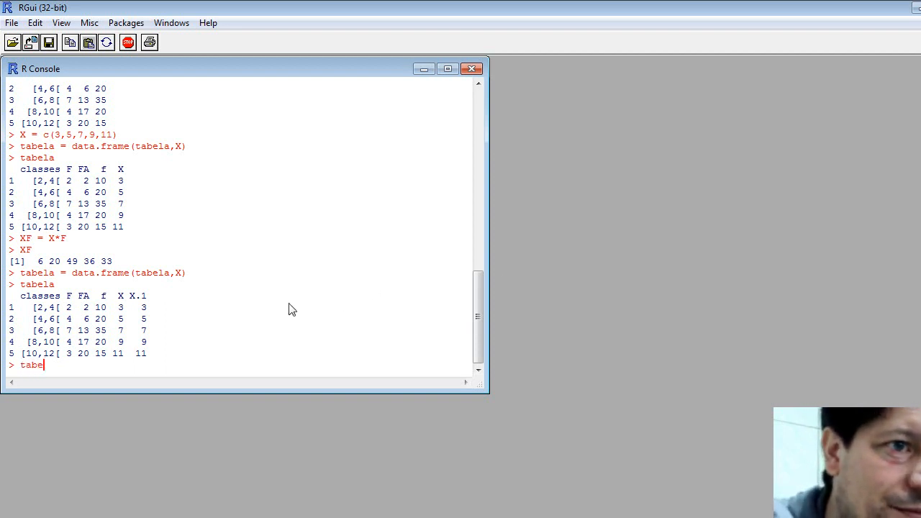
type("la=tabela")
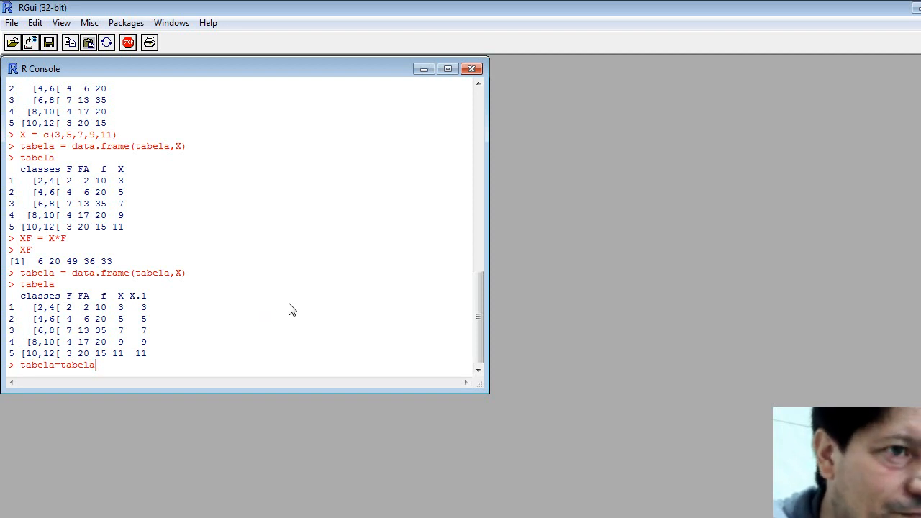
type("[,")
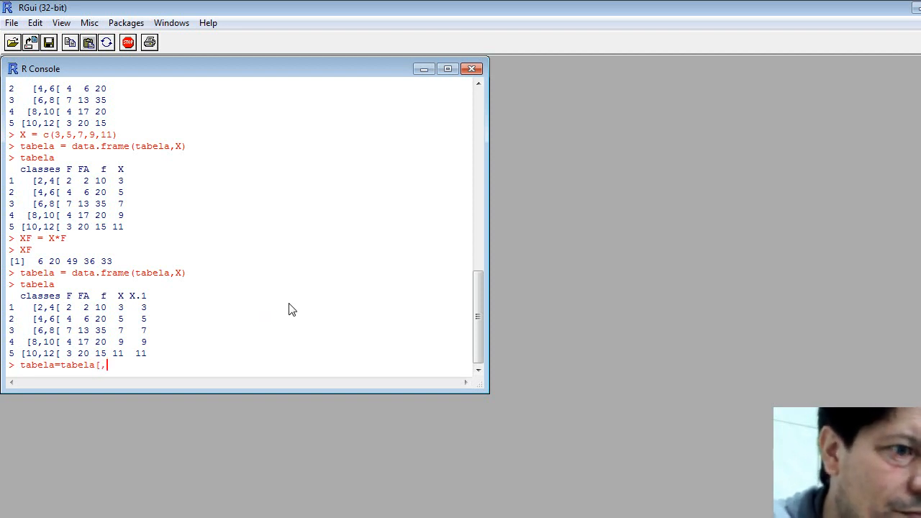
type("-5]")
key("Return")
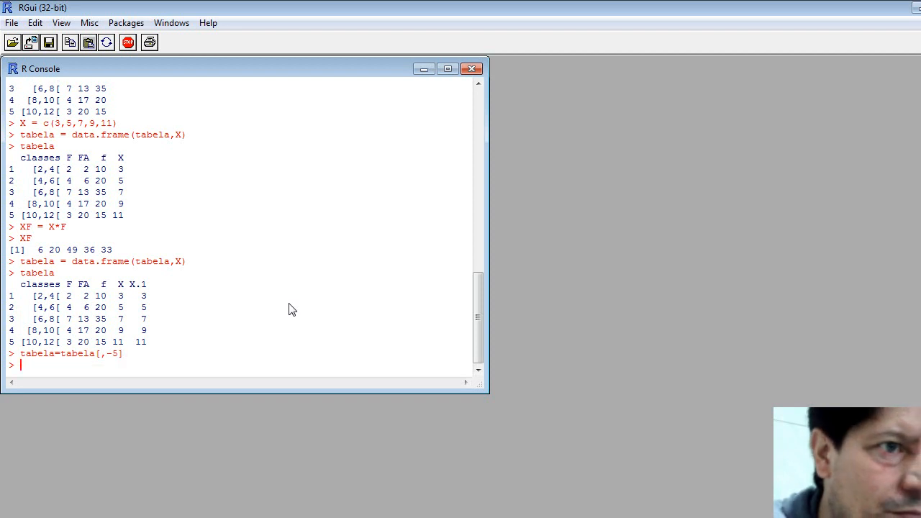
type("tabela")
key("Return")
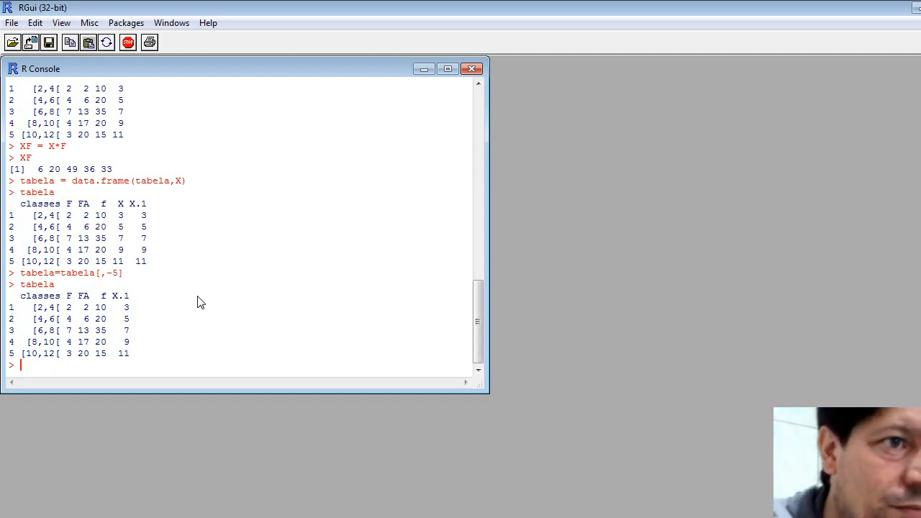
Remove the relative frequency column f with tabela=tabela[,-4], and print tabela
type("tabela")
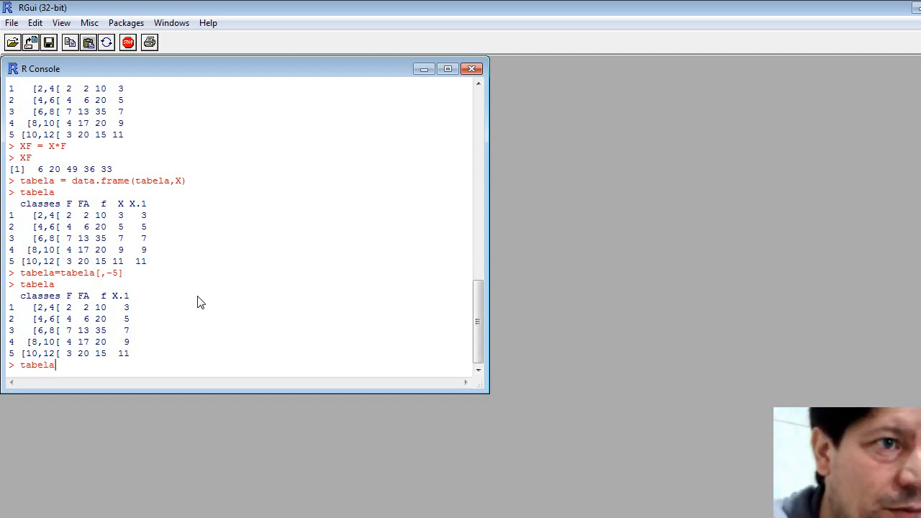
type("=tabela")
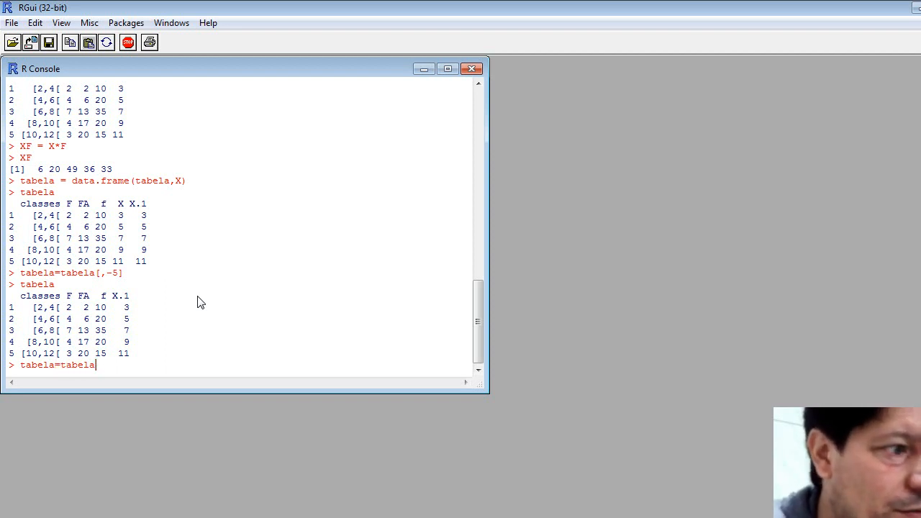
type("[,")
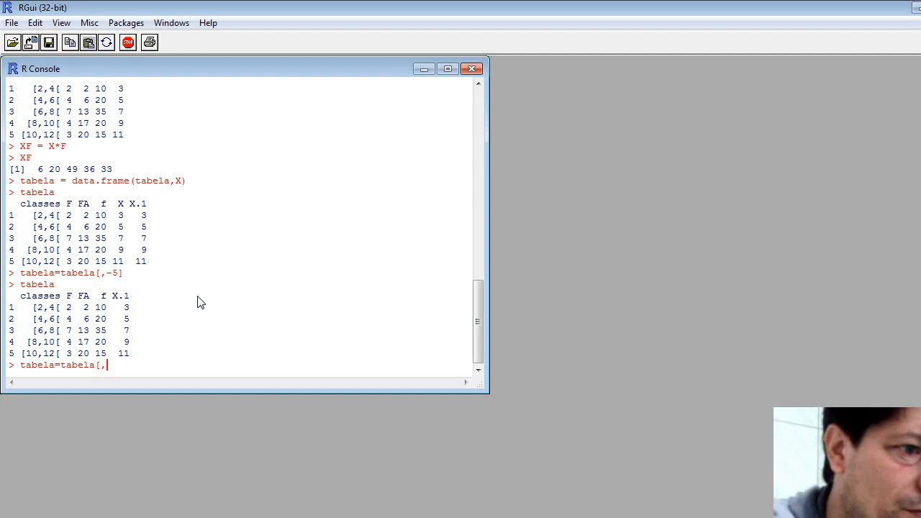
type("-4]")
key("Return")
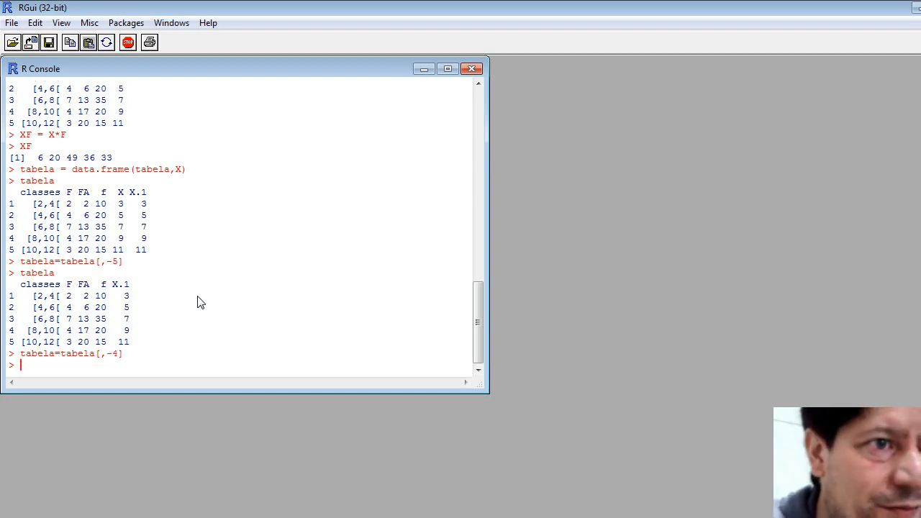
type("tabela")
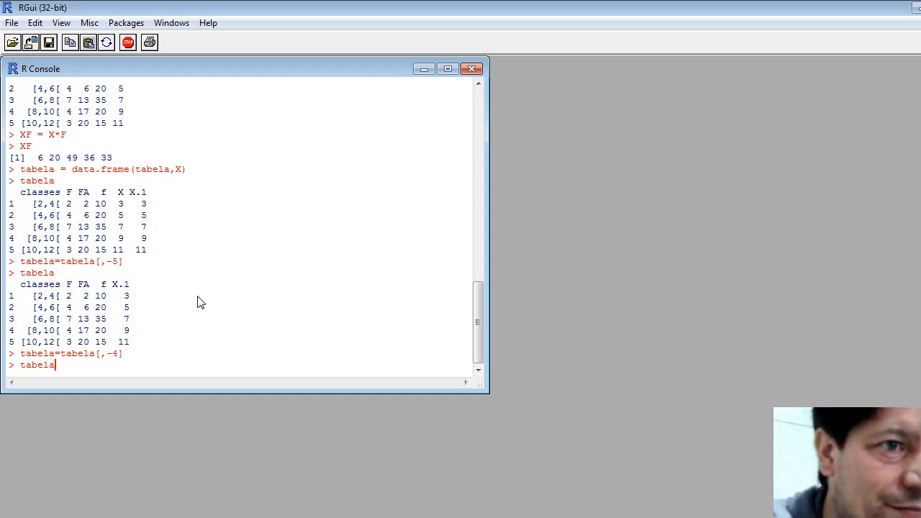
key("Return")
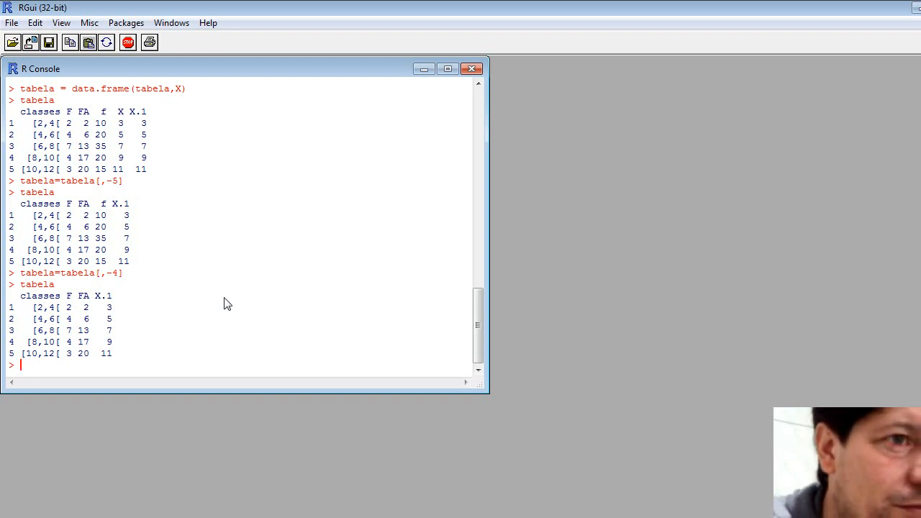
Remove the cumulative frequency column FA by rerunning the previous removal command as tabela=tabela[,-3], and print tabela
key("Up")
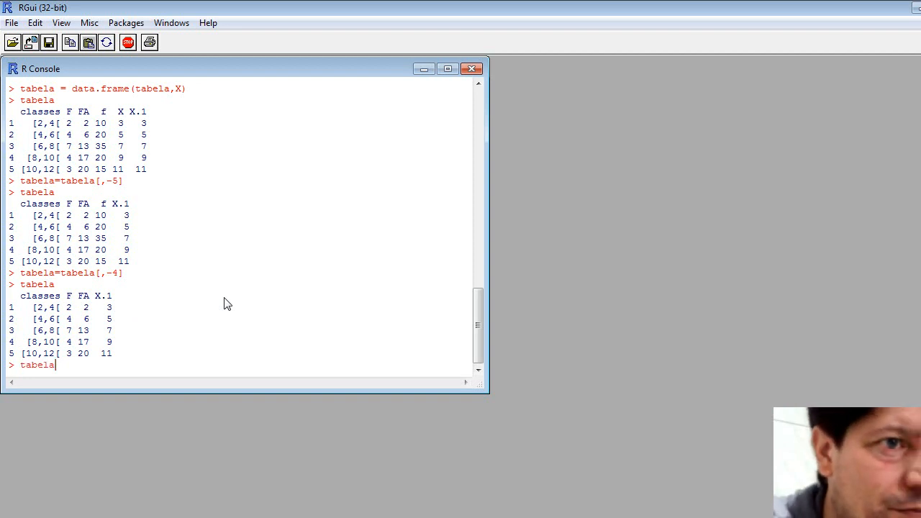
key("Up")
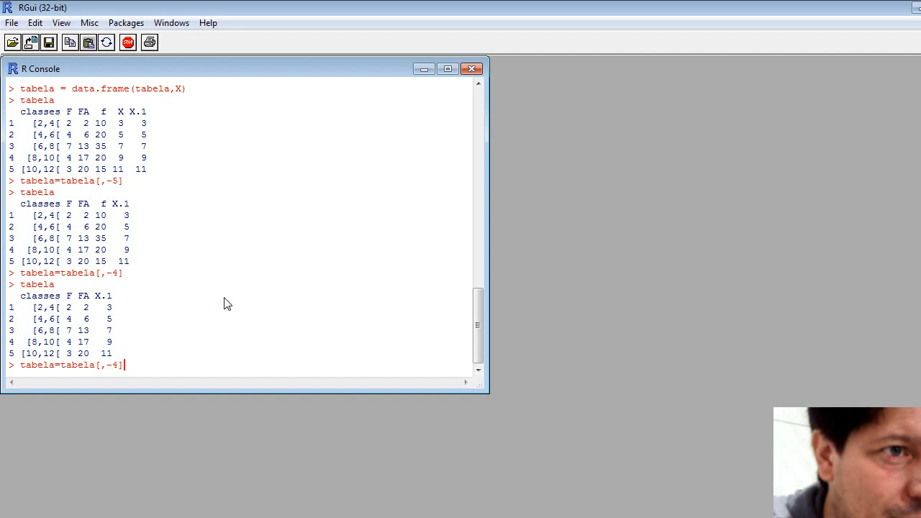
key("BackSpace")
key("BackSpace")
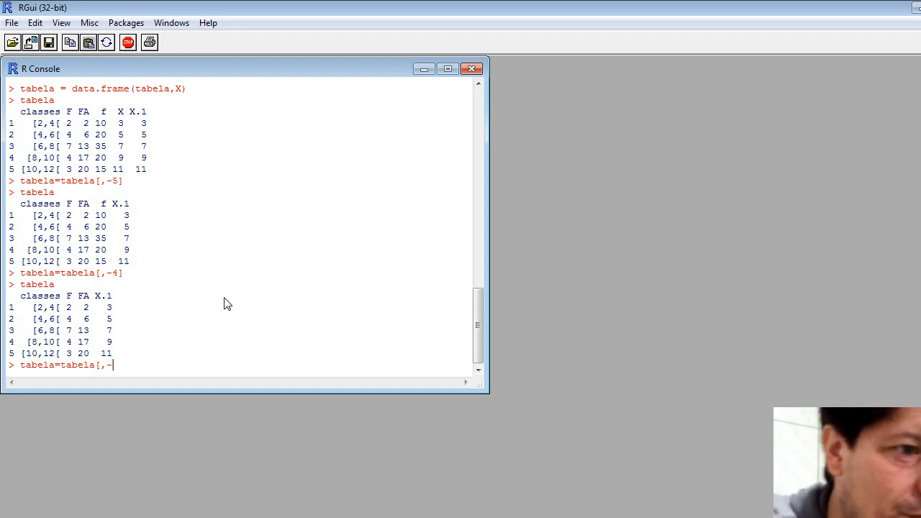
type("3]")
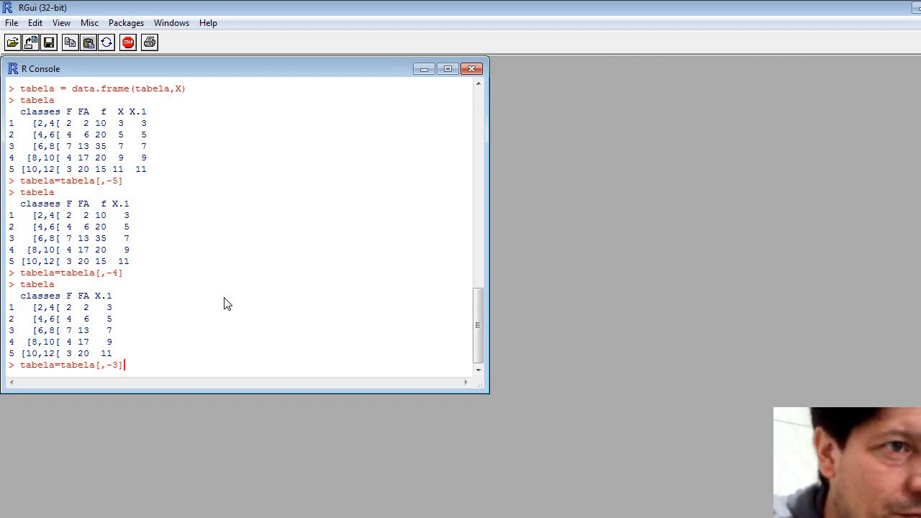
key("Return")
type("tabela")
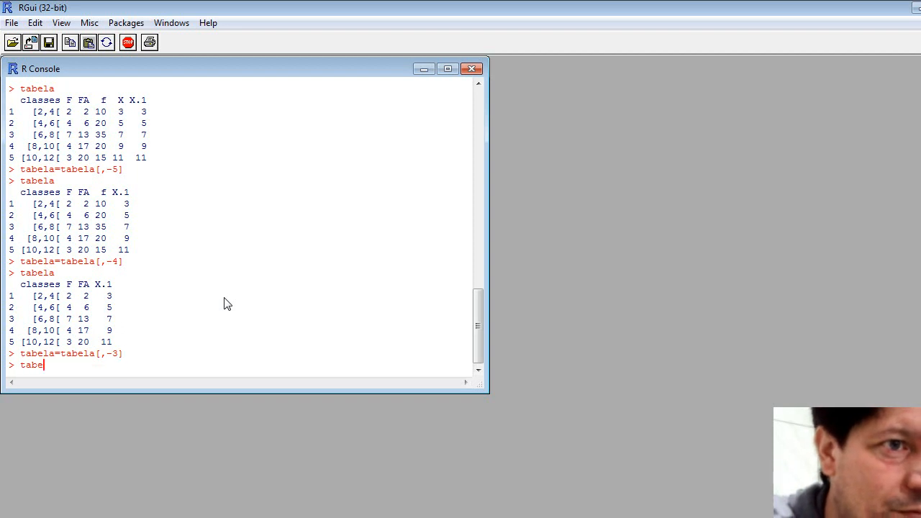
key("Return")
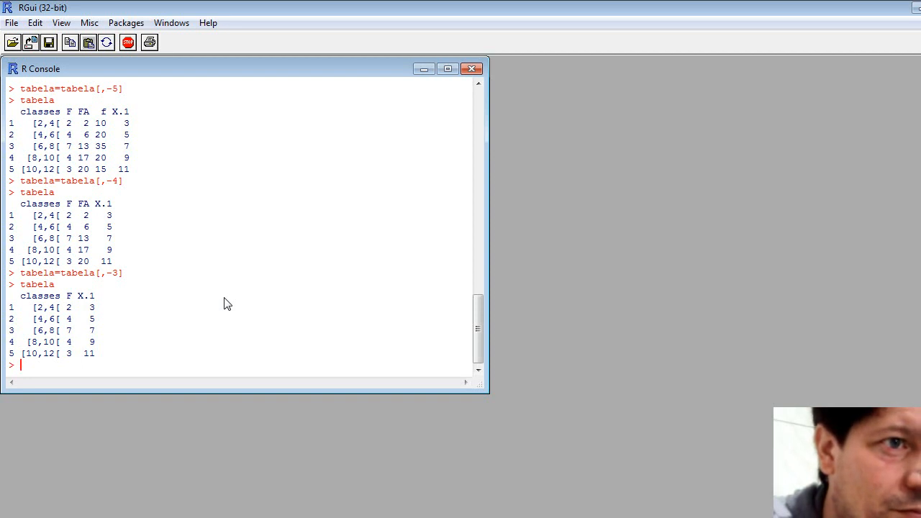
Remove the remaining midpoint column X.1 with tabela=tabela[,-3], and print tabela
type("t")
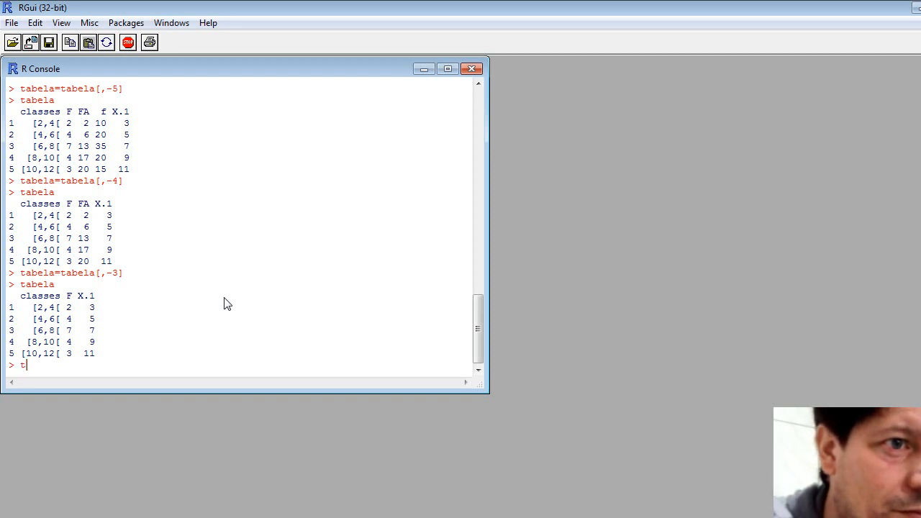
type("abela")
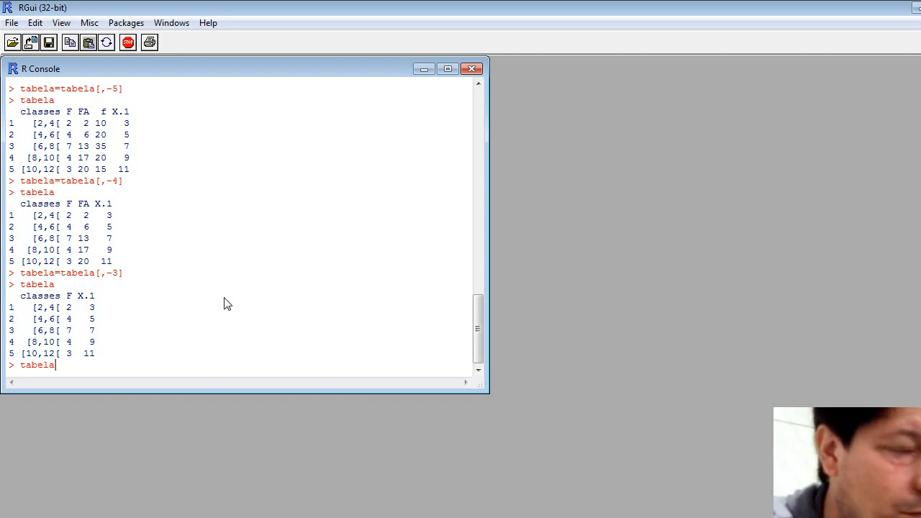
type("=tab")
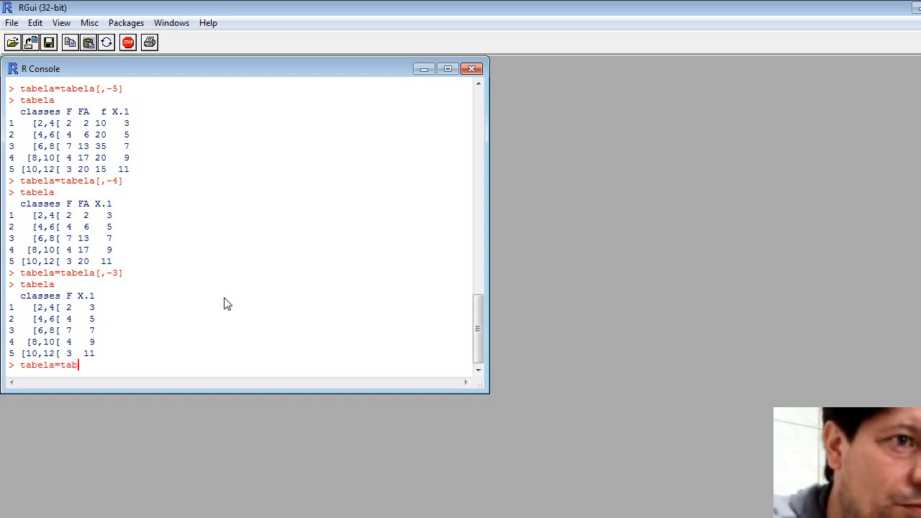
type("ela[,")
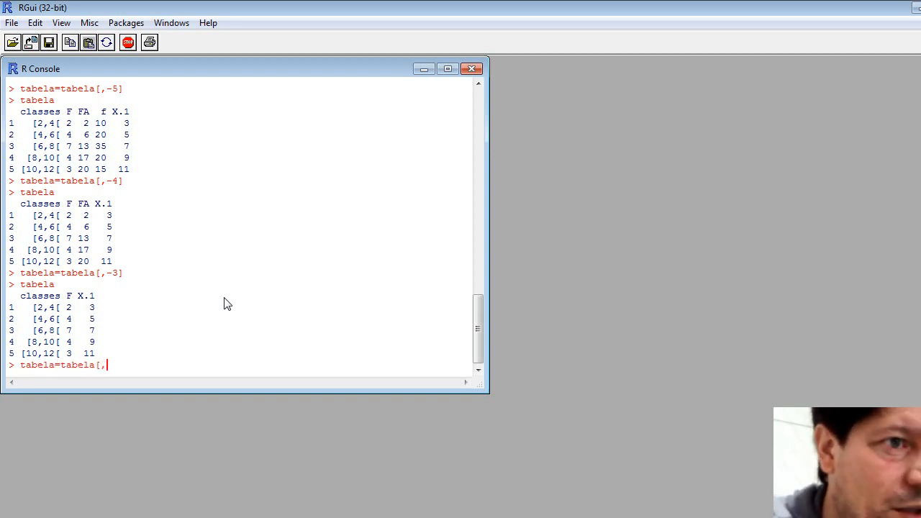
type("-4")
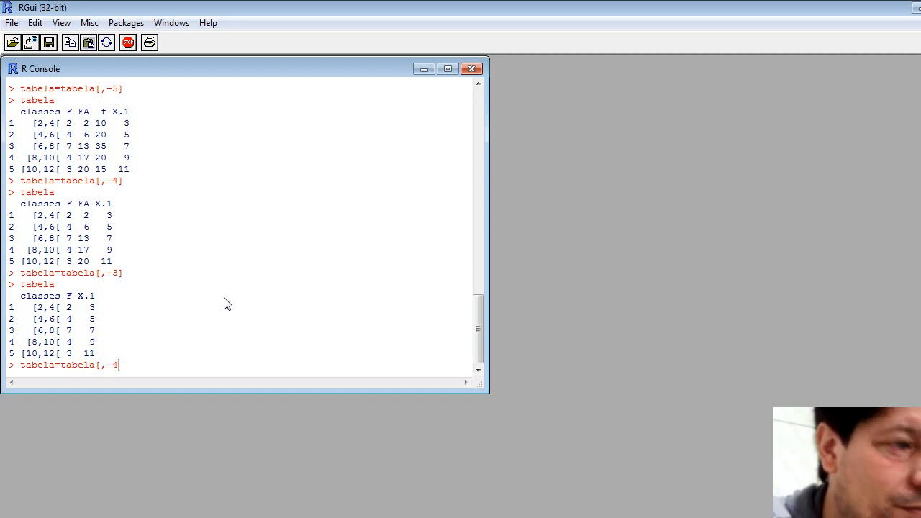
key("BackSpace")
type("3")
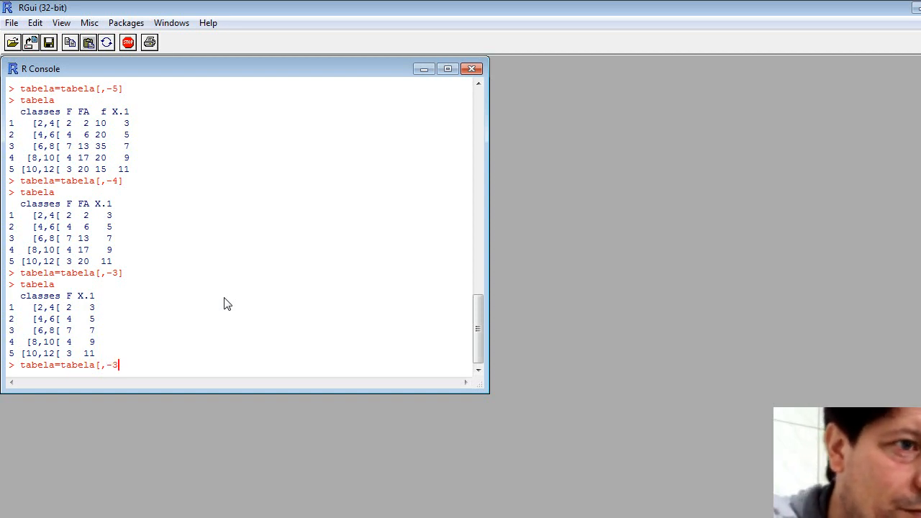
type("]")
key("Return")
type("tabela")
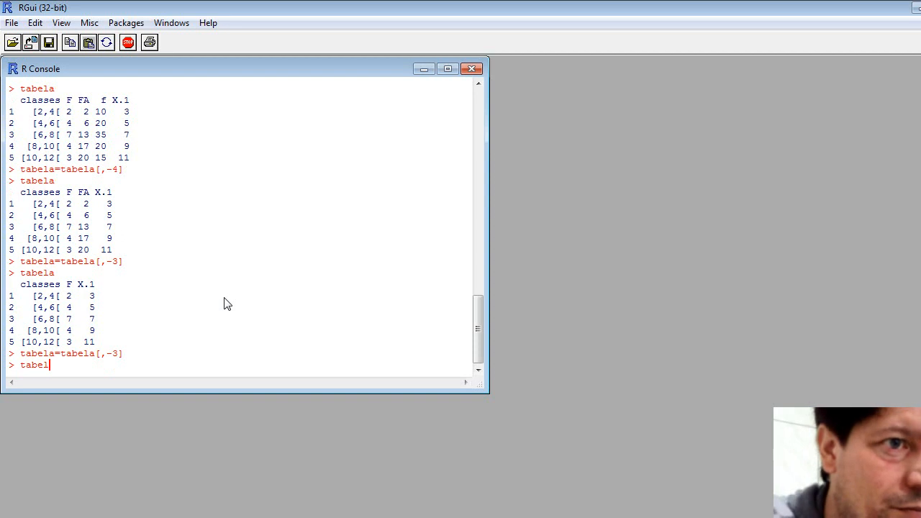
key("Return")
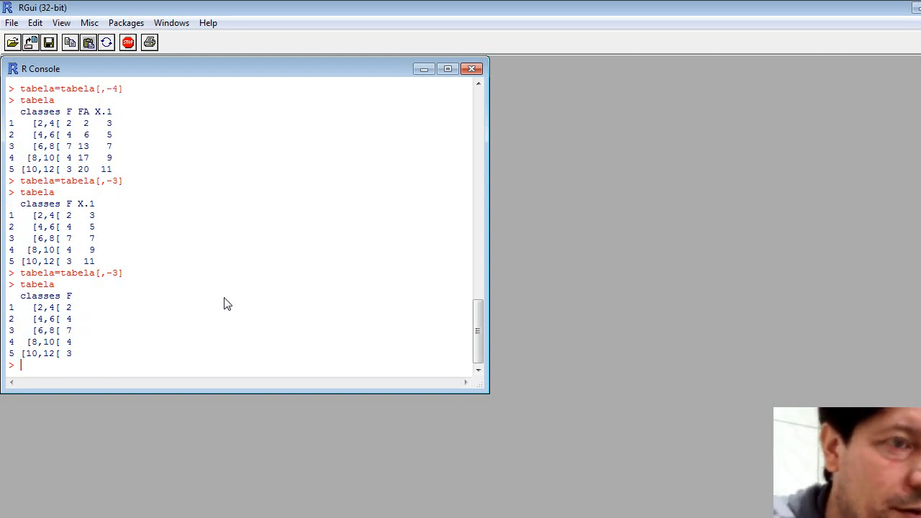
Append the cumulative frequency column FA to the table with tabela = data.frame(tabela,FA)
type("tabela =")
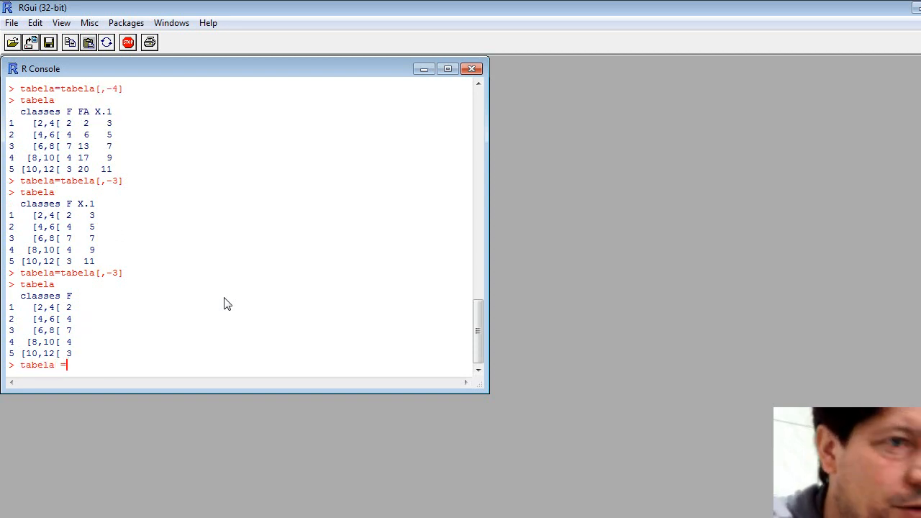
type(" data.fra")
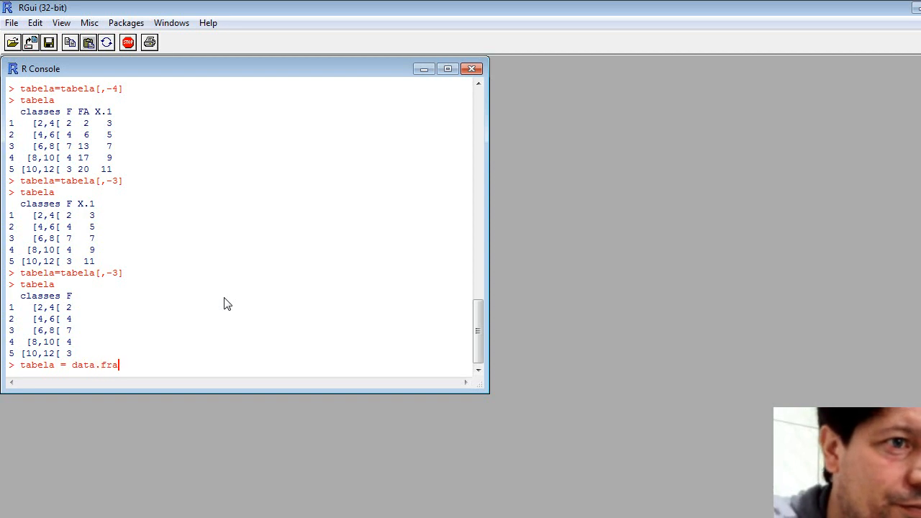
type("me(tabela,")
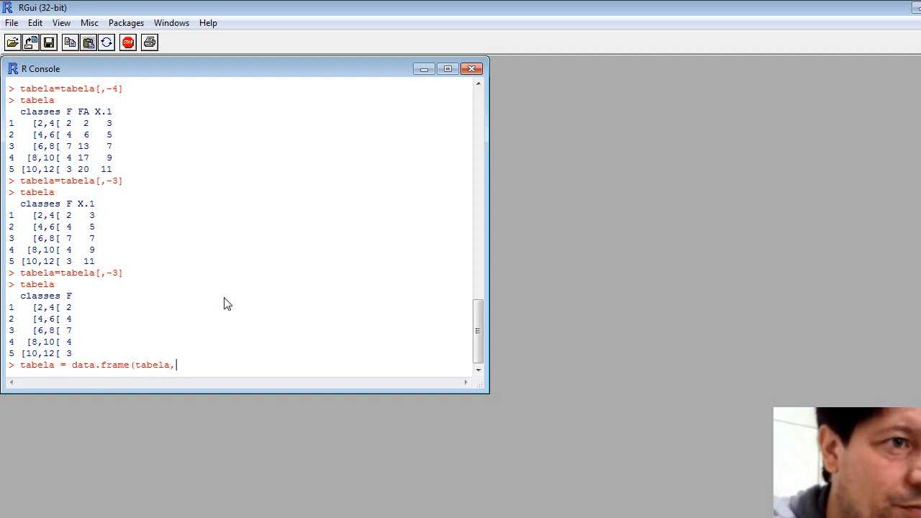
type("FA0")
key("Return")
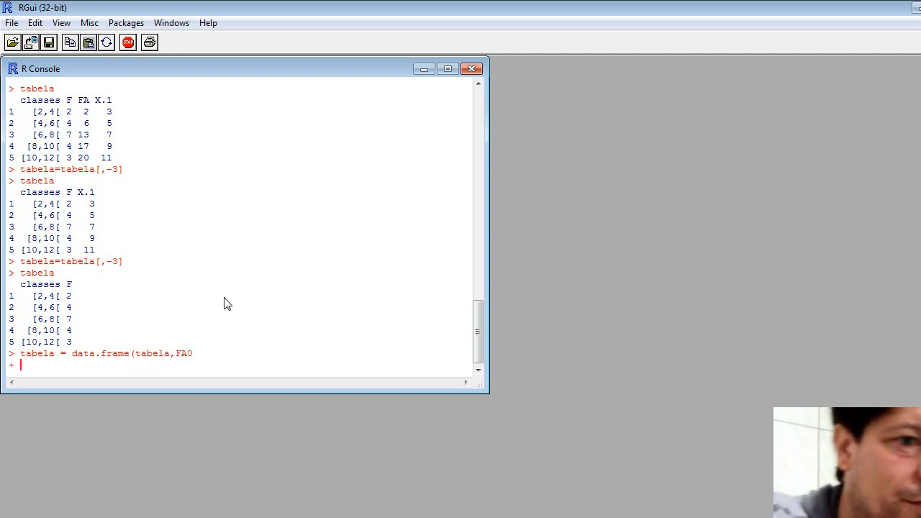
key("Escape")
key("Up")
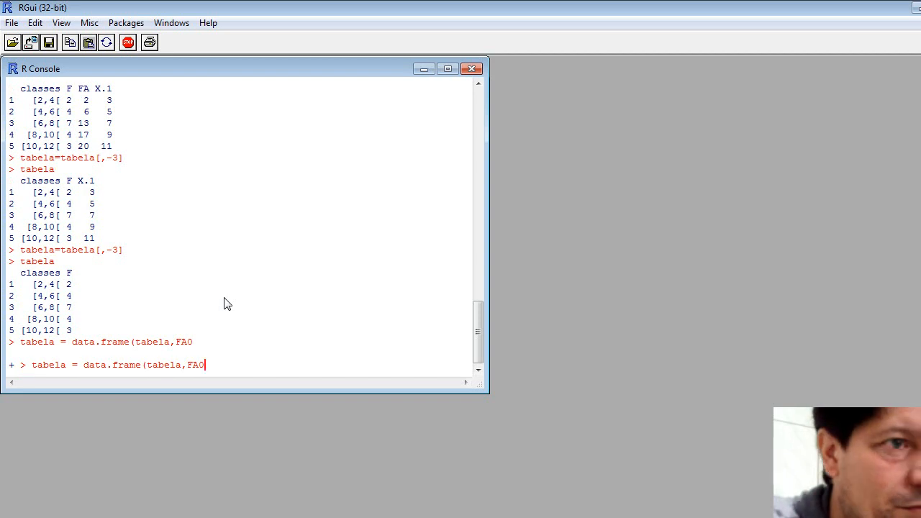
key("BackSpace")
type(")]")
key("Return")
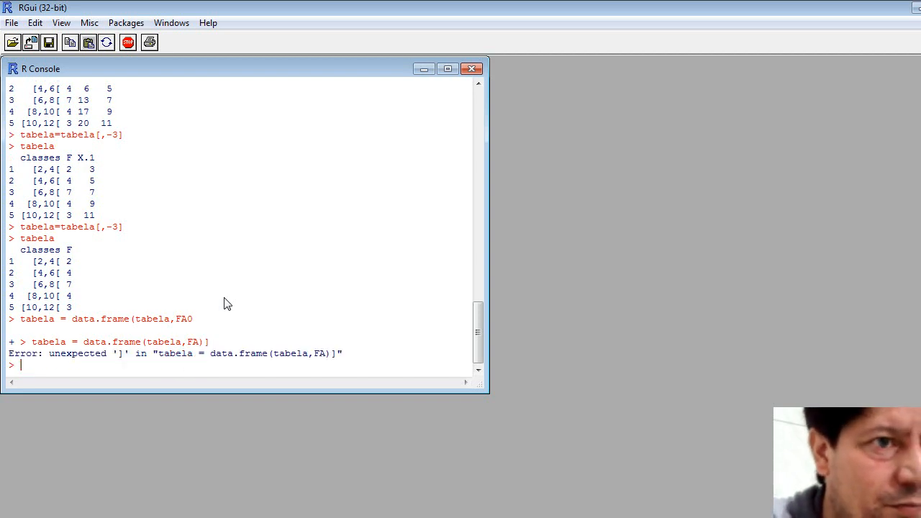
key("Up")
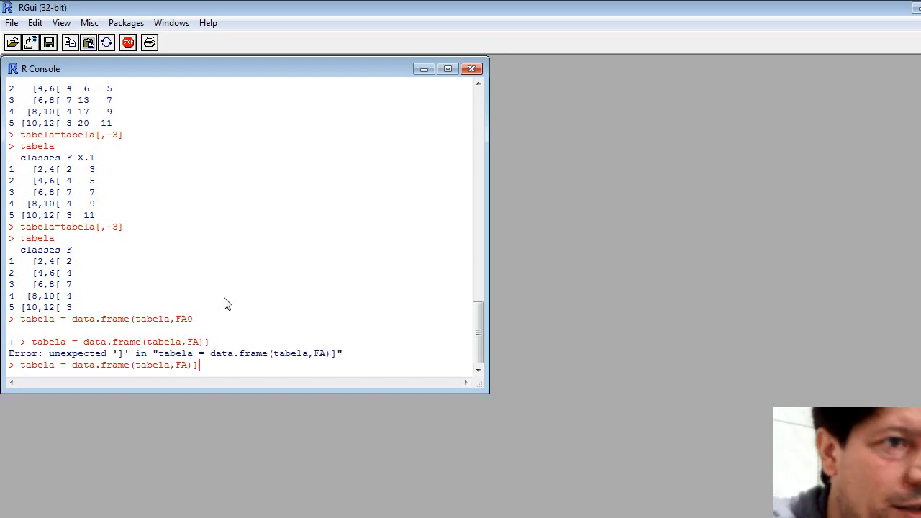
key("BackSpace")
key("Return")
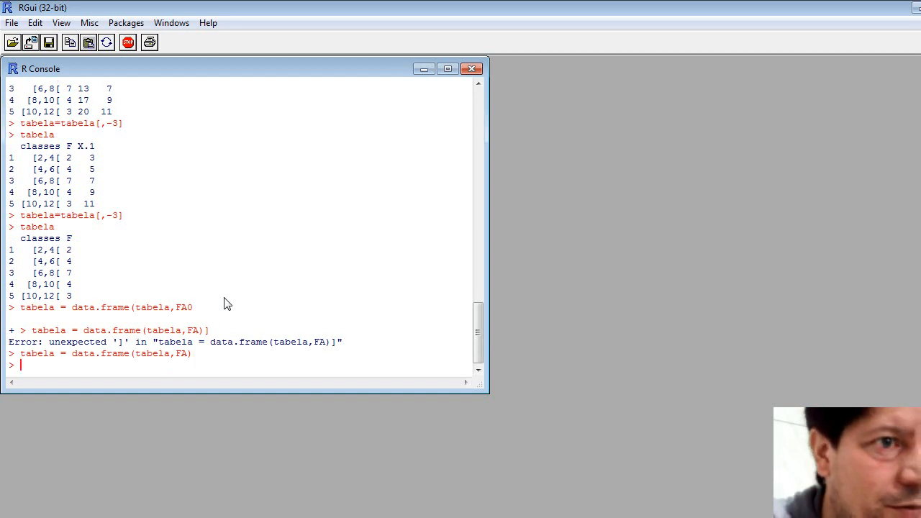
Print tabela to check its columns after adding FA
type("tab")
key("BackSpace")
key("BackSpace")
key("BackSpace")
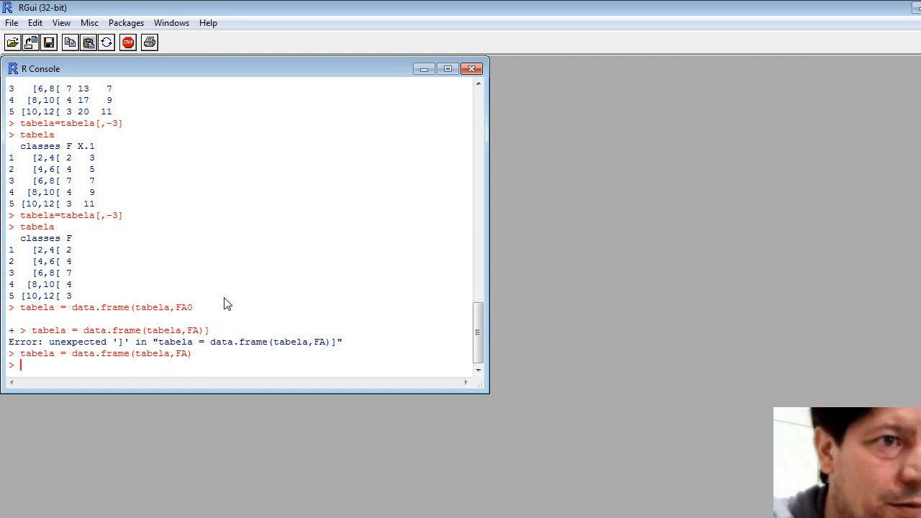
type("tabela")
key("Return")
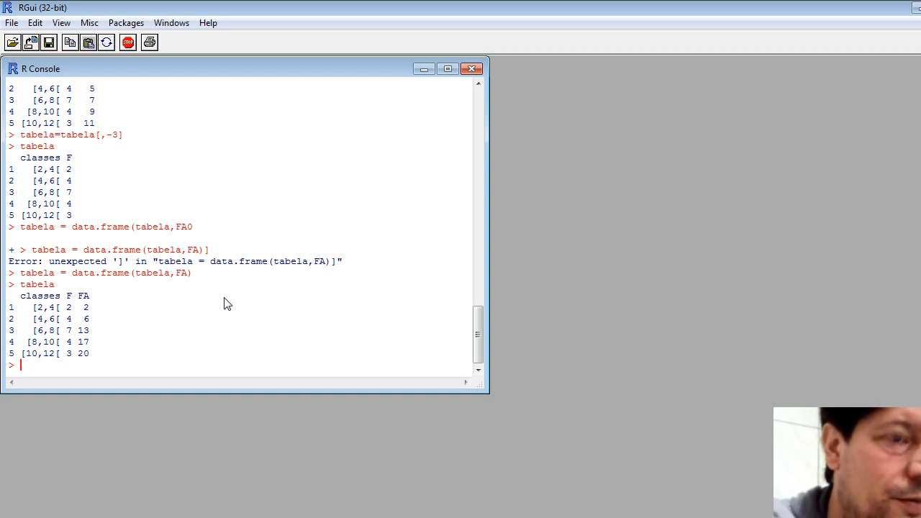
Append the relative frequency column f with tabela = data.frame(tabela,f), and print tabela
type("tabela")
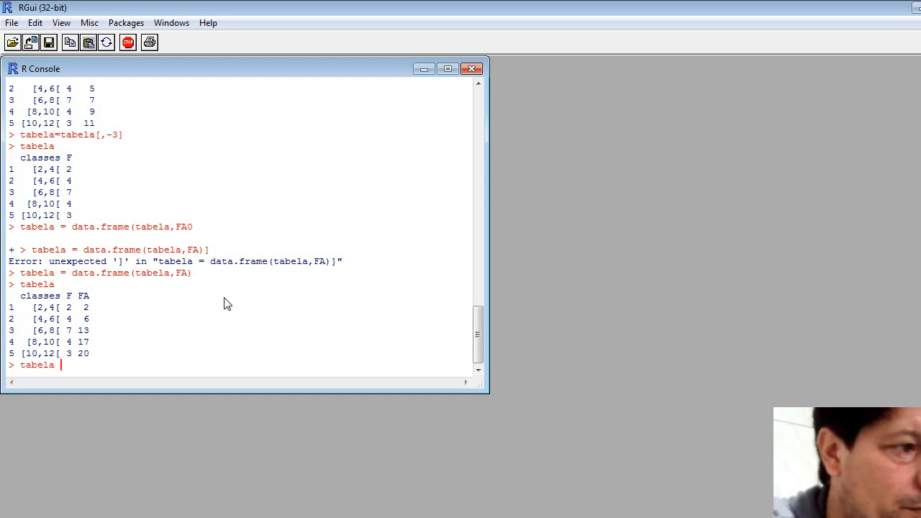
type(" = data.")
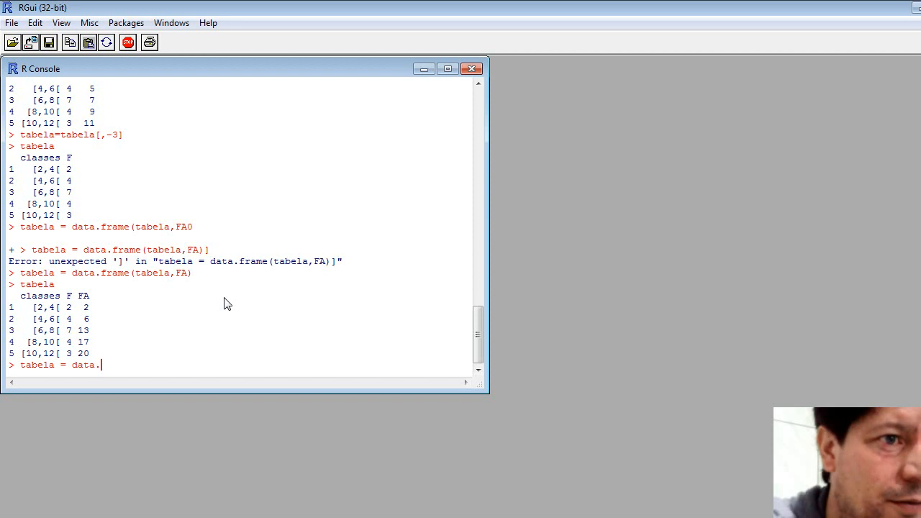
type("frame(tabe")
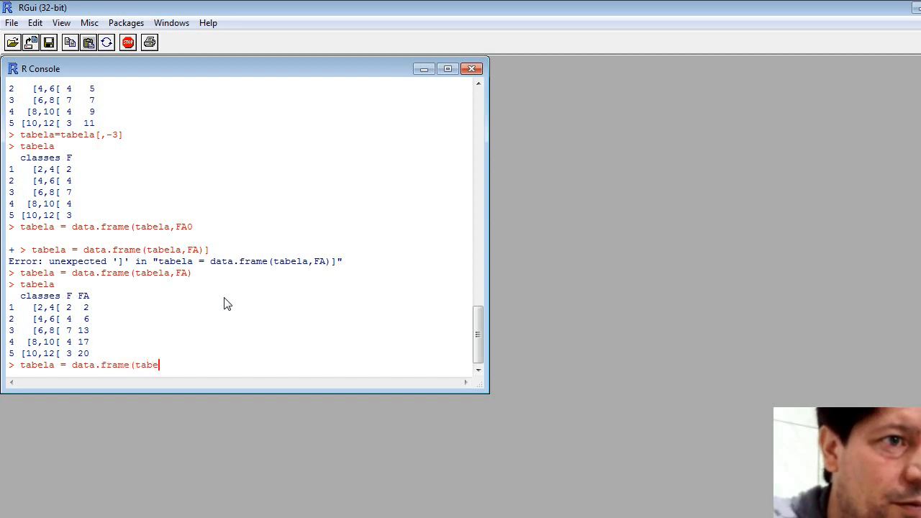
type("la,f)")
key("Return")
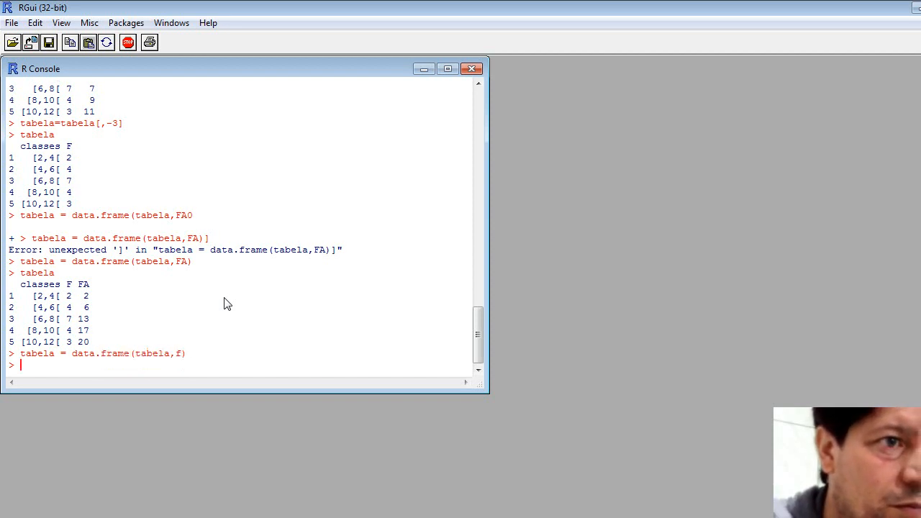
type("tabela")
key("Return")
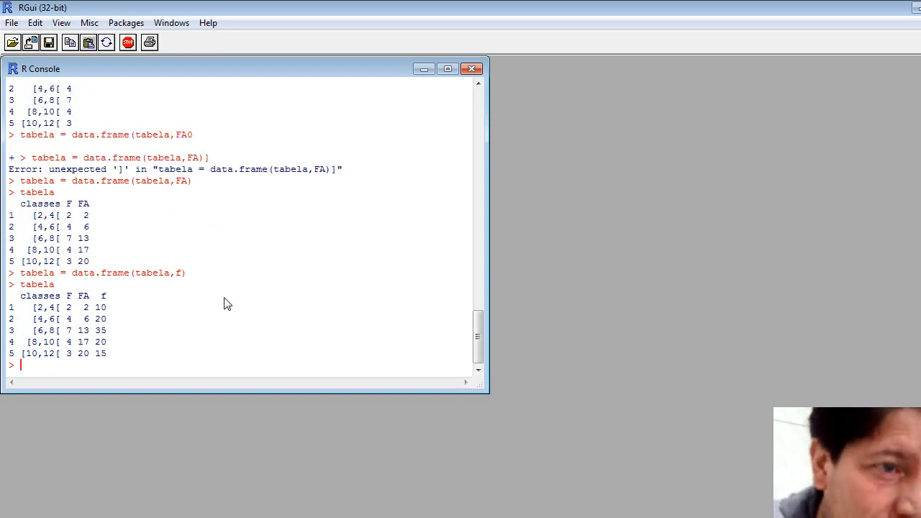
Append the class midpoint column X with tabela=data.frame(tabela,X), and print tabela
type("ta")
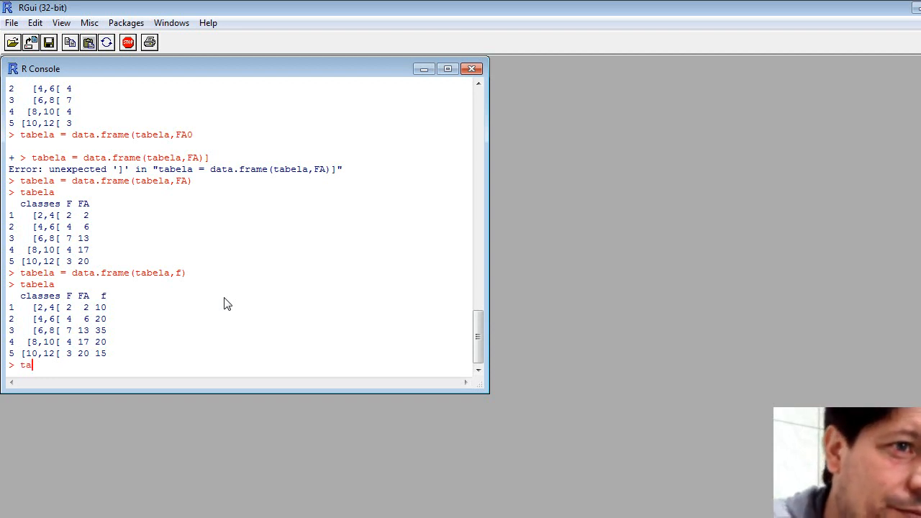
type("bela=")
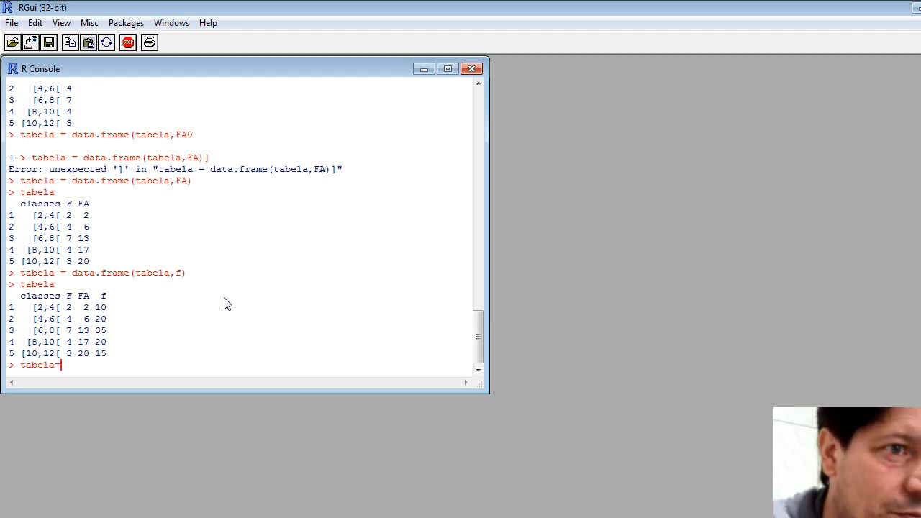
type("data.frame")
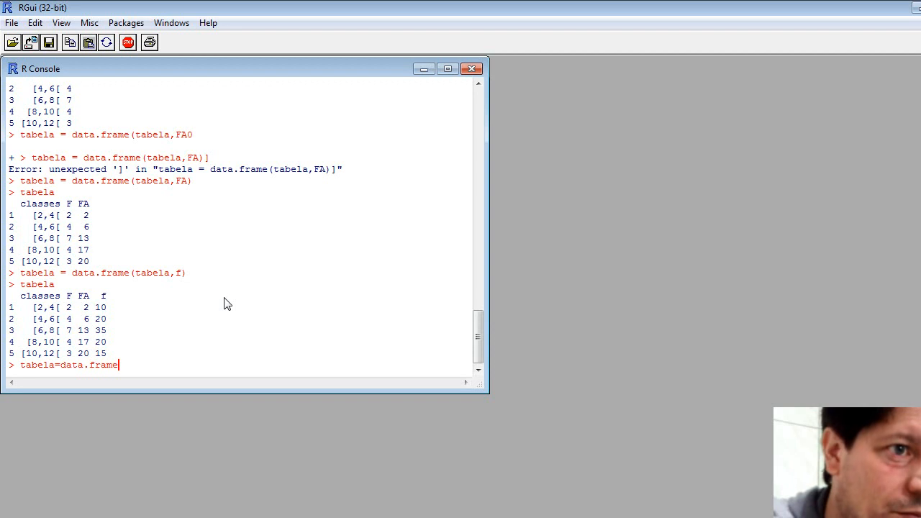
type("(tabela,")
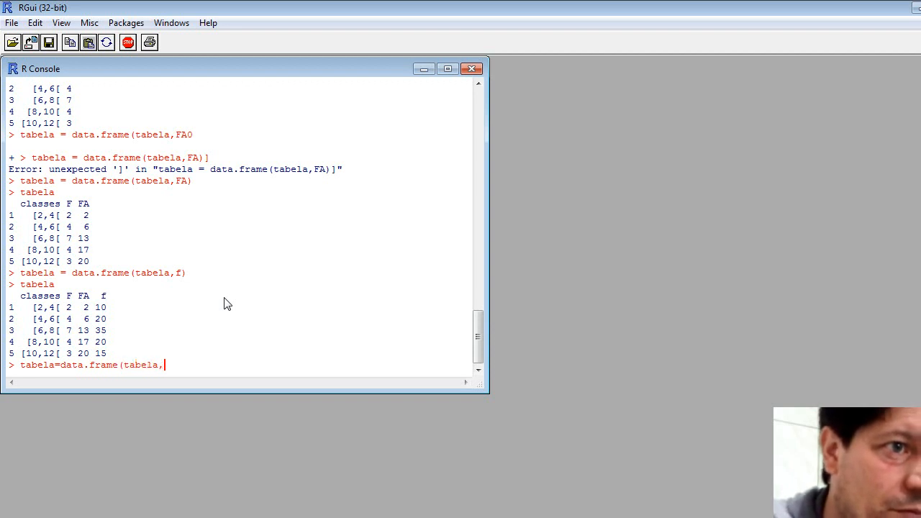
type("X")
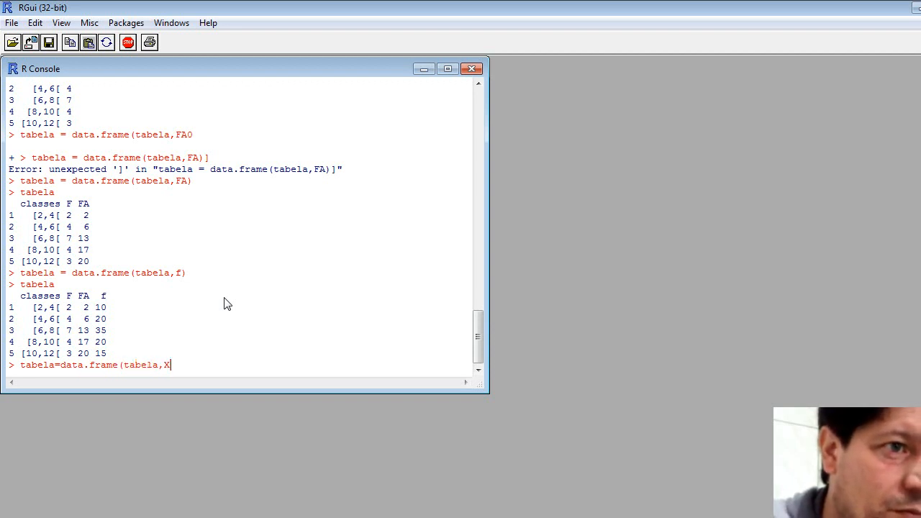
type(")")
key("Return")
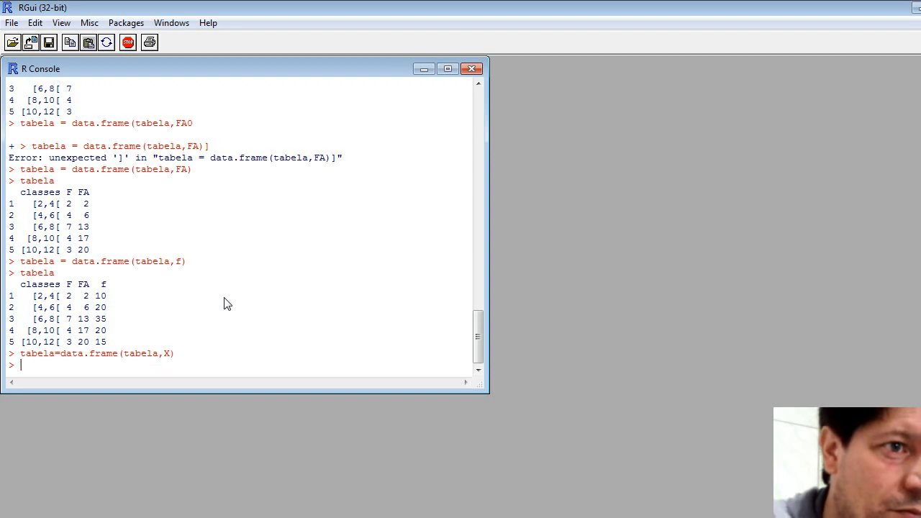
type("tabela")
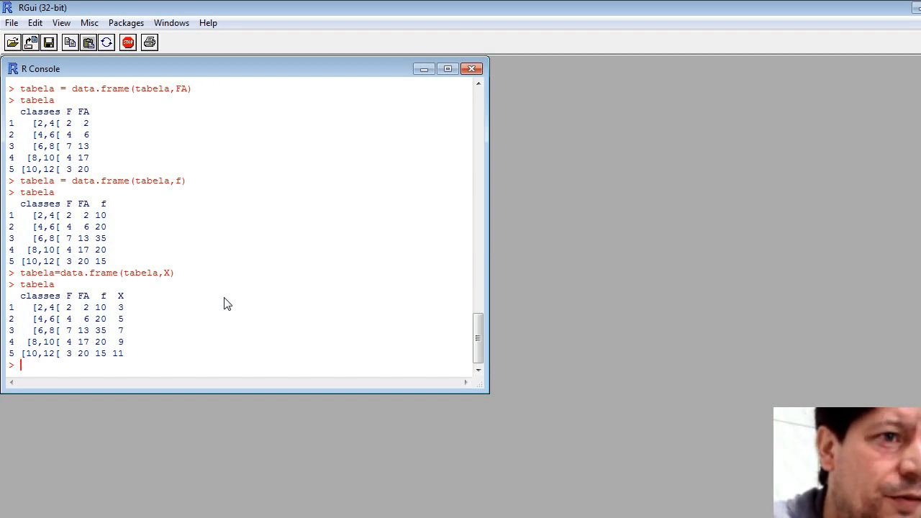
Compute the grouped-data mean with media = sum(X*F)/sum(F), and print media
type("media = ")
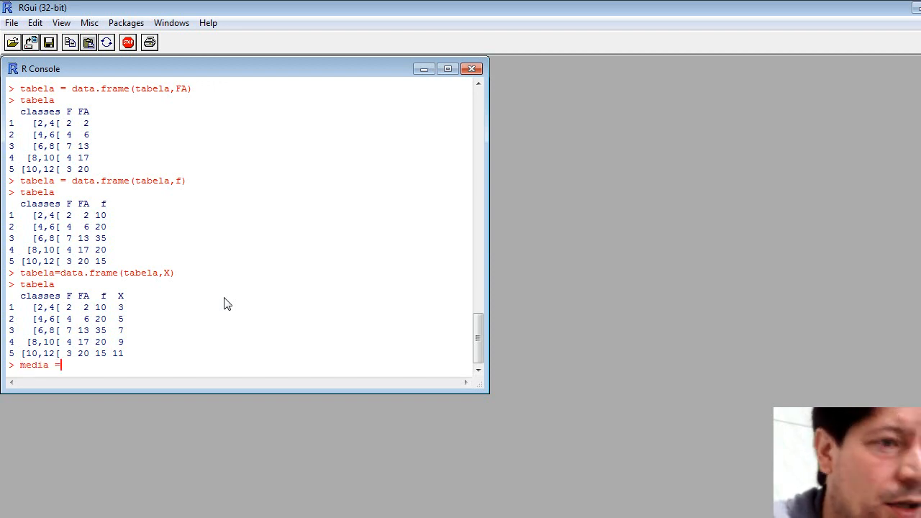
type("sum(")
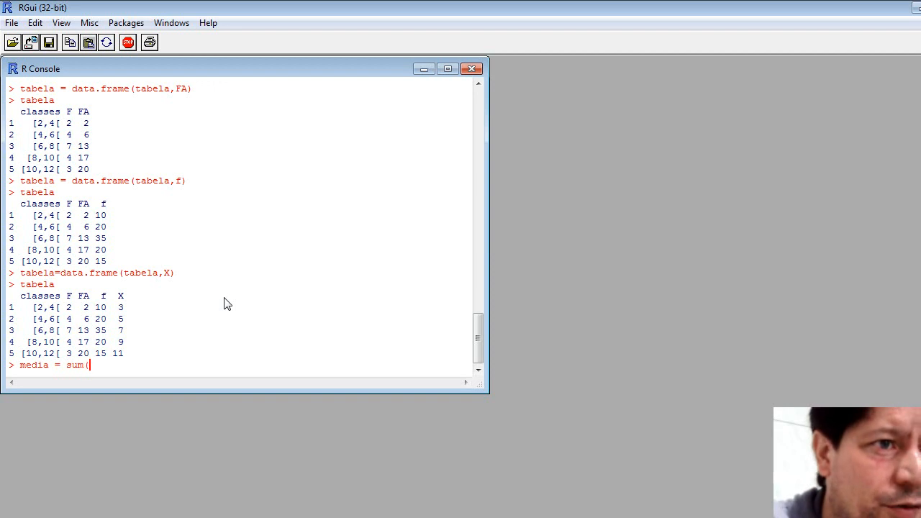
type("x*")
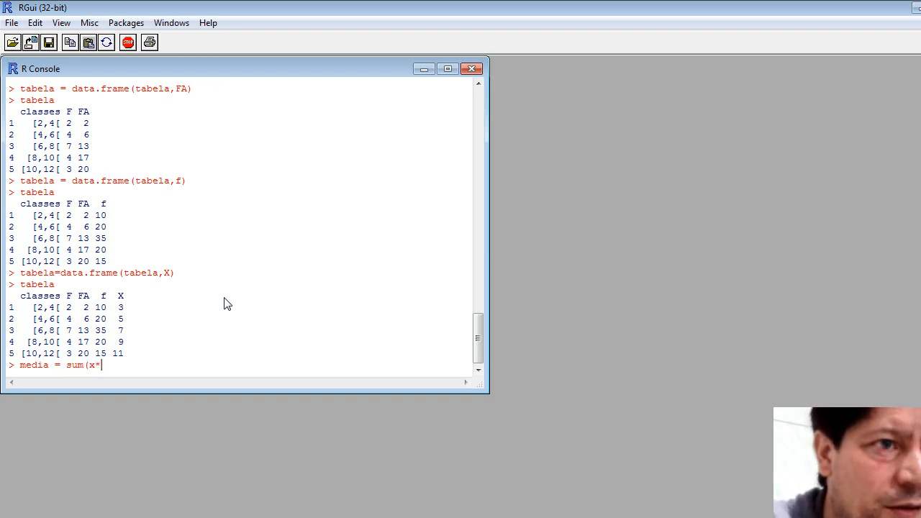
type("F")
key("BackSpace")
key("BackSpace")
key("BackSpace")
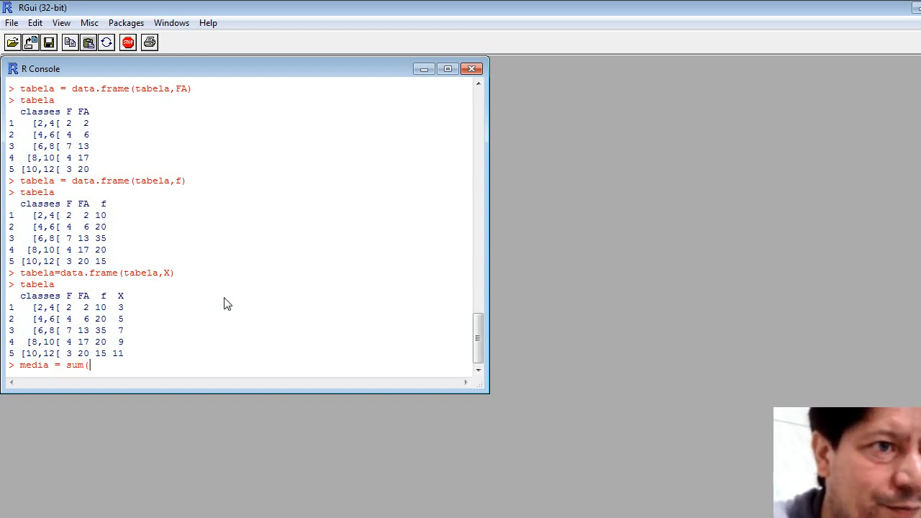
type("X*F")
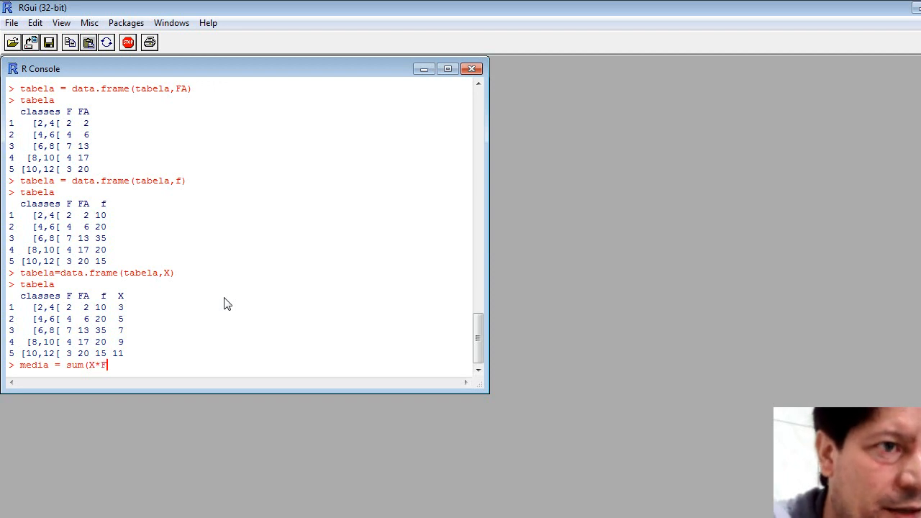
type(")/su")
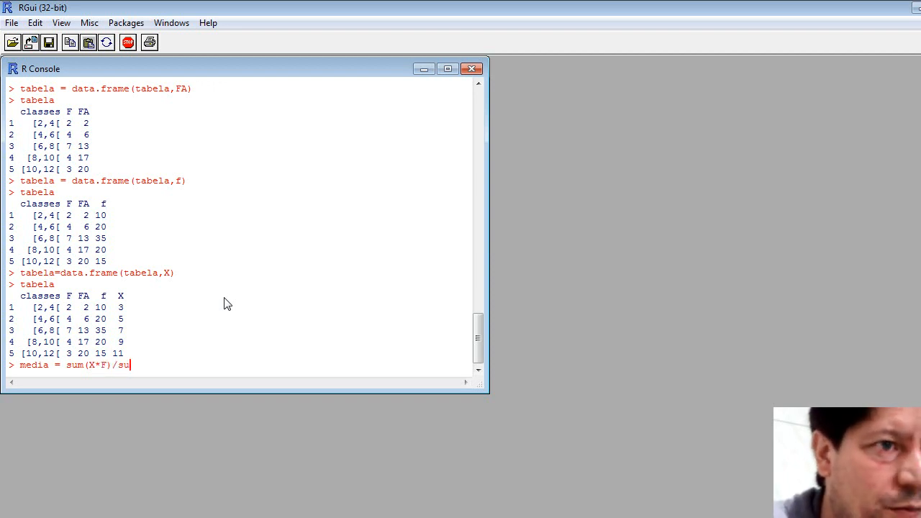
type("m(F)")
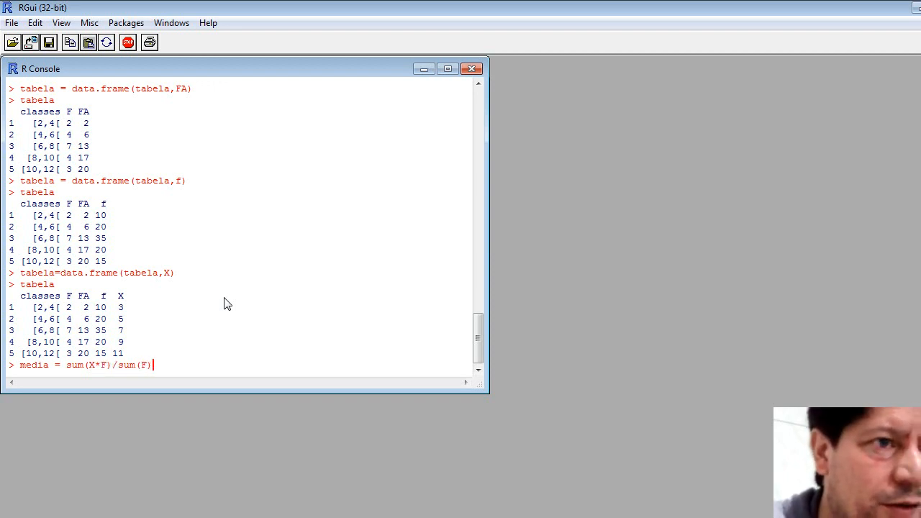
key("Return")
type("media")
key("Return")
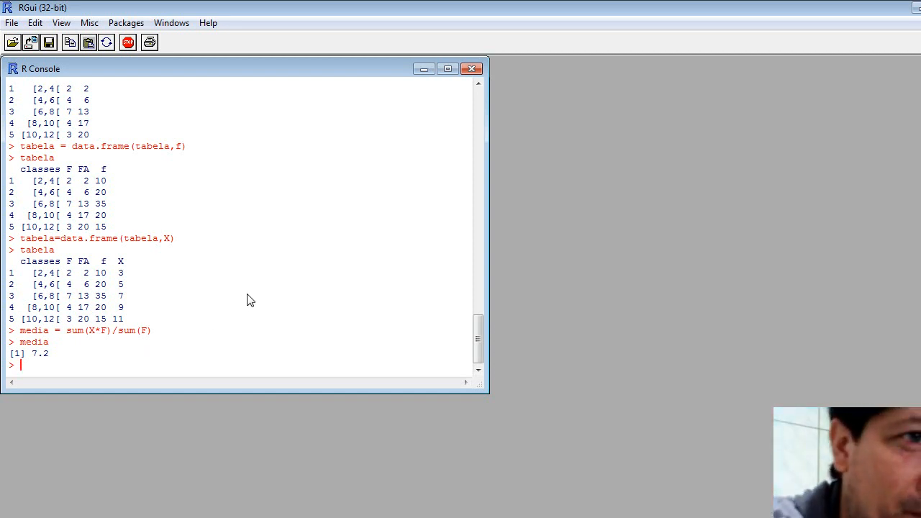
Compute the grouped-data median with mediana = 6 + (10 - 6)*2/7, and print mediana
type("media")
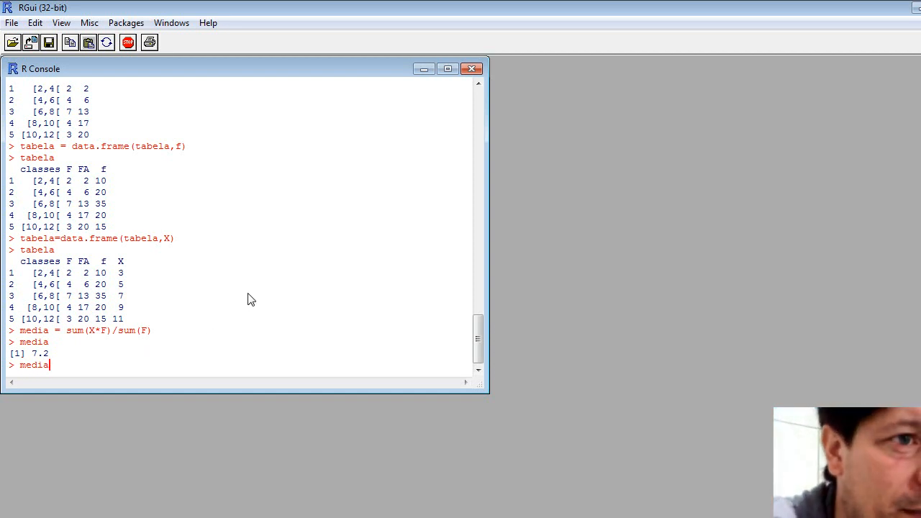
type("na =")
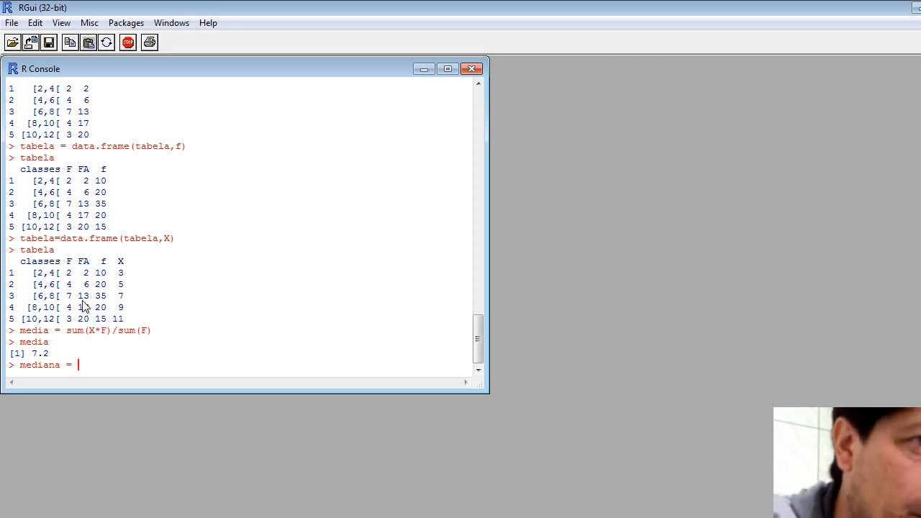
type("6")
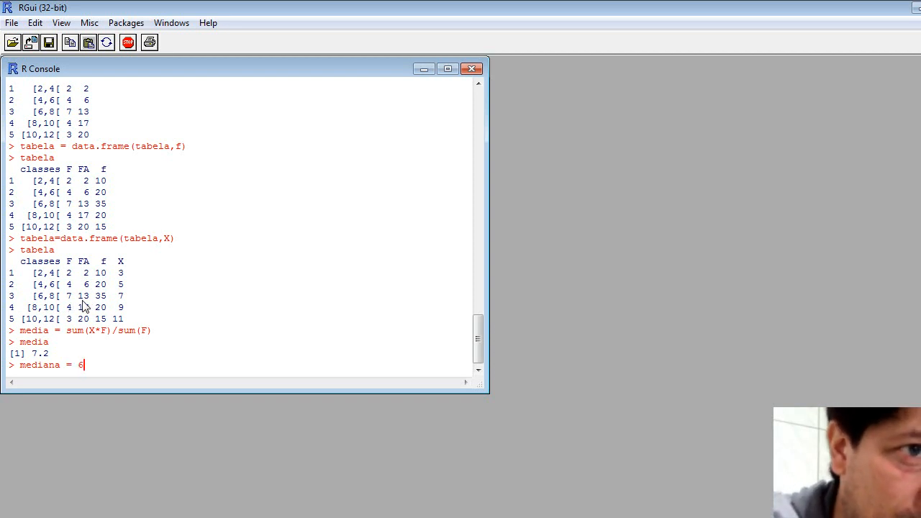
type(" + ")
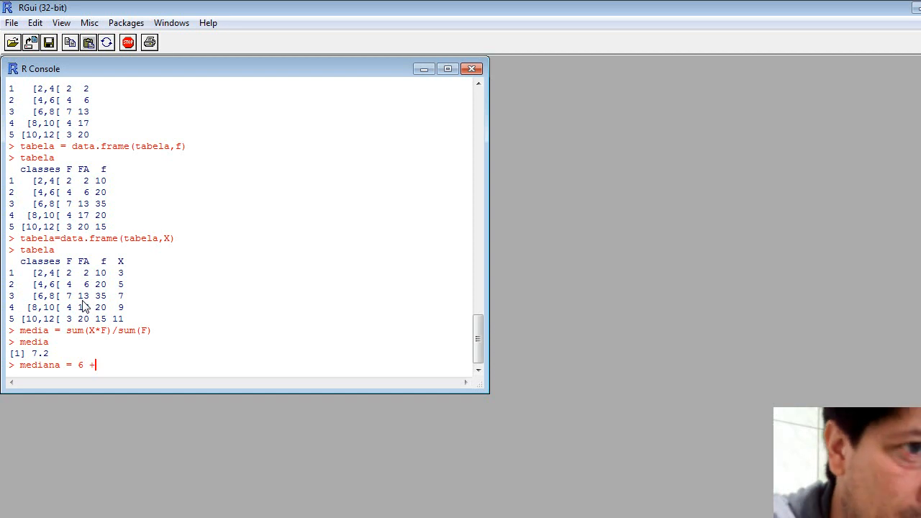
type("(")
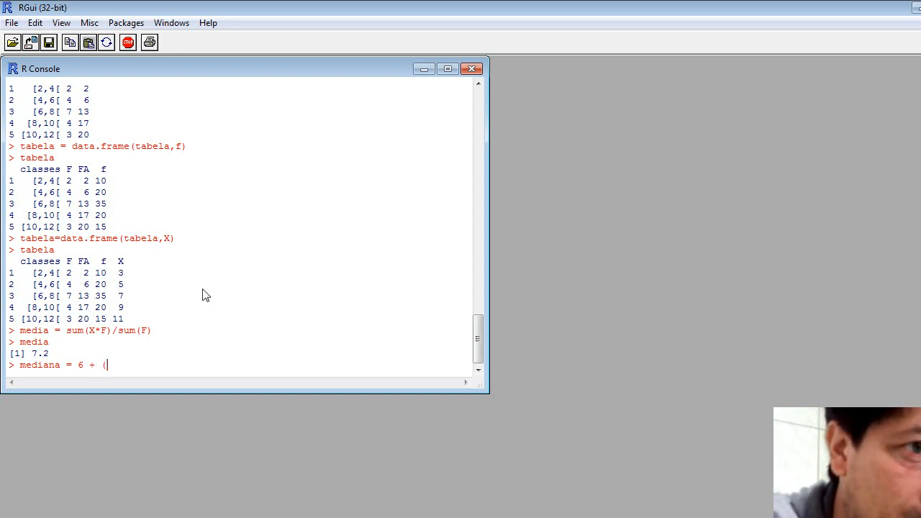
type("10")
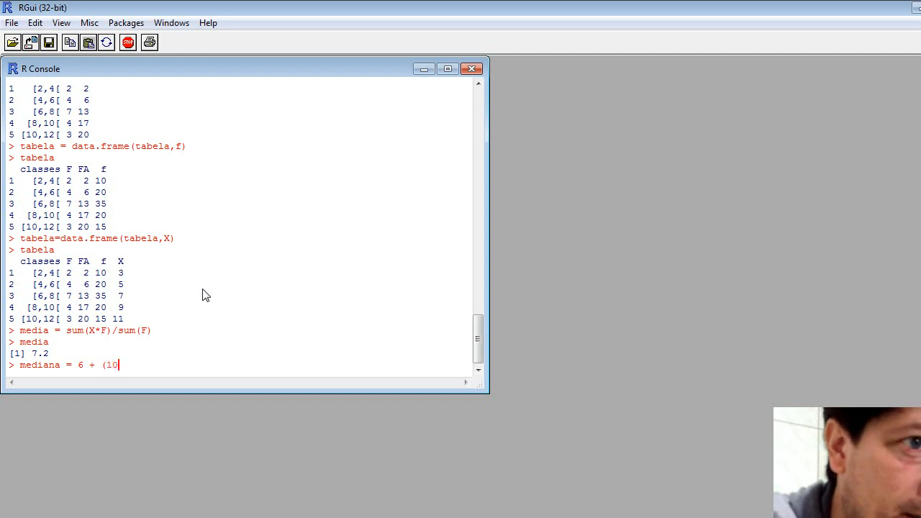
type(" -")
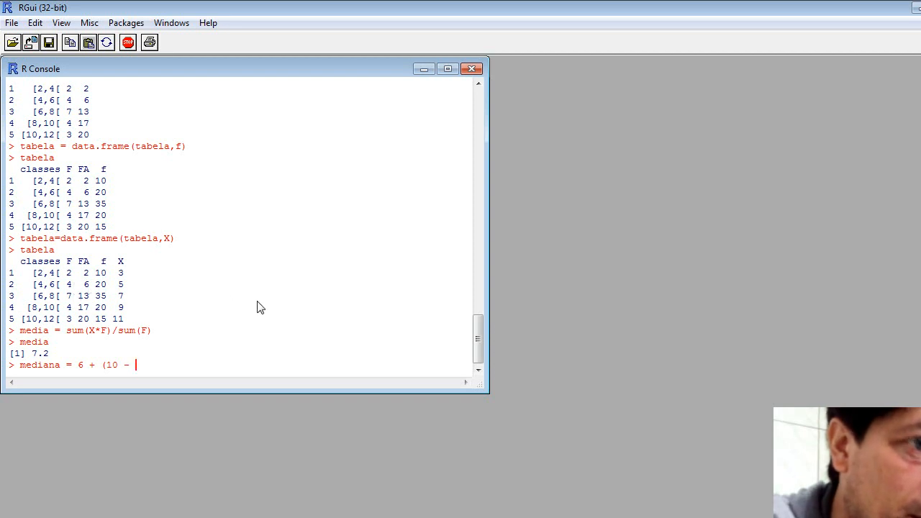
type("6")
type(")8")
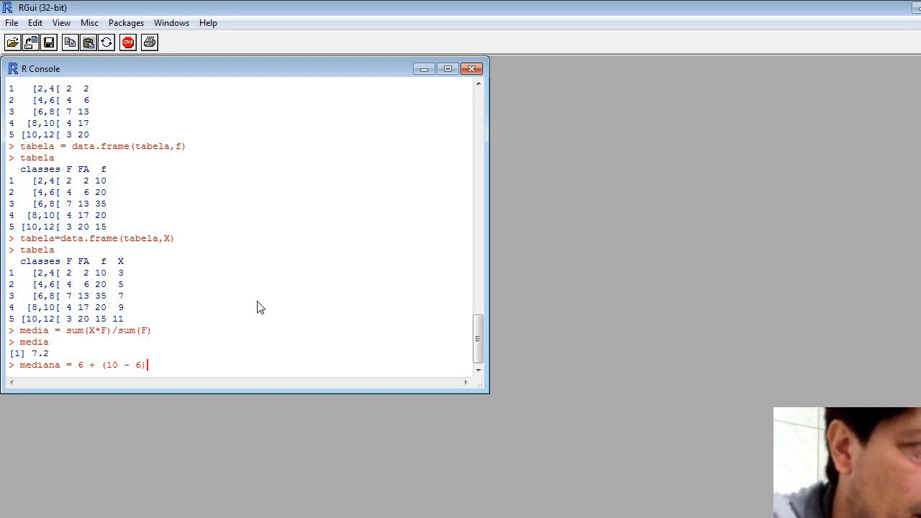
key("BackSpace")
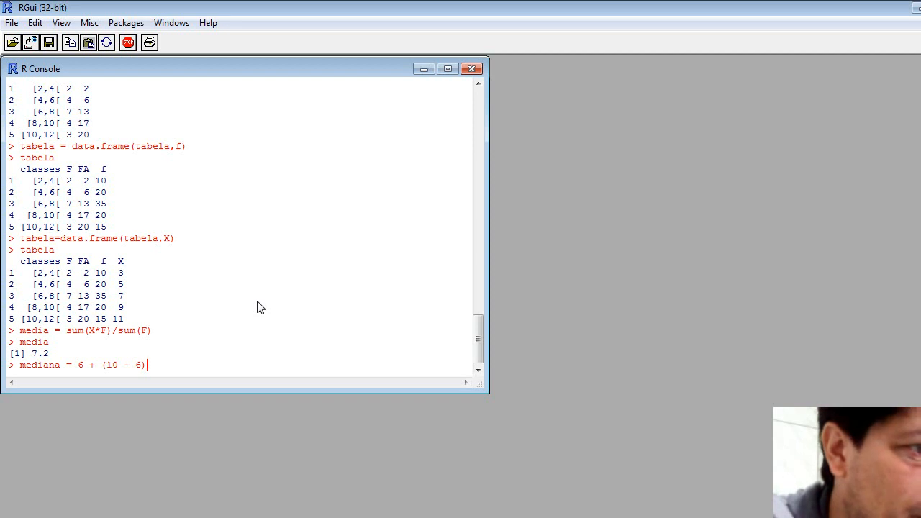
type("*")
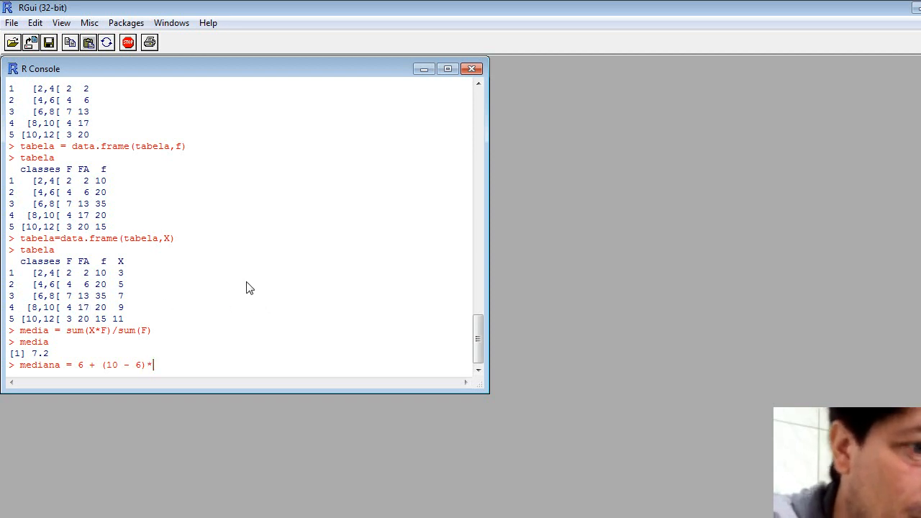
type("2/")
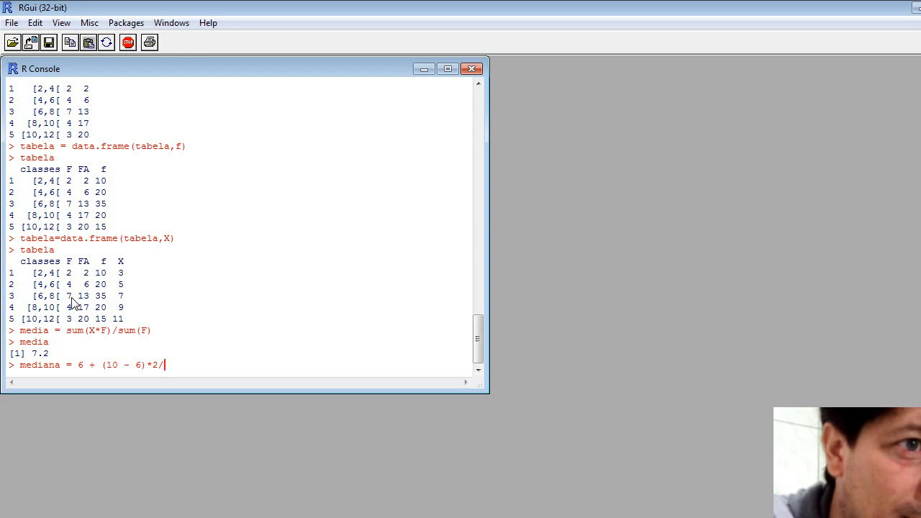
type("7")
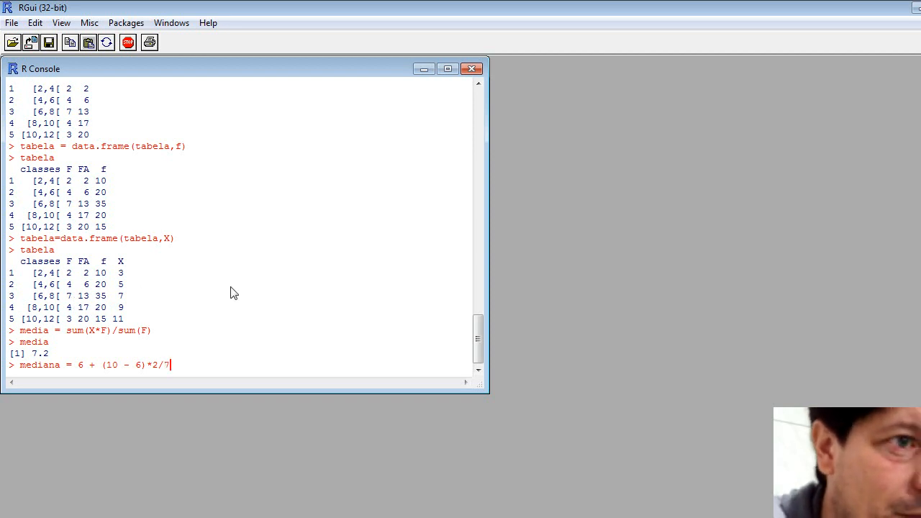
key("Return")
type("media")
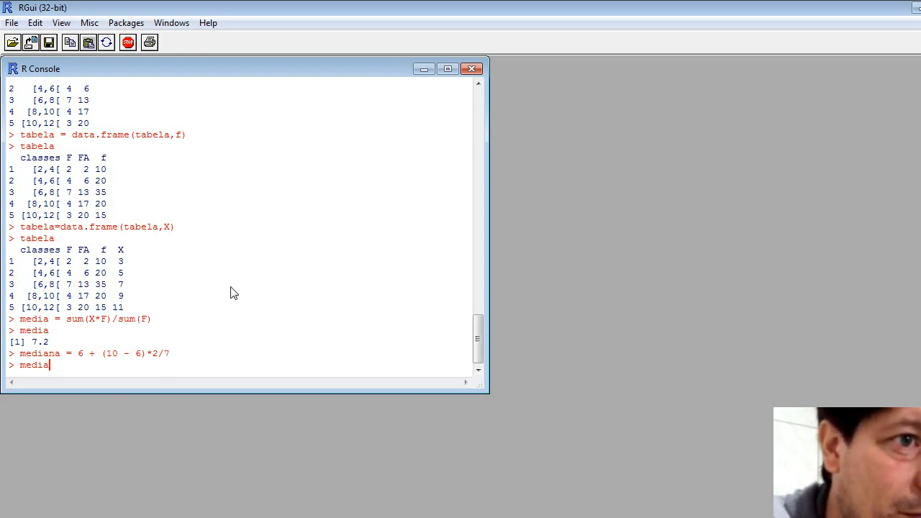
type("na")
key("Return")
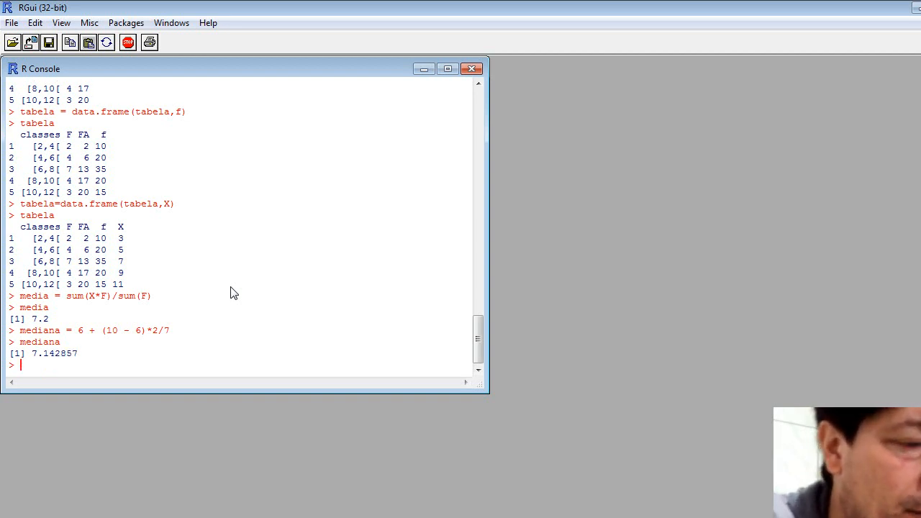
Compute the grouped-data mode with moda = 6 + (3/(3+3))*2, and print moda
type("moda =")
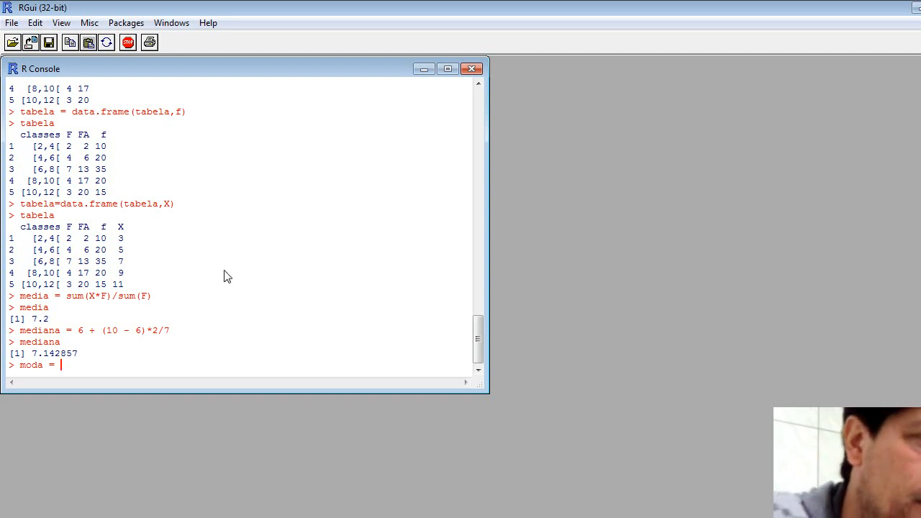
type("6 + ")
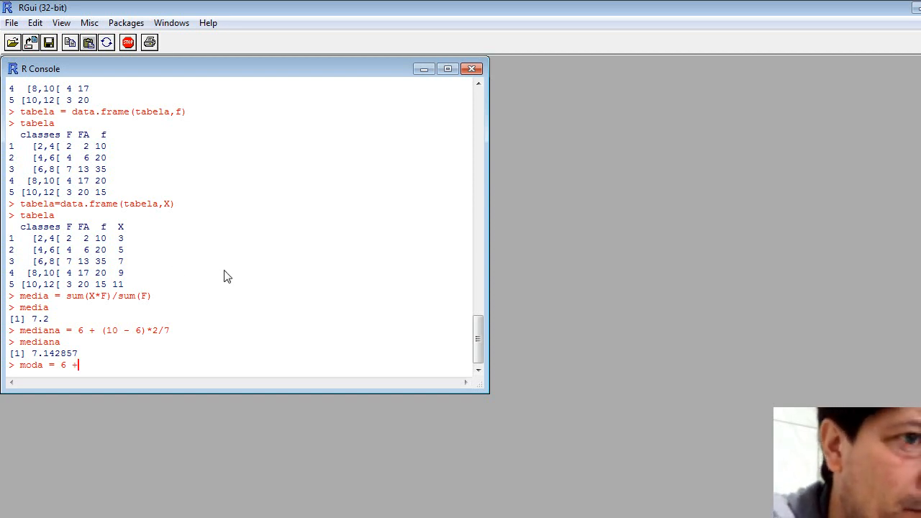
type("(")
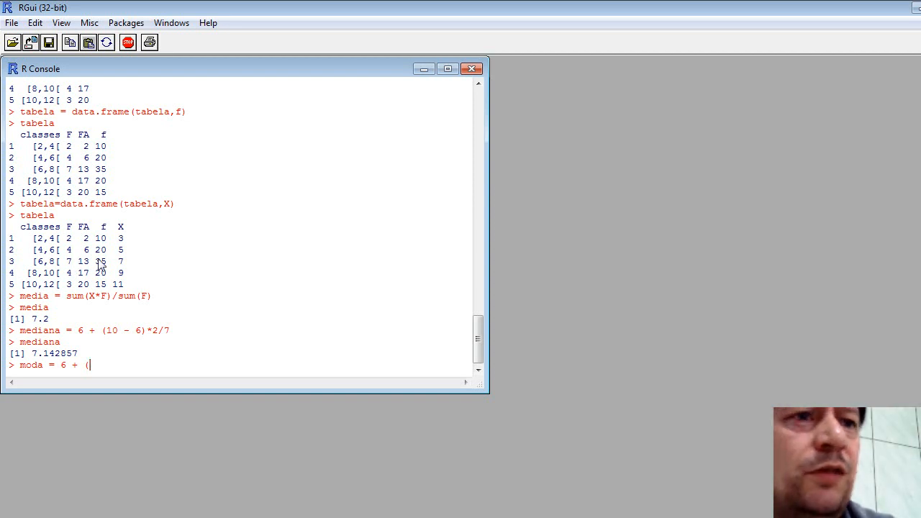
type("3")
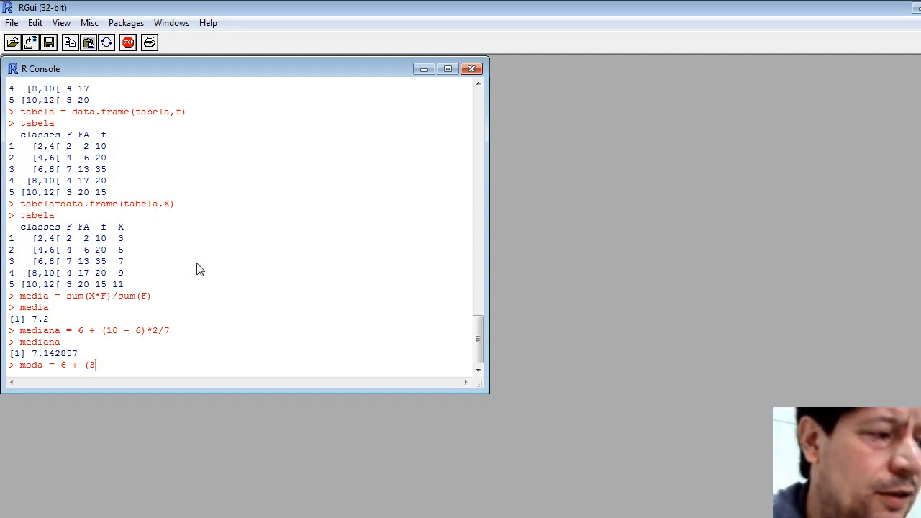
type("/(")
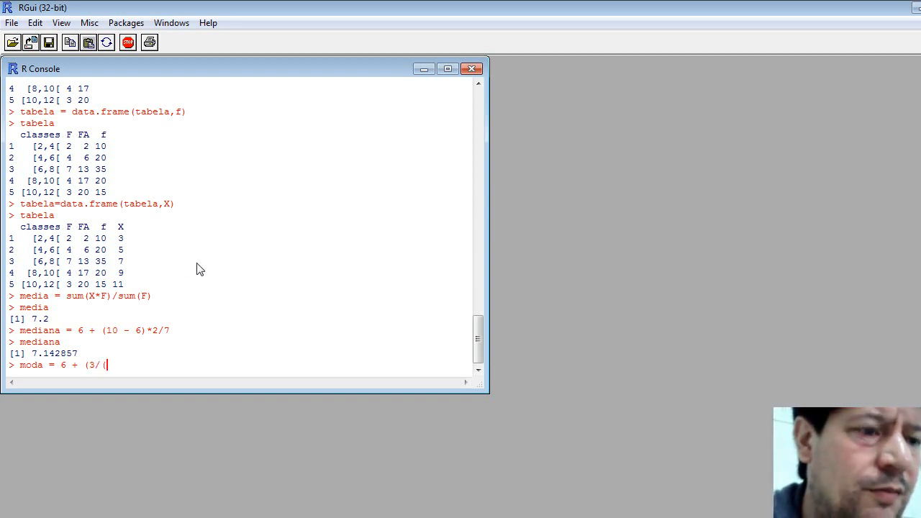
type("3+")
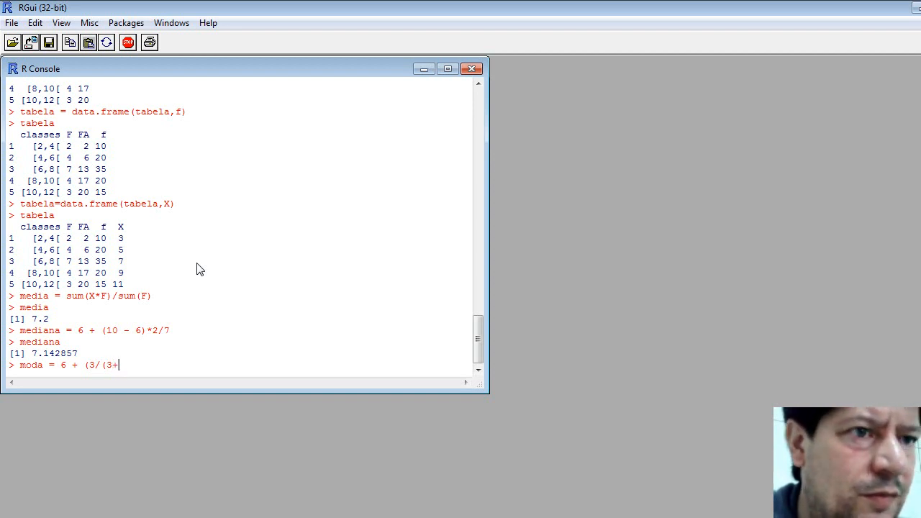
type("3))")
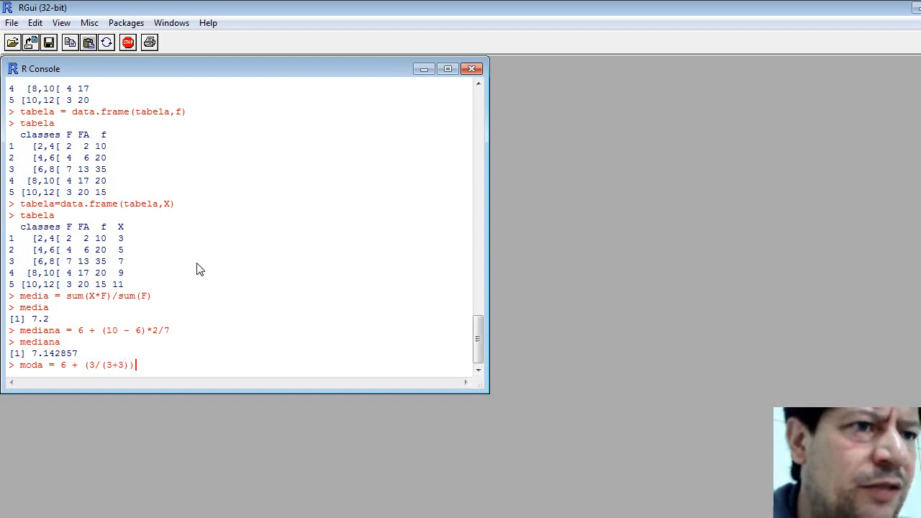
type("*")
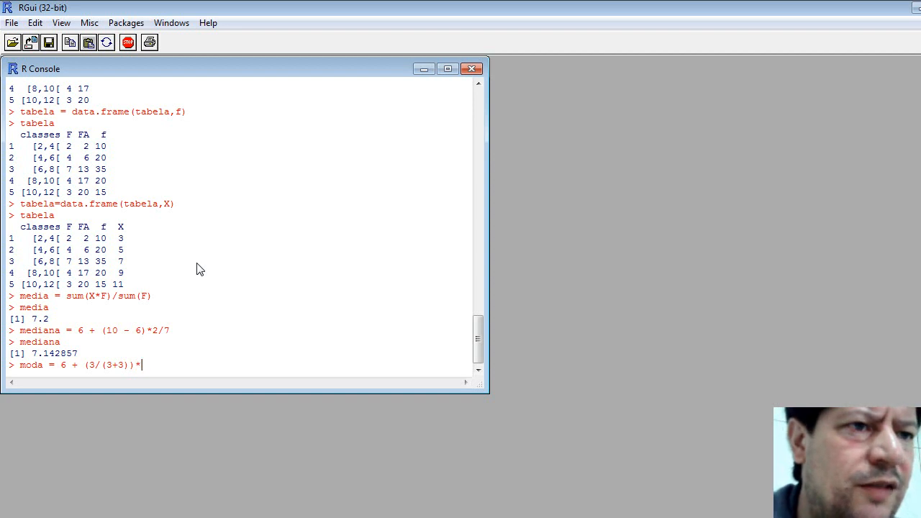
type("2")
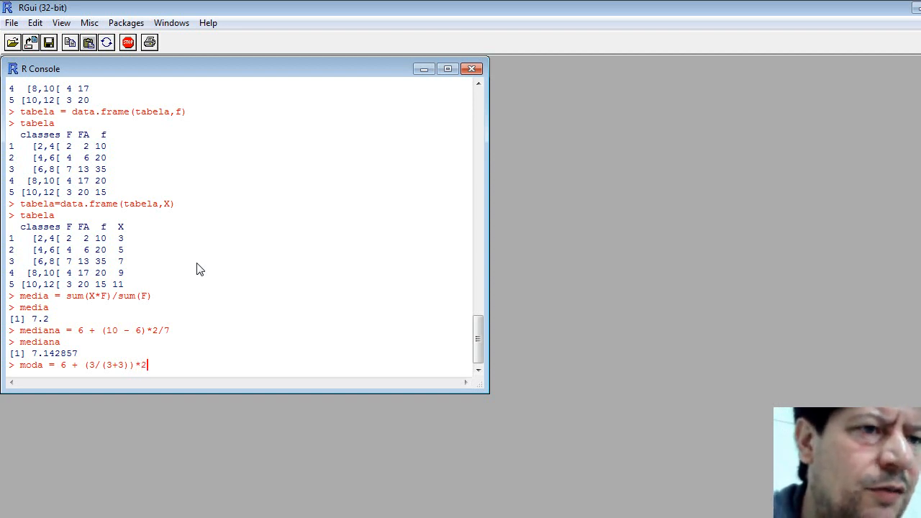
key("Return")
type("moda")
key("Return")
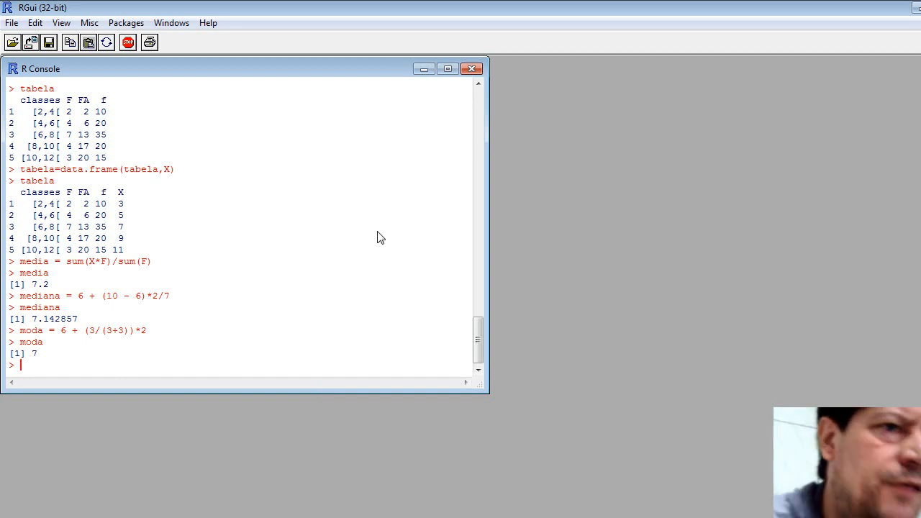
Compute the variance with variancia = sum((X - 7.2)^2)/19, and print variancia
type("varia")
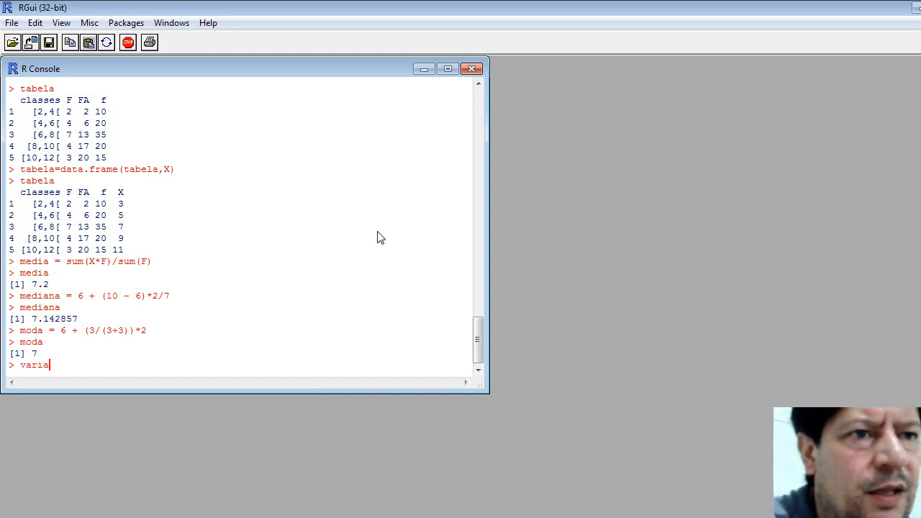
type("ncia =")
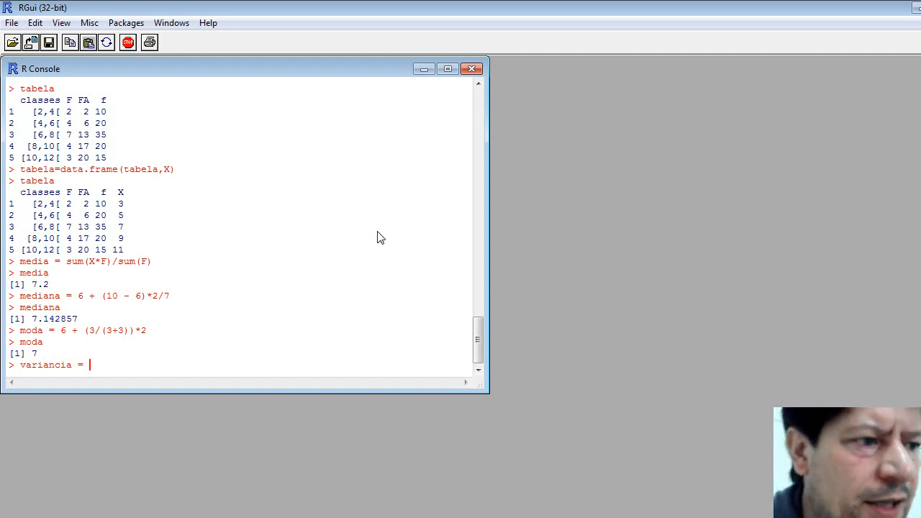
type(" (")
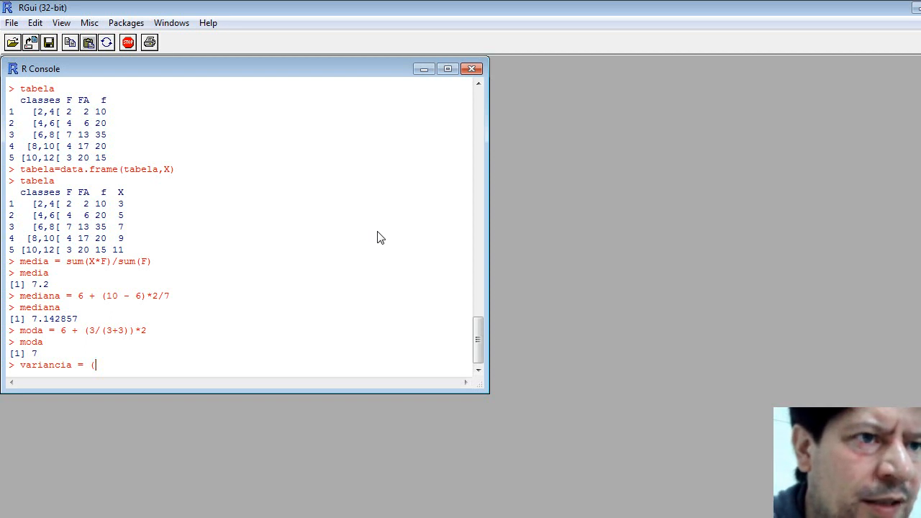
key("BackSpace")
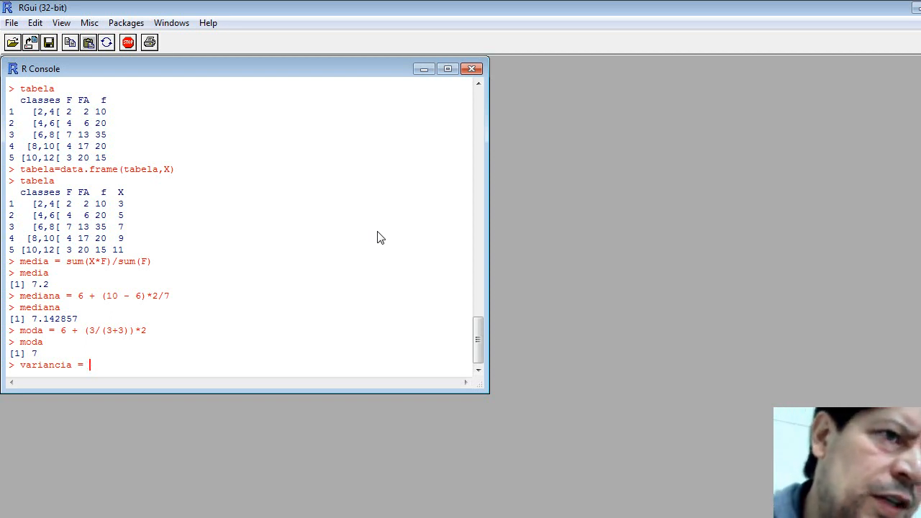
type("sum(")
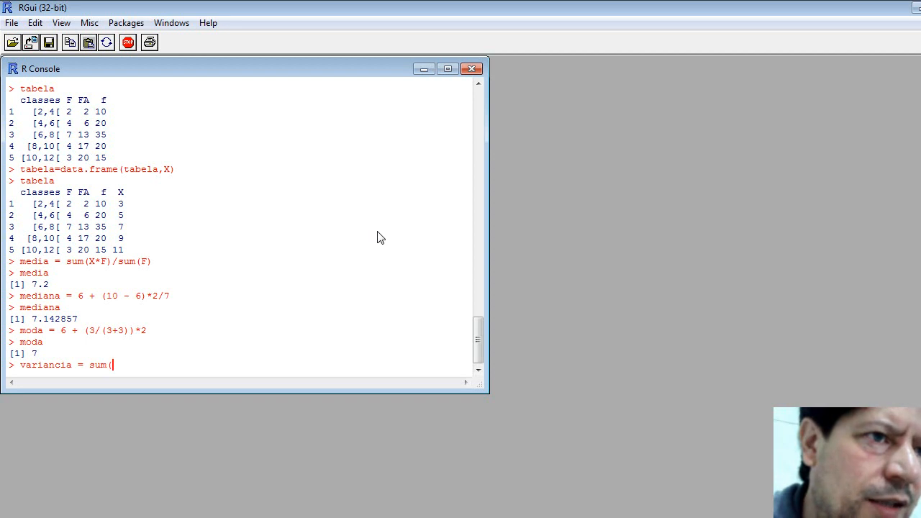
type("(")
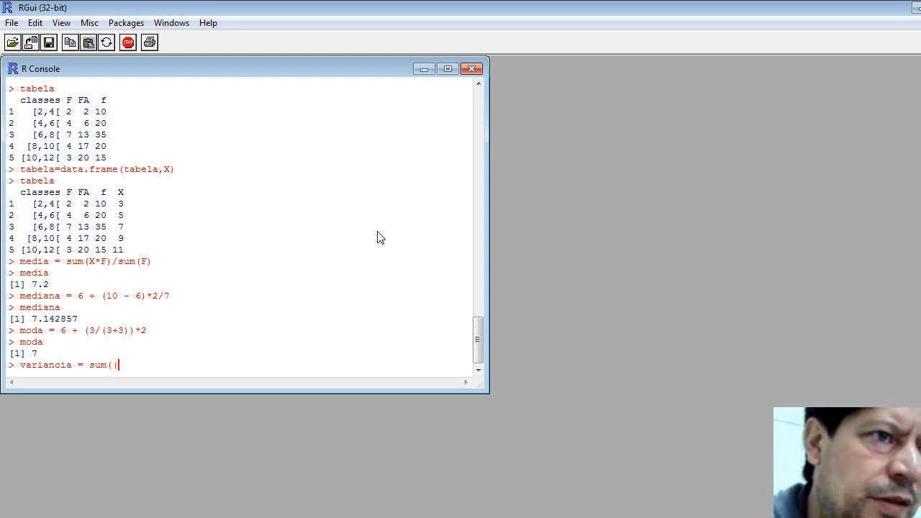
type("X")
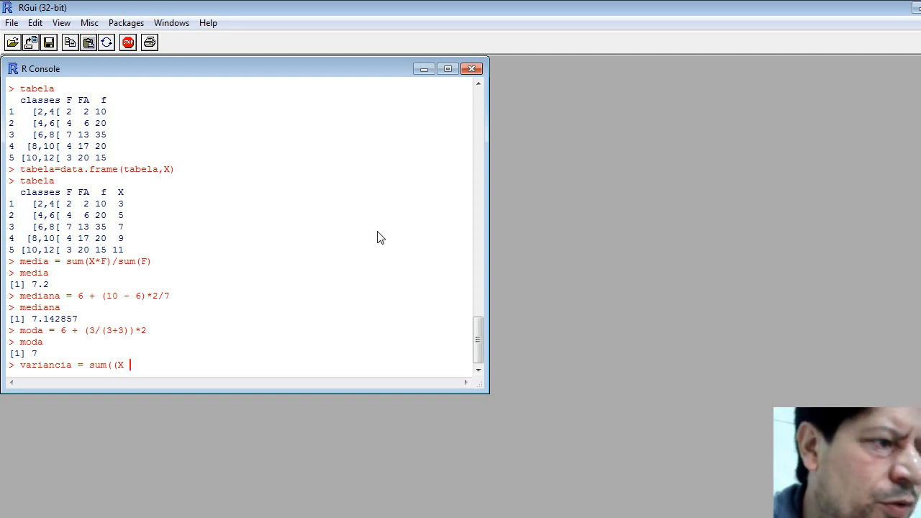
type(" - 7.2)")
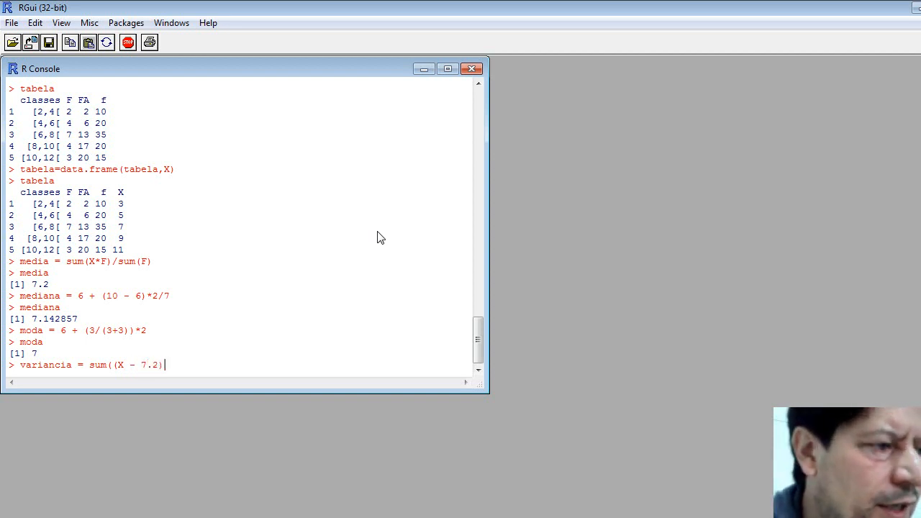
type("^2")
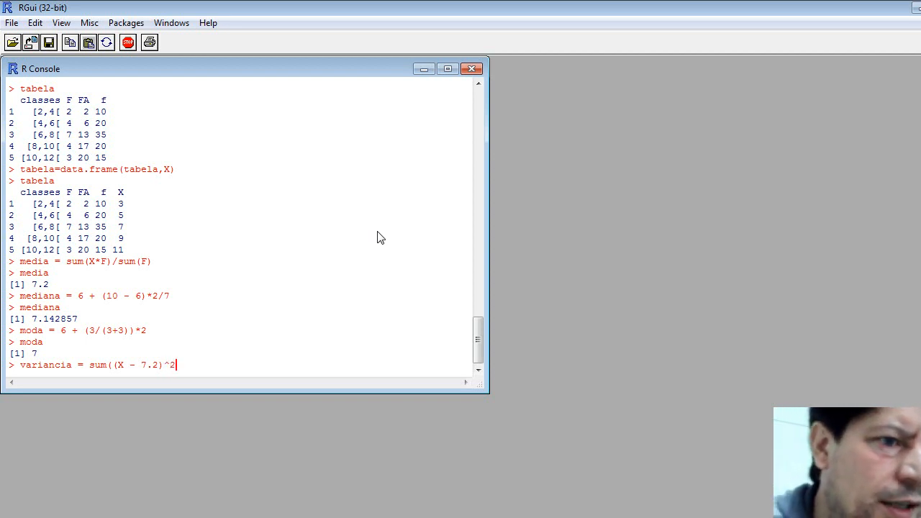
type(")")
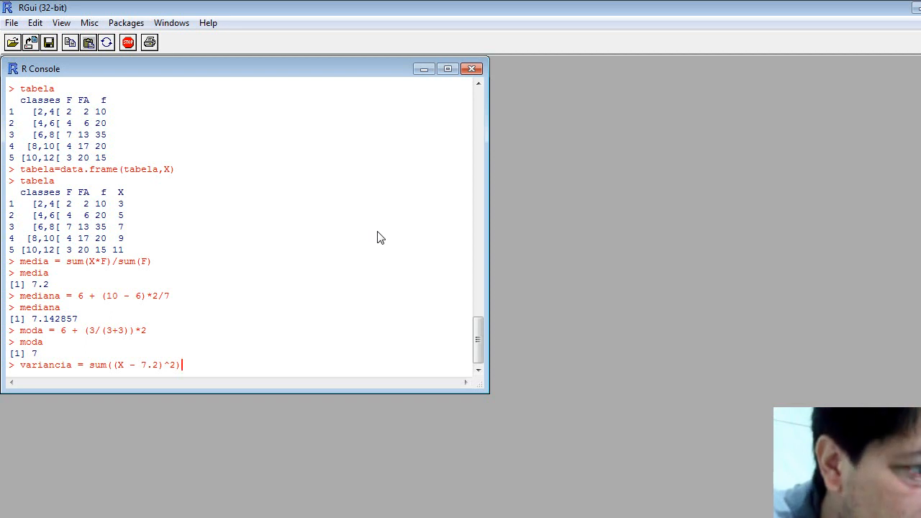
type("/")
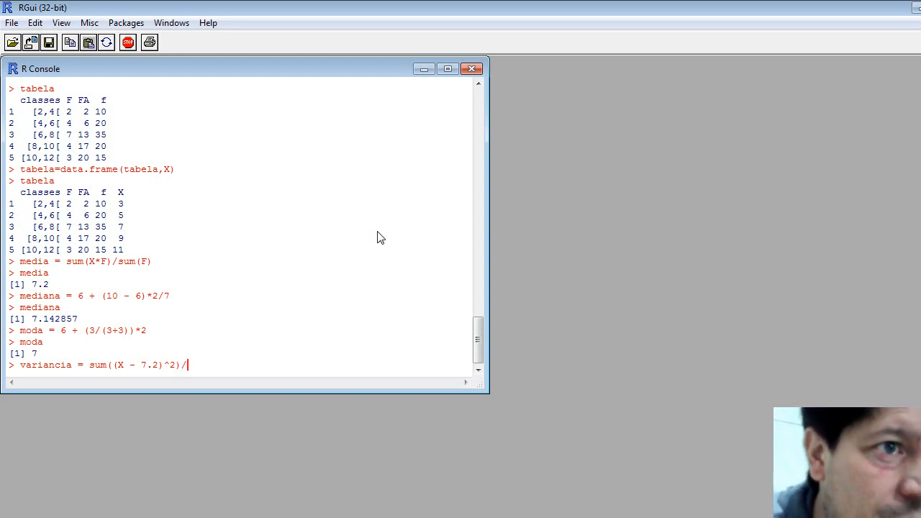
type("19")
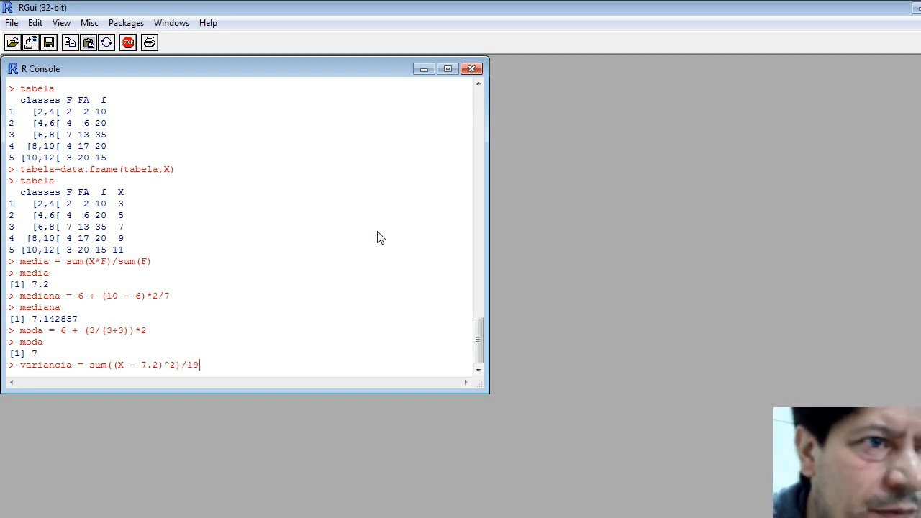
key("Return")
type("varianc")
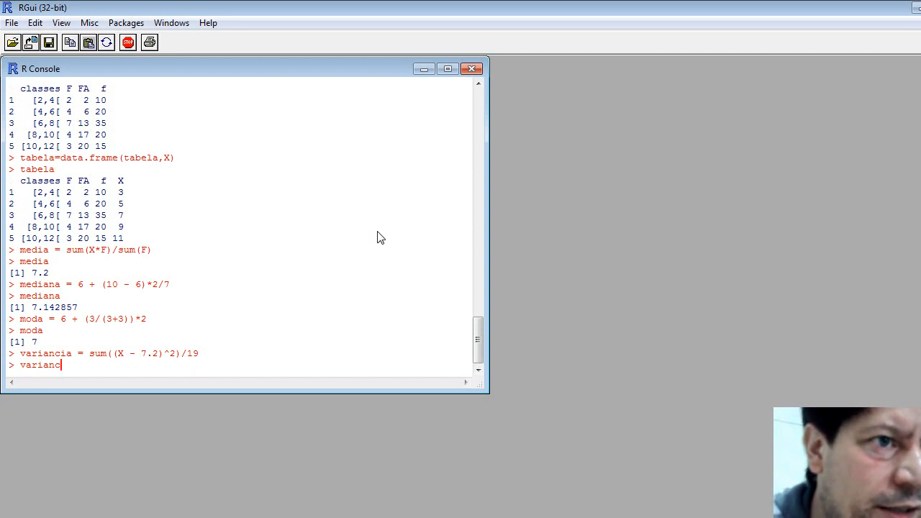
type("ia")
key("Return")
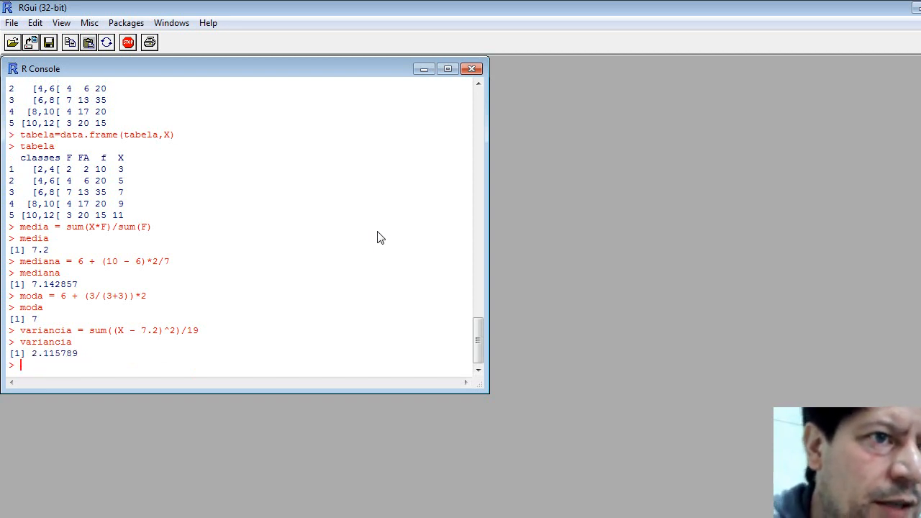
Compute the standard deviation with desp = sqrt(variancia), and print desp
type("desp")
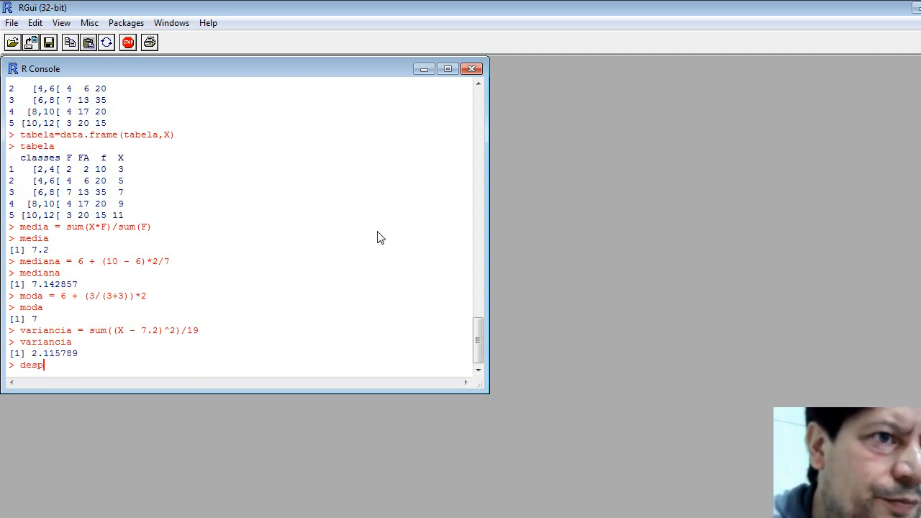
type(" =")
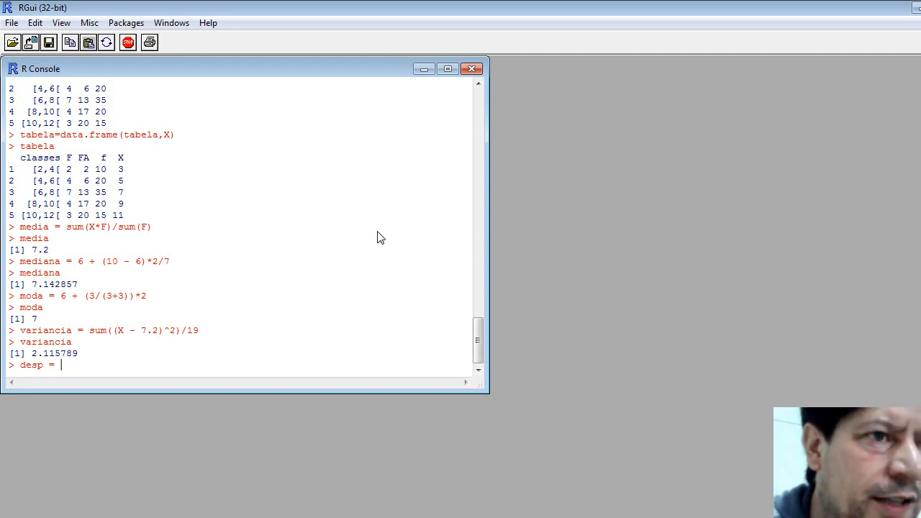
type(" sq")
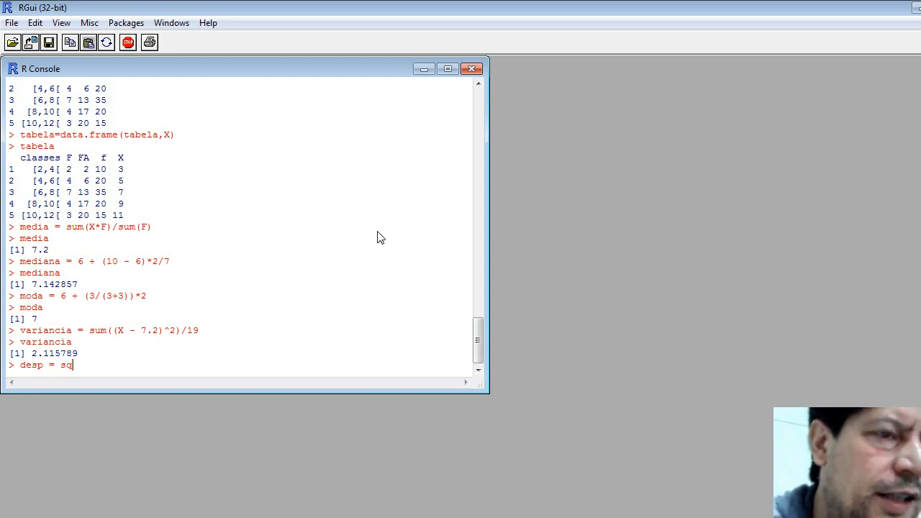
type("rt(")
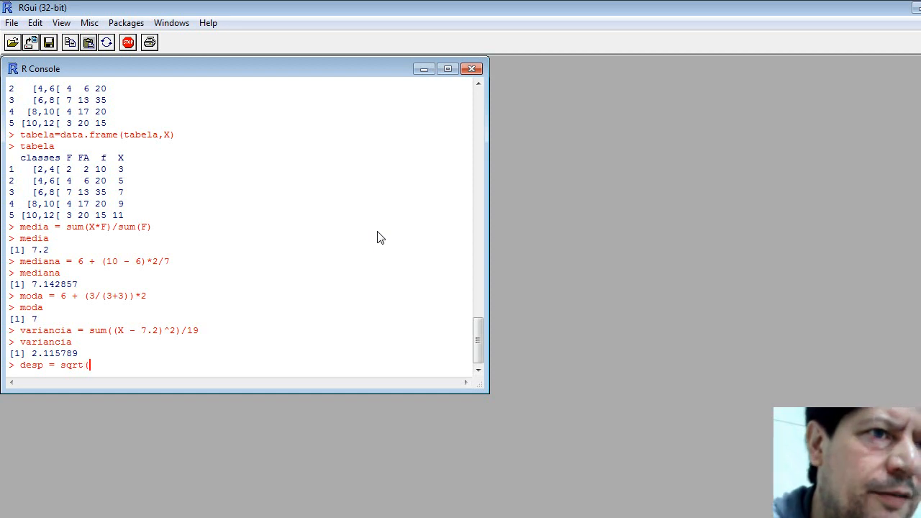
type("variancia)")
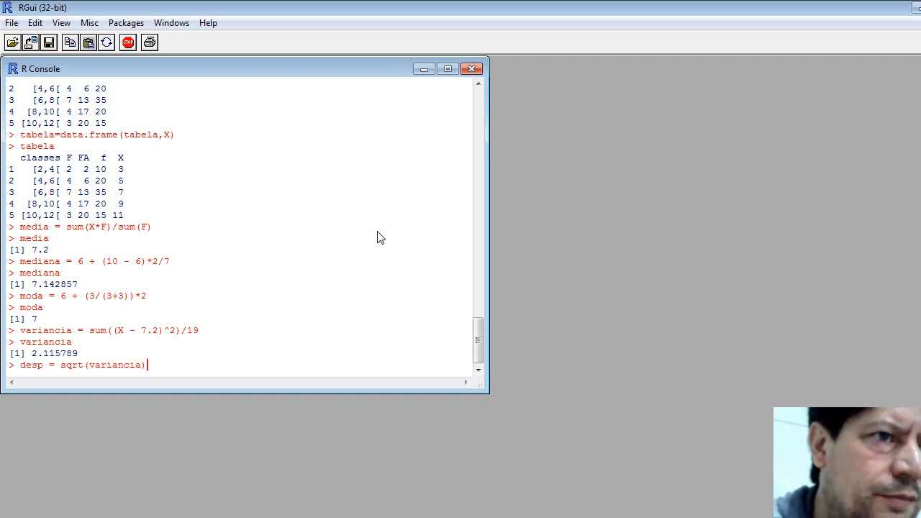
key("Return")
type("d")
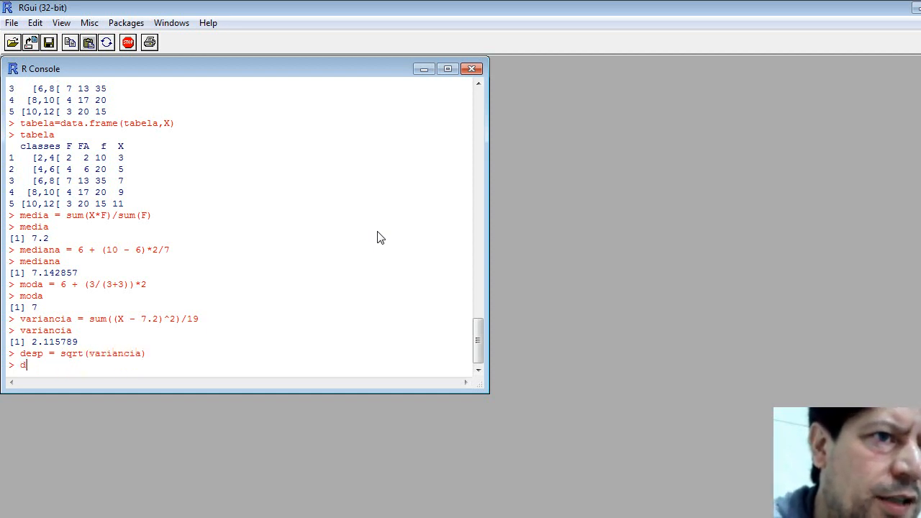
type("esp")
key("Return")
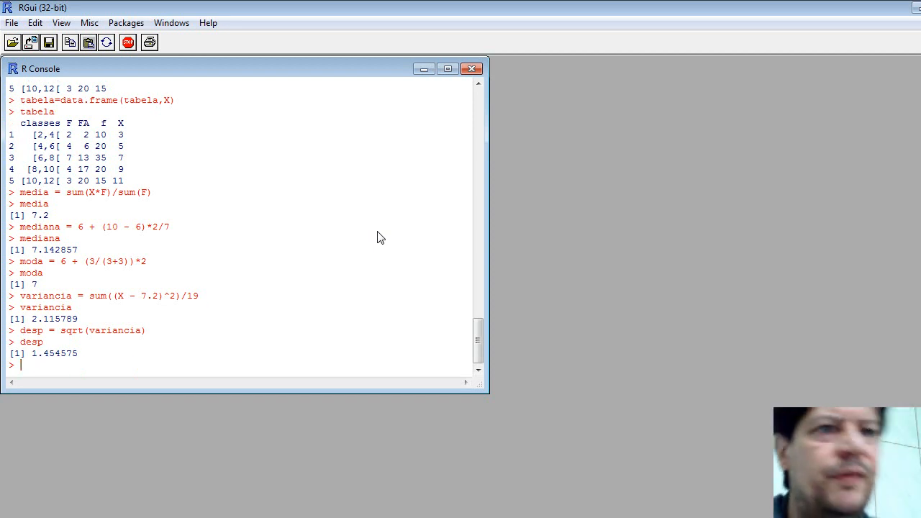
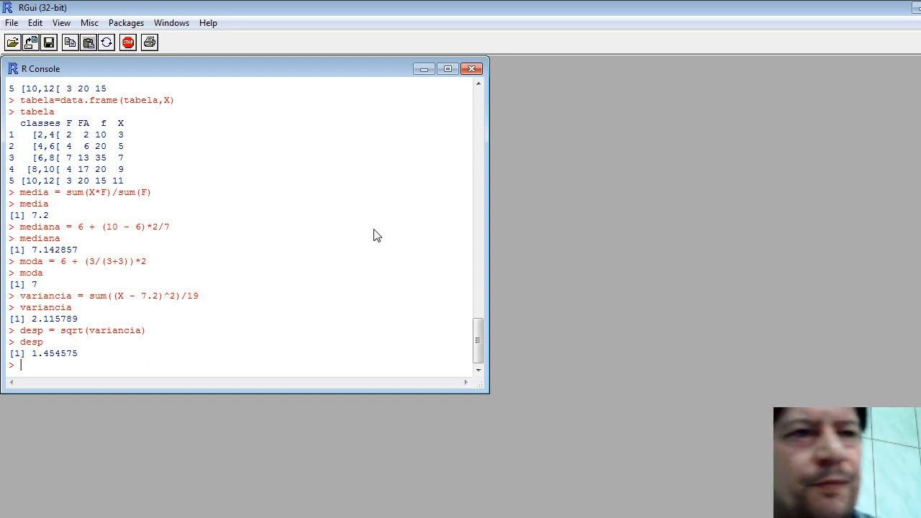
Create the expanded data vector with dados = c(rep(3,2),rep(5,4),rep(7,7),rep(9,4))
type("dados")
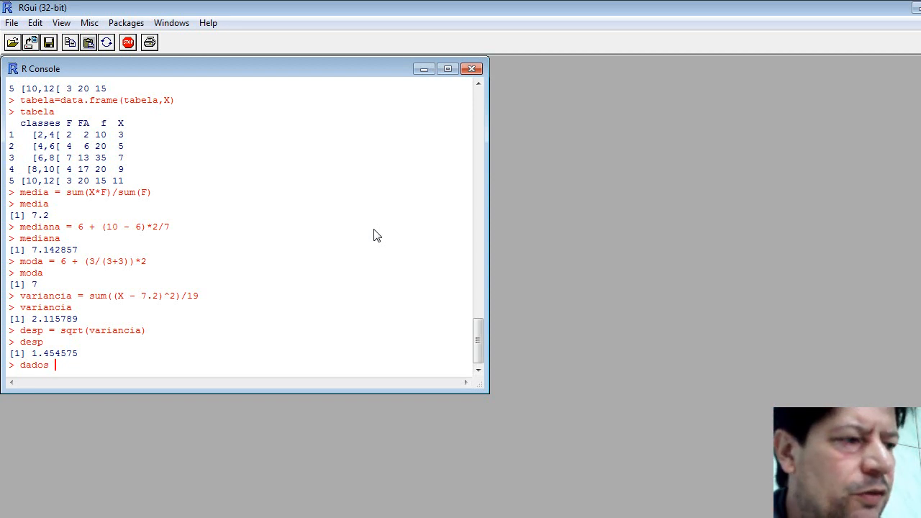
type(" =")
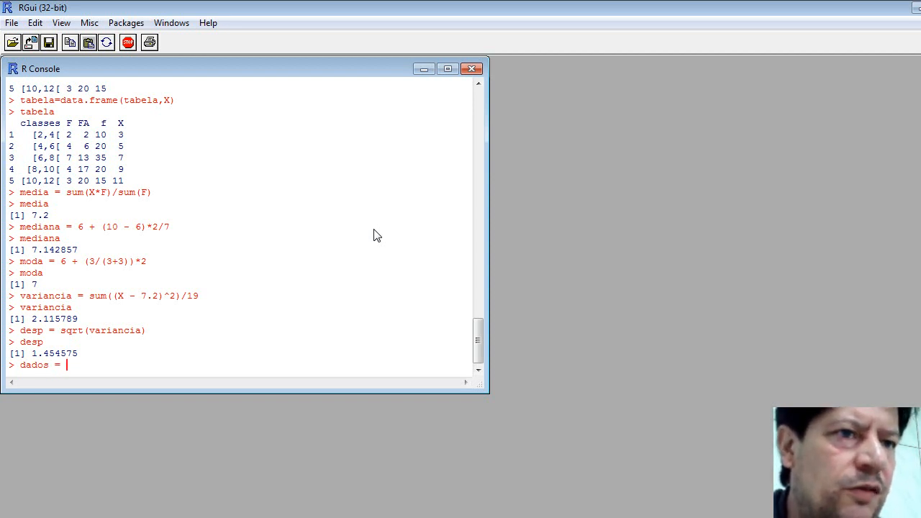
type(" c(")
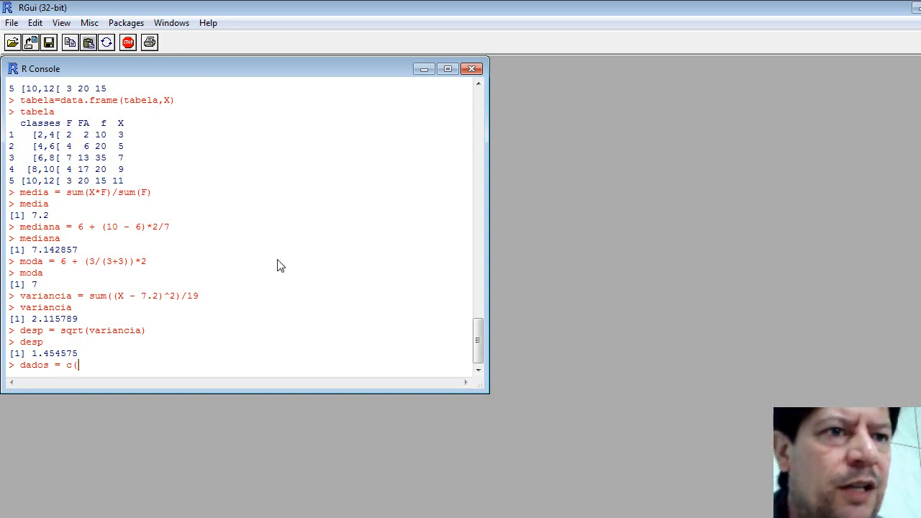
type("re")
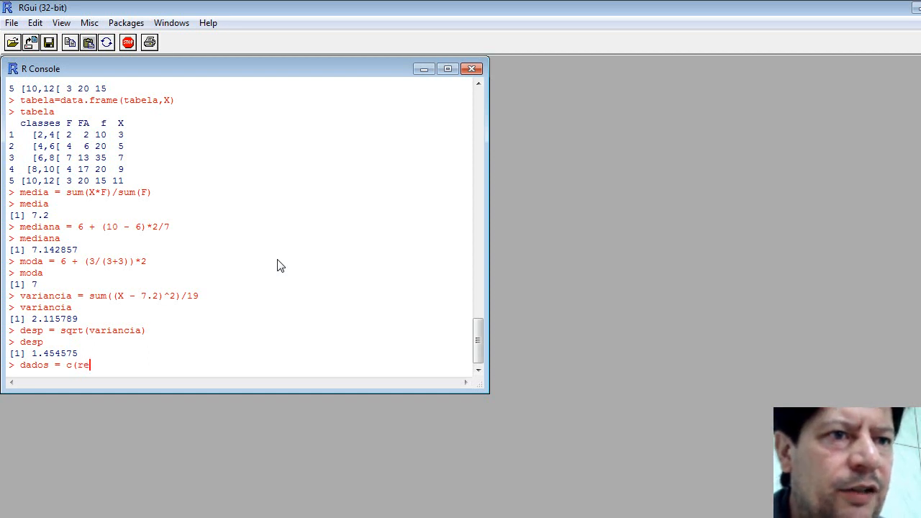
type("p(")
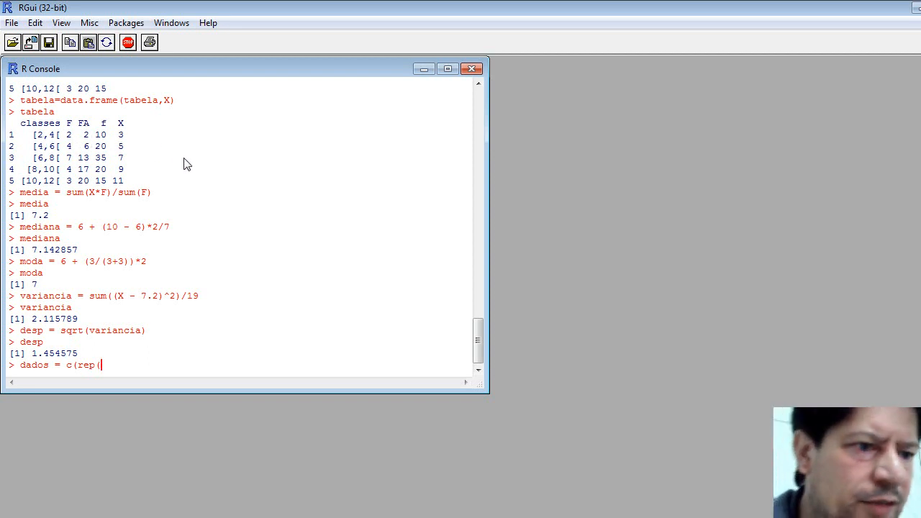
type("3")
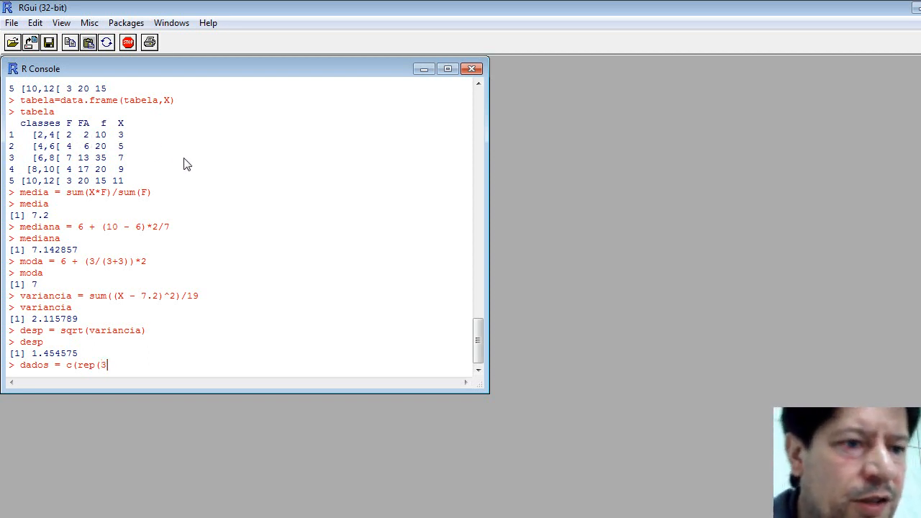
type(",2),rep(")
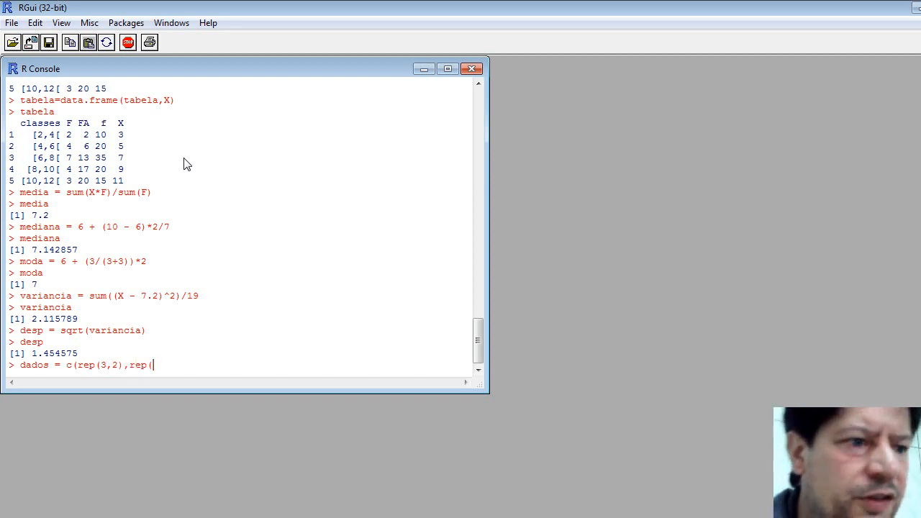
type("5,")
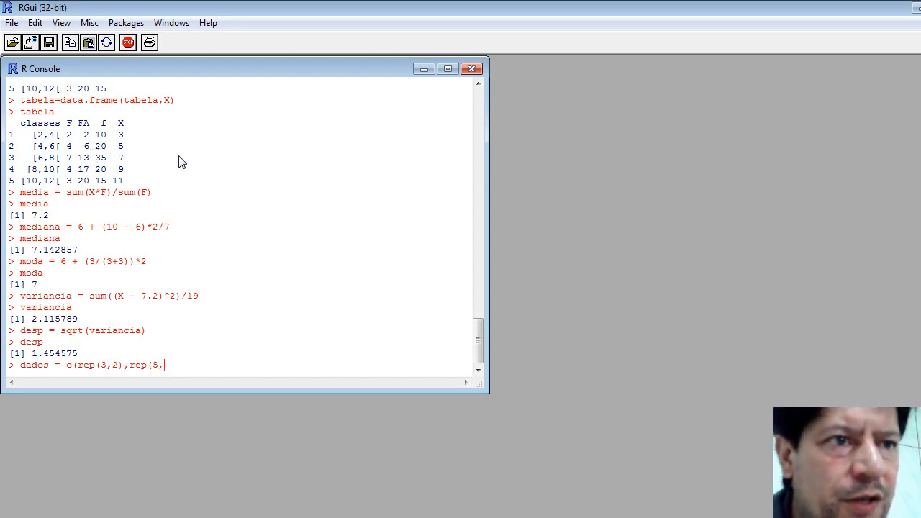
type("4),re")
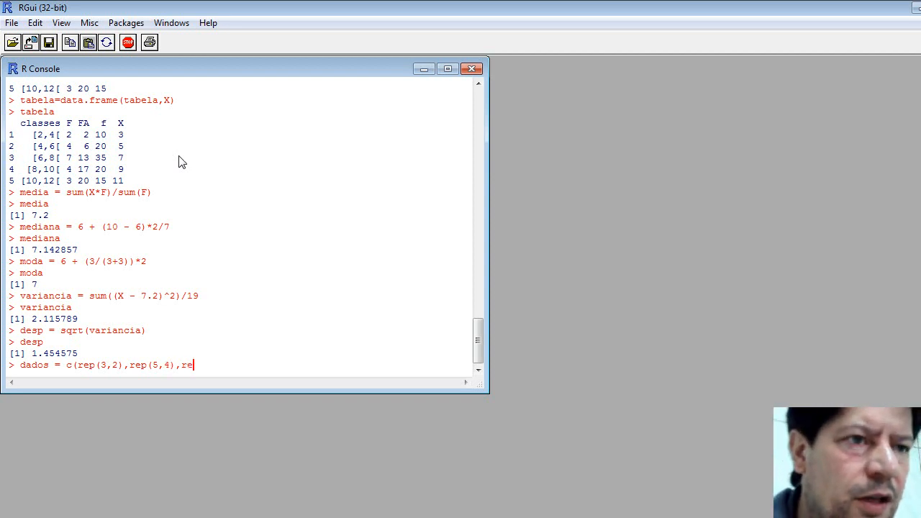
type("p(")
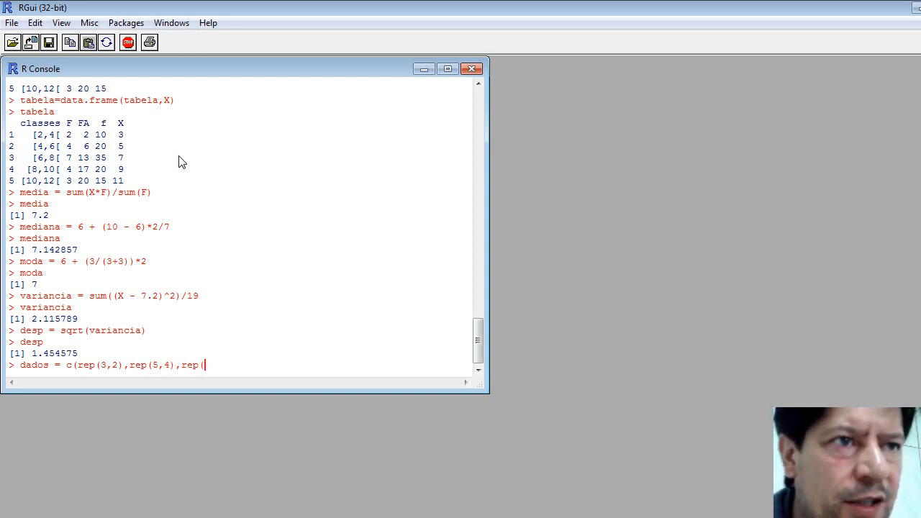
type("7")
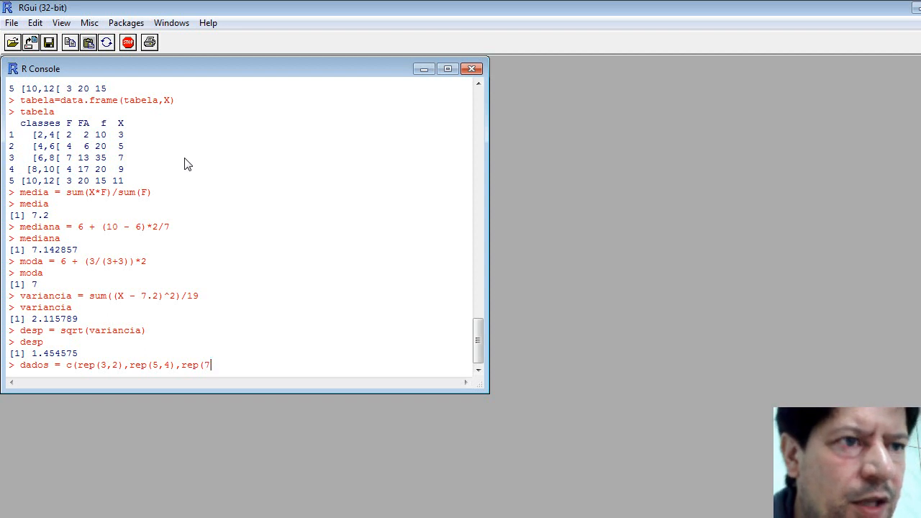
type(",")
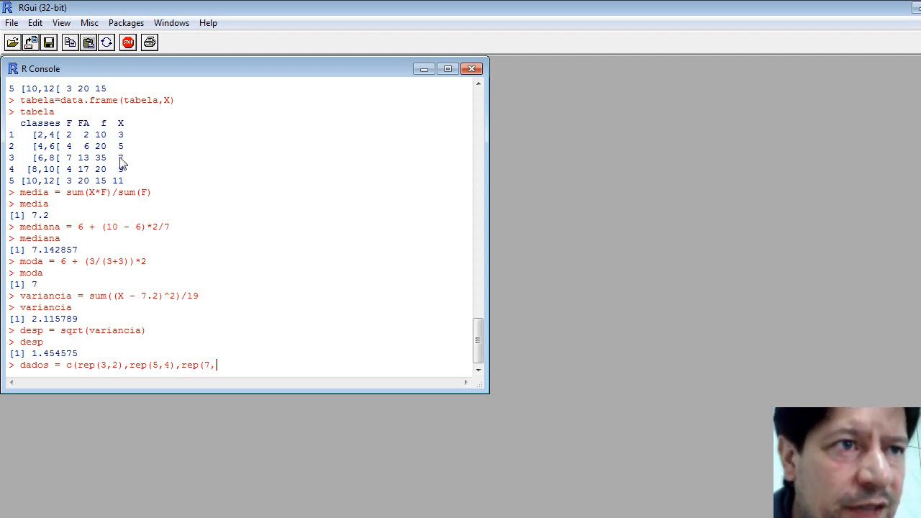
type("7")
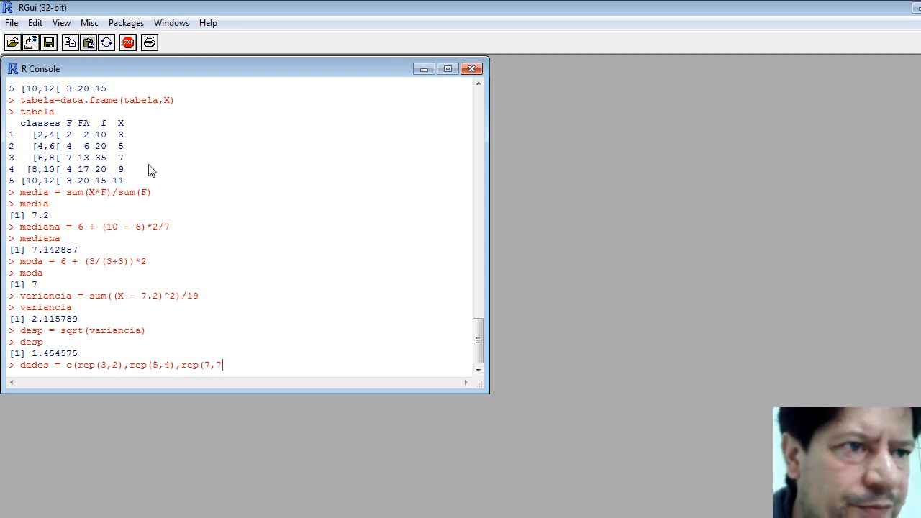
type("),rep(")
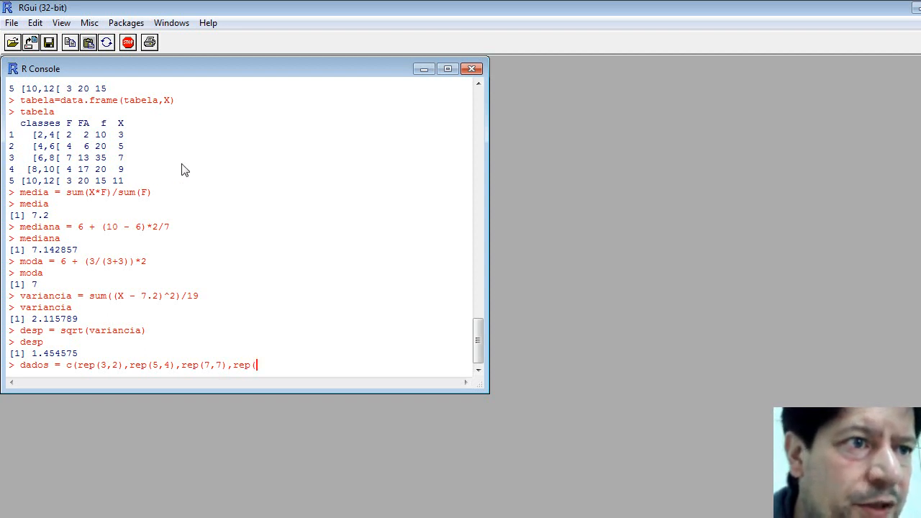
type("9,4))")
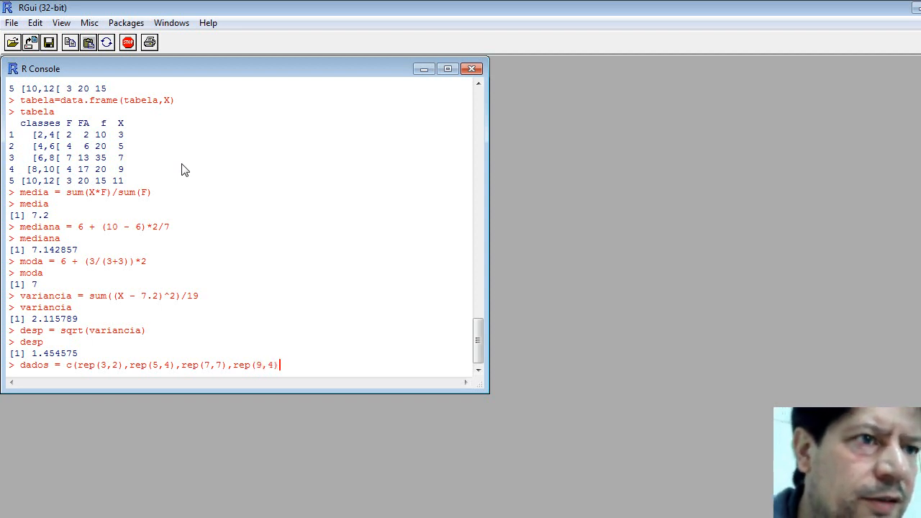
key("Return")
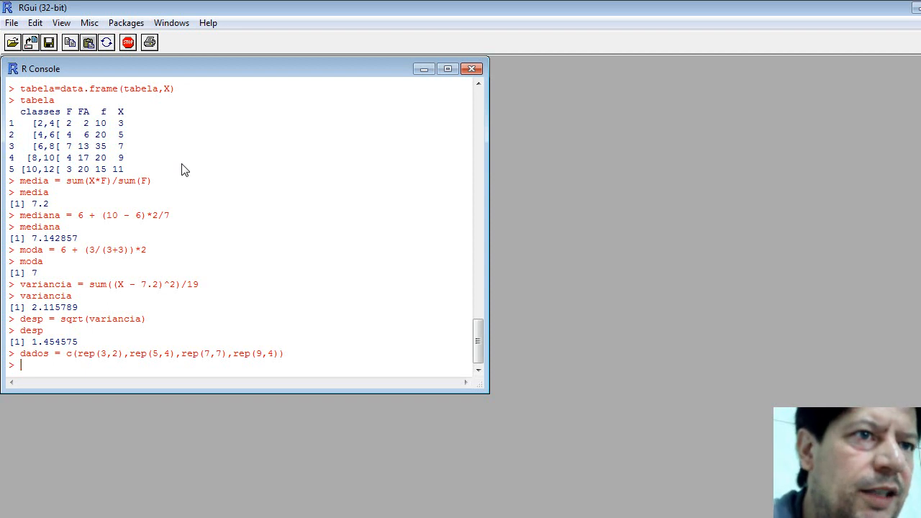
Check the number of elements with length(dados) and the total frequency with sum(F)
type("length")
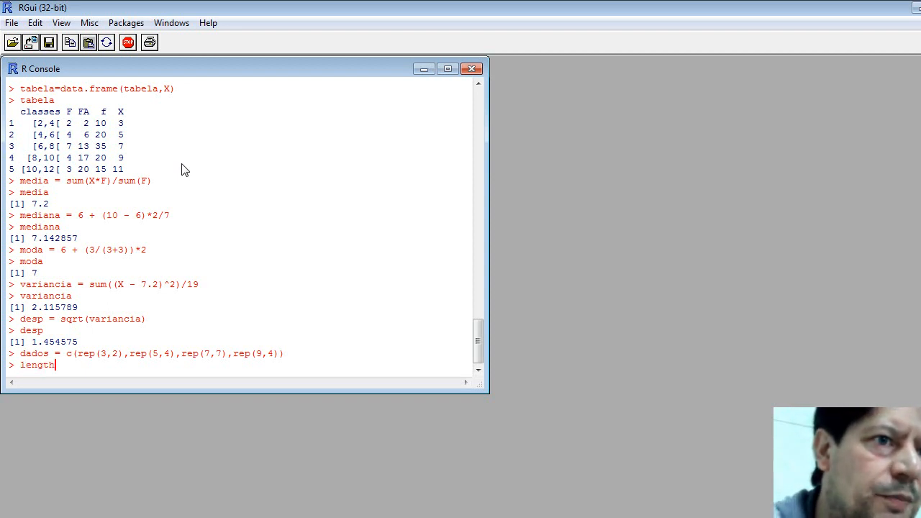
type("(dados)")
key("Return")
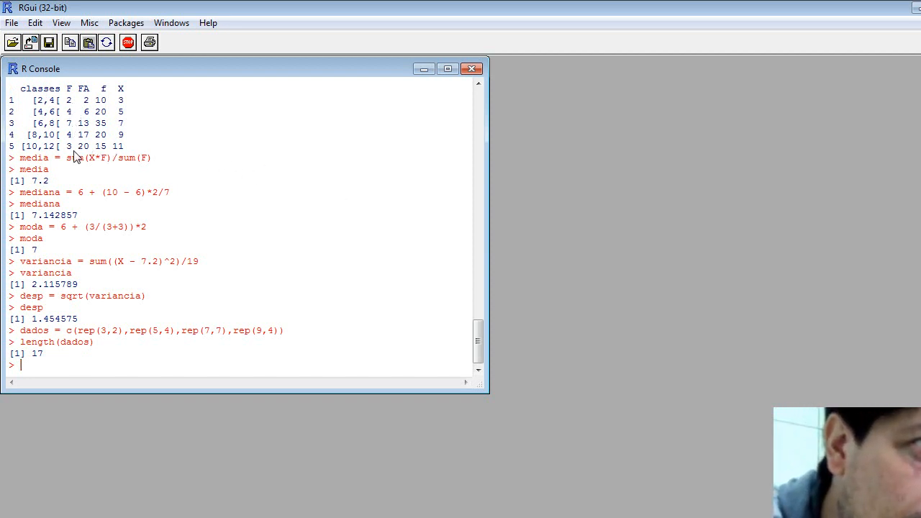
type("su")
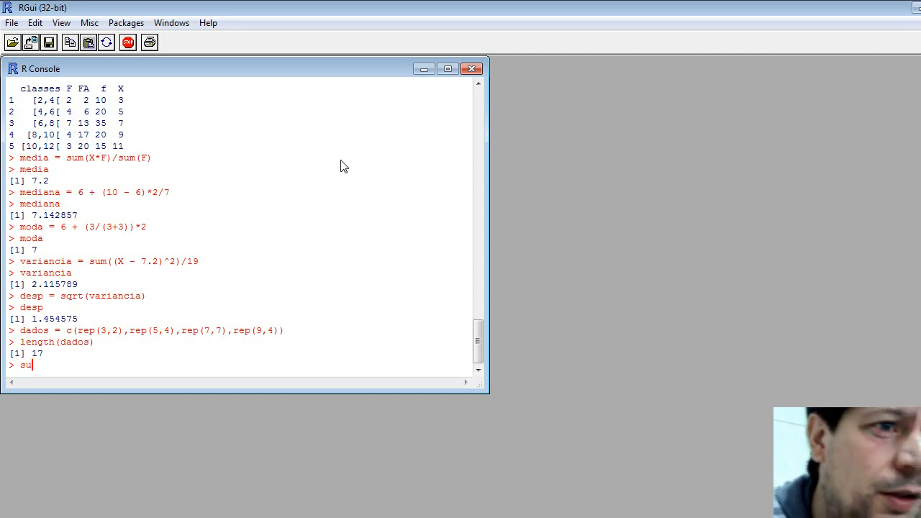
type("m(F)")
key("Return")
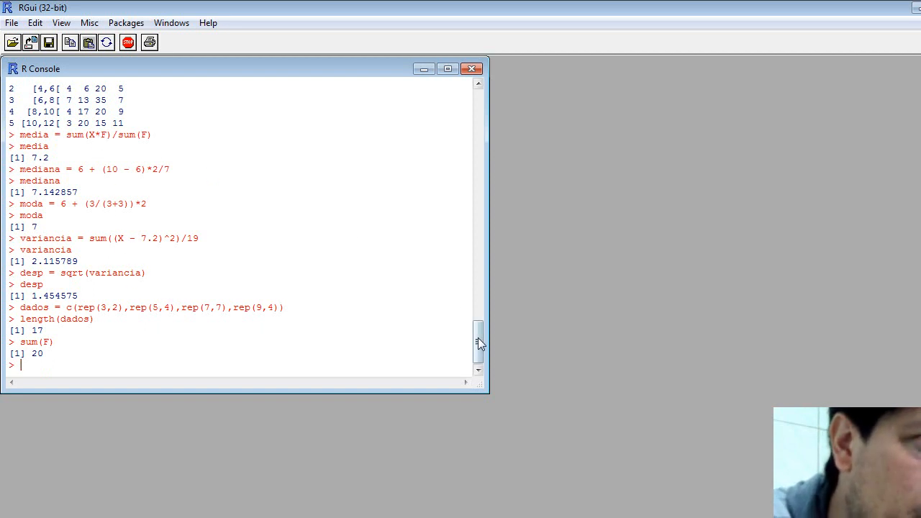
Print the frequency table tabela, and begin redefining the data vector with dados = c(rep(
type("tabela")
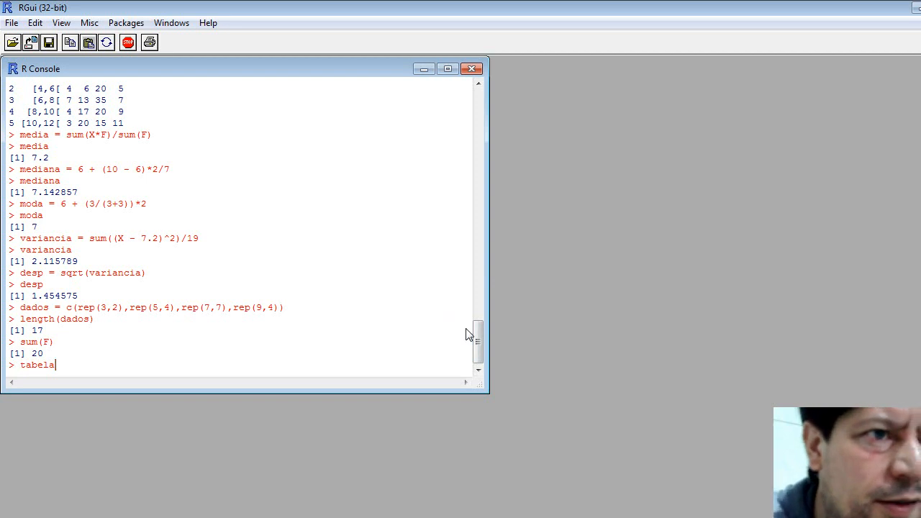
key("Return")
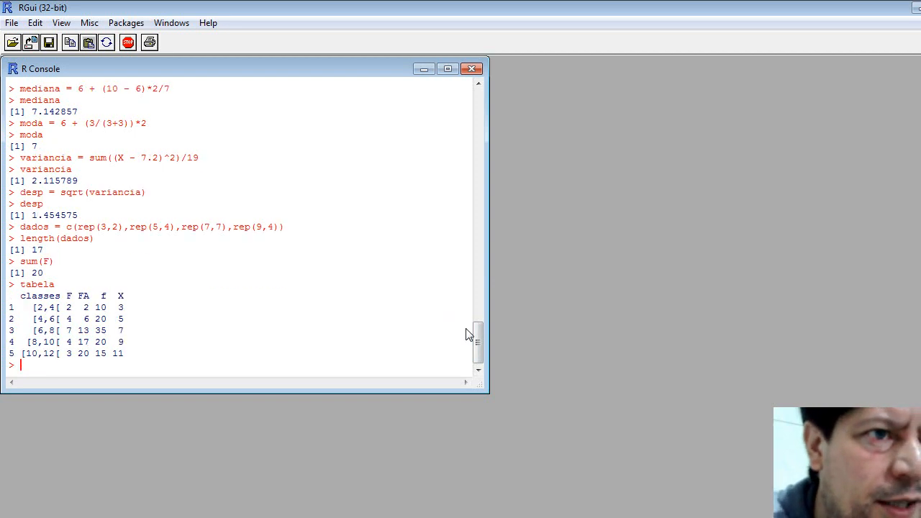
type("dados =")
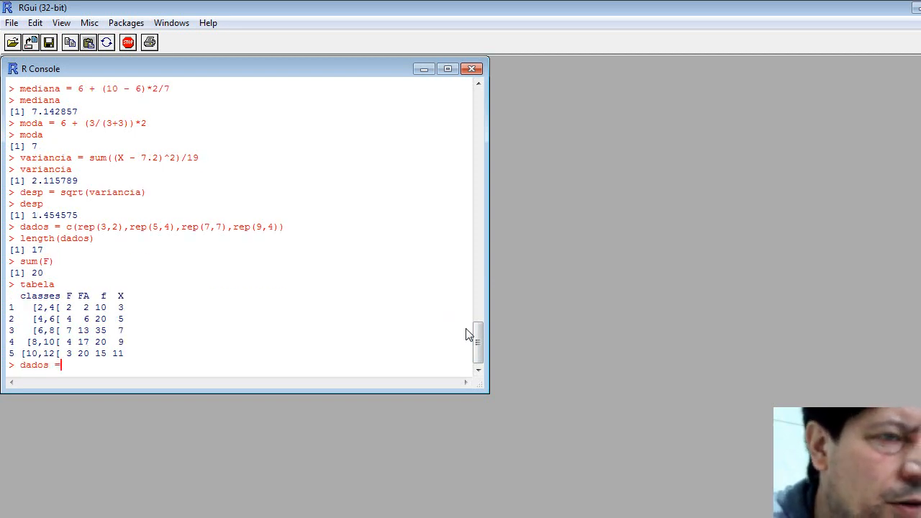
type(" c(")
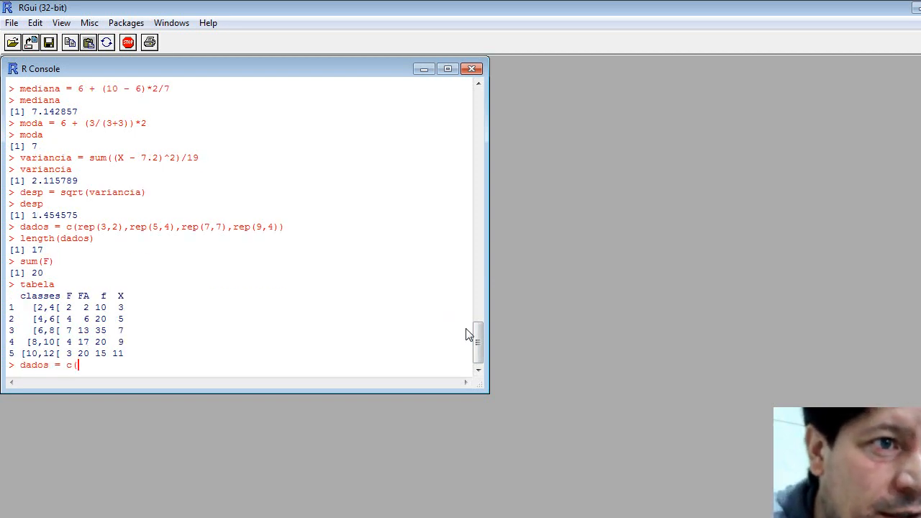
type("rep(")
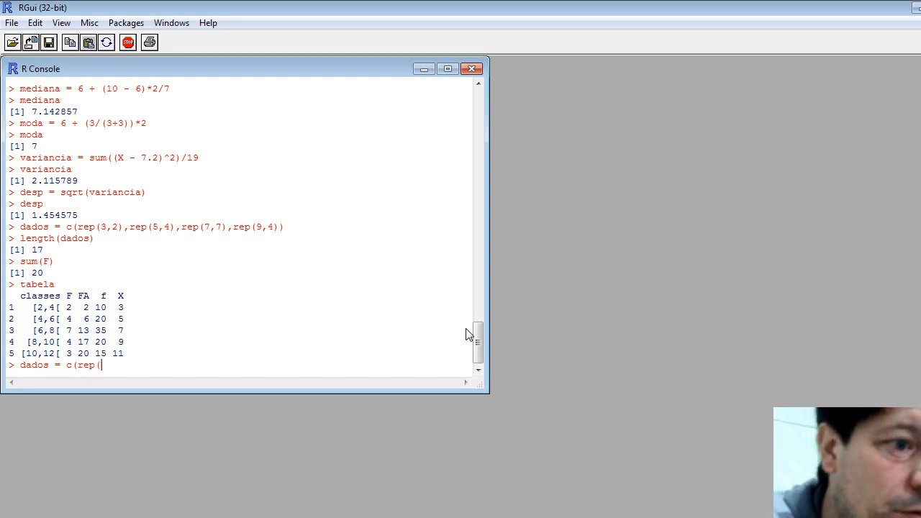
type("3,2),")
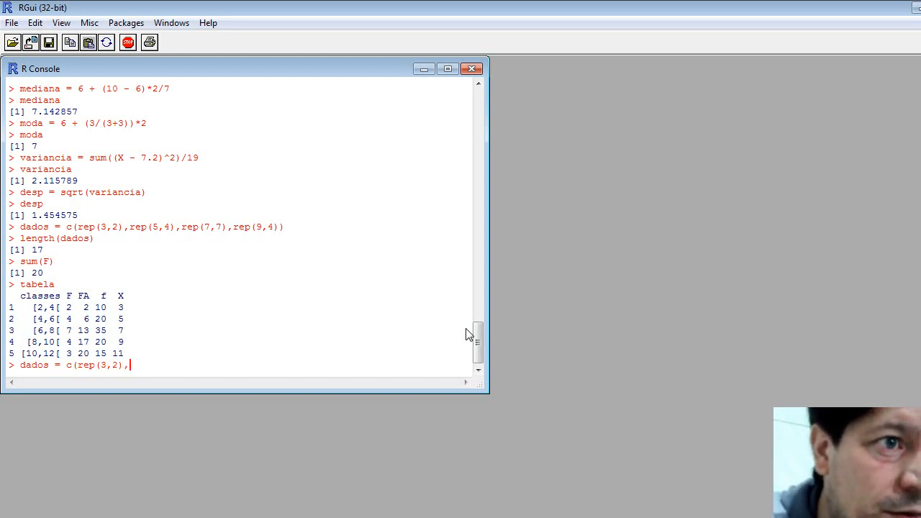
type("rep(5")
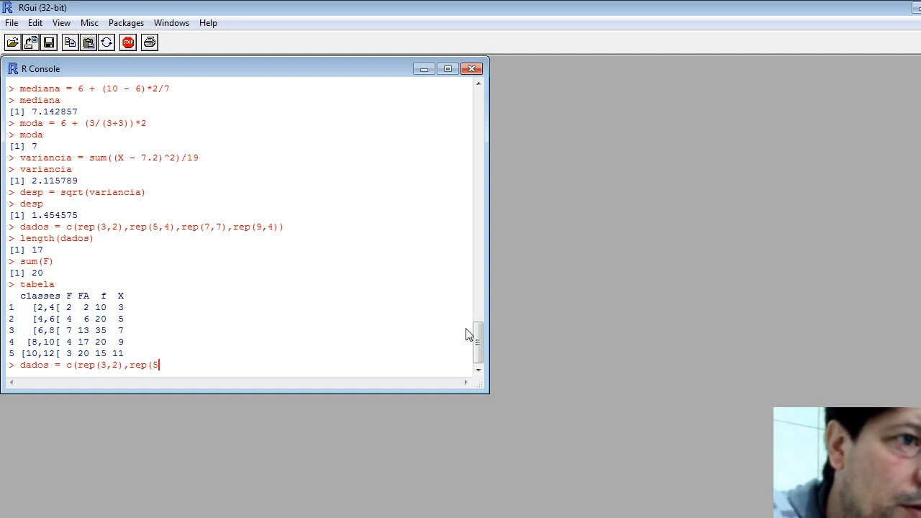
type(",4")
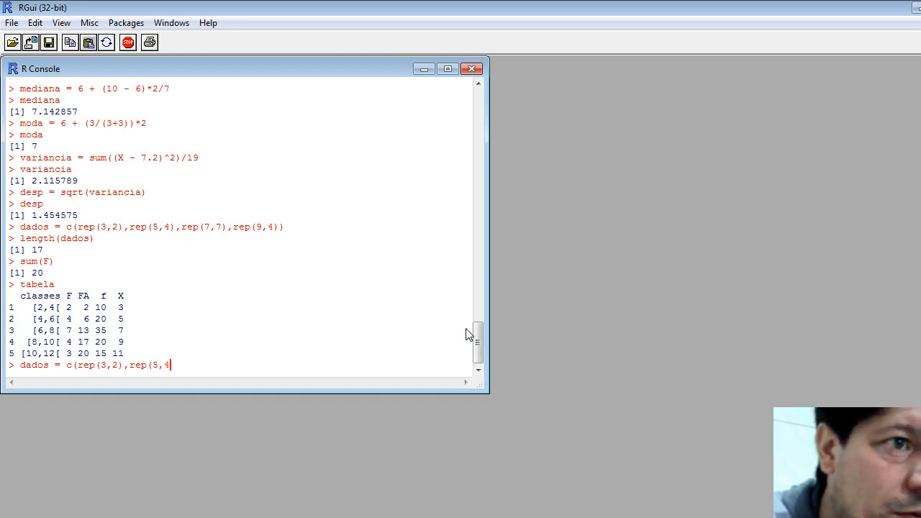
type("),rep(")
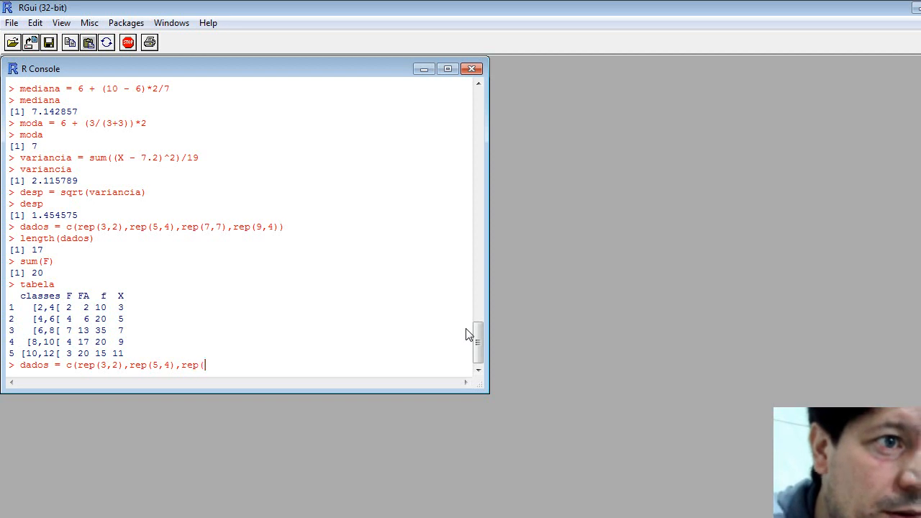
type("7")
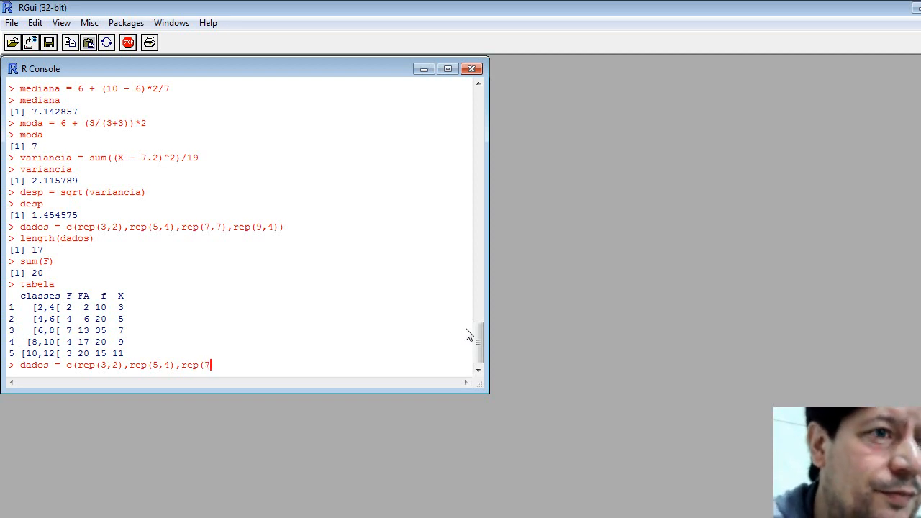
type(",")
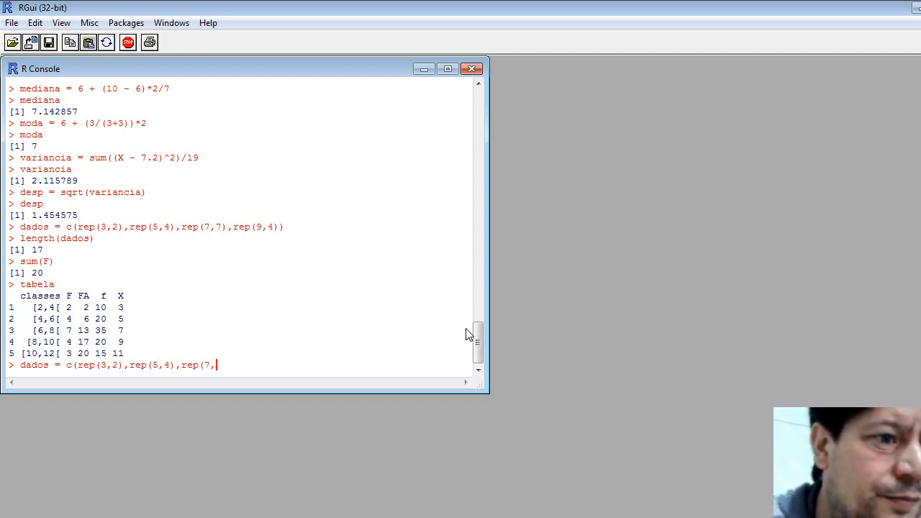
type("7),rep(")
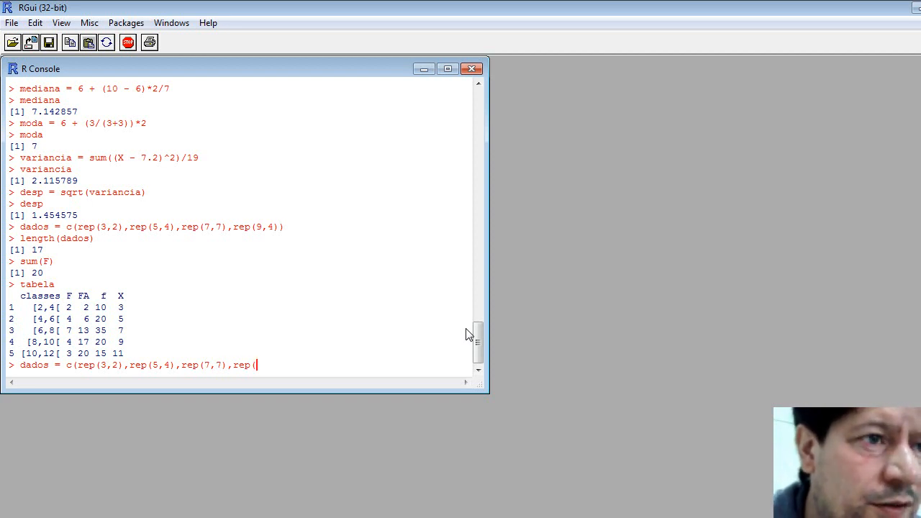
type("9")
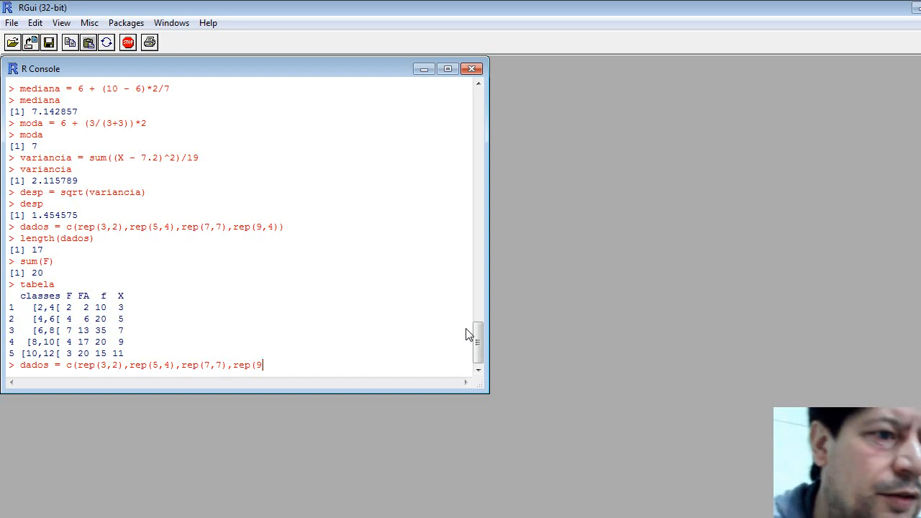
type(",4),rep(")
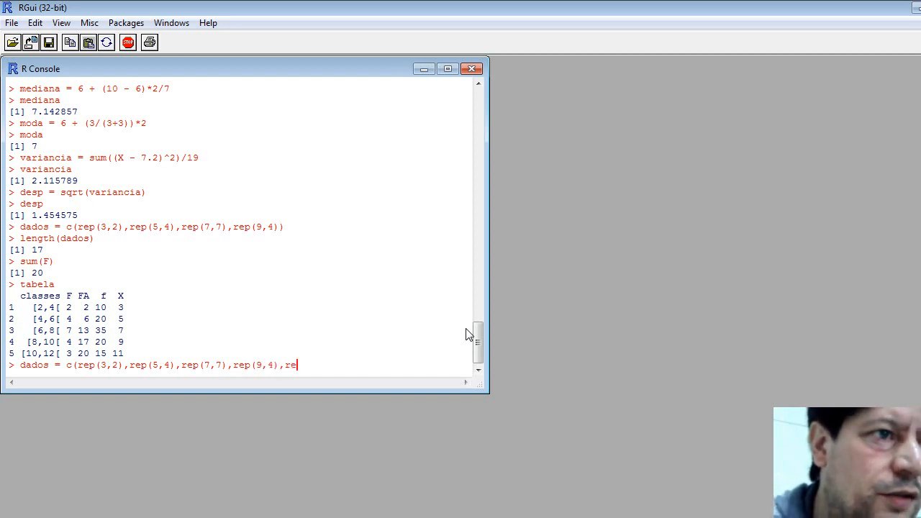
type("11,")
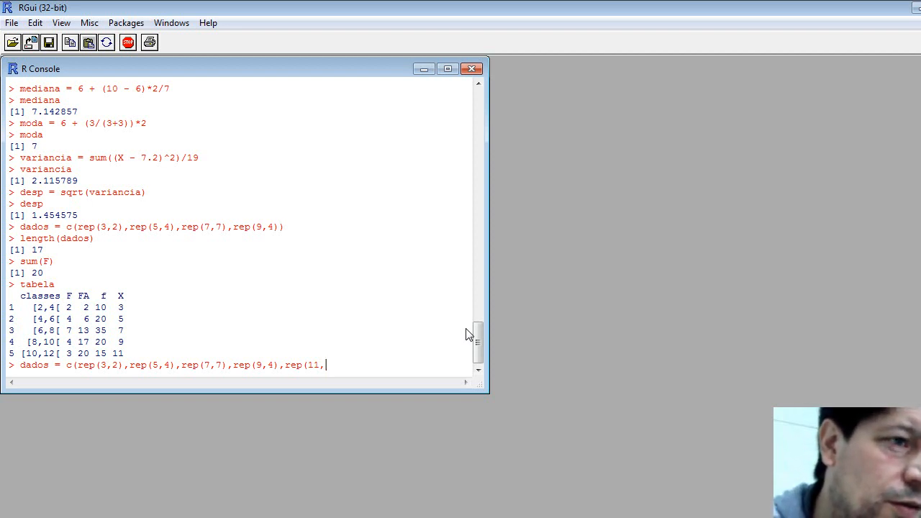
key("BackSpace")
key("BackSpace")
key("BackSpace")
type("2,11")
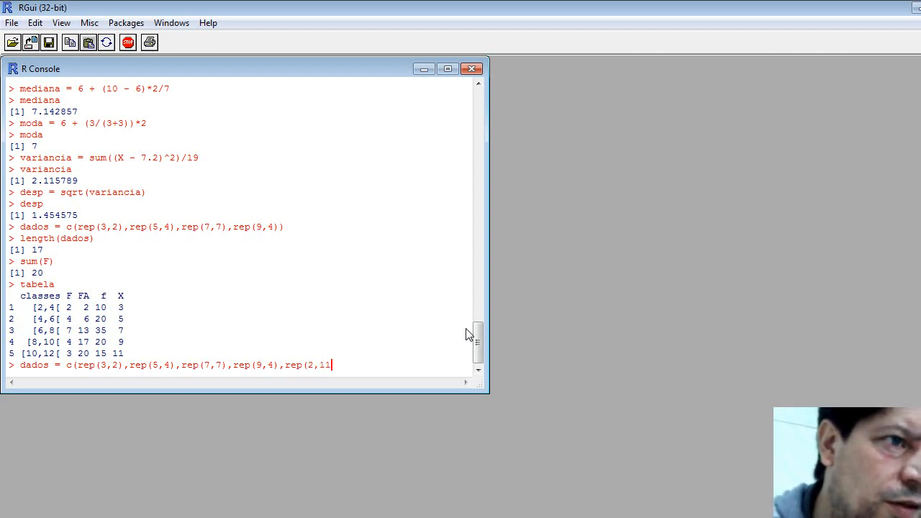
key("BackSpace")
key("BackSpace")
key("BackSpace")
key("BackSpace")
key("BackSpace")
key("BackSpace")
key("BackSpace")
key("BackSpace")
key("BackSpace")
key("BackSpace")
key("BackSpace")
key("BackSpace")
key("BackSpace")
key("BackSpace")
key("BackSpace")
key("BackSpace")
key("BackSpace")
key("BackSpace")
key("BackSpace")
key("BackSpace")
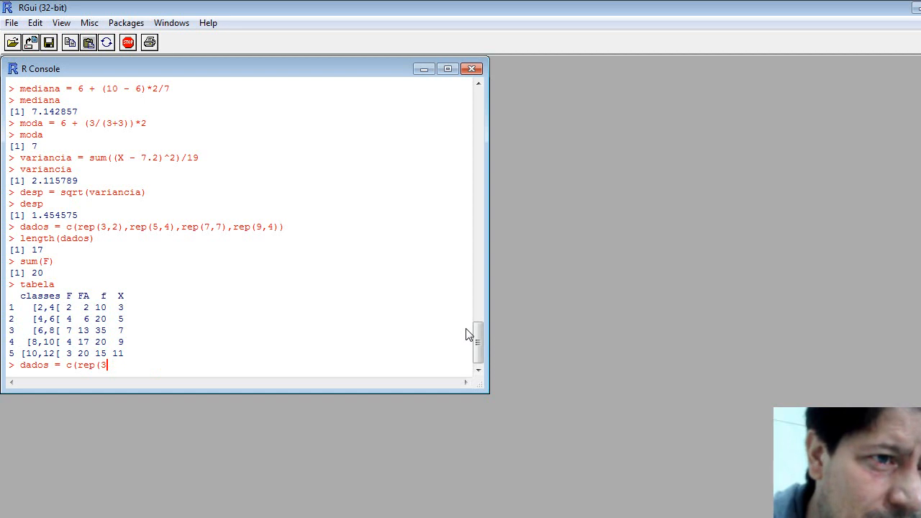
key("BackSpace")
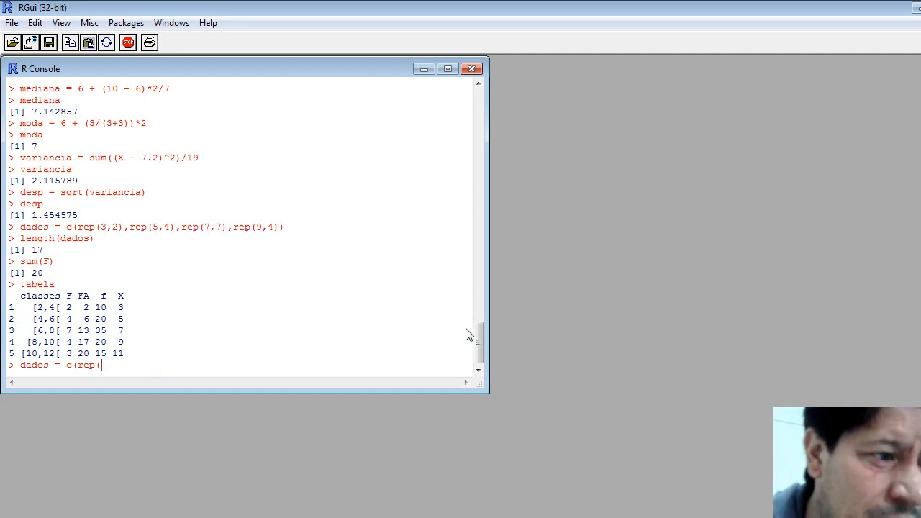
Complete and run the vector definition as dados = c(rep(3,2),rep(5,4),rep(7,7),rep(9,4),rep(11,2))
type("3,2")
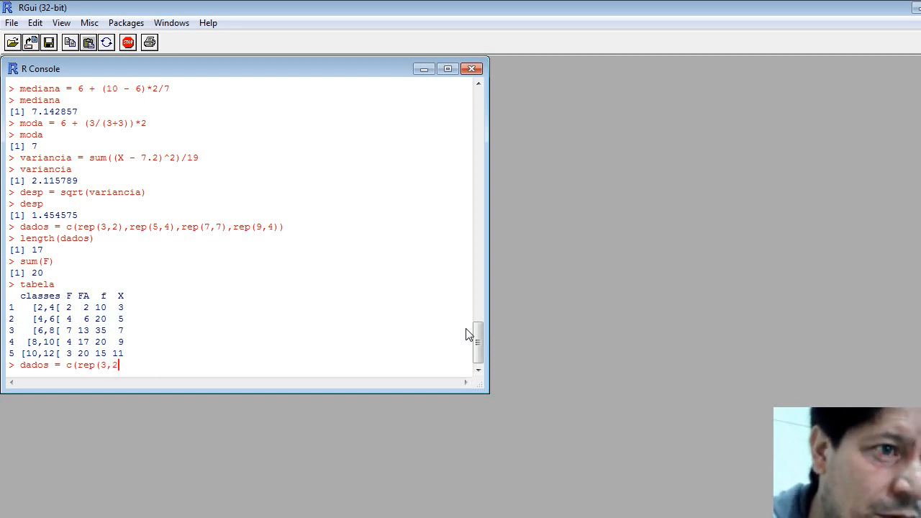
type("),rep(")
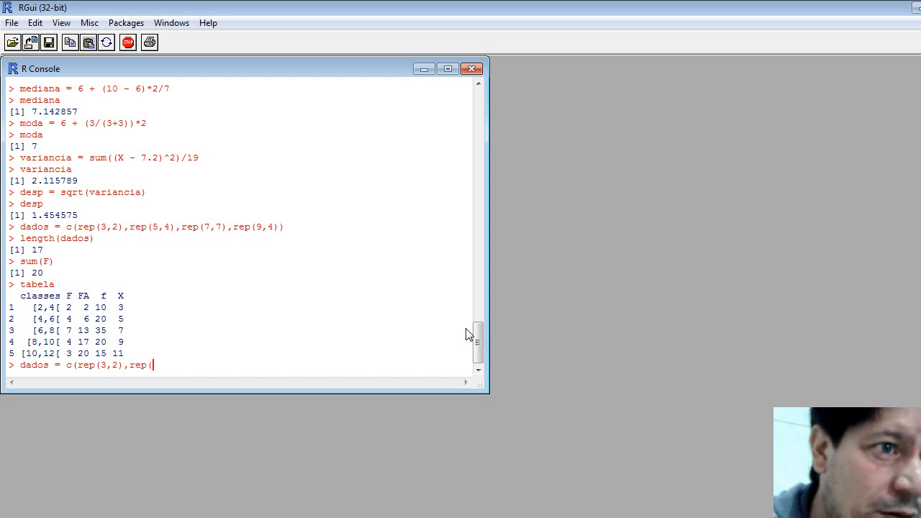
type("5,4")
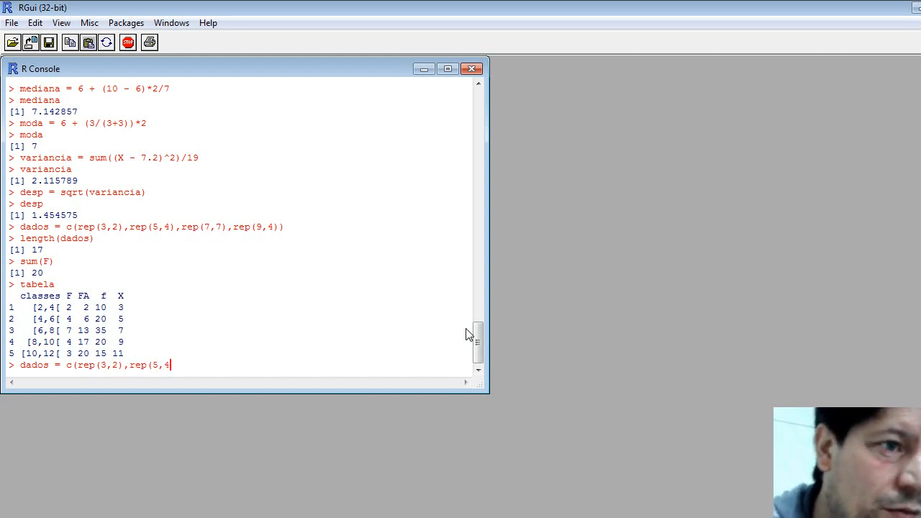
type("),rep(")
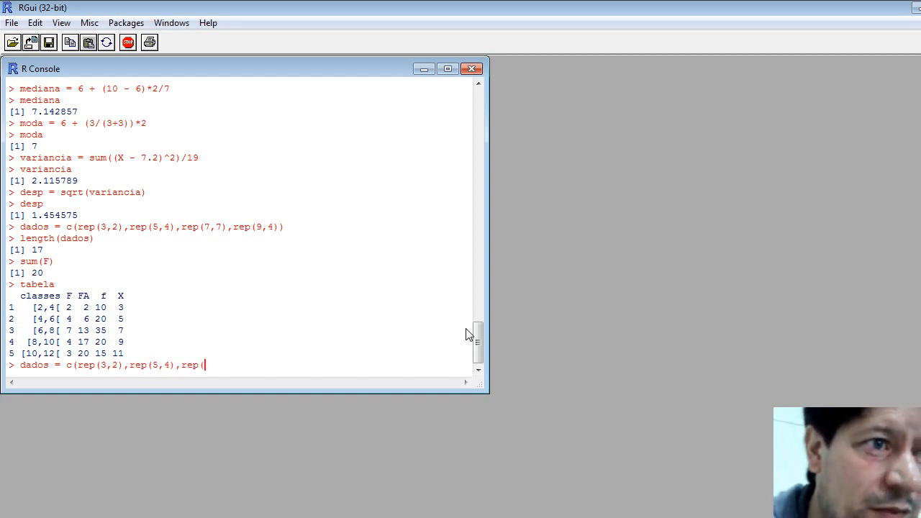
type("7")
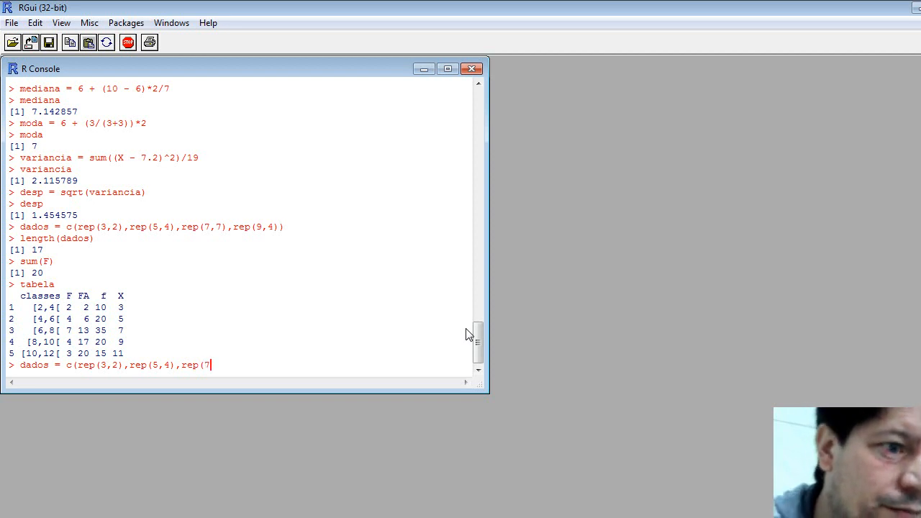
type(",7),r")
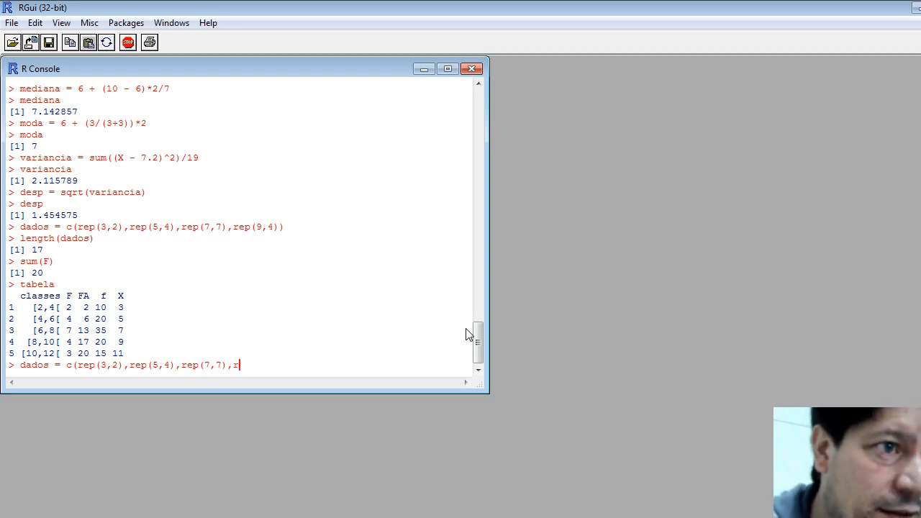
type("ep(")
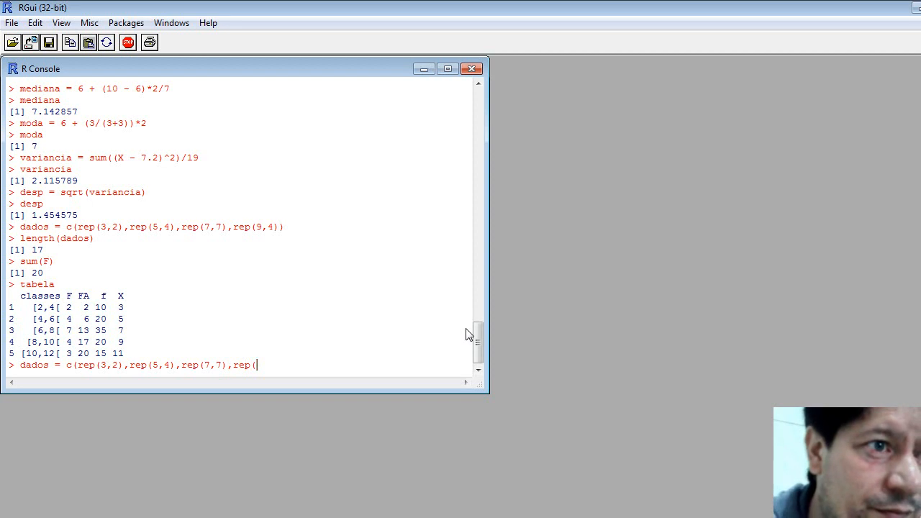
type("9,4")
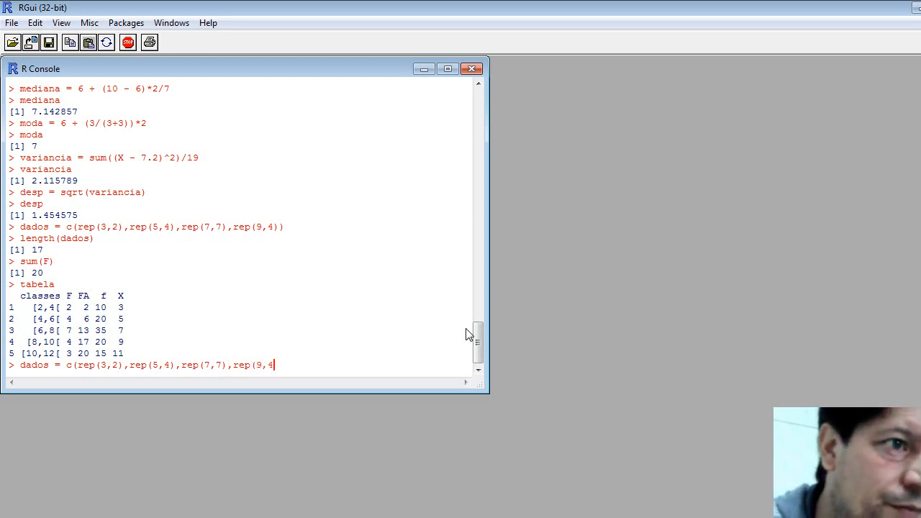
type("),rep(")
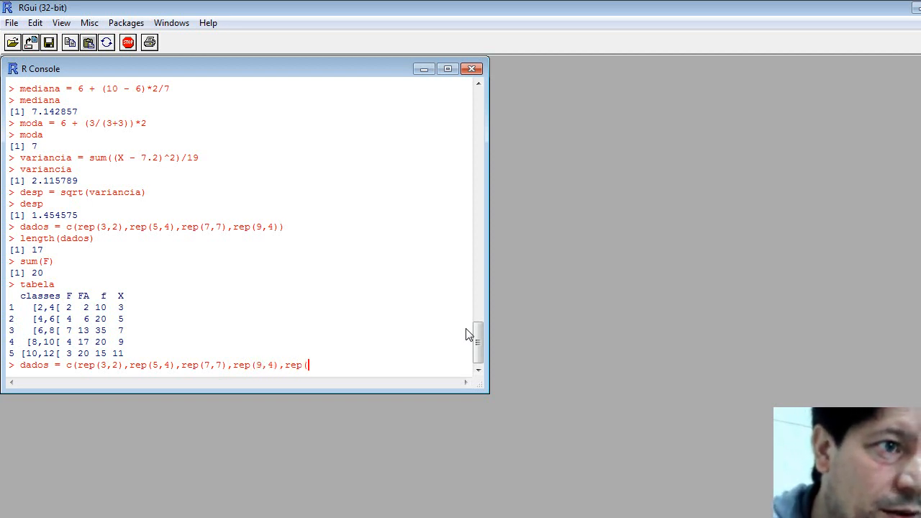
type("11,2))")
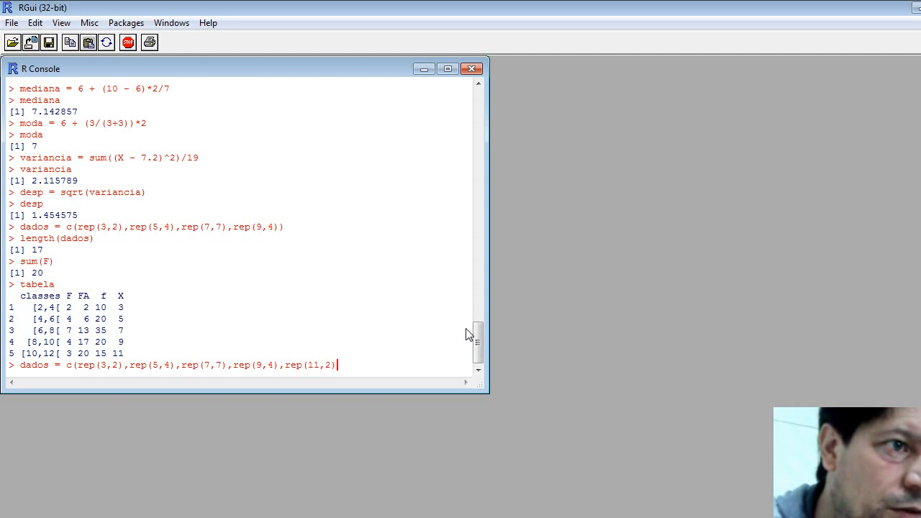
key("Return")
Check the number of elements in the redefined vector with length(dados)
type("len")
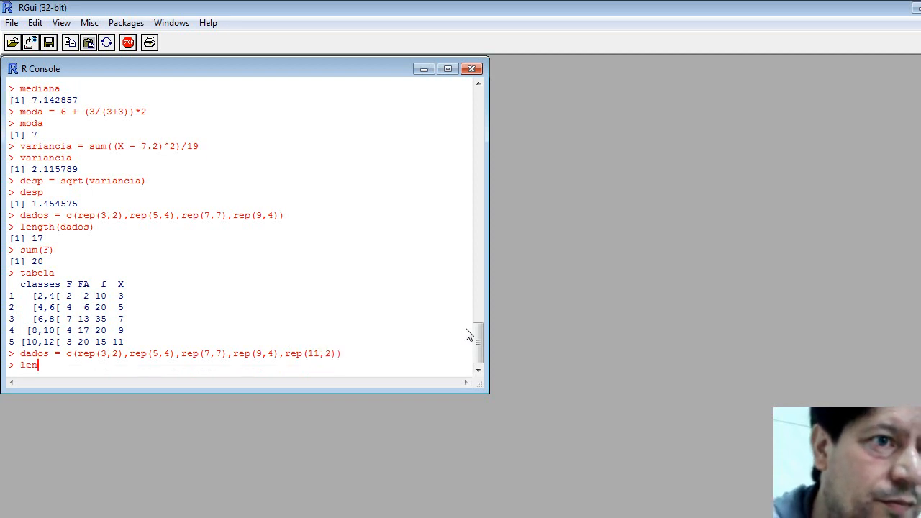
type("gth(")
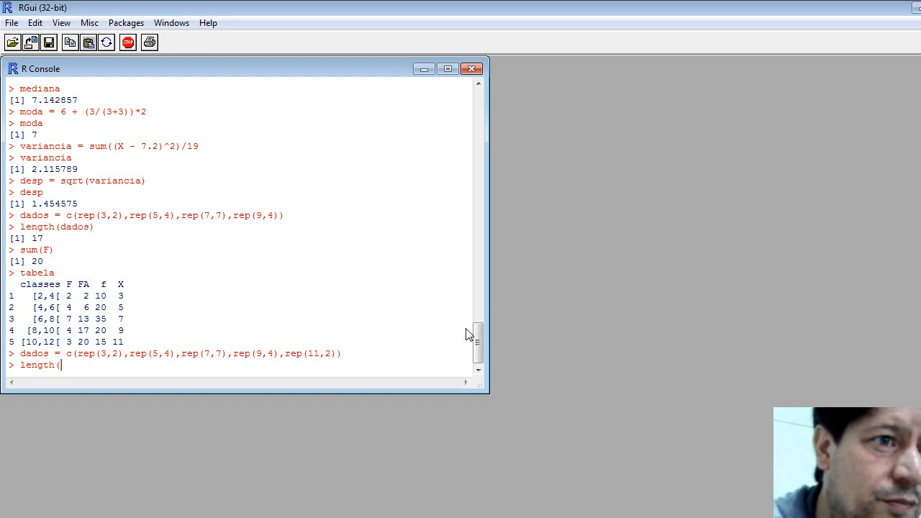
type("dados")
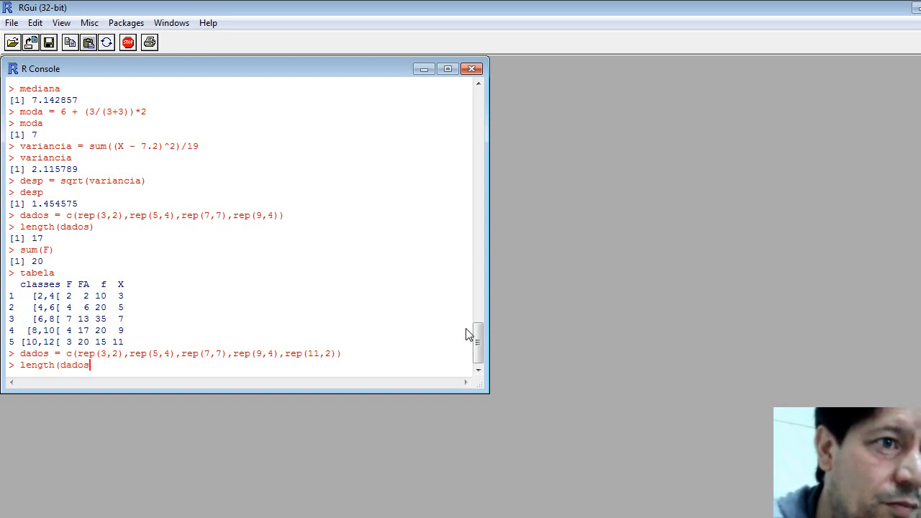
type(")")
key("Return")
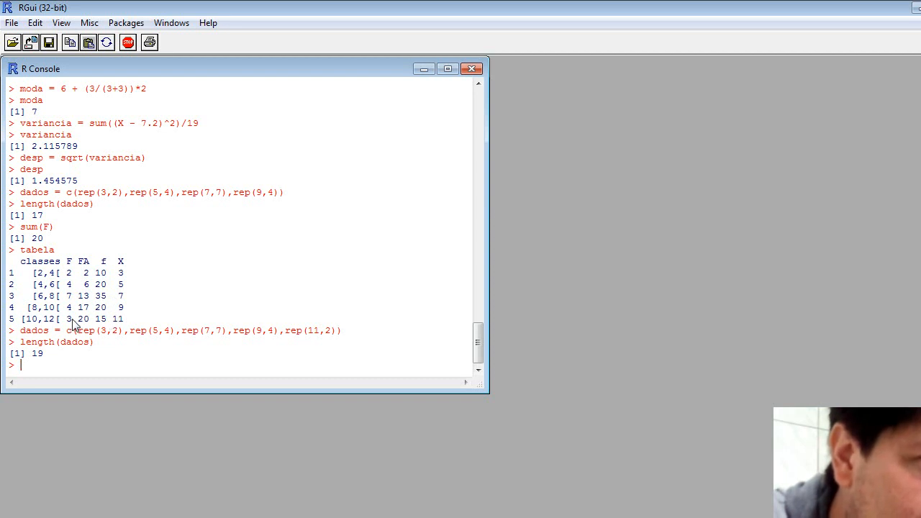
Append one more value of 11 to the data vector with dados = c(dados,11)
type("dad")
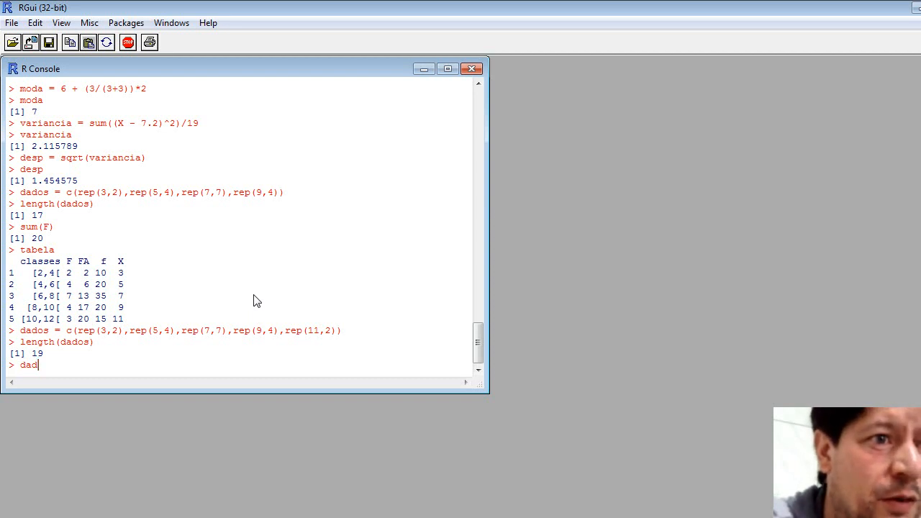
type("dos")
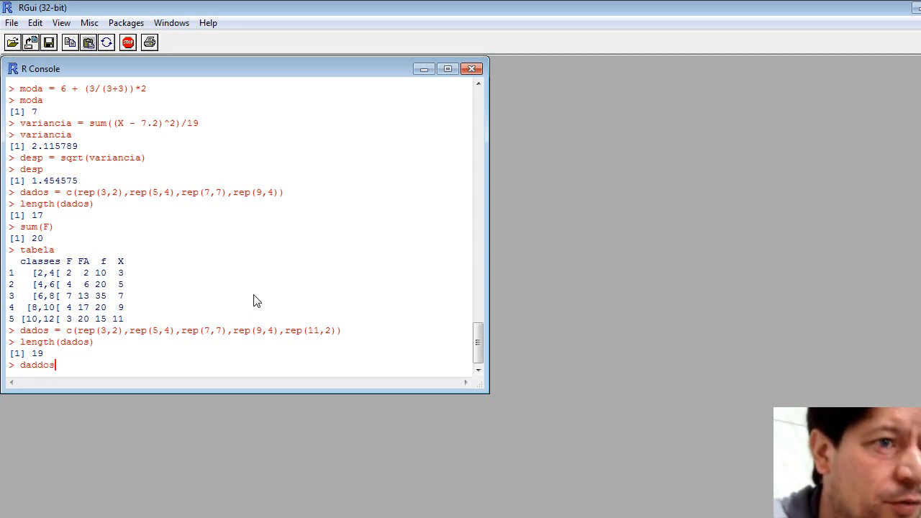
key("BackSpace")
key("BackSpace")
key("BackSpace")
key("BackSpace")
type("dos ")
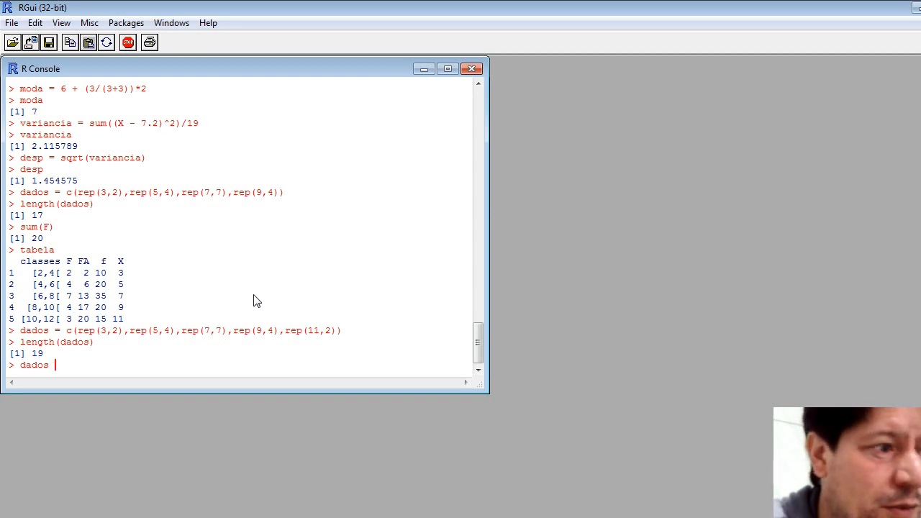
type("= c(da")
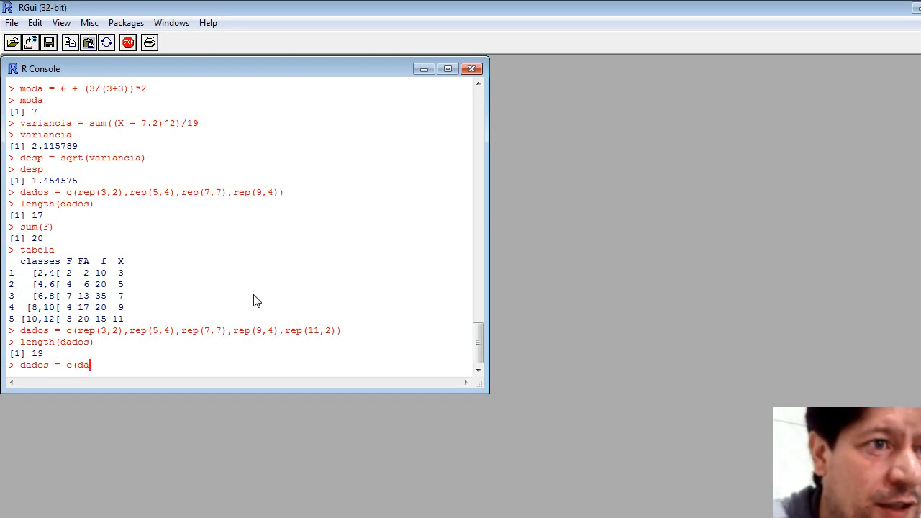
type("dos,")
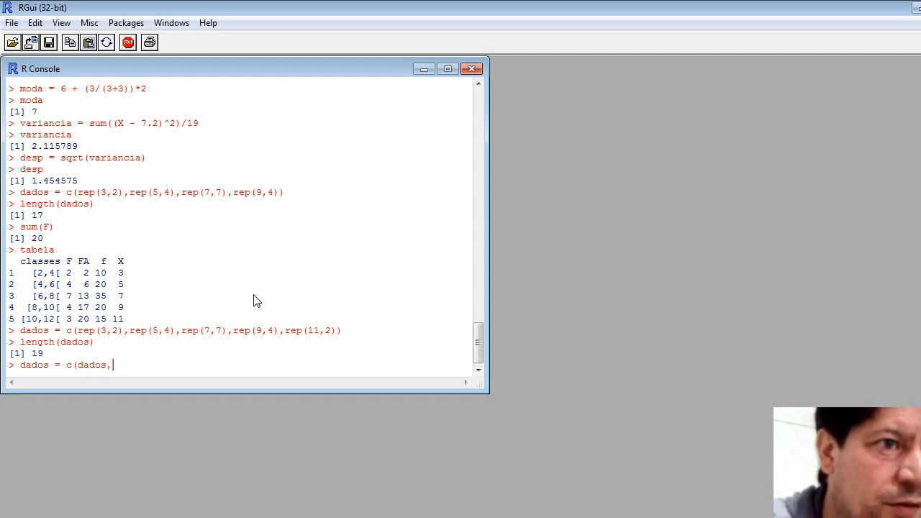
type("11)")
key("Return")
type("da")
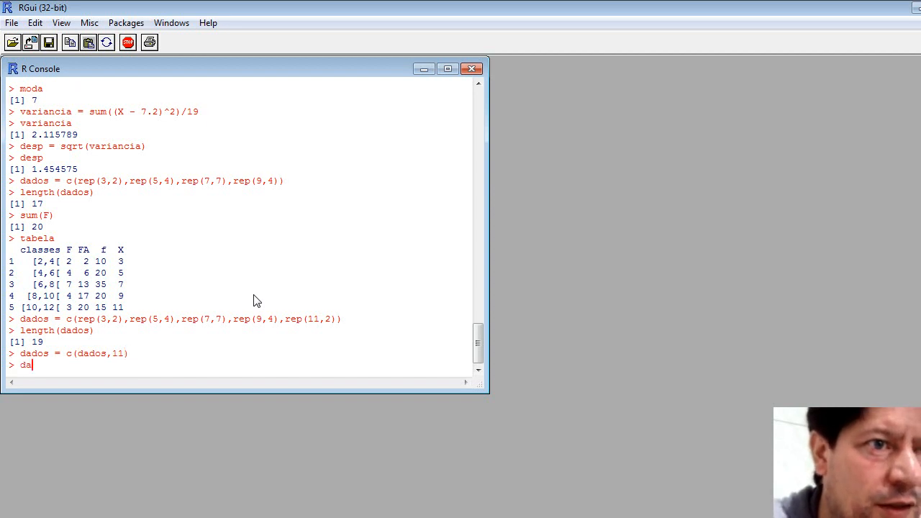
type("d")
key("BackSpace")
key("BackSpace")
key("BackSpace")
Check the number of elements in the extended vector with length(dados)
type("len")
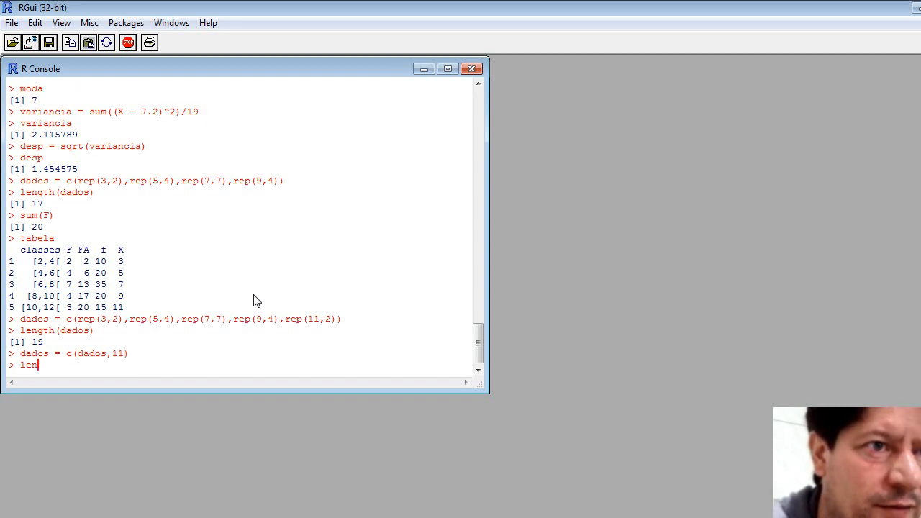
type("gth(dado")
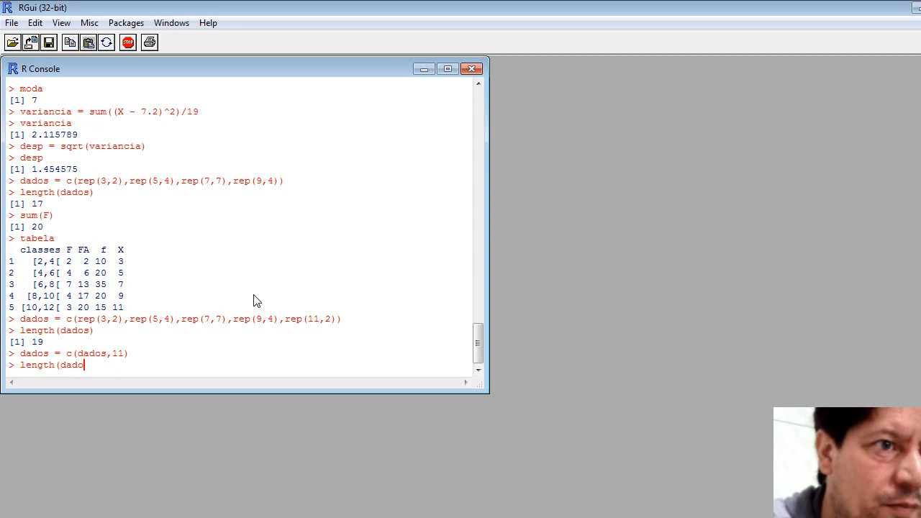
type("s)")
key("Return")
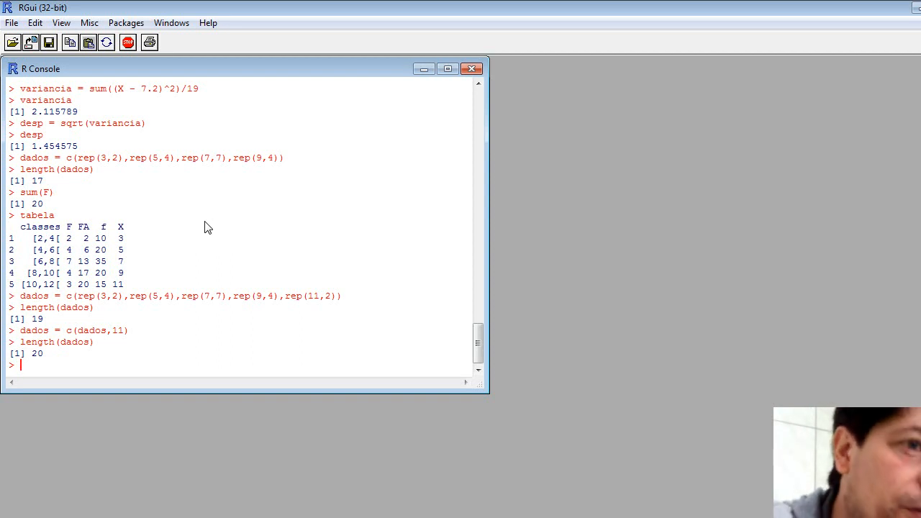
type("hist")
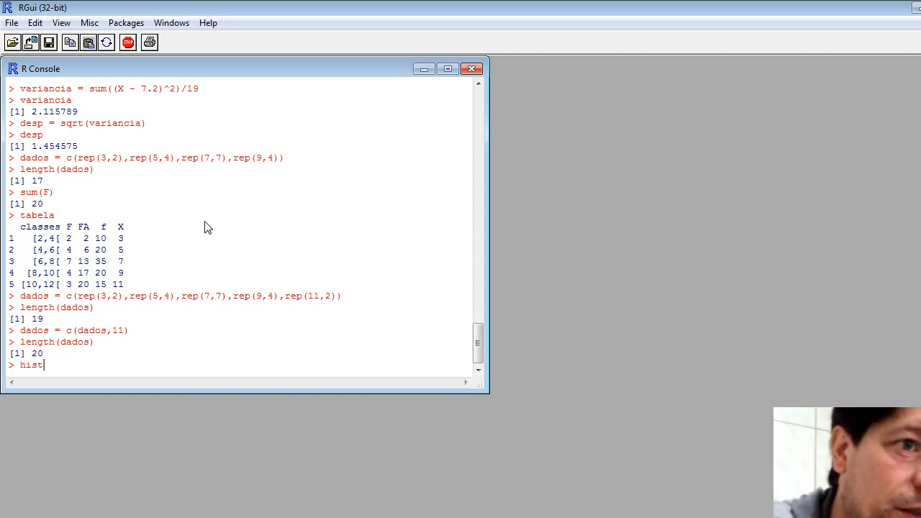
key("BackSpace")
key("BackSpace")
key("BackSpace")
key("BackSpace")
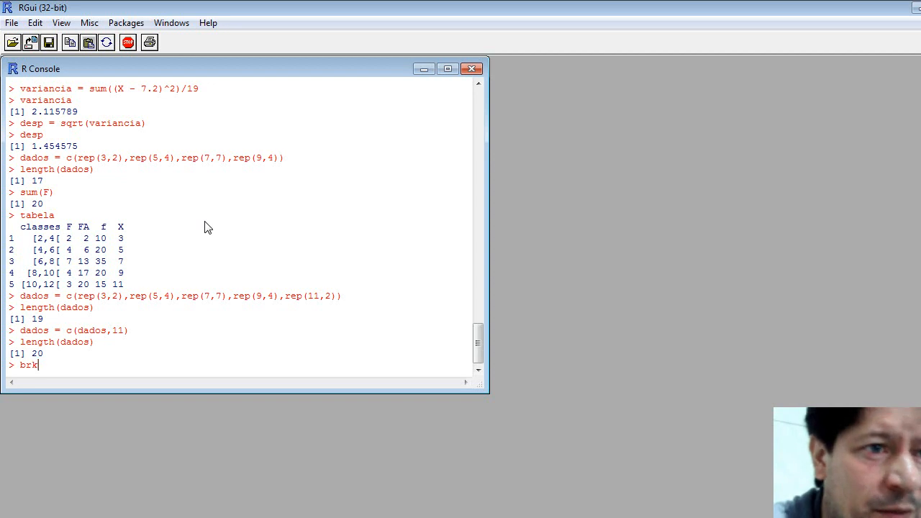
Define the class limits with brk = seq(2,12,2) and print brk
type("brk = seq")
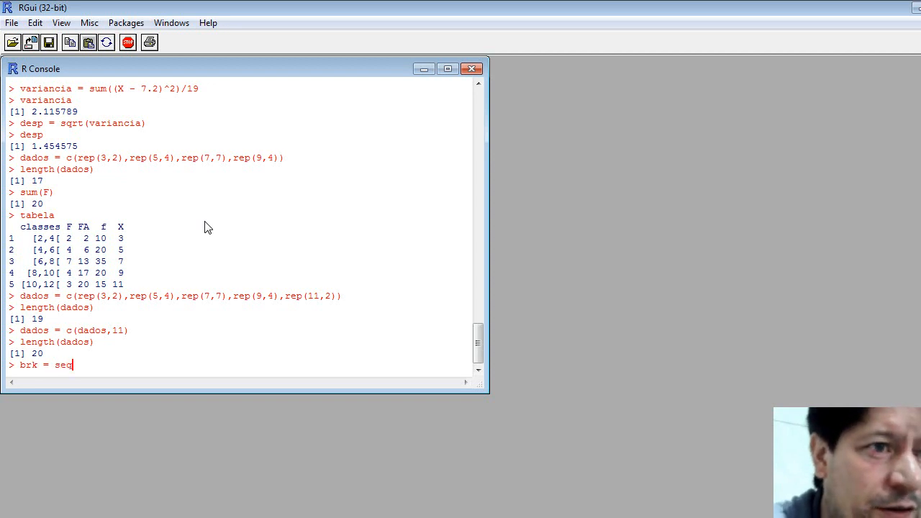
type("(")
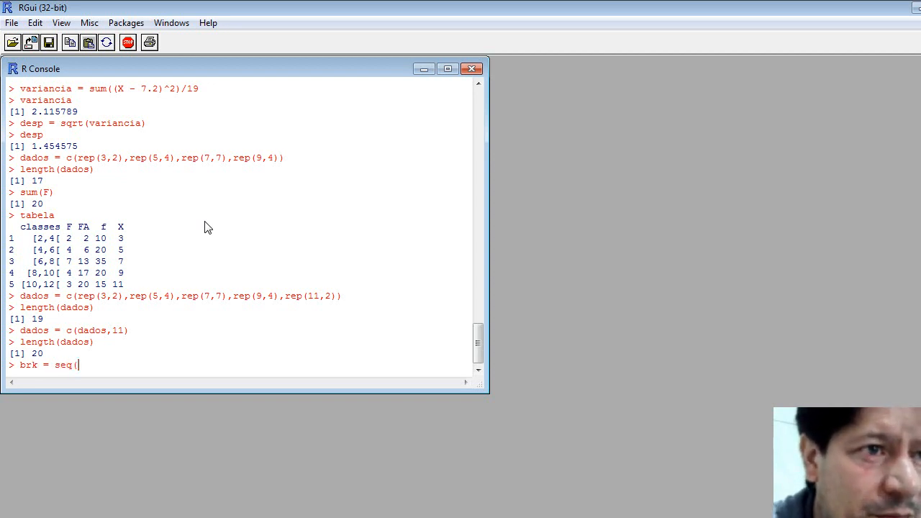
type("2")
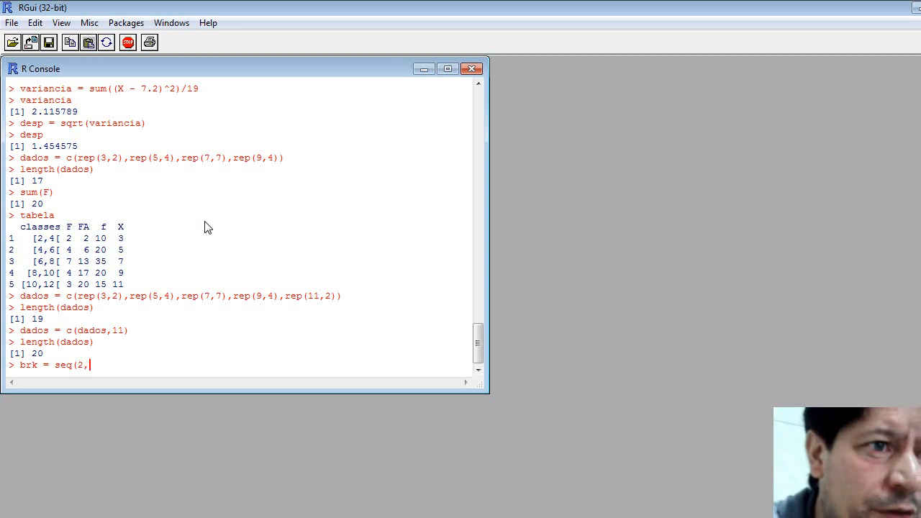
type(",")
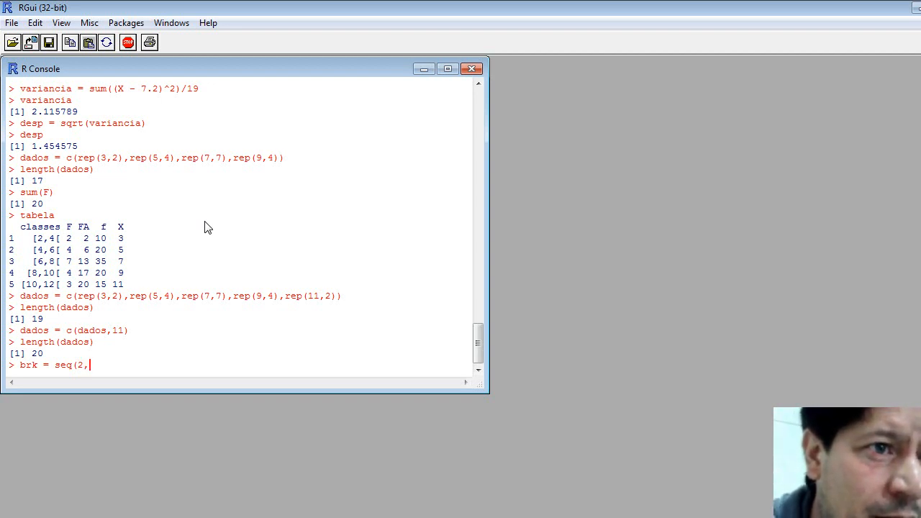
type("12")
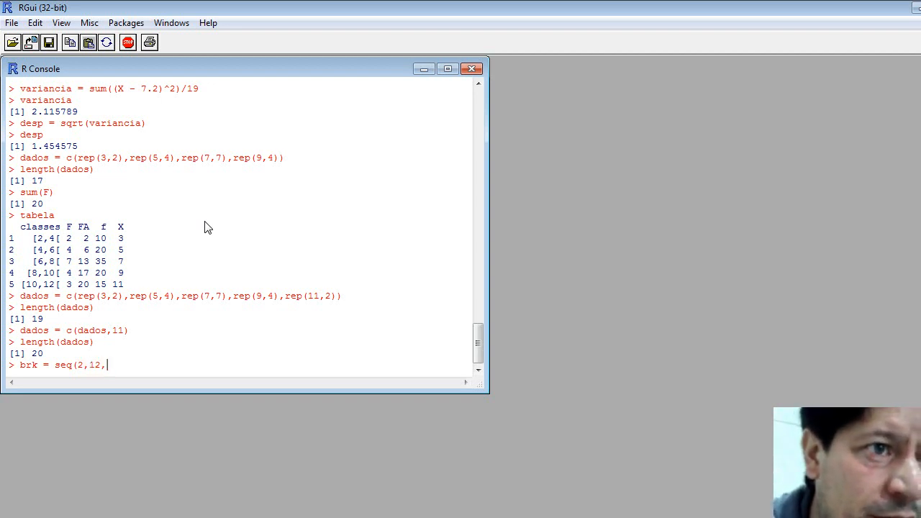
type(",2")
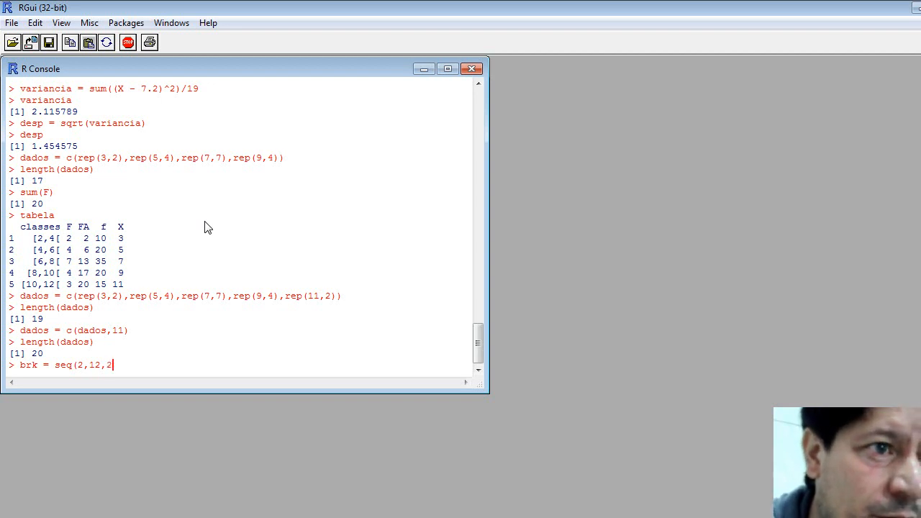
type(")")
key("Return")
type("brk")
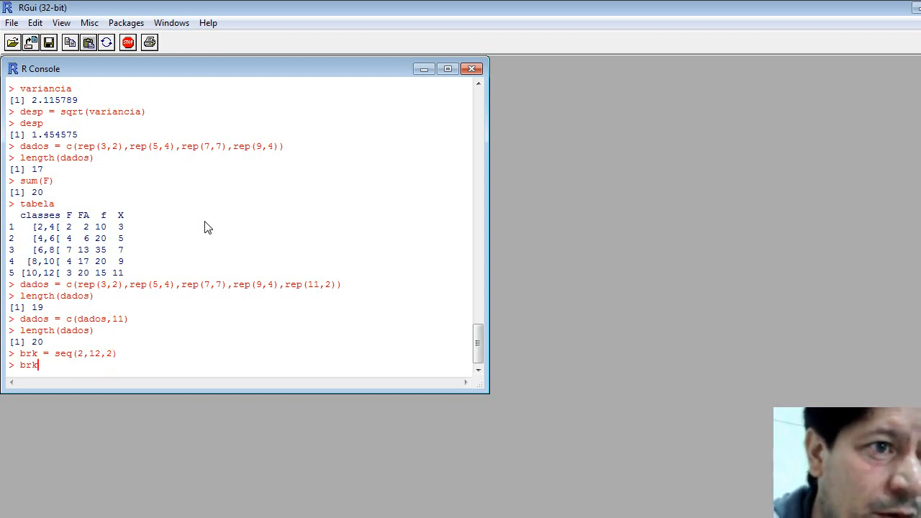
key("Return")
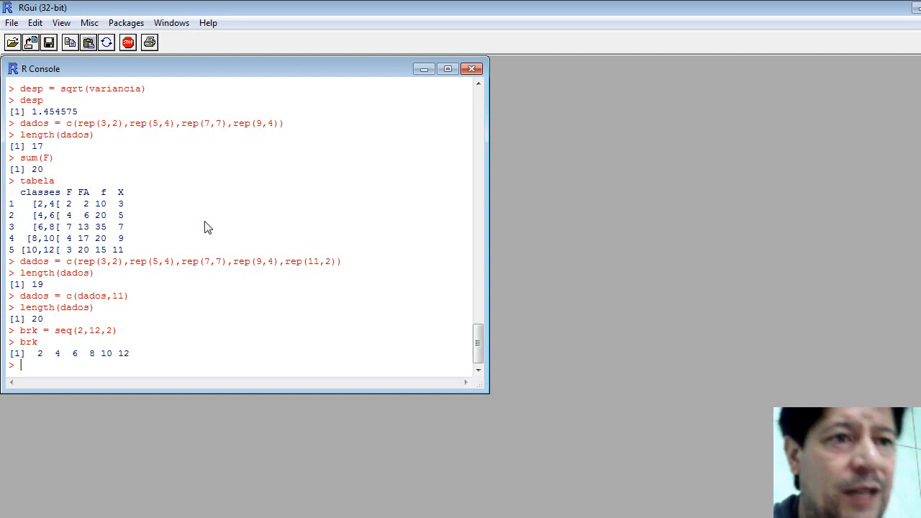
Begin a histogram command for the data vector using the class limits, as hist(dados,breaks=brk
type("hist(d")
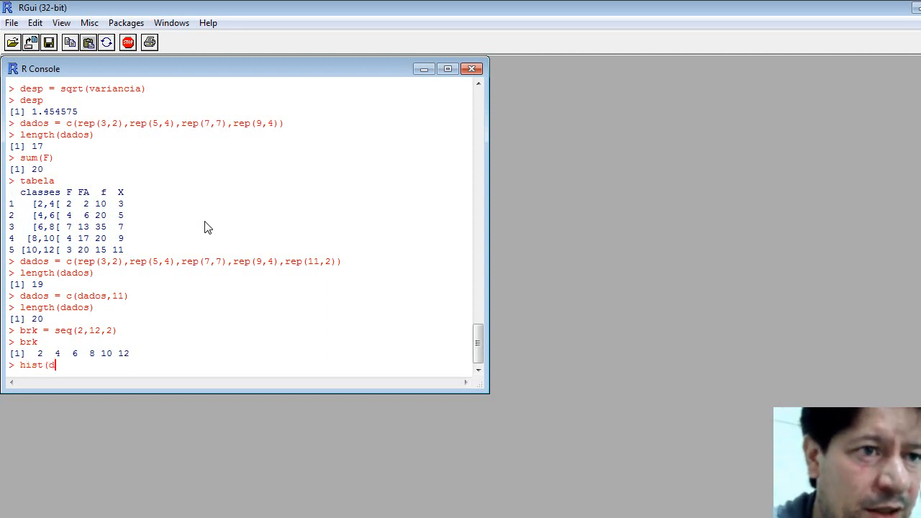
type("ados,")
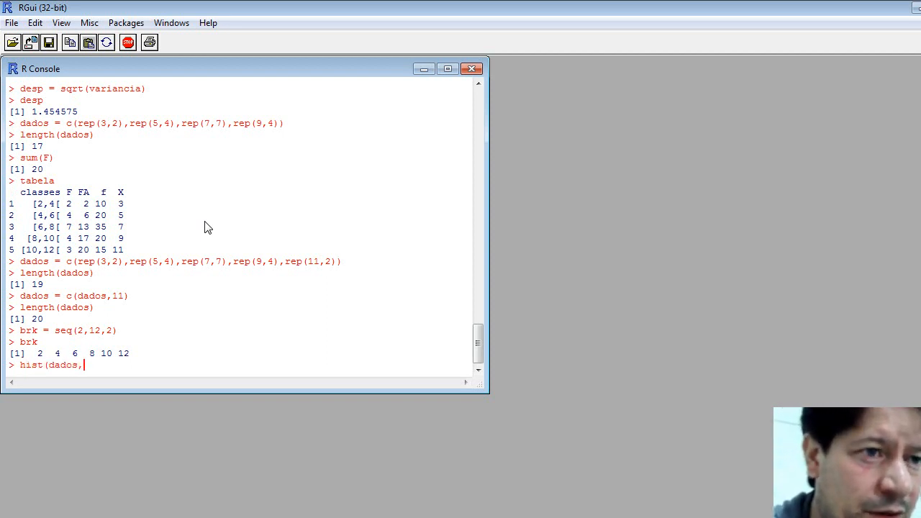
type("brie")
key("BackSpace")
key("BackSpace")
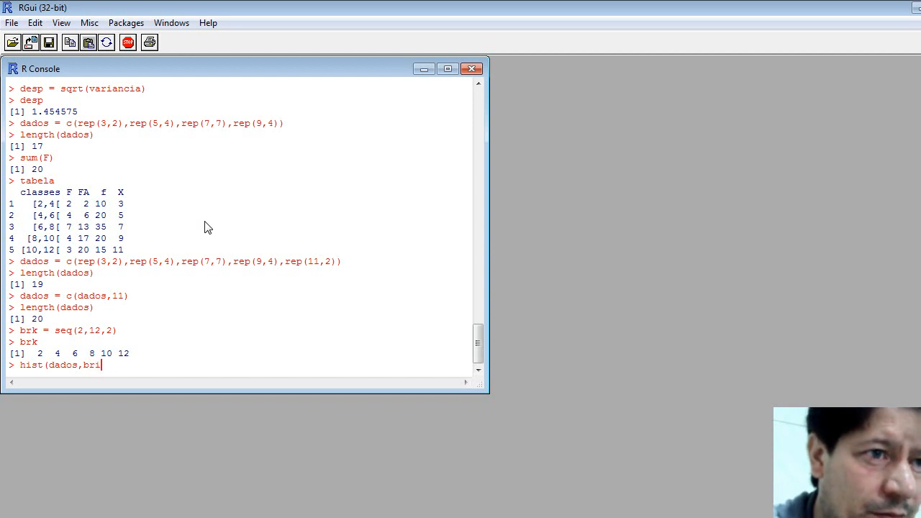
type("aks")
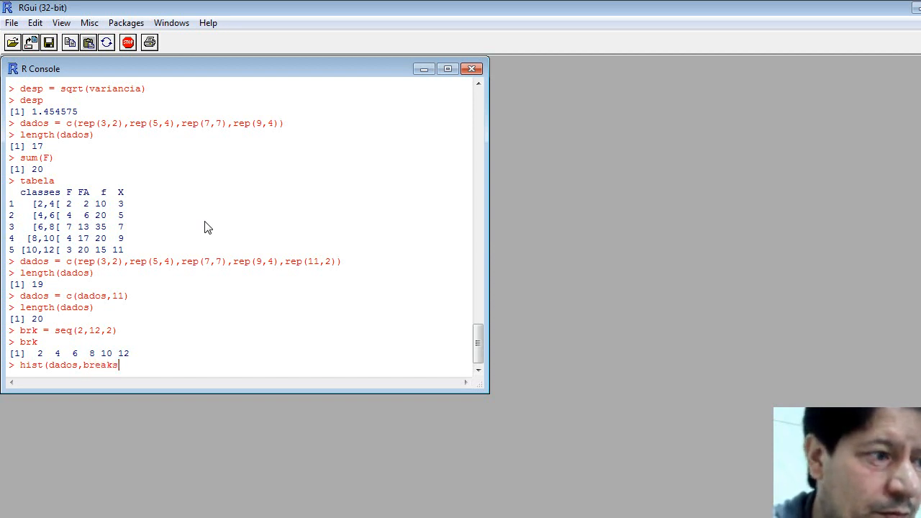
type("=brk")
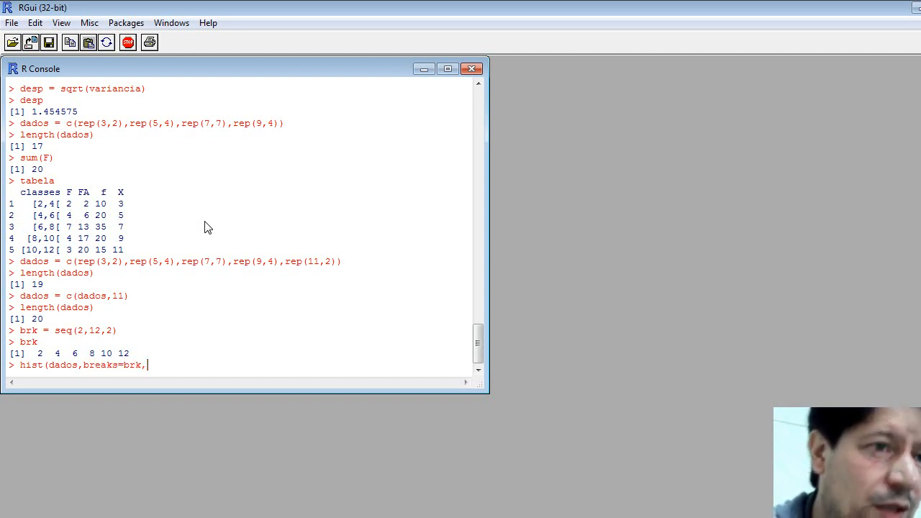
Add the title and fill colour arguments main="histograma" and col="gray" to the hist command
type(",main")
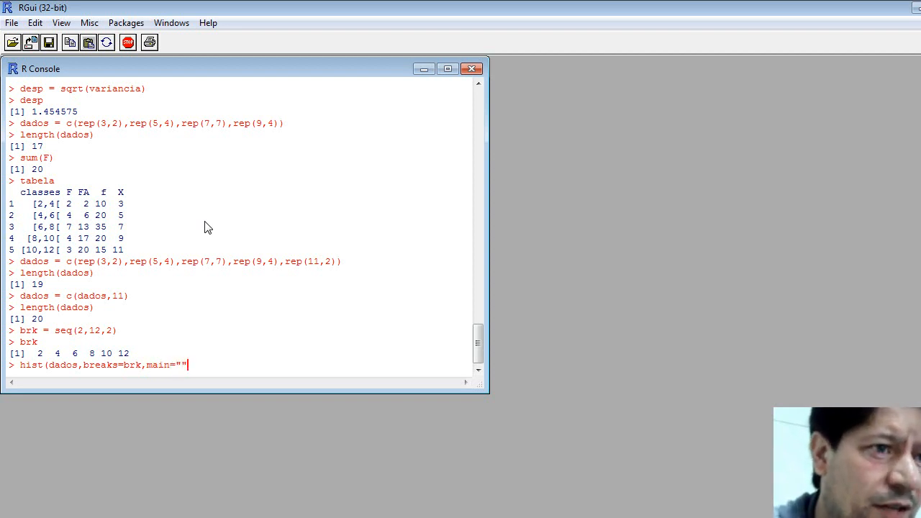
type("=\"h")
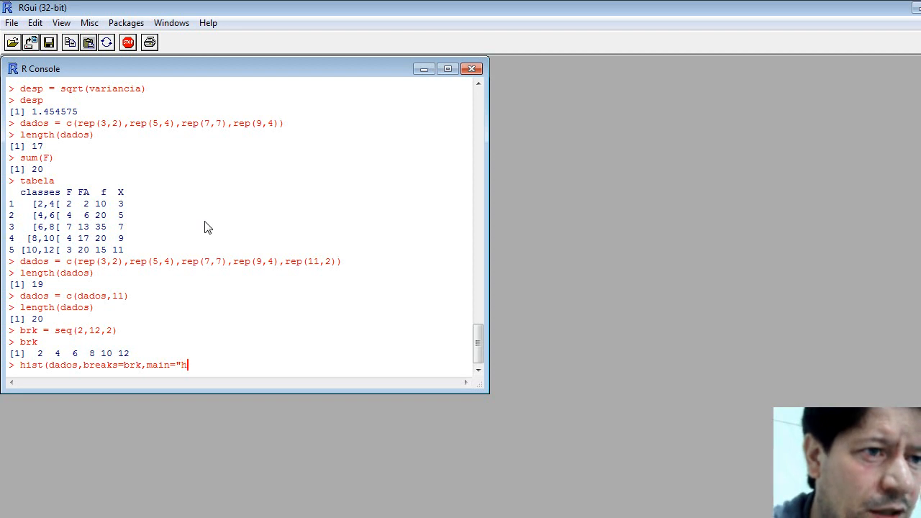
type("istograma\",")
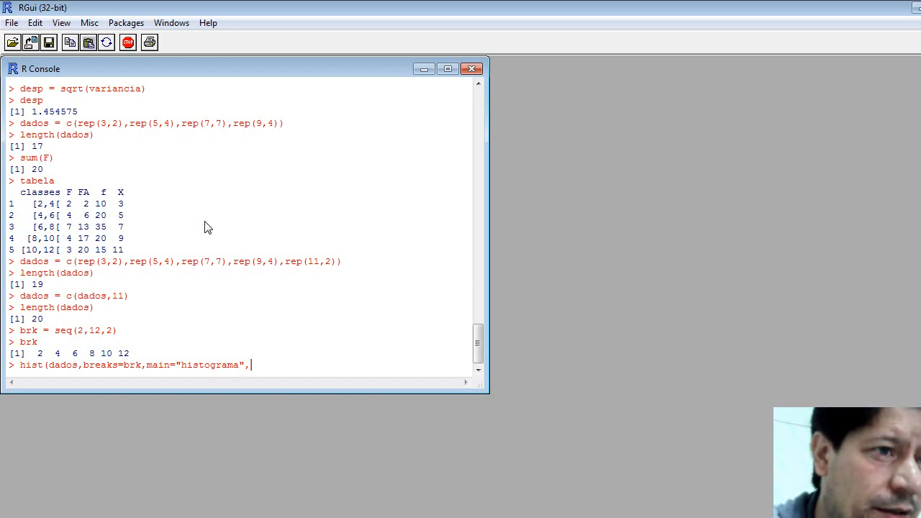
type("col")
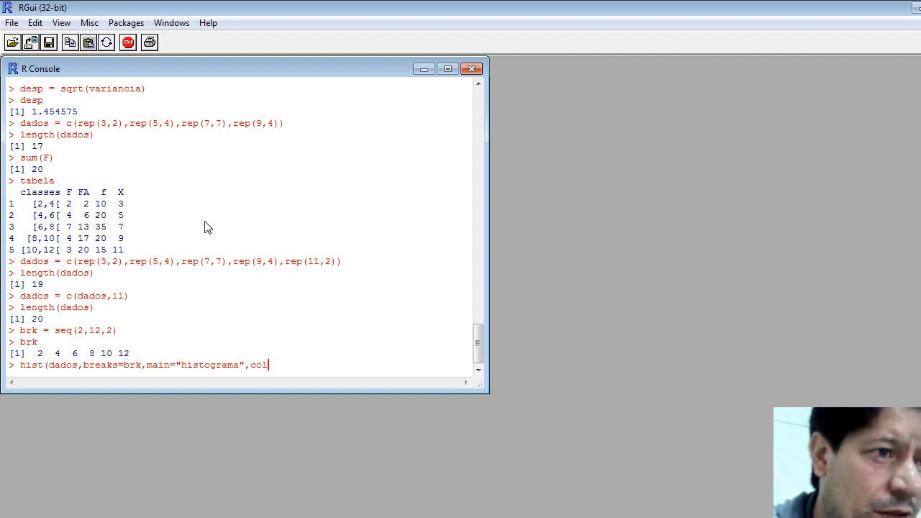
type("=\"")
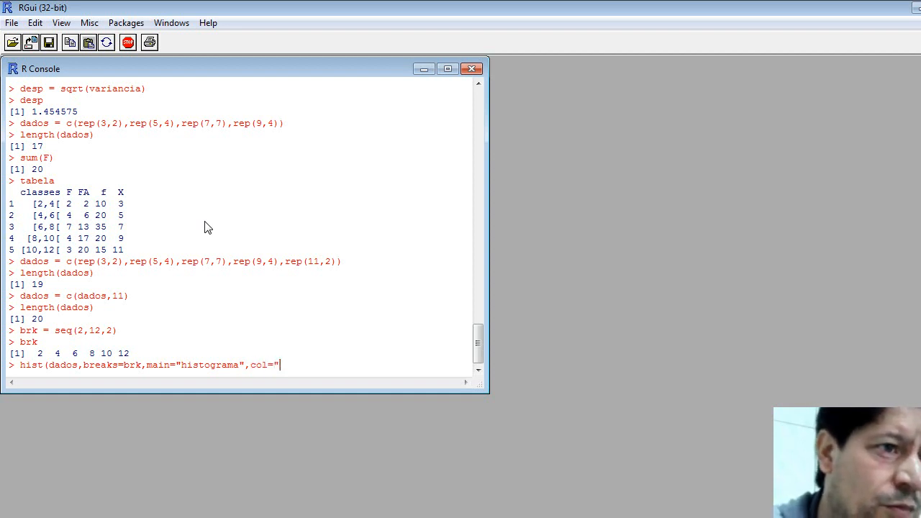
type("gray\",")
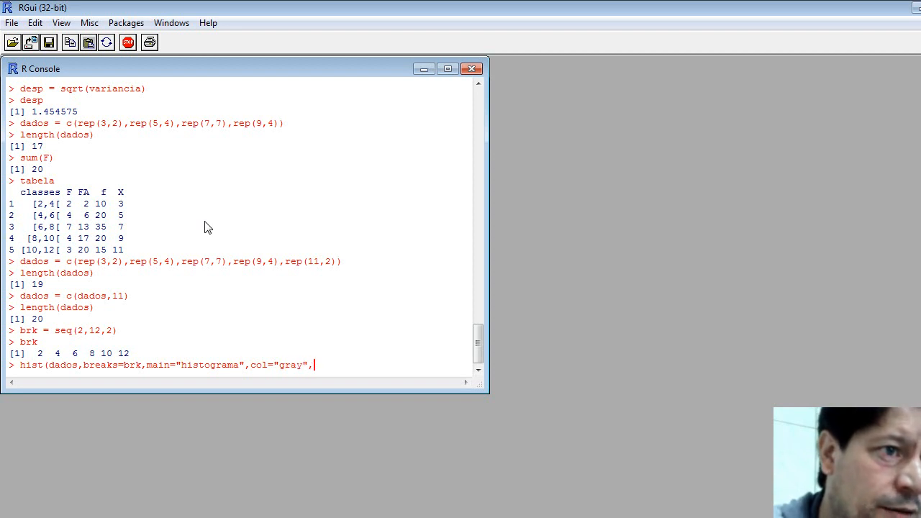
Add the bar outline colour argument border="steelblue" to the hist command
type("border")
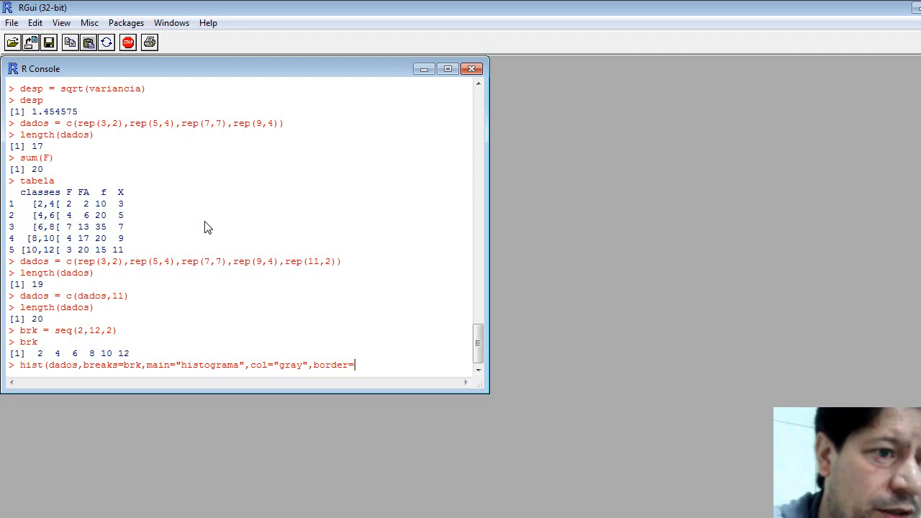
type("=\"steel")
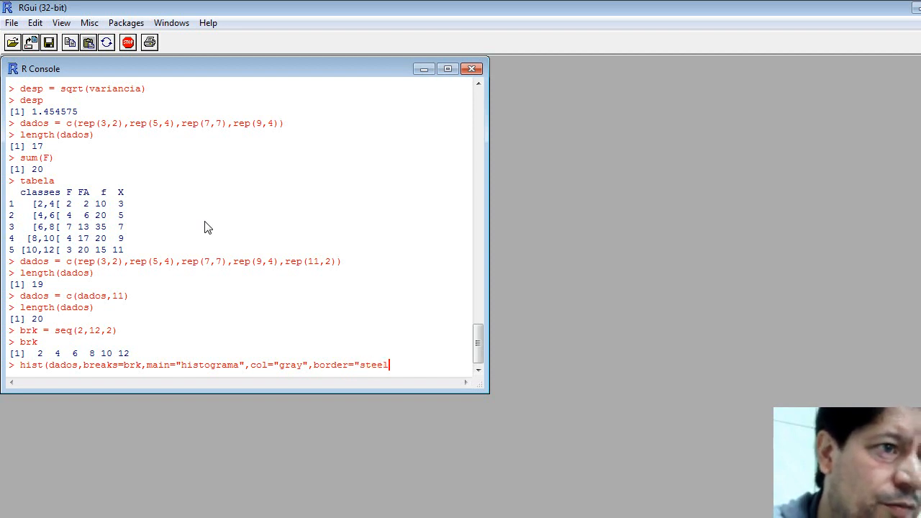
type("blue\",")
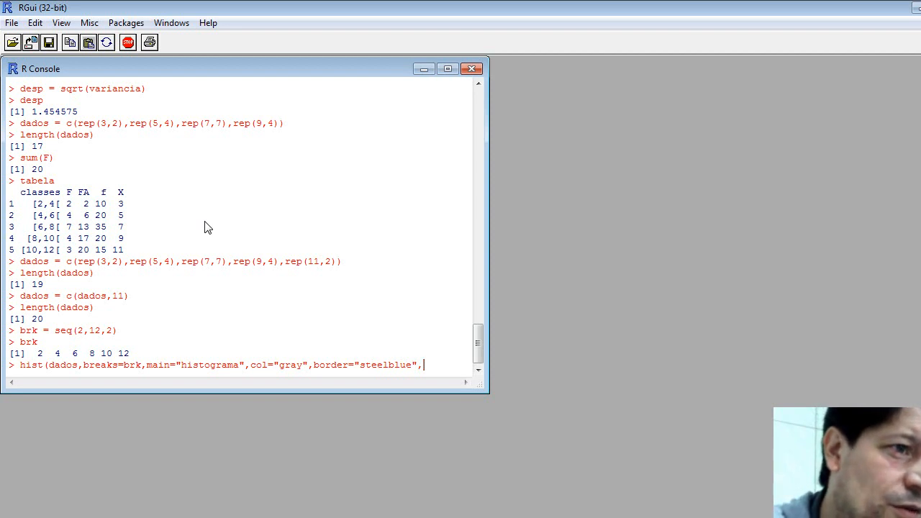
Add the axis label arguments xlab="classes" and ylab="F" and close the hist command
type("xlab")
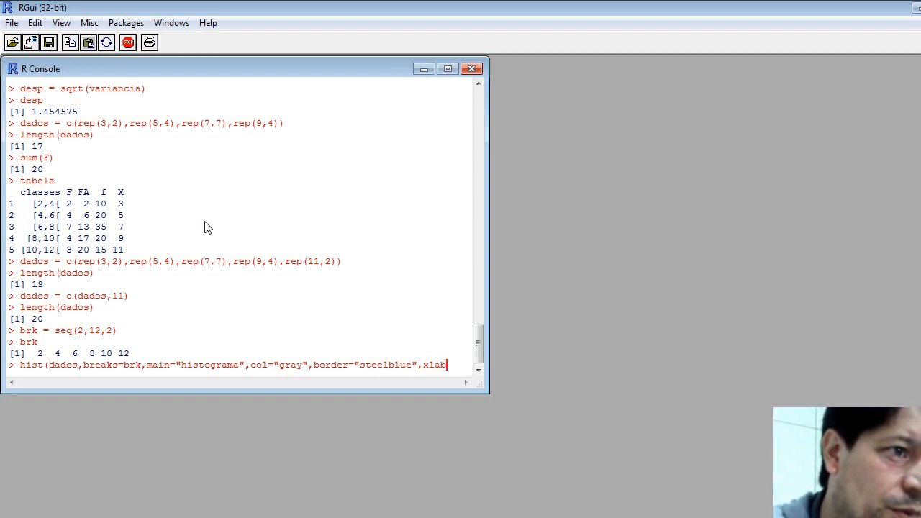
type("=\"")
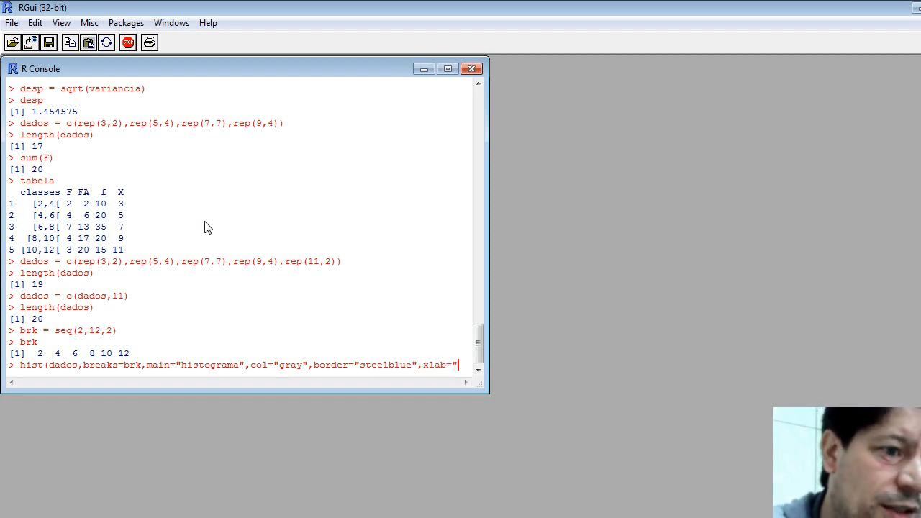
type("classes")
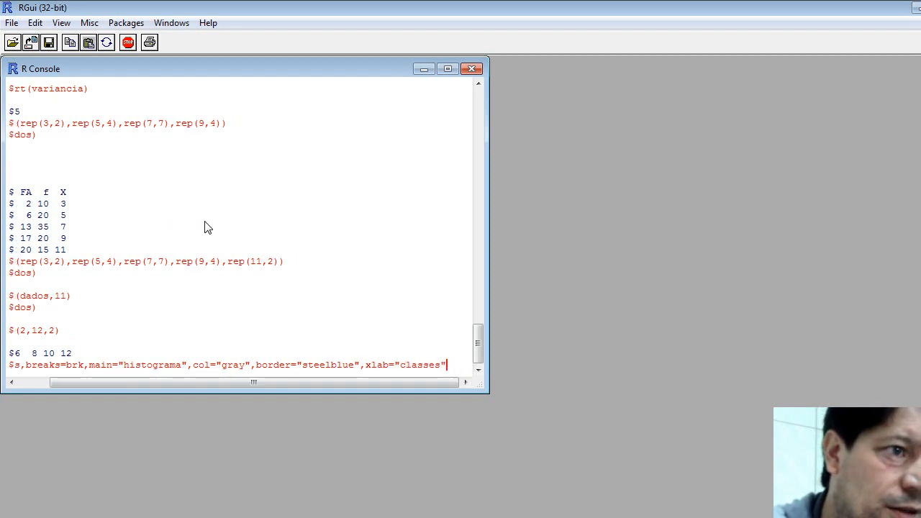
type("\",yla")
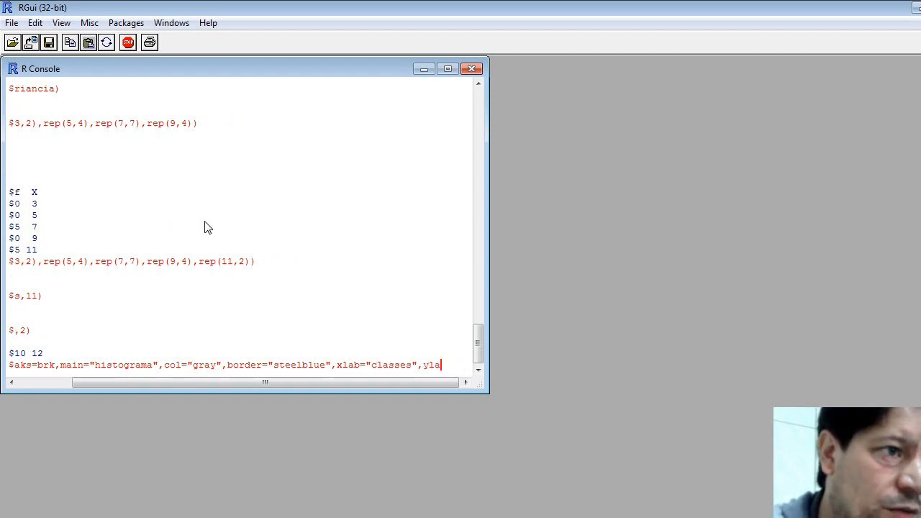
type("b=\"")
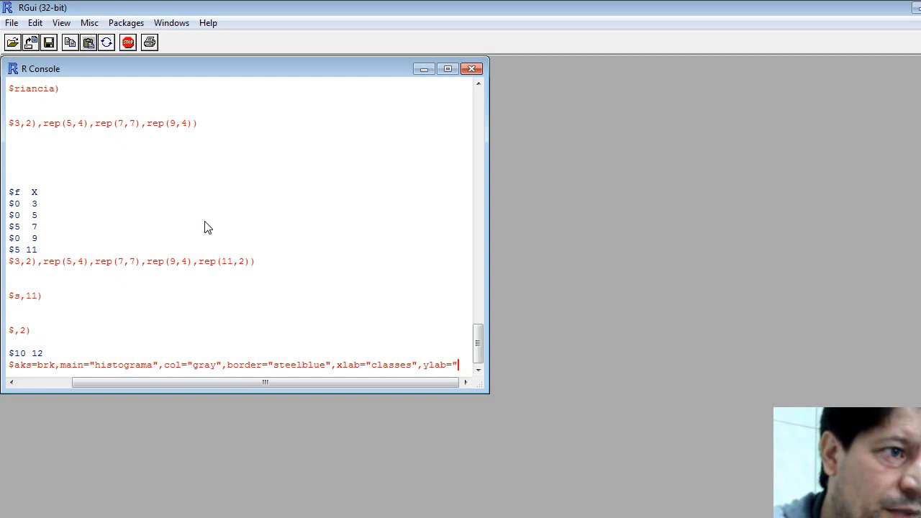
type("F\"")
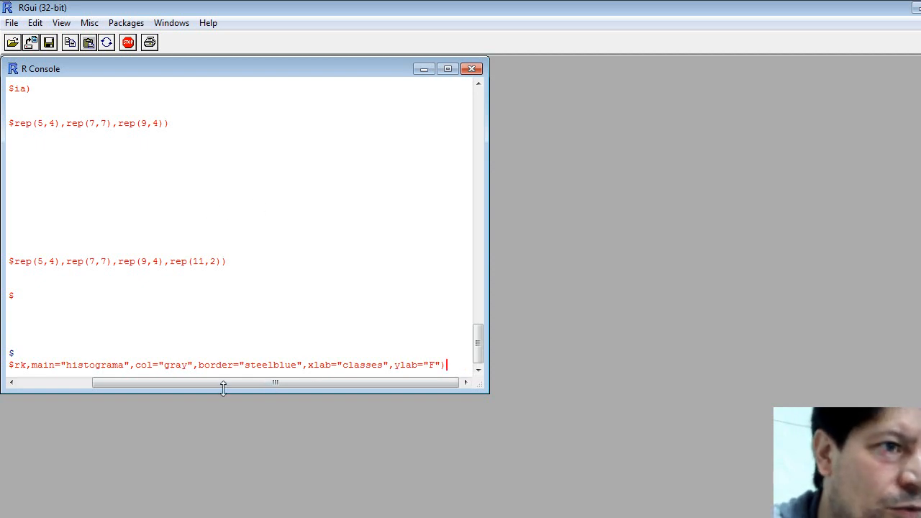
Review and run the completed hist command, and move the graphics window so the whole histogram is in view
left_click_drag(212, 384, 67, 377)
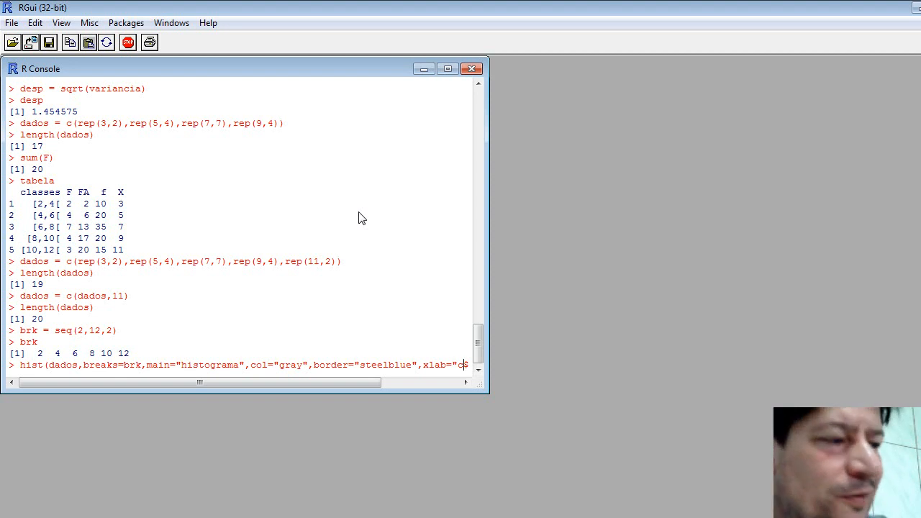
key("Return")
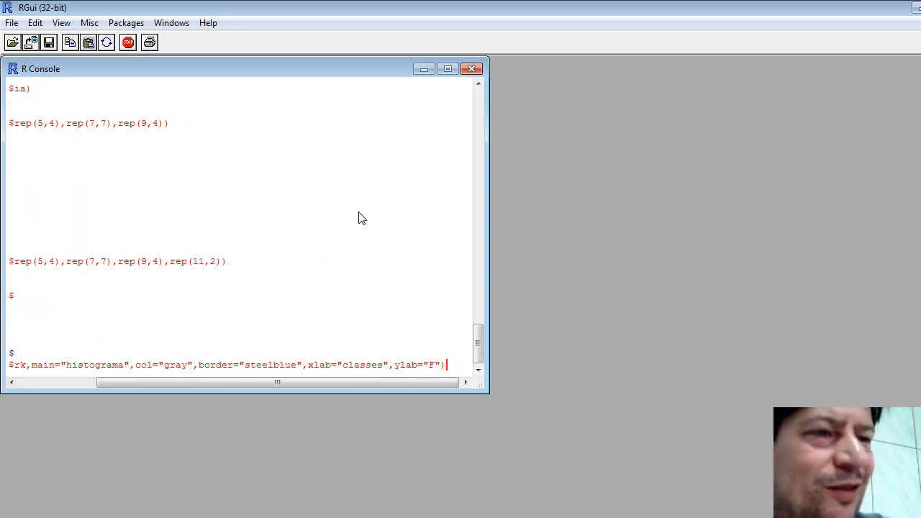
key("Return")
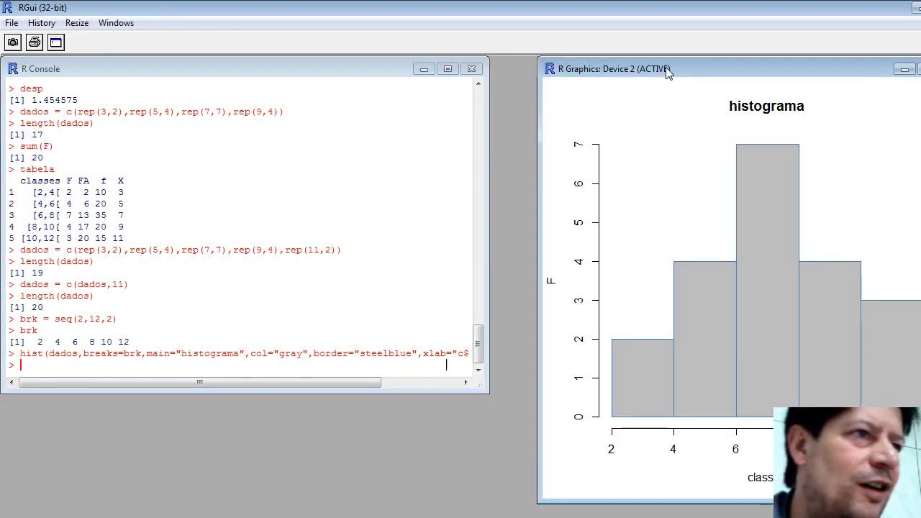
left_click_drag(668, 72, 494, 62)
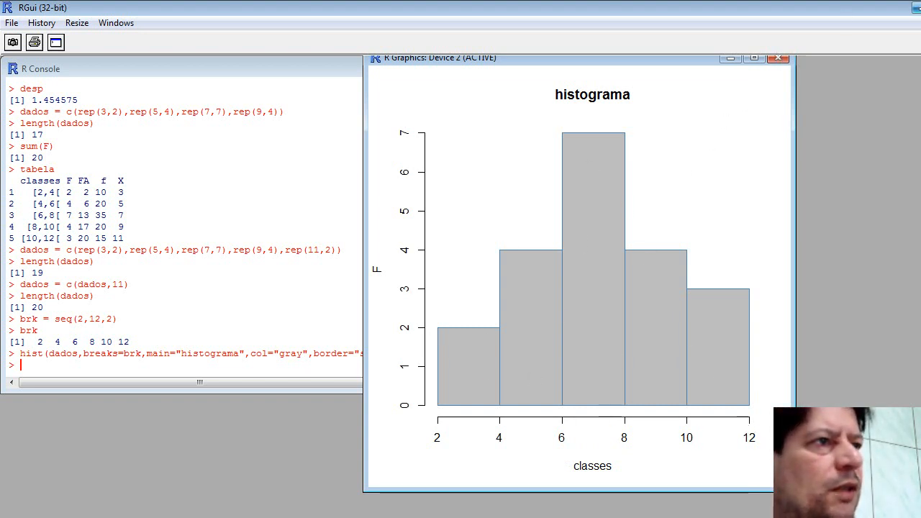
Minimize R and switch to the Pasta1 workbook in Microsoft Excel
left_click(917, 7)
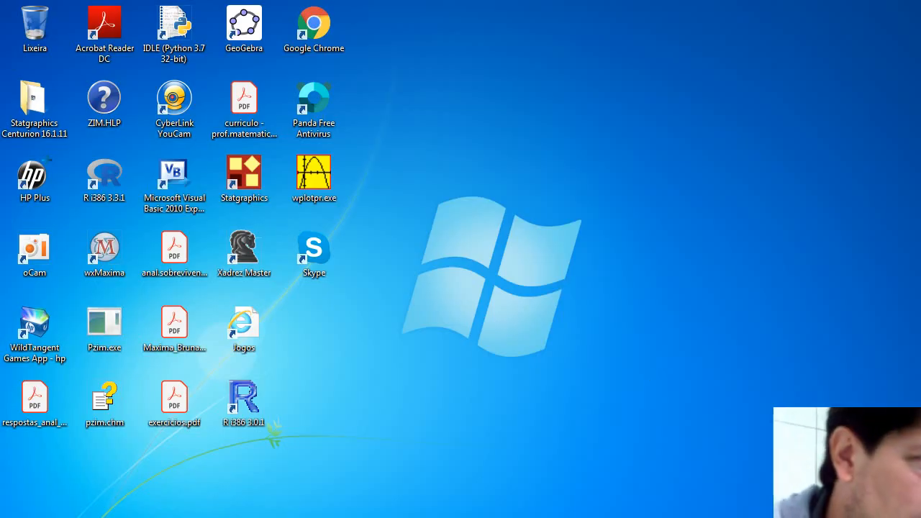
left_click(516, 517)
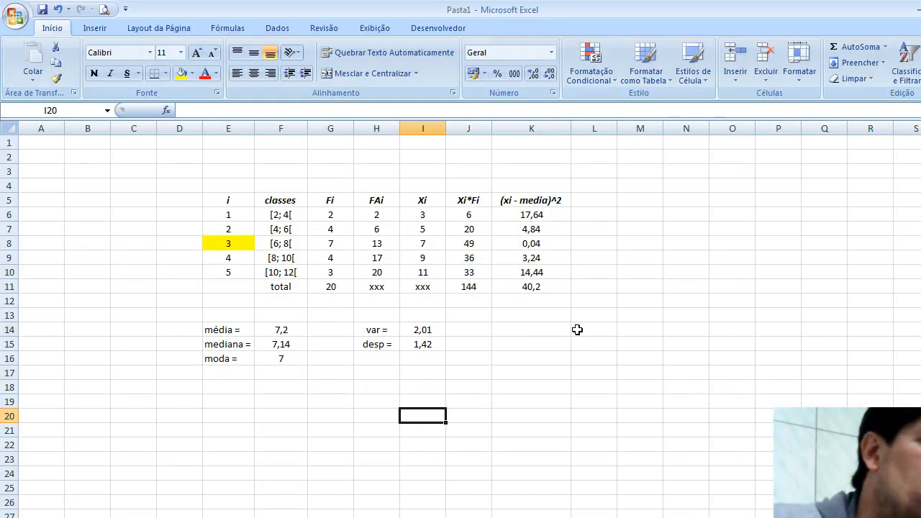
left_click(625, 272)
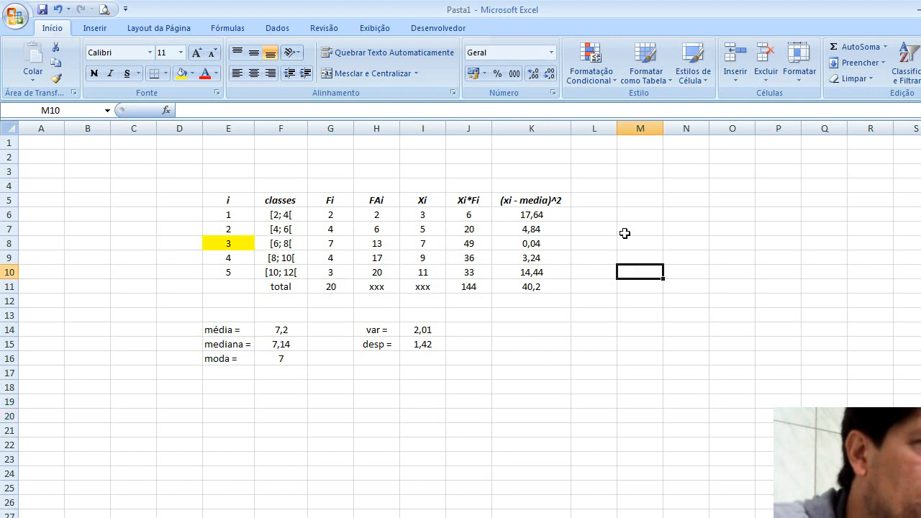
left_click(243, 386)
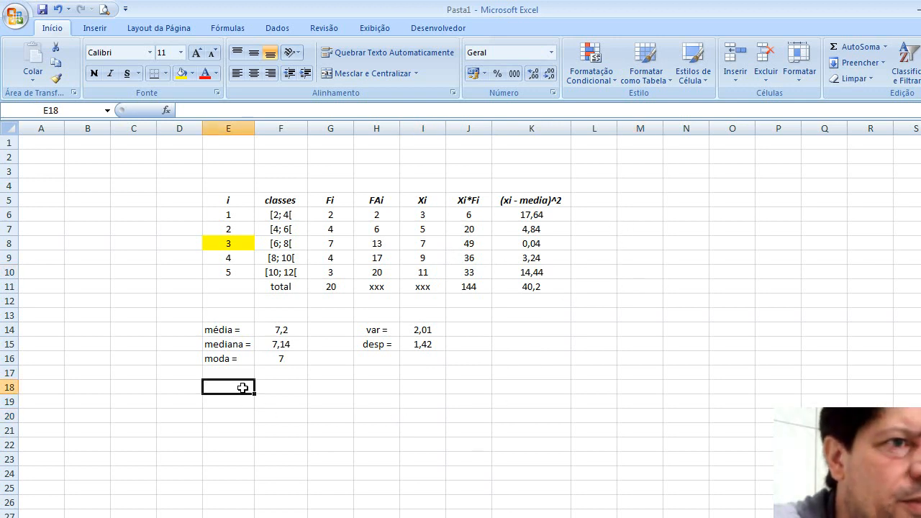
left_click(592, 199)
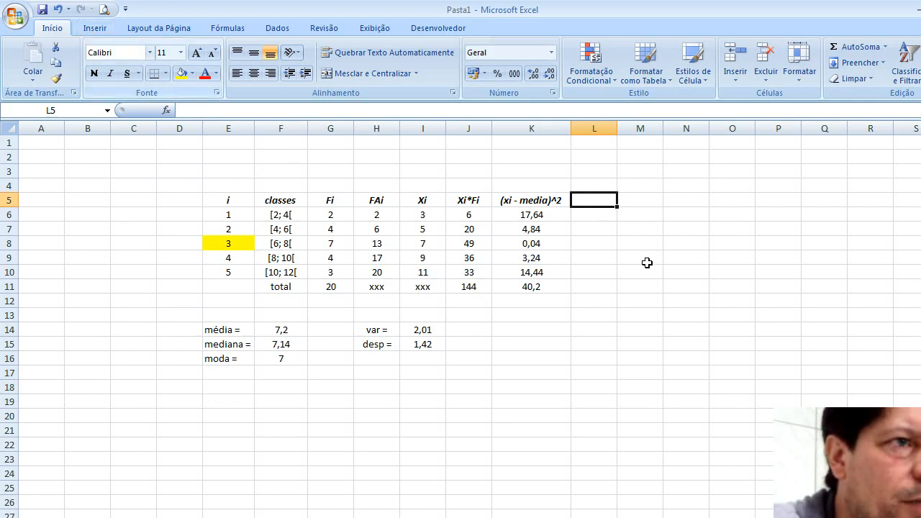
Copy the Fi frequencies from G6:G10 into O5:O9
left_click_drag(336, 209, 339, 266)
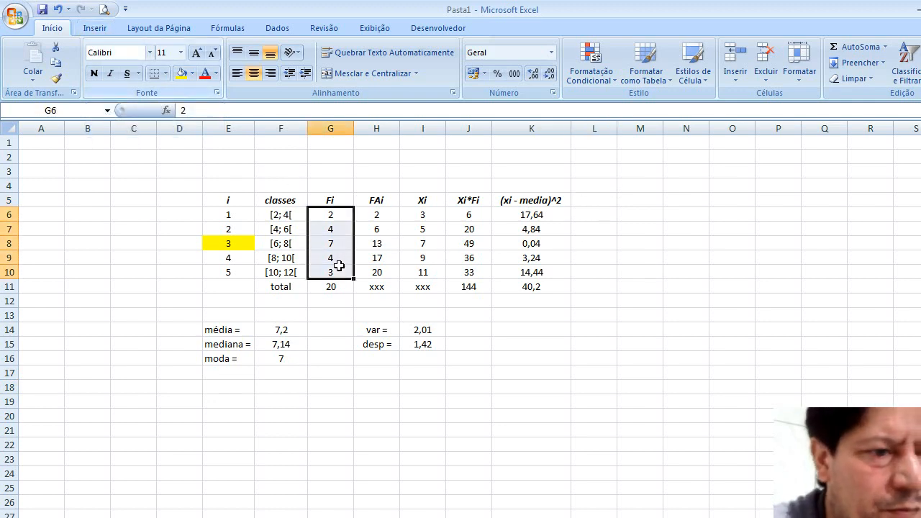
key("ctrl+c")
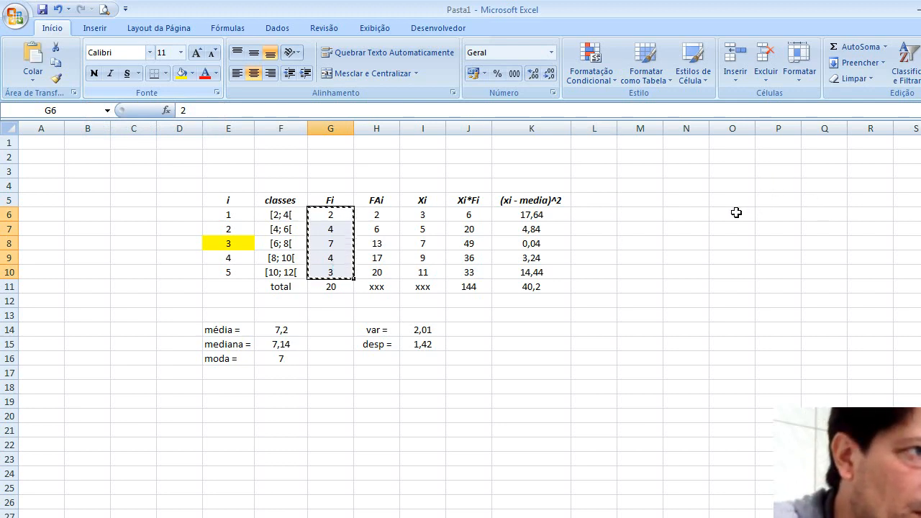
left_click_drag(737, 201, 735, 258)
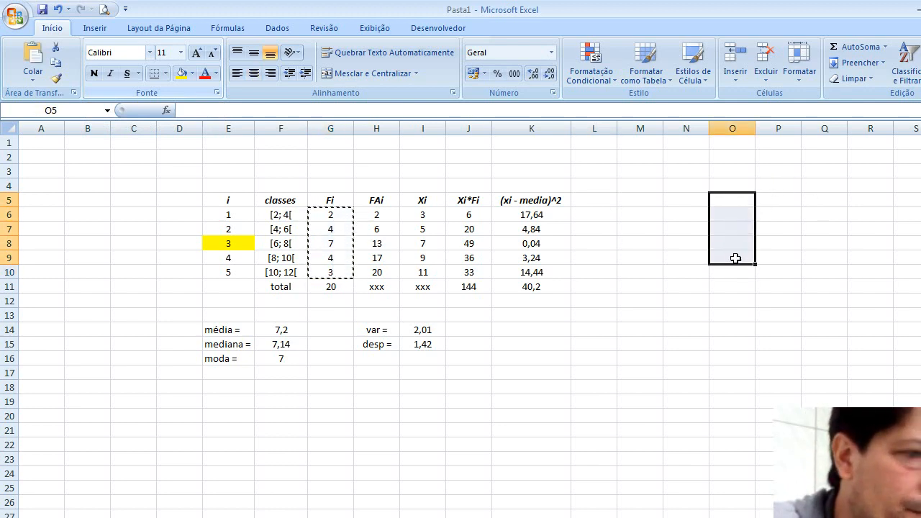
key("ctrl+v")
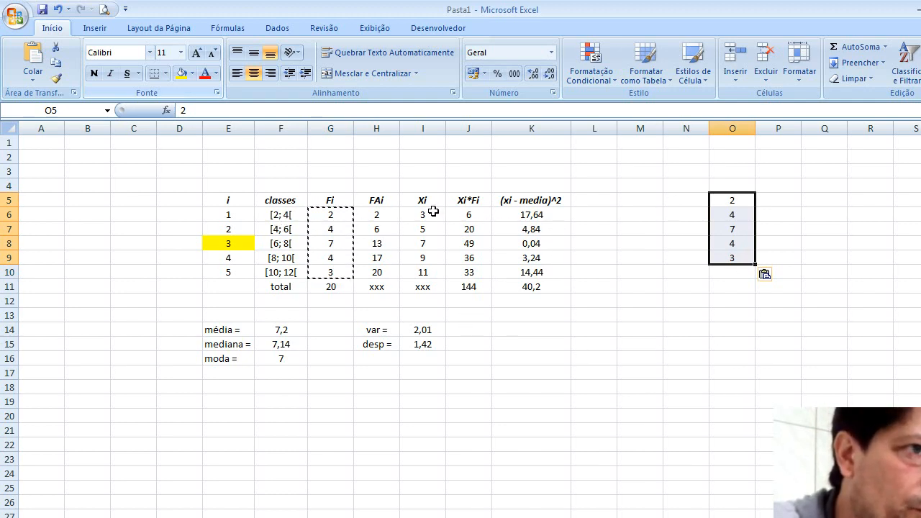
Copy the Xi class midpoints from I6:I10 into N5:N9
left_click_drag(433, 211, 429, 272)
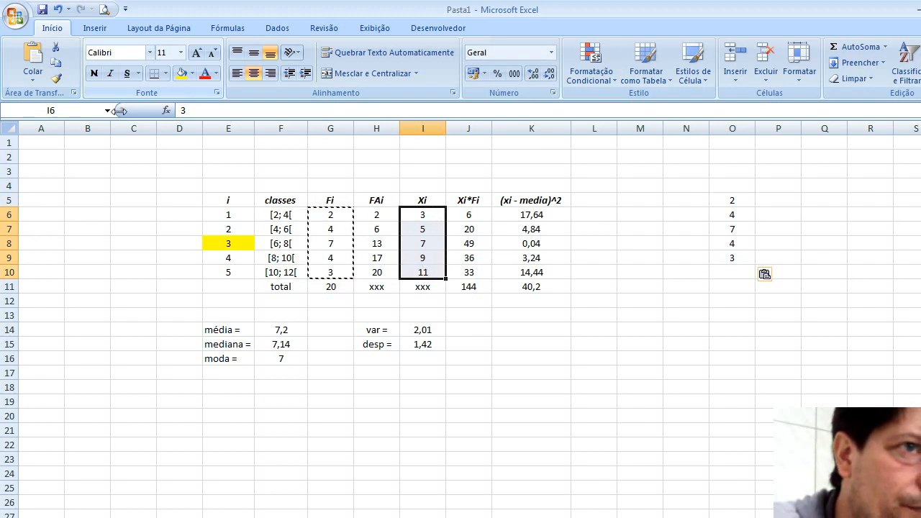
left_click(56, 62)
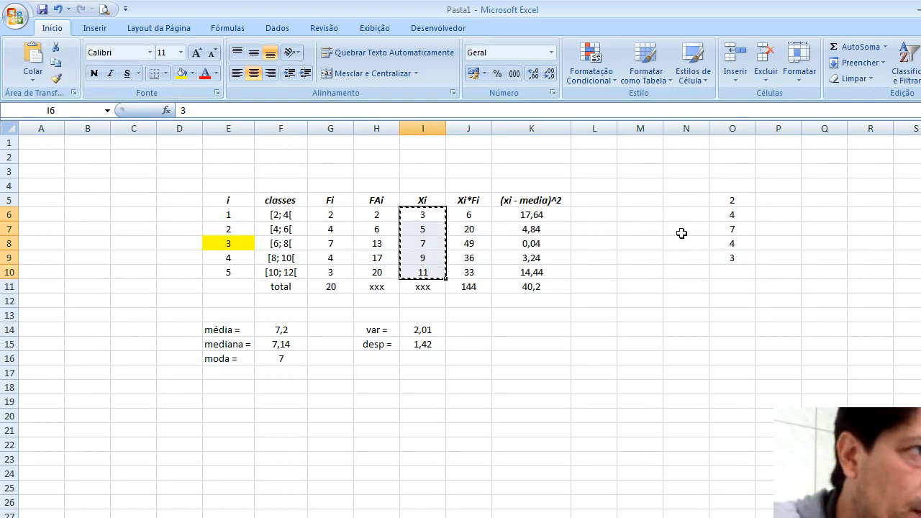
left_click_drag(685, 194, 684, 253)
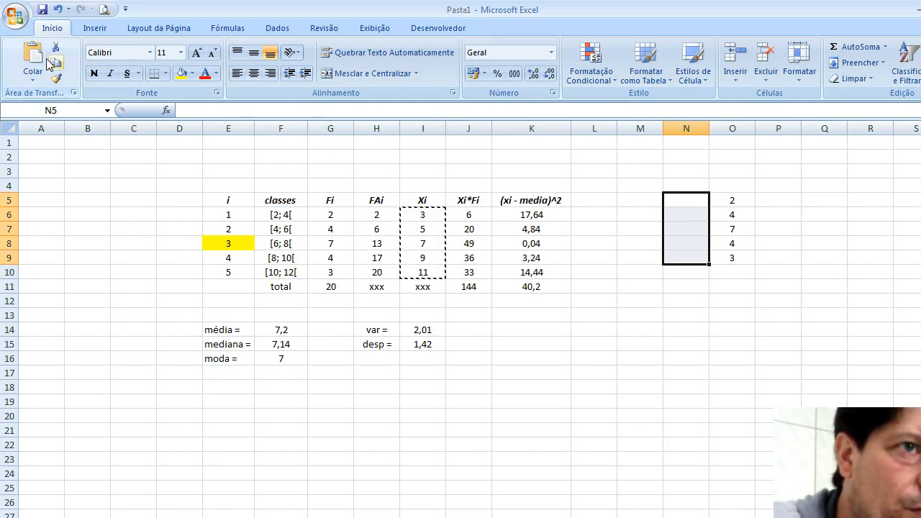
left_click(32, 59)
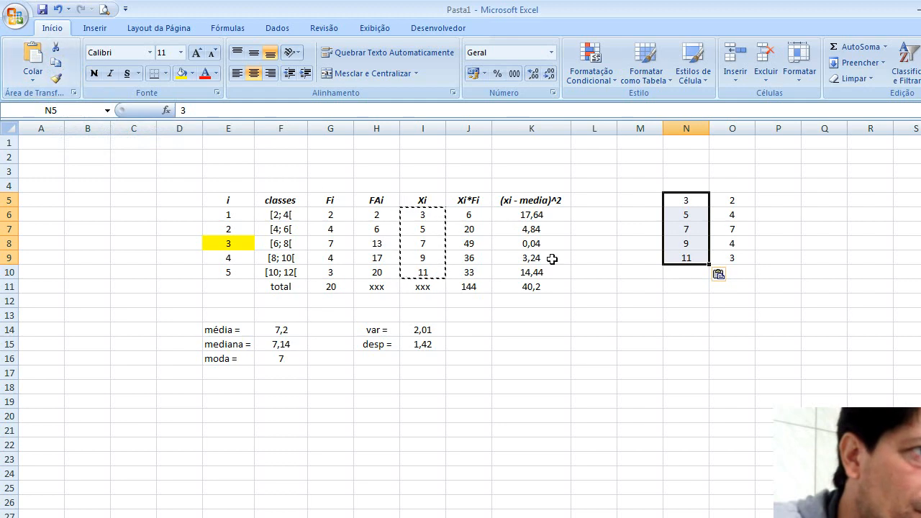
Enter 0 in O4 and O10, directly above and below the copied frequencies, and centre the value in O4
left_click(731, 188)
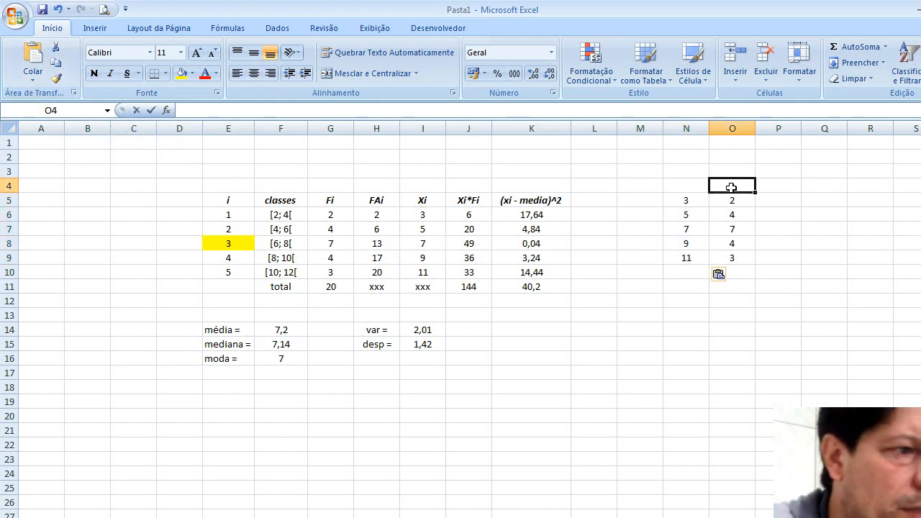
type("0")
left_click(725, 276)
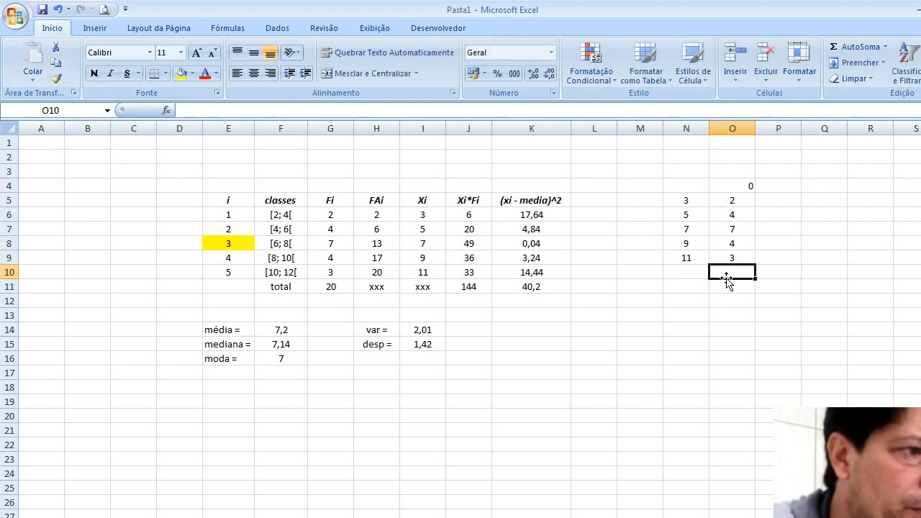
type("0")
key("Return")
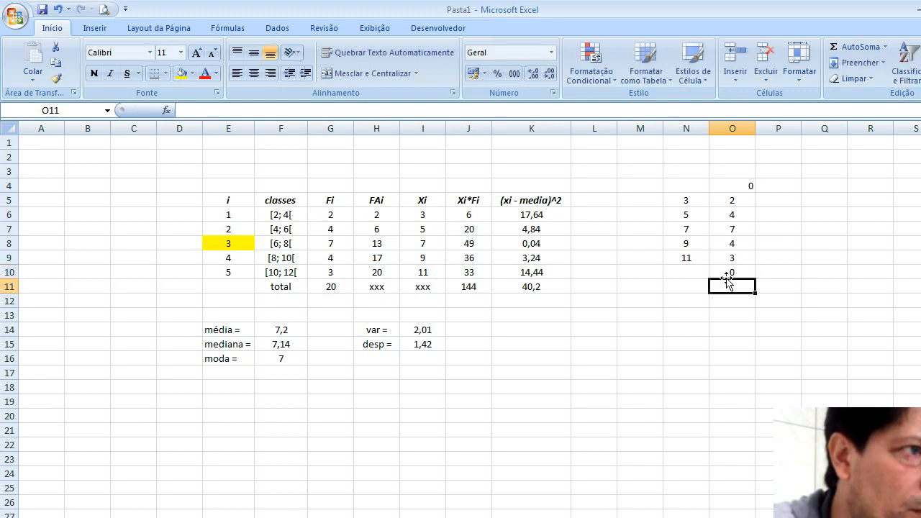
left_click(732, 188)
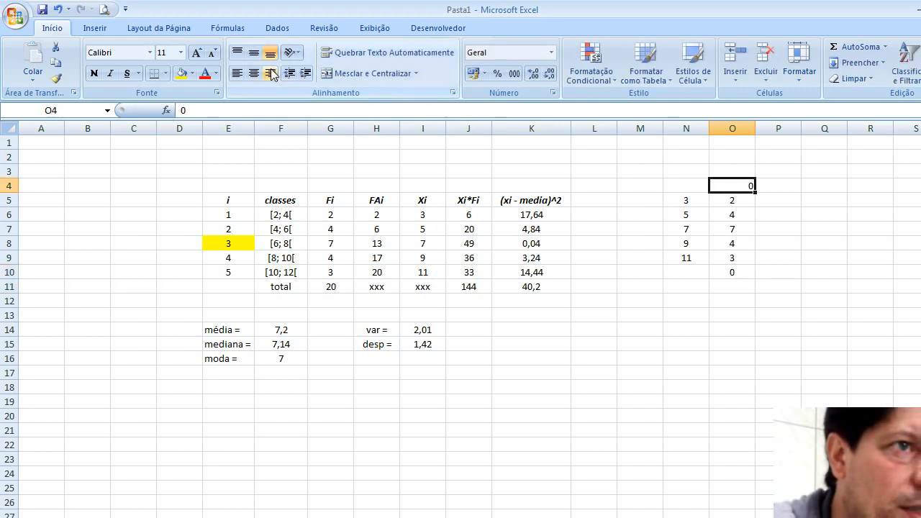
left_click(255, 74)
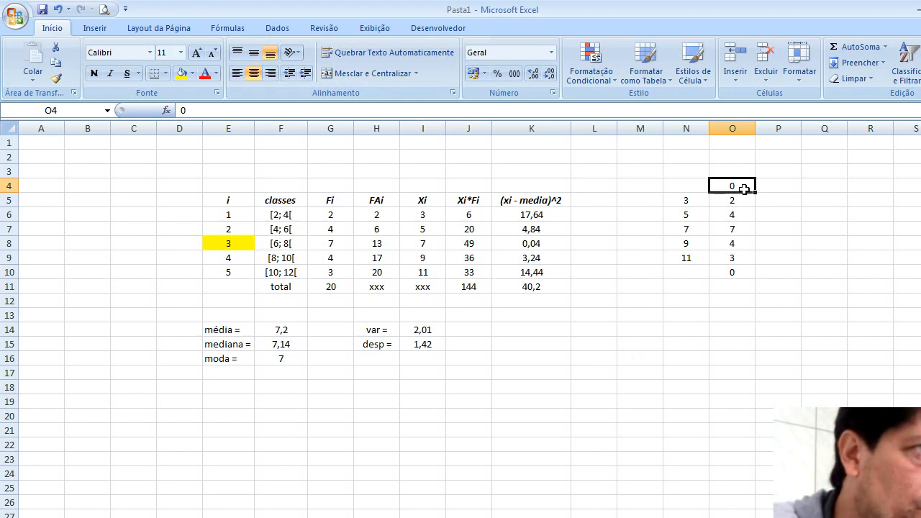
Insert a 2-D clustered column chart of the frequencies in O4:O10 and delete its legend
left_click_drag(743, 188, 744, 274)
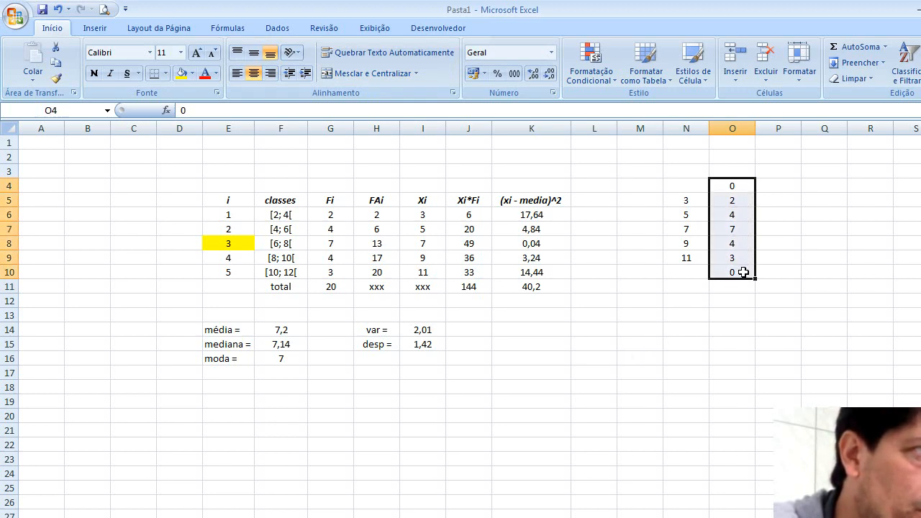
left_click(99, 29)
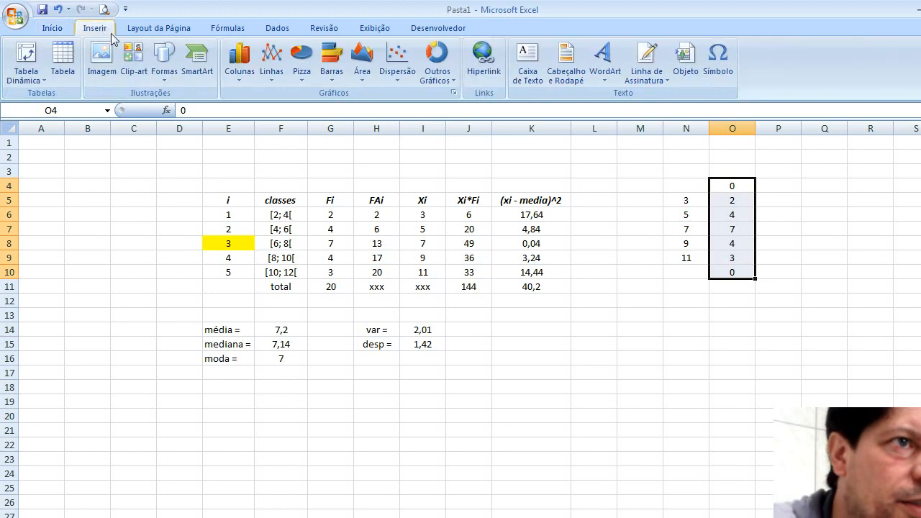
left_click(249, 74)
left_click(248, 117)
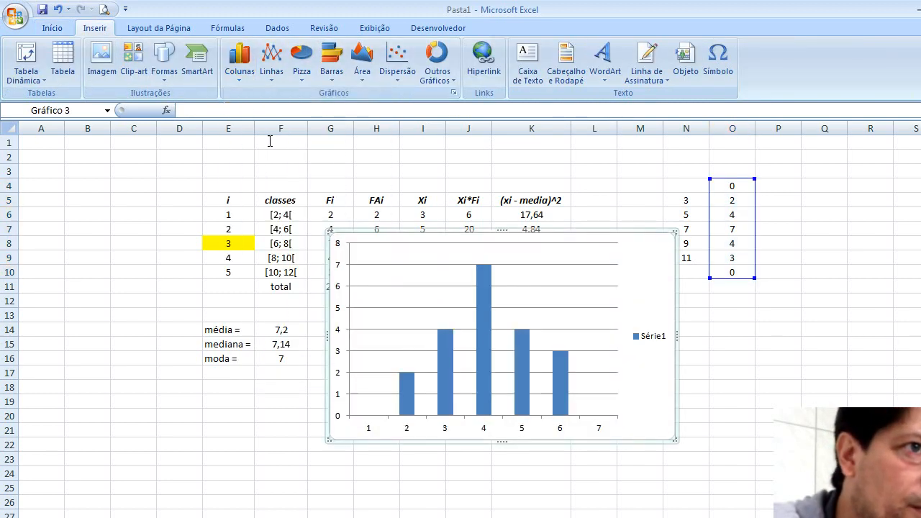
left_click(644, 342)
key("Delete")
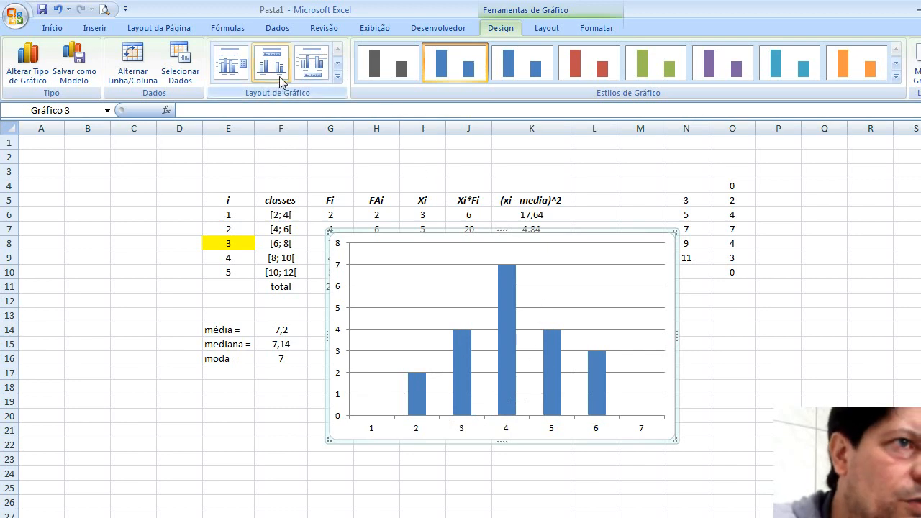
Apply the chart layout with touching columns, and delete its vertical axis title, horizontal axis title and chart title
left_click(336, 77)
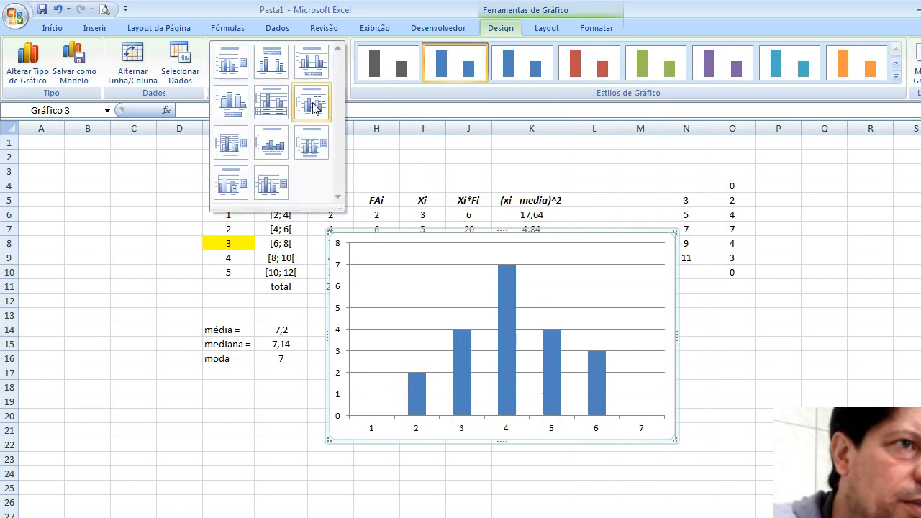
left_click(279, 142)
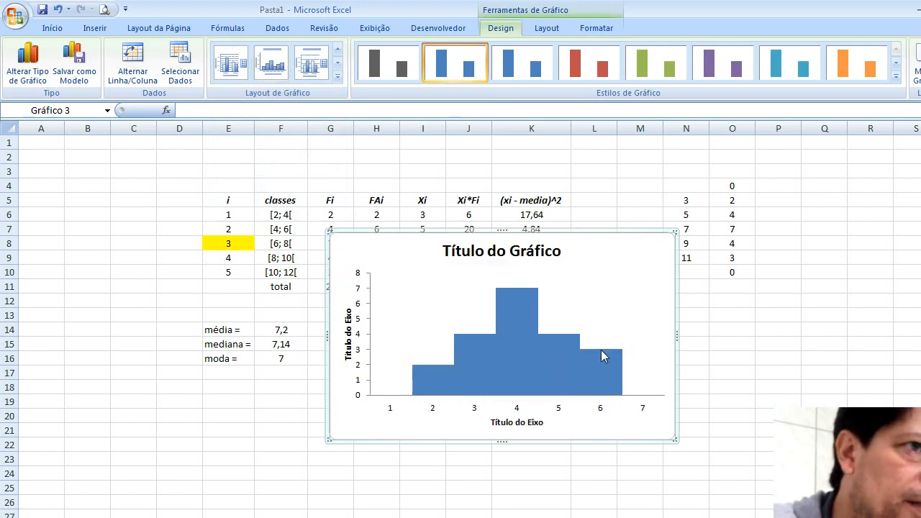
left_click(348, 332)
key("Delete")
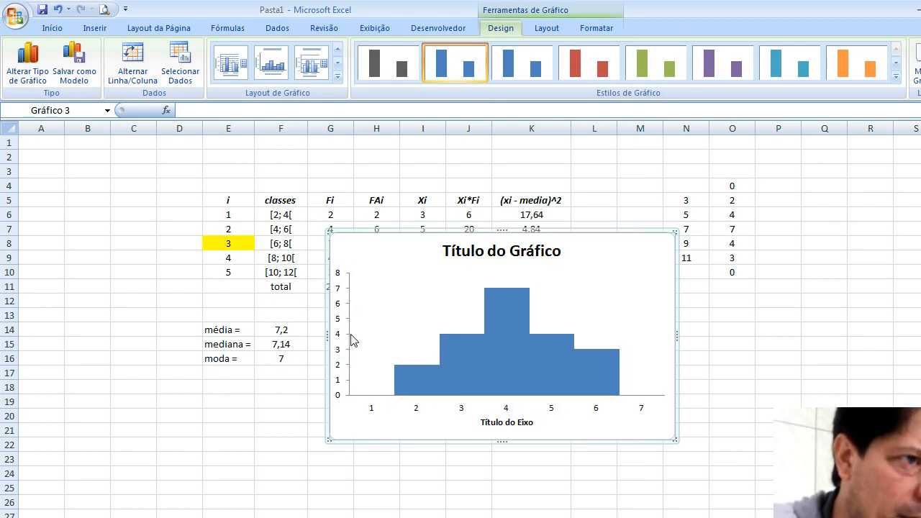
left_click(527, 426)
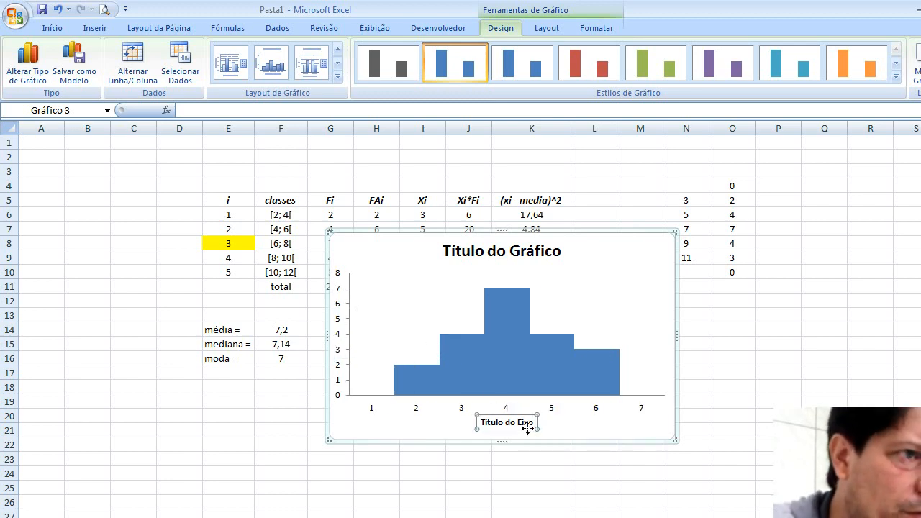
key("Delete")
left_click(533, 256)
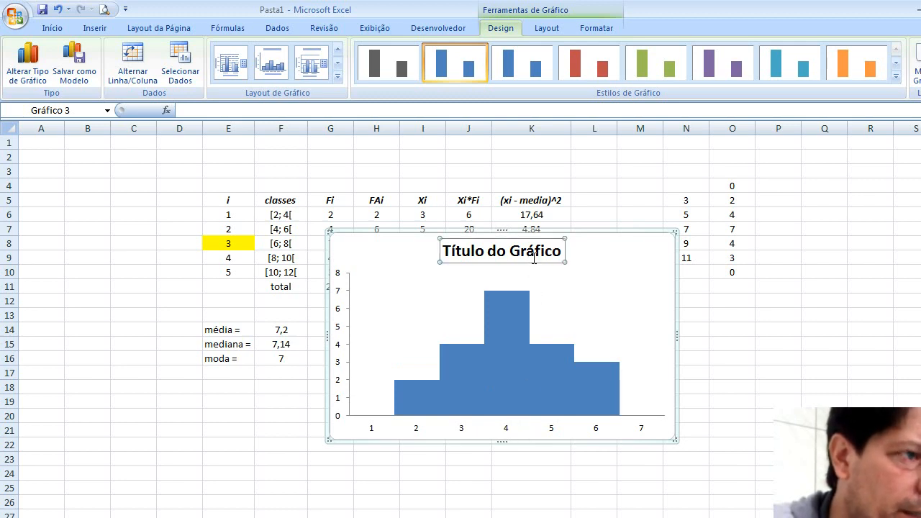
key("Delete")
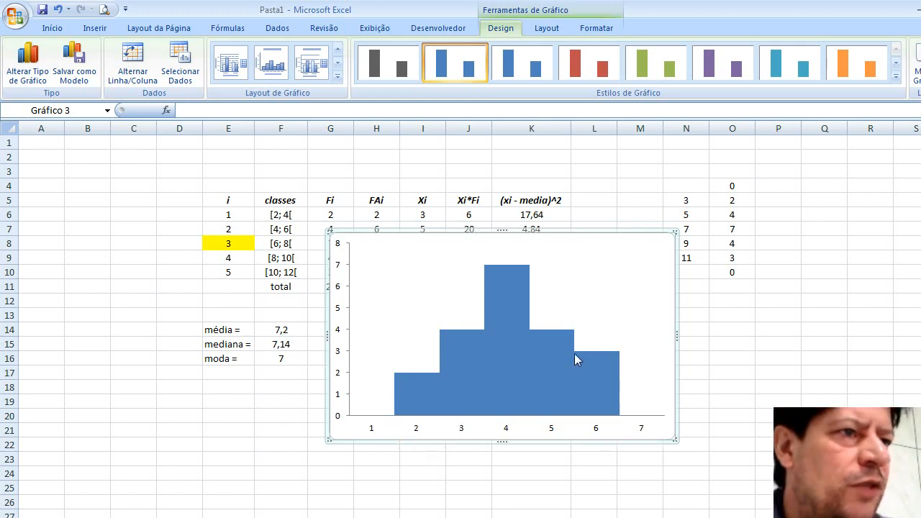
Set the chart's horizontal axis labels to the range N4:N9 so the columns use the class midpoints
left_click(422, 434)
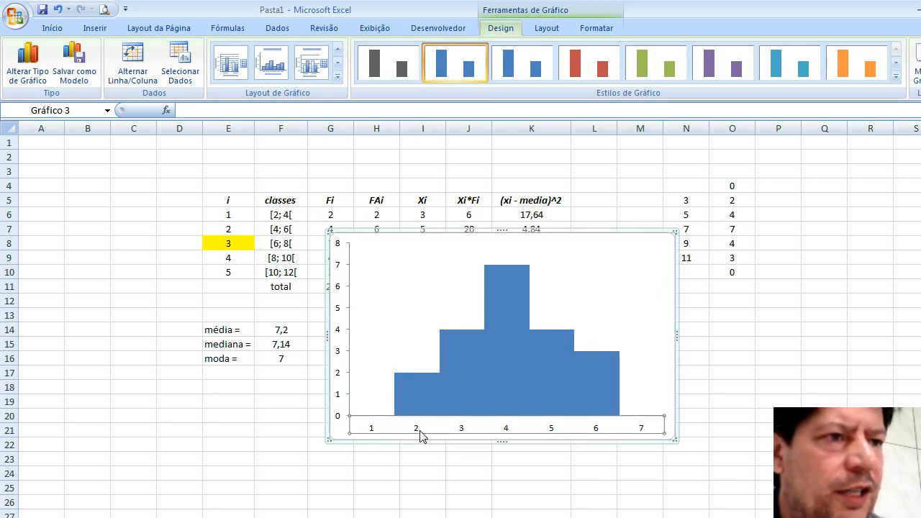
right_click(420, 435)
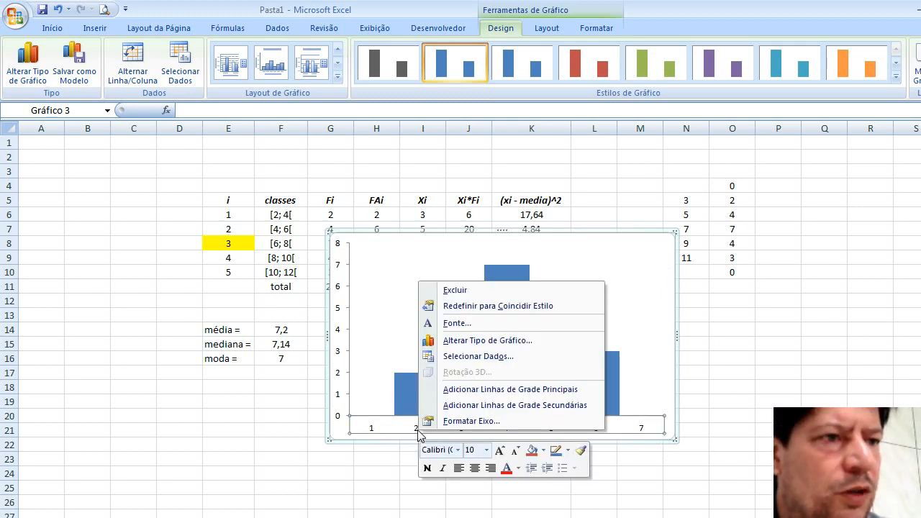
left_click(461, 357)
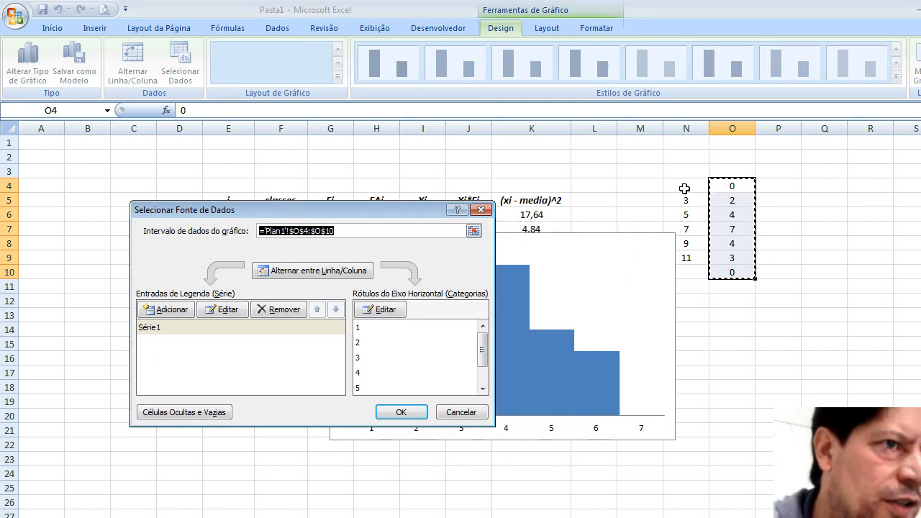
left_click(375, 309)
left_click_drag(680, 190, 686, 251)
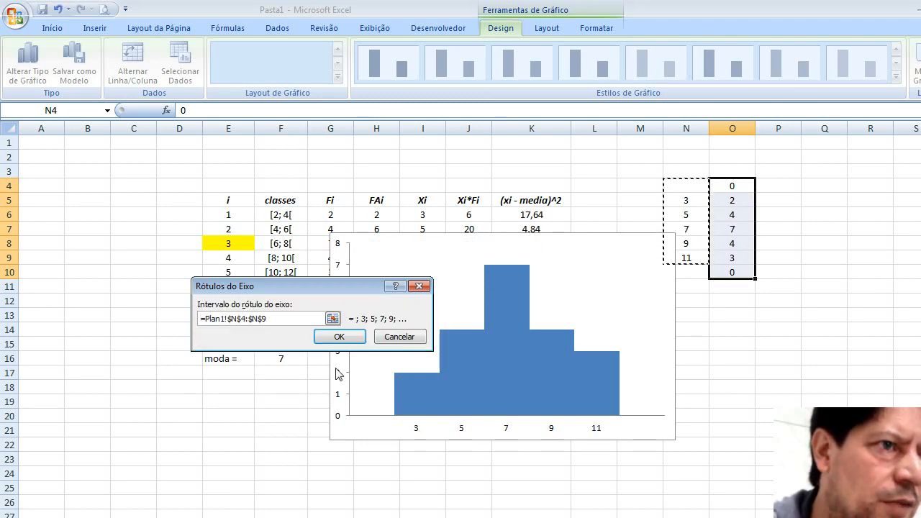
left_click(346, 339)
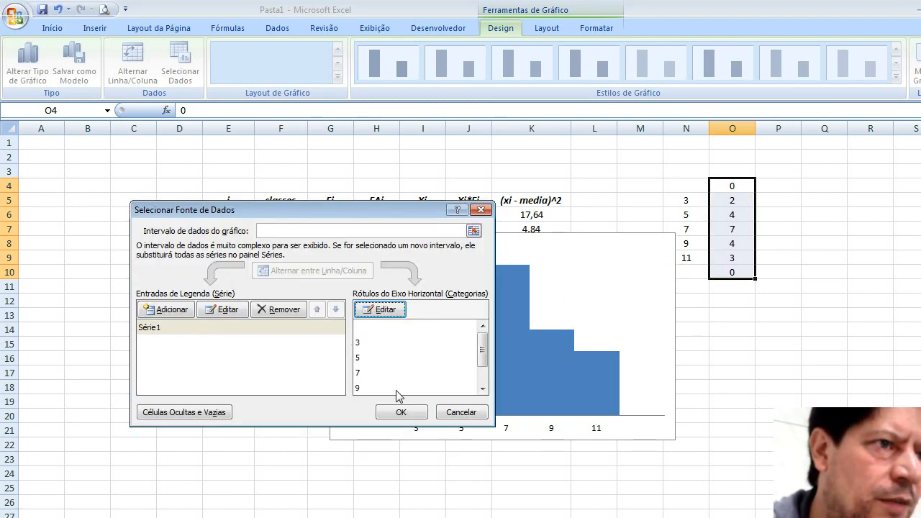
left_click(400, 411)
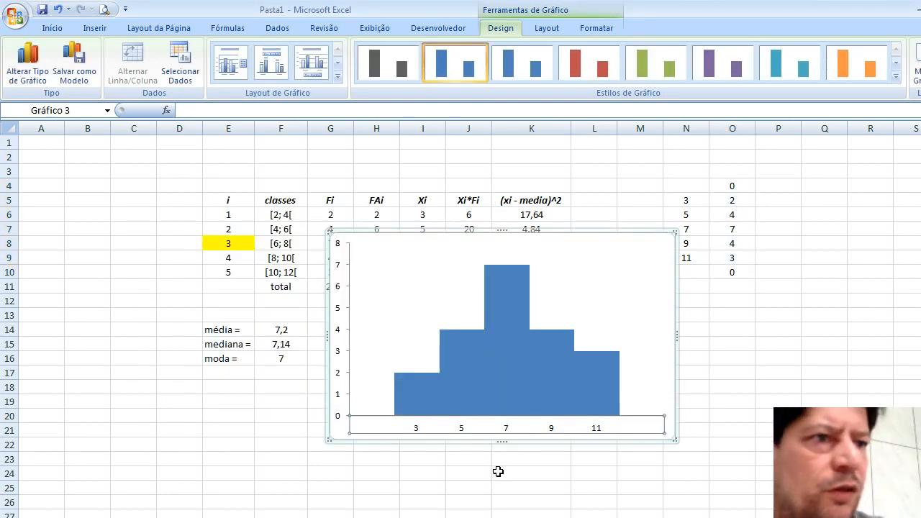
left_click(498, 471)
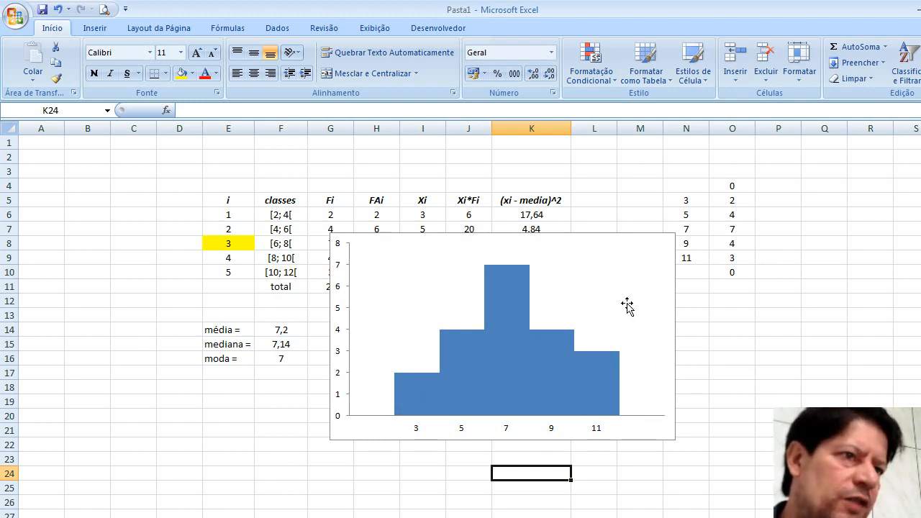
Move the histogram below the frequency table so that it no longer covers the table or the computed measures
left_click(414, 271)
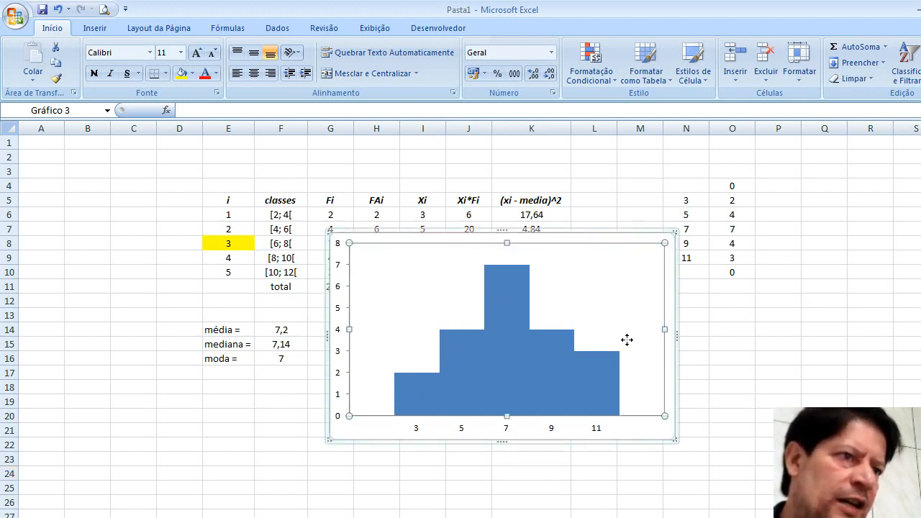
left_click_drag(438, 243, 439, 229)
left_click_drag(622, 290, 572, 300)
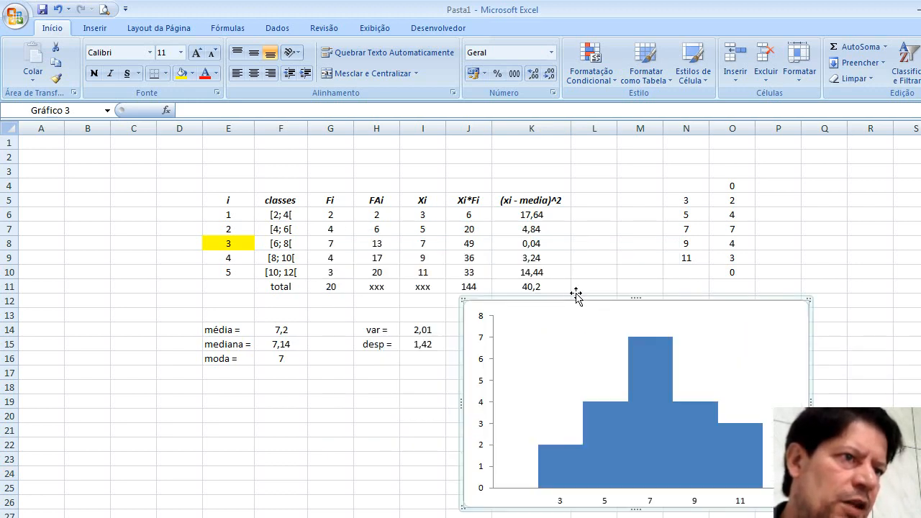
Switch to the PowerPoint presentation Medidas de estatística.pptx and start the slide show from the current Exemplo 2 slide
left_click(918, 8)
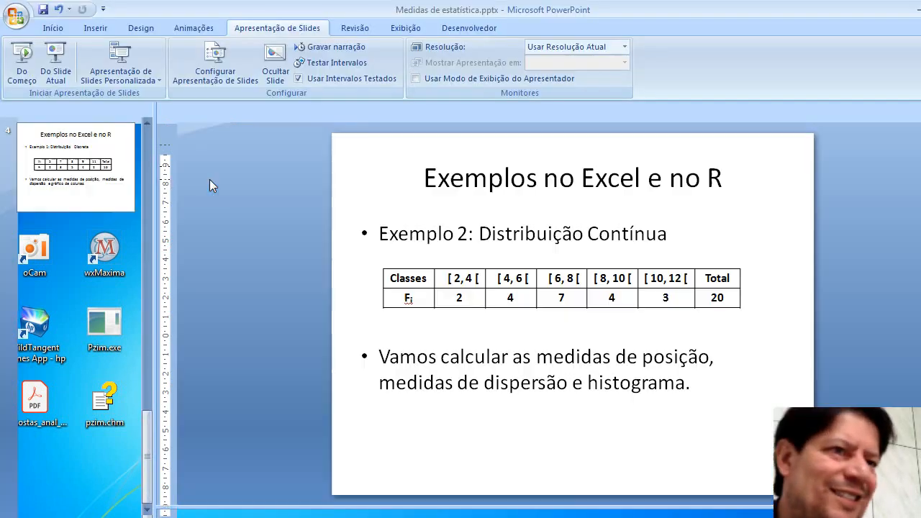
left_click(45, 62)
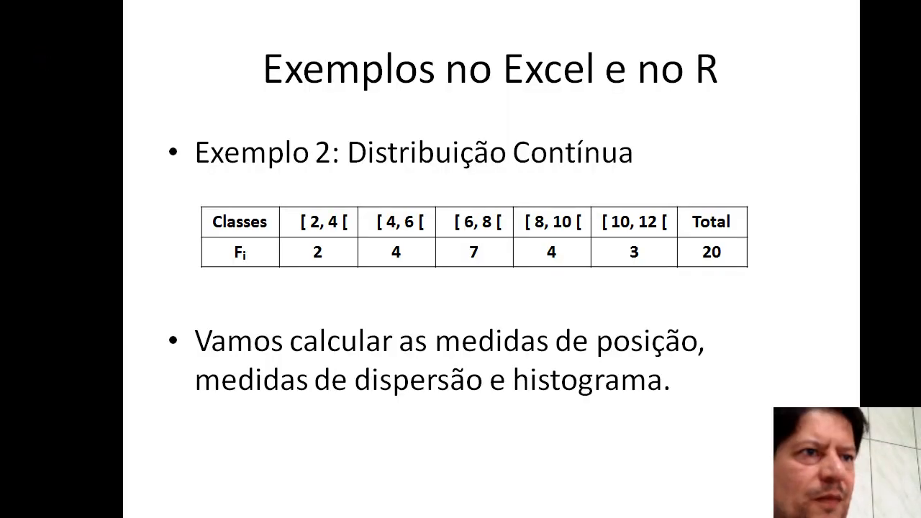